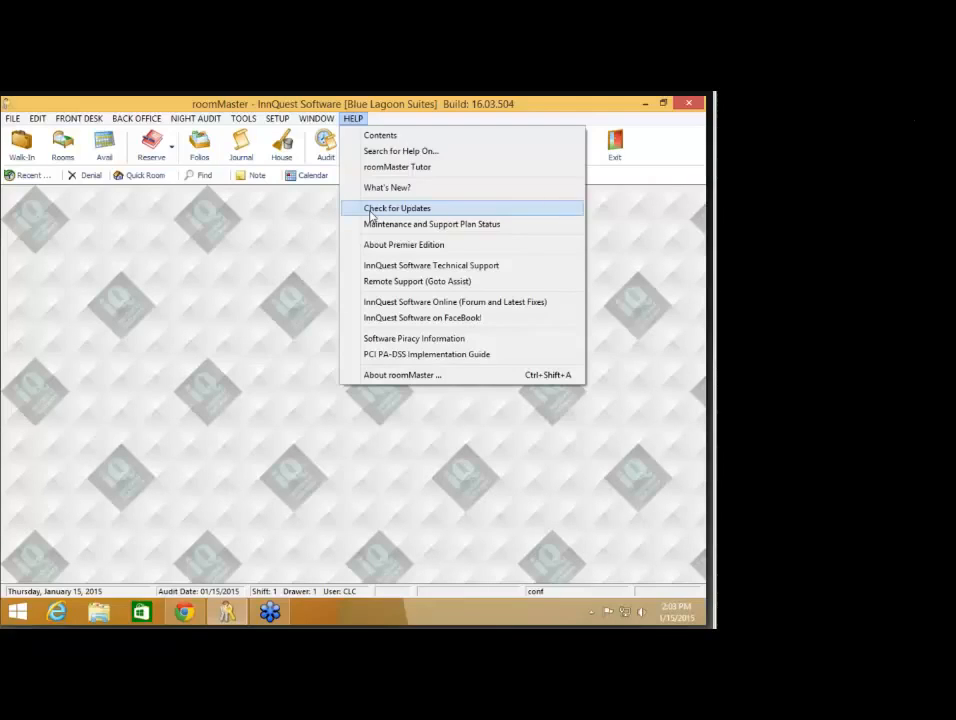
# - Dismiss the help menu and open the InnQuest Web Help release notes
pyautogui.click(313, 228)
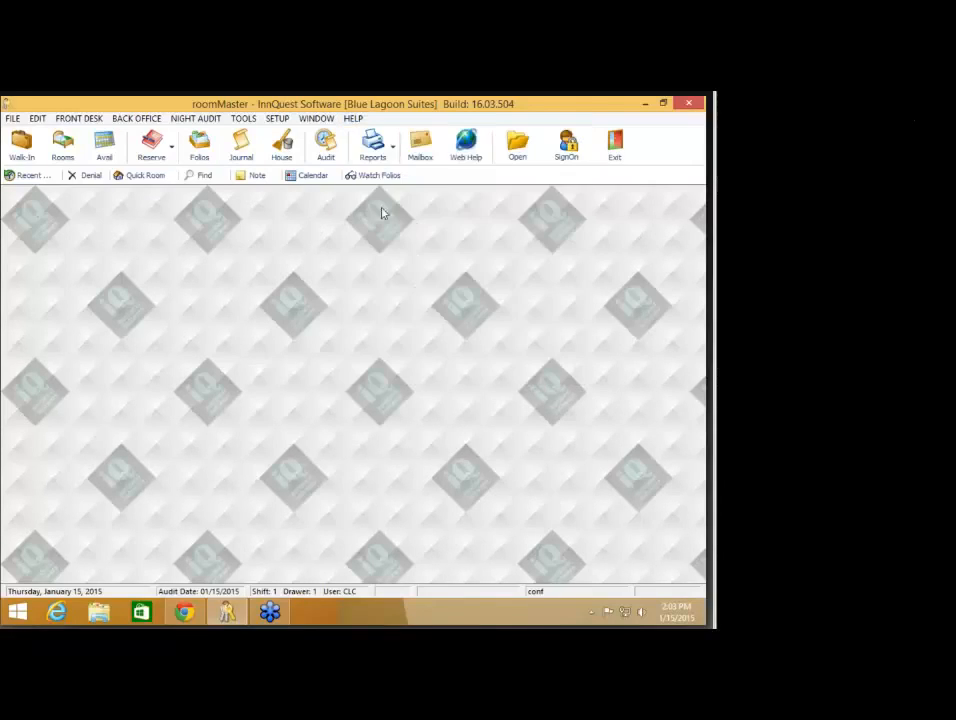
pyautogui.click(460, 160)
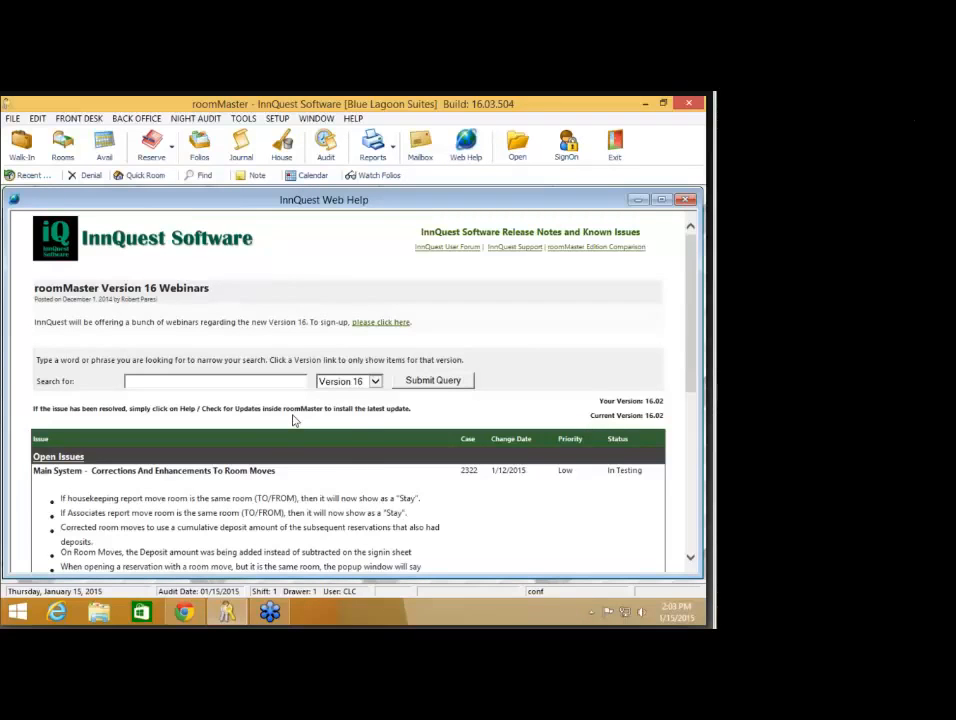
pyautogui.scroll(-2, 293, 420)
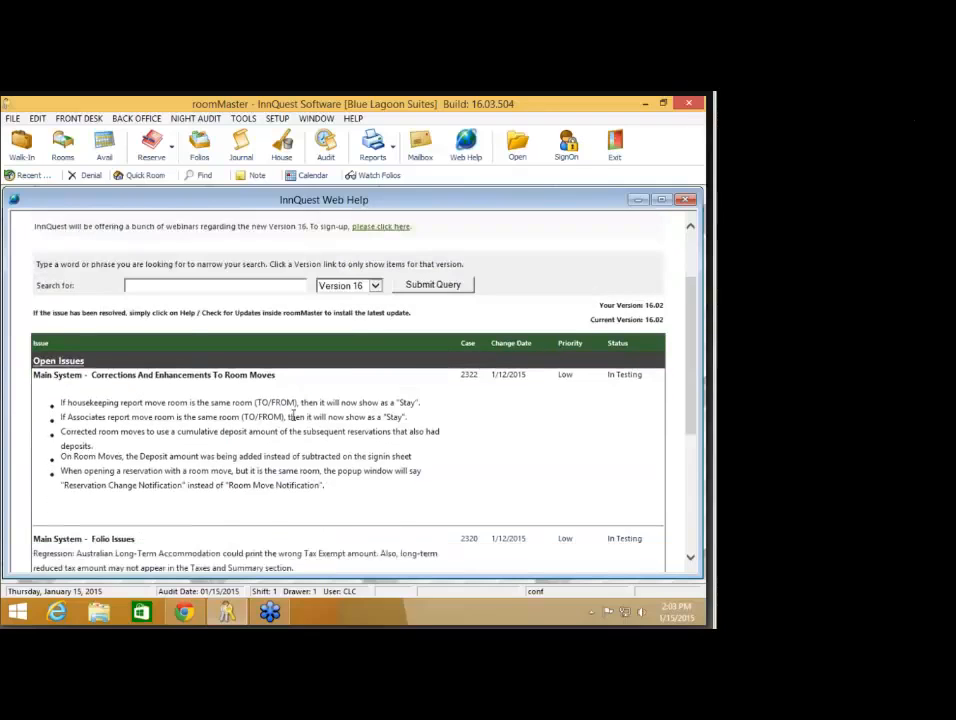
pyautogui.scroll(-2, 293, 420)
pyautogui.scroll(1, 295, 410)
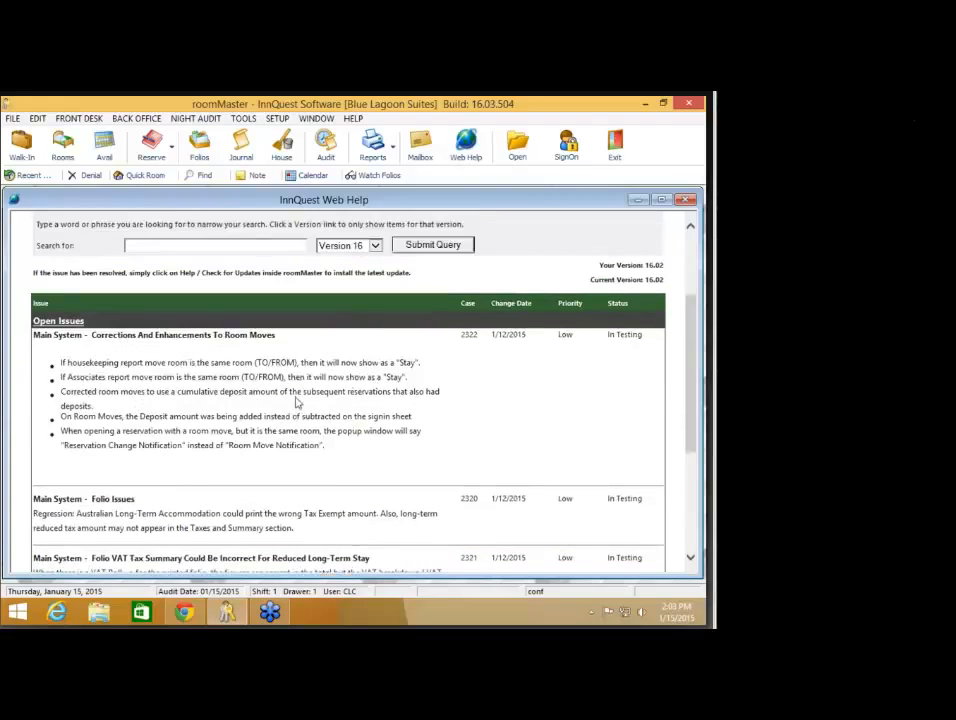
pyautogui.scroll(1, 297, 402)
# - Scroll through the Version 16 open issues, each case marked In Testing
pyautogui.click(353, 118)
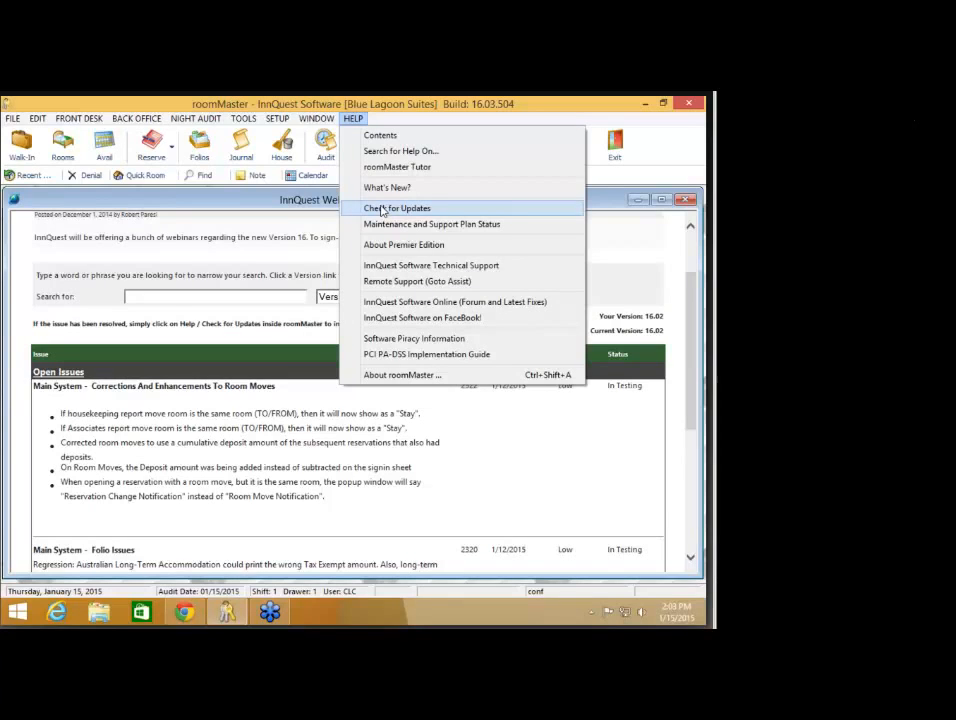
pyautogui.click(281, 203)
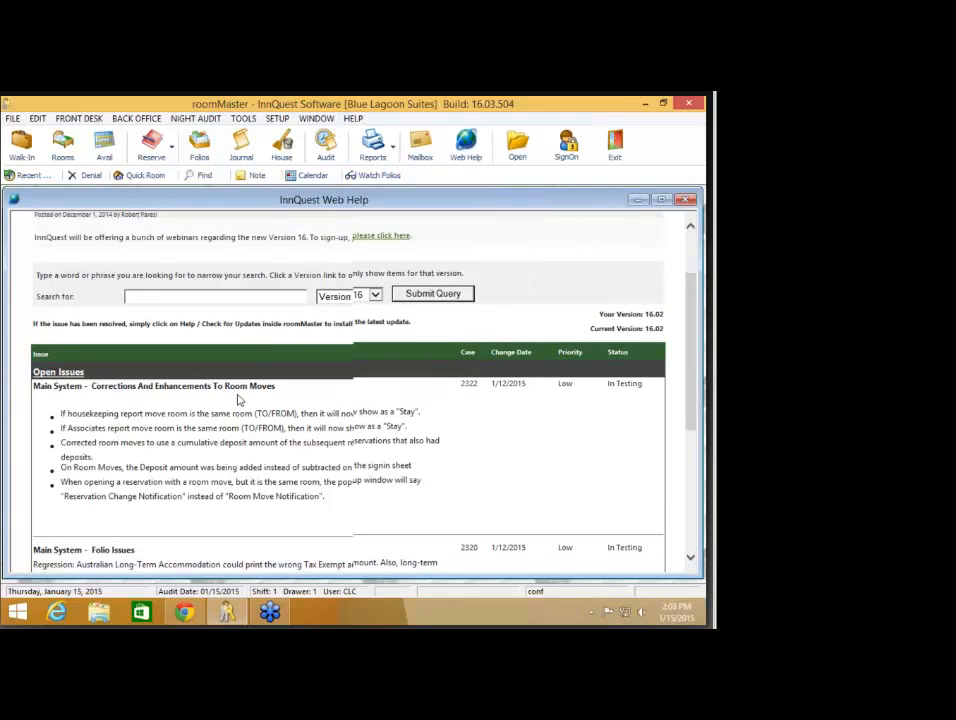
pyautogui.scroll(-1, 238, 395)
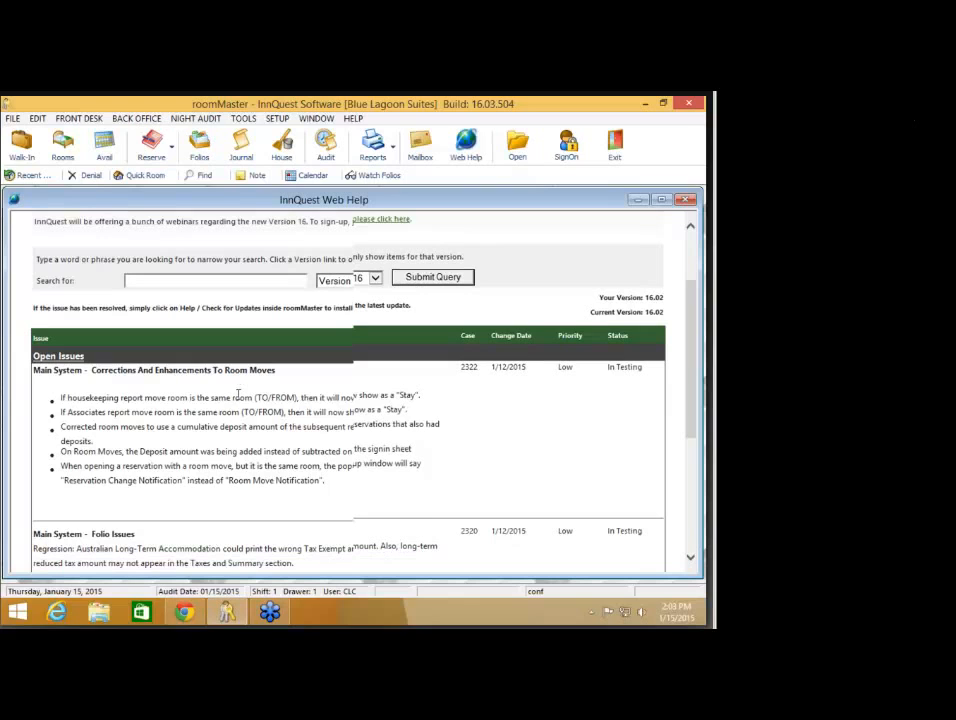
pyautogui.scroll(-3, 238, 393)
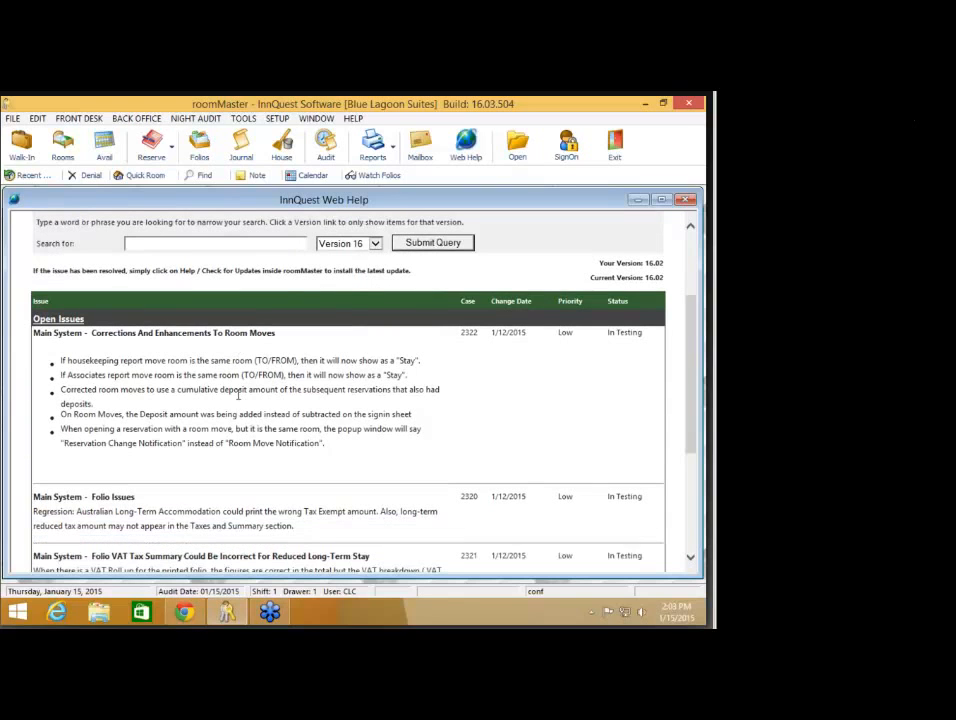
pyautogui.scroll(-5, 238, 395)
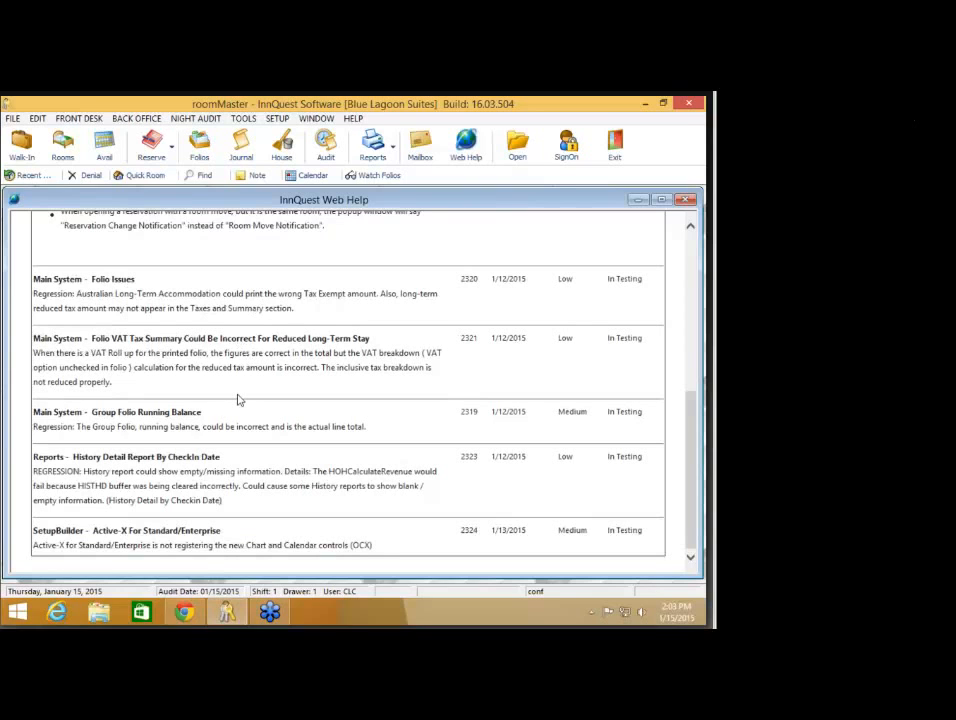
pyautogui.scroll(1, 238, 399)
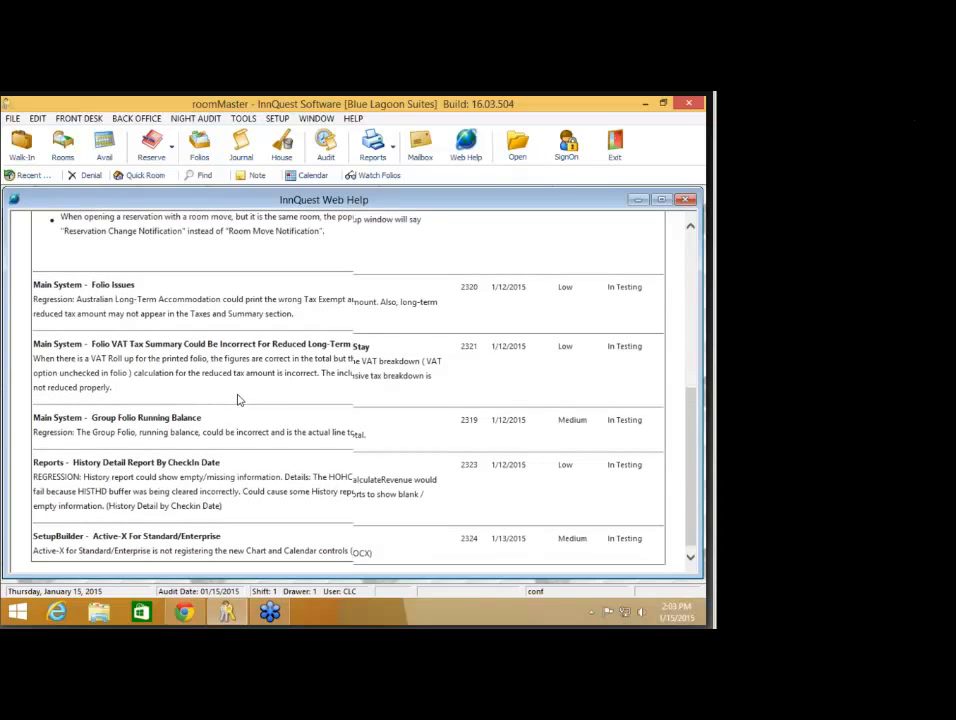
pyautogui.scroll(3, 238, 399)
pyautogui.scroll(-3, 238, 396)
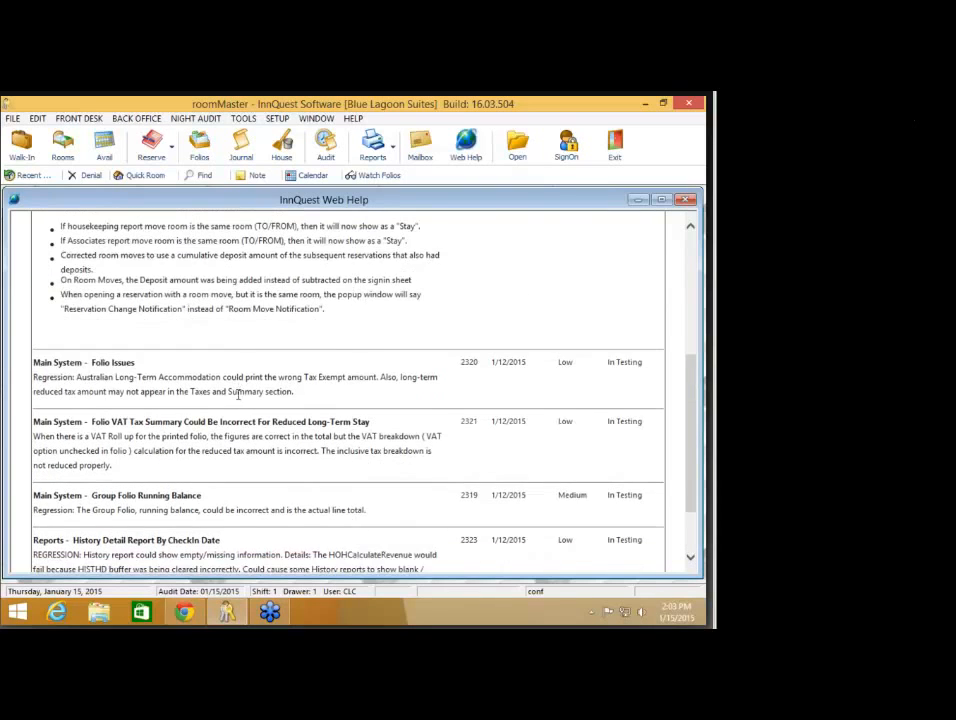
pyautogui.scroll(8, 238, 399)
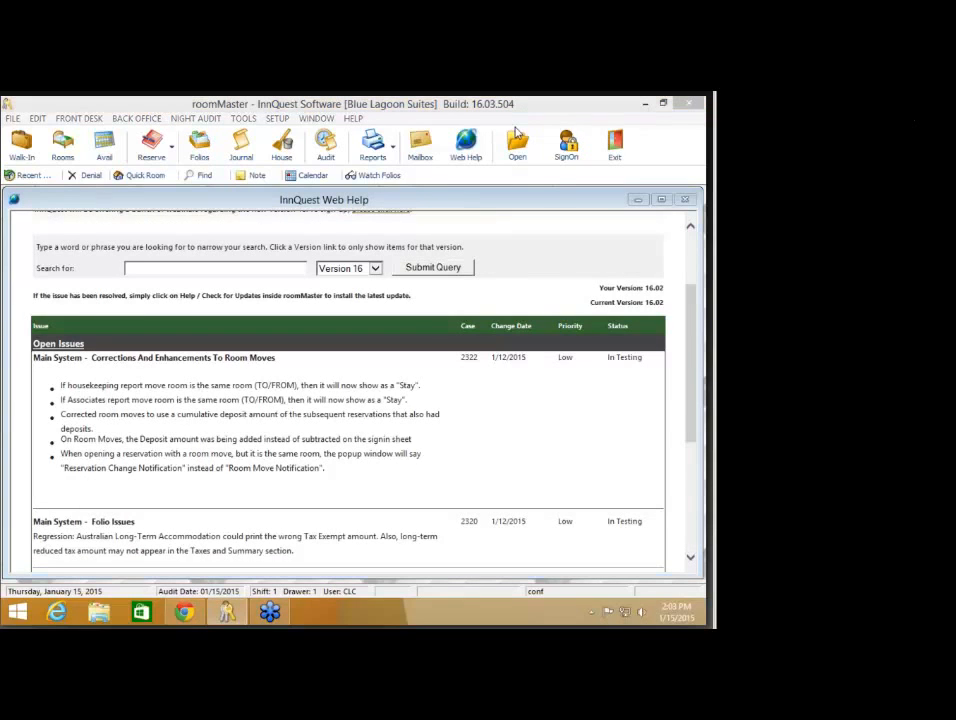
pyautogui.click(685, 200)
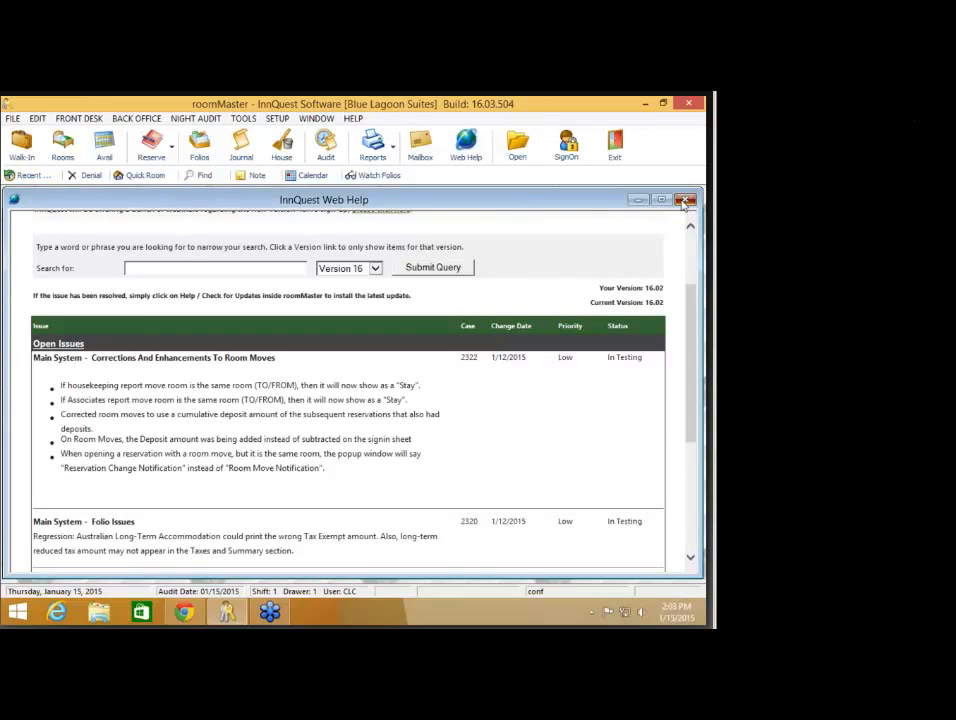
pyautogui.click(353, 118)
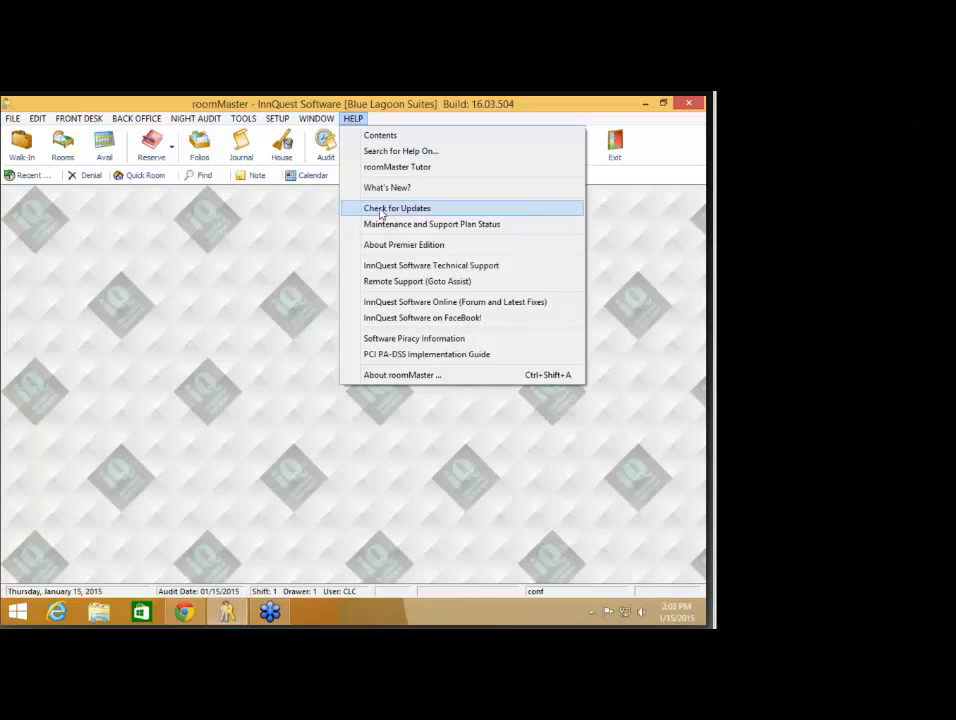
pyautogui.click(243, 292)
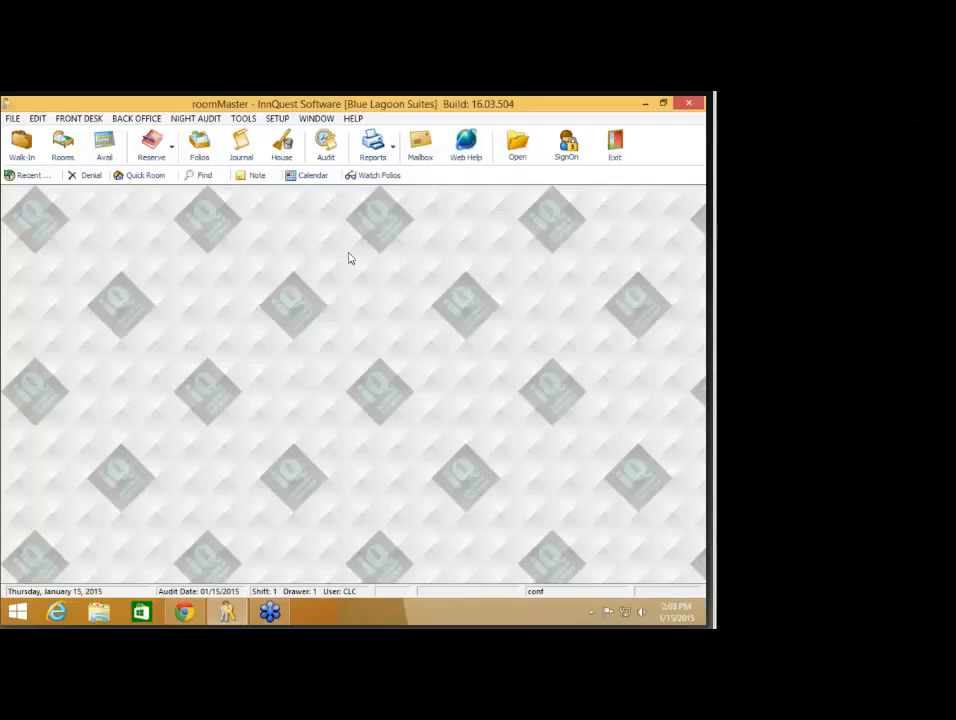
pyautogui.click(476, 152)
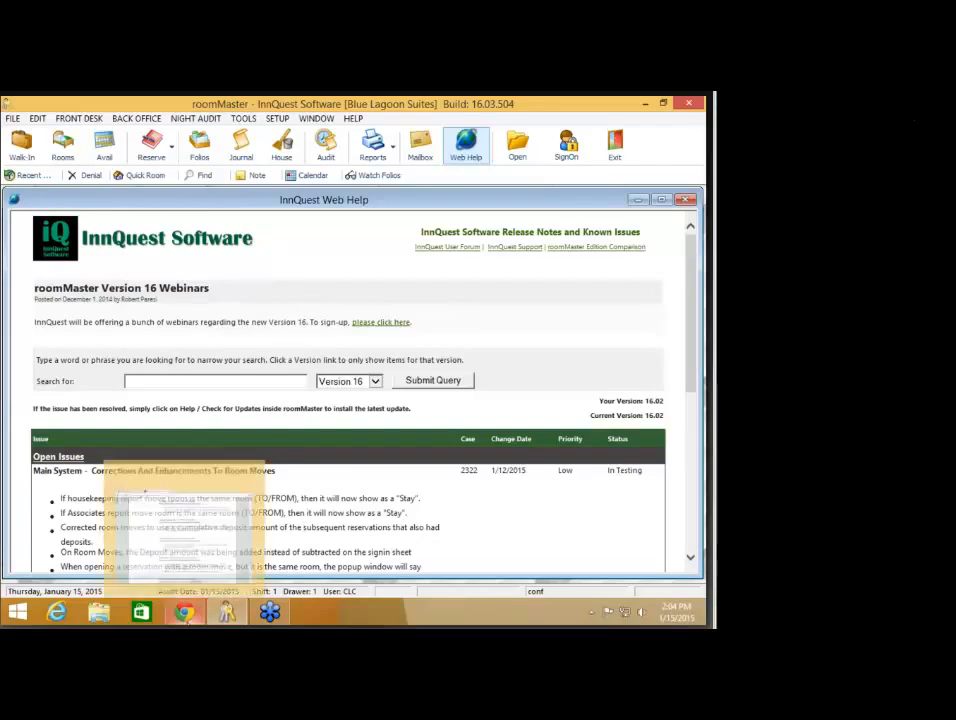
pyautogui.moveTo(185, 611)
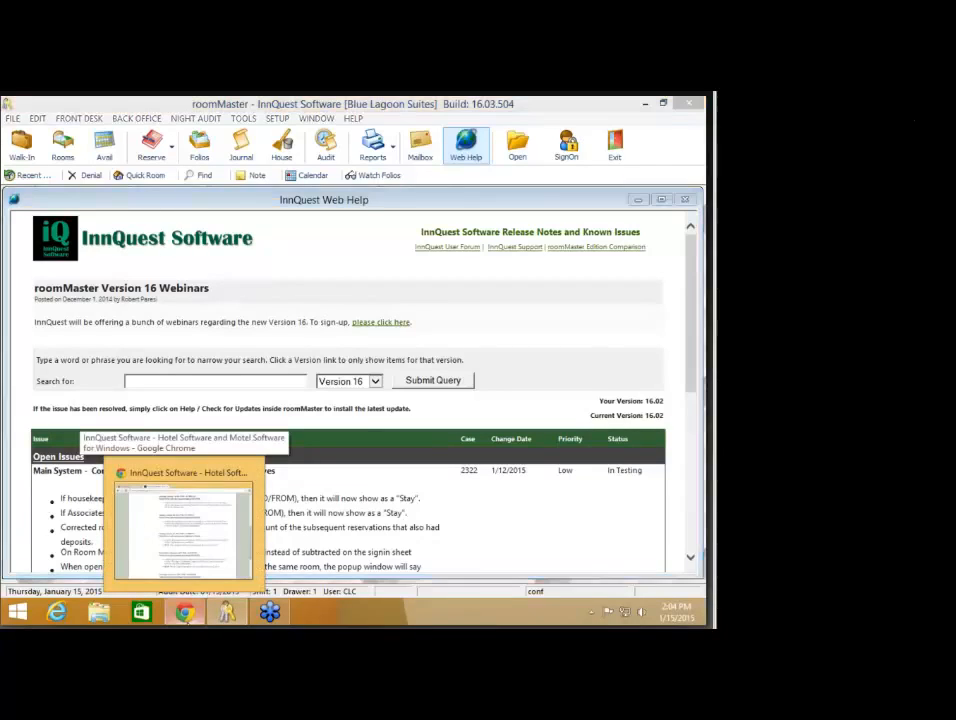
# - Review the Version 16 webinar schedule in Chrome, then minimize Chrome and close Web Help
pyautogui.click(183, 530)
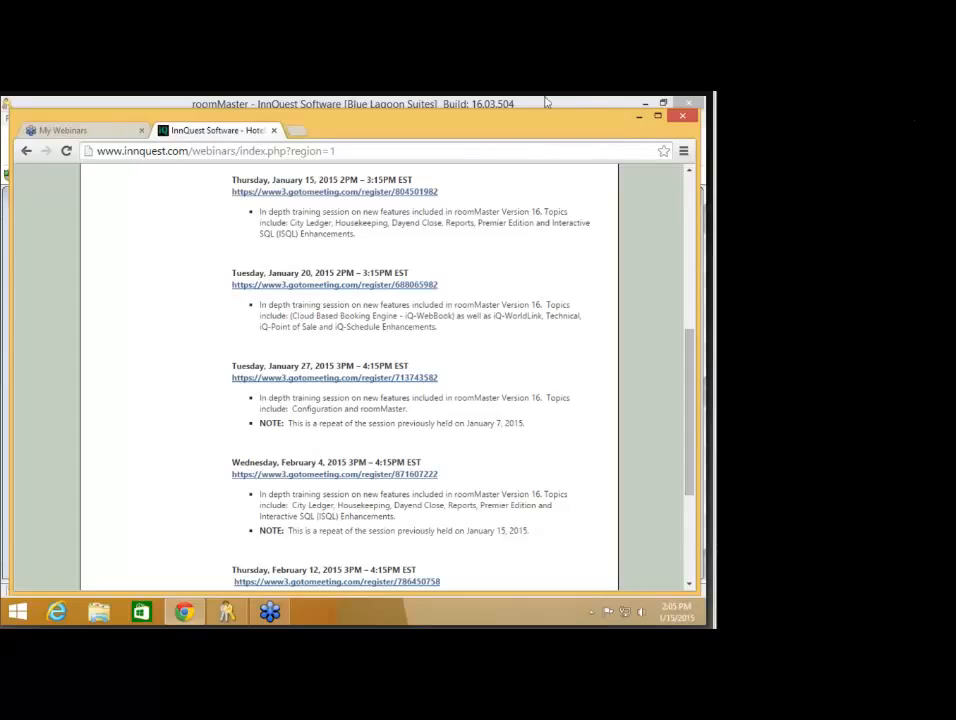
pyautogui.click(639, 119)
pyautogui.click(682, 201)
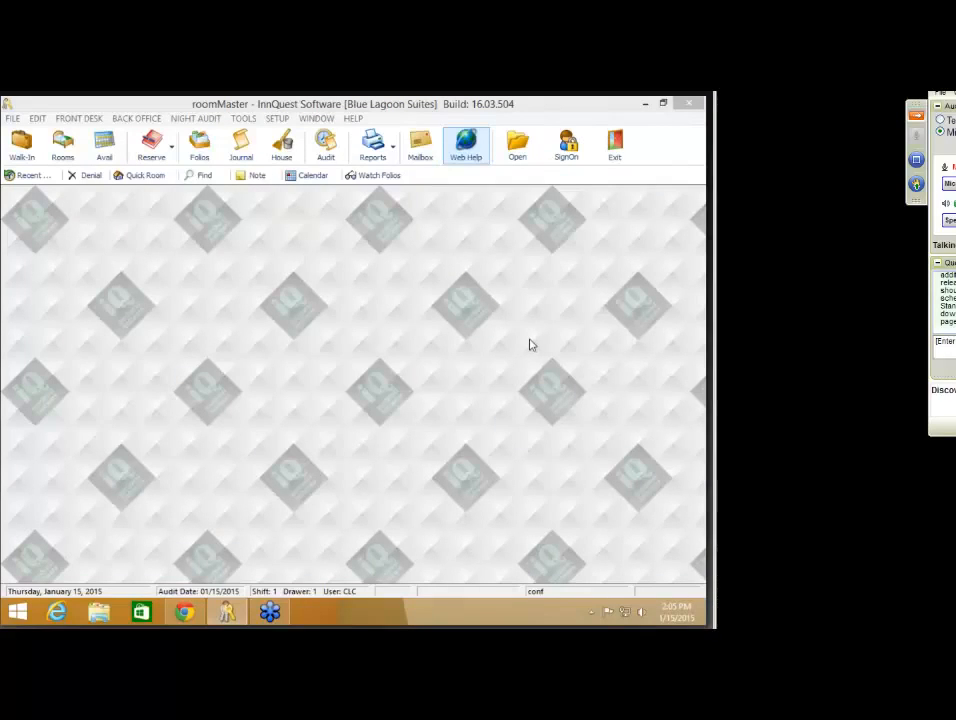
# - Drag the GoToWebinar control panel beside roomMaster and scroll through the Questions/Chat messages
pyautogui.moveTo(942, 99); pyautogui.dragTo(866, 104)
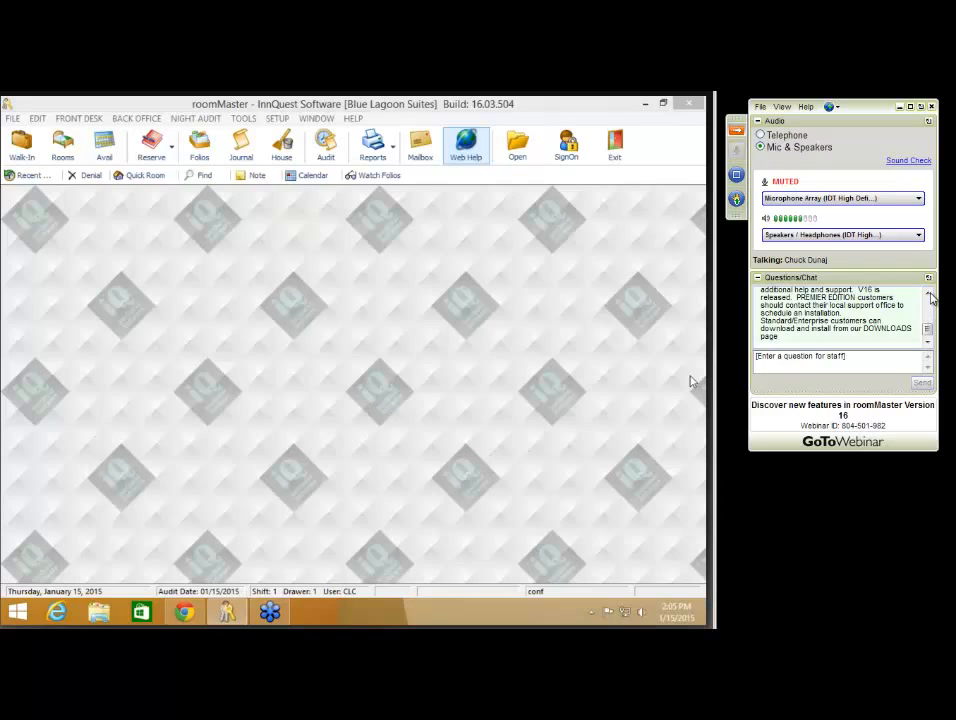
pyautogui.click(928, 293)
pyautogui.click(929, 294)
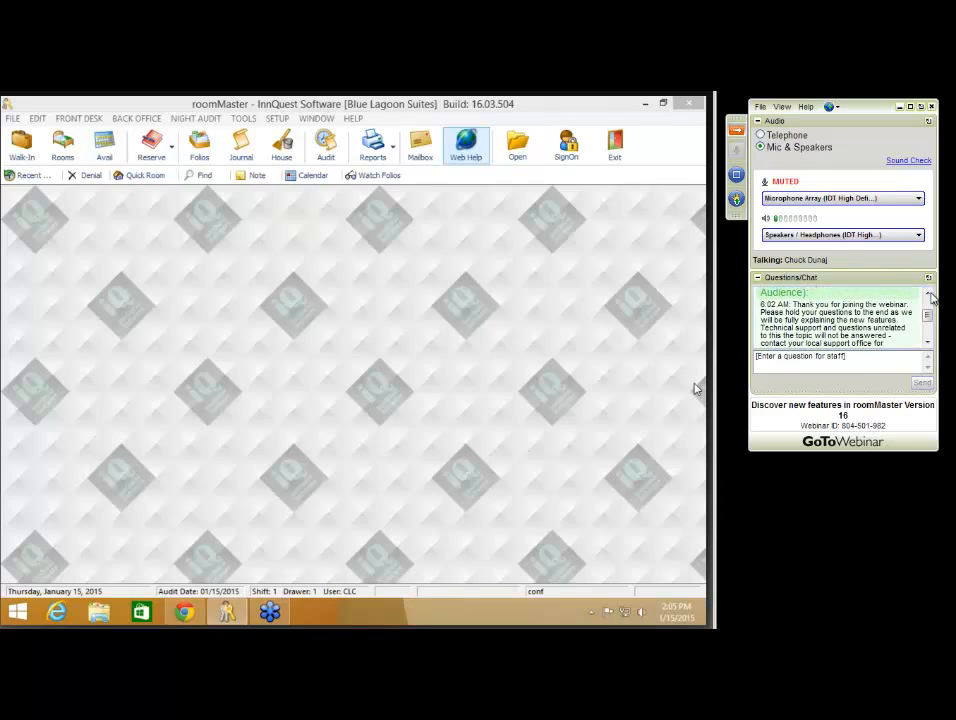
pyautogui.click(929, 294)
pyautogui.click(929, 294)
pyautogui.click(929, 294)
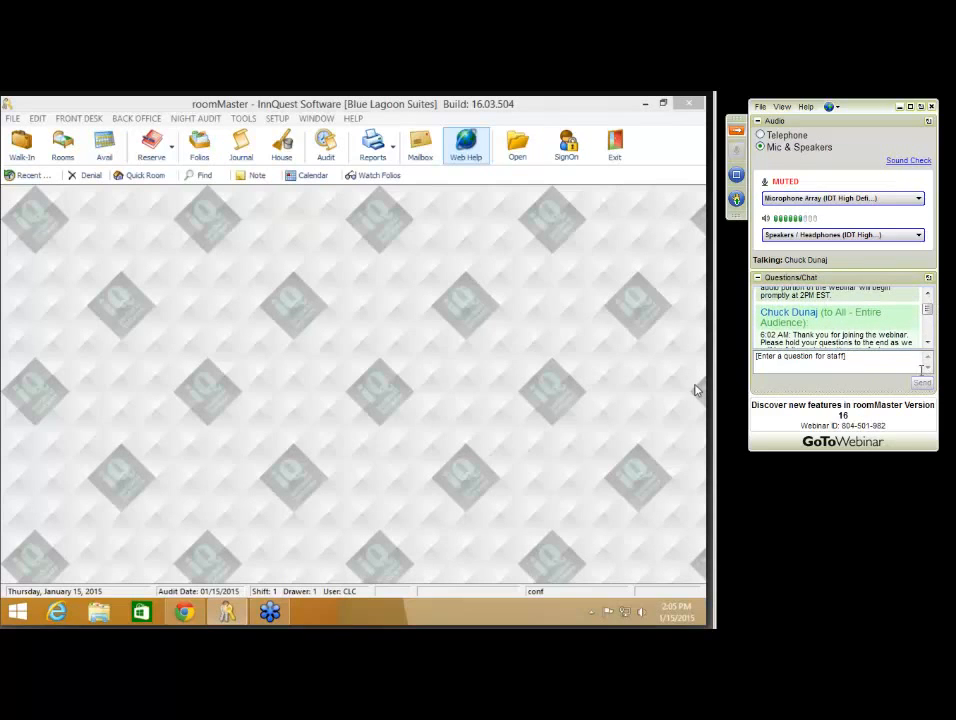
pyautogui.click(928, 343)
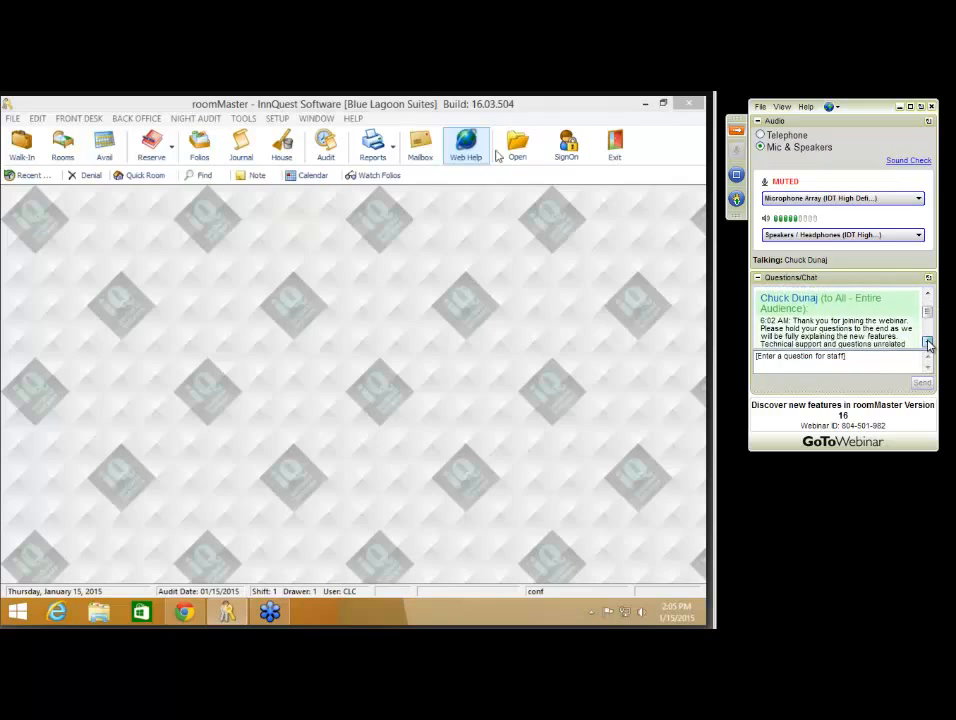
pyautogui.click(928, 343)
pyautogui.click(928, 343)
pyautogui.click(928, 343)
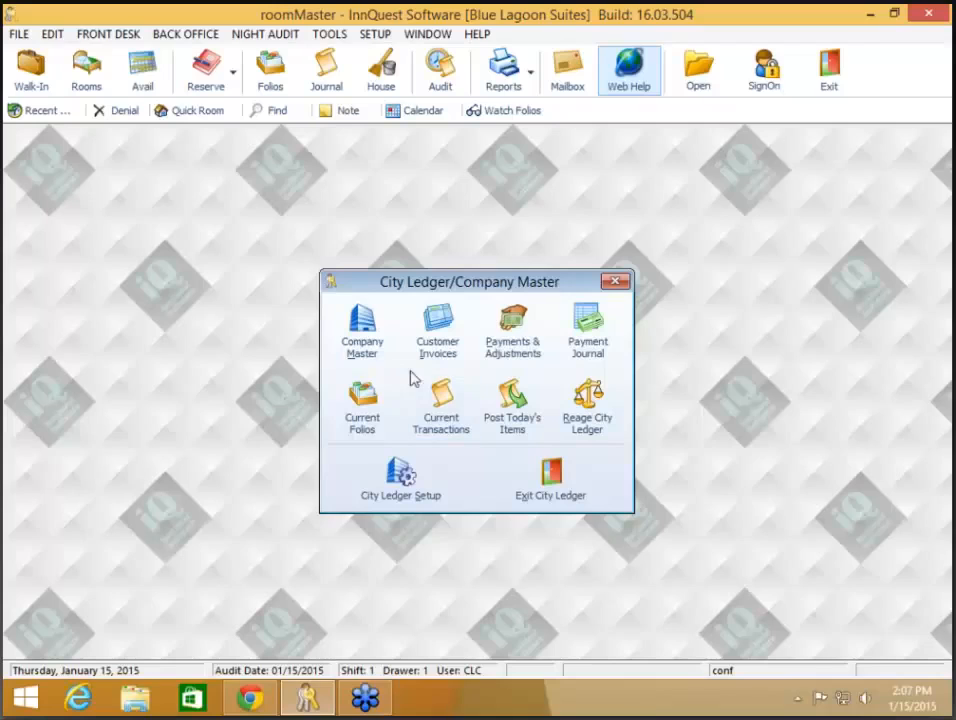
# - Open Current Folios to list direct-bill folios with company, amount due and credit limit
pyautogui.click(366, 418)
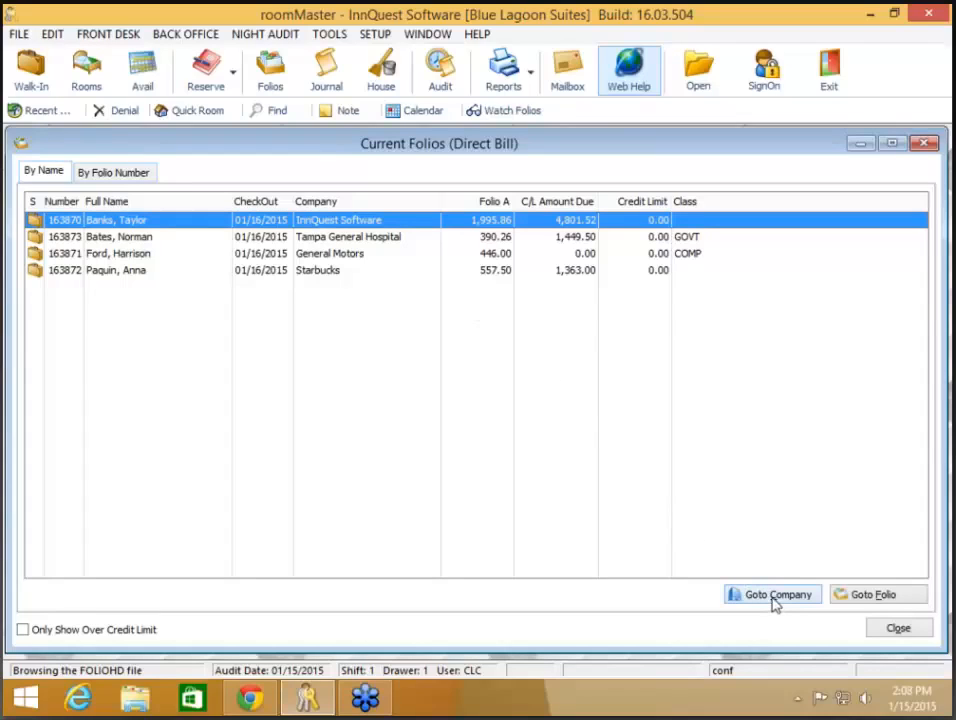
# - Review the charges on the InnQuest Software folio, then open that company's master record
pyautogui.click(870, 598)
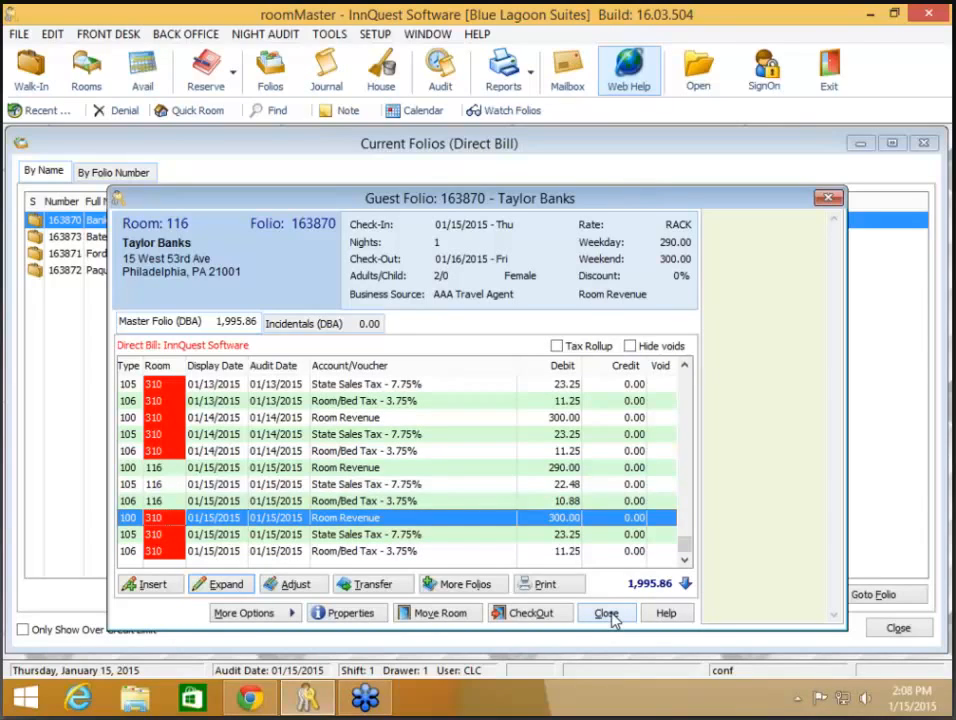
pyautogui.click(607, 614)
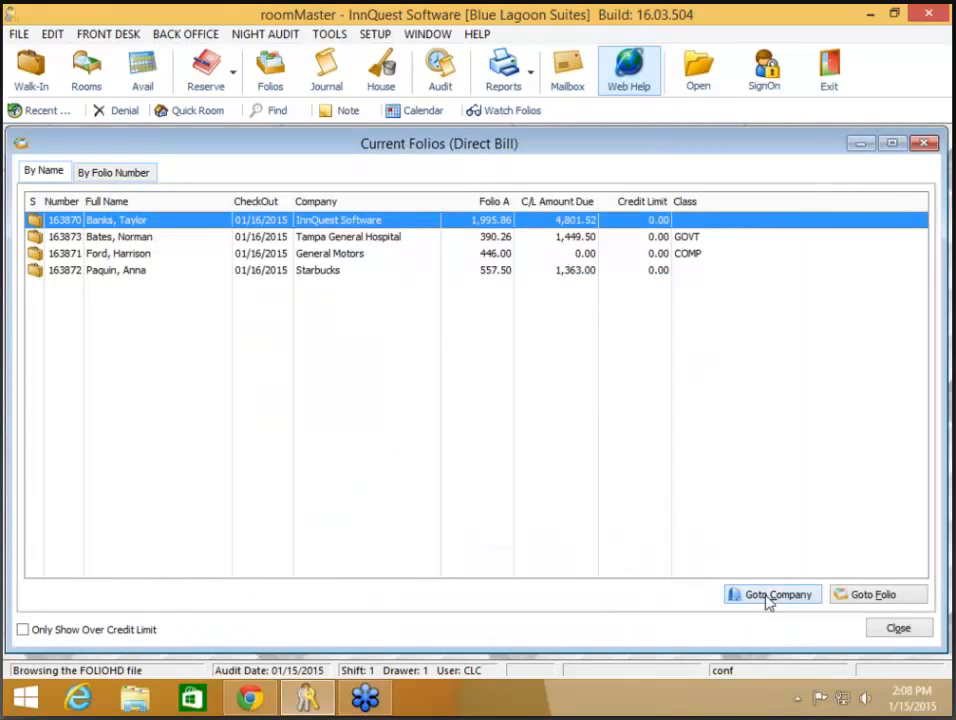
pyautogui.click(768, 597)
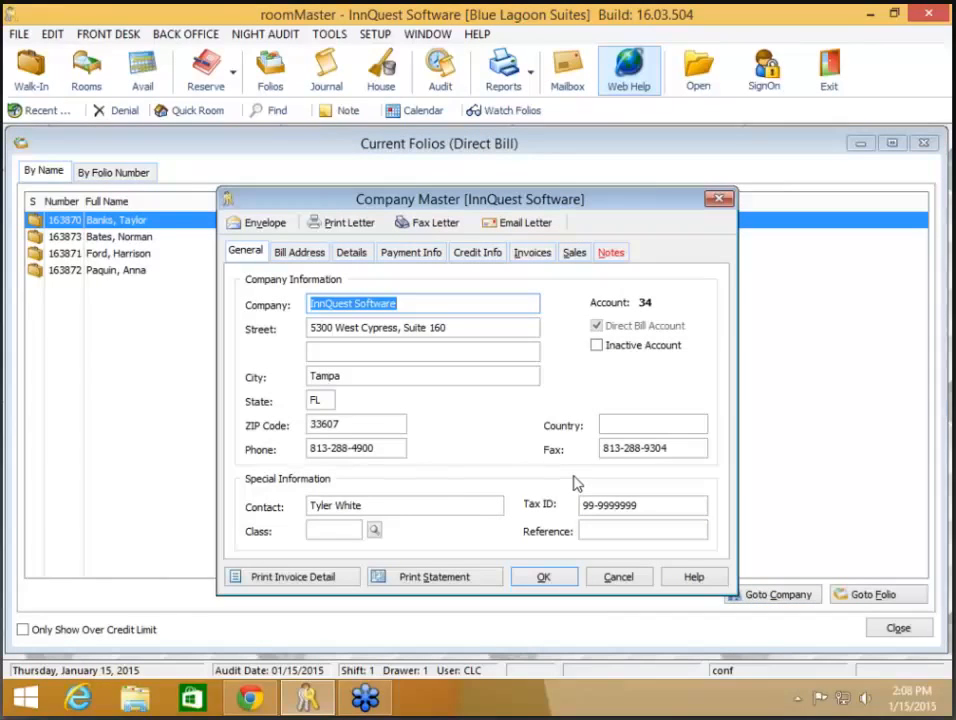
# - Cancel out of the InnQuest Software Company Master record without saving changes
pyautogui.click(620, 578)
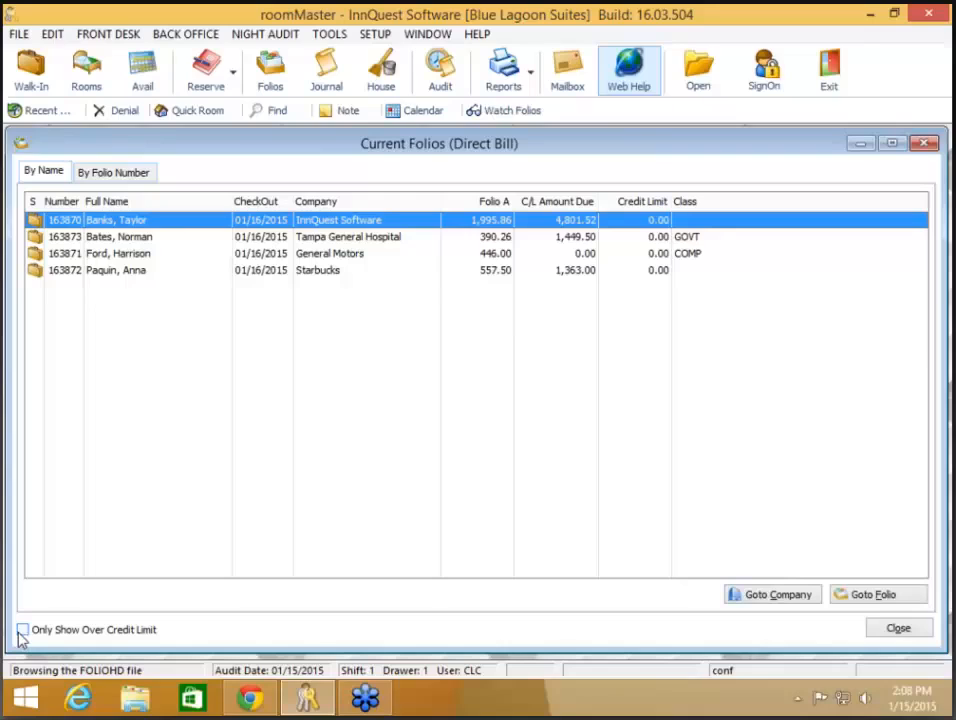
# - Toggle Only Show Over Credit Limit on and back off, then close Current Folios
pyautogui.click(22, 631)
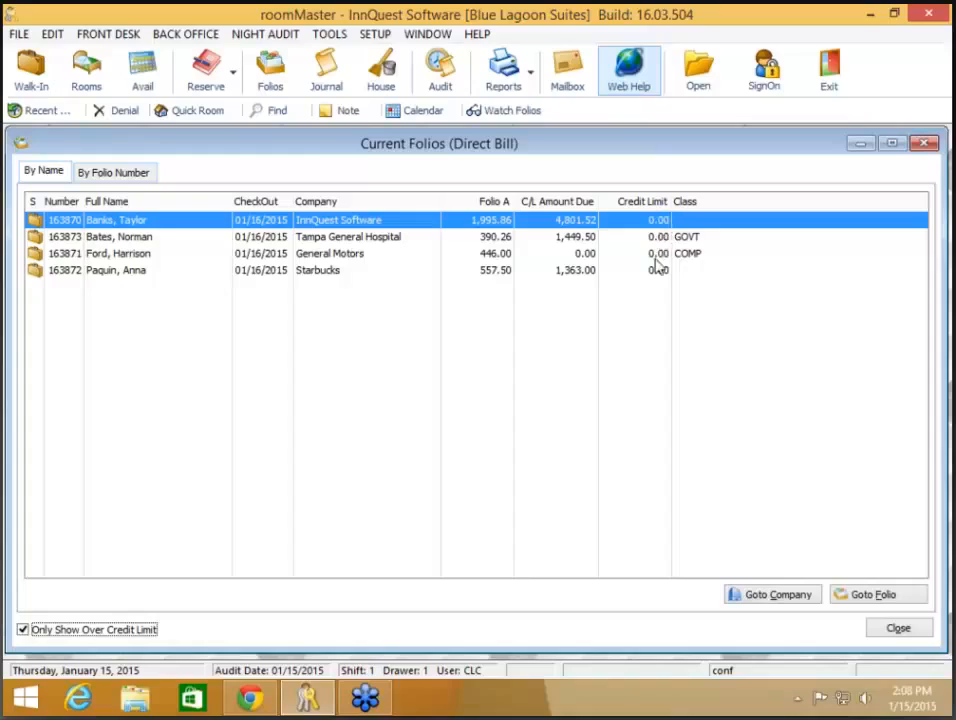
pyautogui.click(129, 638)
pyautogui.click(921, 630)
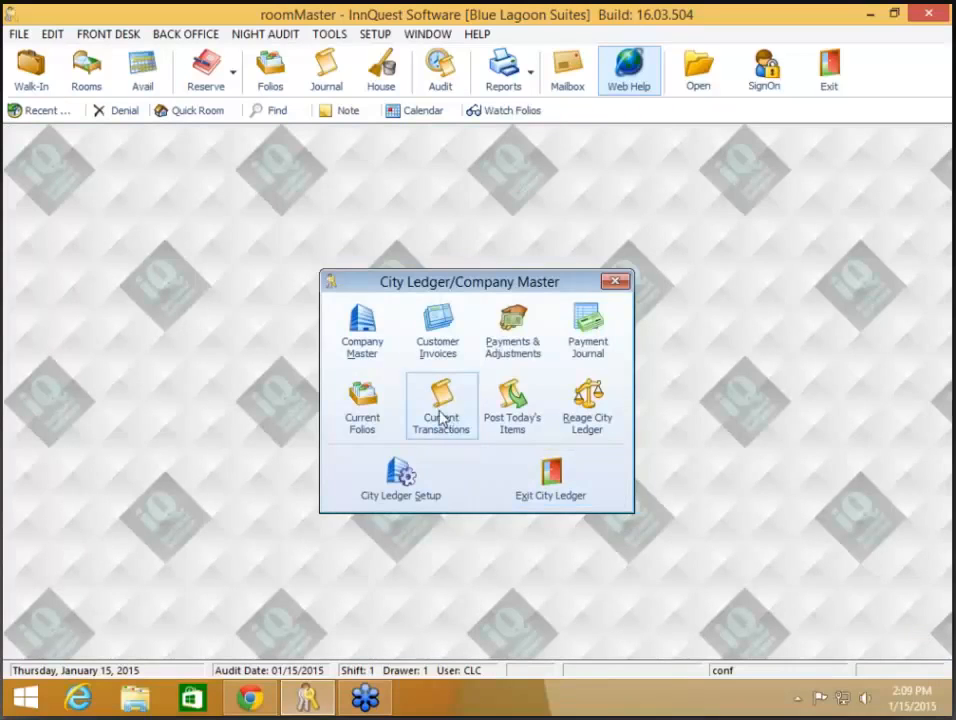
pyautogui.click(441, 418)
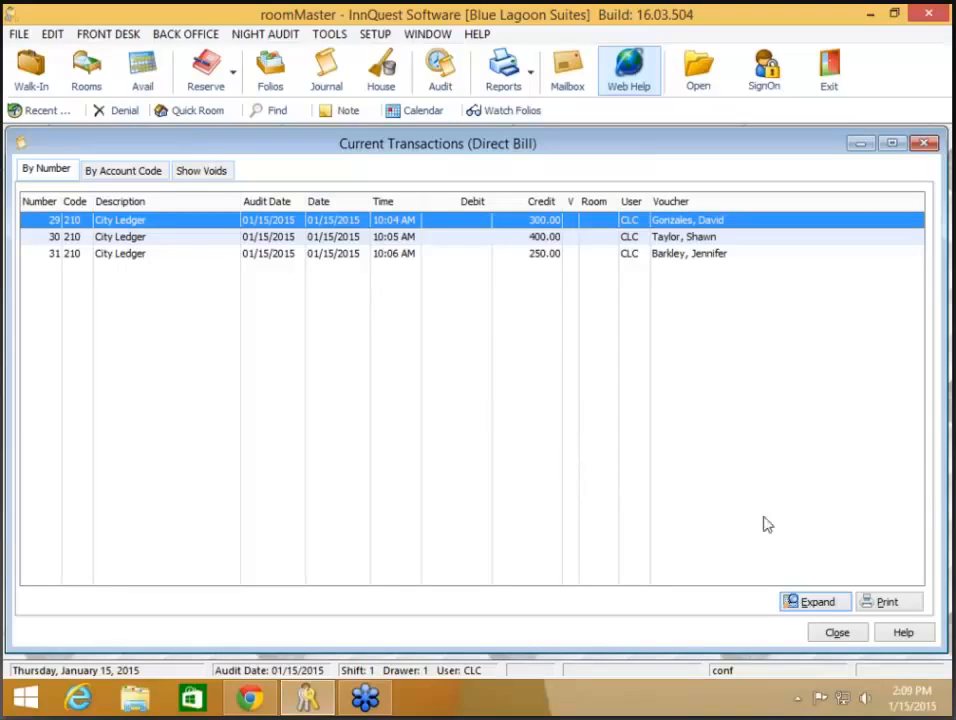
pyautogui.click(819, 604)
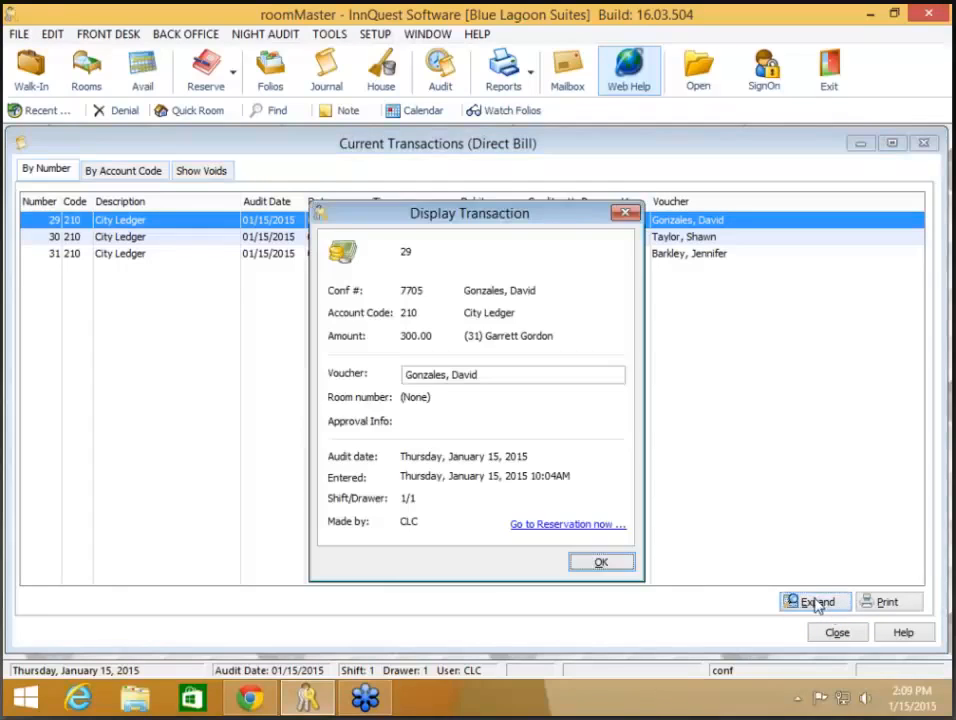
pyautogui.click(602, 560)
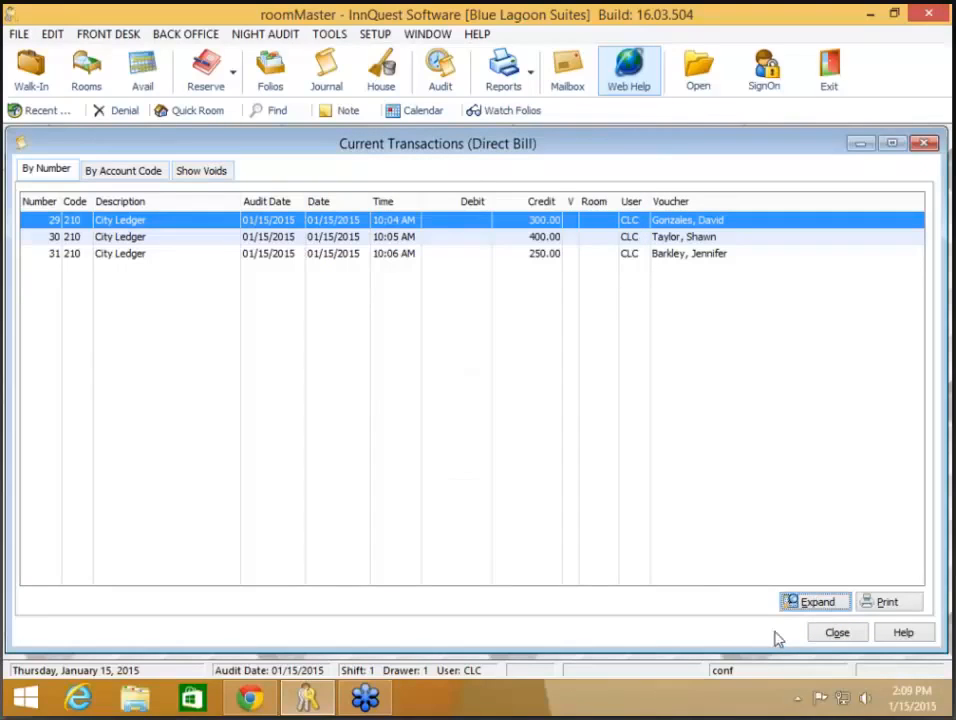
pyautogui.click(836, 633)
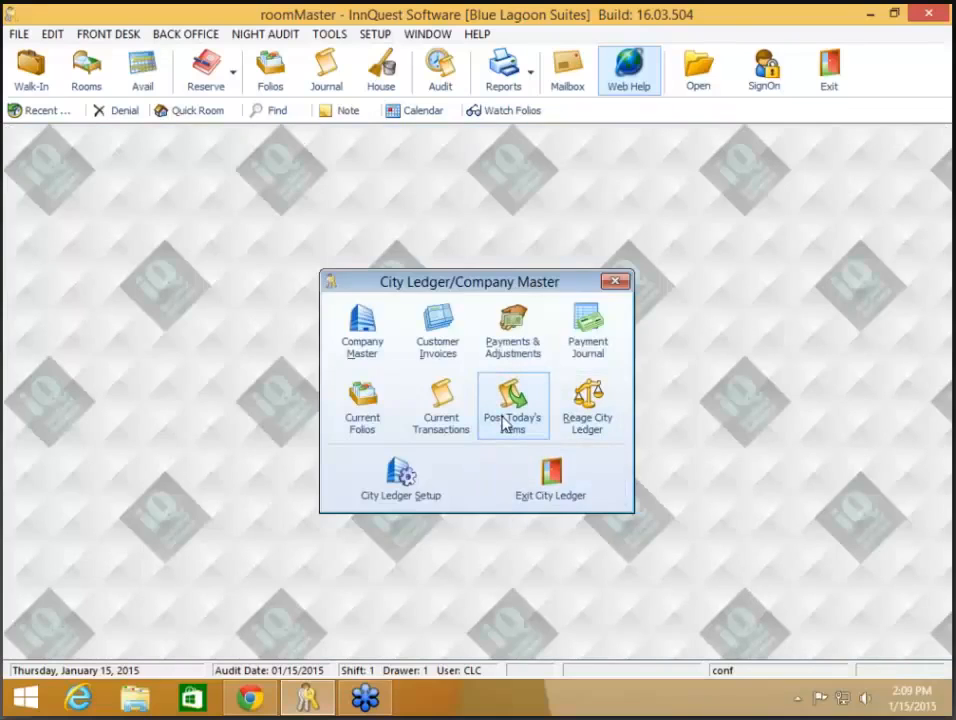
pyautogui.click(448, 427)
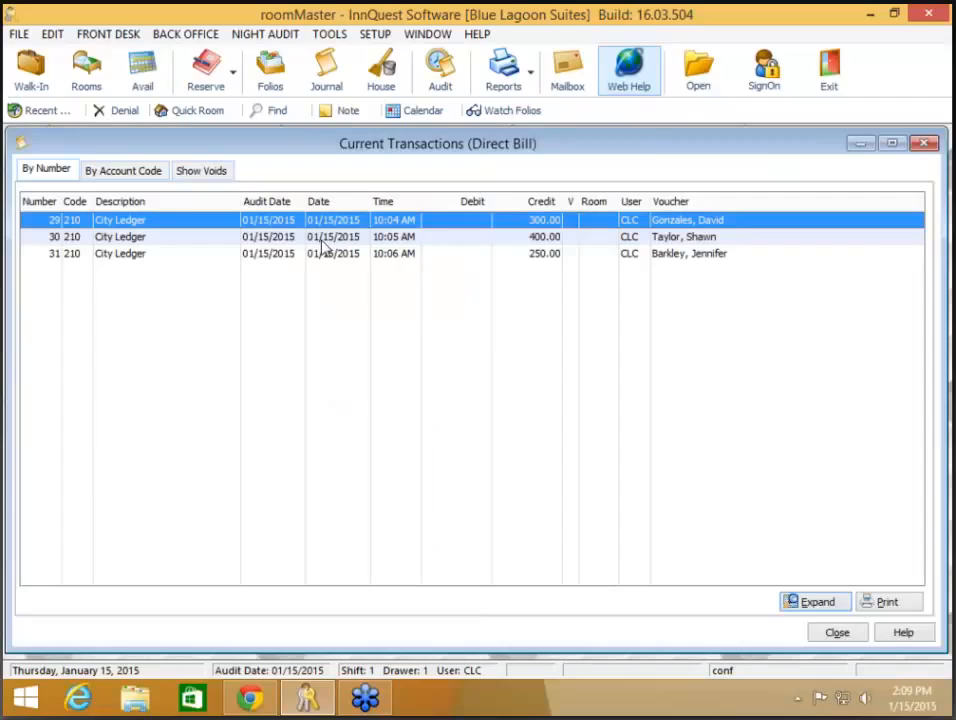
pyautogui.click(836, 633)
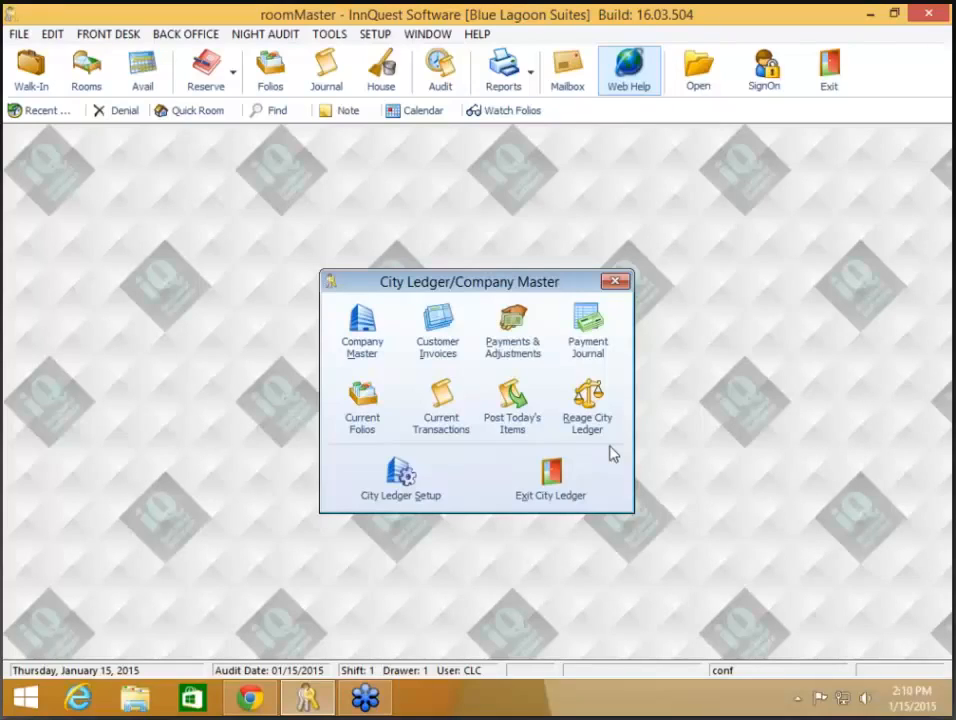
# - Open City Ledger Setup and view the Override Address and Statement Defaults tabs, ending on Override Address
pyautogui.click(433, 492)
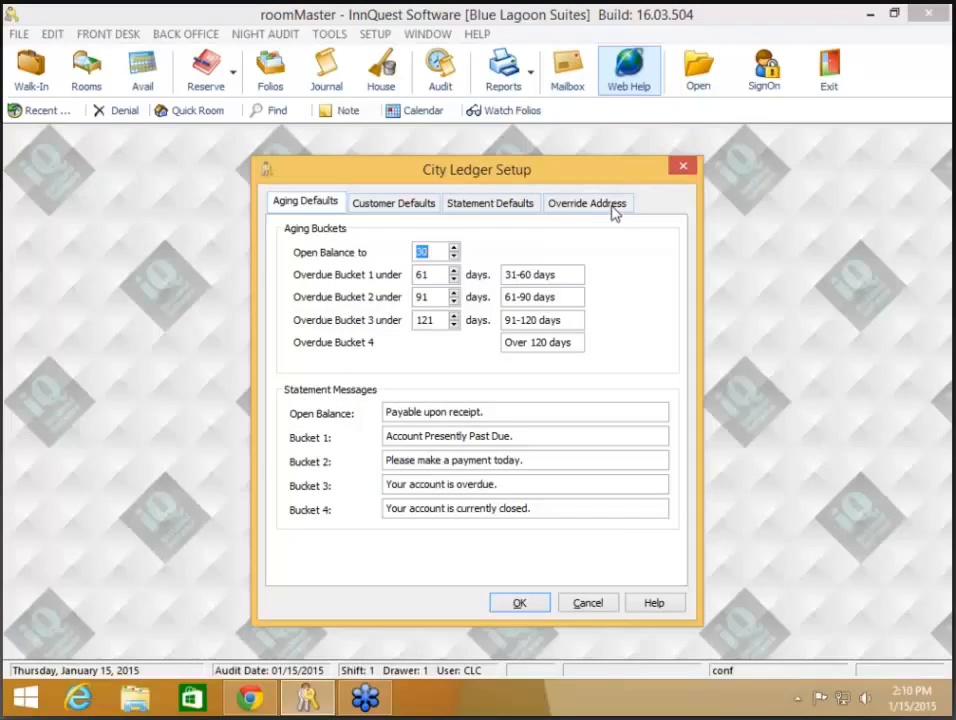
pyautogui.click(614, 209)
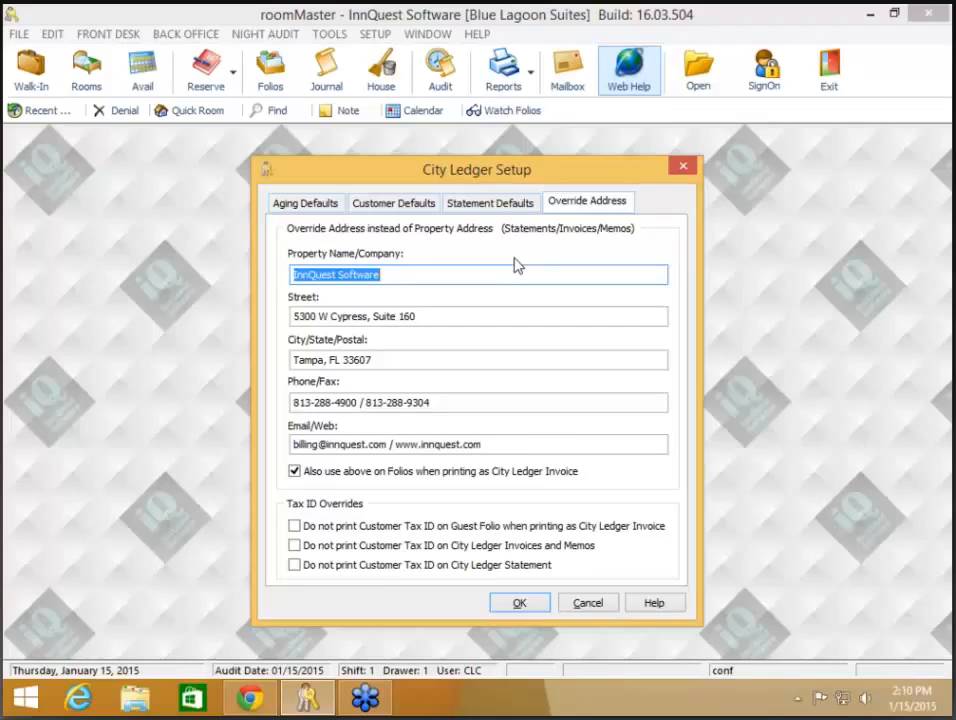
pyautogui.click(491, 203)
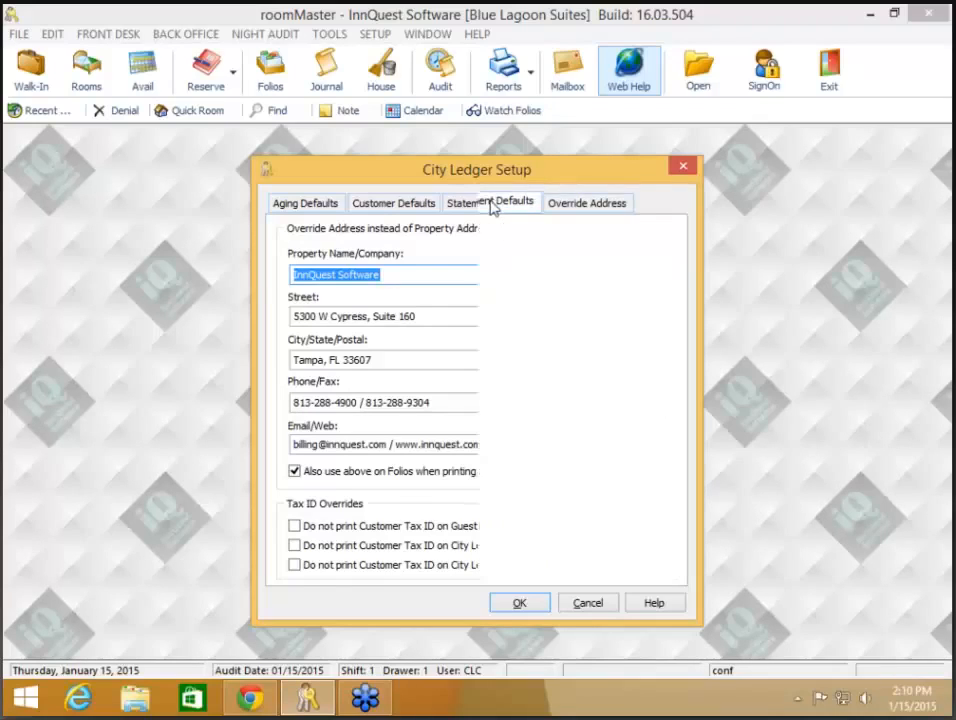
pyautogui.click(411, 397)
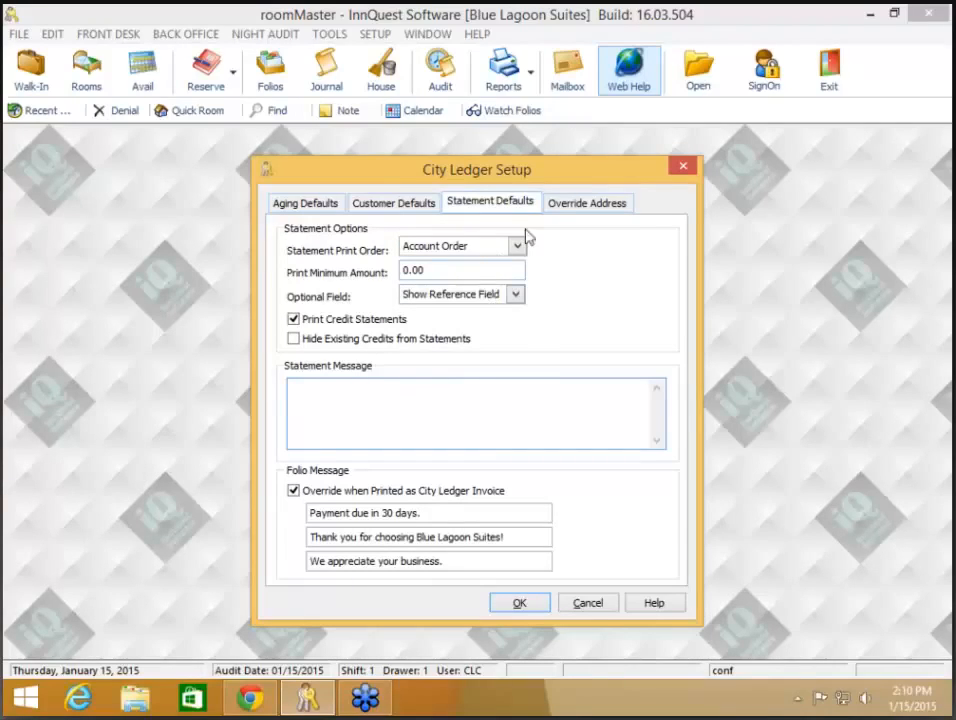
pyautogui.click(557, 203)
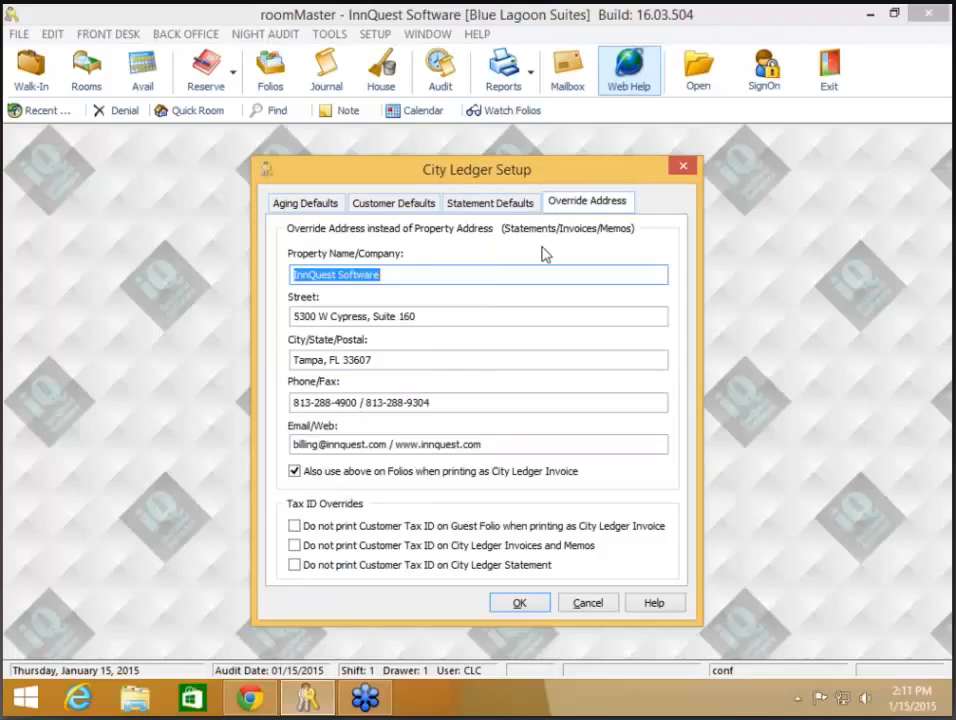
pyautogui.click(468, 277)
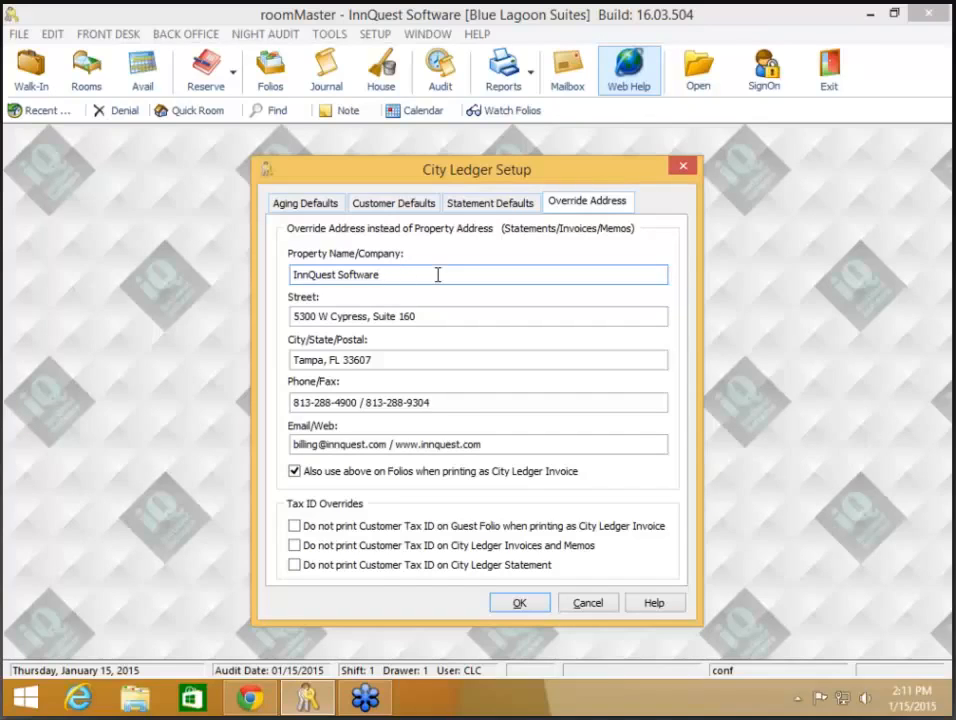
pyautogui.click(481, 316)
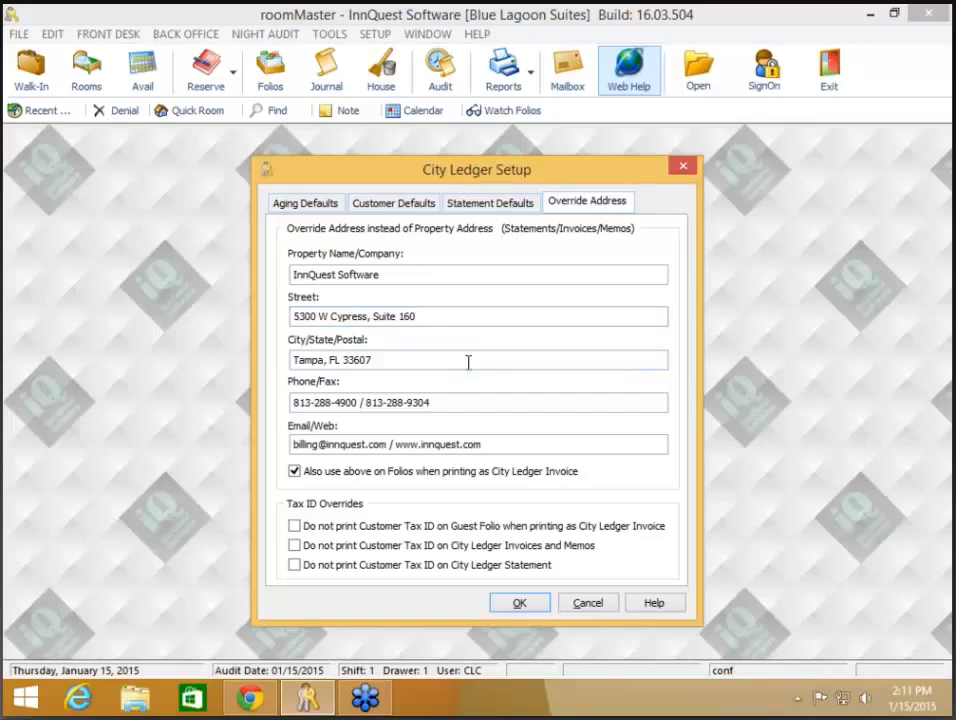
pyautogui.click(478, 401)
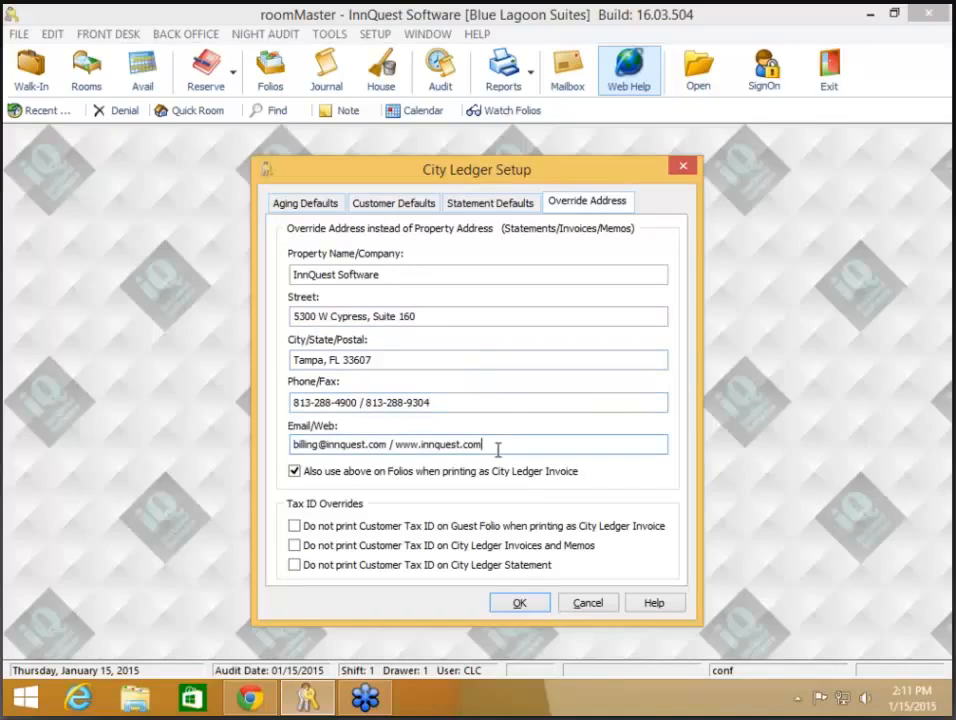
pyautogui.click(446, 442)
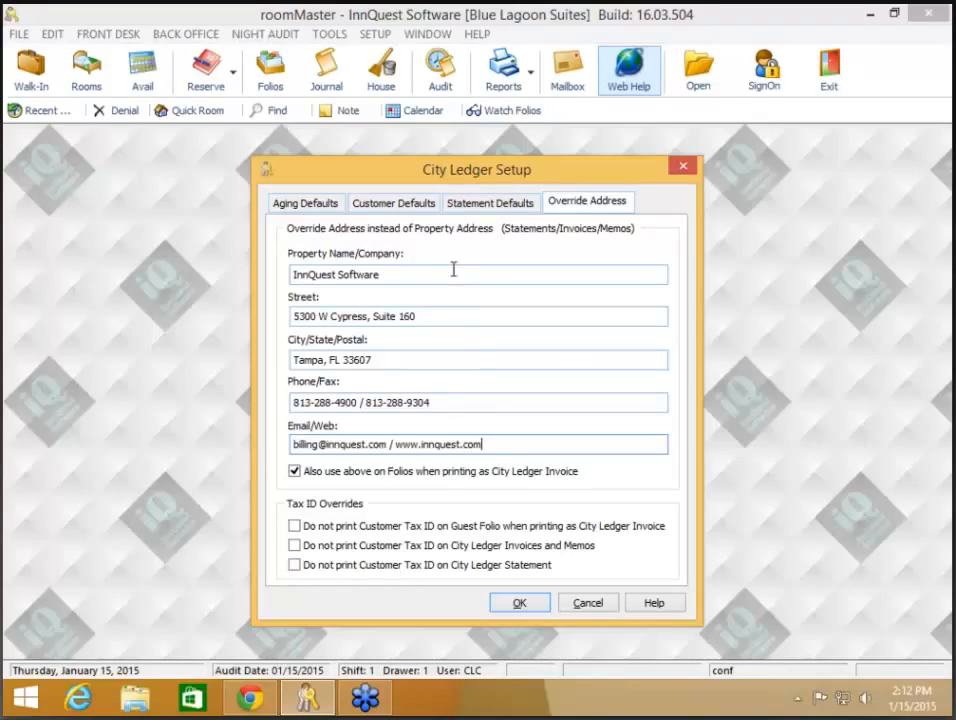
# - Review the Statement Defaults folio message and accept City Ledger Setup with OK
pyautogui.click(494, 204)
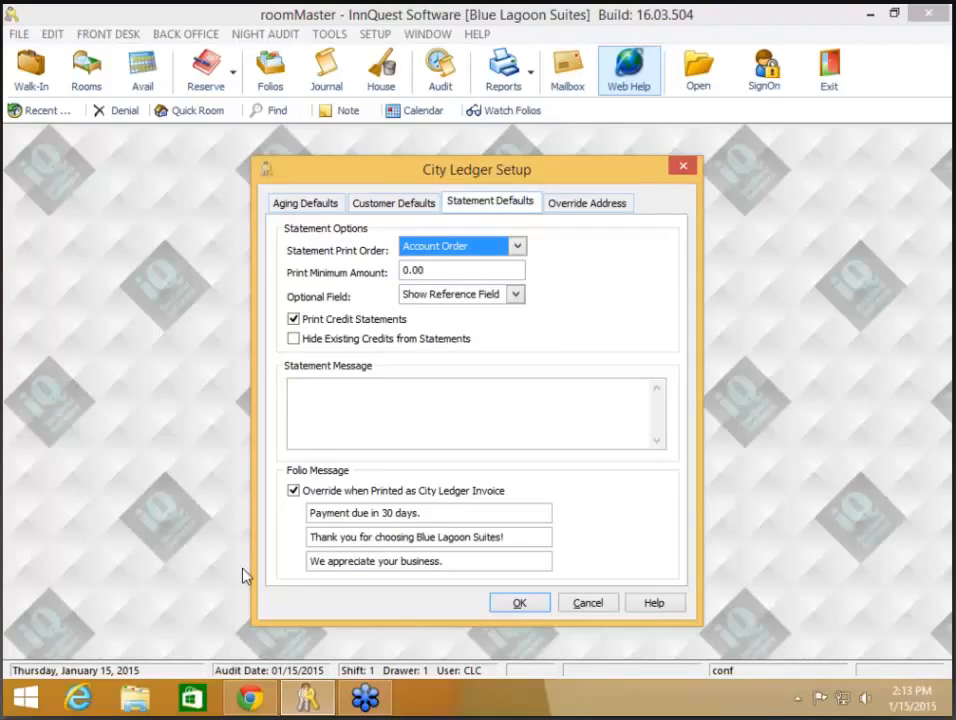
pyautogui.click(517, 604)
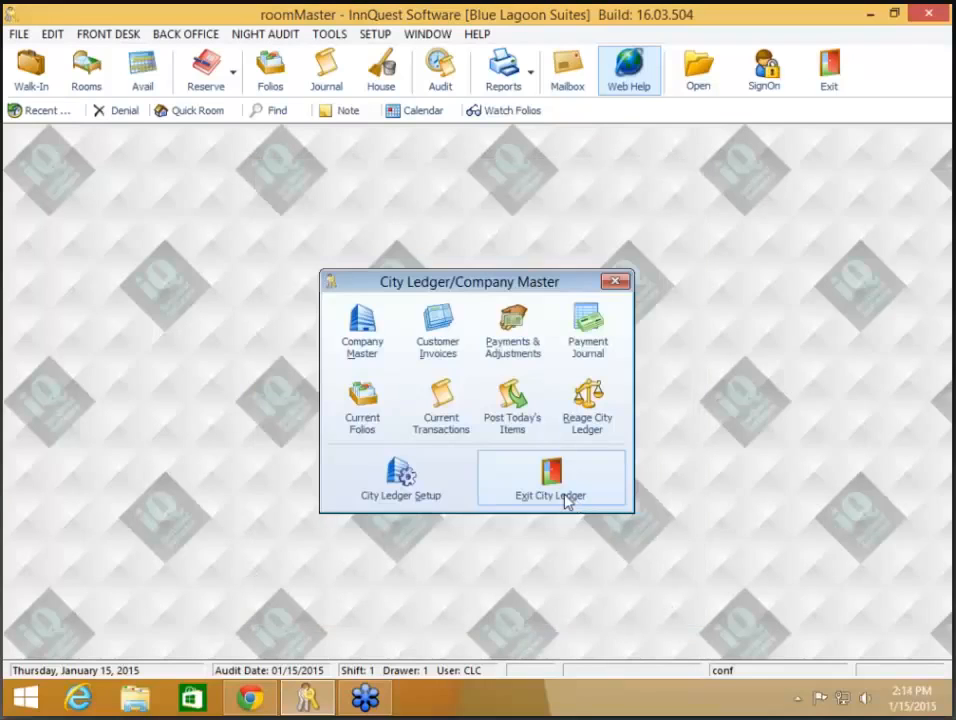
pyautogui.click(566, 499)
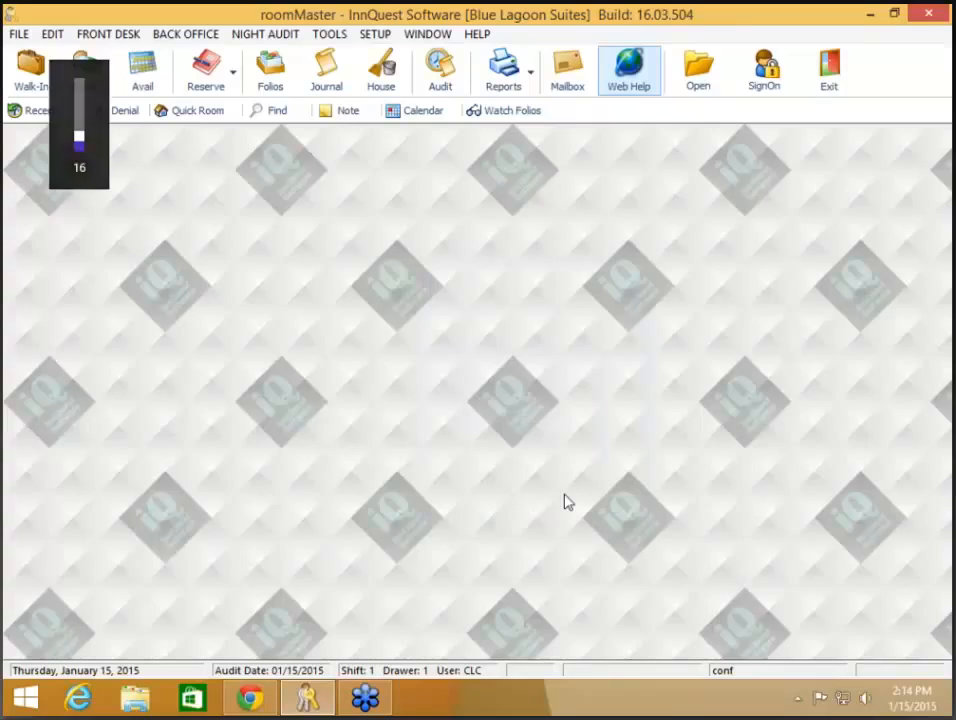
pyautogui.click(281, 80)
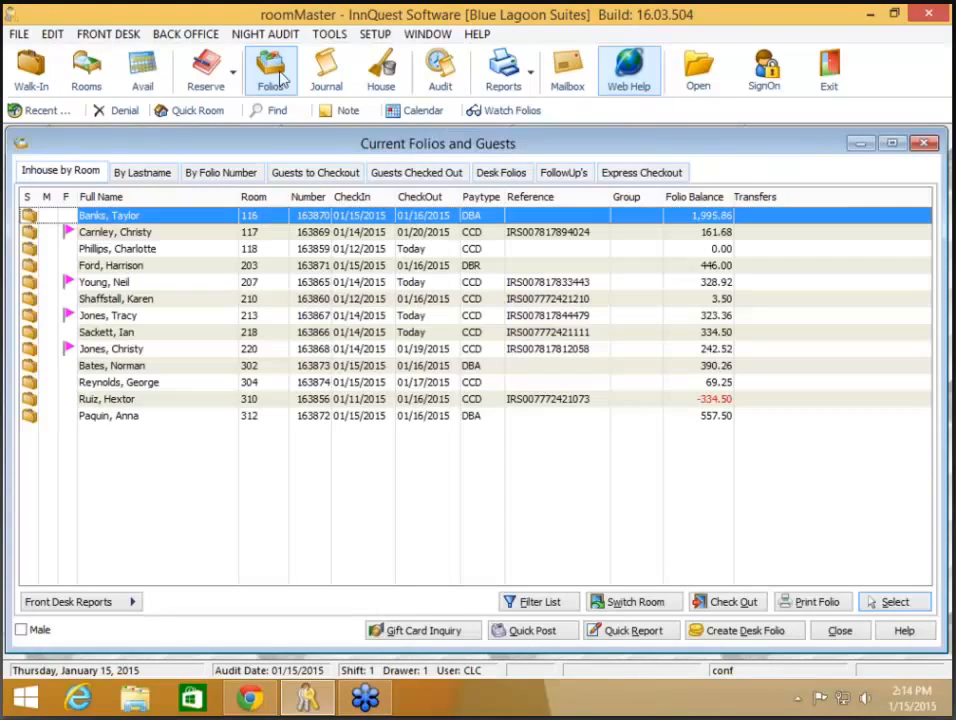
pyautogui.click(447, 267)
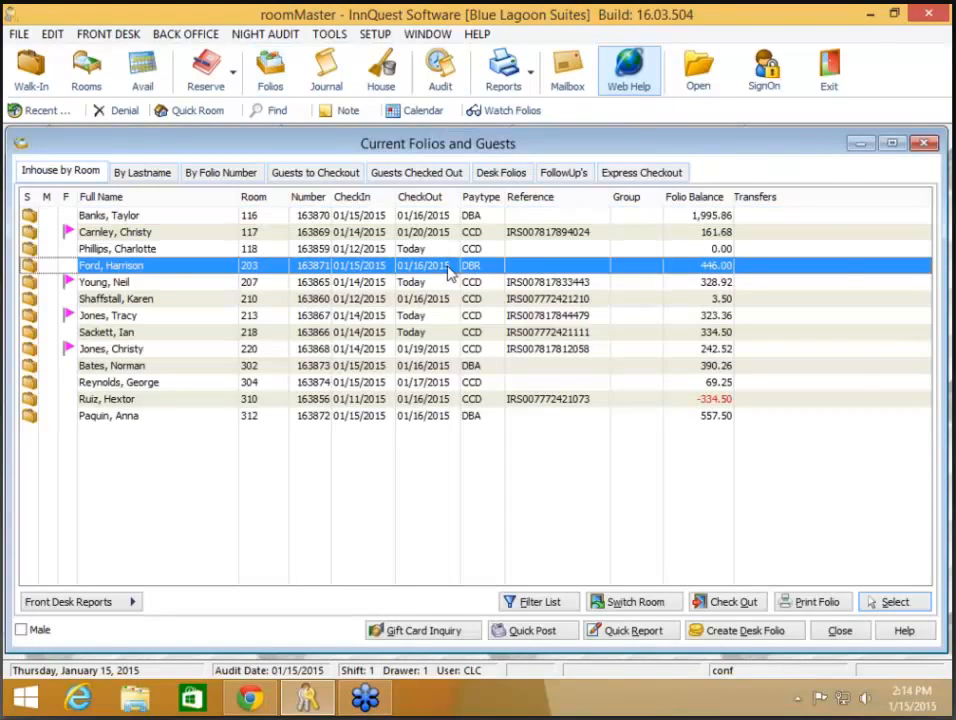
pyautogui.doubleClick(447, 268)
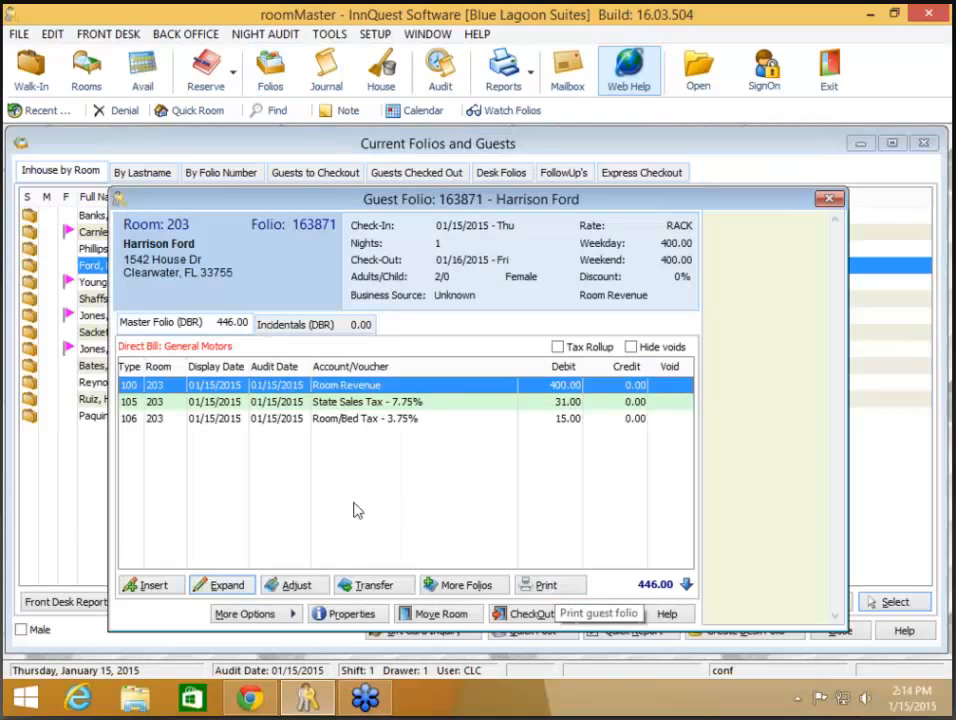
pyautogui.click(543, 586)
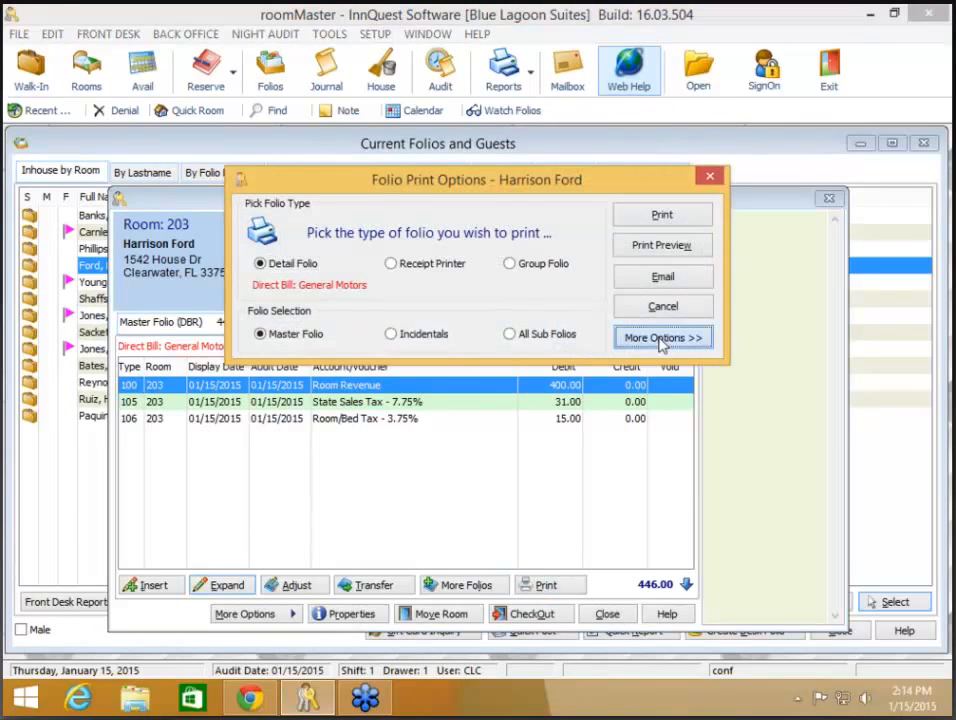
pyautogui.click(660, 338)
pyautogui.click(380, 427)
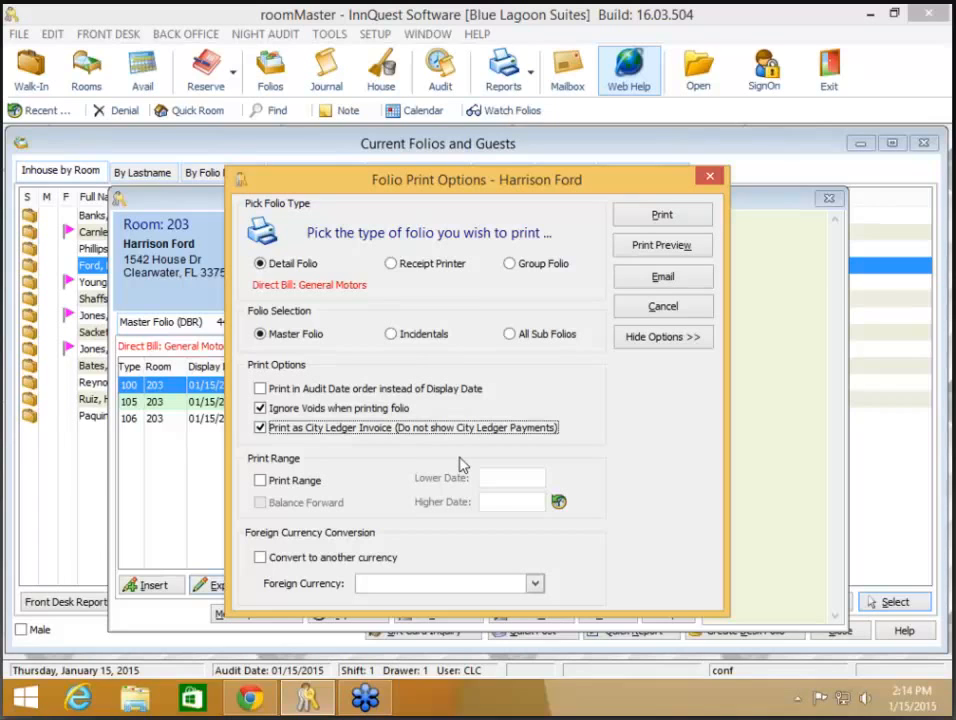
pyautogui.click(676, 248)
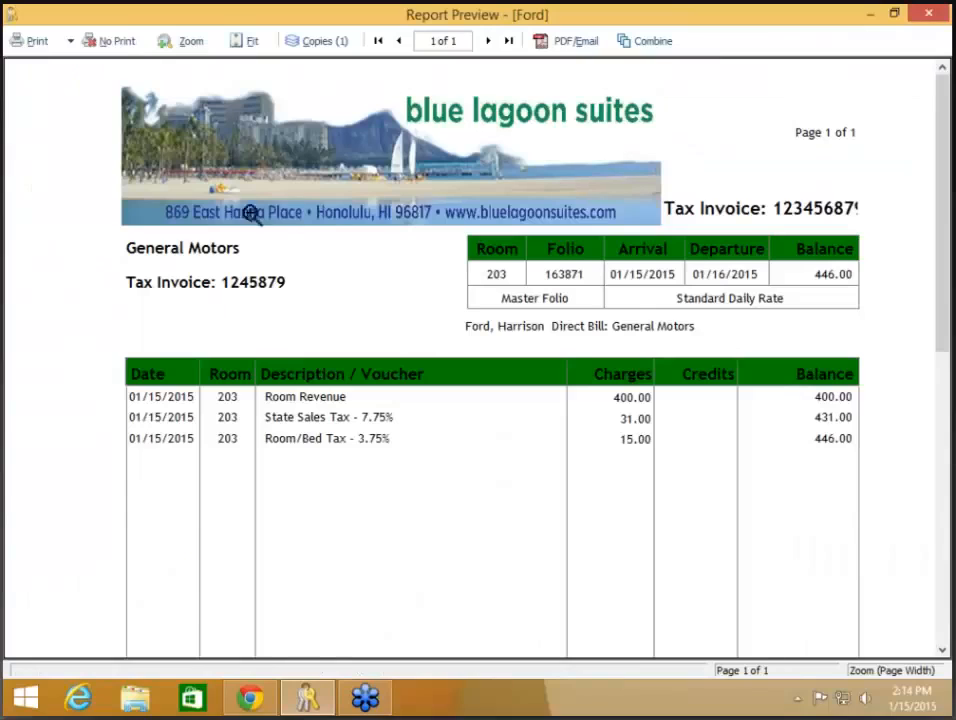
pyautogui.scroll(-6, 255, 317)
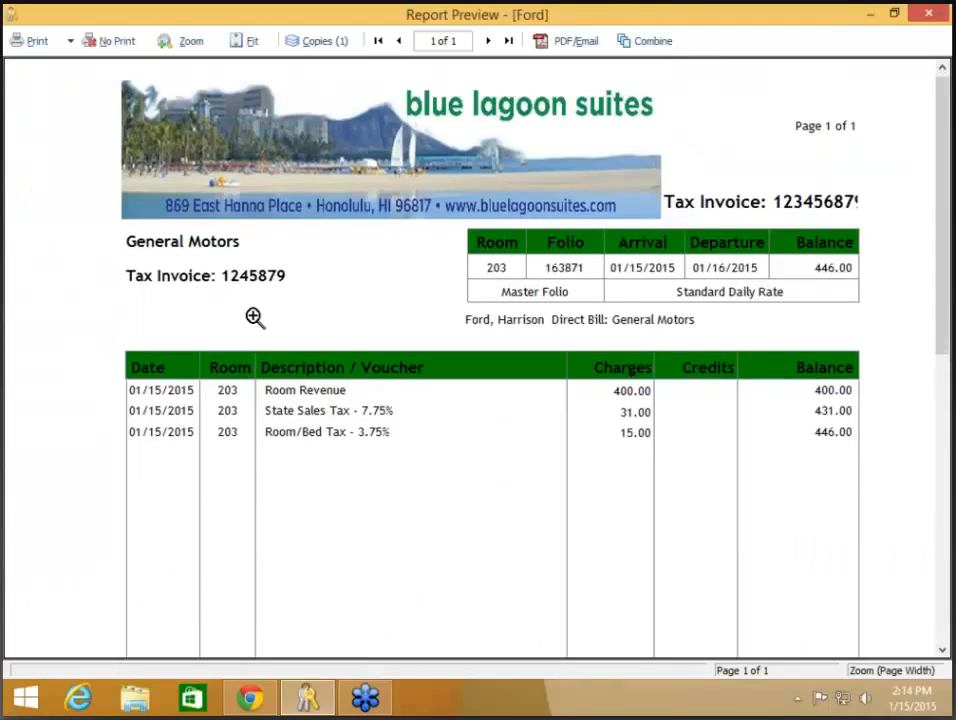
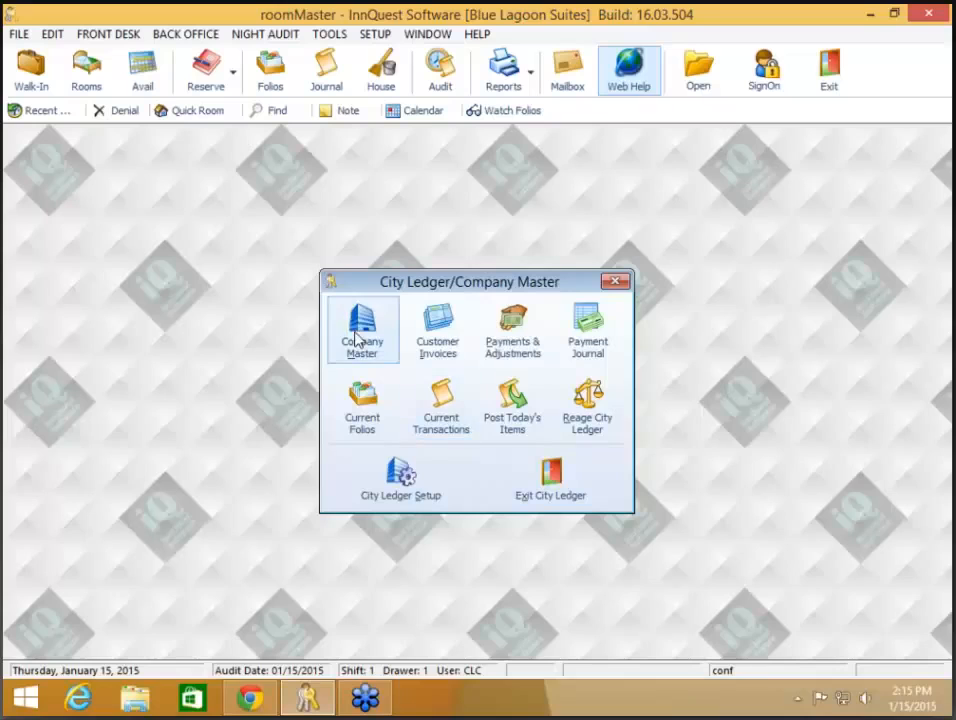
# - Preview the 1,338.00 Company Master account's statement without printing, then close the list
pyautogui.click(361, 330)
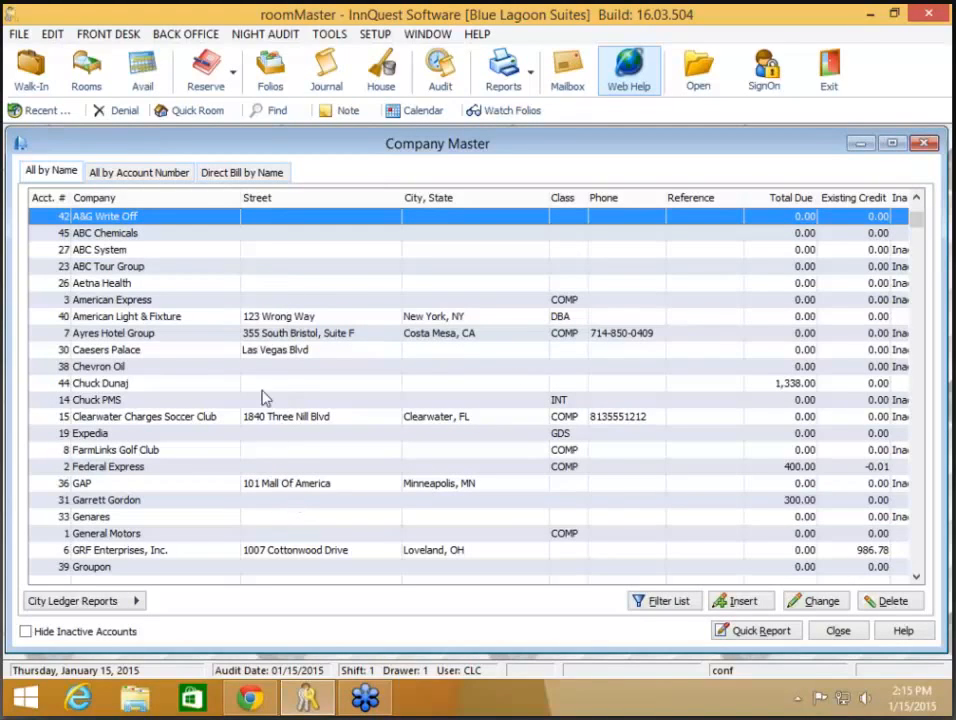
pyautogui.click(272, 386)
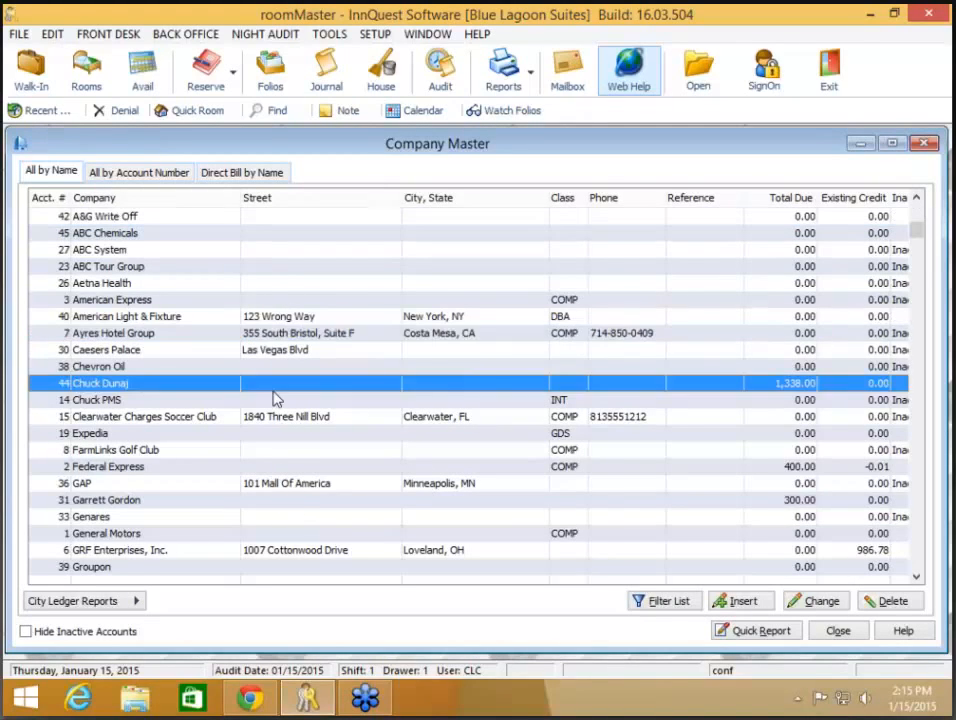
pyautogui.doubleClick(273, 392)
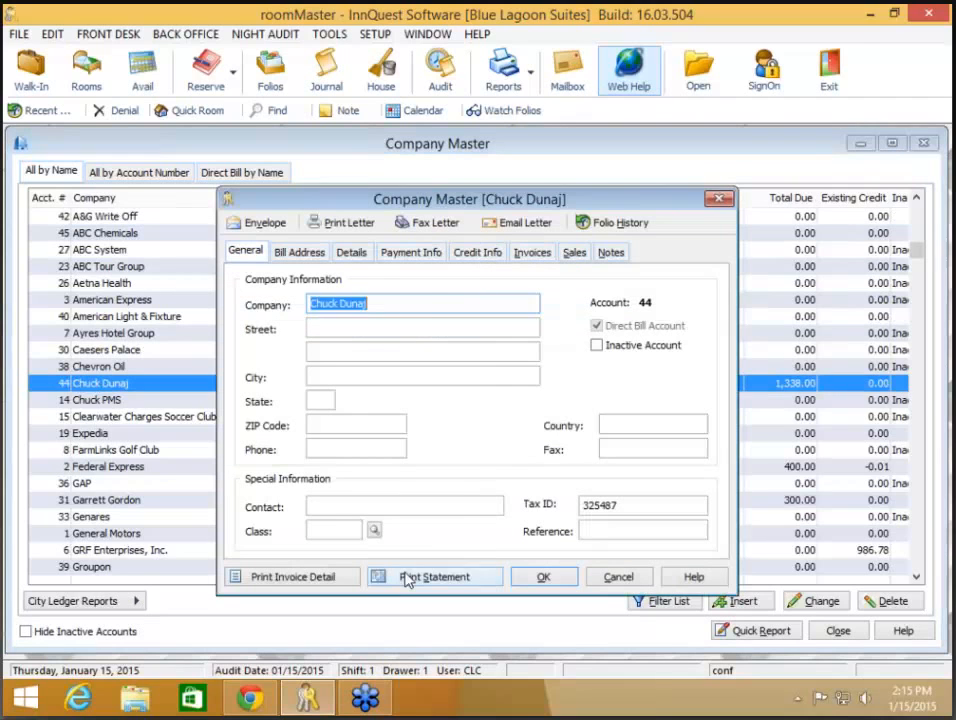
pyautogui.click(407, 579)
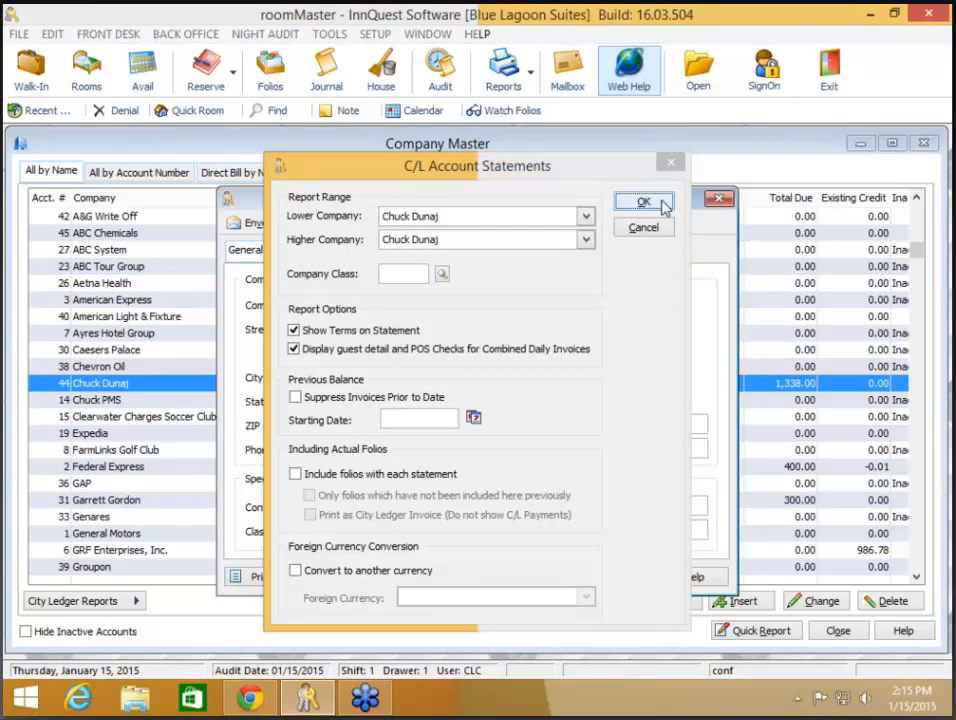
pyautogui.click(644, 203)
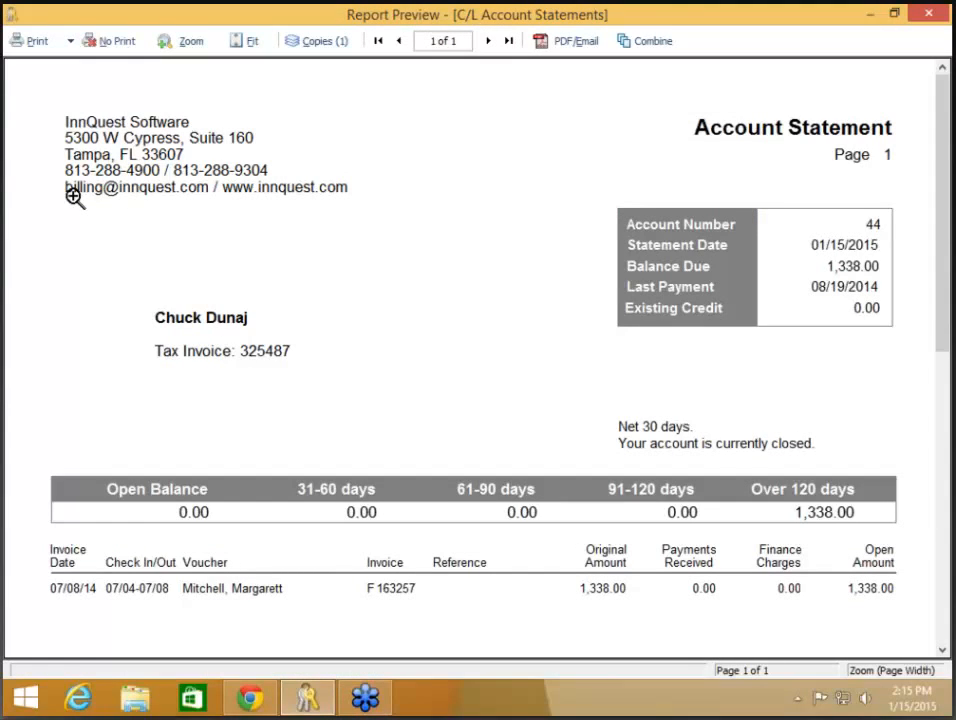
pyautogui.click(110, 47)
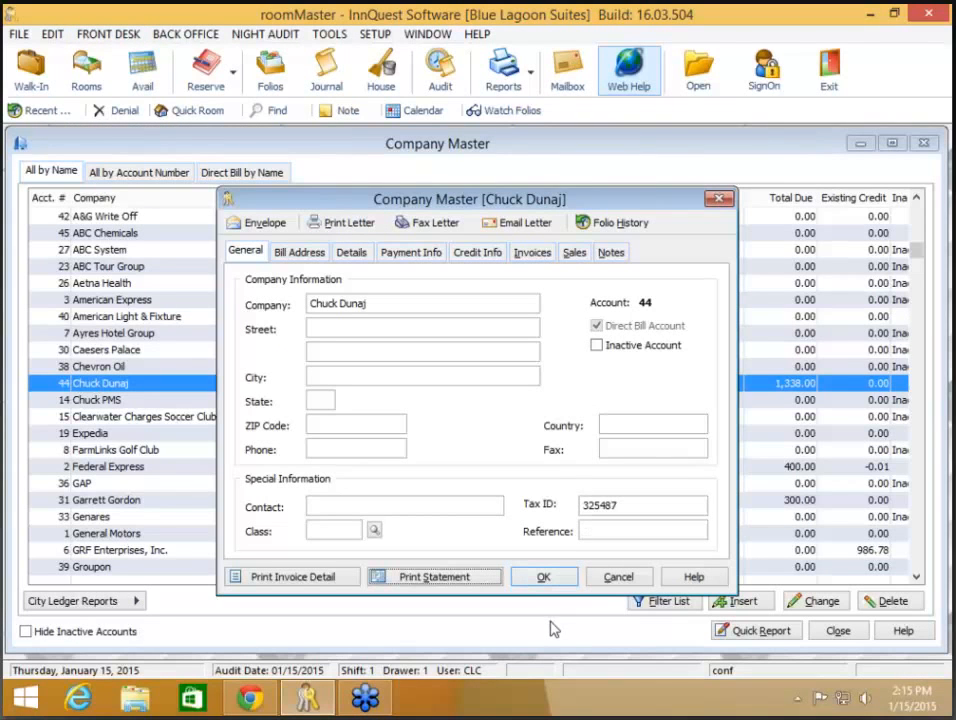
pyautogui.click(547, 577)
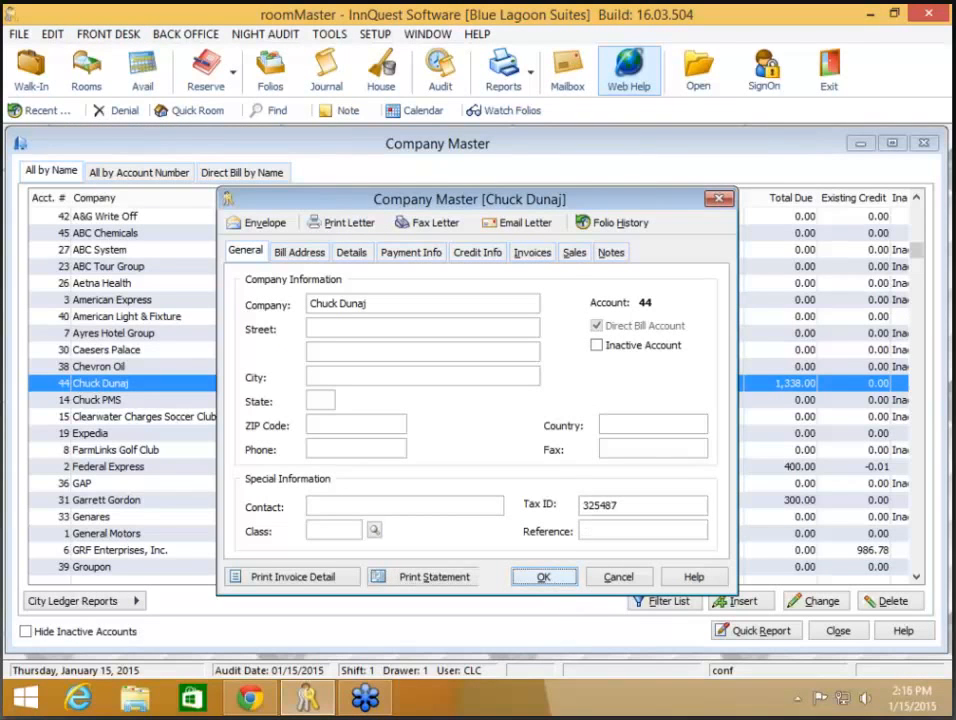
pyautogui.click(838, 630)
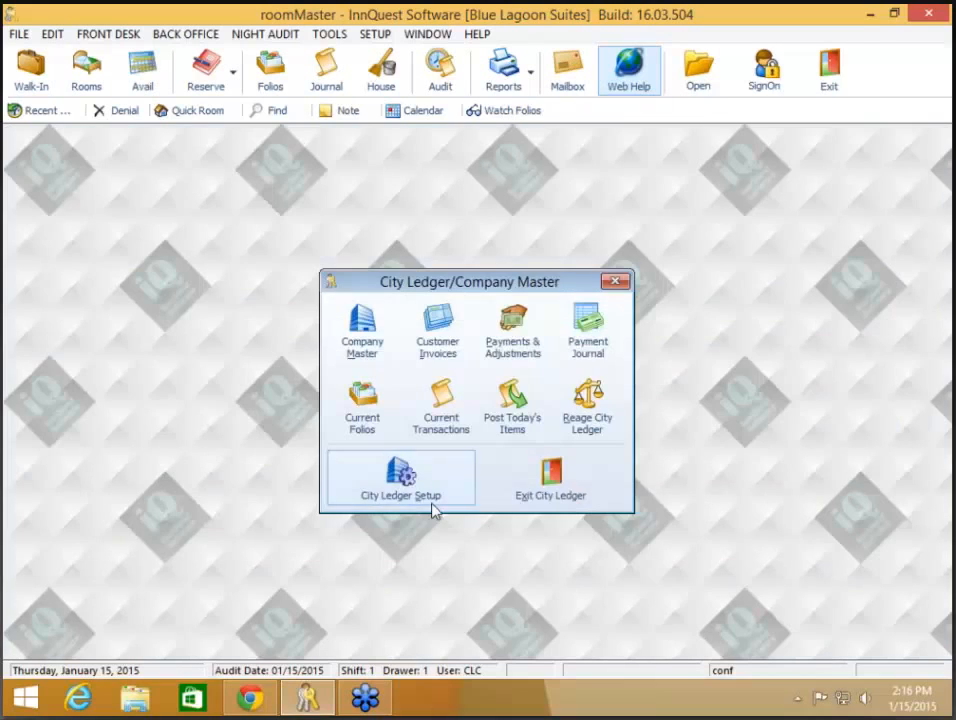
# - In City Ledger Setup's Statement Defaults, set Optional Field to Show Neither and save
pyautogui.click(416, 503)
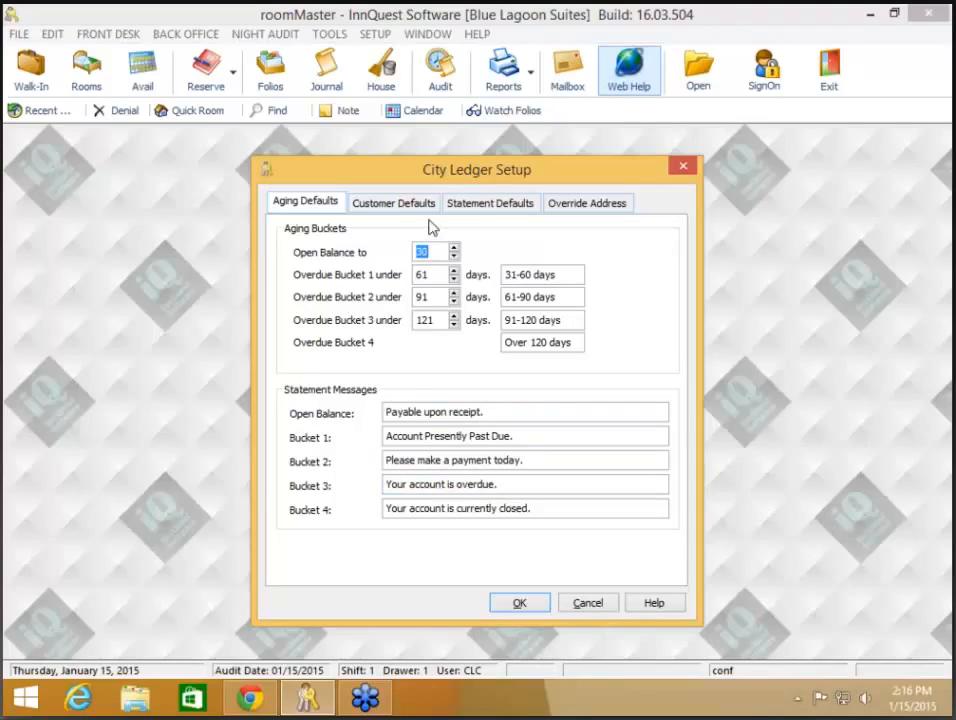
pyautogui.click(475, 207)
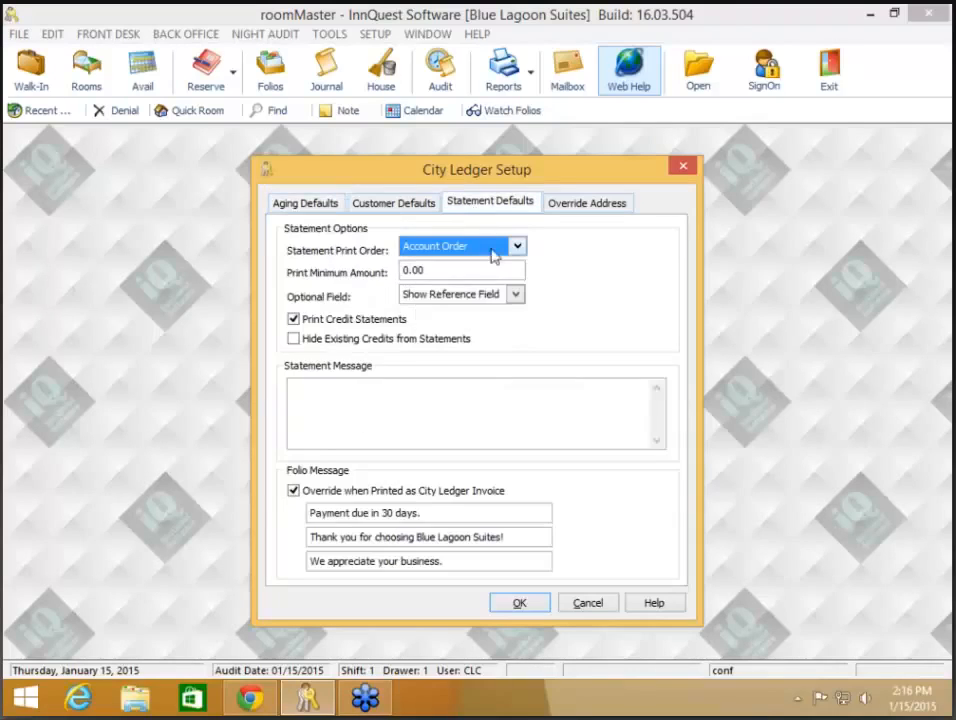
pyautogui.click(516, 296)
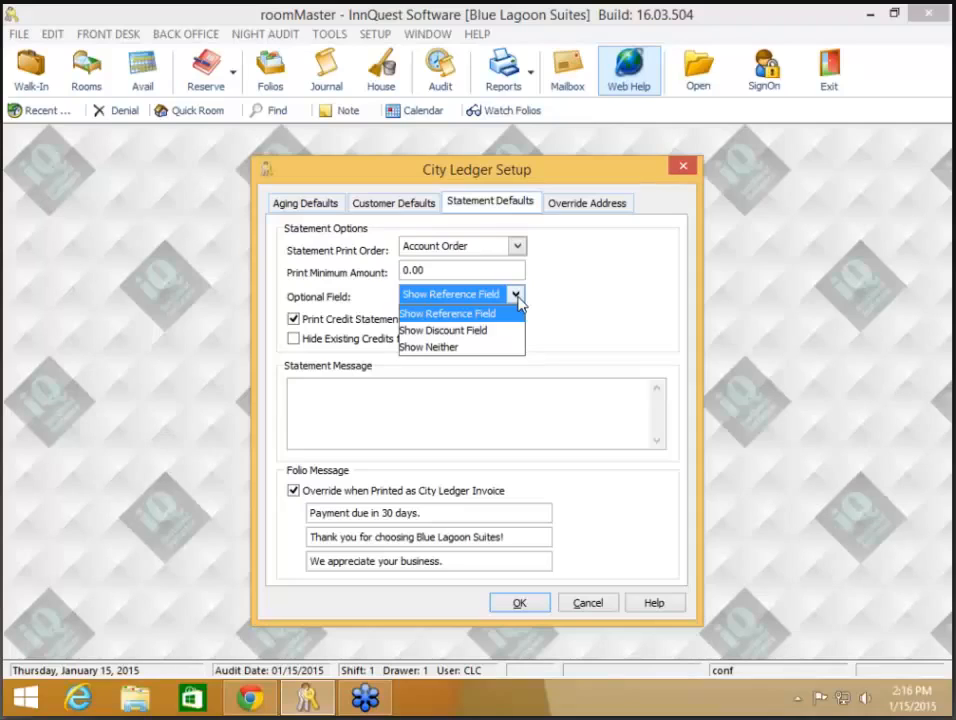
pyautogui.click(469, 349)
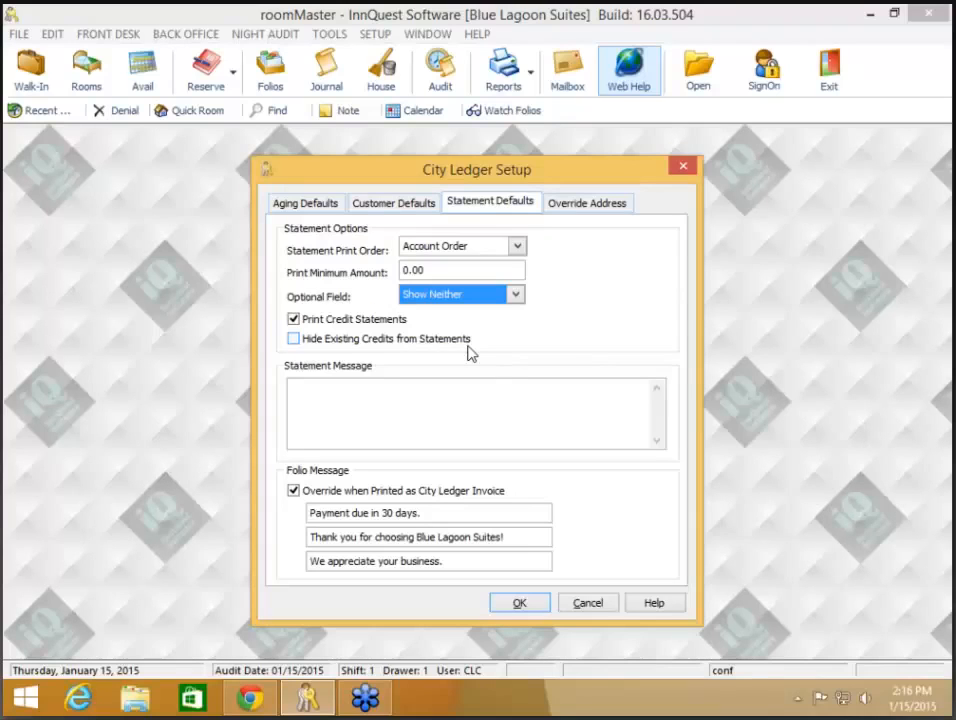
pyautogui.click(520, 603)
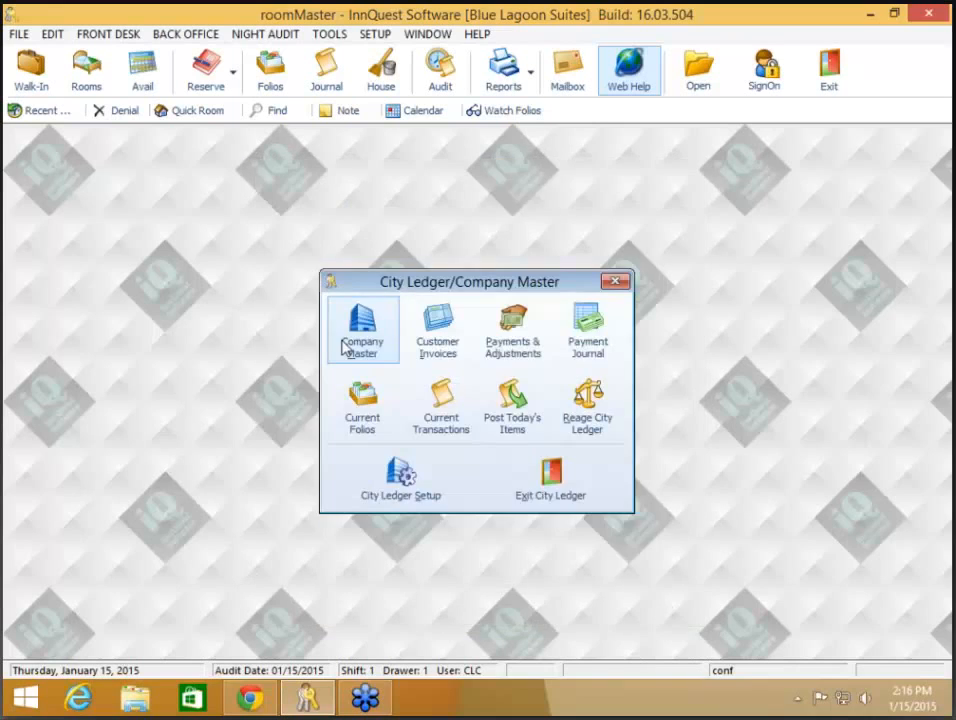
# - Re-run the 1,338.00 account's statement as a preview without printing, then close the account
pyautogui.click(342, 343)
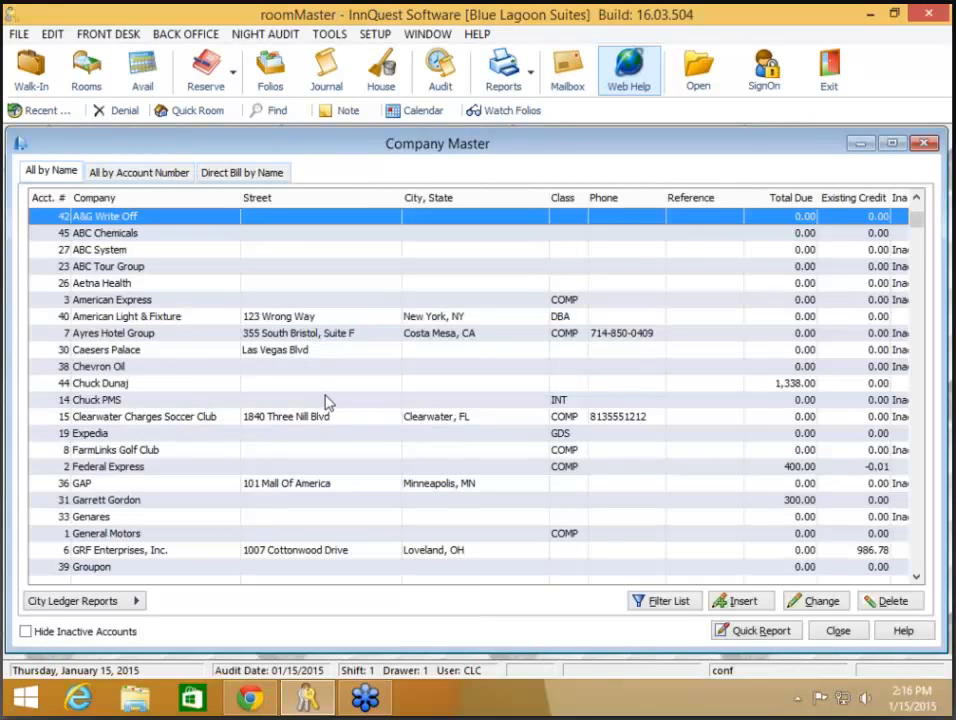
pyautogui.click(326, 400)
pyautogui.doubleClick(330, 384)
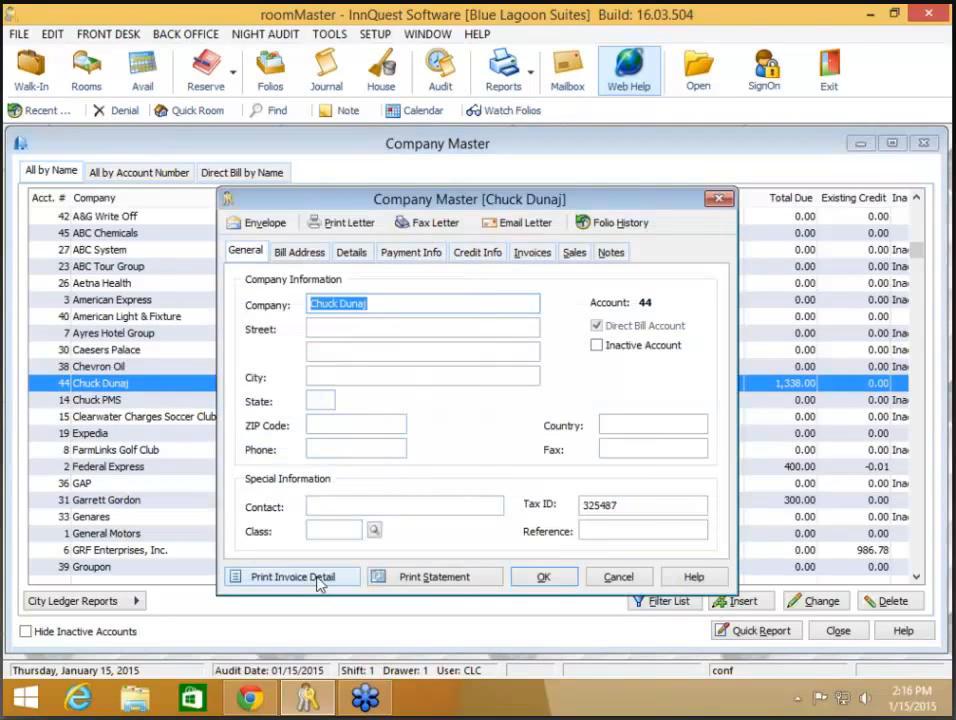
pyautogui.click(385, 575)
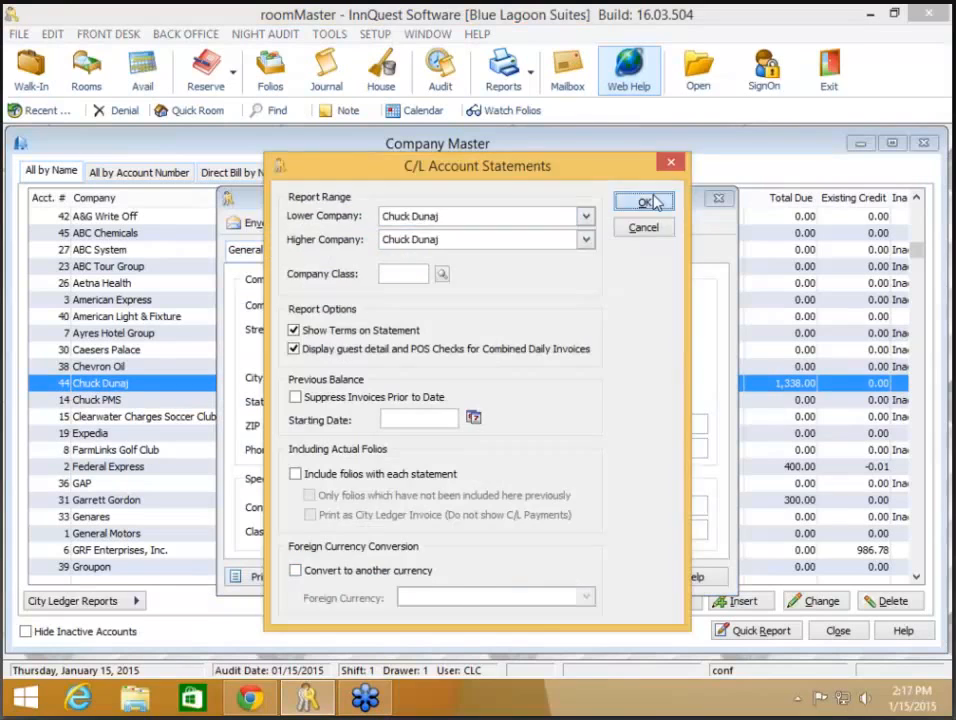
pyautogui.click(645, 203)
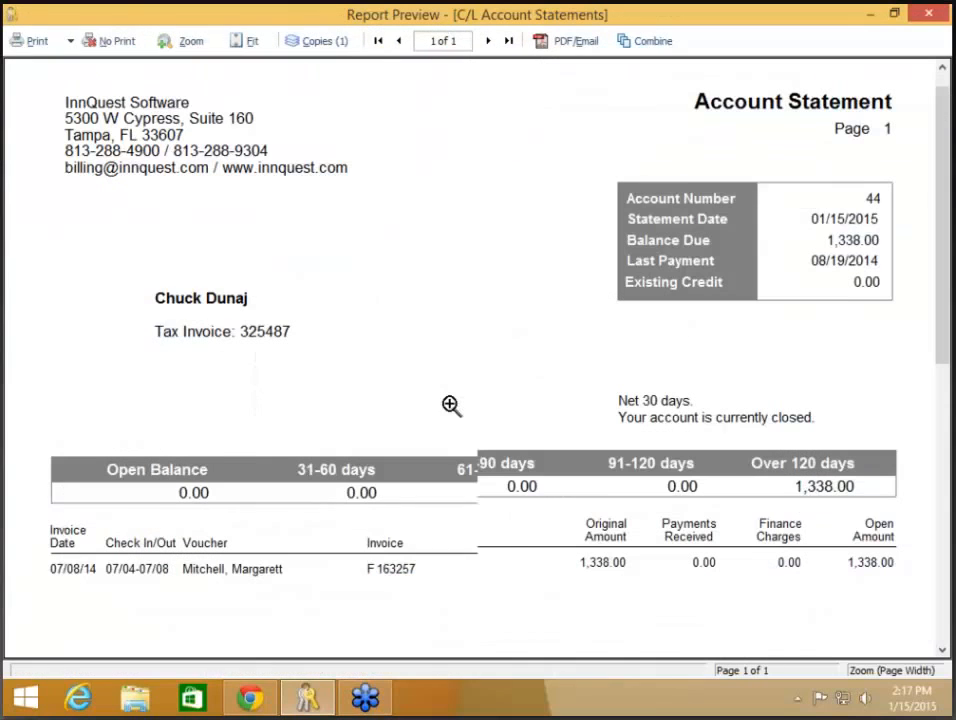
pyautogui.click(117, 42)
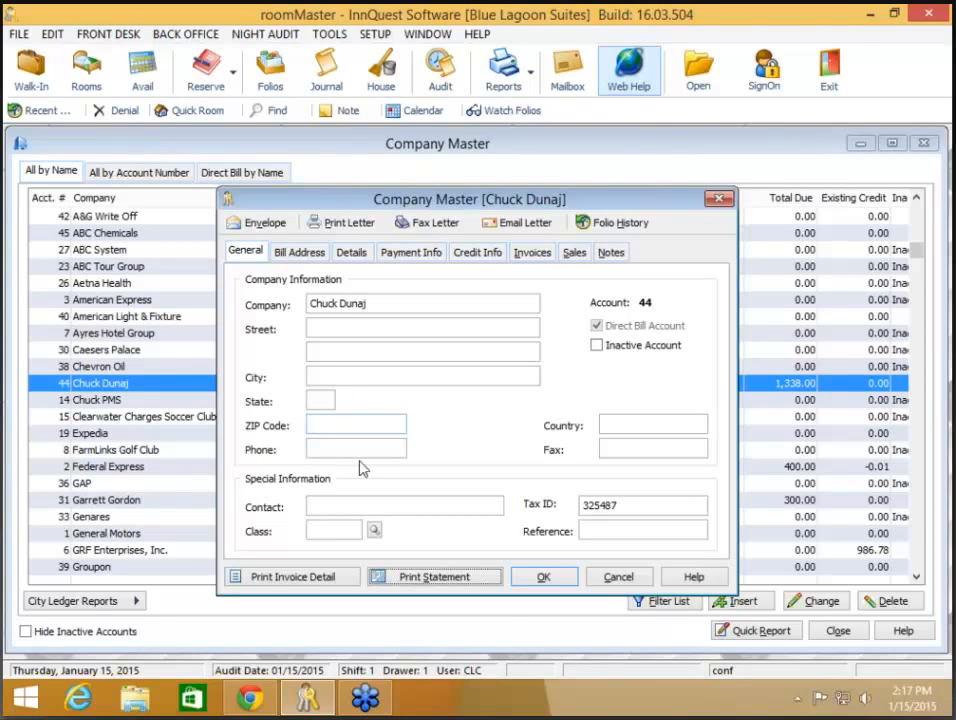
pyautogui.click(552, 579)
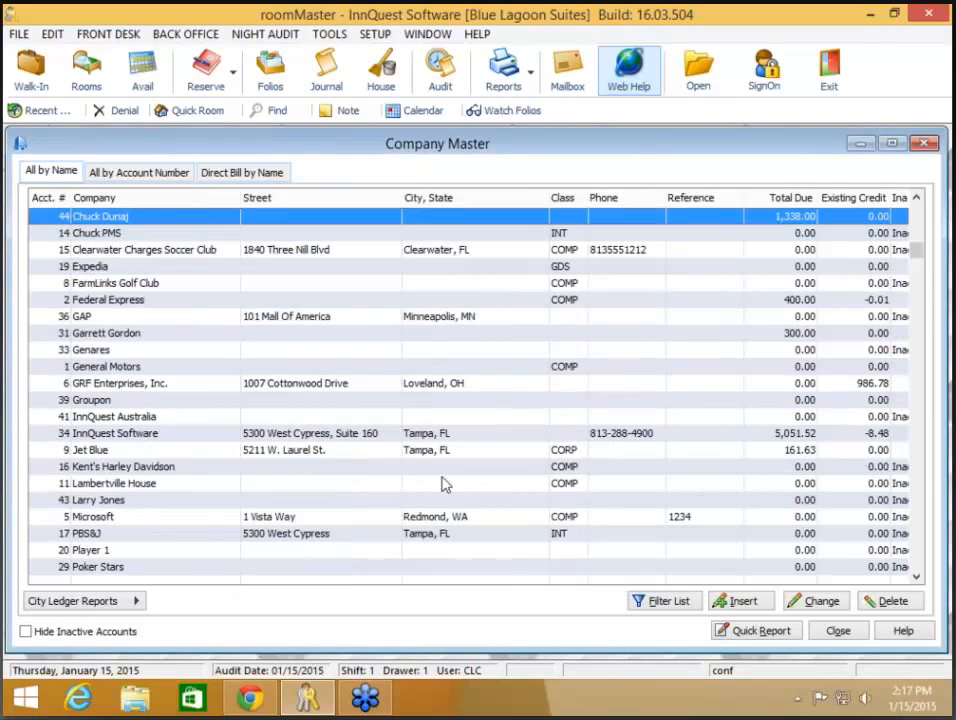
# - Hide inactive accounts and store a card number, expiry date and cardholder name on InnQuest Software
pyautogui.click(307, 436)
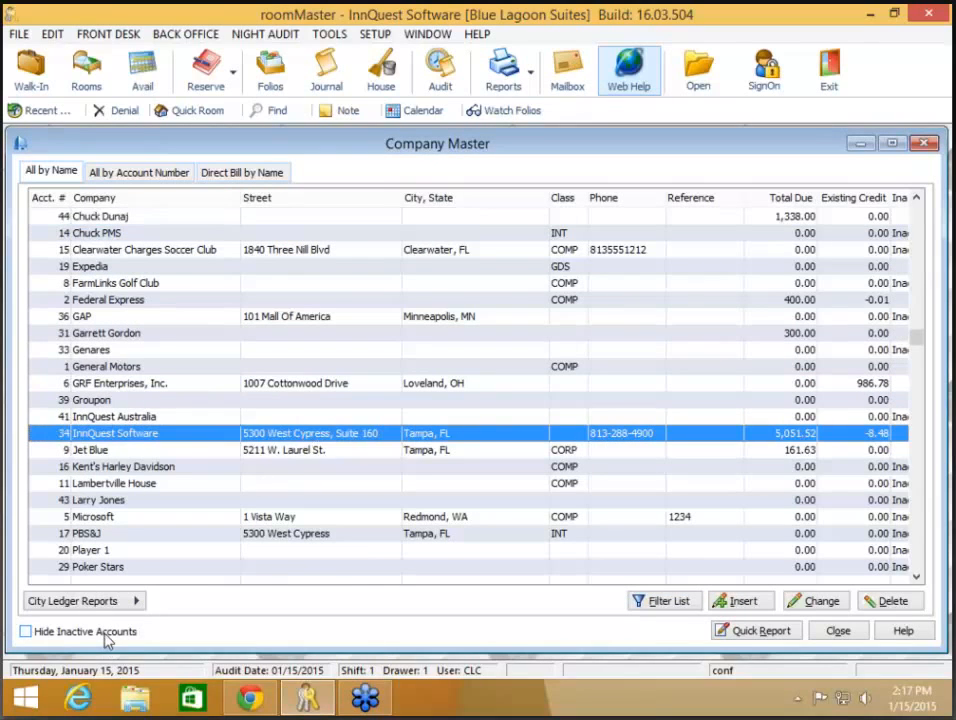
pyautogui.click(60, 631)
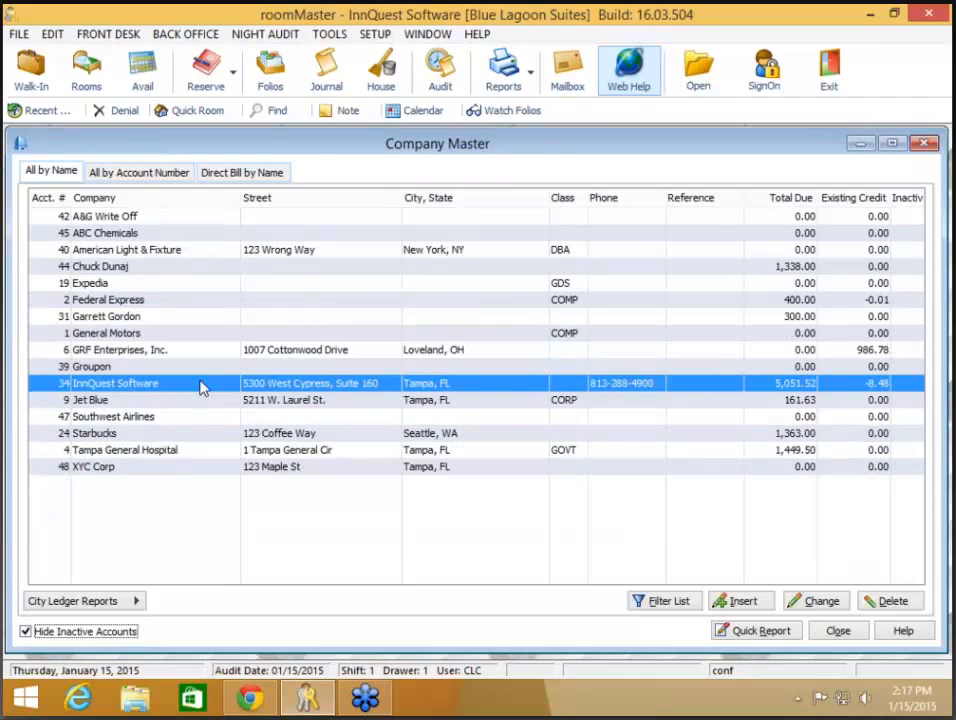
pyautogui.doubleClick(200, 388)
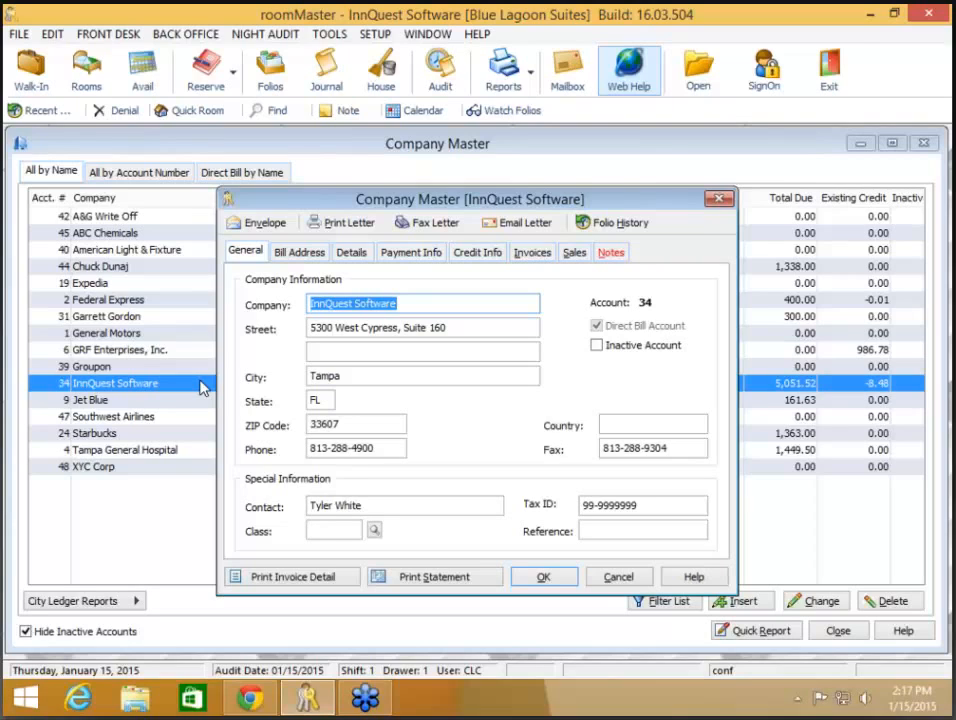
pyautogui.click(401, 258)
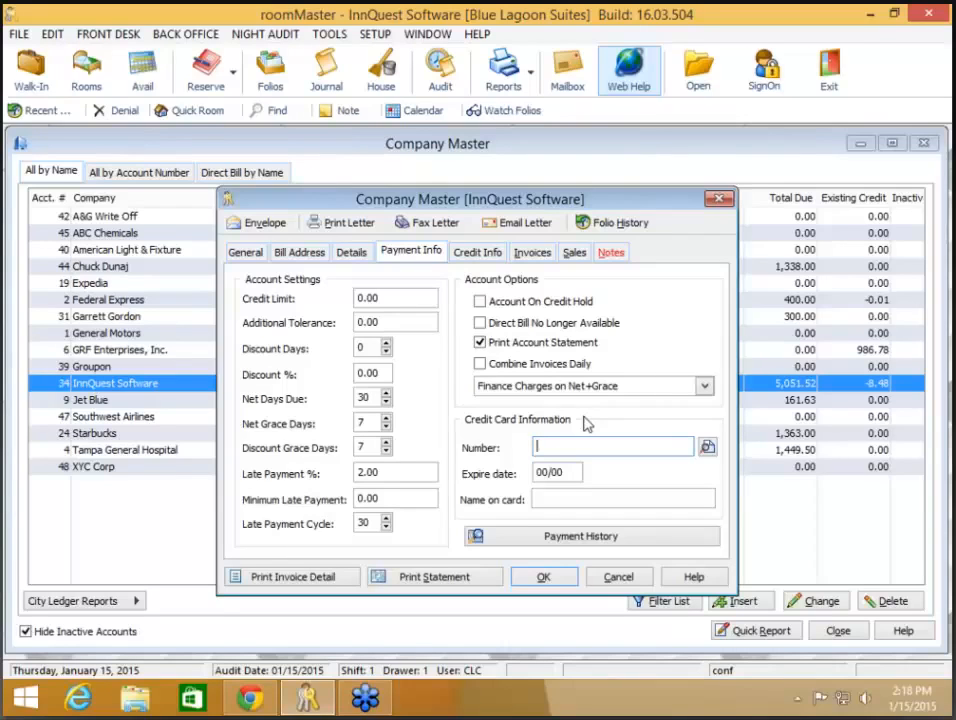
pyautogui.write('444433332222')
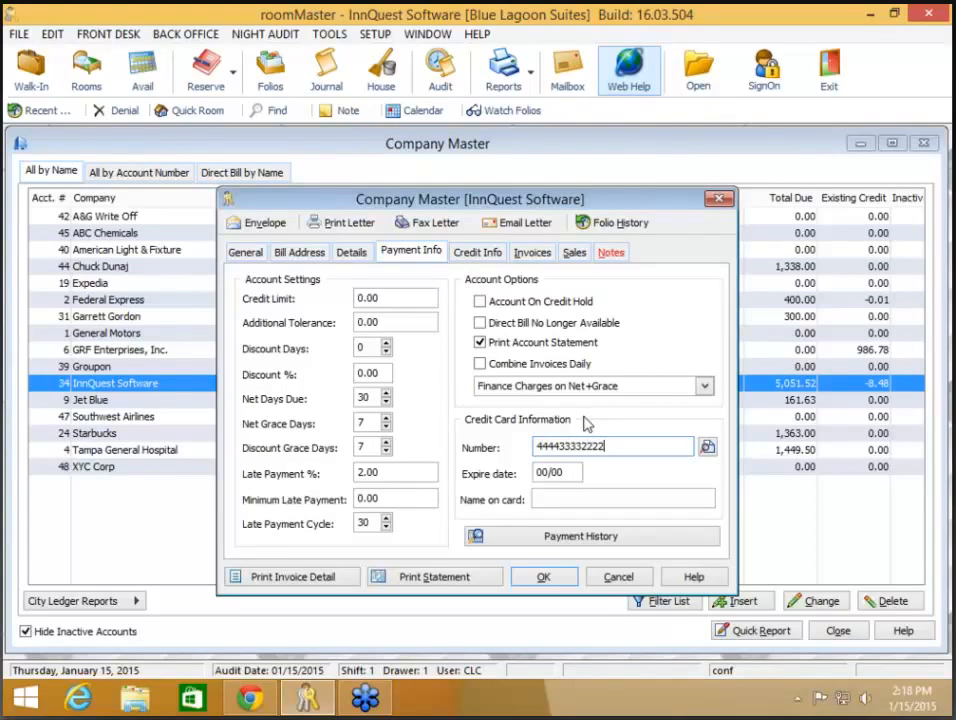
pyautogui.write('1111')
pyautogui.press('Tab')
pyautogui.write('10/15')
pyautogui.press('Tab')
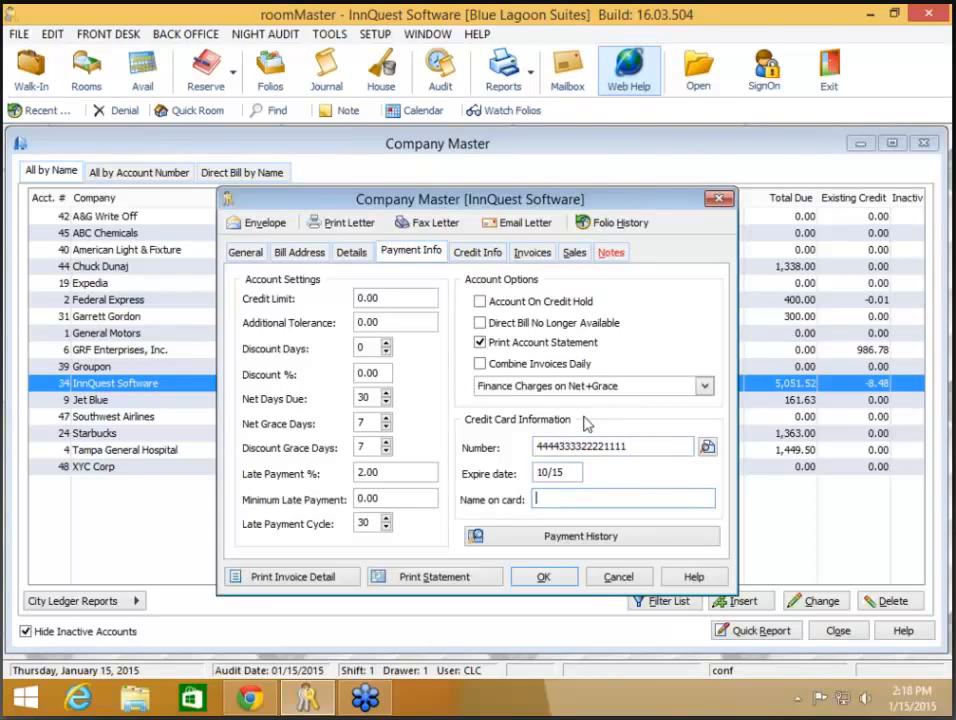
pyautogui.click(546, 578)
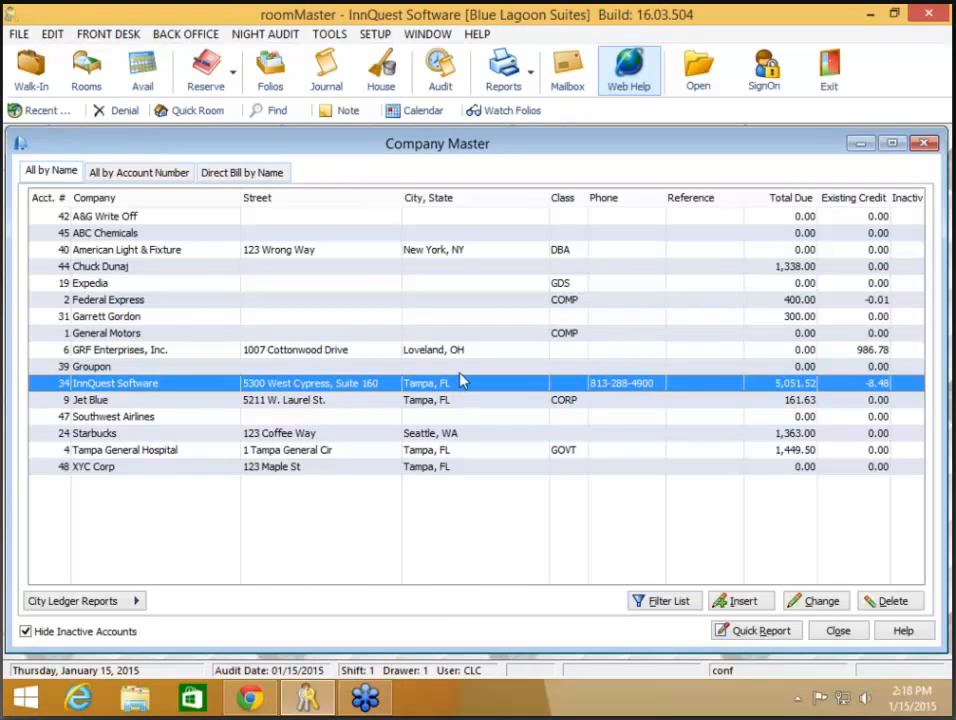
# - Reopen InnQuest Software's payment information to confirm the card details are saved and masked
pyautogui.click(457, 373)
pyautogui.doubleClick(457, 384)
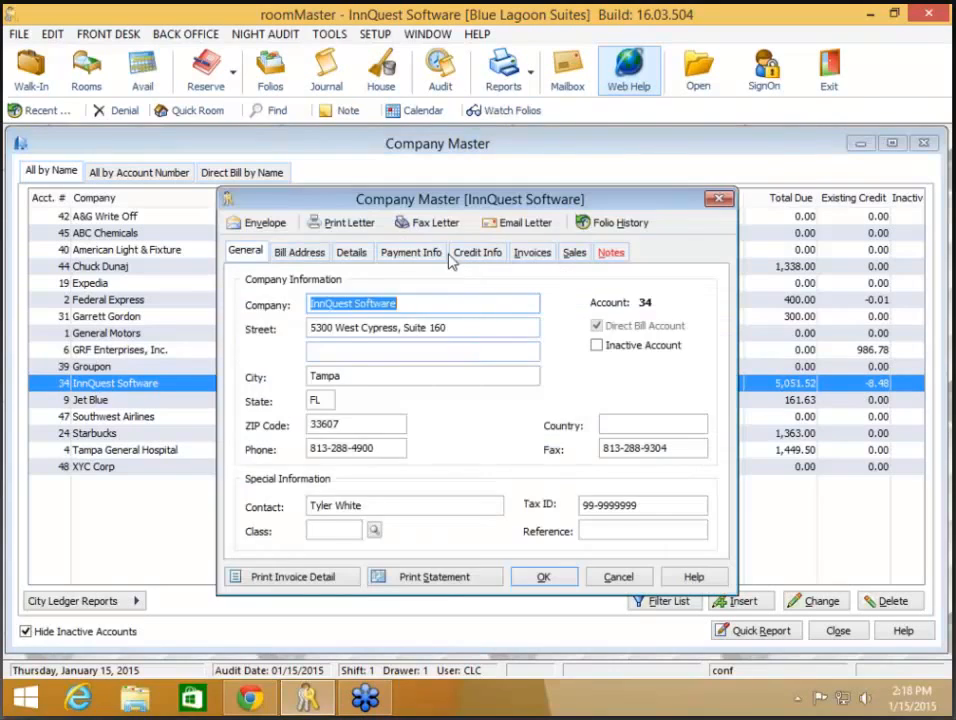
pyautogui.click(436, 252)
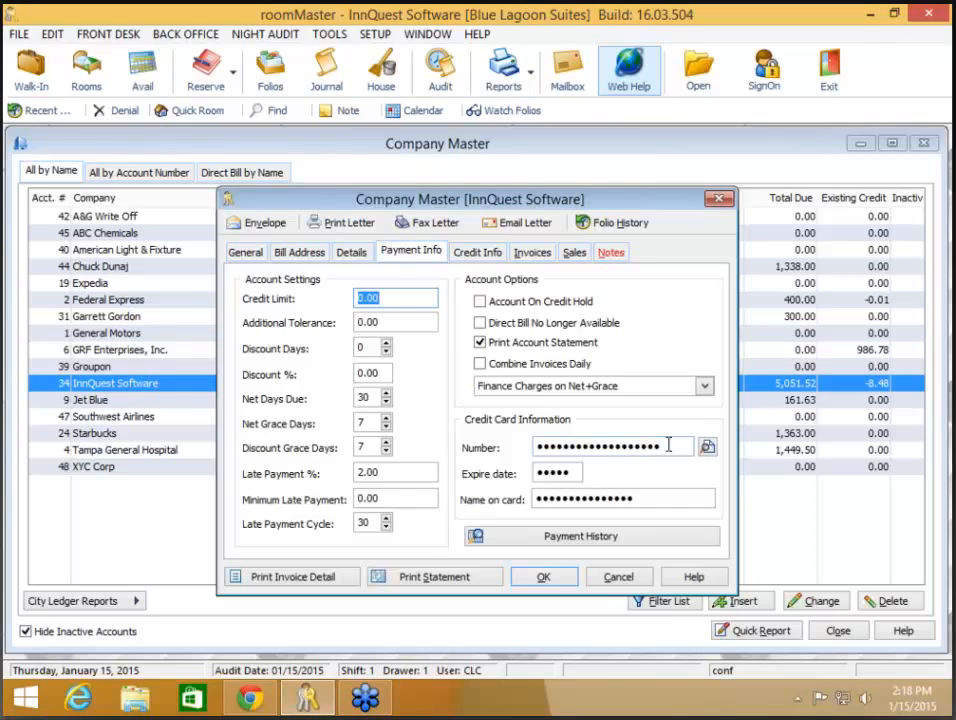
pyautogui.click(546, 580)
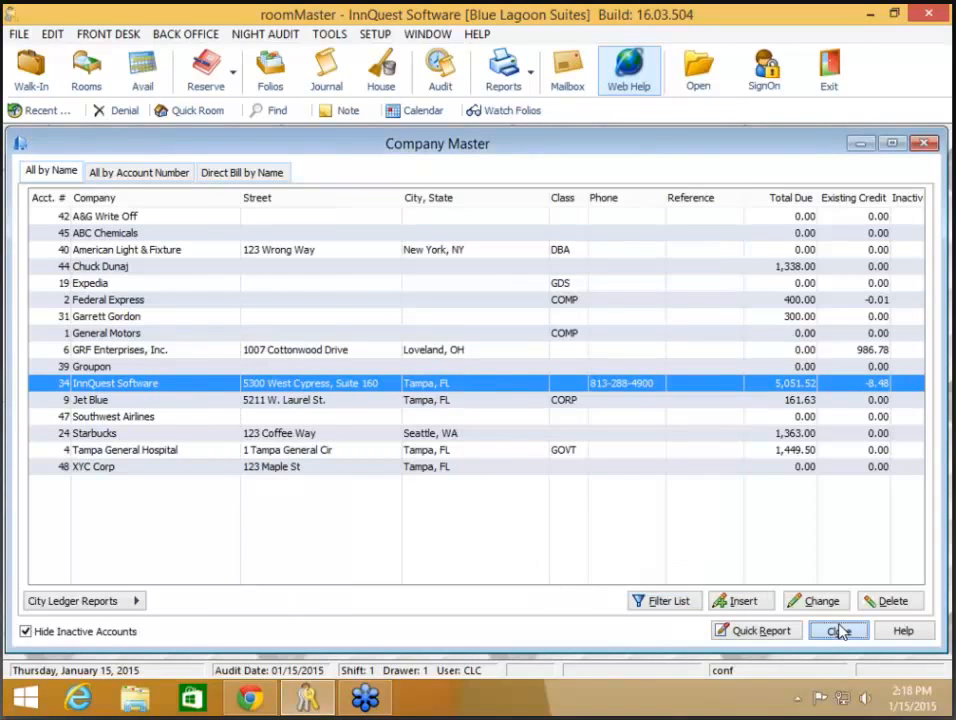
# - Start a payment for InnQuest Software with its VISA card on file, then cancel without posting
pyautogui.click(841, 631)
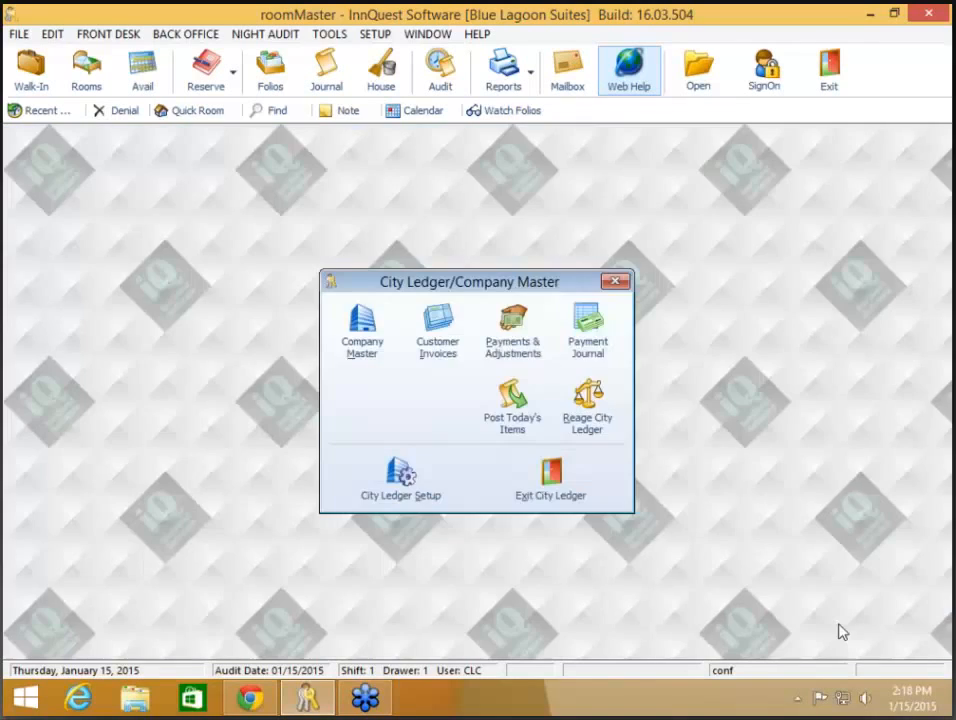
pyautogui.click(506, 333)
pyautogui.click(521, 556)
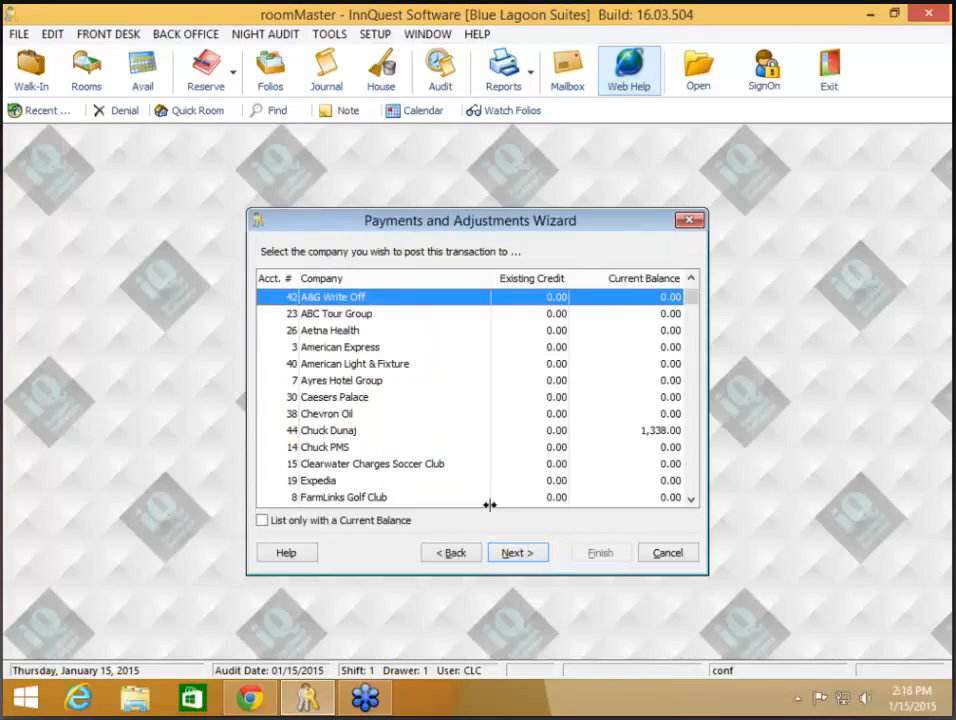
pyautogui.click(364, 524)
pyautogui.click(363, 346)
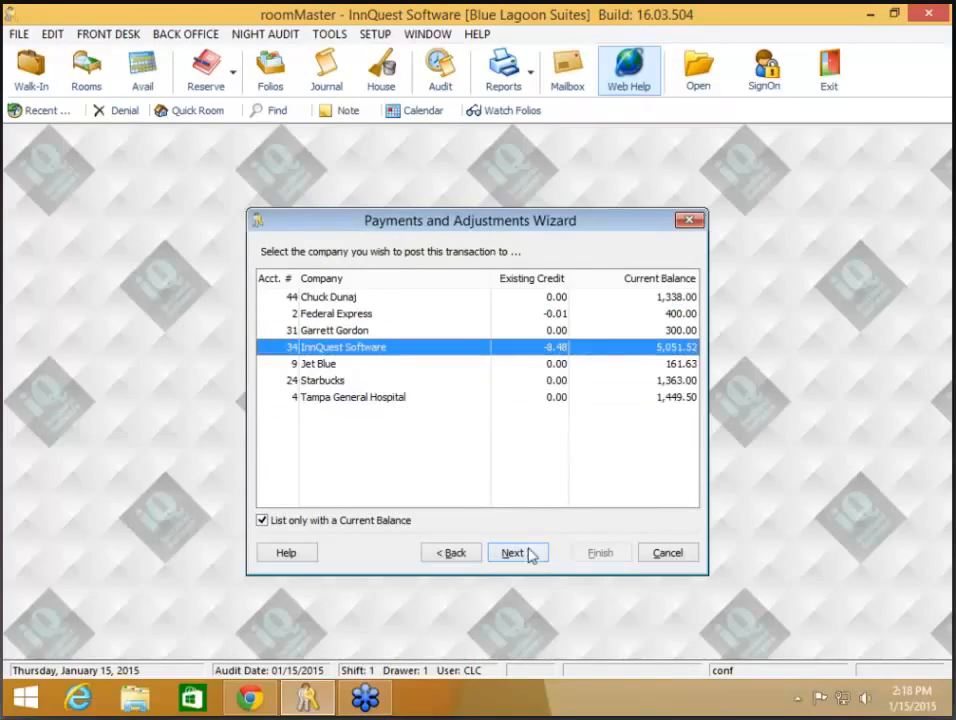
pyautogui.click(528, 554)
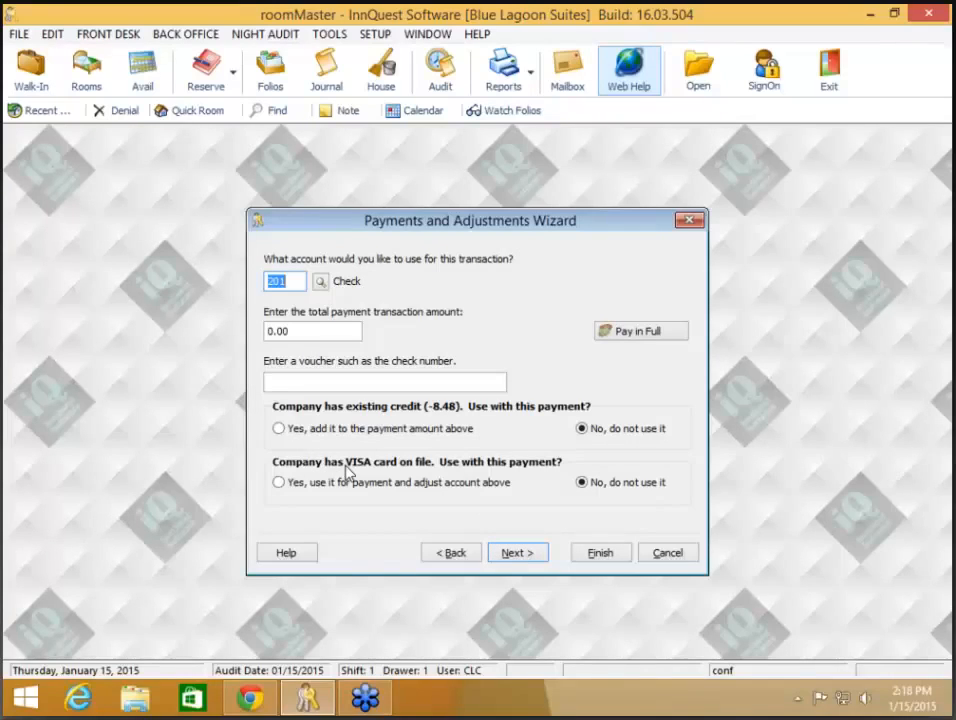
pyautogui.click(292, 481)
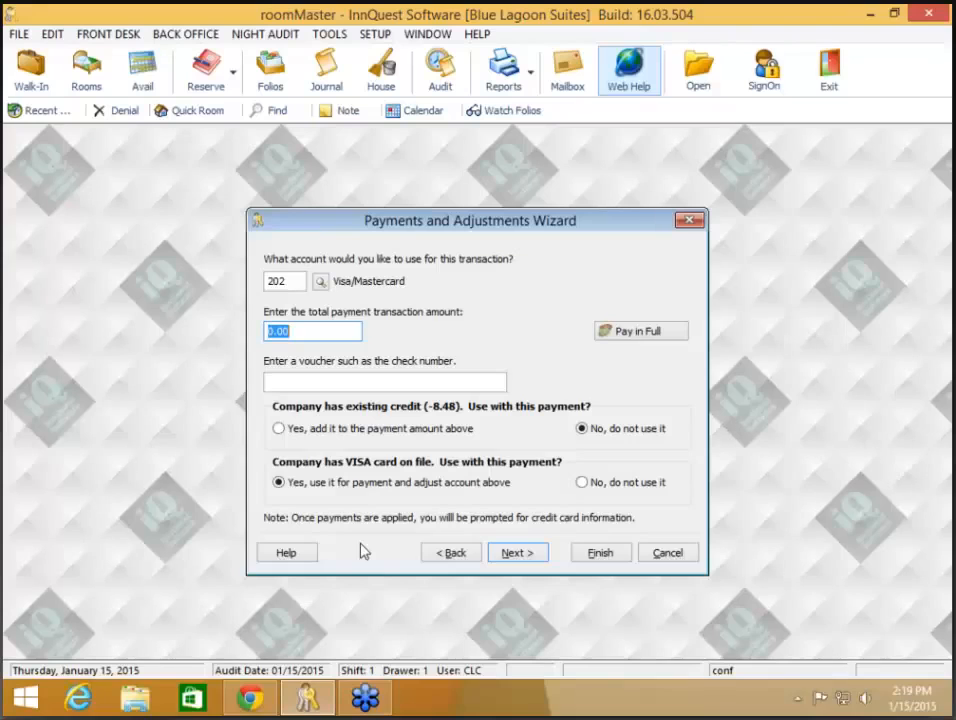
pyautogui.click(670, 558)
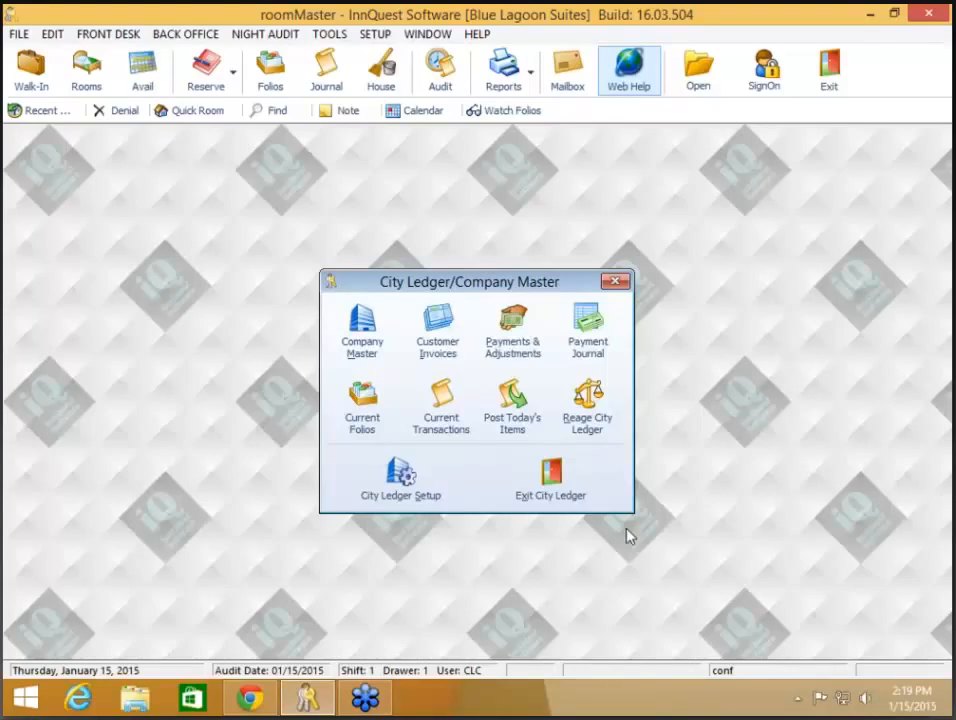
# - Check InnQuest Software's direct-bill note keeps popping up in reservations and folios, and save the record
pyautogui.click(369, 350)
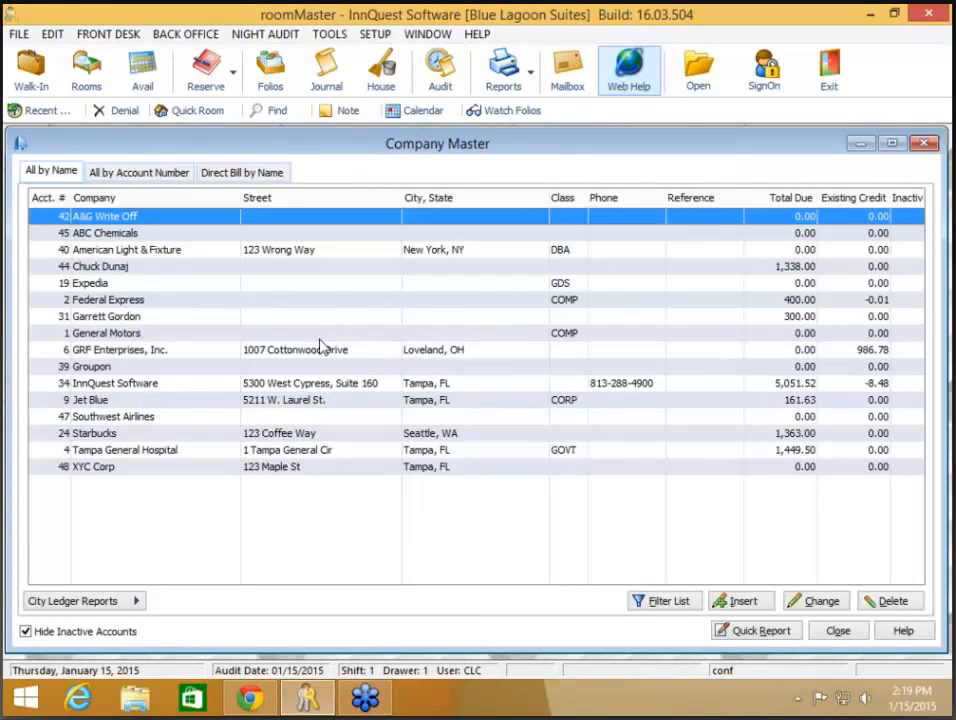
pyautogui.click(322, 385)
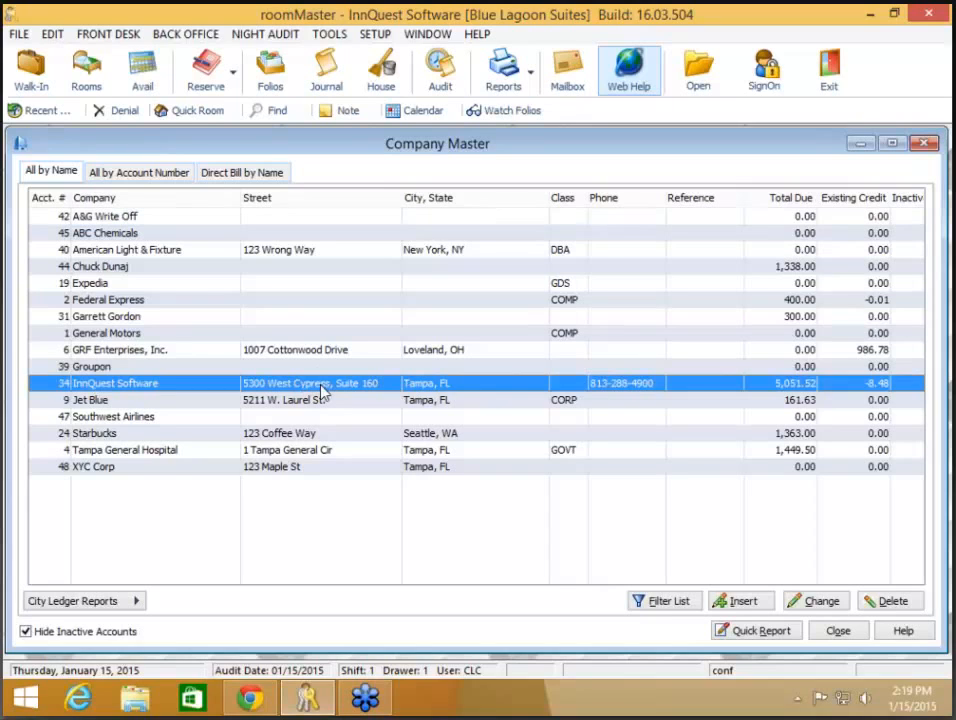
pyautogui.doubleClick(322, 390)
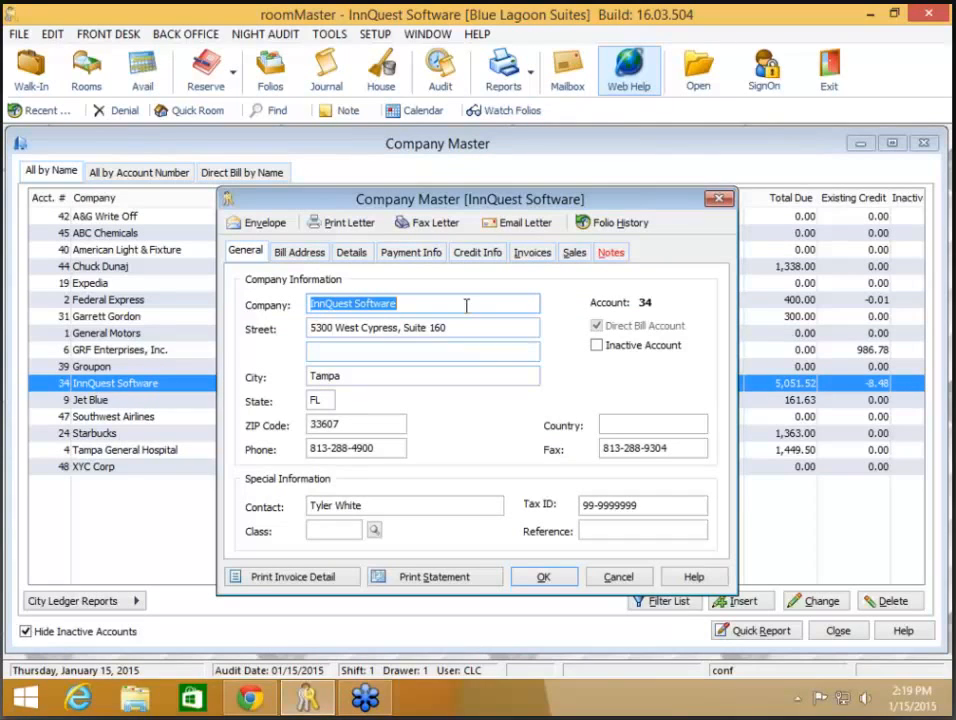
pyautogui.click(611, 253)
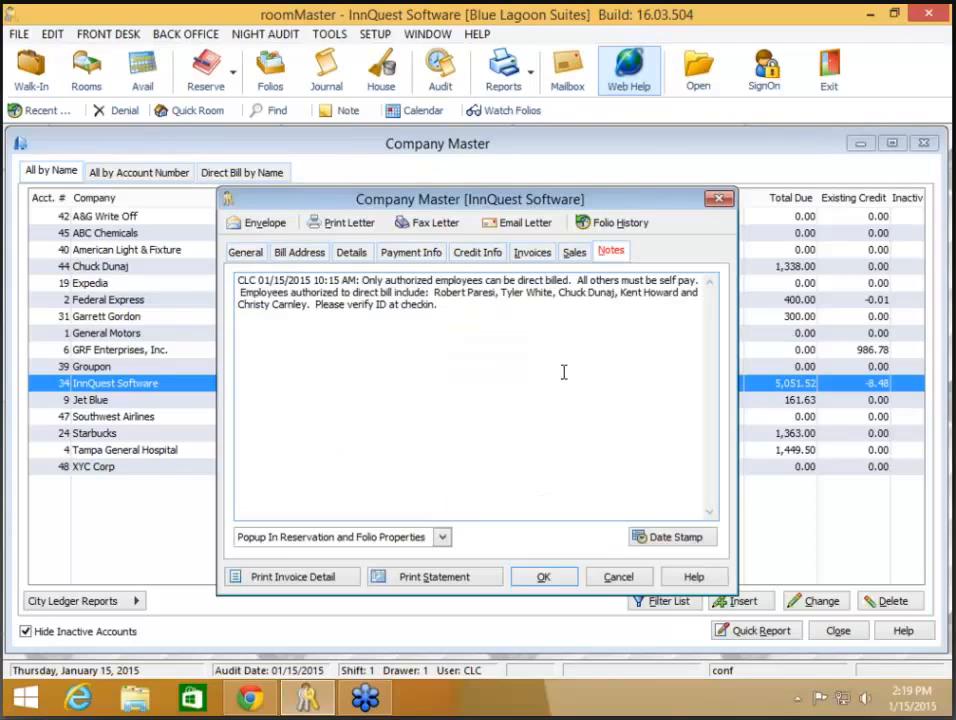
pyautogui.click(441, 538)
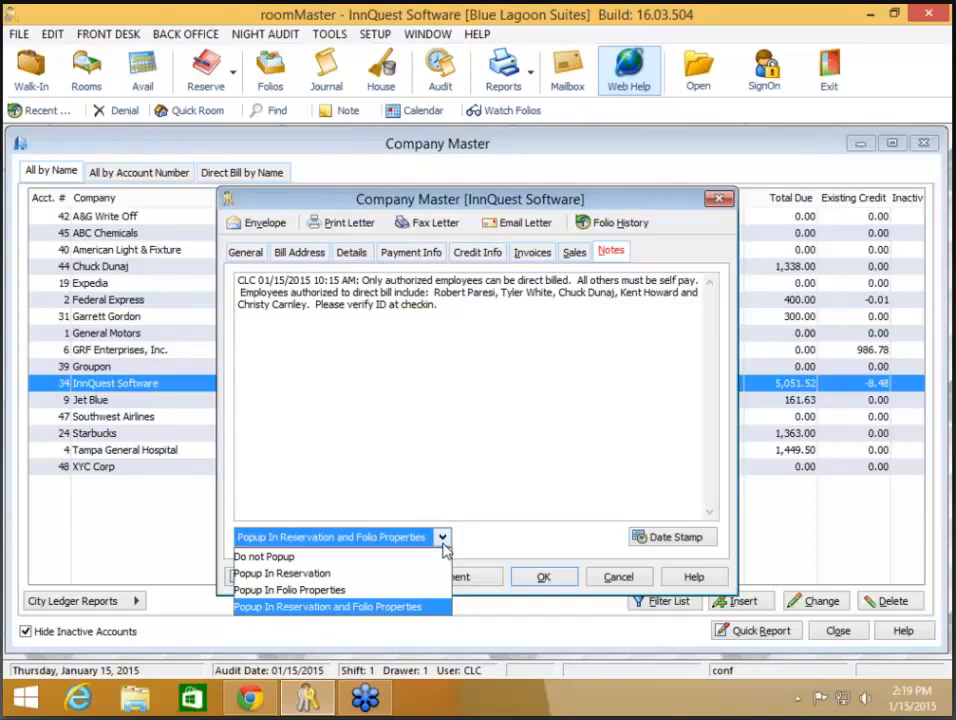
pyautogui.click(461, 486)
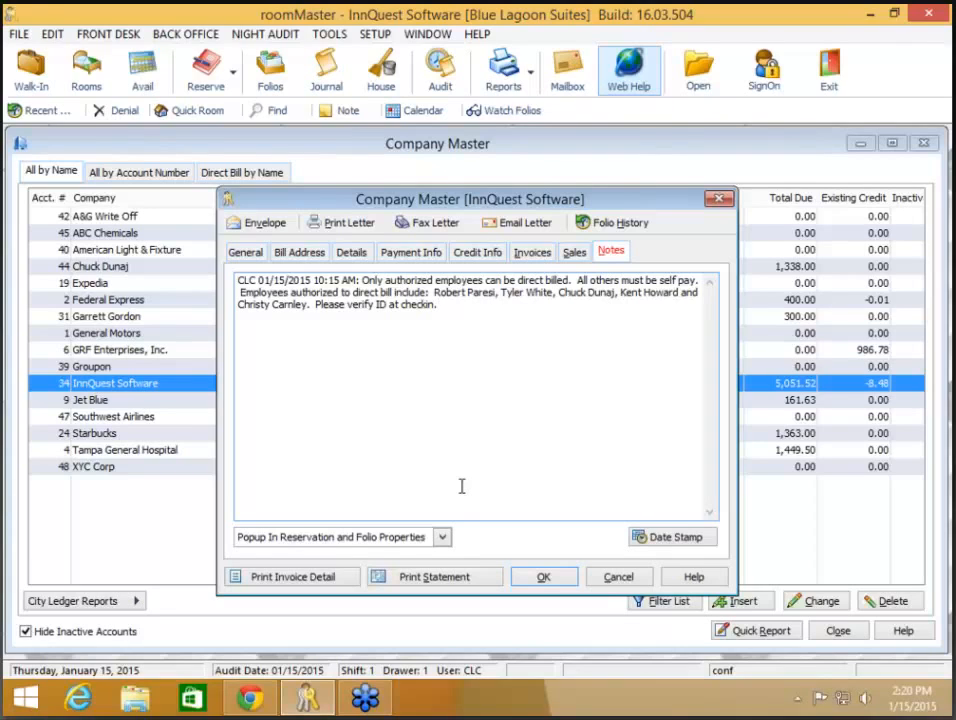
pyautogui.click(545, 582)
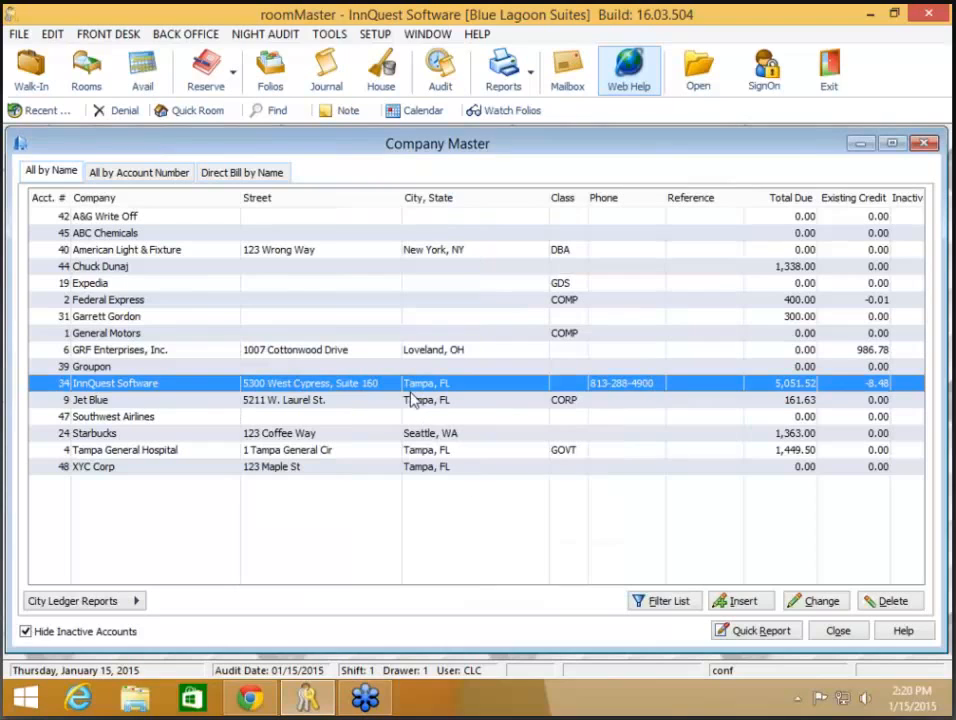
# - Start a new reservation with the returning guest's name and use their existing profile
pyautogui.click(238, 86)
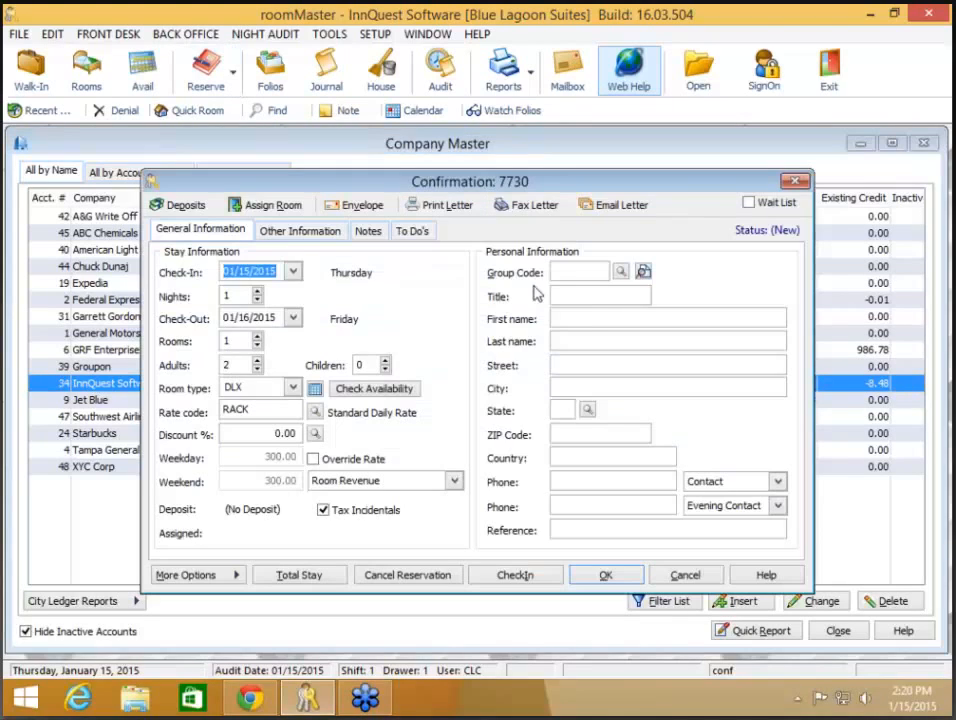
pyautogui.click(587, 316)
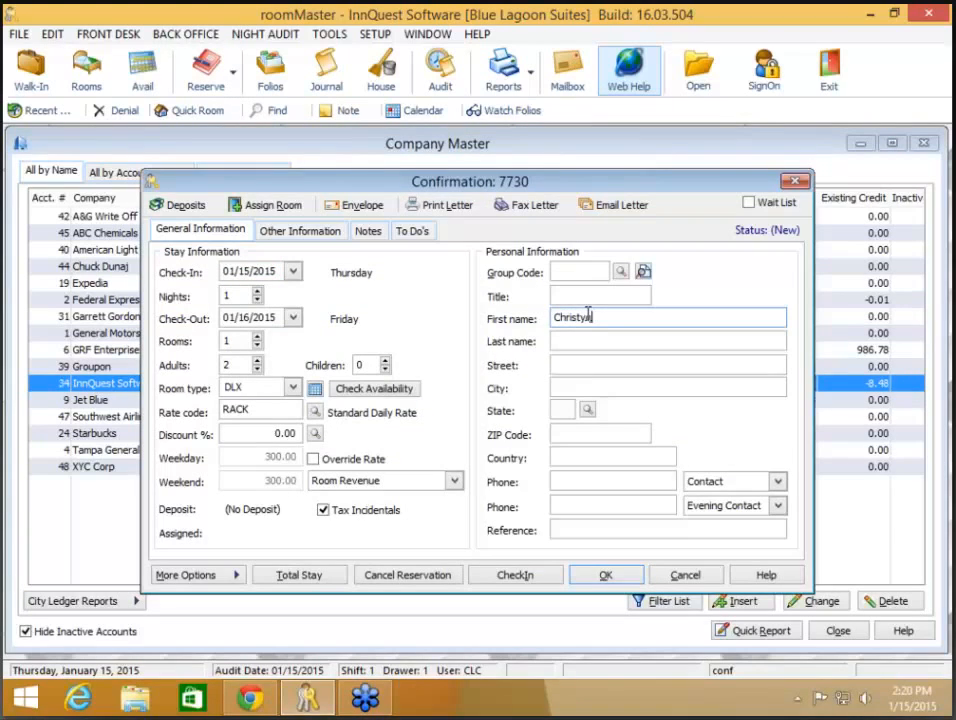
pyautogui.press('Tab')
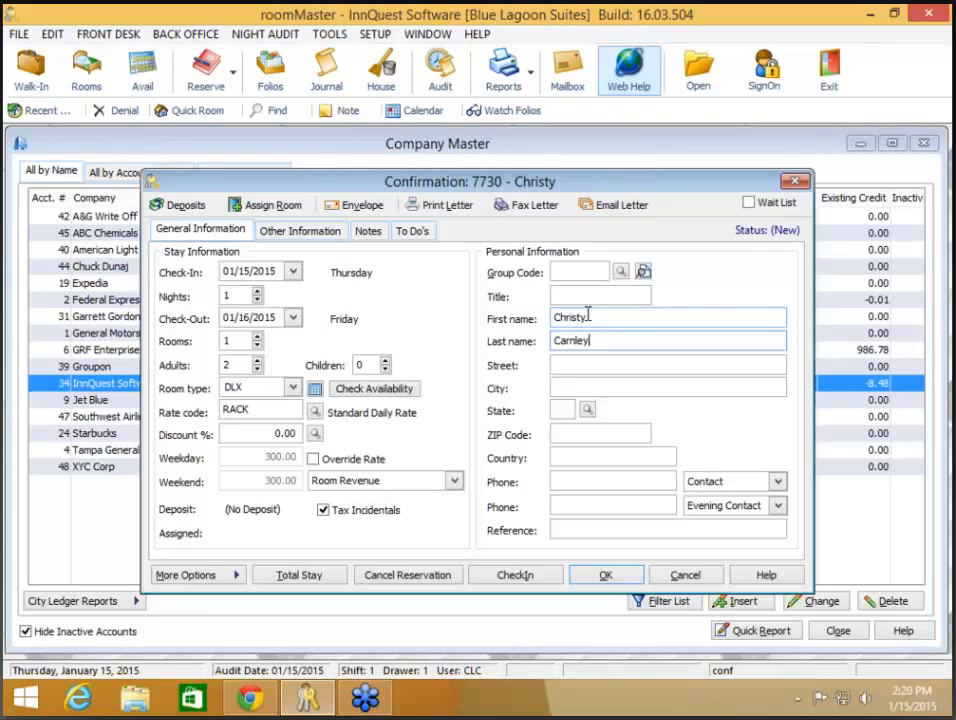
pyautogui.press('Tab')
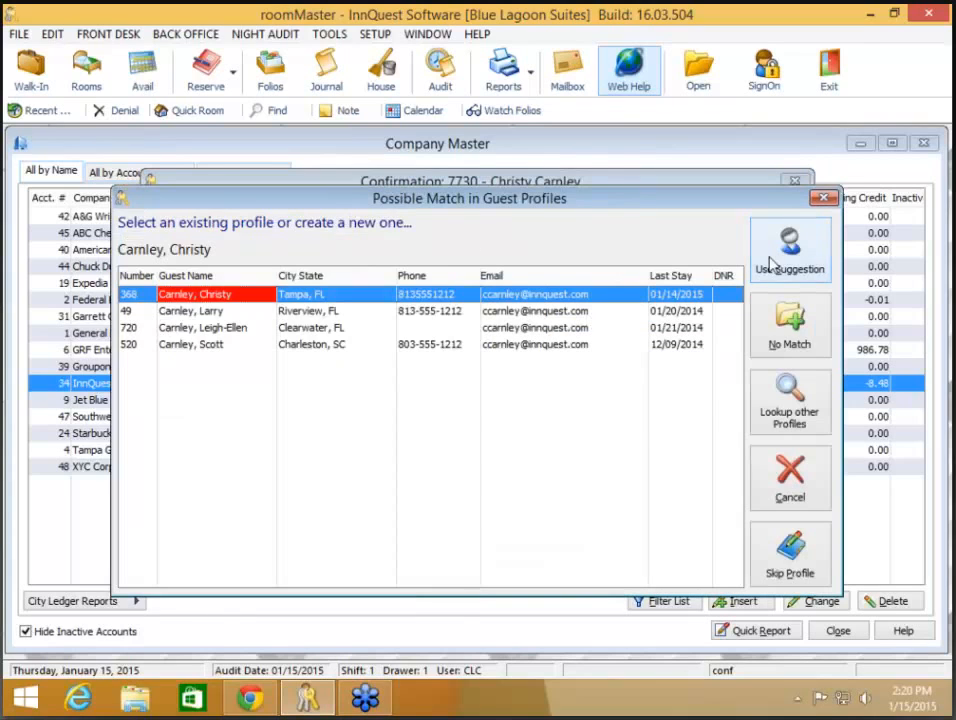
pyautogui.click(789, 250)
# - Direct-bill the reservation to InnQuest Software, declining the IQ rate and dismissing its note, then cancel
pyautogui.click(324, 228)
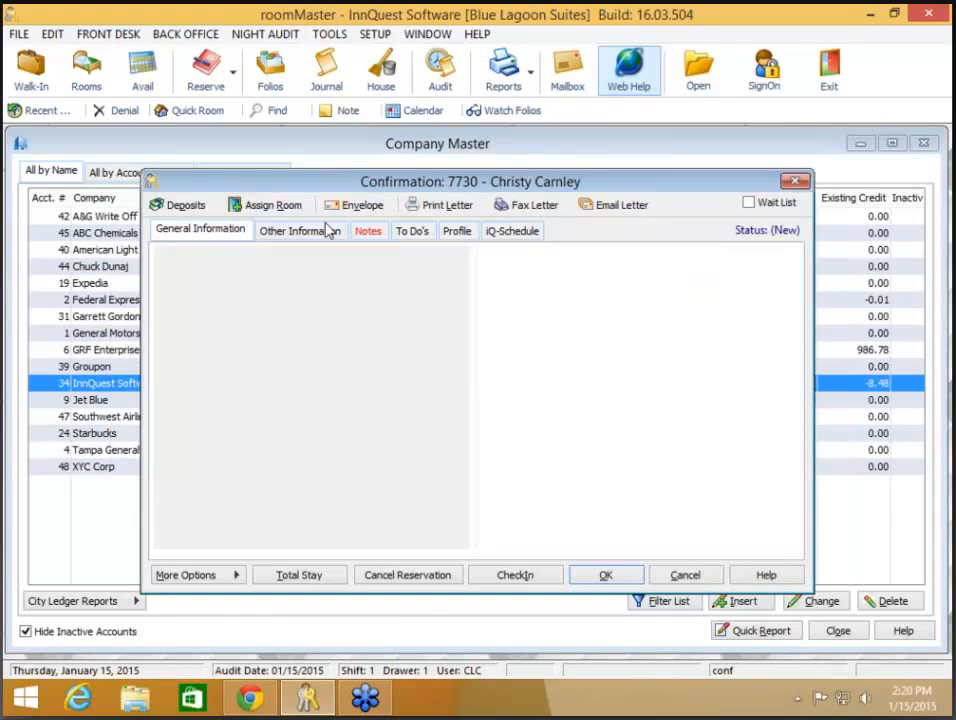
pyautogui.click(290, 368)
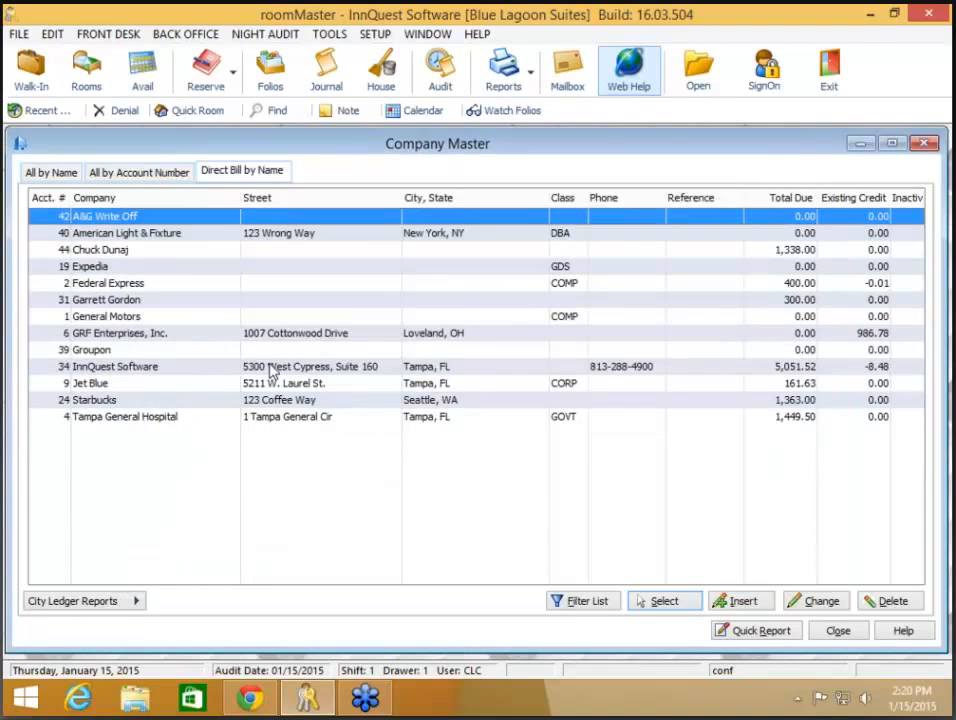
pyautogui.doubleClick(270, 366)
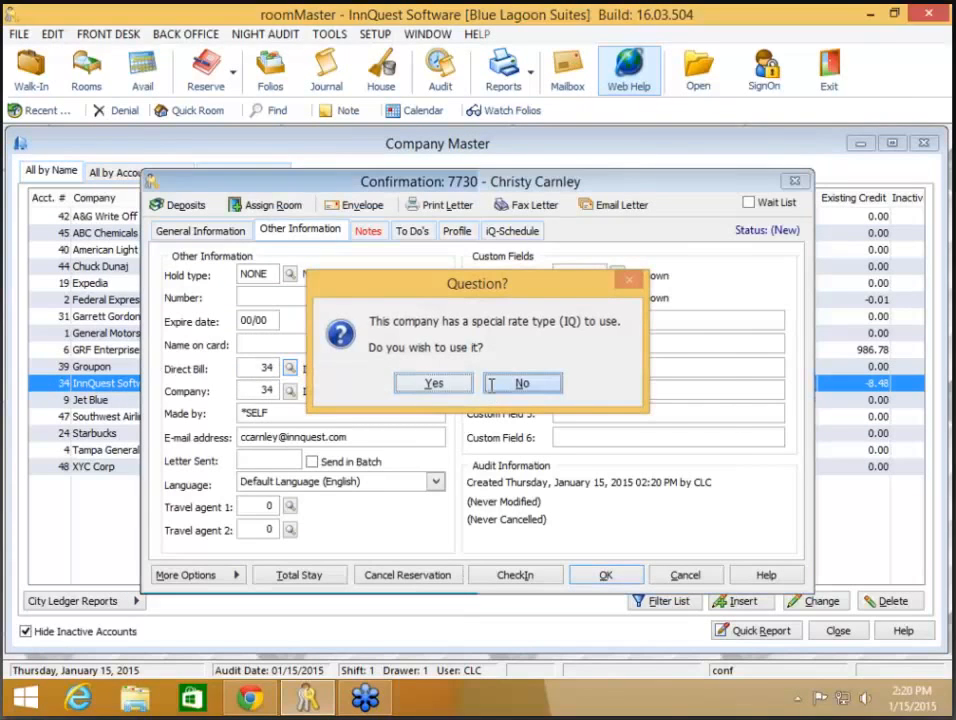
pyautogui.click(493, 385)
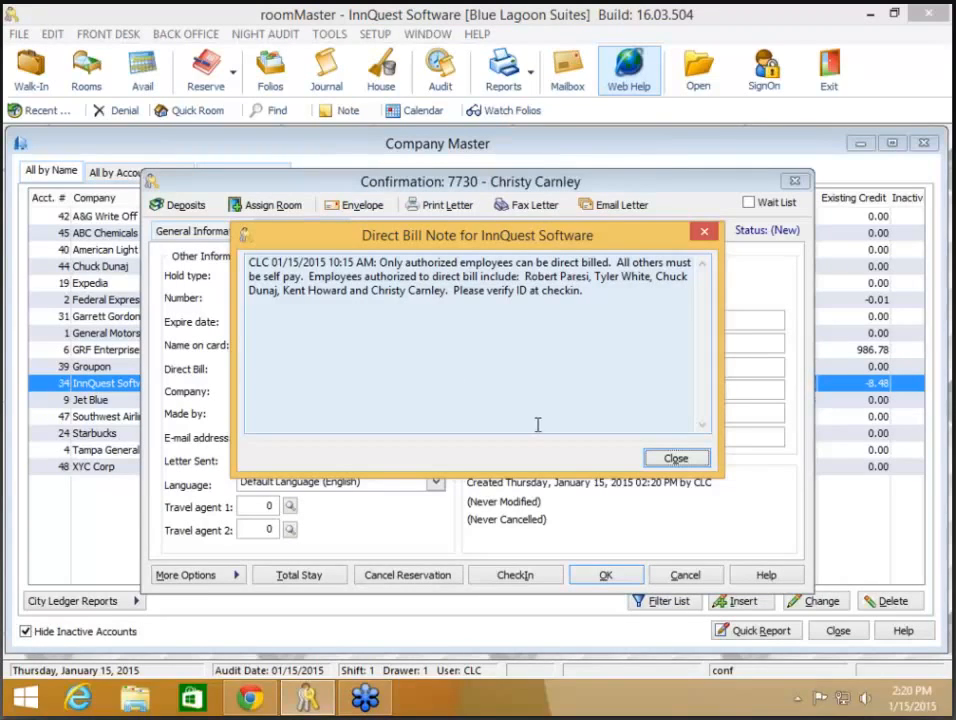
pyautogui.click(694, 461)
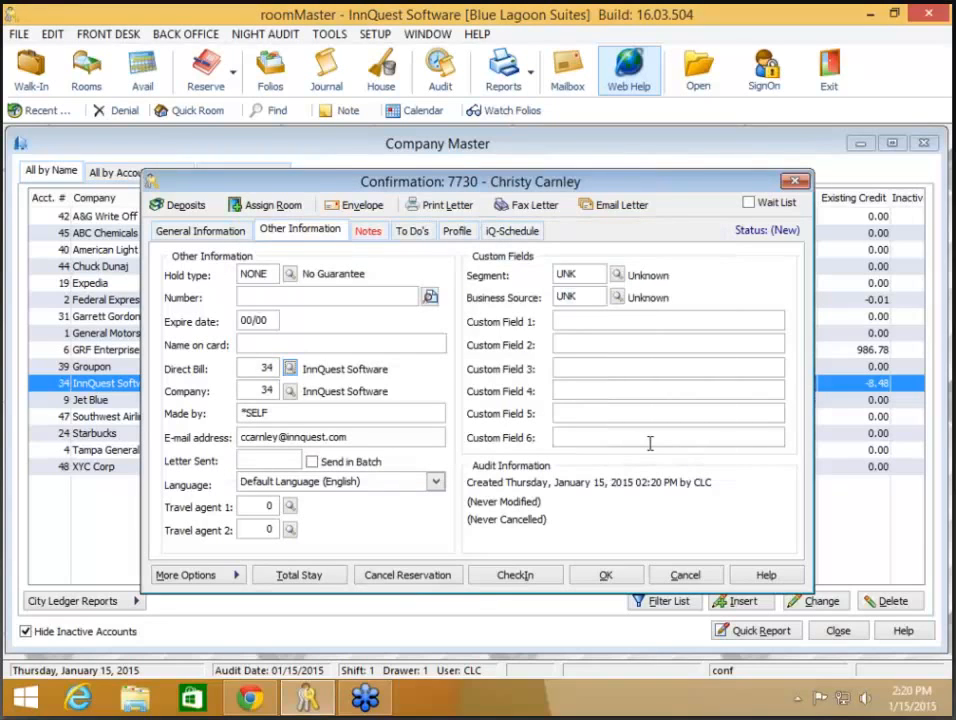
pyautogui.click(685, 578)
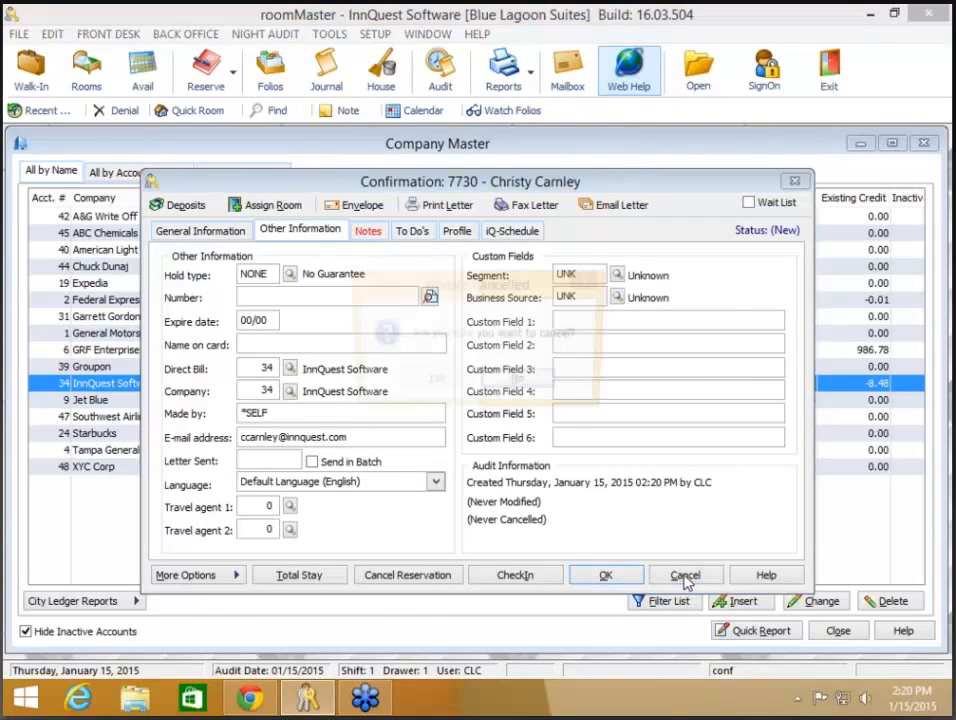
# - Confirm the cancellation and start a fresh reservation for the same guest's existing profile
pyautogui.click(437, 379)
pyautogui.click(232, 88)
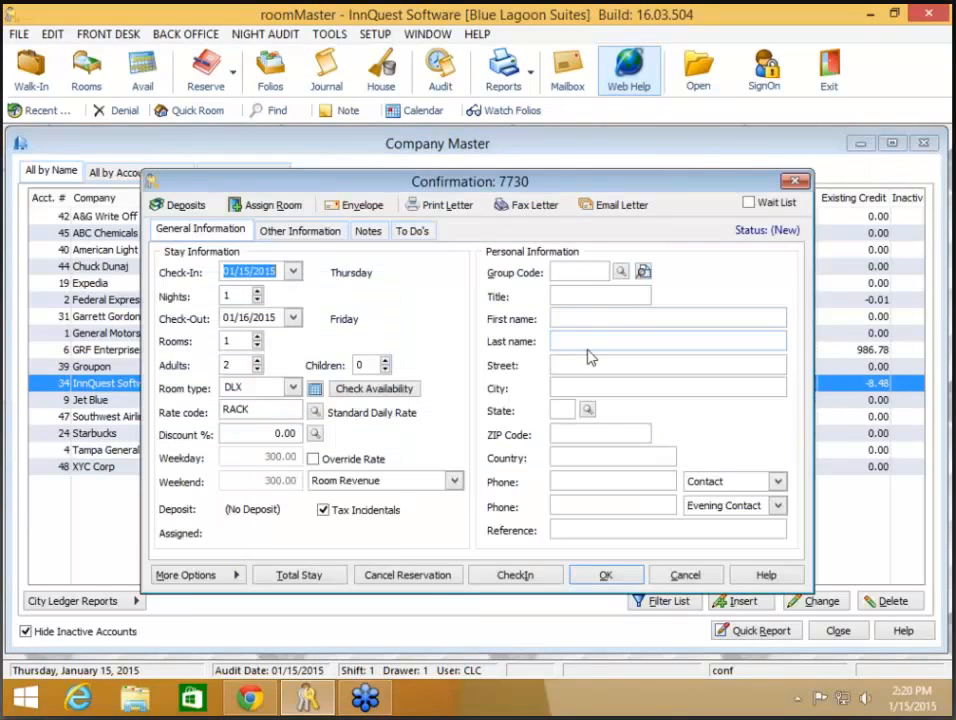
pyautogui.click(595, 320)
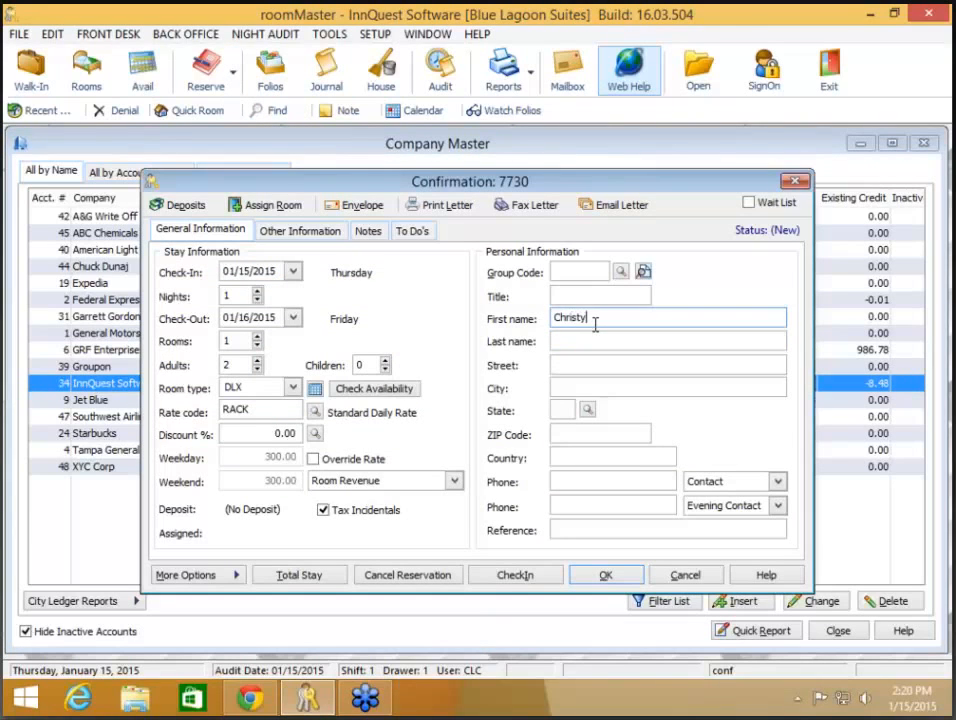
pyautogui.press('Tab')
pyautogui.press('Tab')
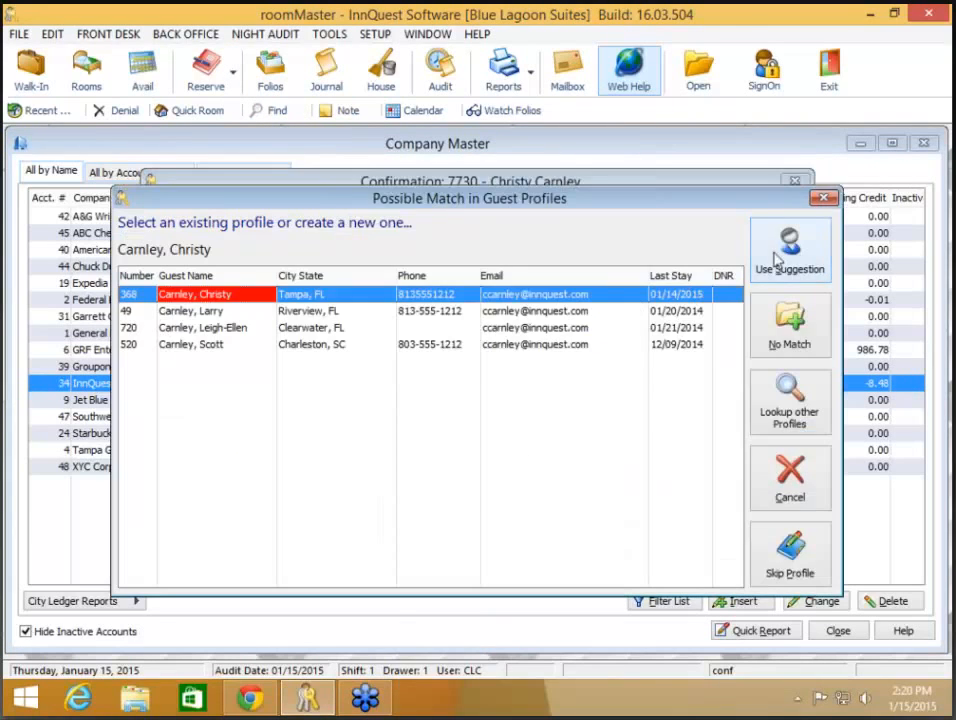
pyautogui.click(789, 250)
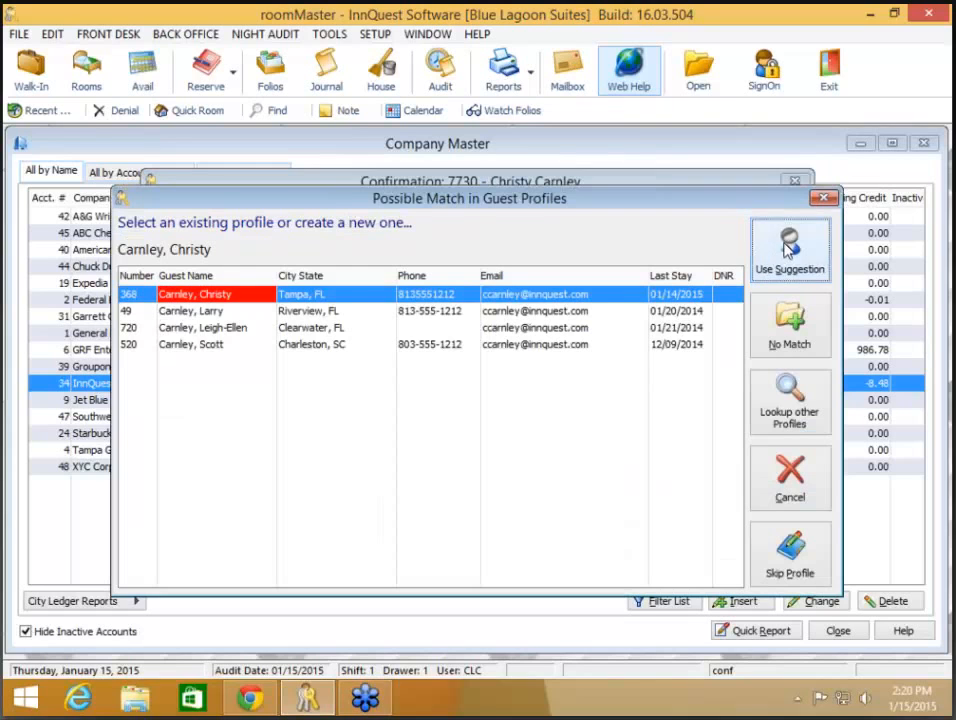
# - Set the company to XYC Corp, decline the AAA rate, dismiss its note, and discard the reservation
pyautogui.click(291, 396)
pyautogui.doubleClick(267, 469)
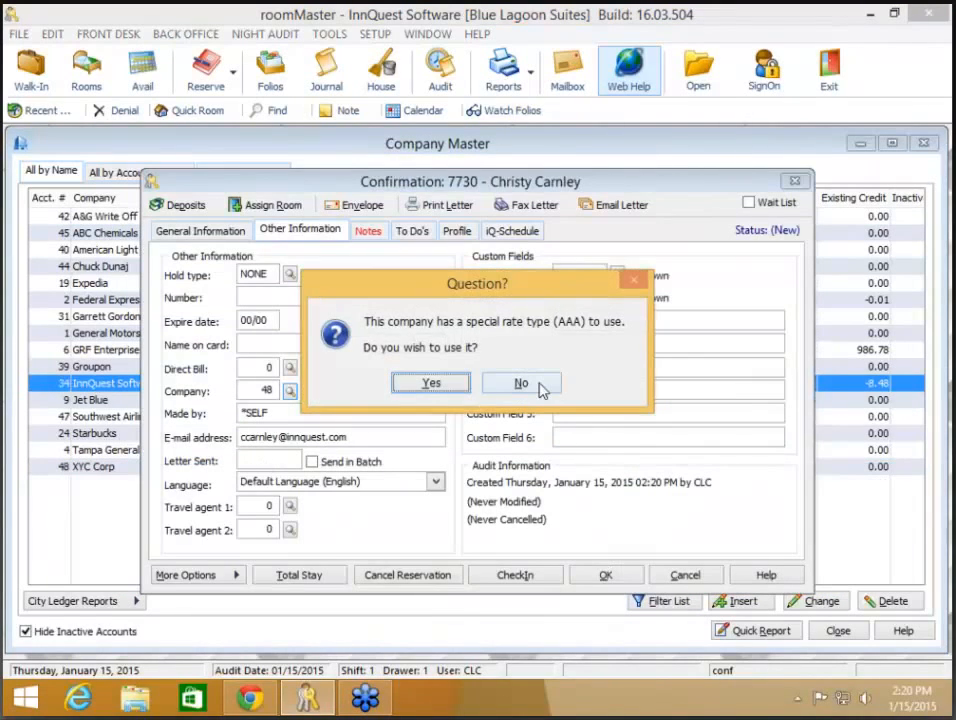
pyautogui.click(538, 384)
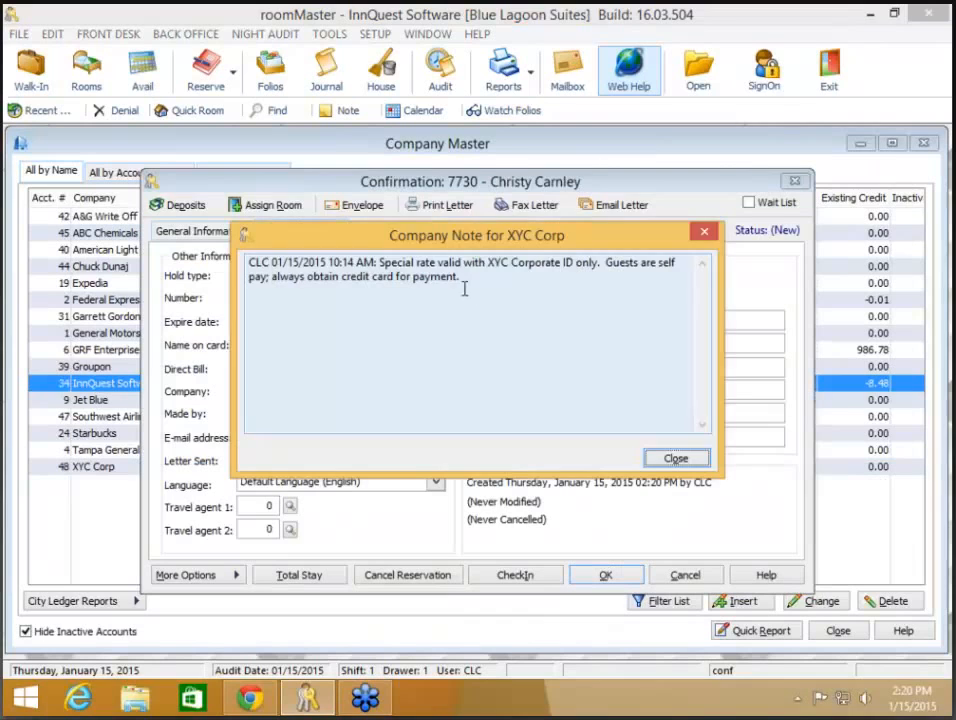
pyautogui.click(676, 459)
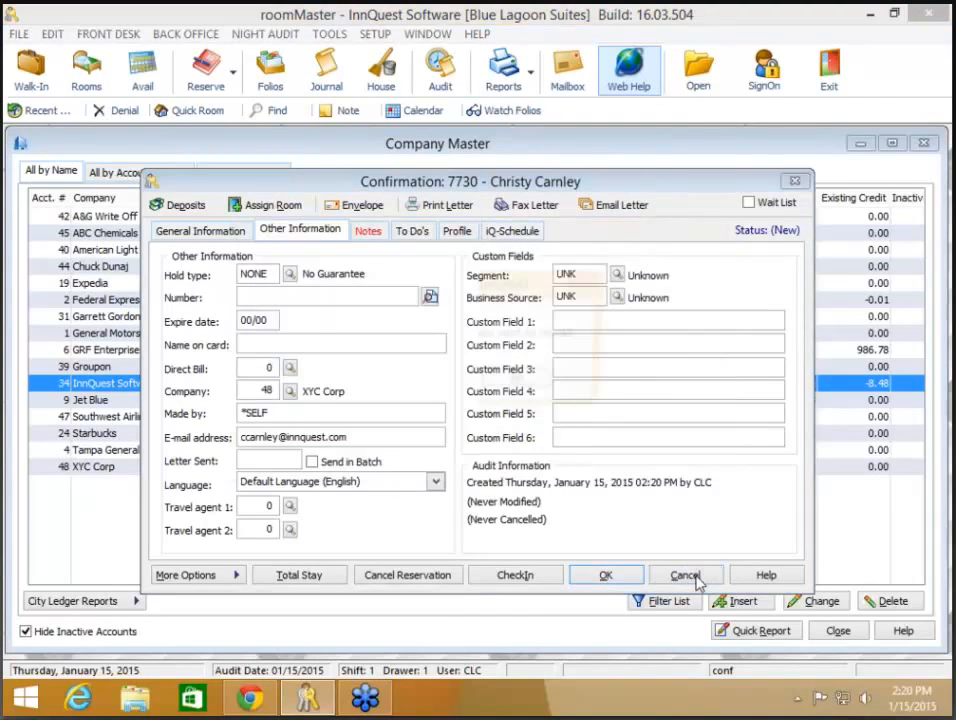
pyautogui.click(695, 580)
pyautogui.click(444, 391)
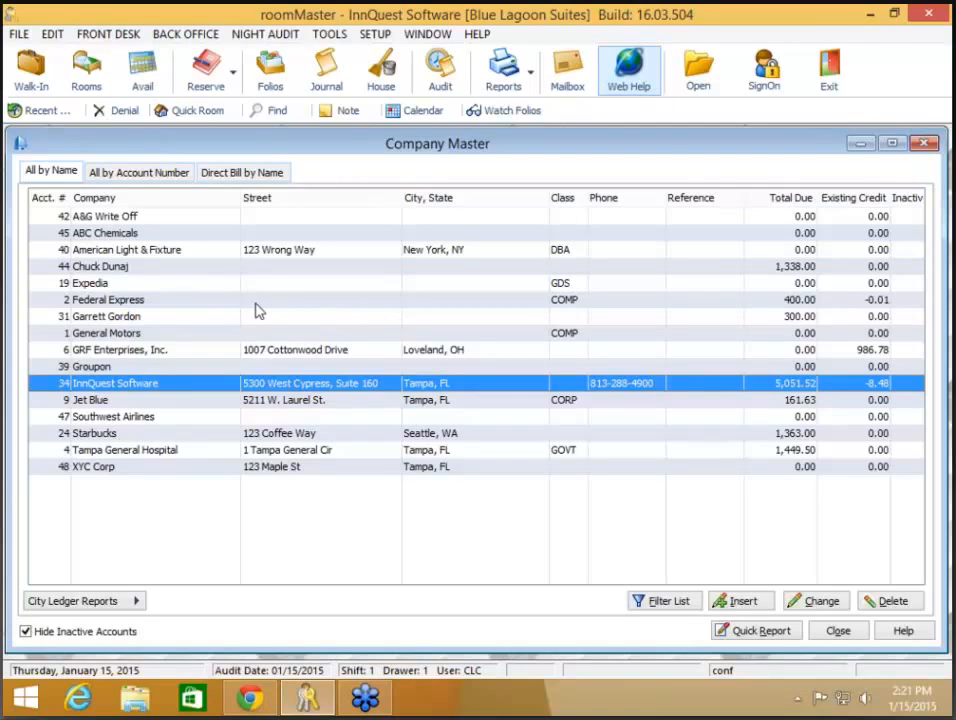
# - Flag account 44 as Direct Bill No Longer Available, save it, and exit the city ledger
pyautogui.click(257, 268)
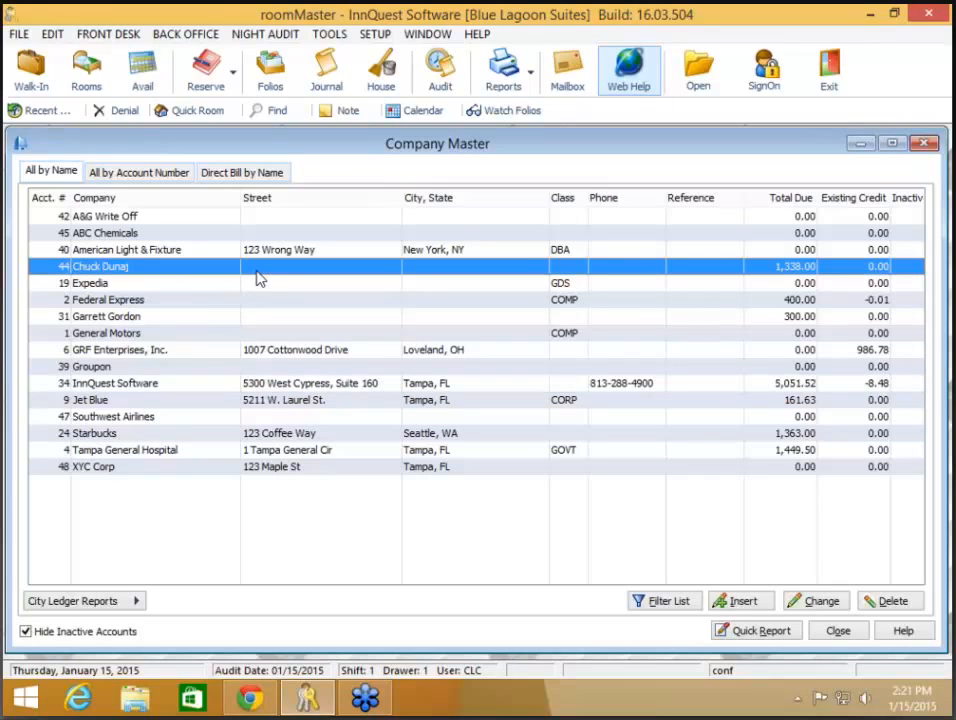
pyautogui.doubleClick(257, 270)
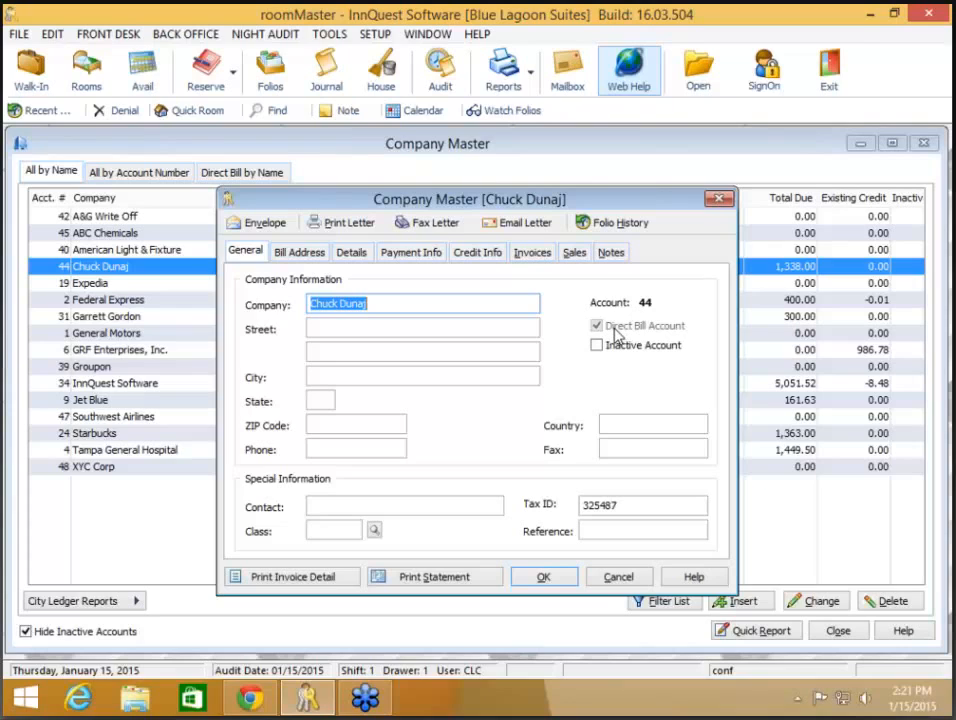
pyautogui.click(457, 255)
pyautogui.click(410, 252)
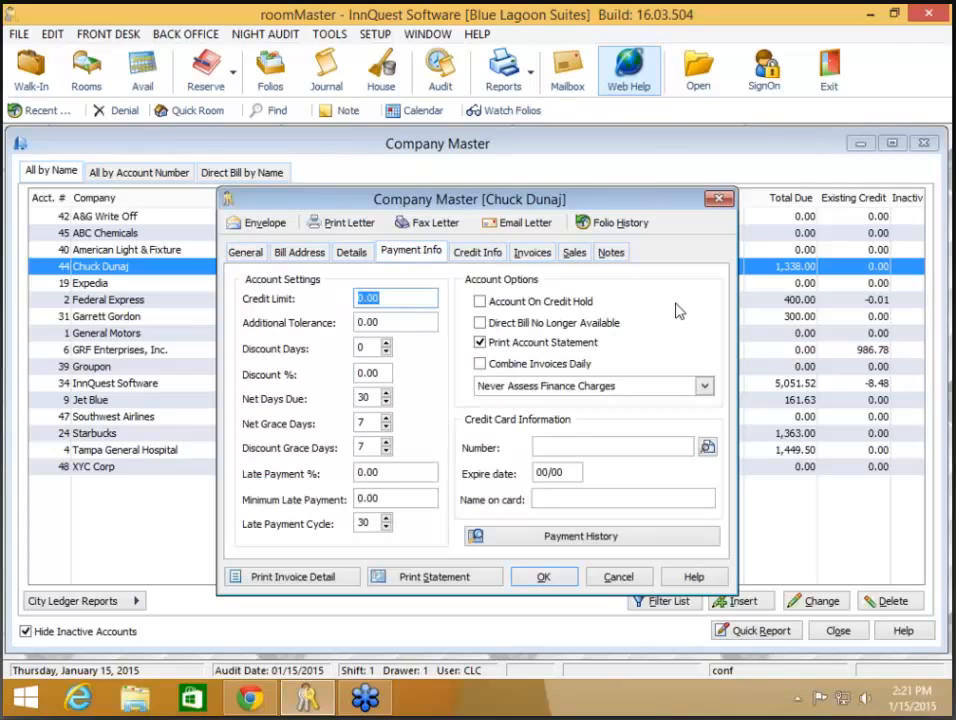
pyautogui.click(595, 325)
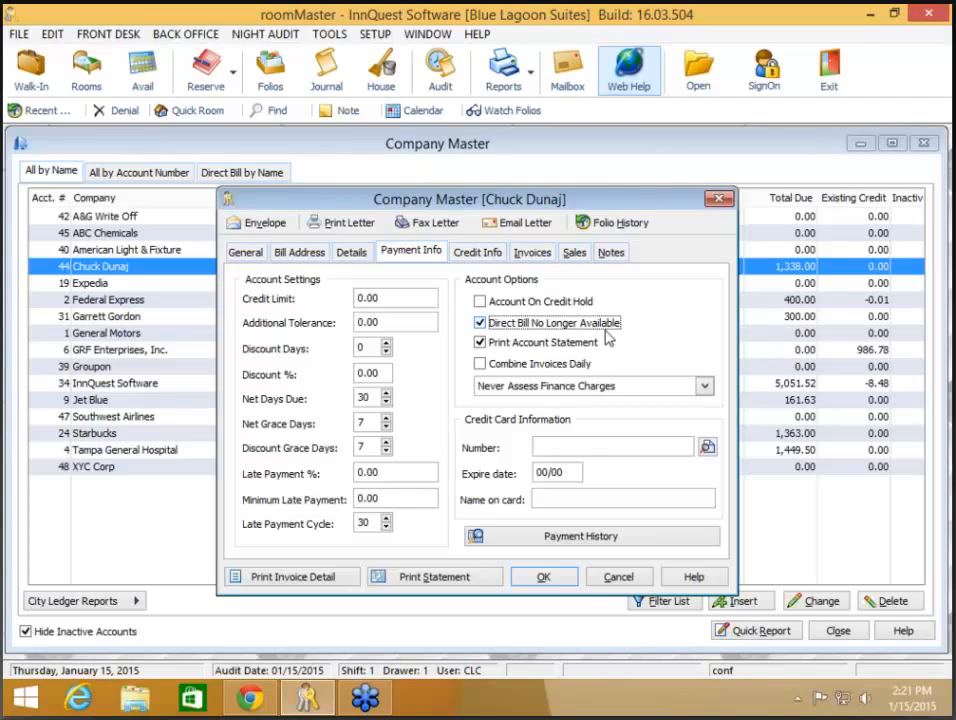
pyautogui.click(544, 577)
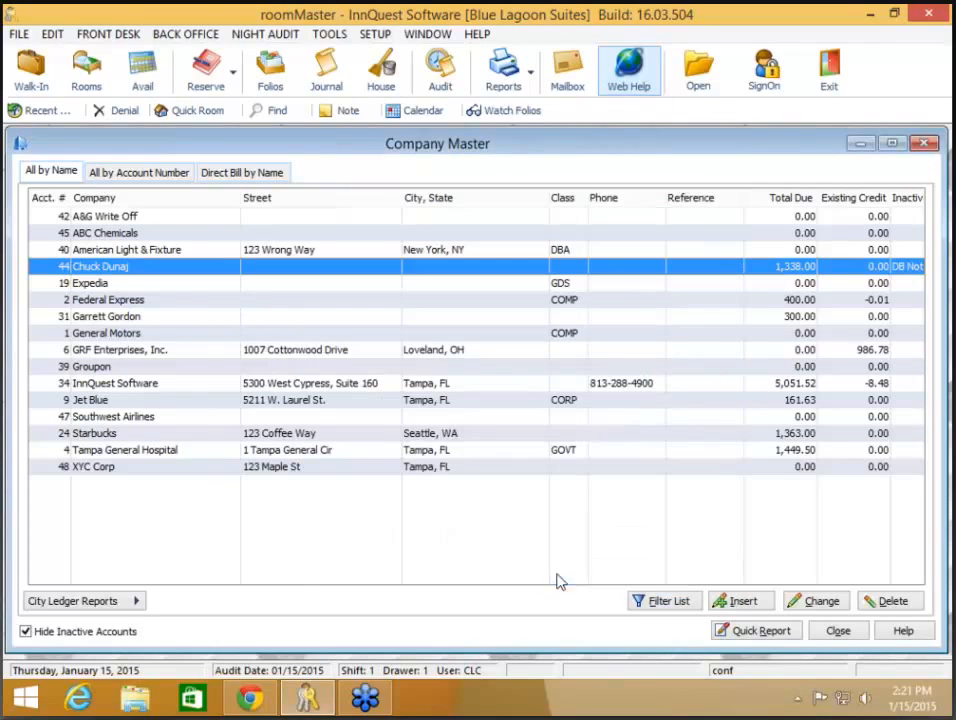
pyautogui.click(838, 631)
pyautogui.click(566, 485)
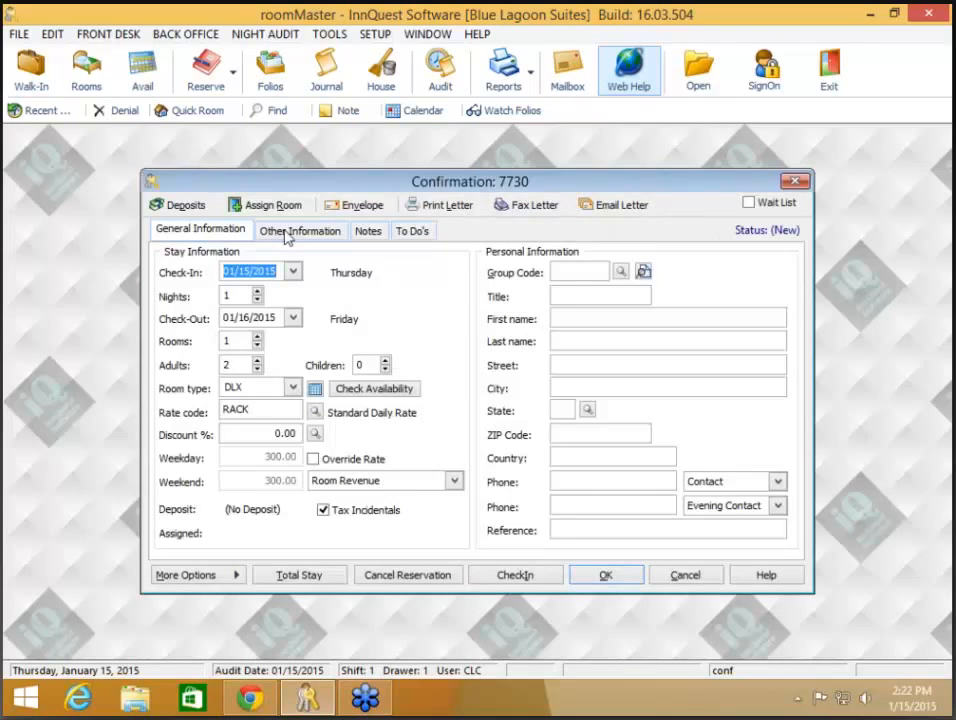
# - Try choosing account 44 as the reservation's direct bill account and dismiss the refusal warning
pyautogui.click(285, 234)
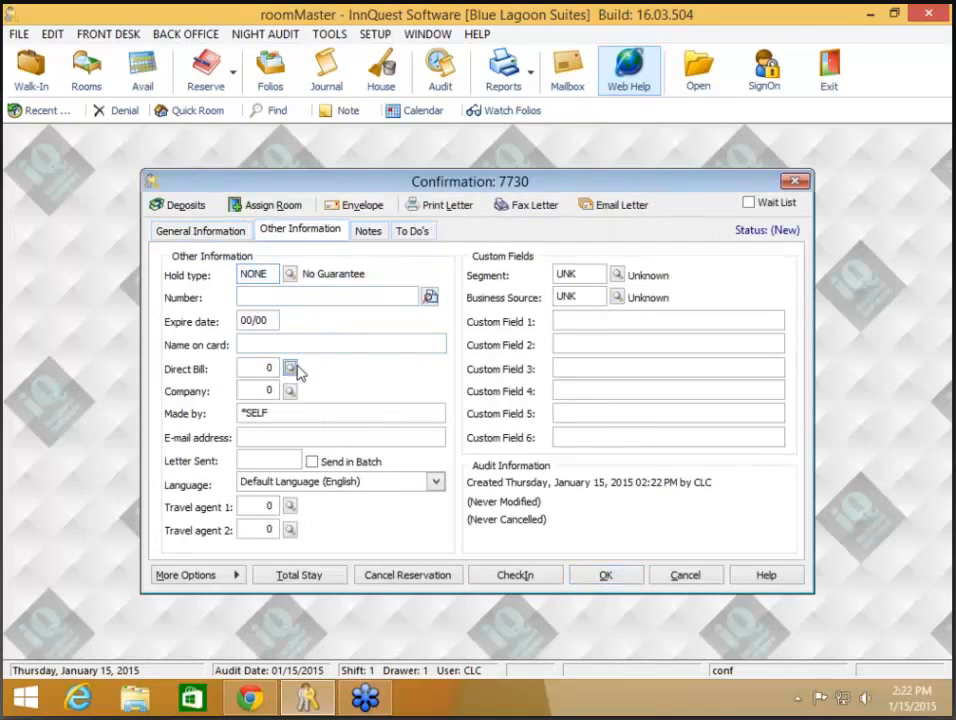
pyautogui.click(294, 370)
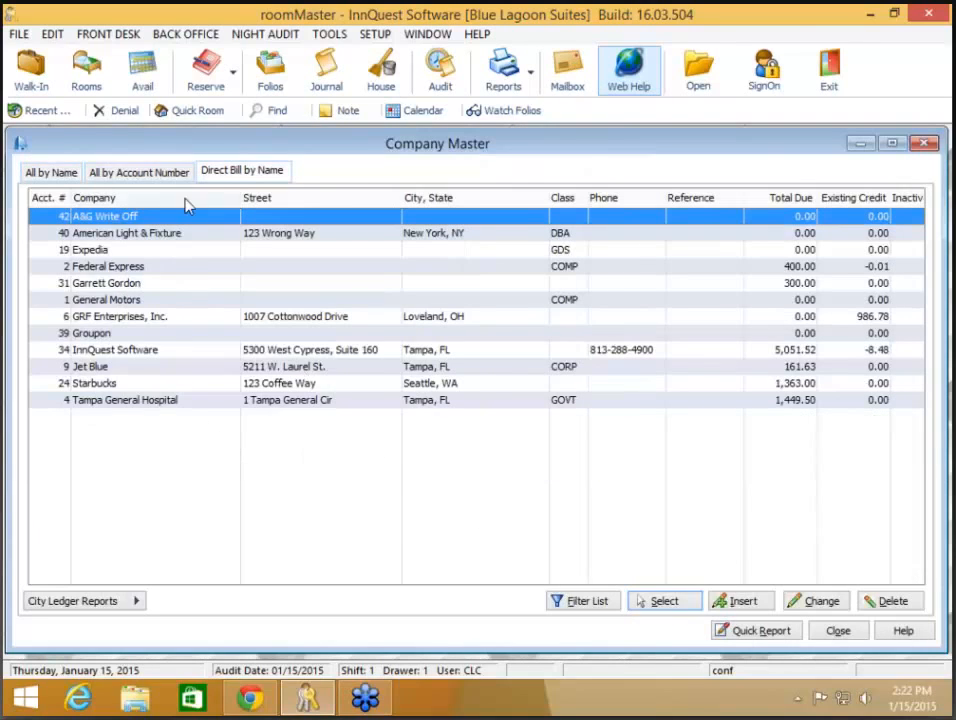
pyautogui.click(51, 171)
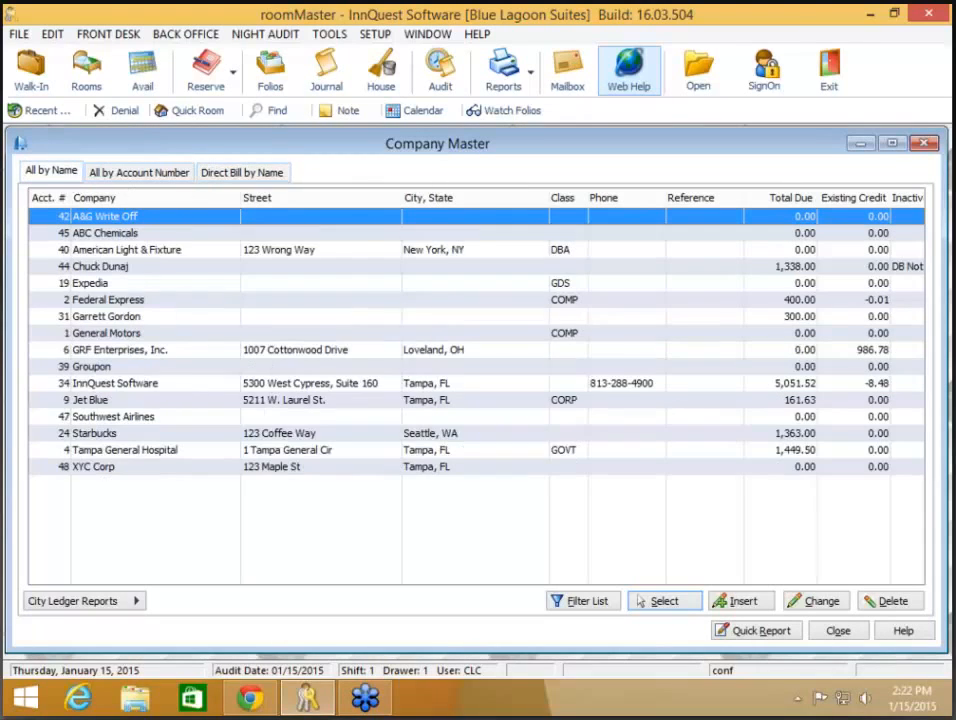
pyautogui.doubleClick(101, 268)
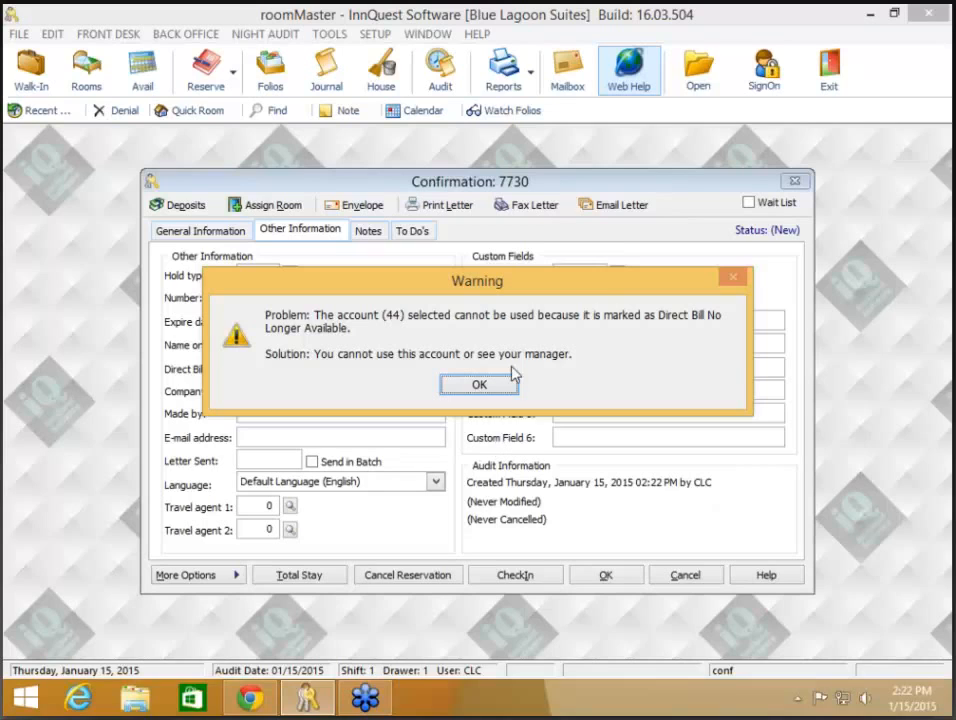
pyautogui.click(479, 384)
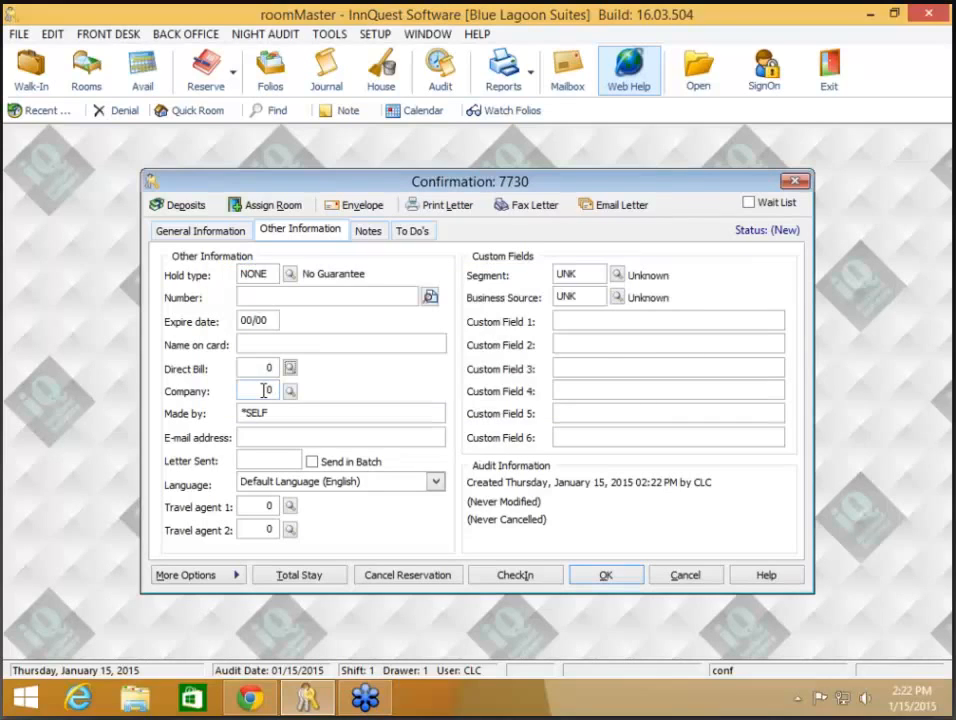
# - Enter 44 as the company, discard the reservation, and reopen the city ledger menu with F8
pyautogui.click(269, 391)
pyautogui.write('44')
pyautogui.press('Tab')
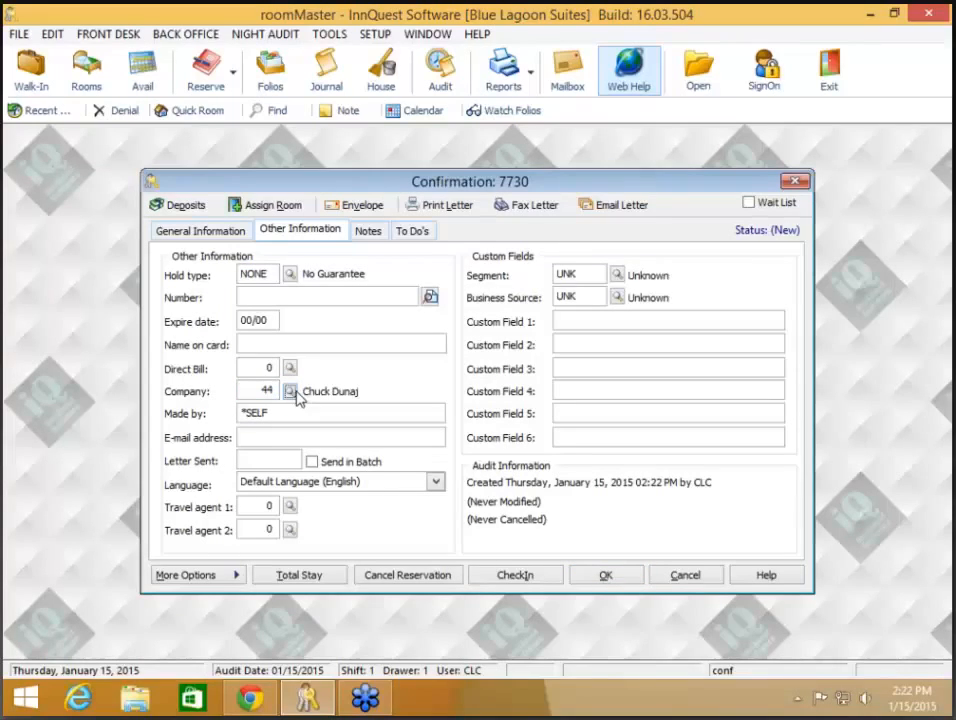
pyautogui.click(690, 580)
pyautogui.click(456, 398)
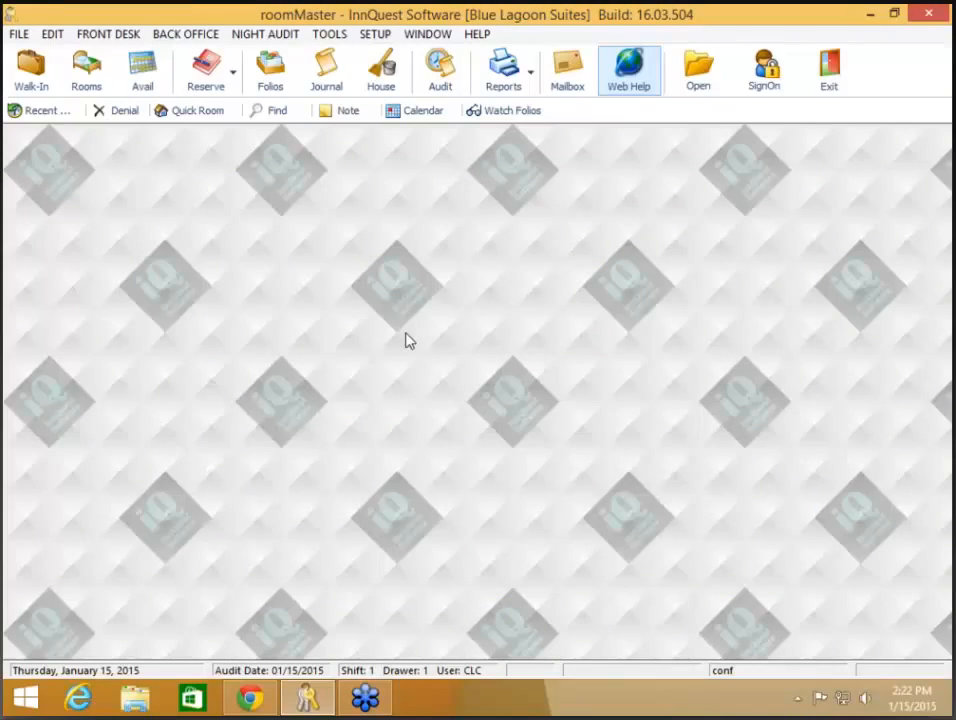
pyautogui.press('F8')
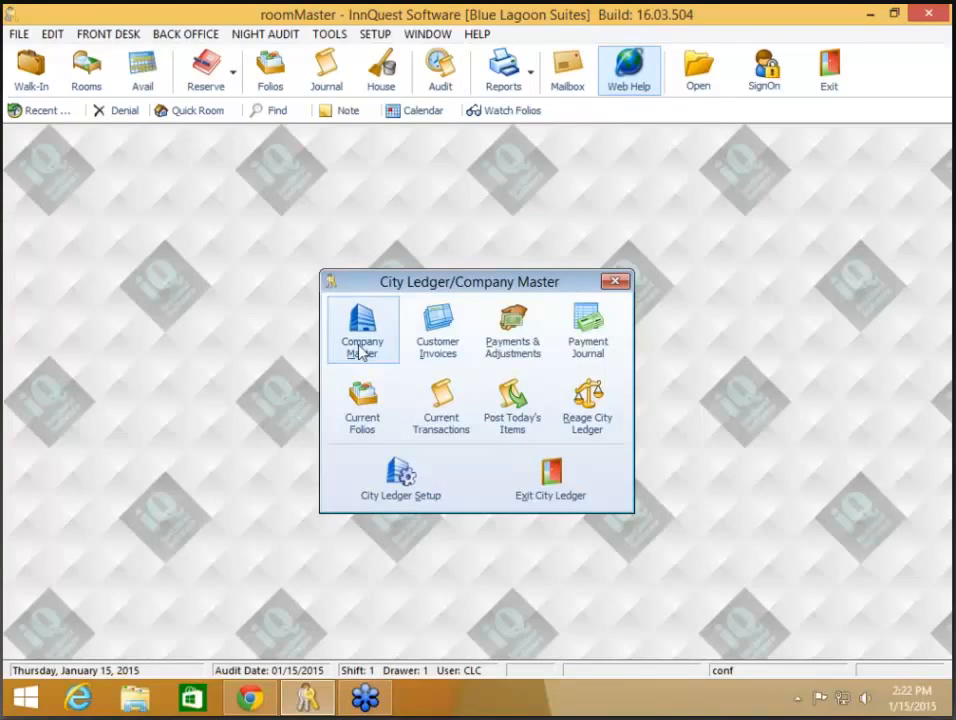
pyautogui.click(361, 350)
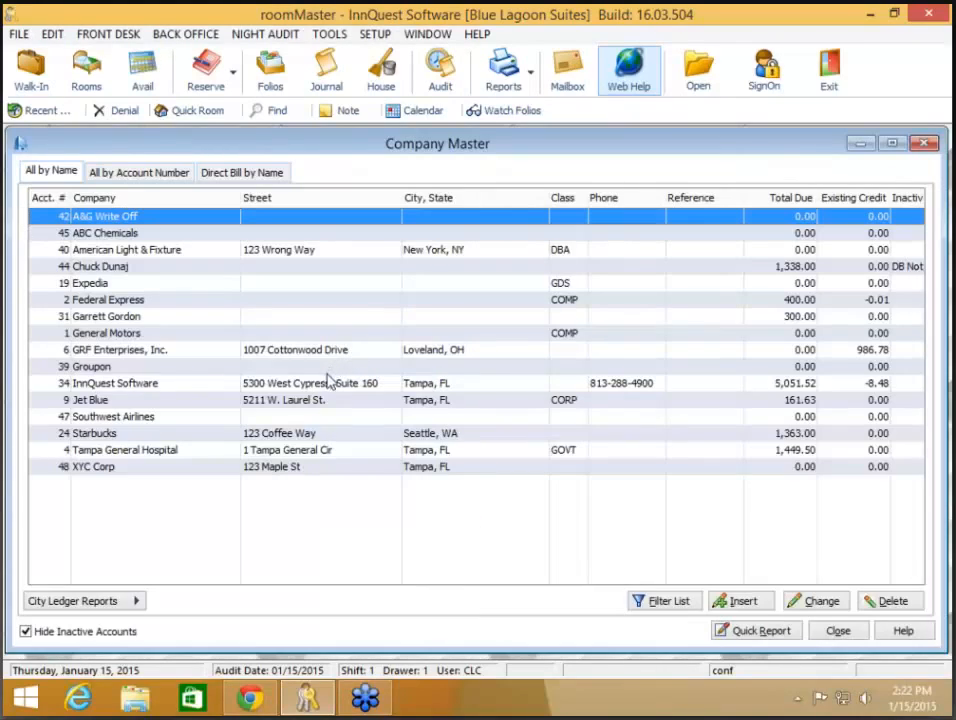
pyautogui.click(329, 388)
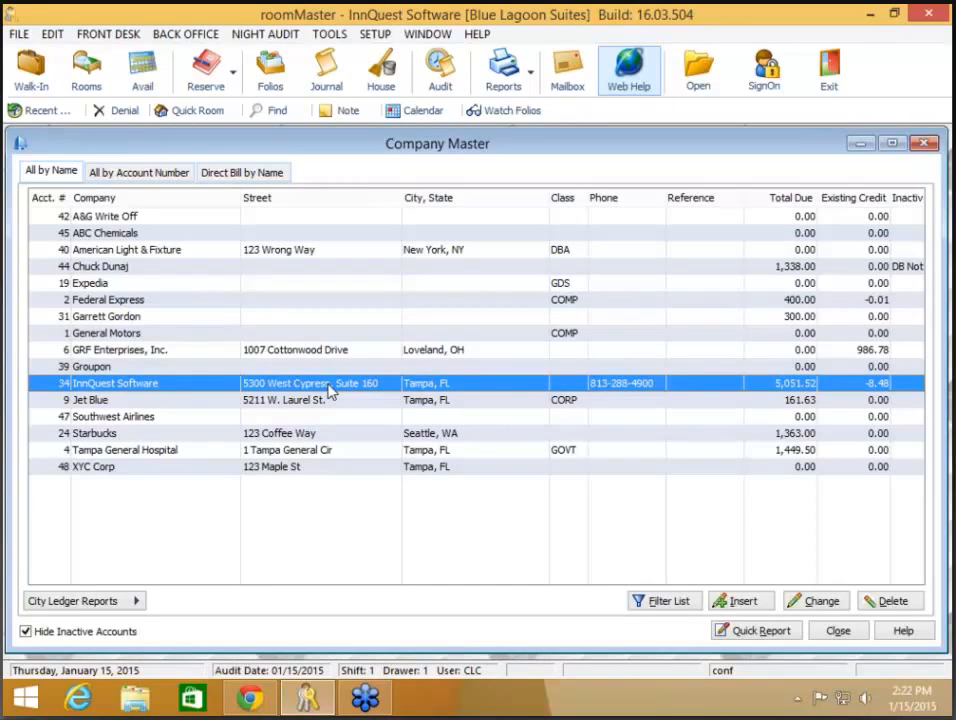
pyautogui.doubleClick(329, 388)
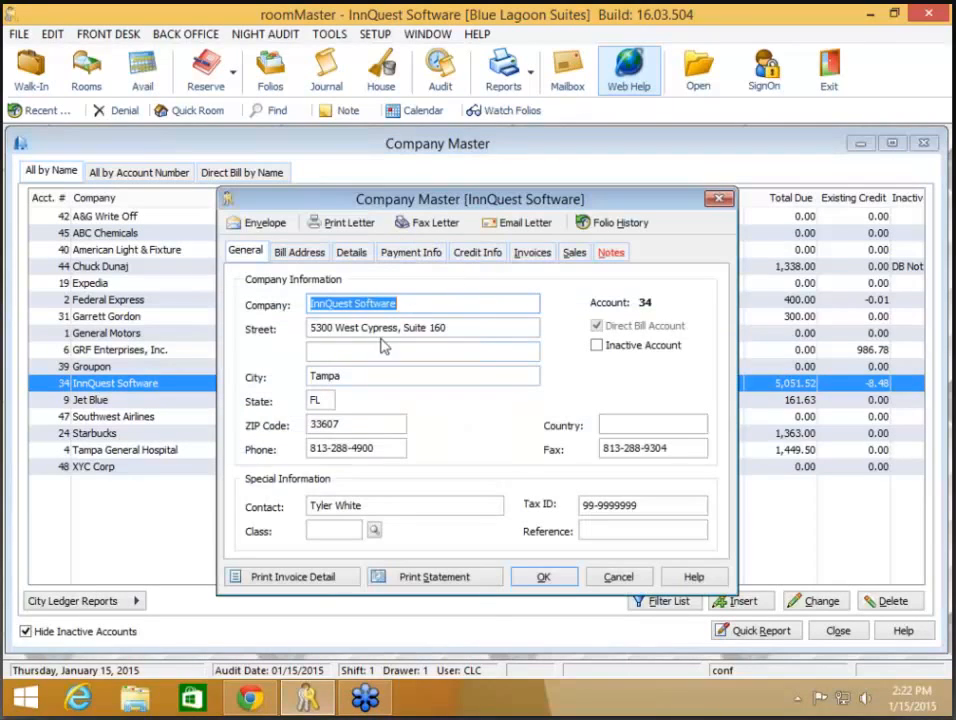
pyautogui.click(478, 253)
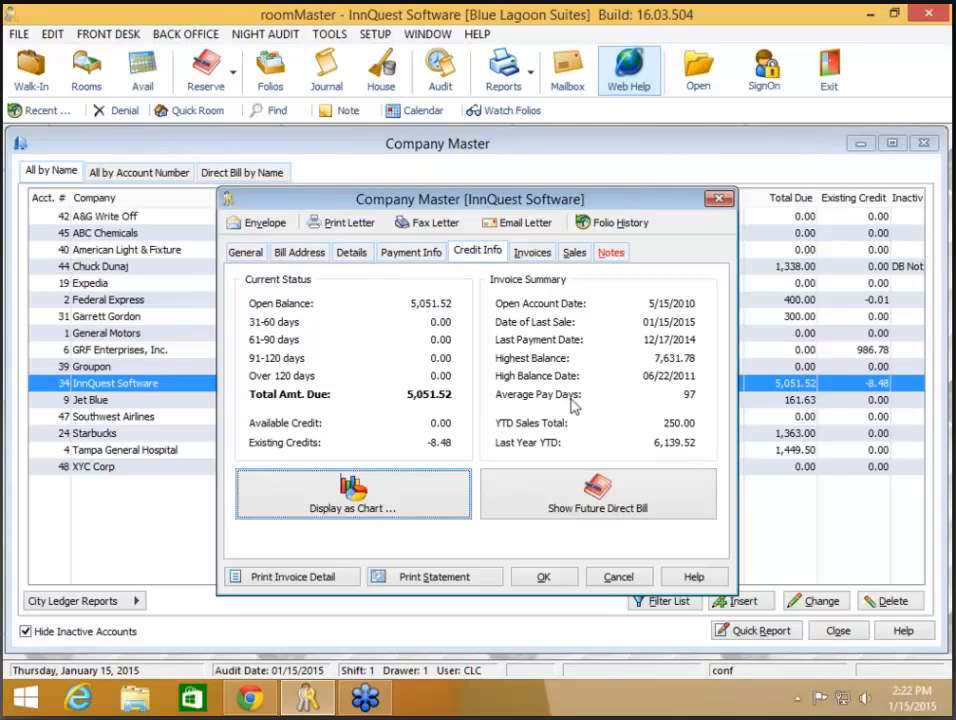
pyautogui.click(603, 500)
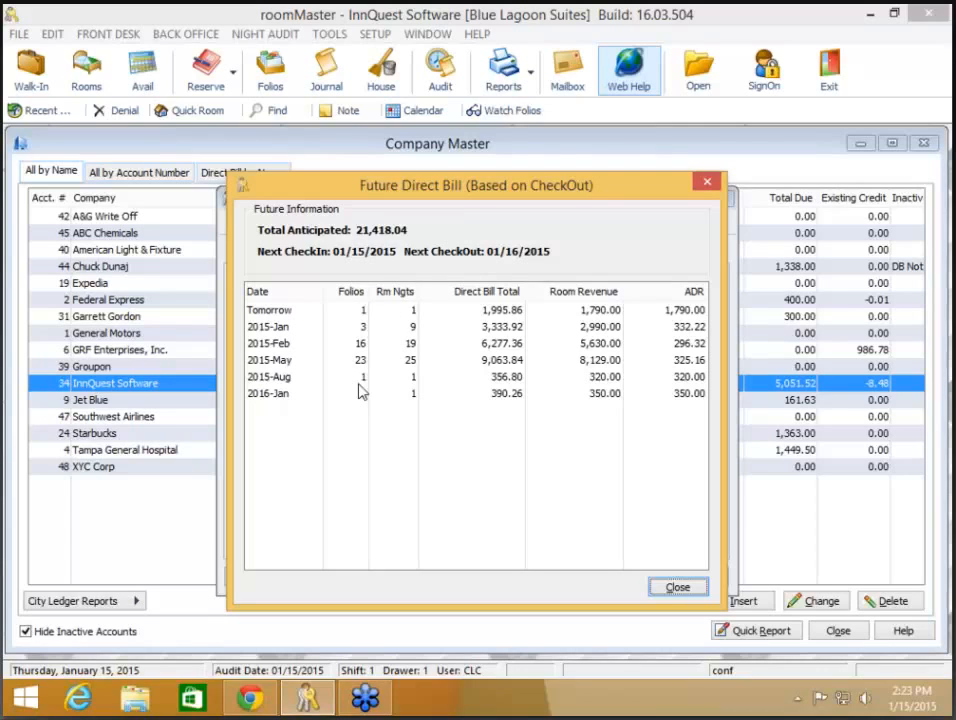
pyautogui.click(680, 588)
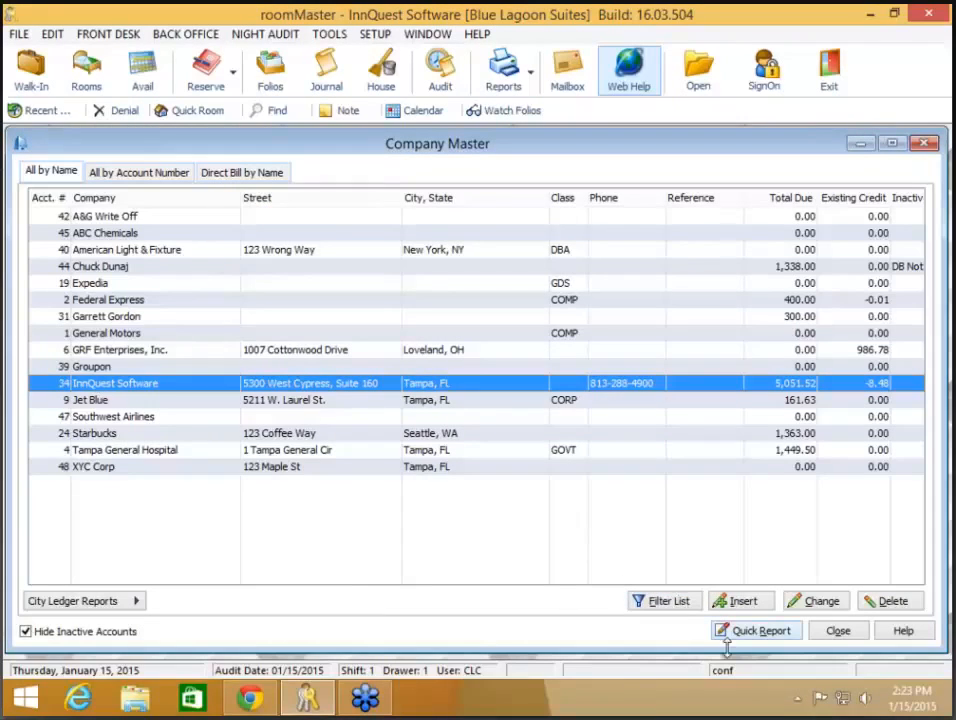
# - Start a city ledger payment and choose Starbucks from the companies with a balance
pyautogui.click(839, 633)
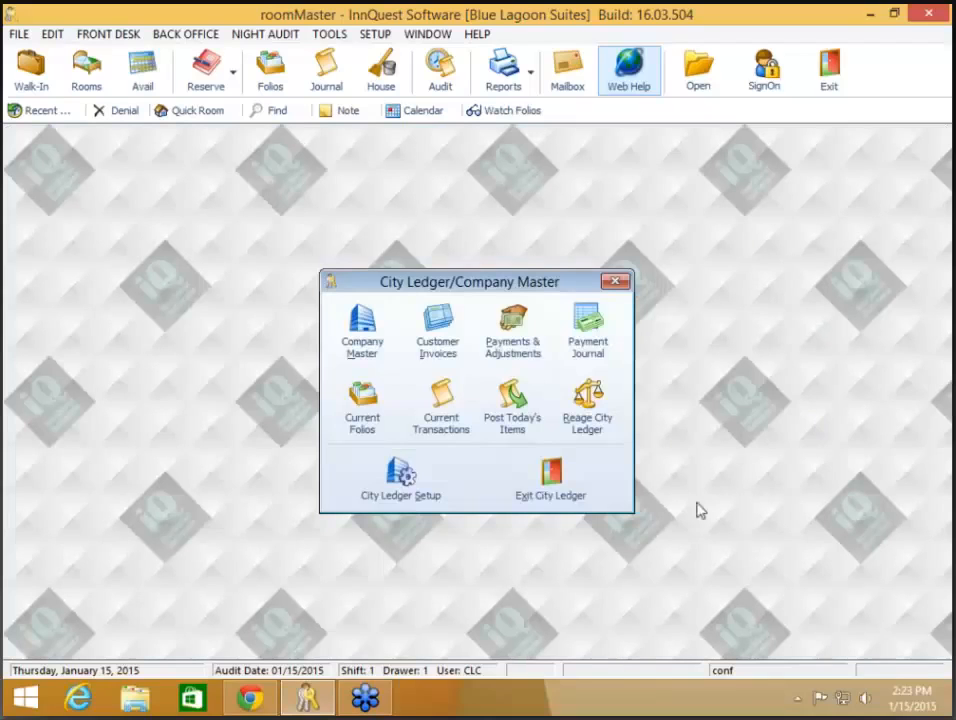
pyautogui.click(506, 345)
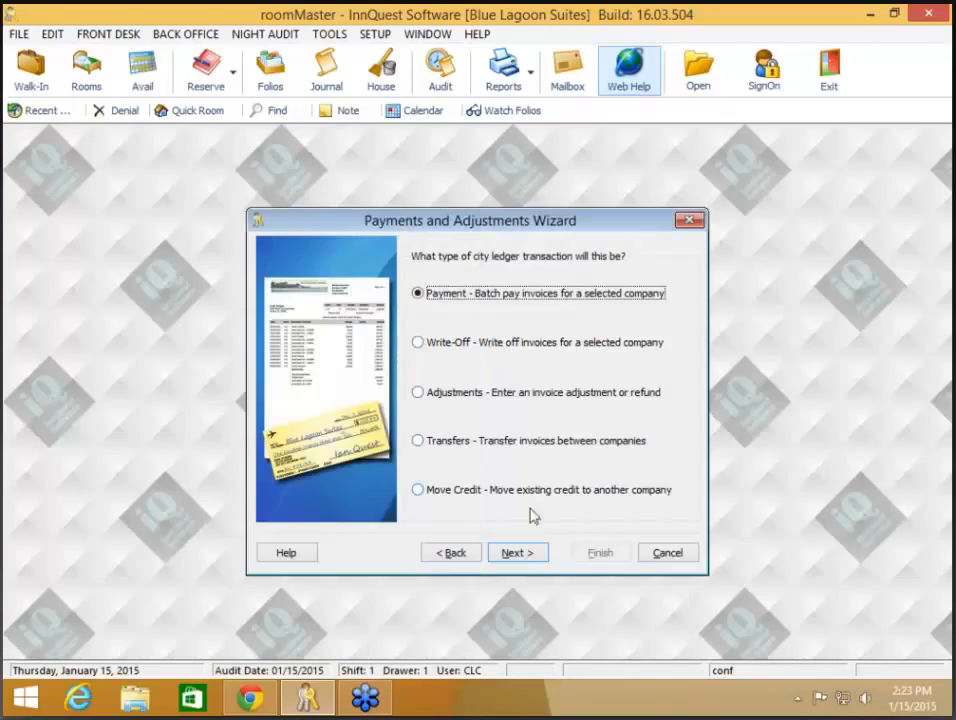
pyautogui.click(516, 553)
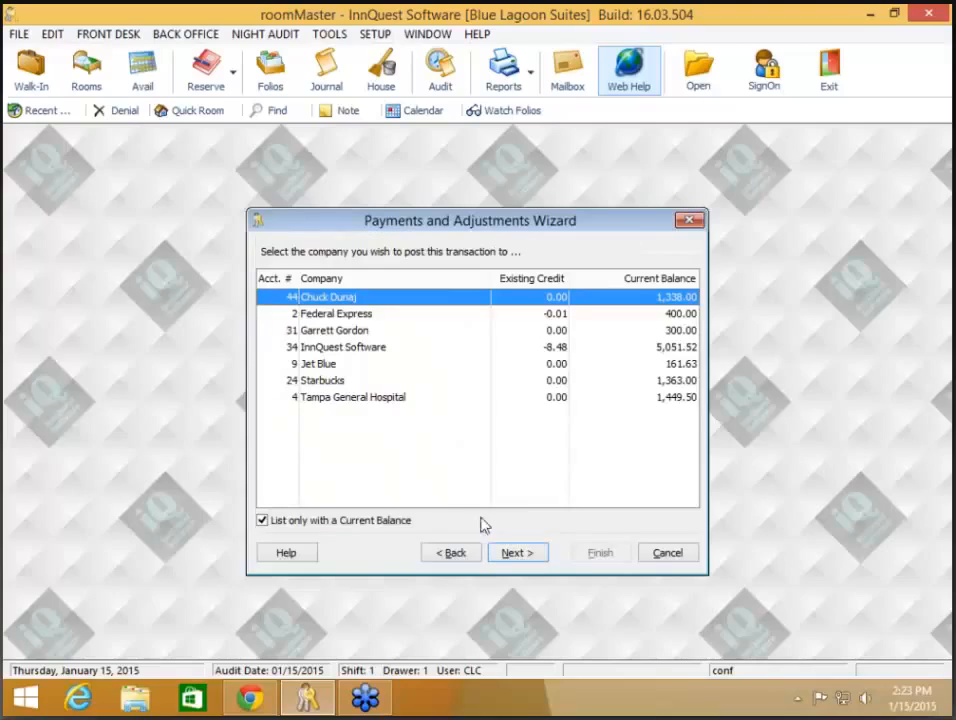
pyautogui.click(341, 523)
pyautogui.click(343, 522)
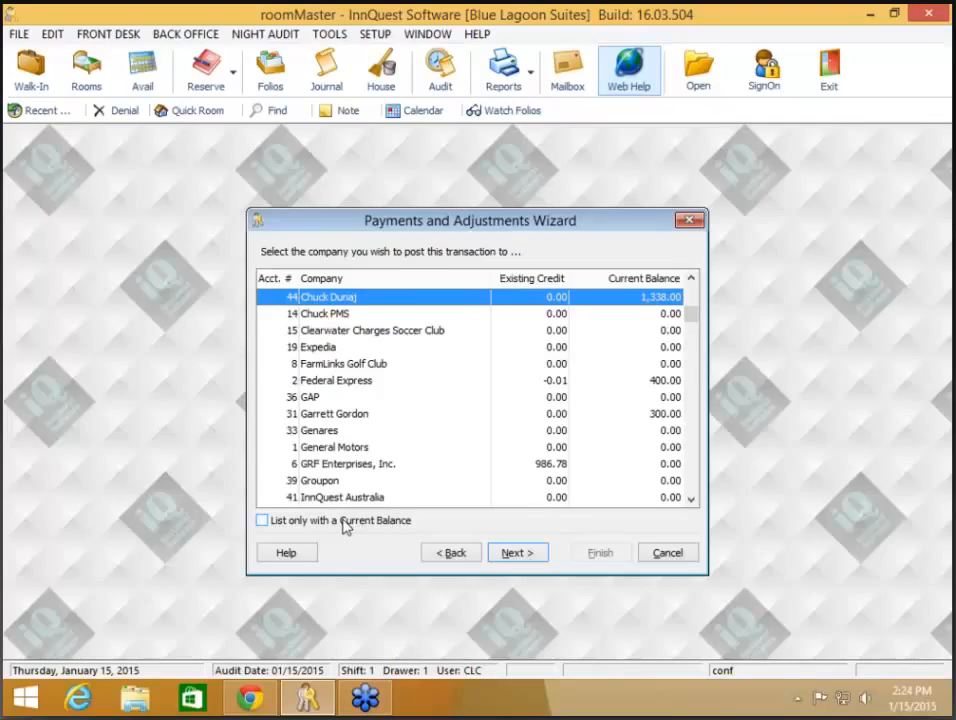
pyautogui.click(345, 522)
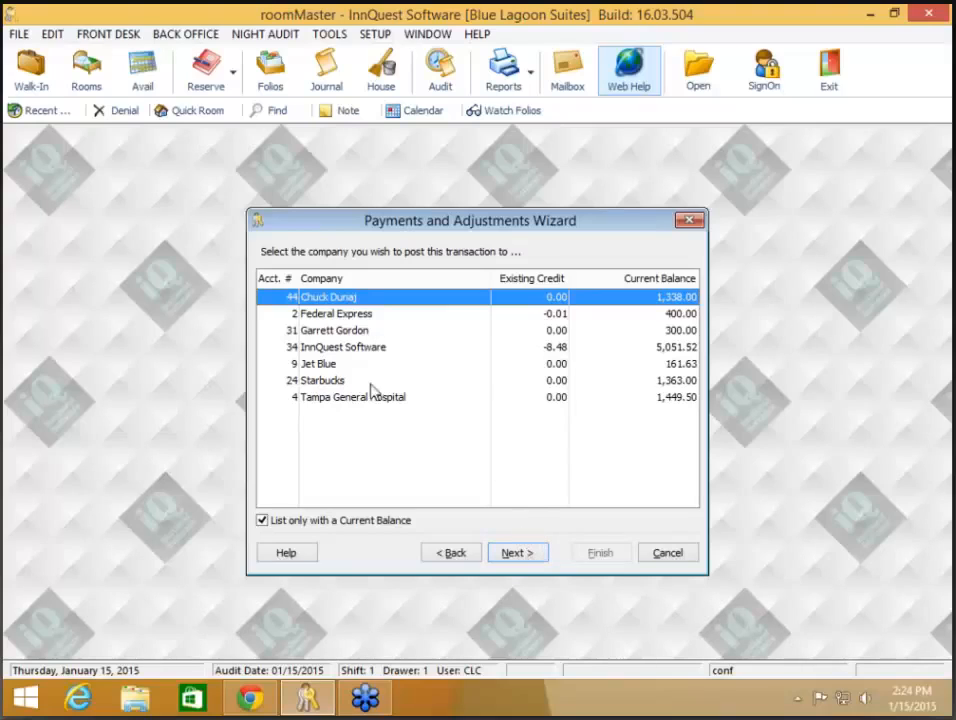
pyautogui.click(360, 381)
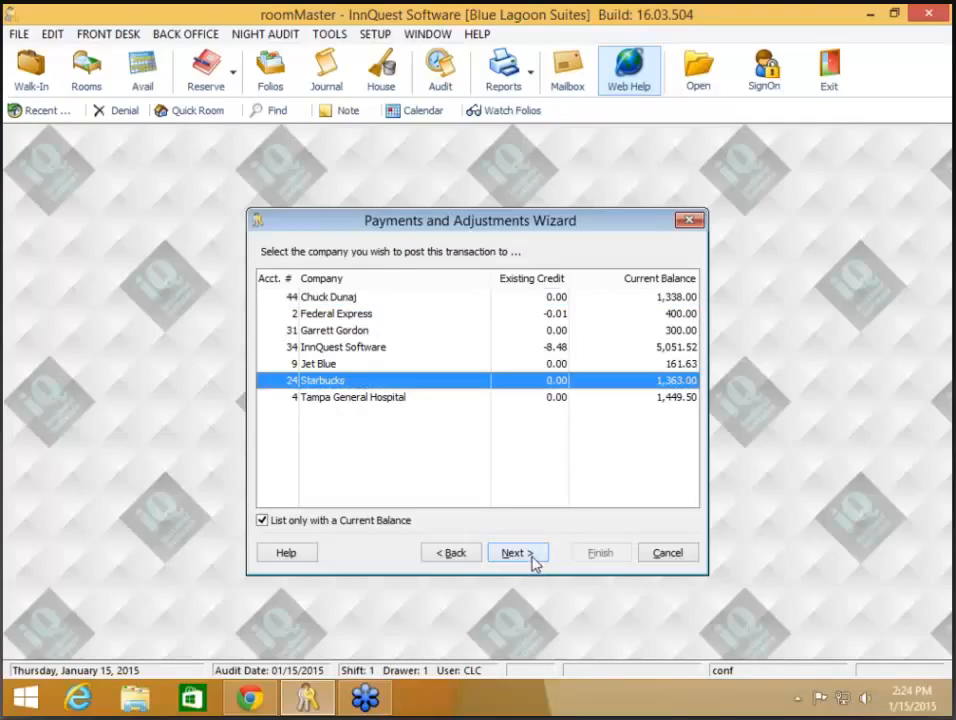
pyautogui.click(531, 562)
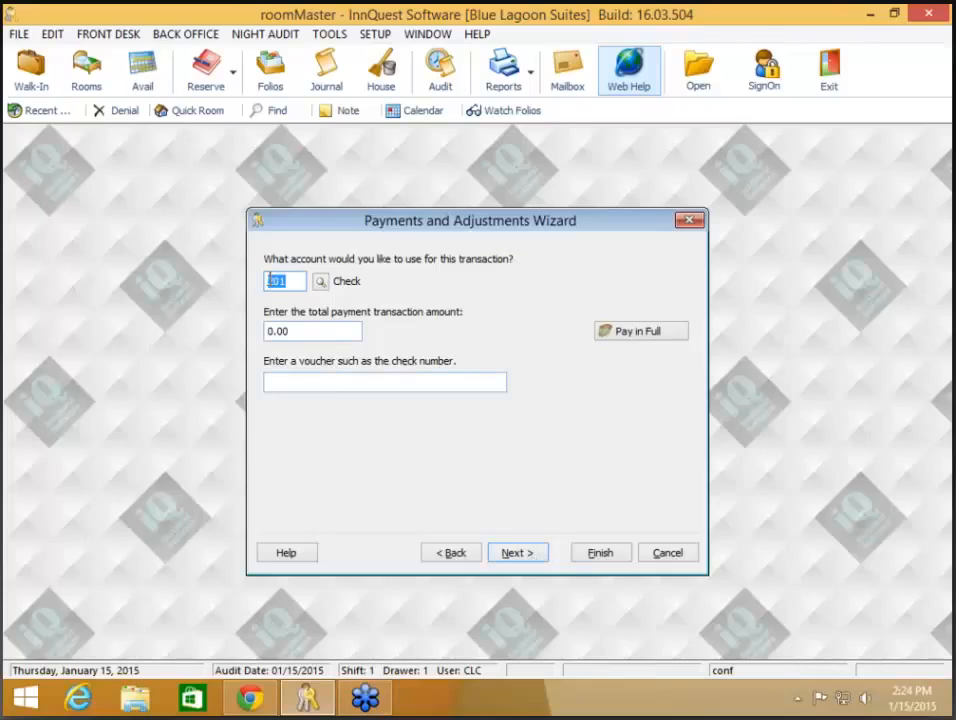
# - Pay Starbucks' full 1,363.00 balance with voucher CK 1121 and finish the wizard
pyautogui.click(266, 331)
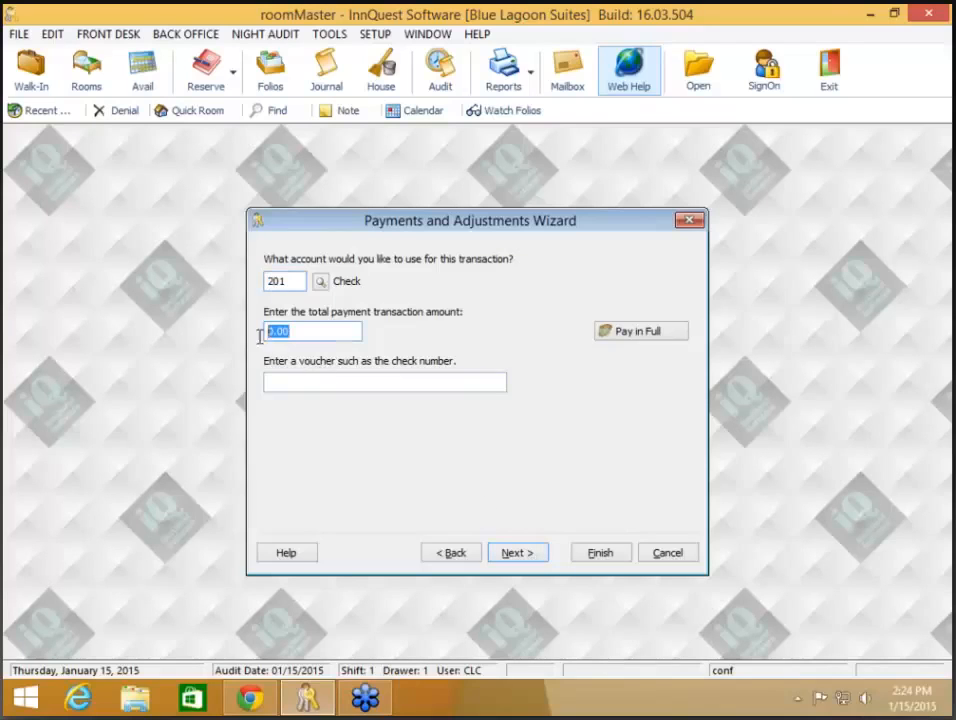
pyautogui.click(641, 335)
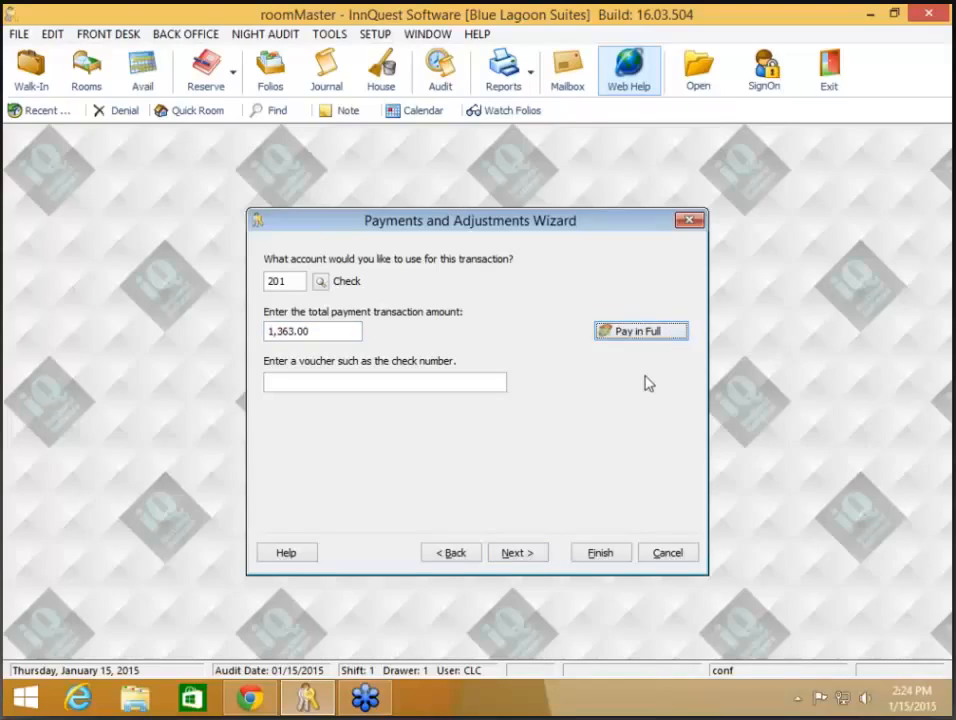
pyautogui.click(453, 553)
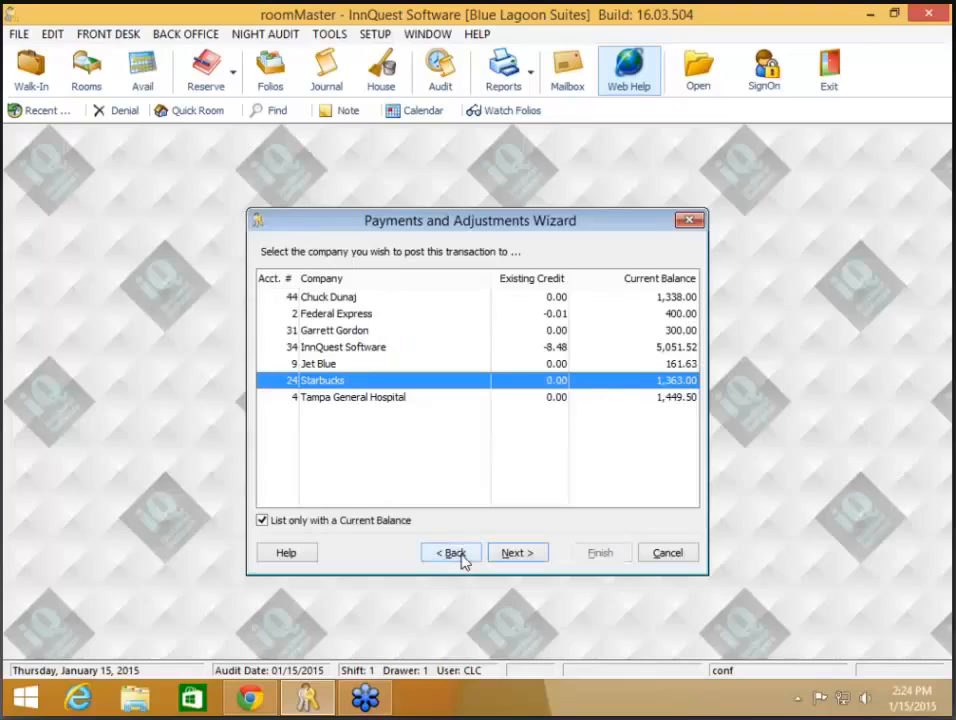
pyautogui.click(528, 557)
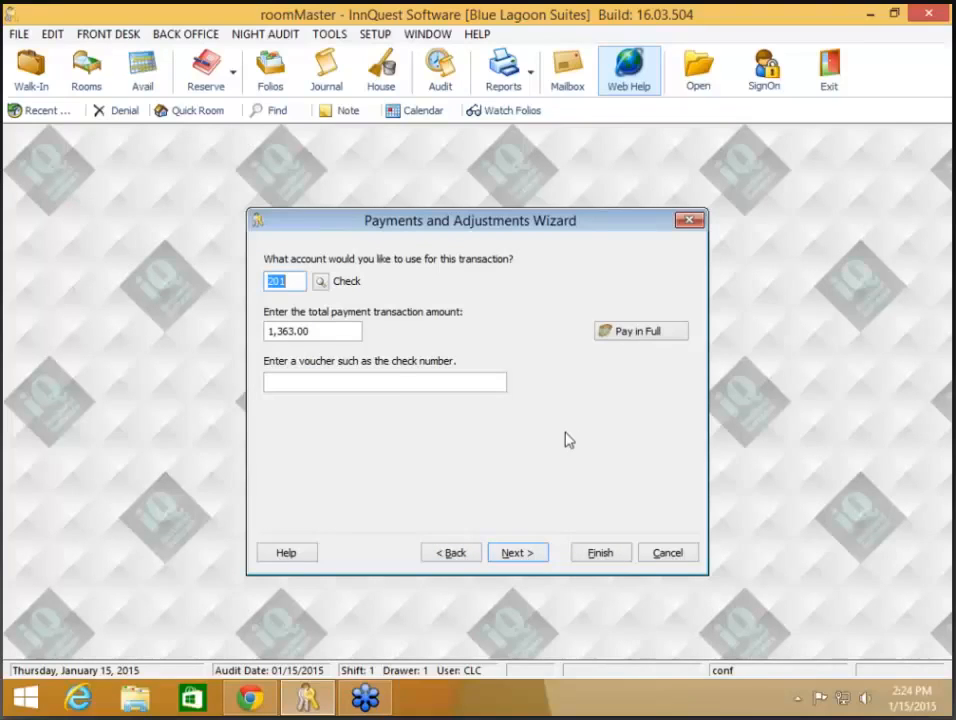
pyautogui.click(416, 385)
pyautogui.write('C')
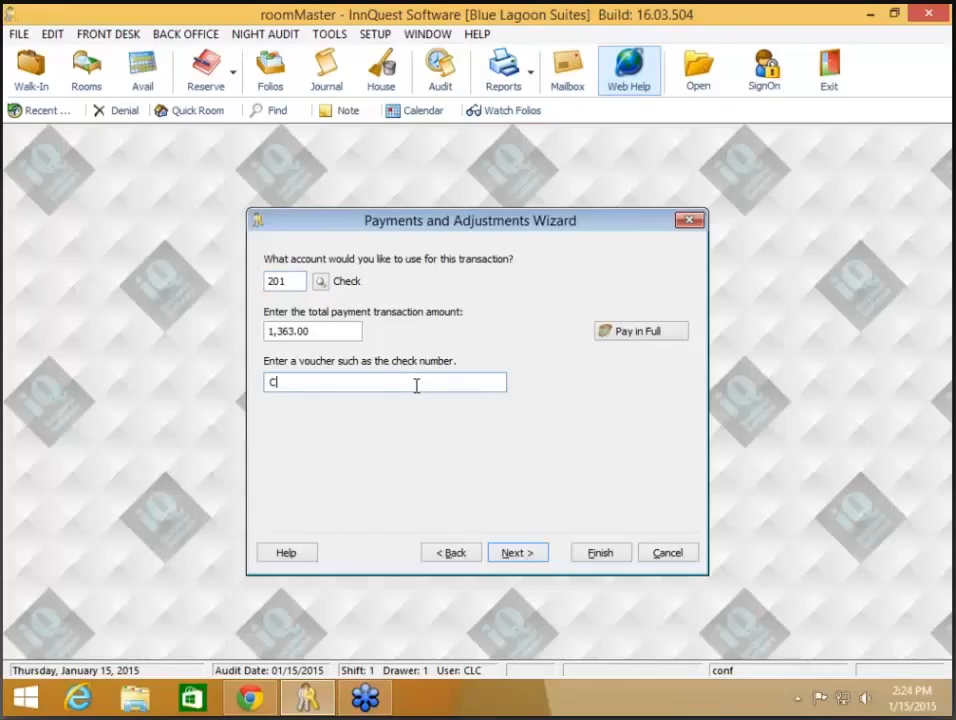
pyautogui.write('K 1121')
pyautogui.click(532, 554)
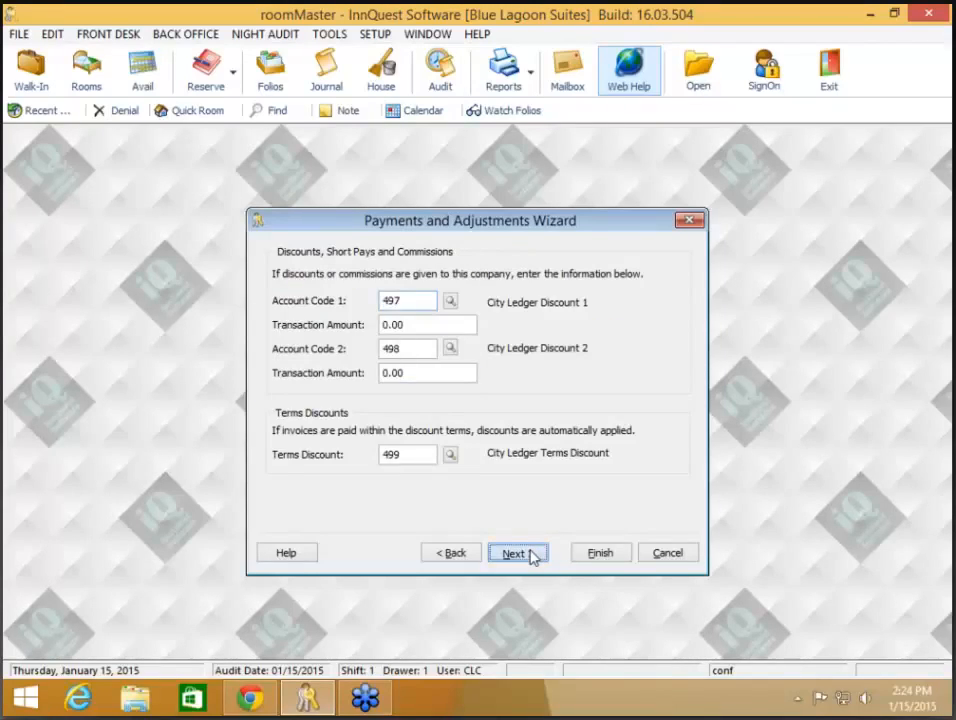
pyautogui.click(513, 553)
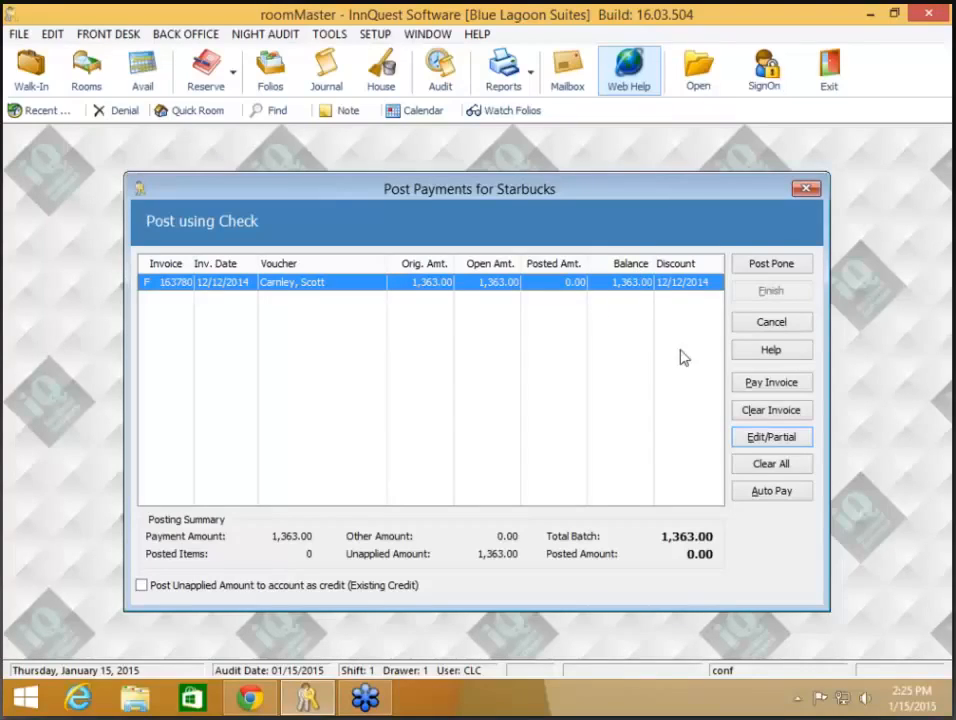
# - Apply then clear the Starbucks check amount, close it unposted, and exit the City Ledger
pyautogui.click(791, 383)
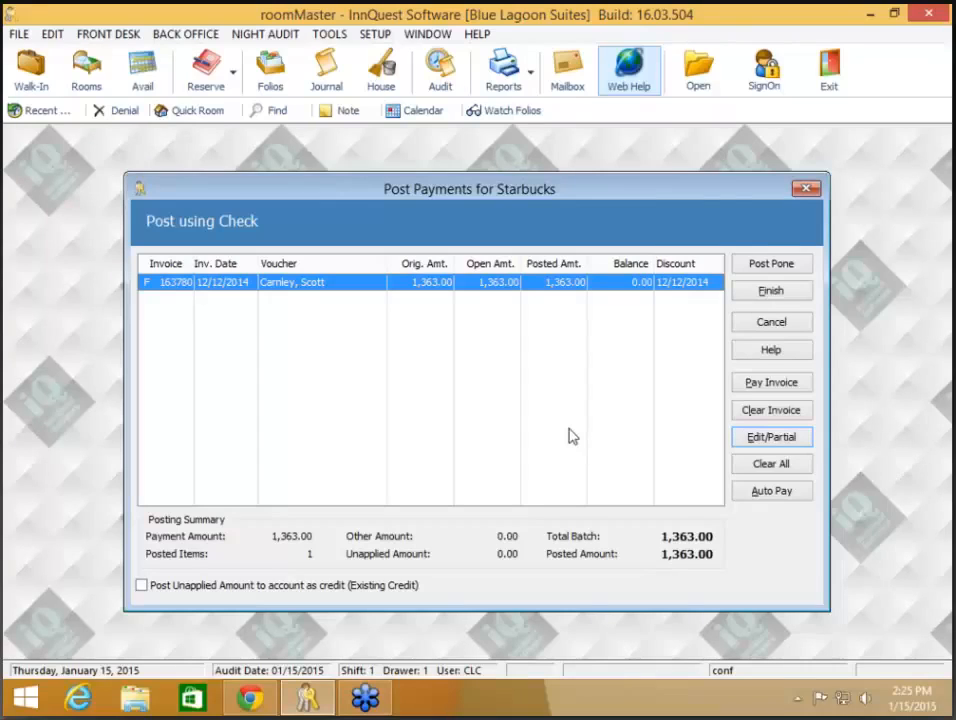
pyautogui.click(777, 470)
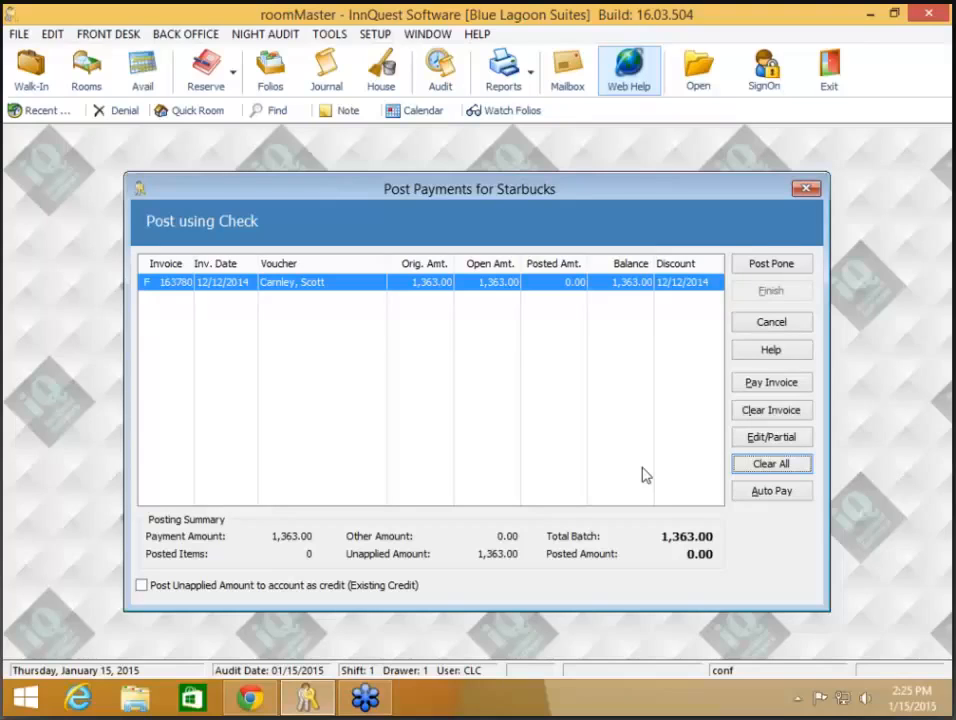
pyautogui.click(806, 190)
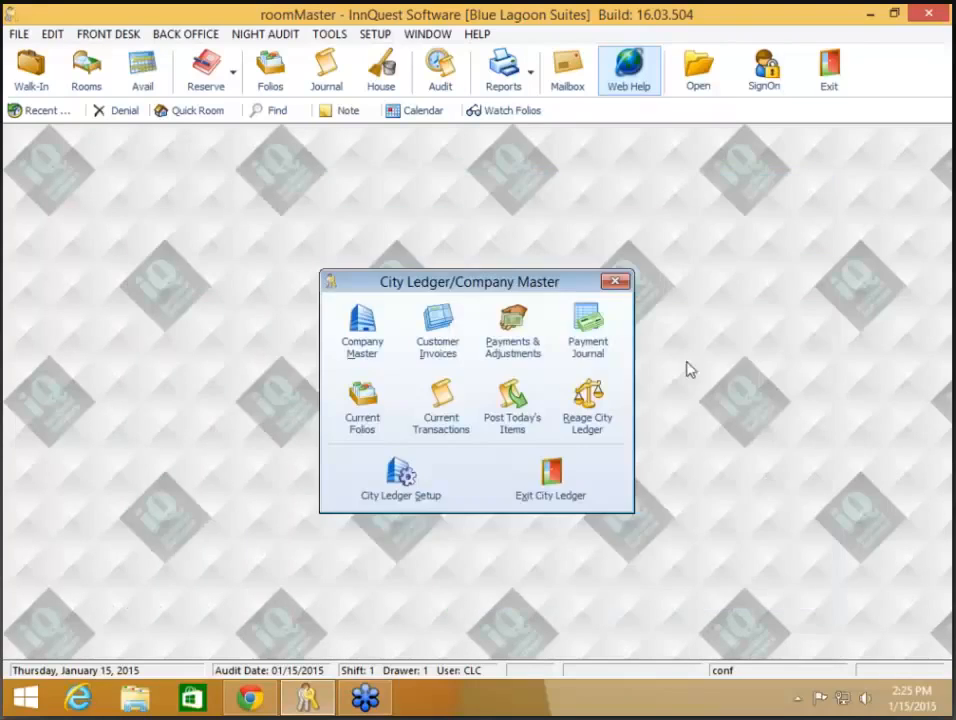
pyautogui.click(567, 483)
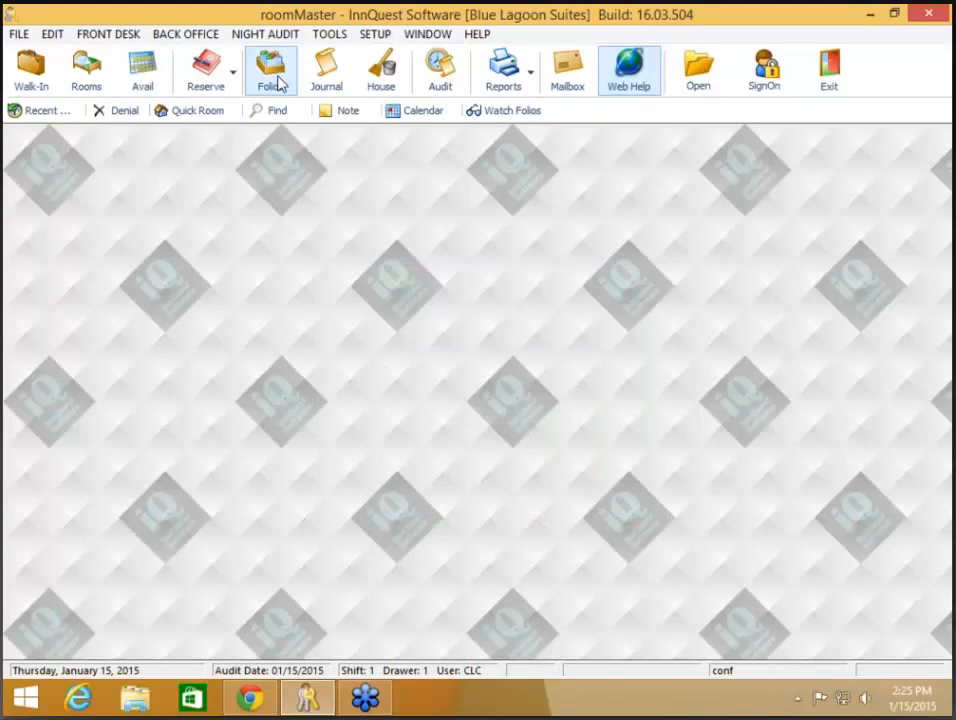
# - Open the room 118 guest's folio from Current Folios and Guests and show its print options
pyautogui.click(280, 84)
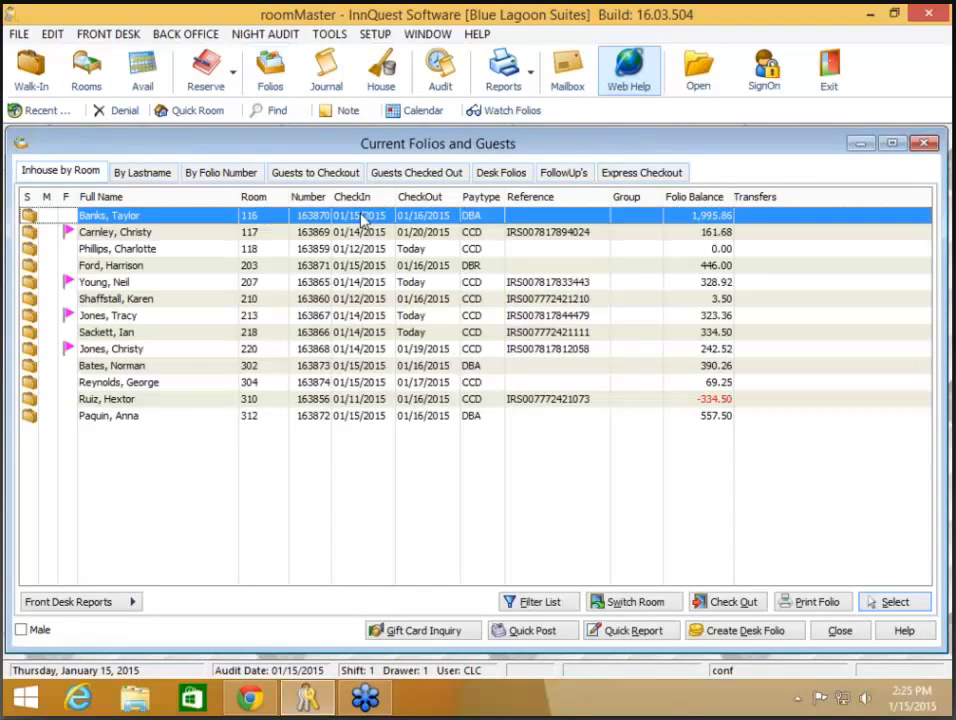
pyautogui.click(266, 253)
pyautogui.click(266, 253)
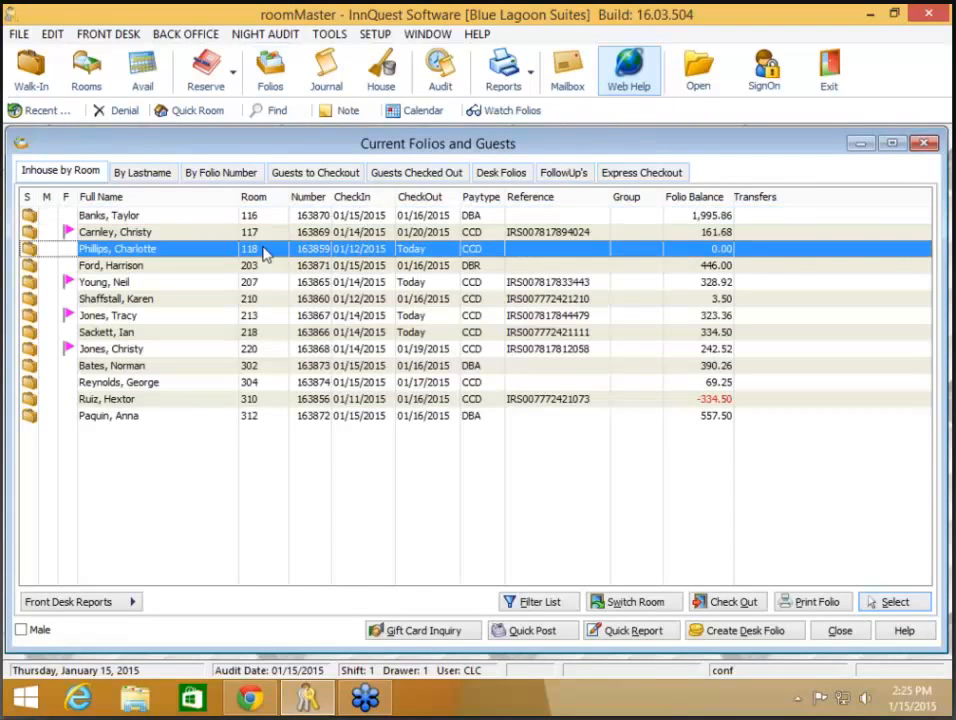
pyautogui.doubleClick(266, 253)
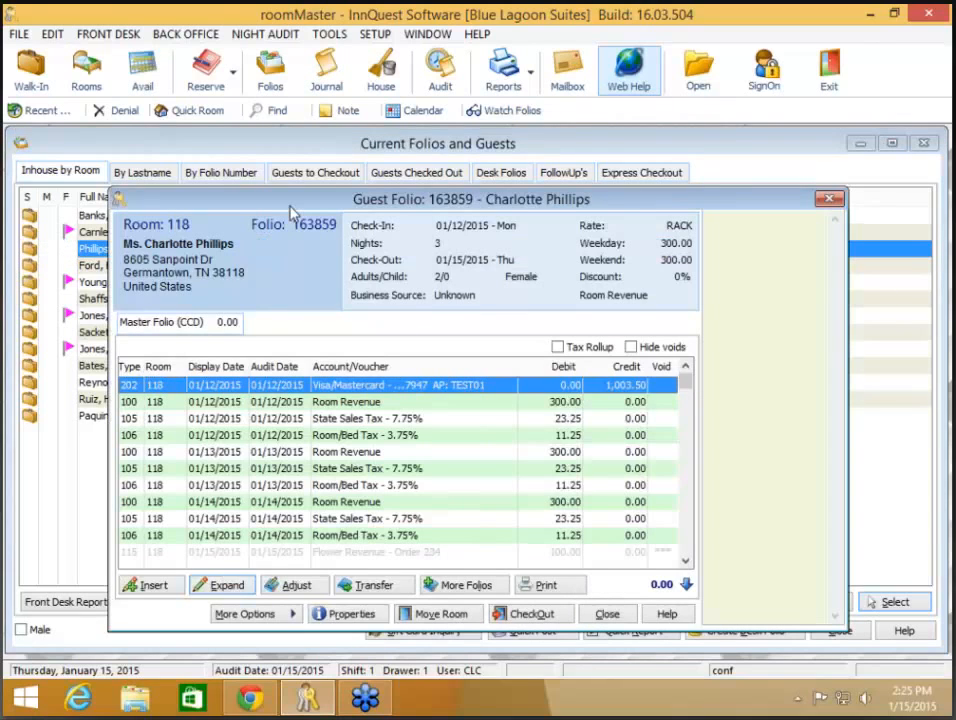
pyautogui.moveTo(290, 206); pyautogui.dragTo(285, 155)
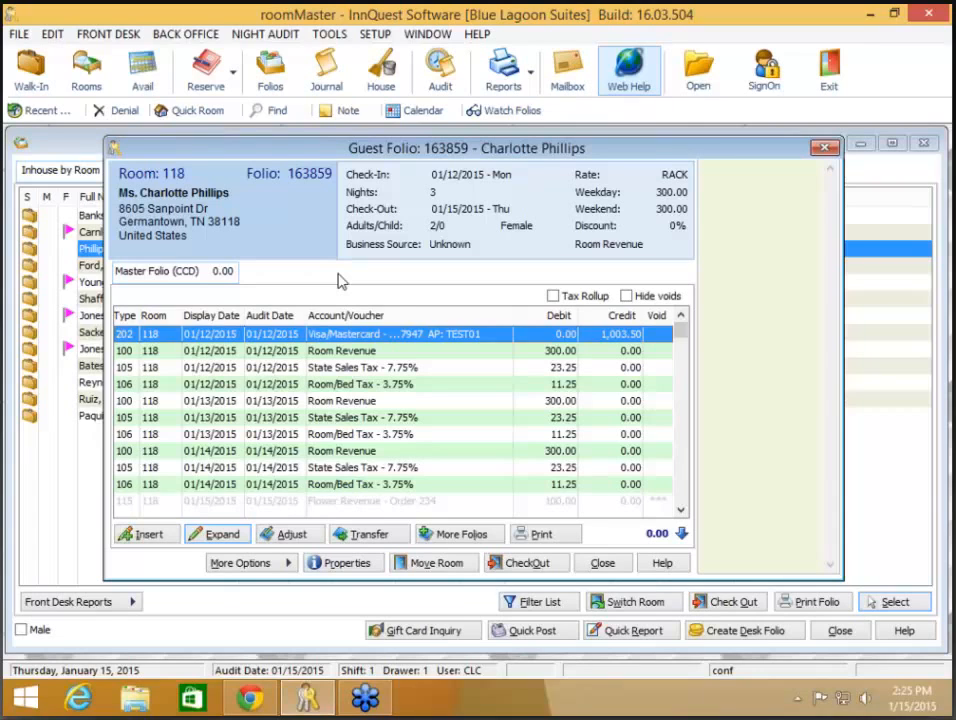
pyautogui.click(522, 536)
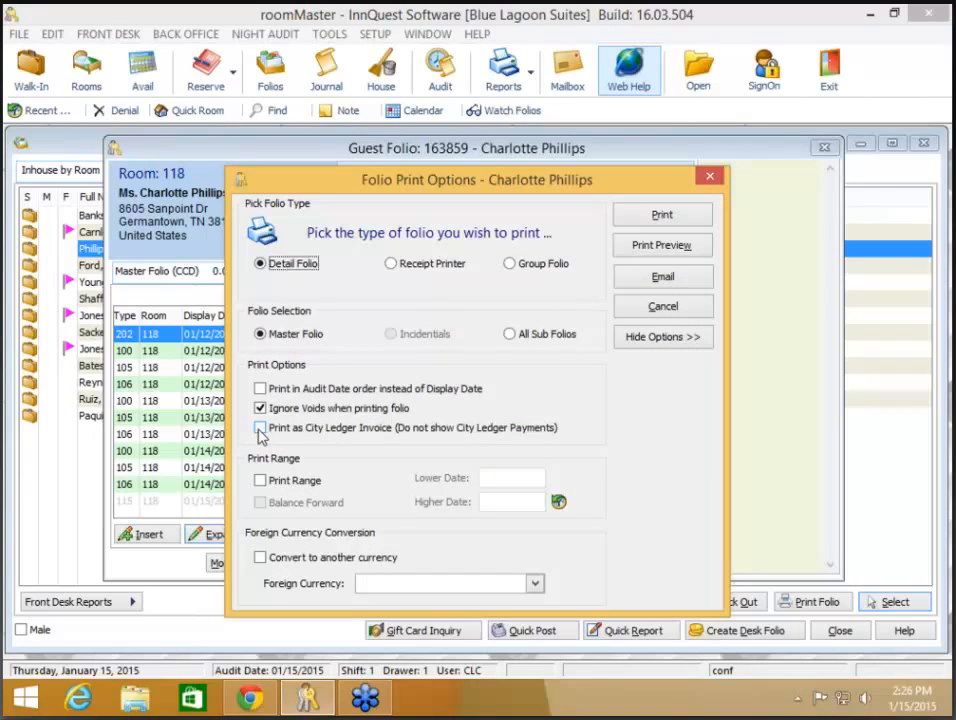
# - Preview room 118's folio as an XYC Corp city ledger invoice, close unprinted, and open Guest Record Properties
pyautogui.click(260, 430)
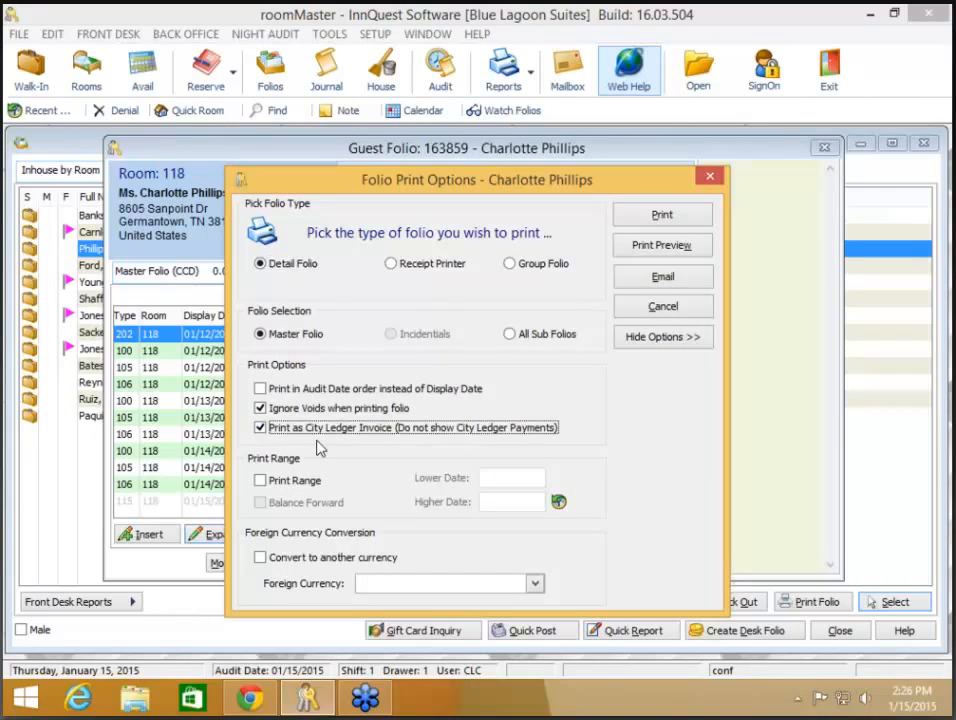
pyautogui.click(668, 246)
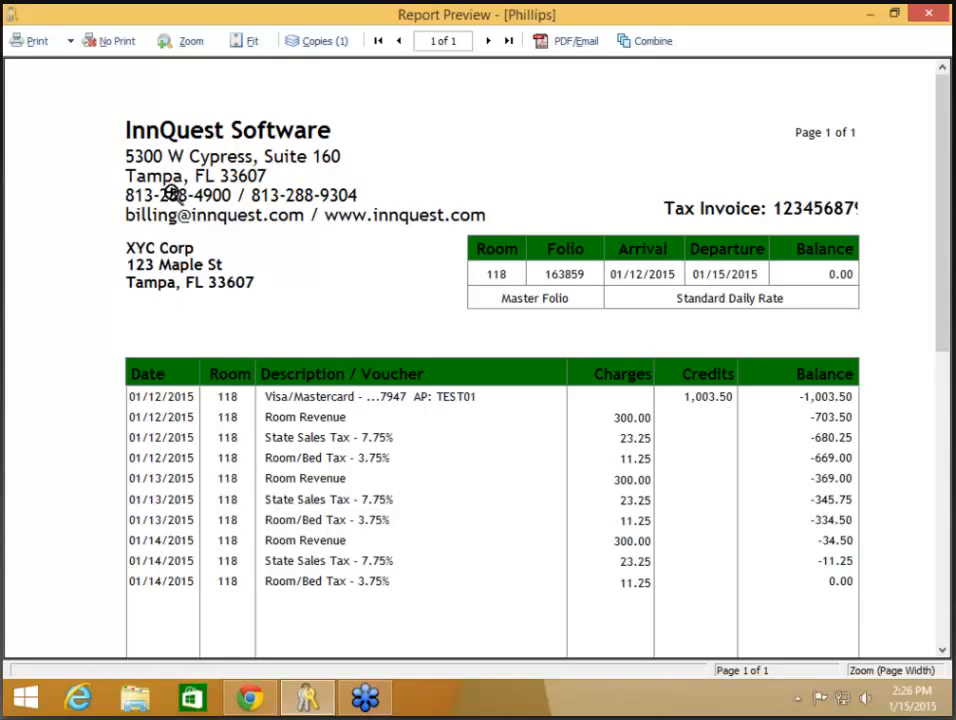
pyautogui.click(118, 46)
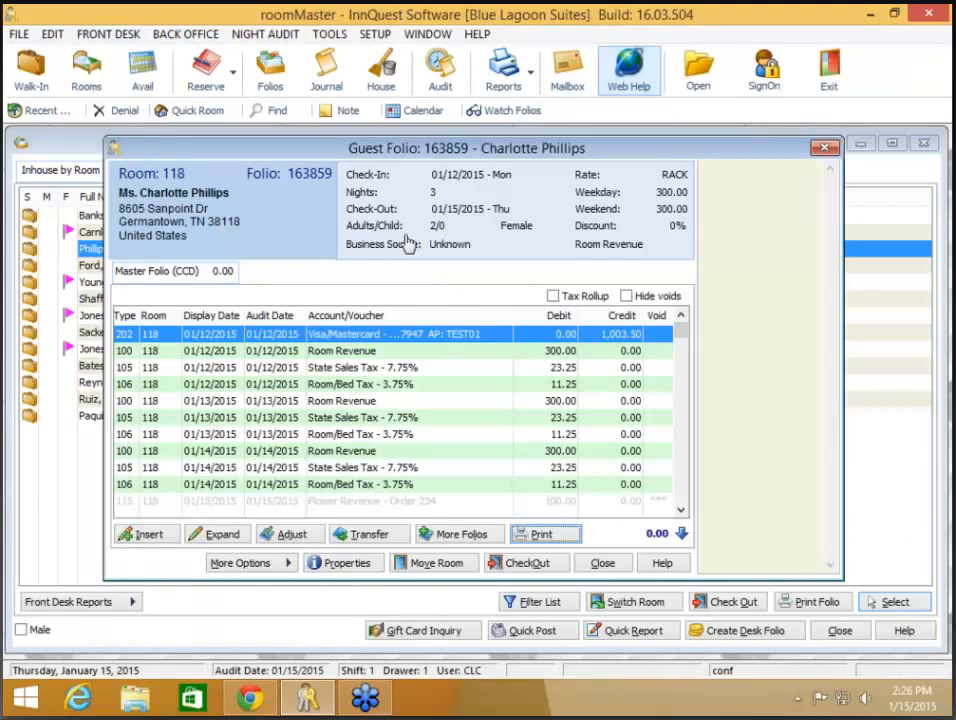
pyautogui.click(408, 242)
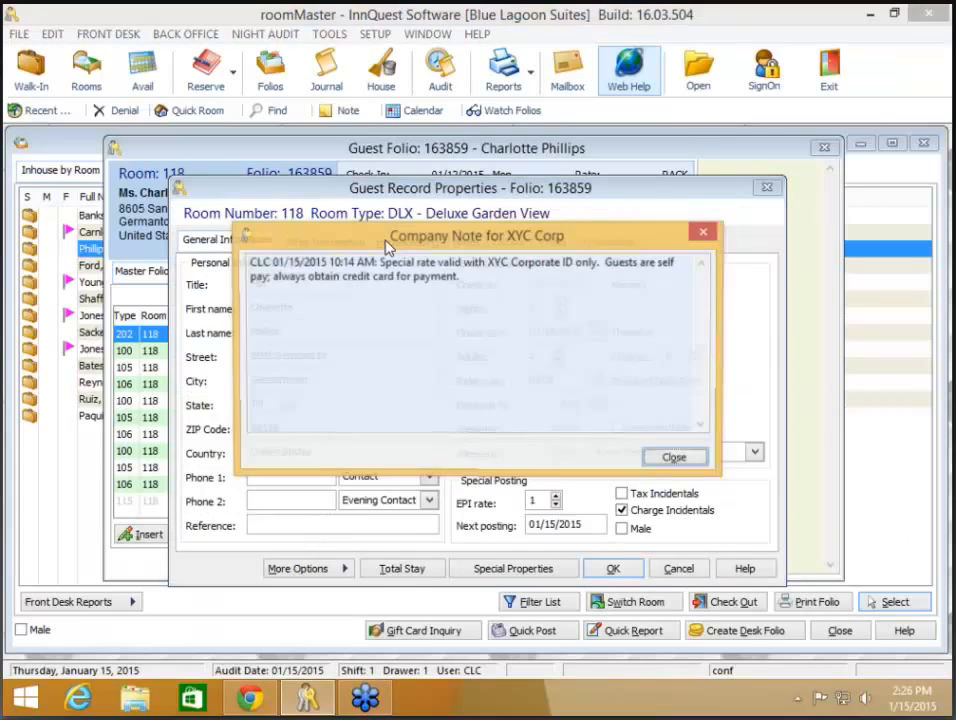
# - Check the guest's Other Information tab, then close the guest record, folio and Current Folios list
pyautogui.click(326, 243)
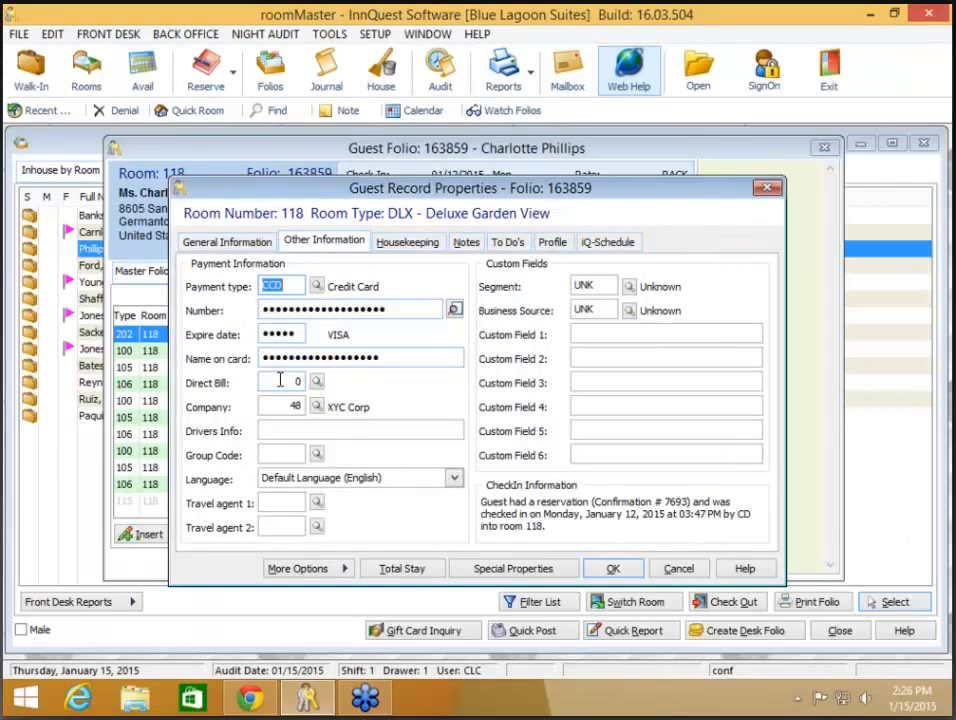
pyautogui.click(680, 571)
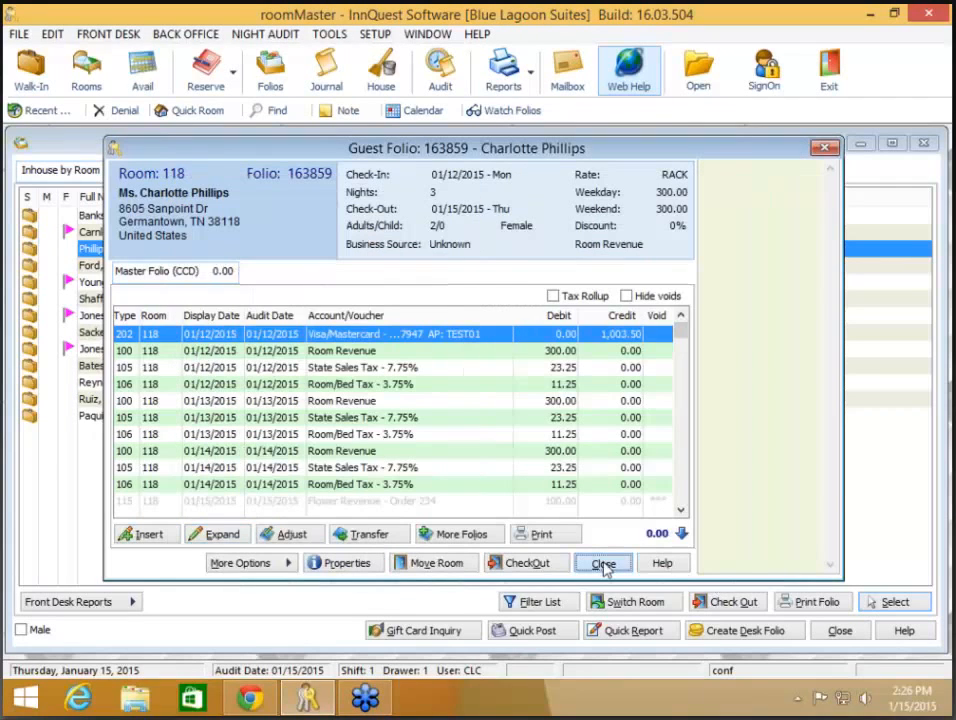
pyautogui.click(604, 564)
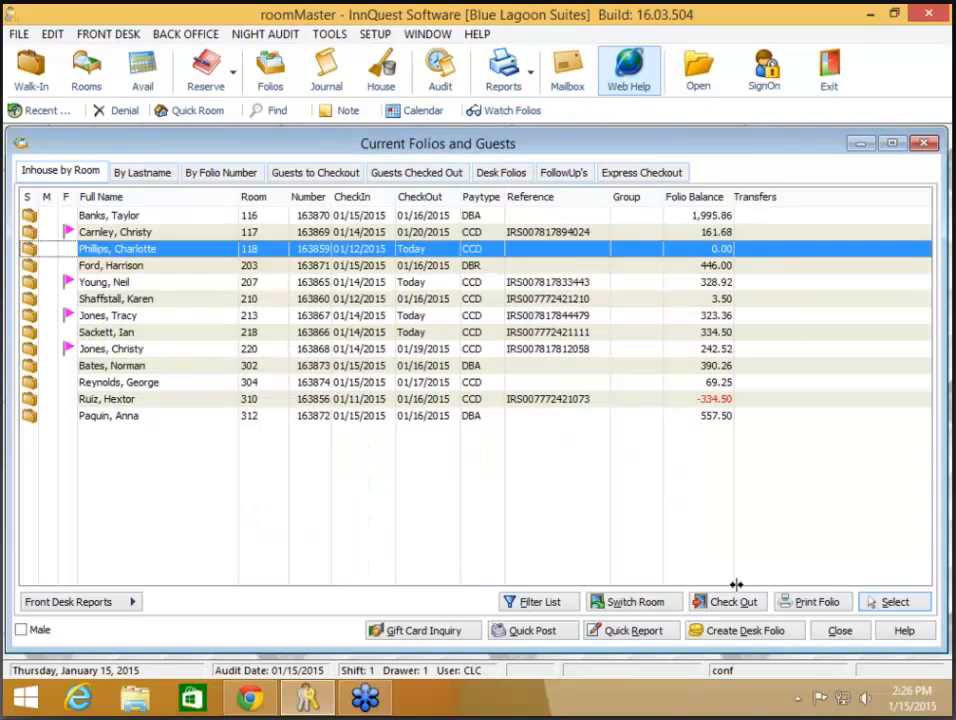
pyautogui.click(840, 631)
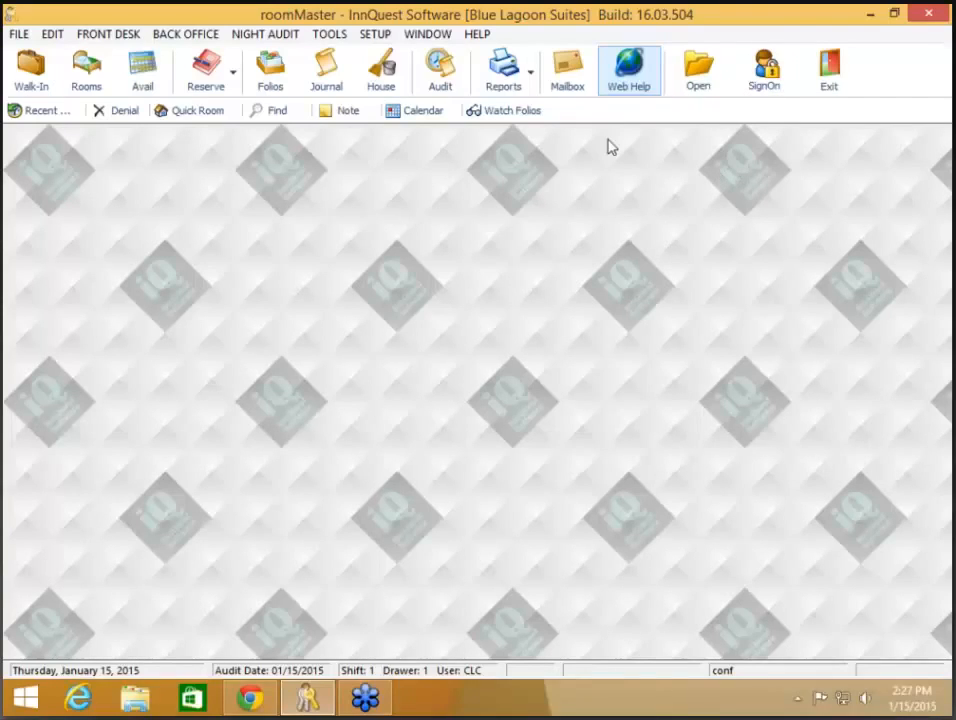
# - Open Advanced Options and Settings via SETUP > Configuration > System
pyautogui.click(381, 41)
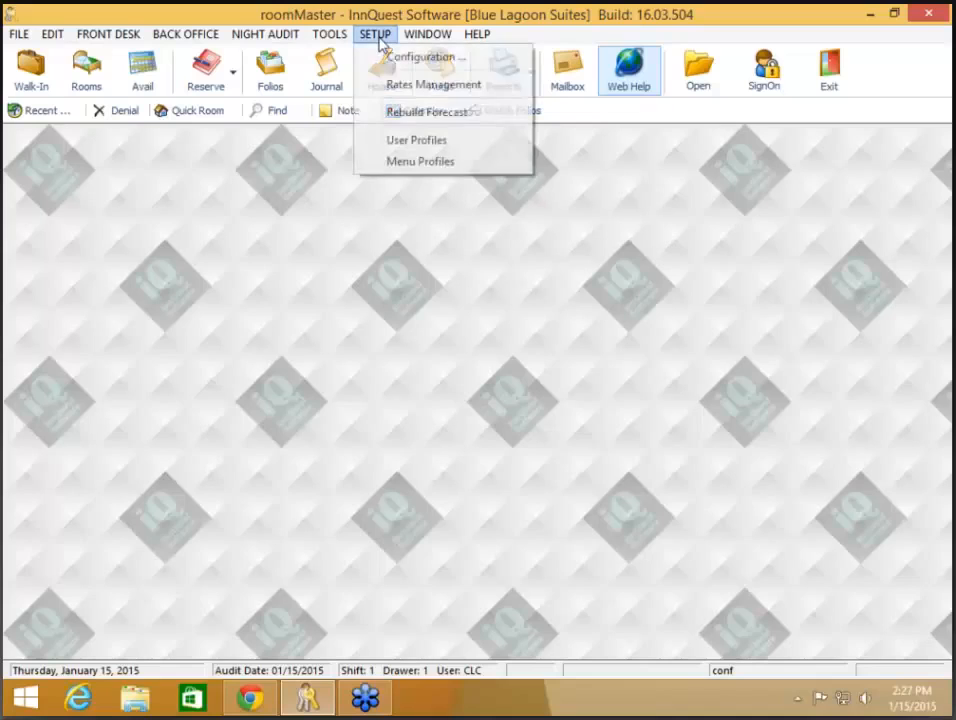
pyautogui.click(389, 66)
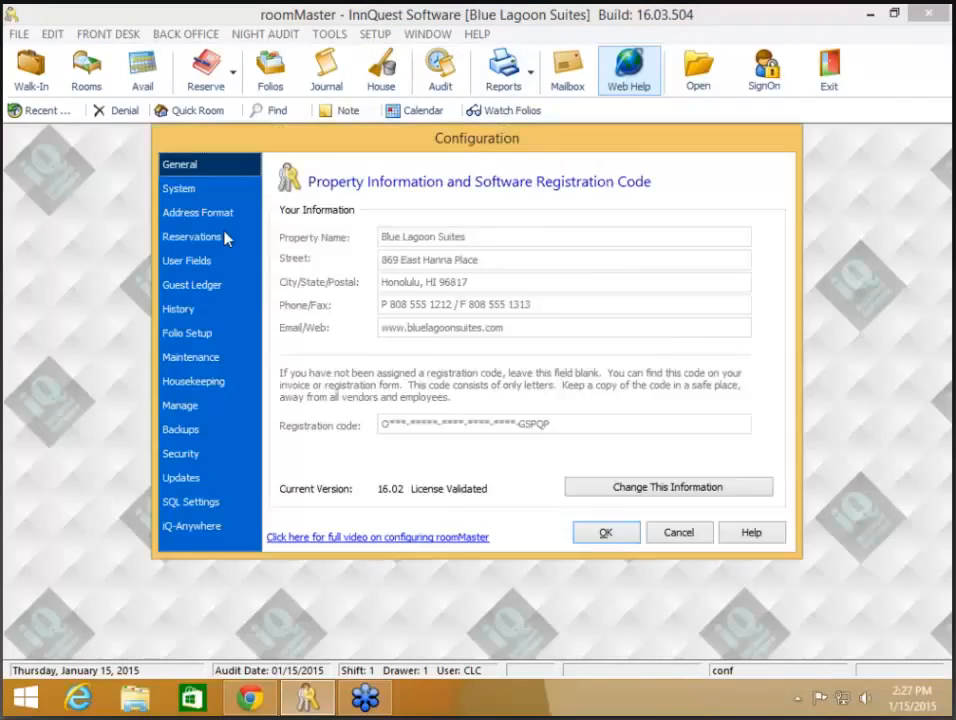
pyautogui.click(185, 188)
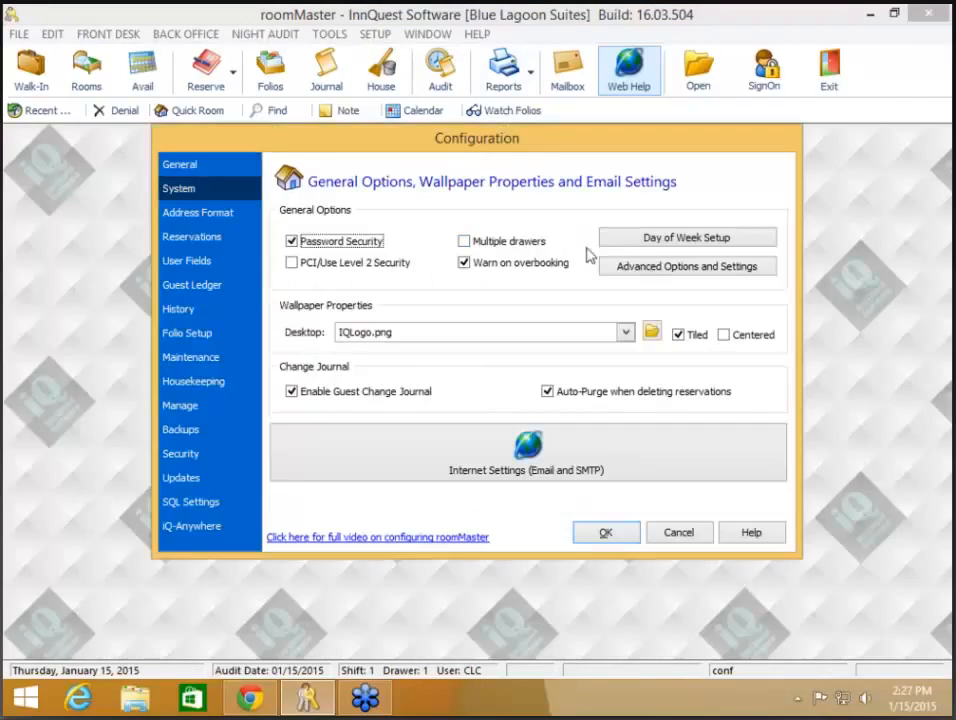
pyautogui.click(646, 267)
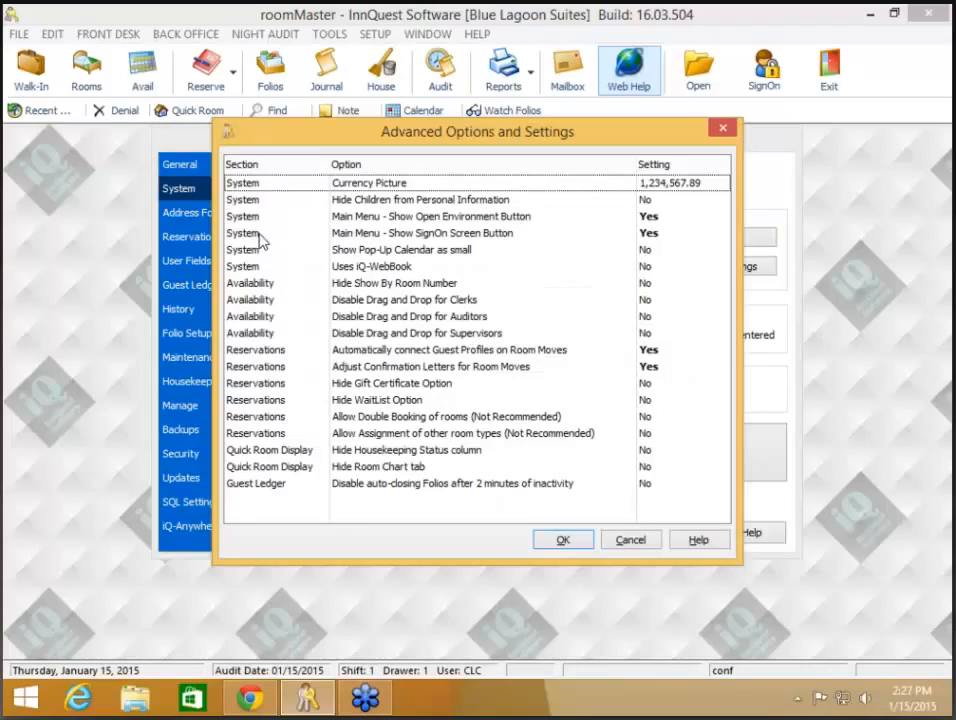
# - Leave Show SignOn Screen and Show Open Environment at Yes, then OK the settings and Configuration
pyautogui.click(455, 233)
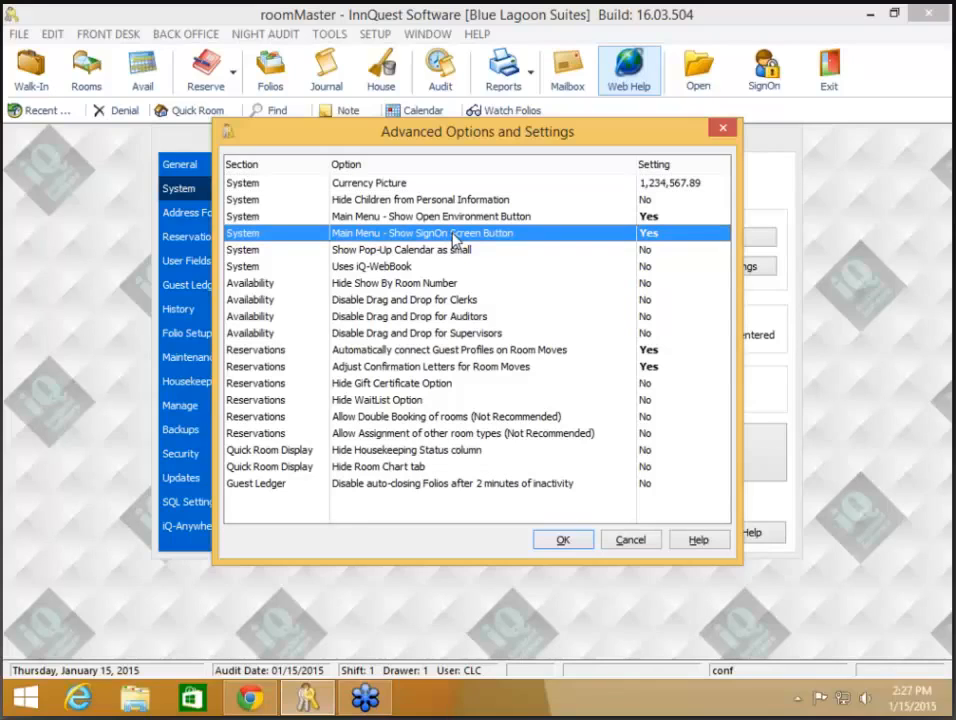
pyautogui.click(462, 216)
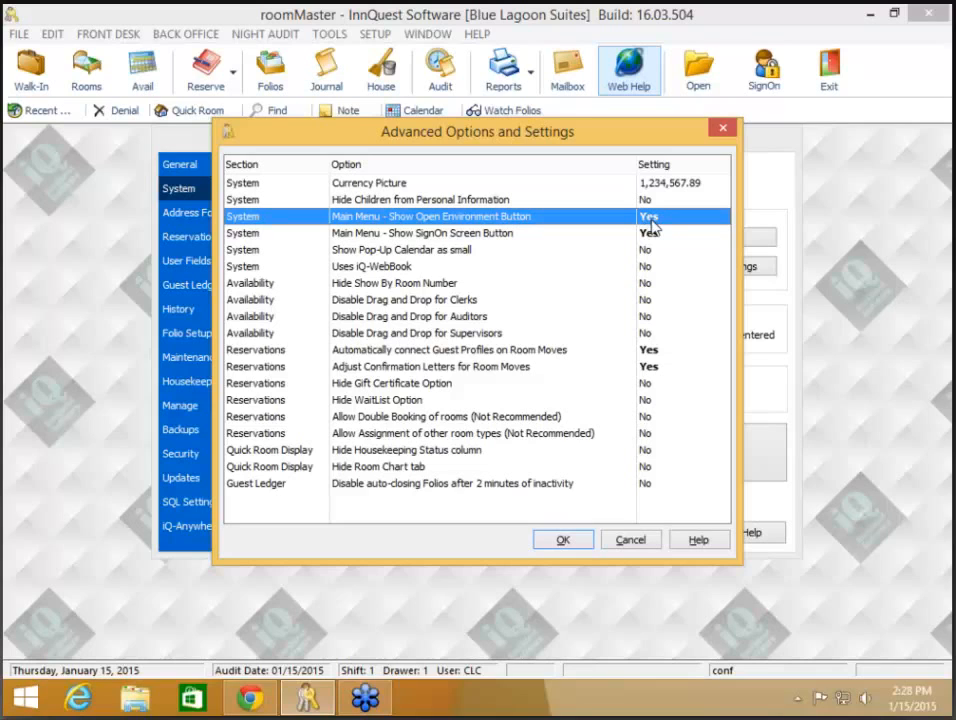
pyautogui.click(573, 549)
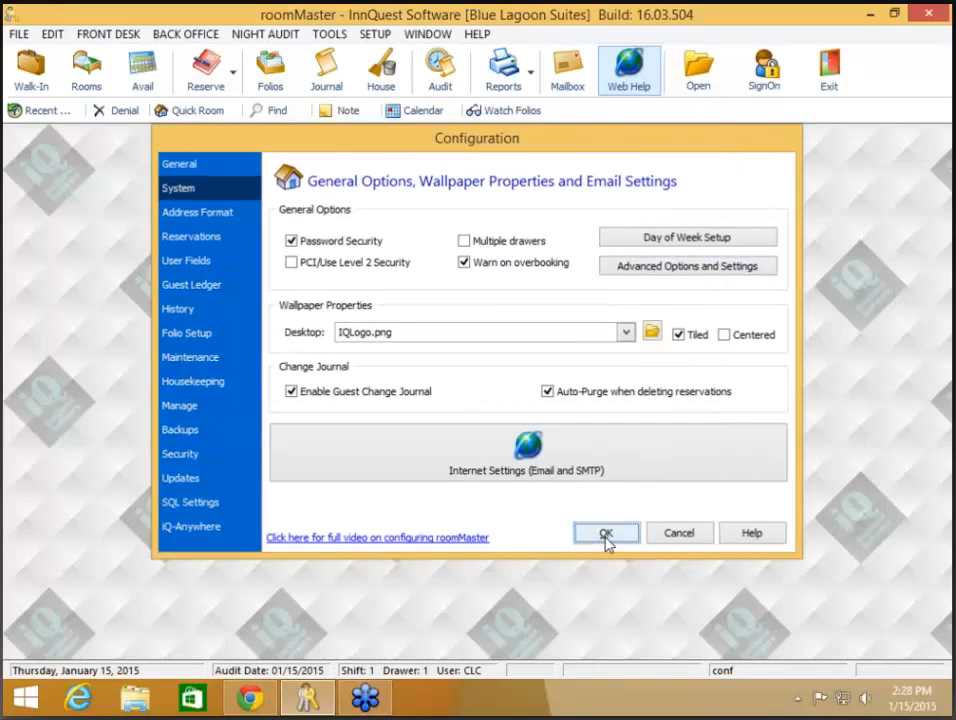
pyautogui.click(606, 534)
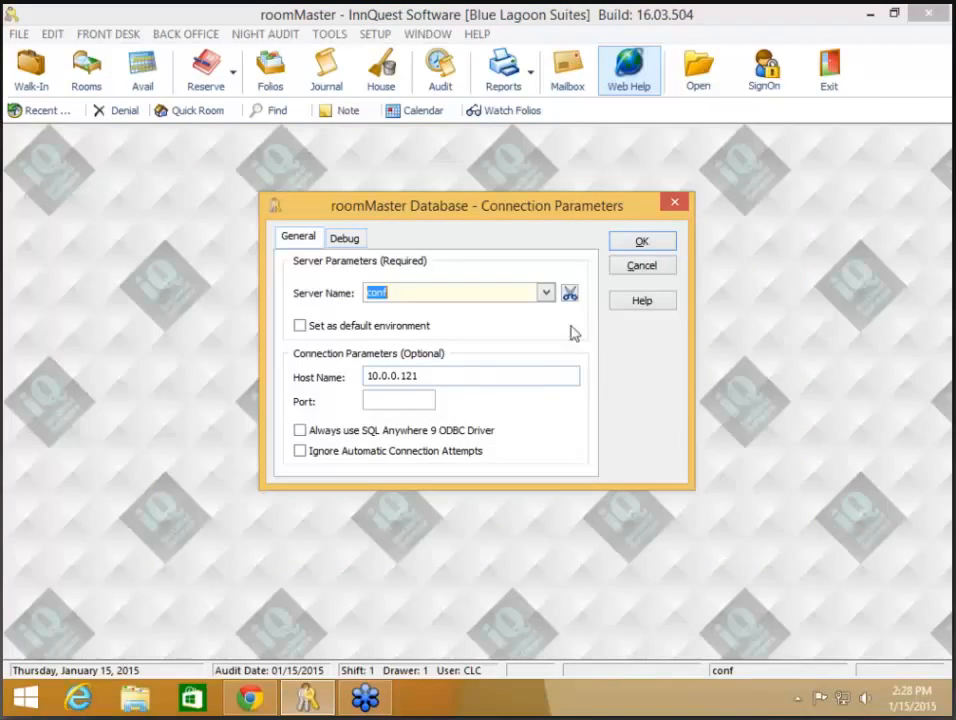
pyautogui.click(645, 270)
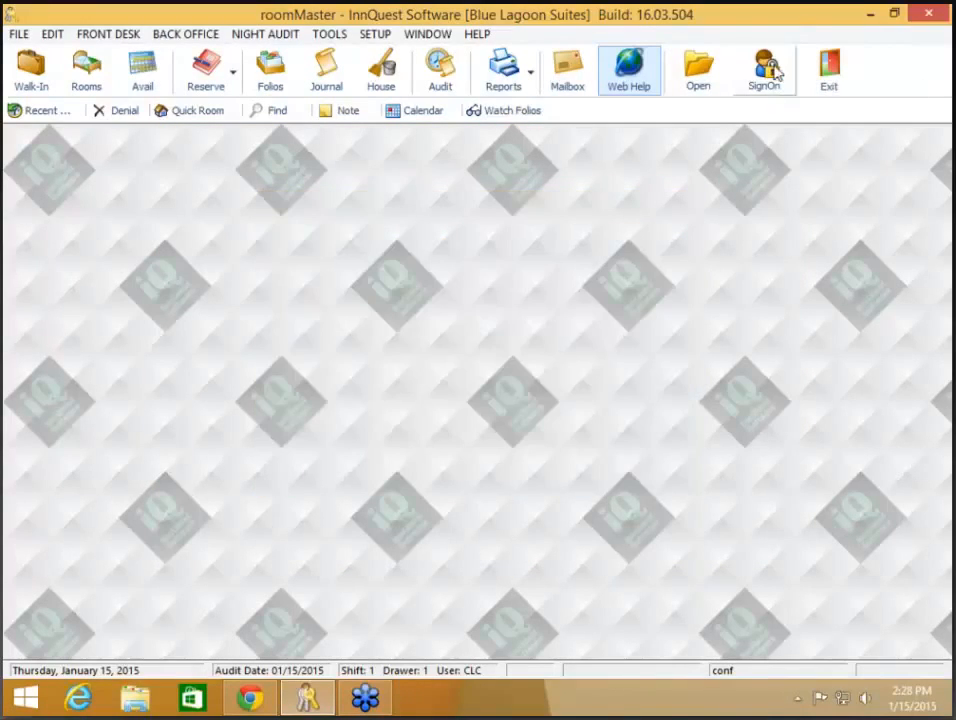
pyautogui.click(772, 66)
pyautogui.write('CLC')
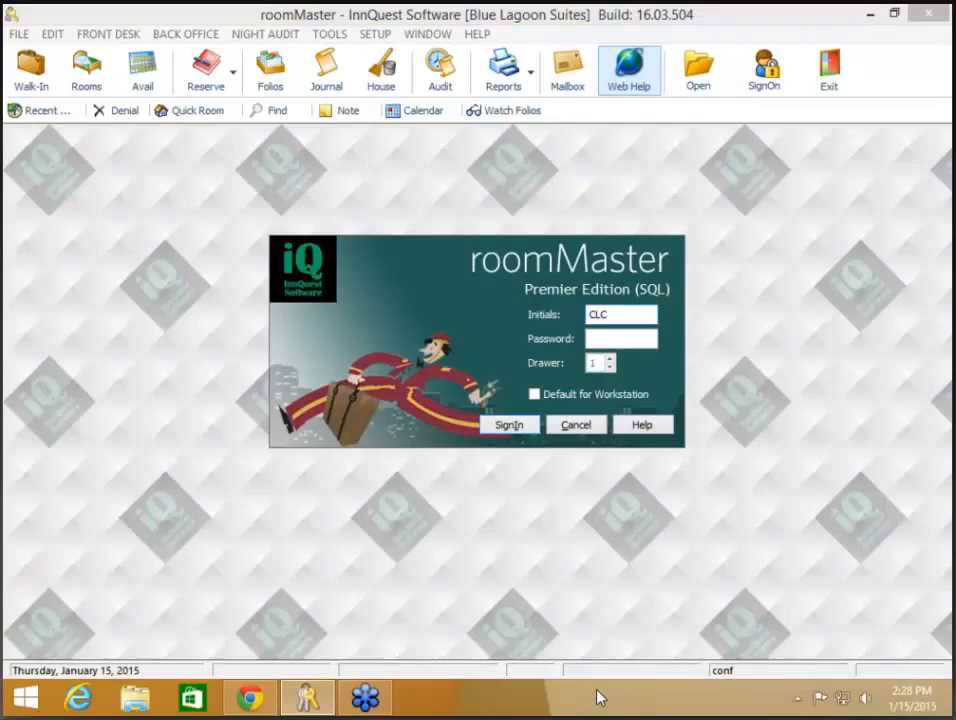
pyautogui.press('Tab')
pyautogui.write('******')
pyautogui.press('Return')
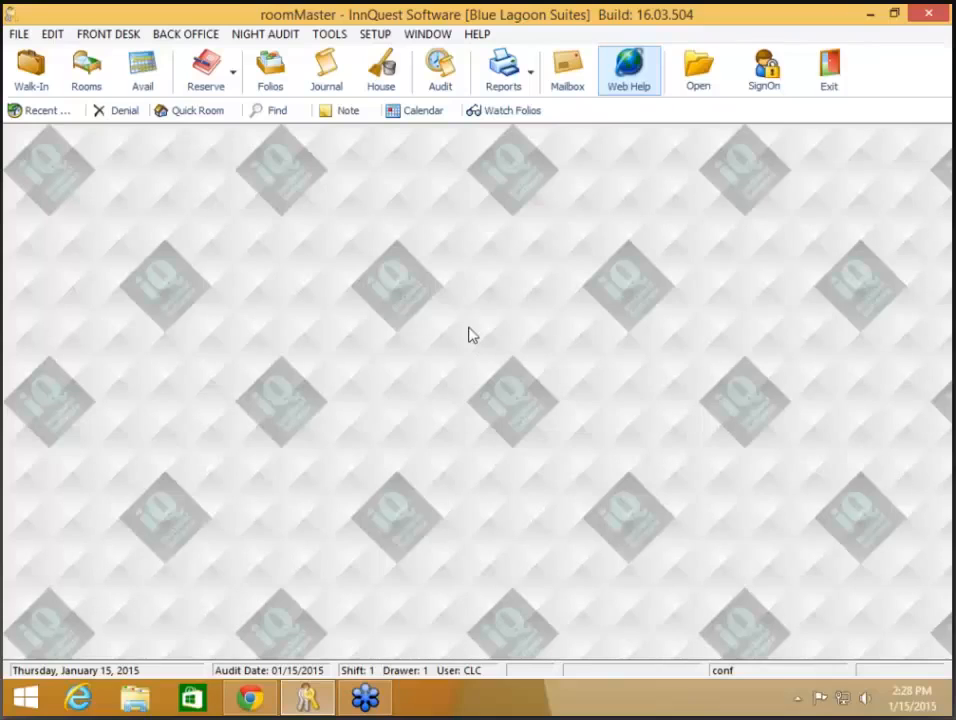
pyautogui.rightClick(441, 279)
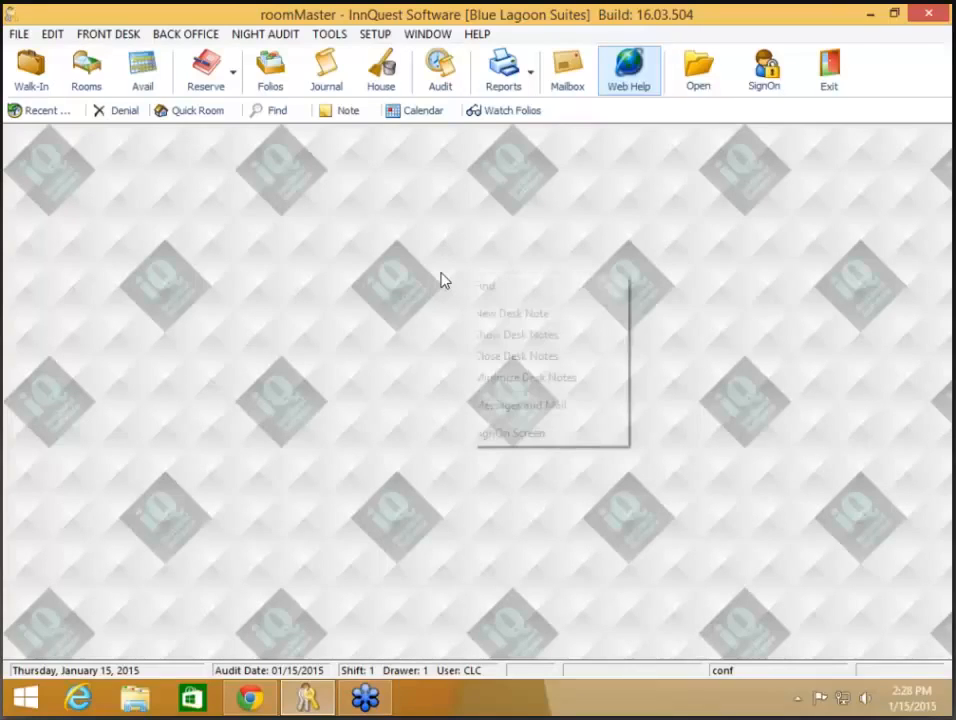
pyautogui.click(535, 440)
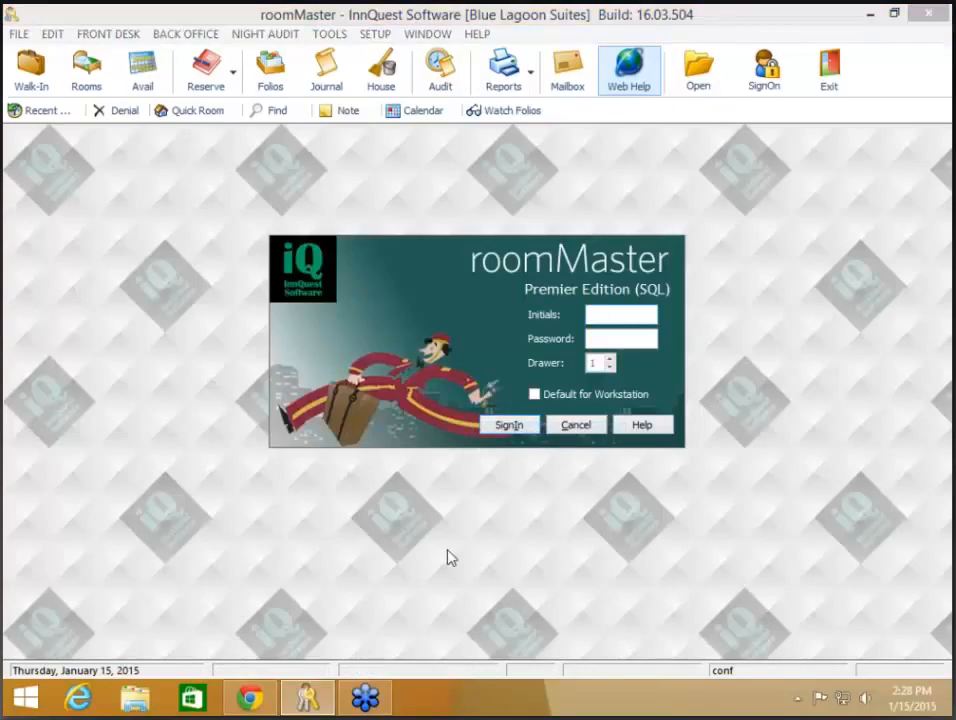
pyautogui.write('CLC')
pyautogui.press('Tab')
pyautogui.write('*****')
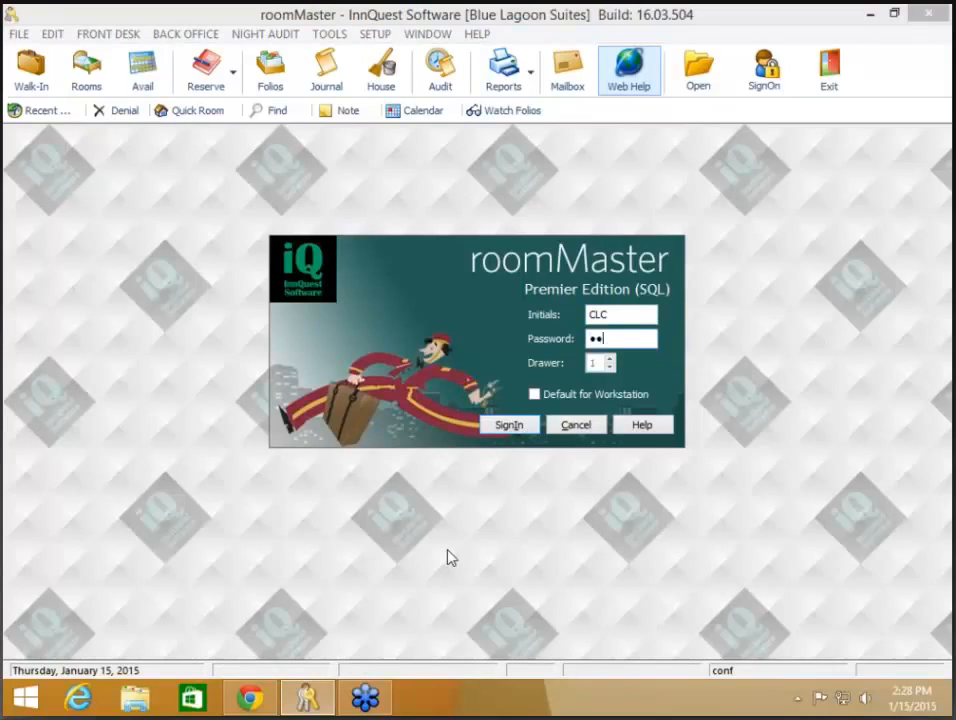
pyautogui.write('**')
pyautogui.press('Return')
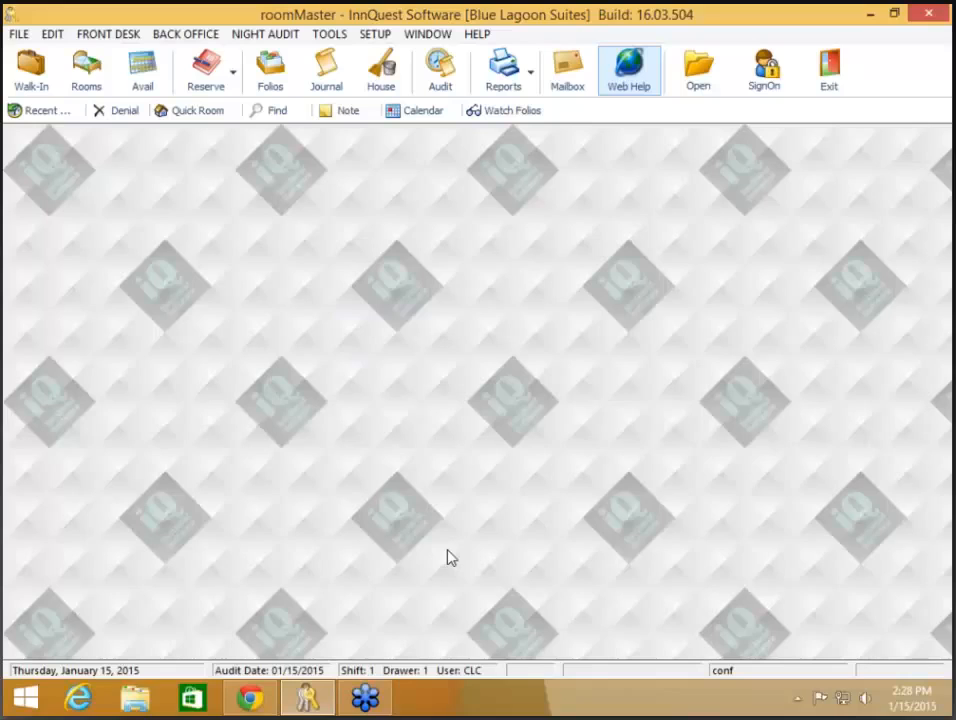
# - Open the Housekeeping window listing room numbers with their statuses
pyautogui.click(12, 36)
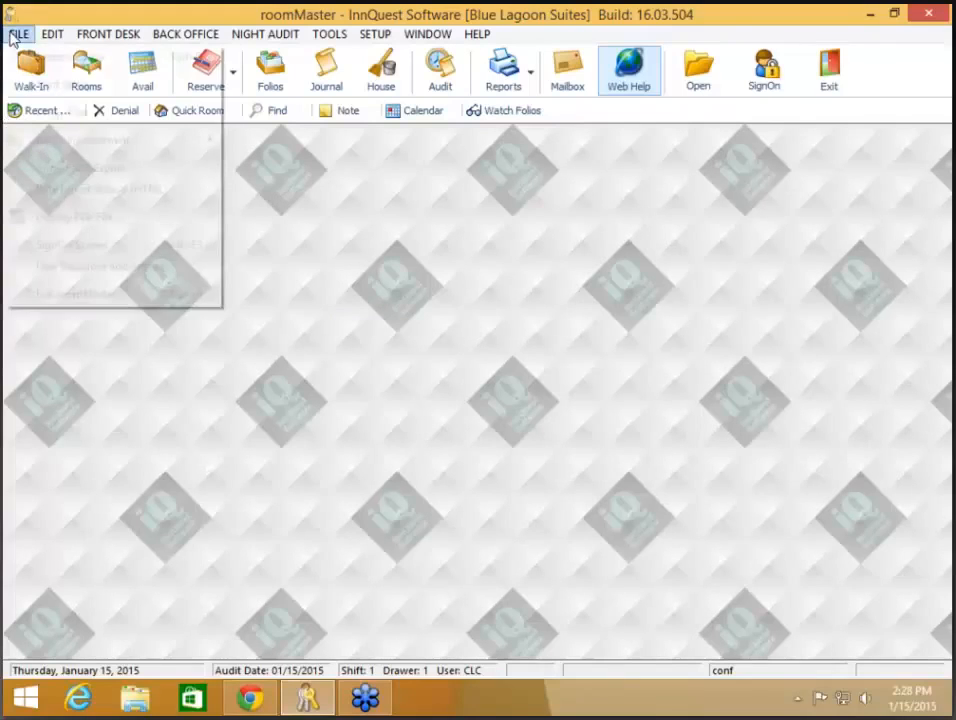
pyautogui.click(448, 458)
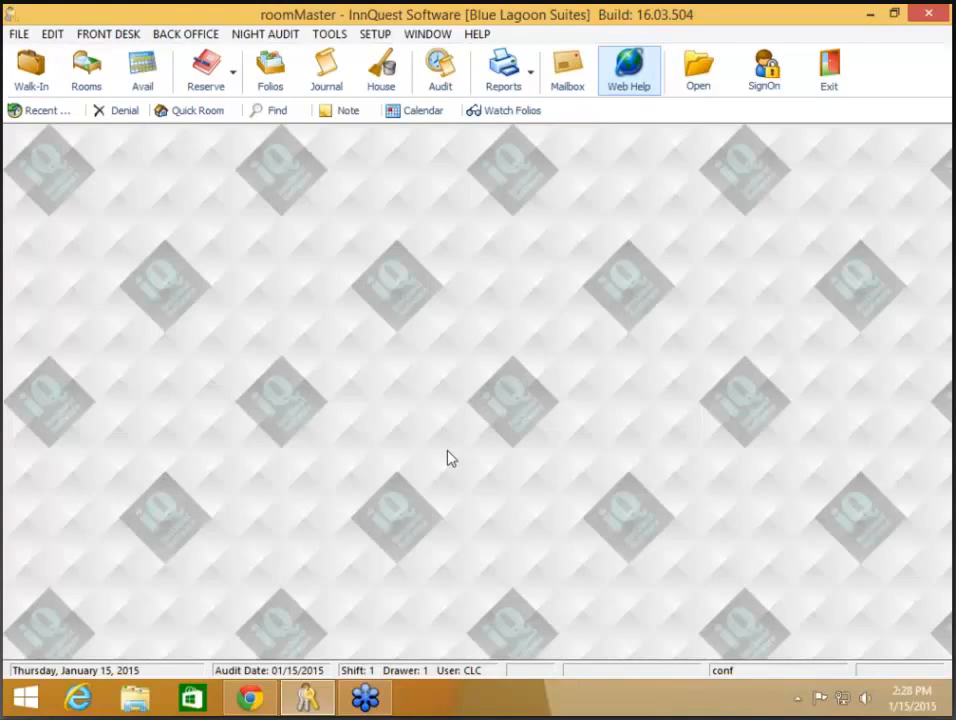
pyautogui.click(383, 68)
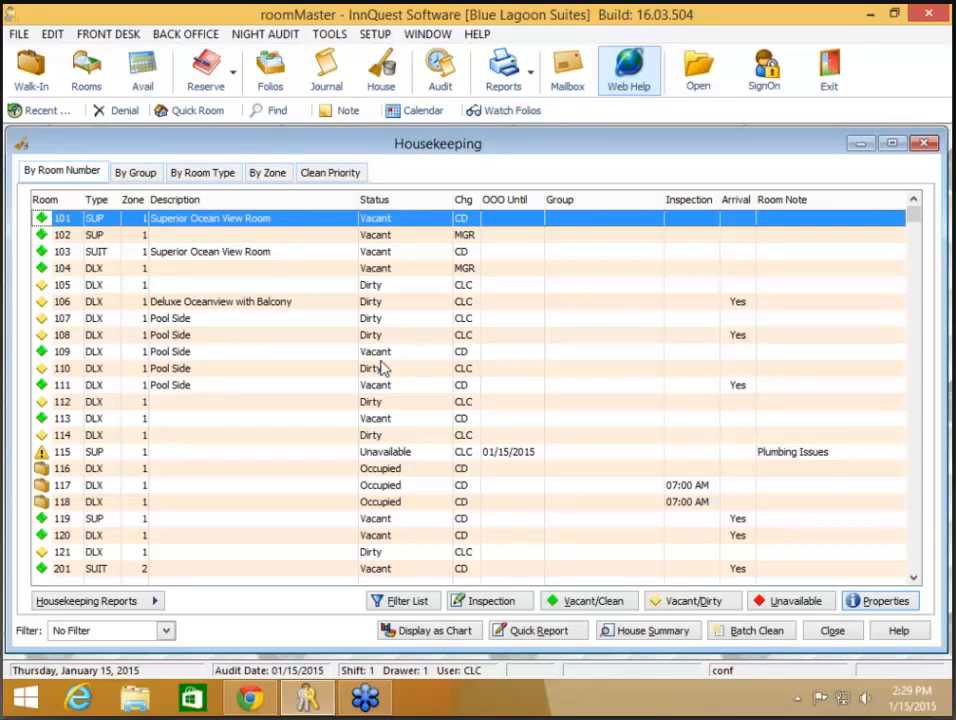
pyautogui.press('XF86AudioLowerVolume')
# - Open Custom Associates Report, view and close Setup by Group, then open Setup by Assignment
pyautogui.click(148, 604)
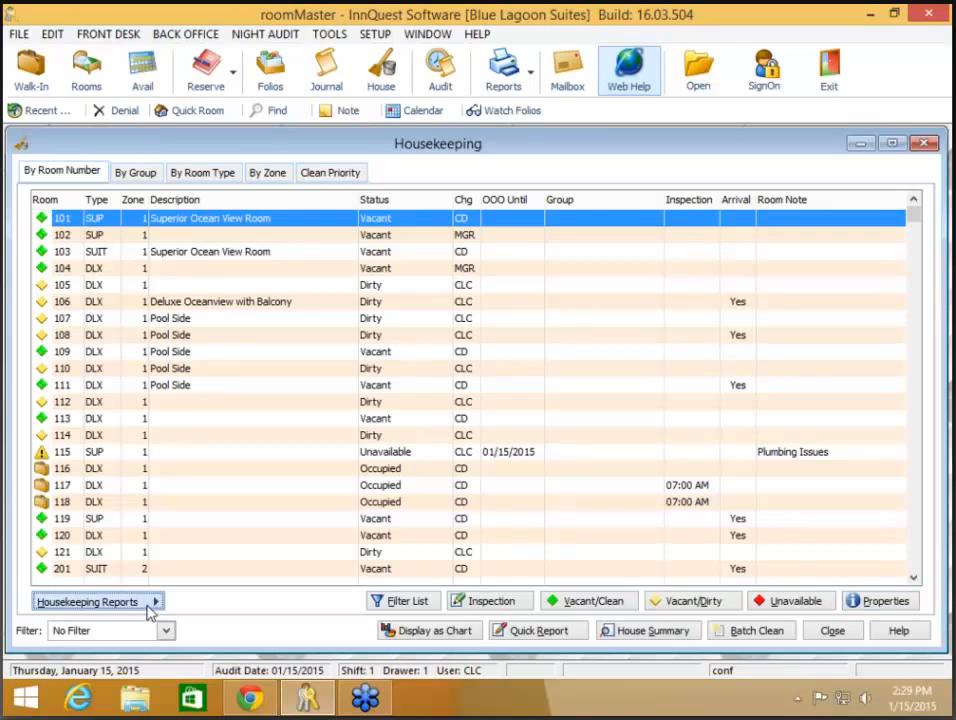
pyautogui.click(208, 530)
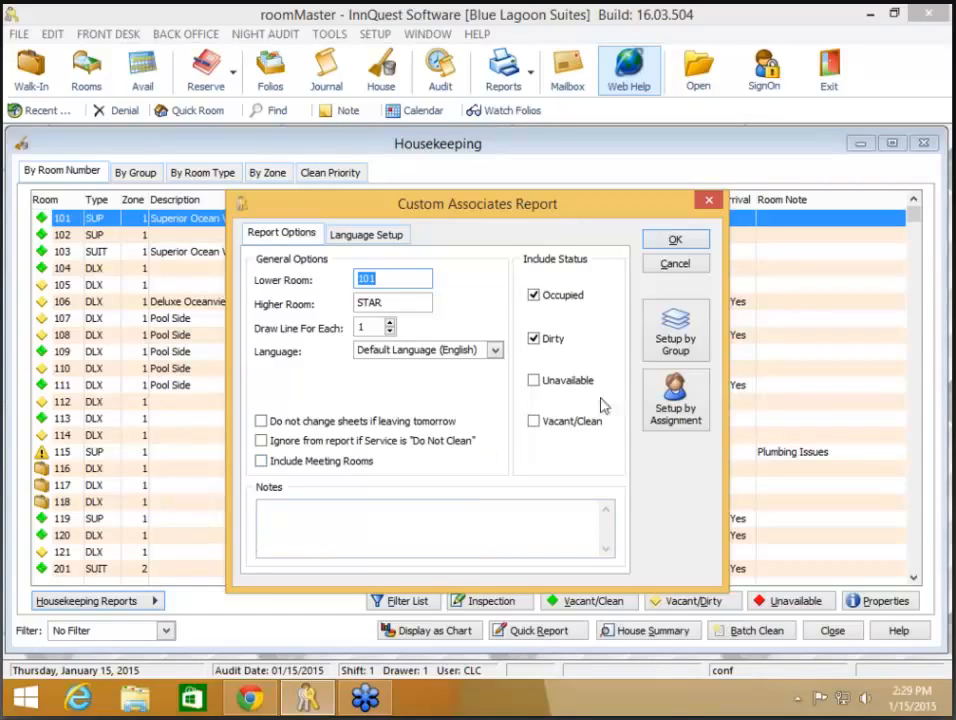
pyautogui.click(685, 356)
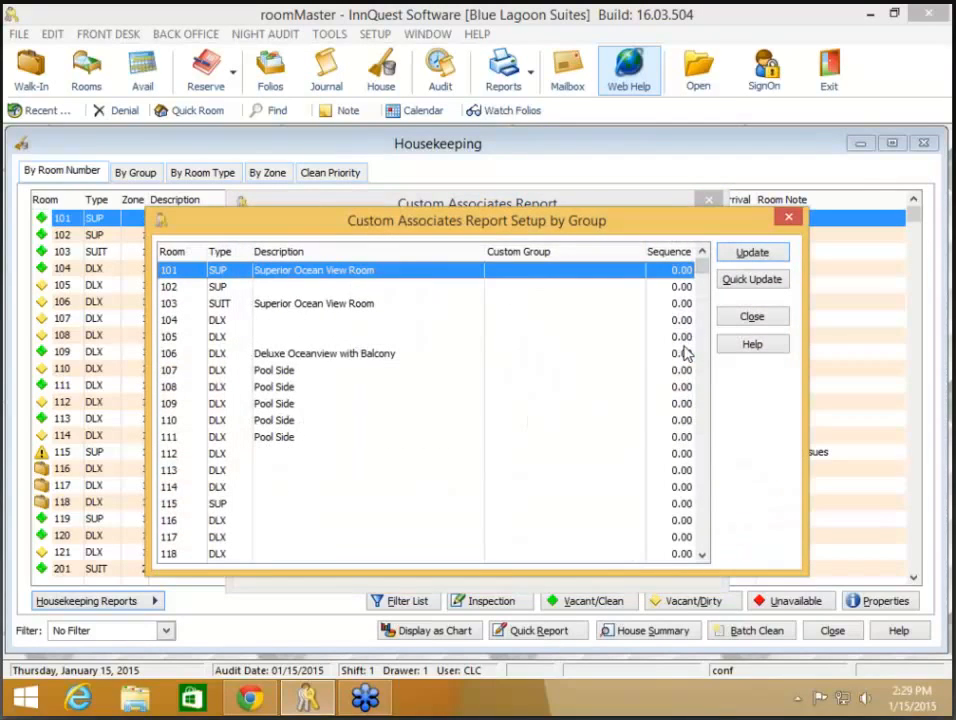
pyautogui.click(768, 320)
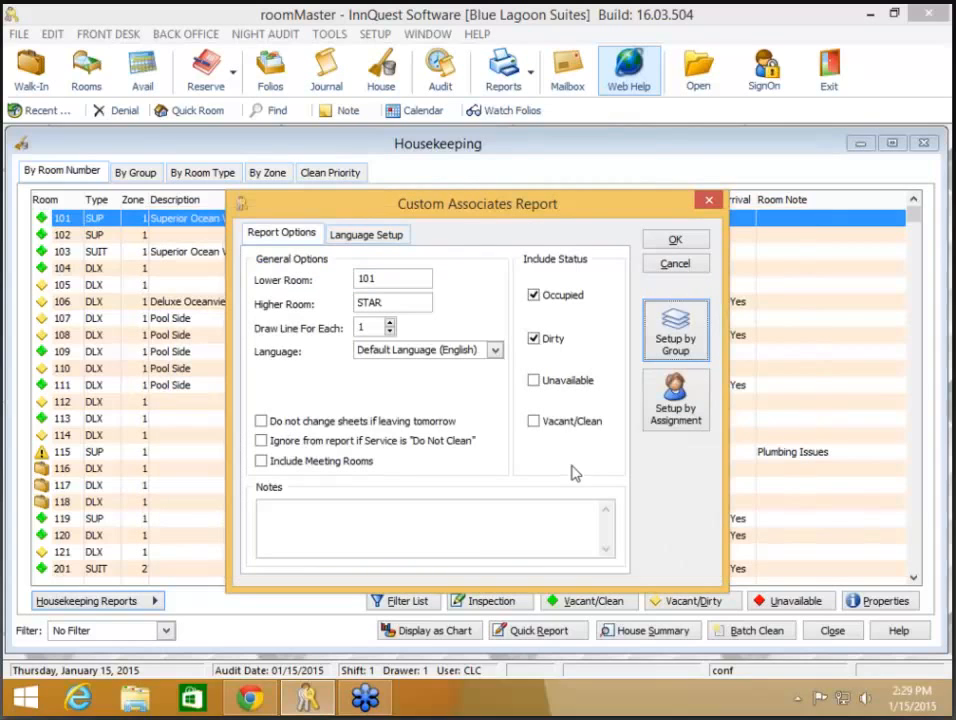
pyautogui.click(678, 420)
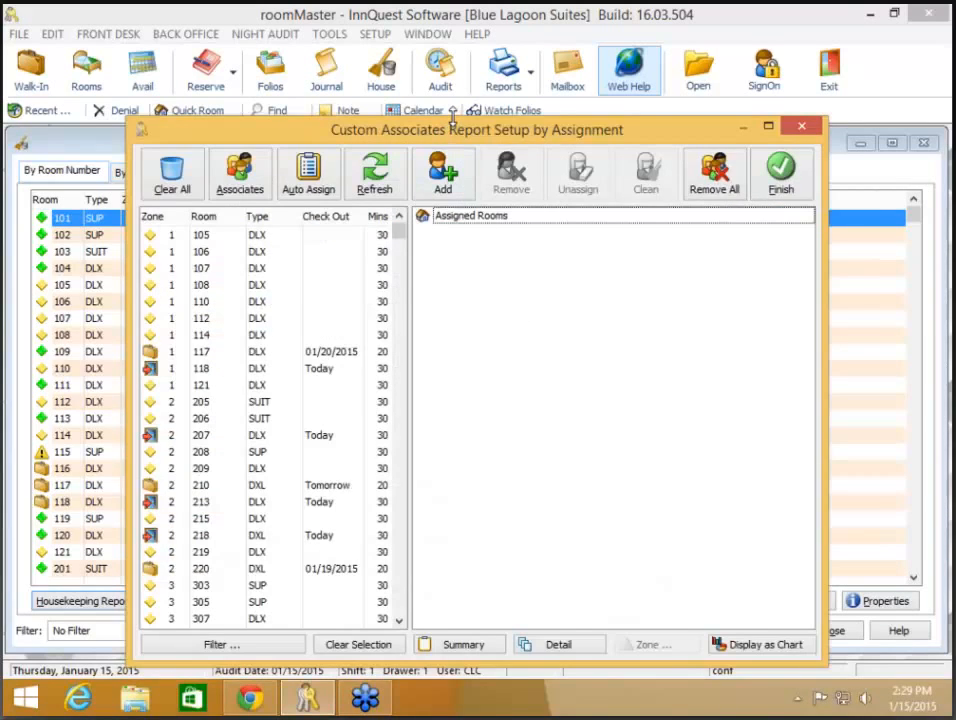
# - Make the Setup by Assignment window taller and wider, then show the Housekeeping Associates list
pyautogui.moveTo(452, 118); pyautogui.dragTo(452, 24)
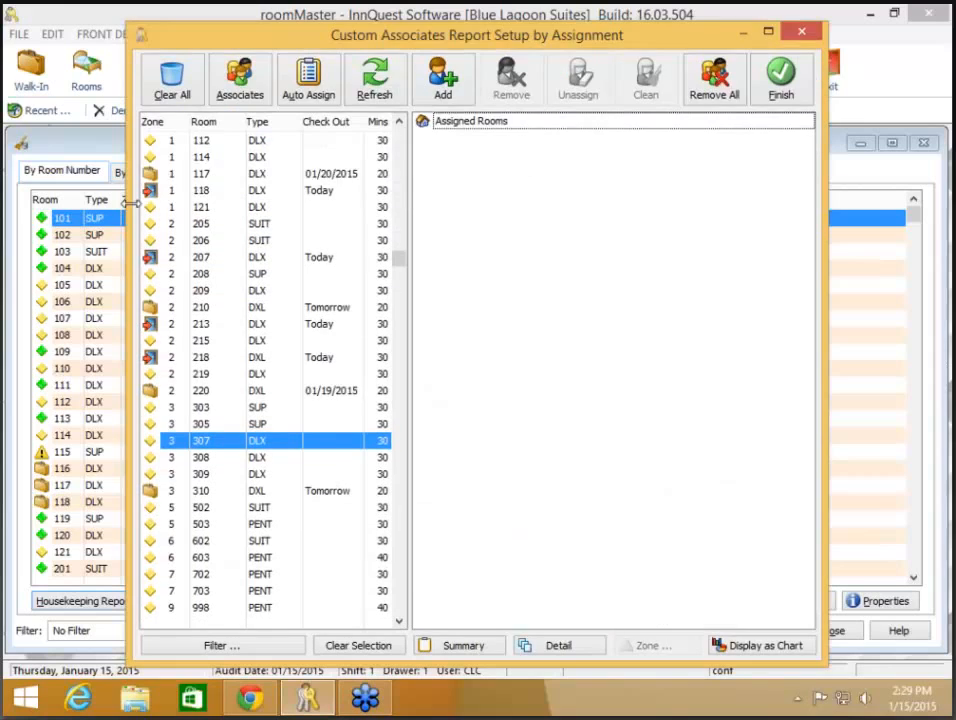
pyautogui.moveTo(130, 203); pyautogui.dragTo(30, 205)
pyautogui.moveTo(822, 290); pyautogui.dragTo(924, 289)
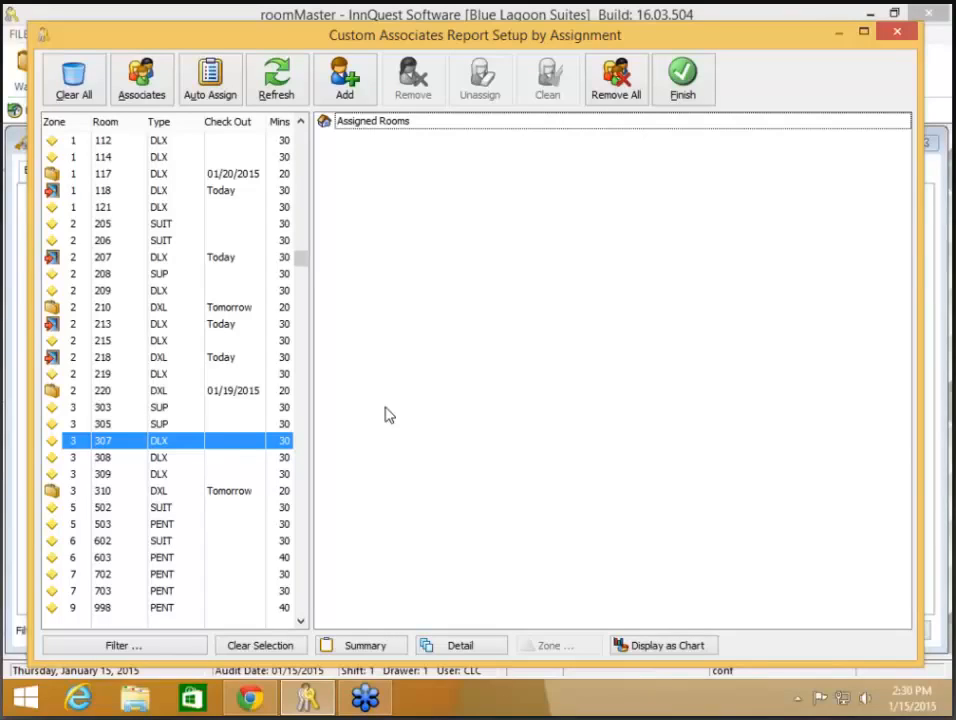
pyautogui.press('XF86AudioLowerVolume')
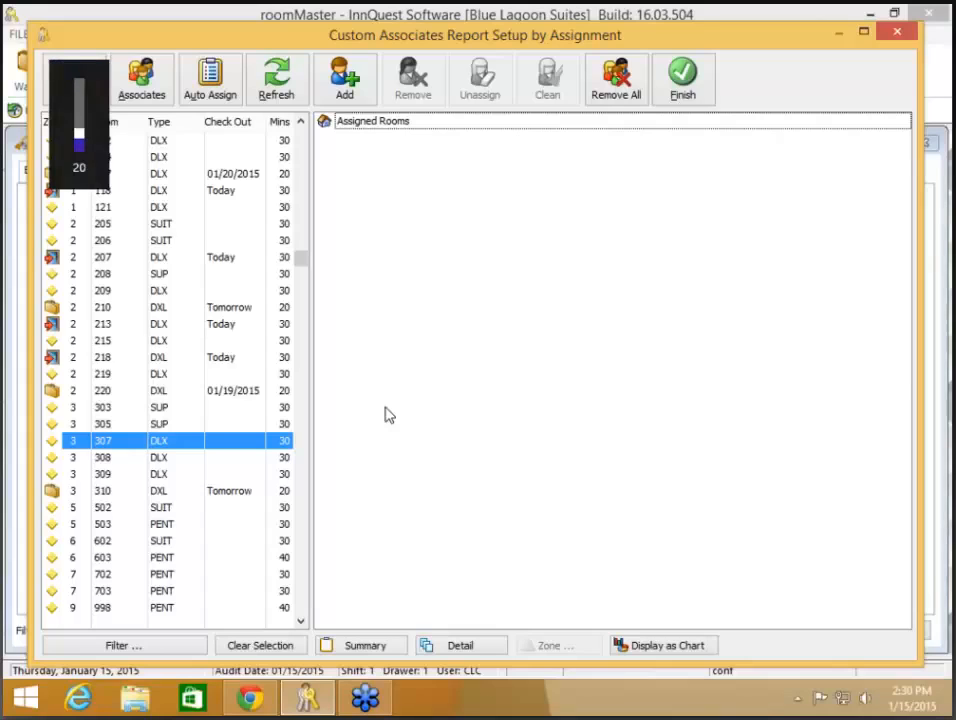
pyautogui.click(142, 78)
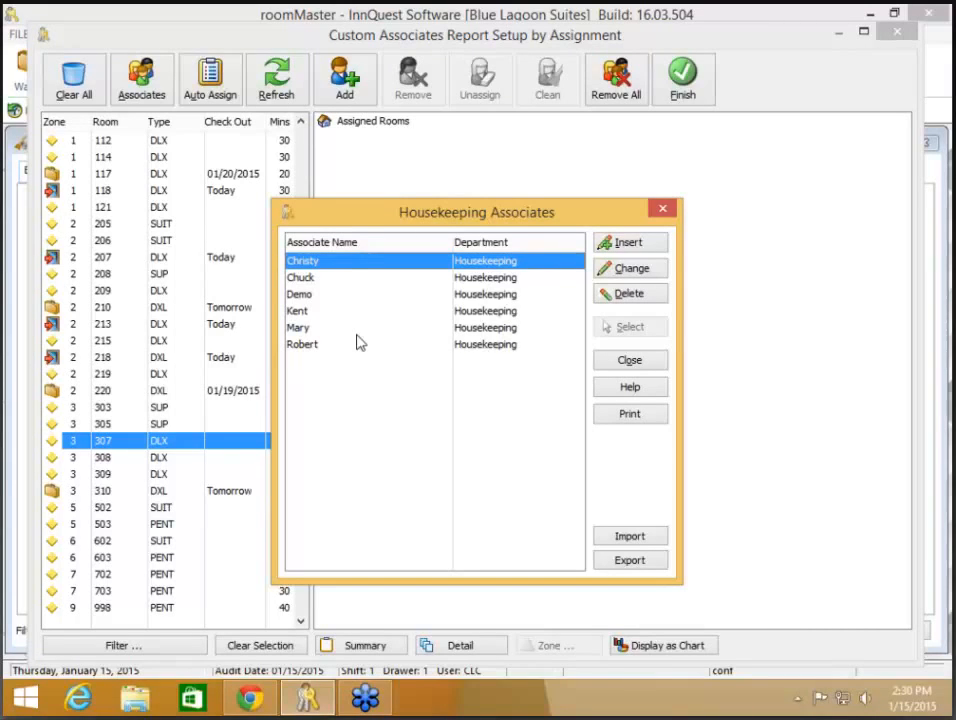
# - Insert a new associate with the associate's name, department Housekeeping and sign-on initials
pyautogui.click(641, 243)
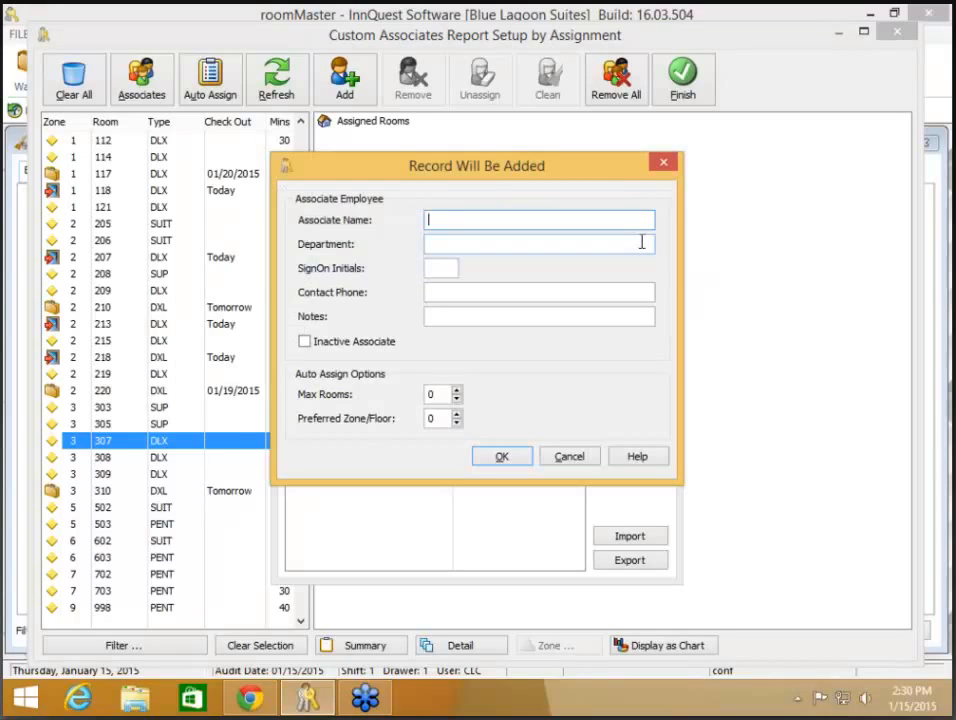
pyautogui.write('Dale')
pyautogui.press('Tab')
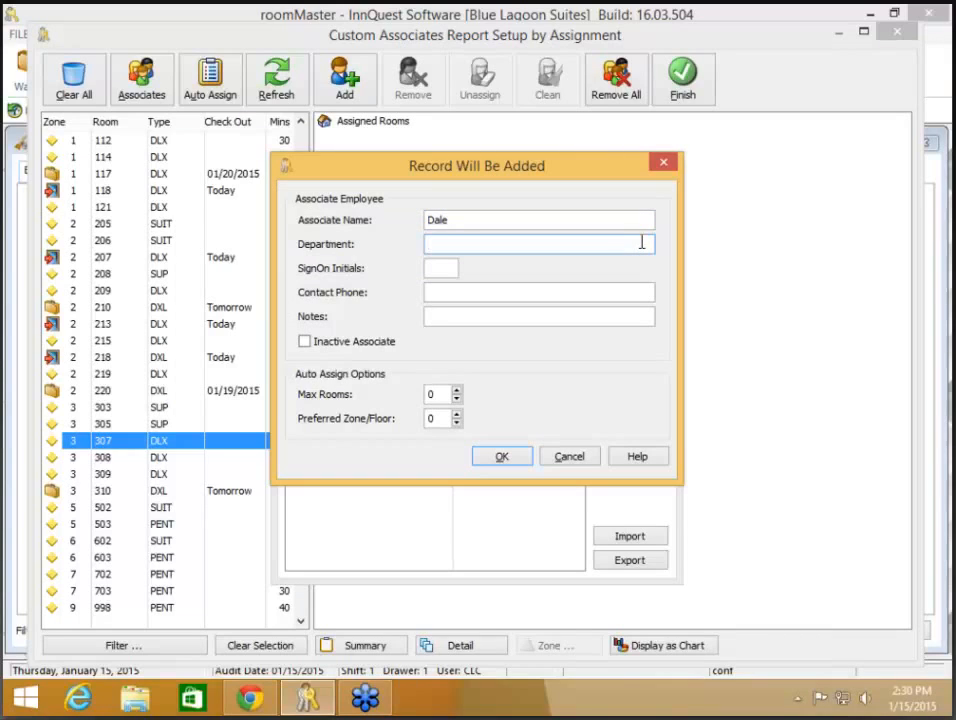
pyautogui.write('Housekeeping')
pyautogui.press('Tab')
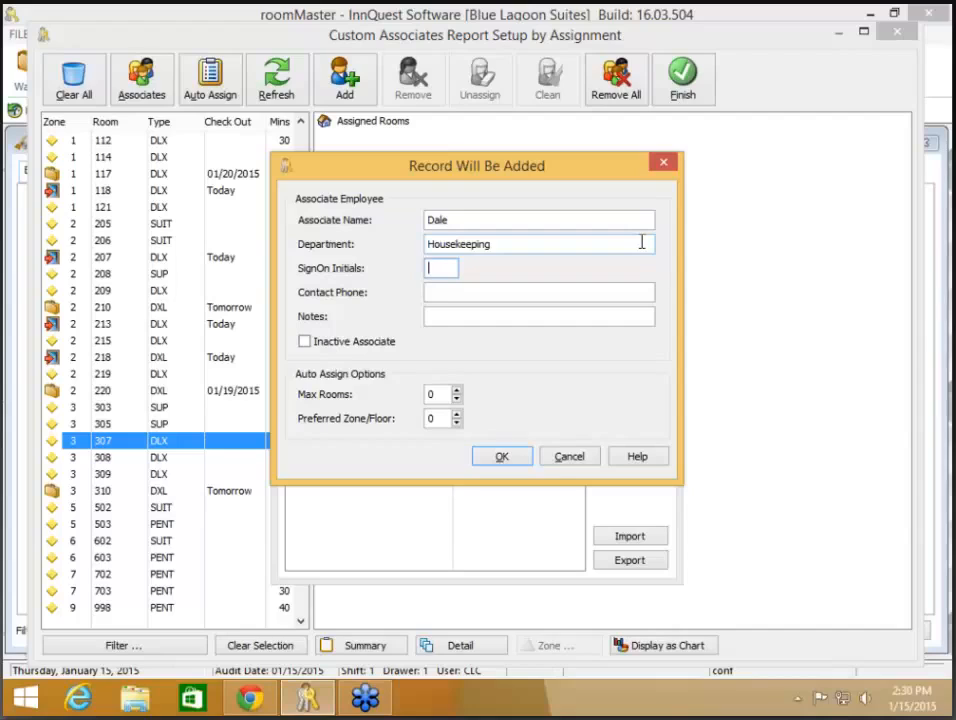
pyautogui.write('DT')
# - Give the associate notes 'Lower Floors', Max Rooms 10 and Preferred Zone 1, and save
pyautogui.click(599, 292)
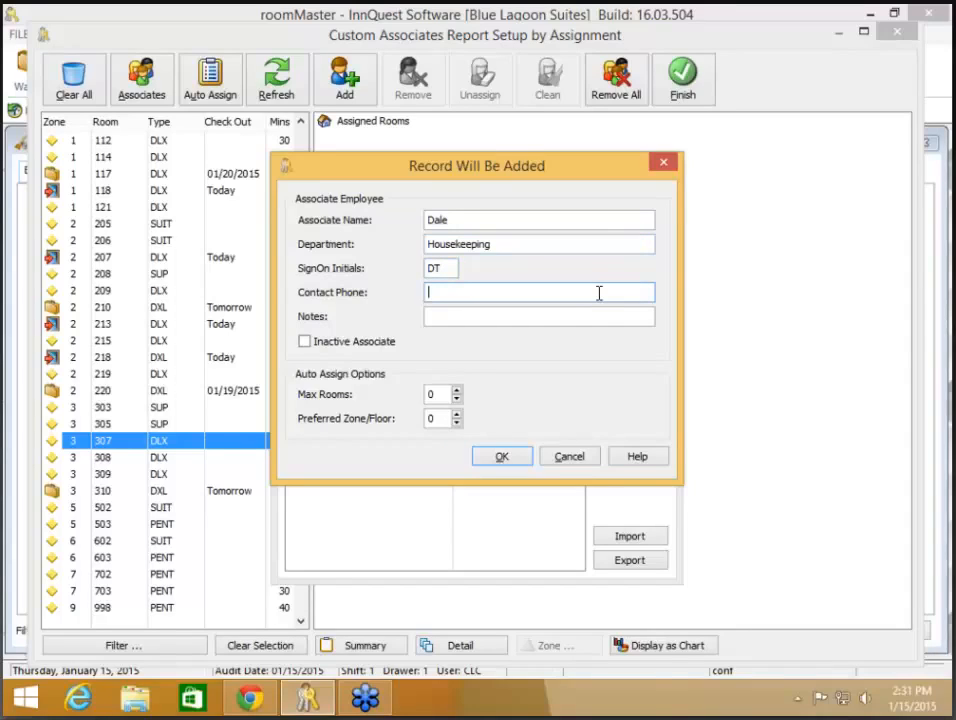
pyautogui.click(600, 316)
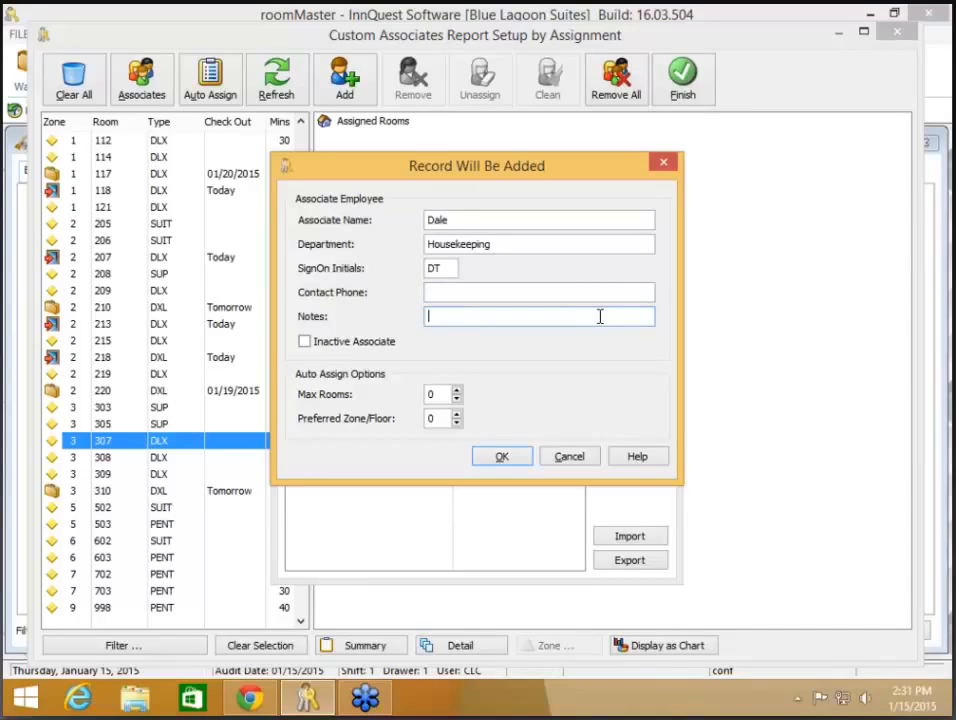
pyautogui.write('Lower Floors')
pyautogui.press('Tab')
pyautogui.press('Tab')
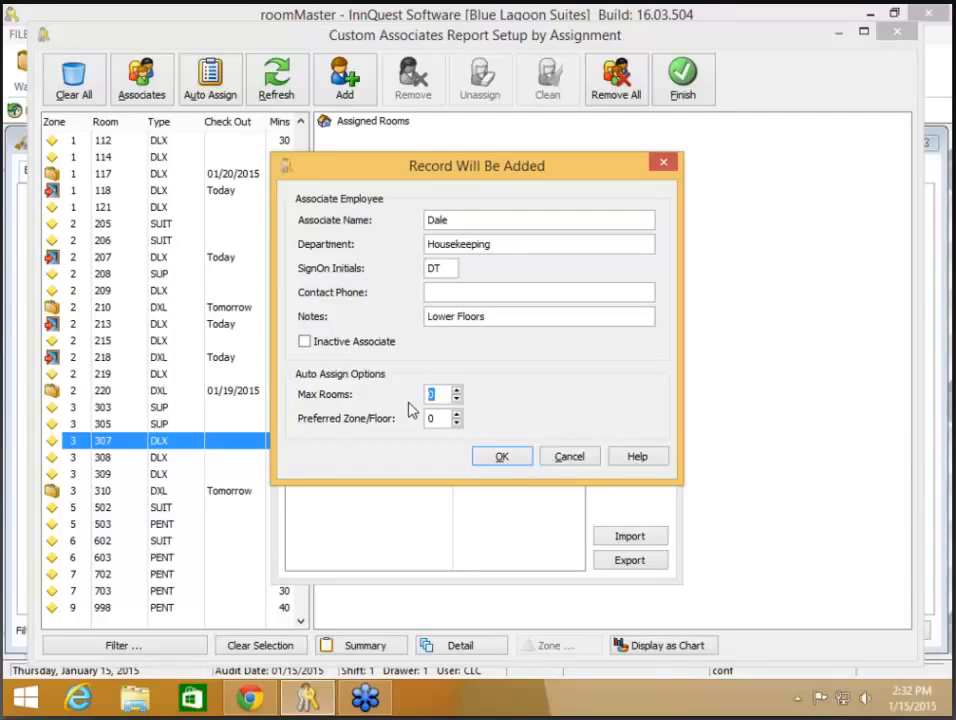
pyautogui.write('10')
pyautogui.press('Tab')
pyautogui.write('1')
pyautogui.click(515, 457)
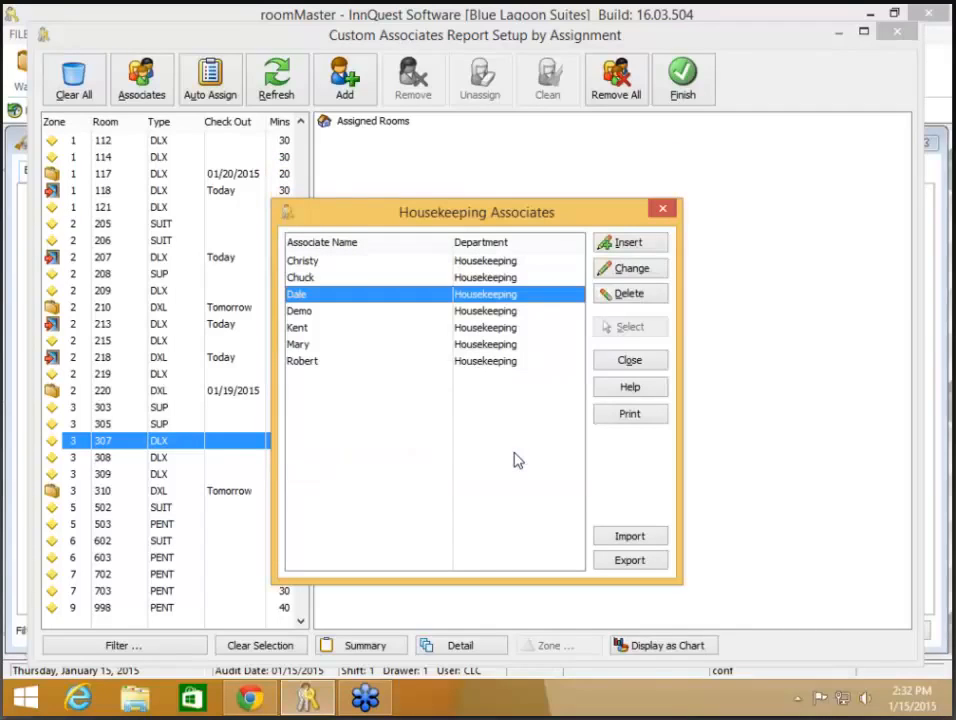
# - Add the first listed, new Lower Floors, another zone 1, and a zone 3 associate to Assigned Rooms
pyautogui.click(630, 363)
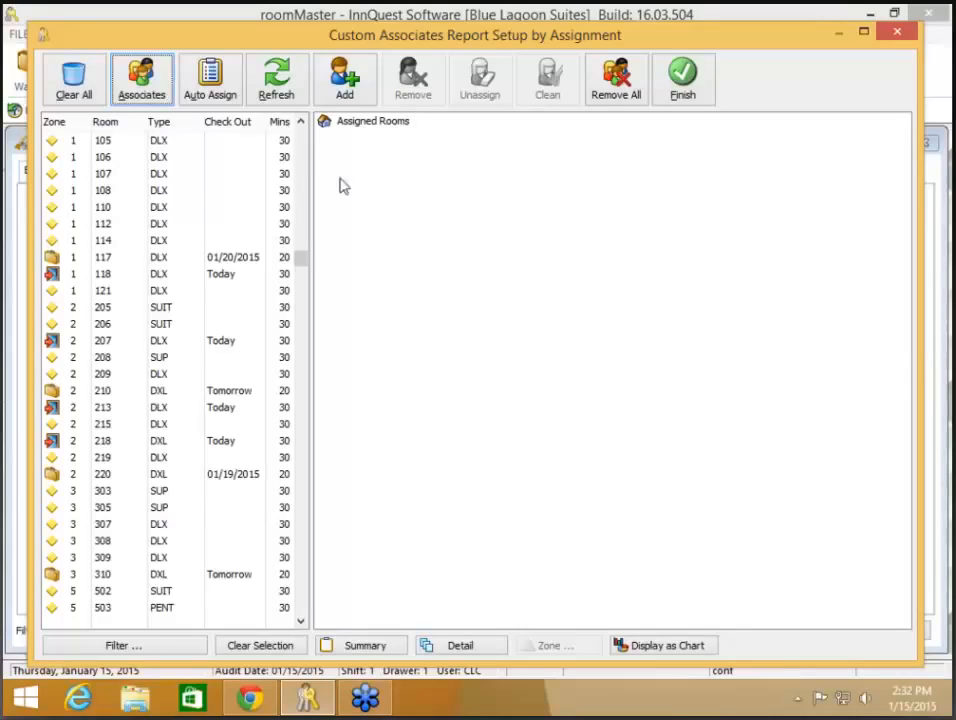
pyautogui.click(362, 95)
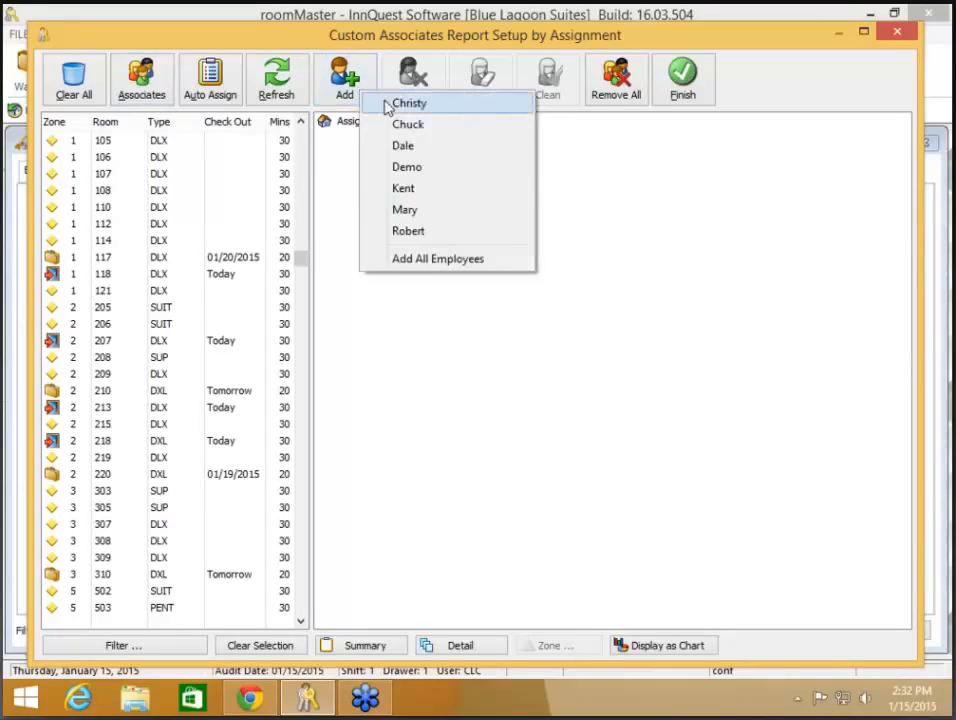
pyautogui.click(388, 102)
pyautogui.click(362, 95)
pyautogui.click(375, 124)
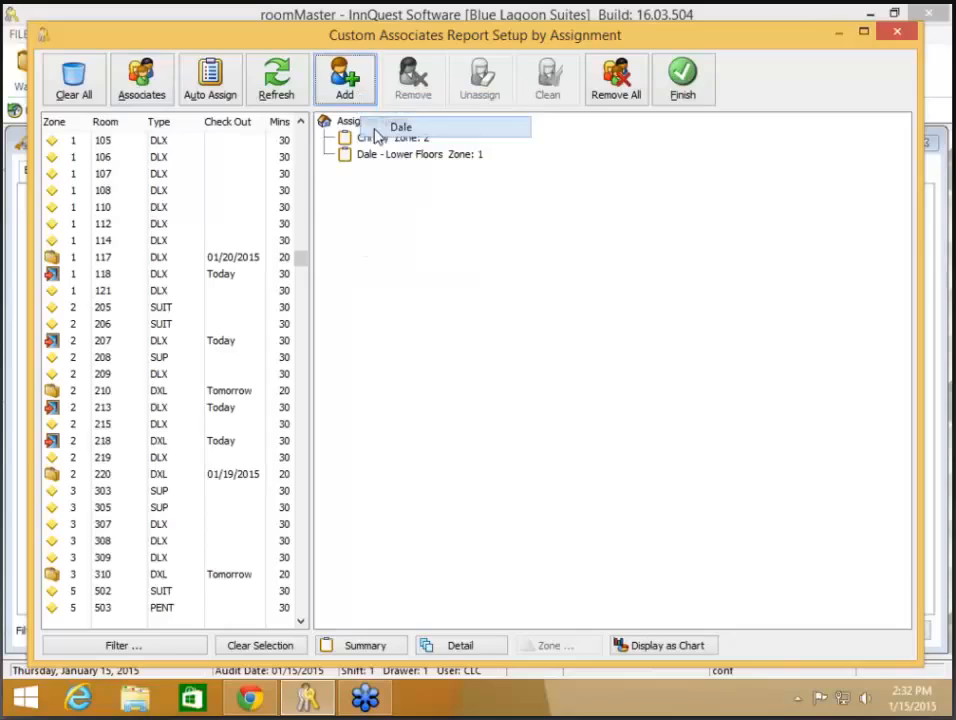
pyautogui.click(350, 95)
pyautogui.click(368, 146)
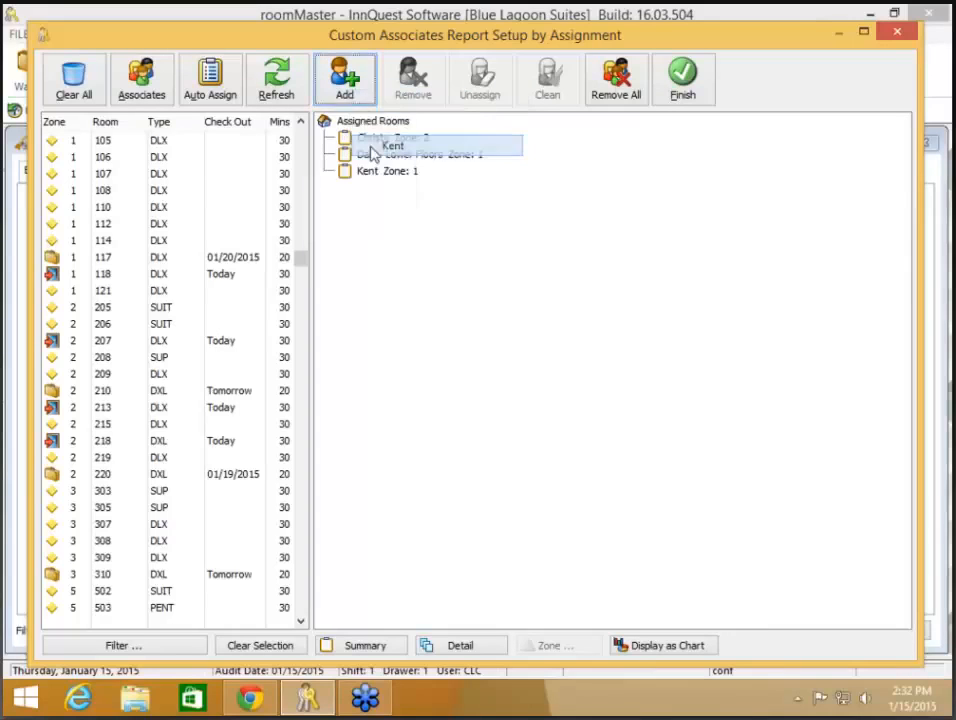
pyautogui.click(352, 92)
pyautogui.click(395, 166)
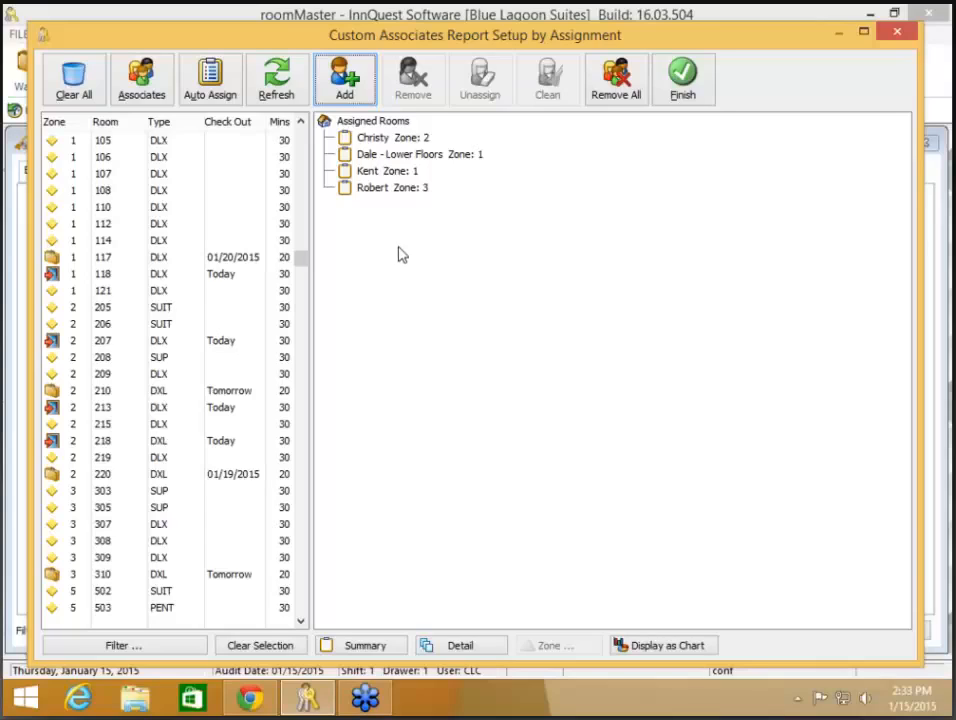
pyautogui.click(377, 139)
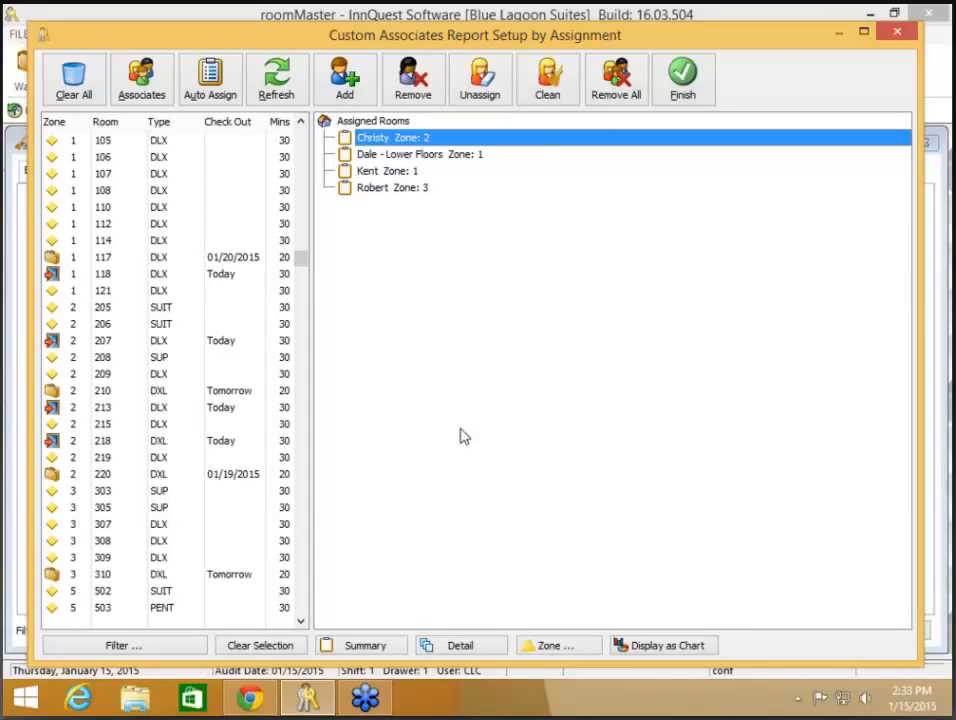
# - Give the selected associate Zone/Floor 3, the last associate Zone/Floor 5, and the third Zone/Floor 2
pyautogui.click(567, 652)
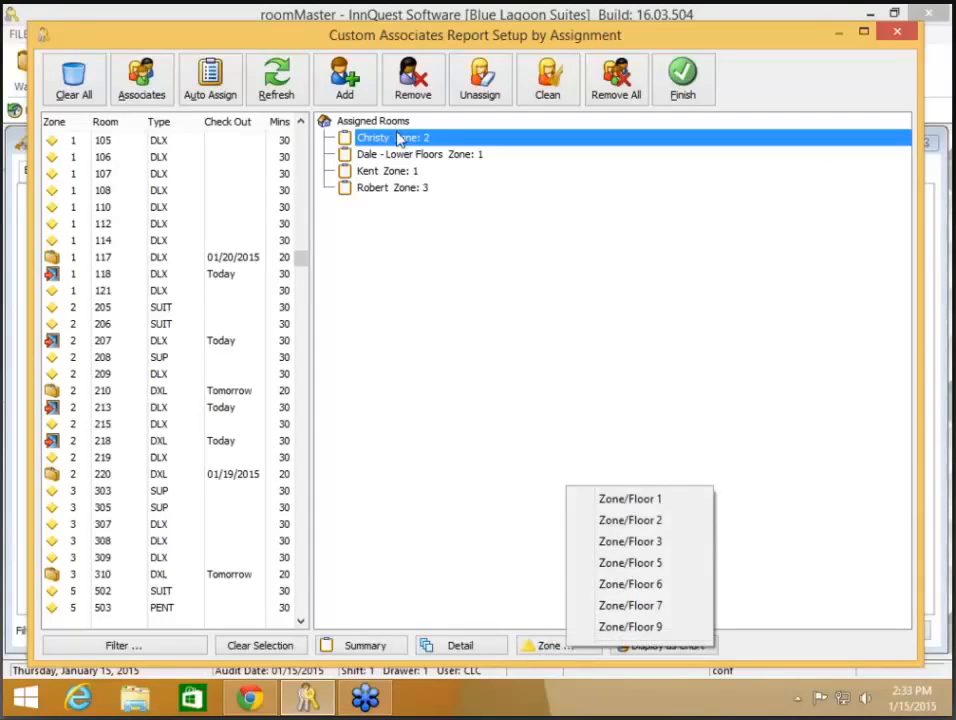
pyautogui.click(657, 543)
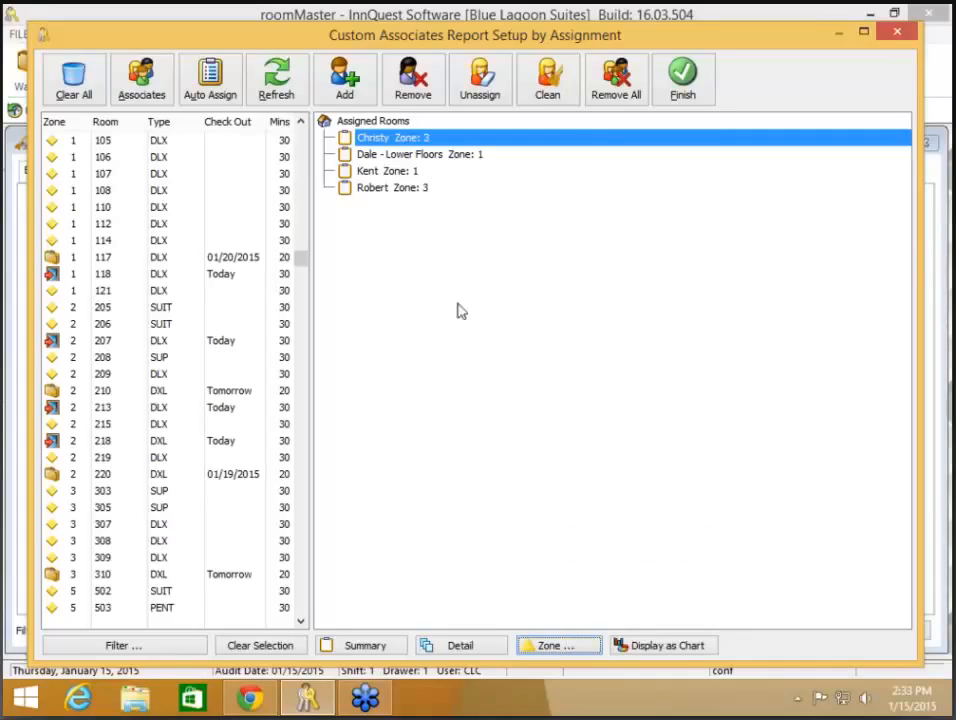
pyautogui.click(394, 189)
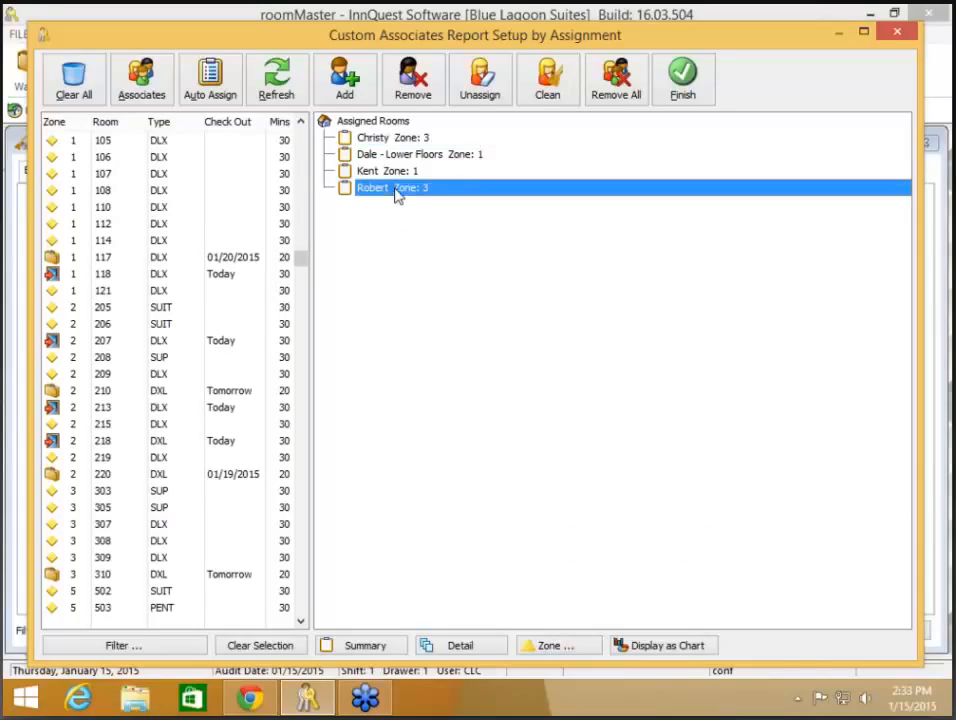
pyautogui.click(562, 648)
pyautogui.click(616, 560)
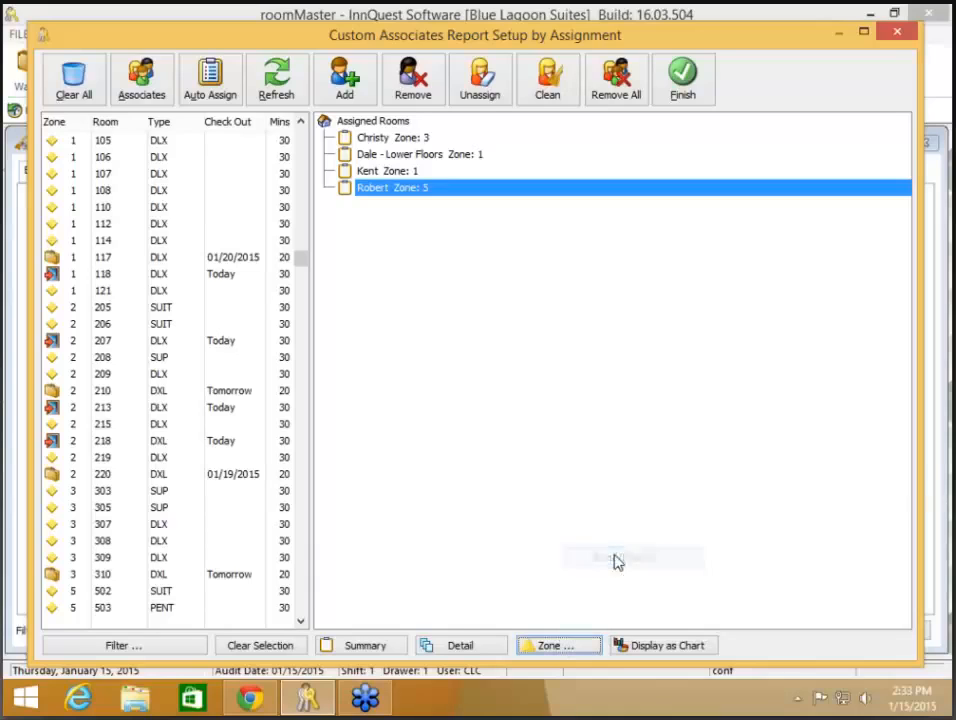
pyautogui.click(389, 173)
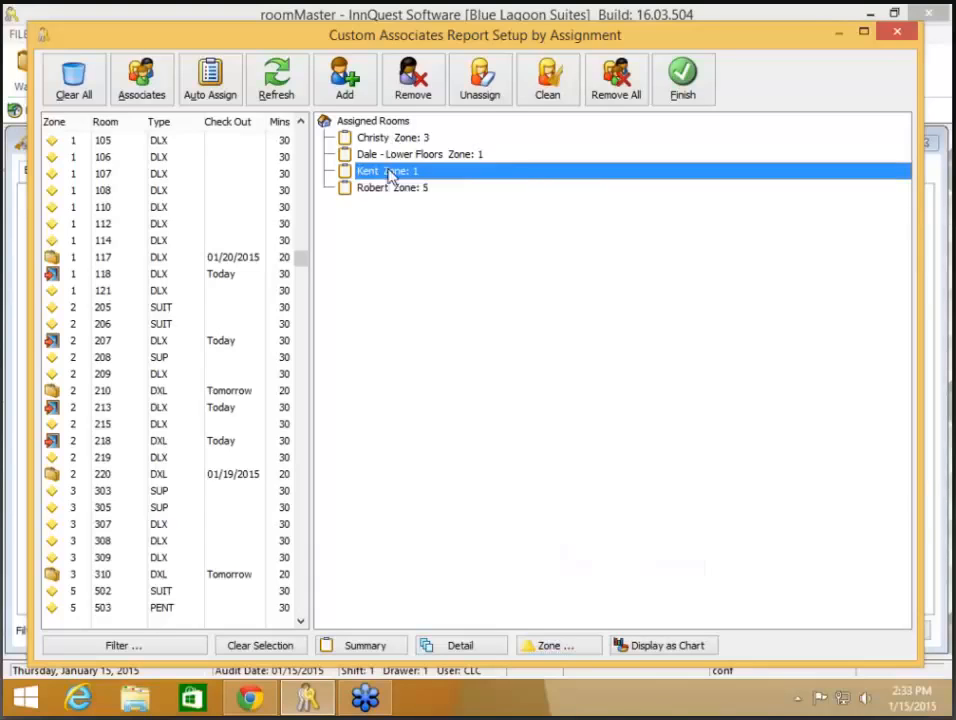
pyautogui.click(545, 646)
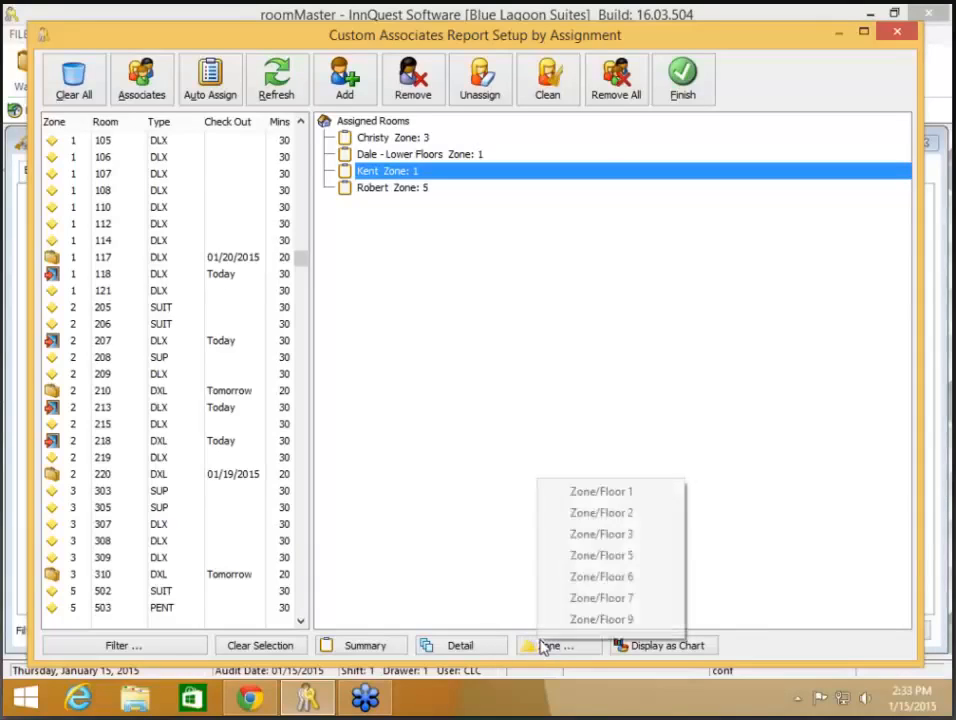
pyautogui.click(595, 513)
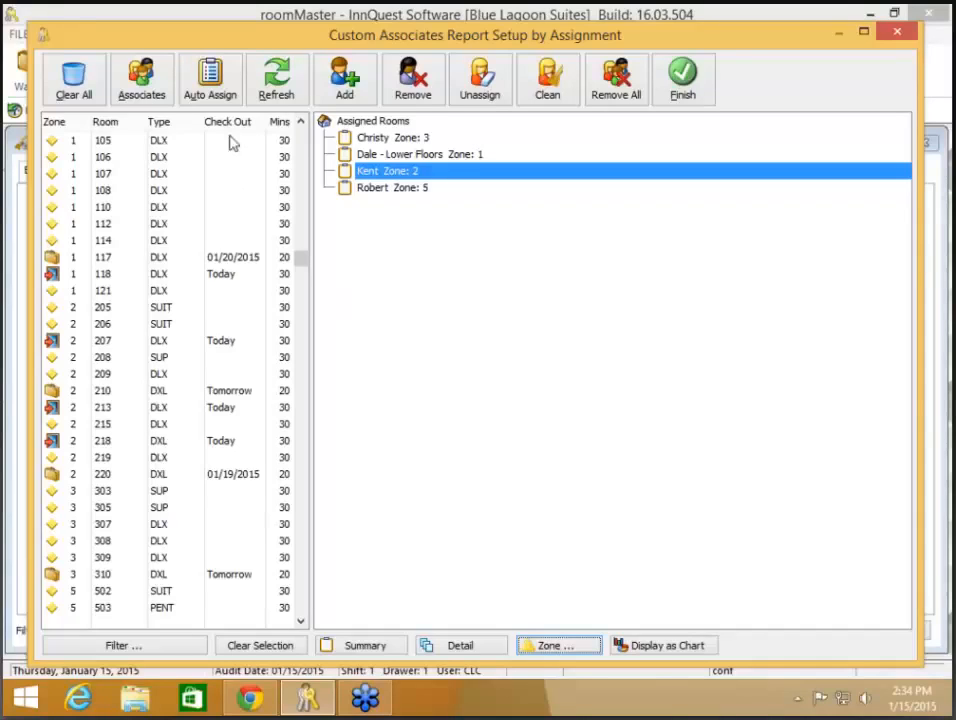
# - Auto-assign rooms by preferred zone/floor with 'Clear All Assignments First' left unchecked
pyautogui.click(209, 85)
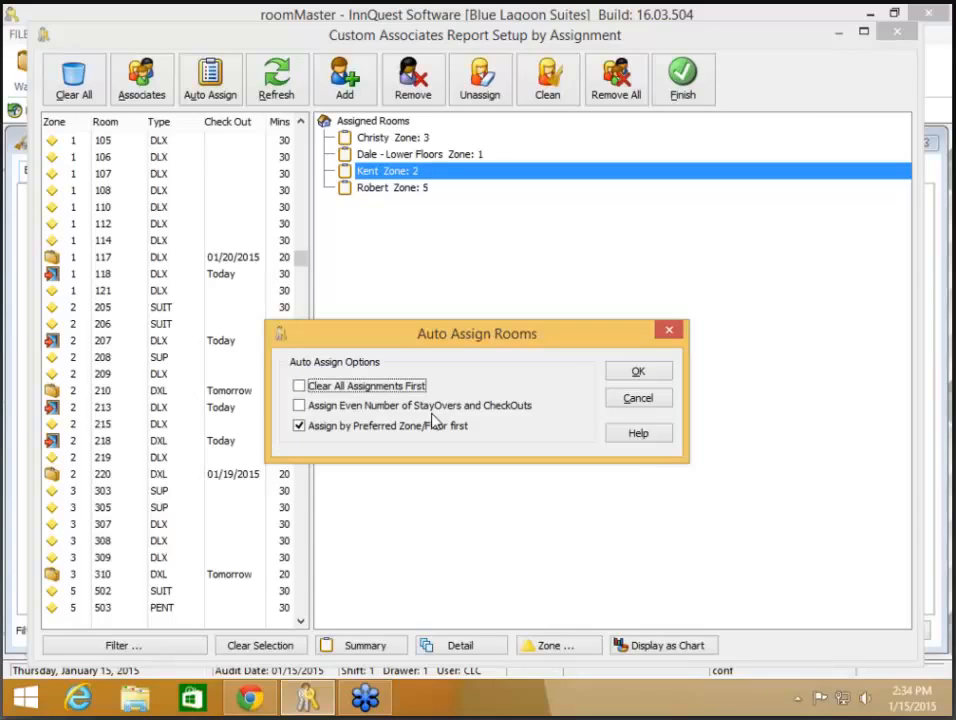
pyautogui.click(404, 386)
pyautogui.click(404, 386)
pyautogui.click(657, 370)
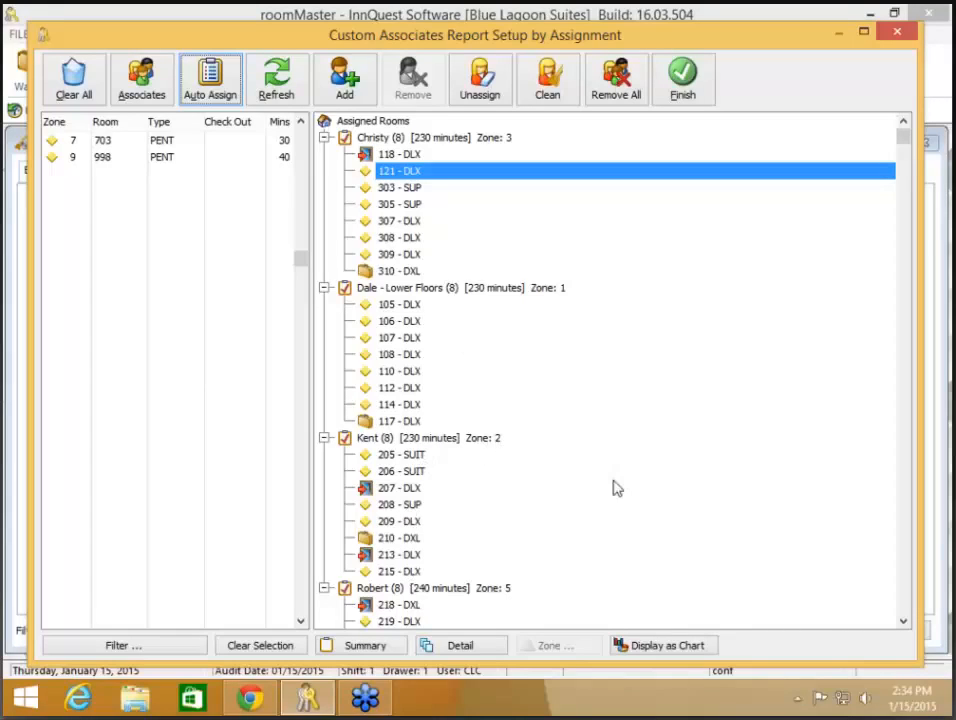
pyautogui.scroll(-3, 622, 474)
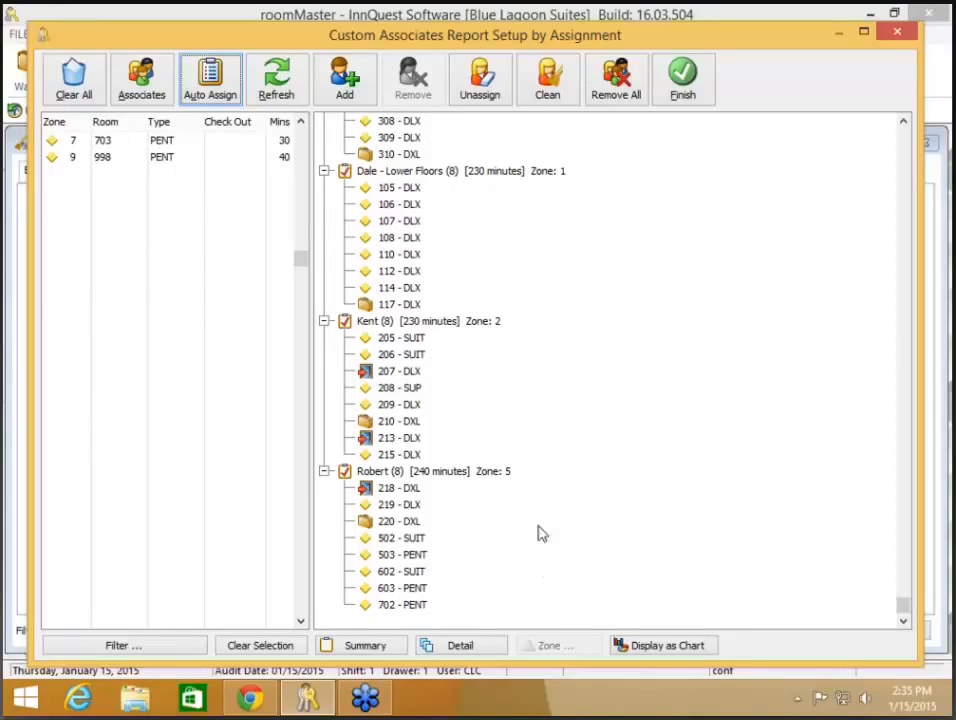
pyautogui.scroll(3, 544, 560)
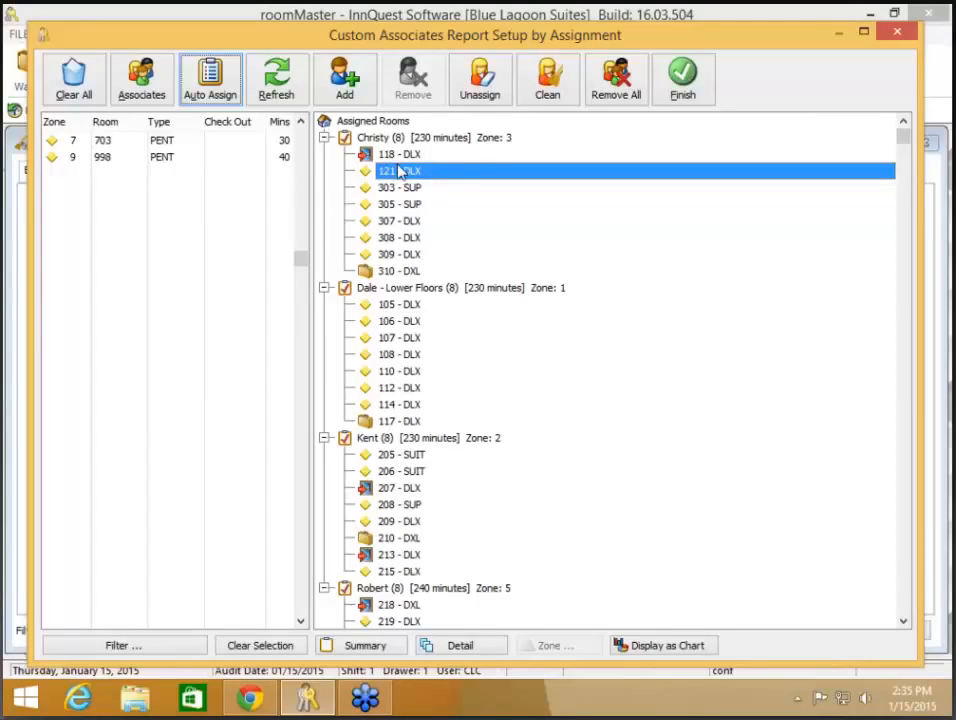
# - Unassign rooms 121 and 118 from their housekeeper
pyautogui.click(480, 80)
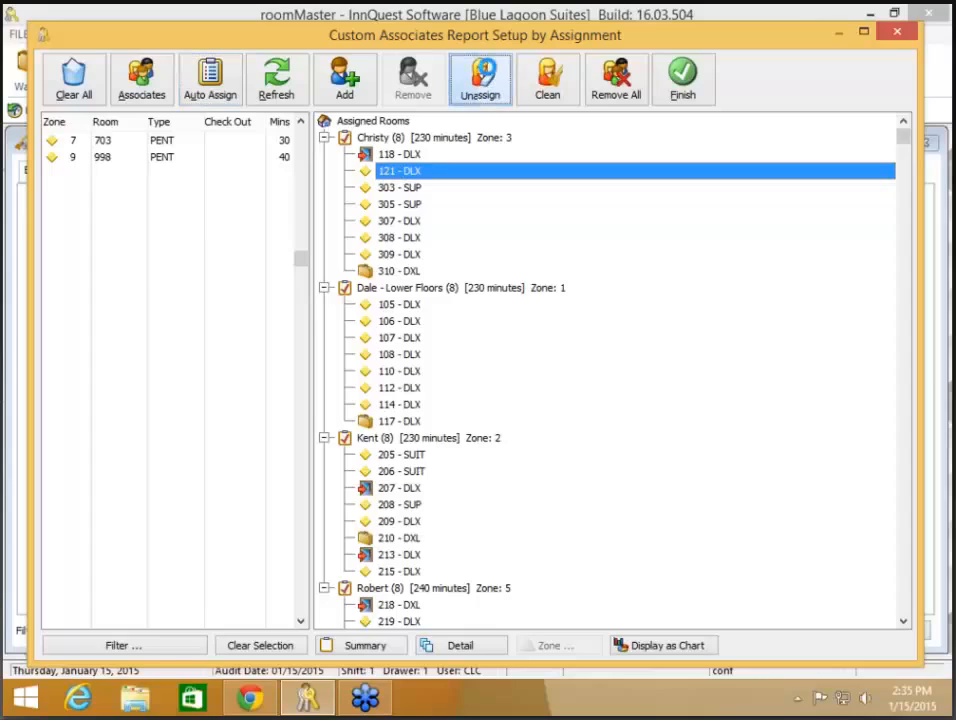
pyautogui.click(420, 155)
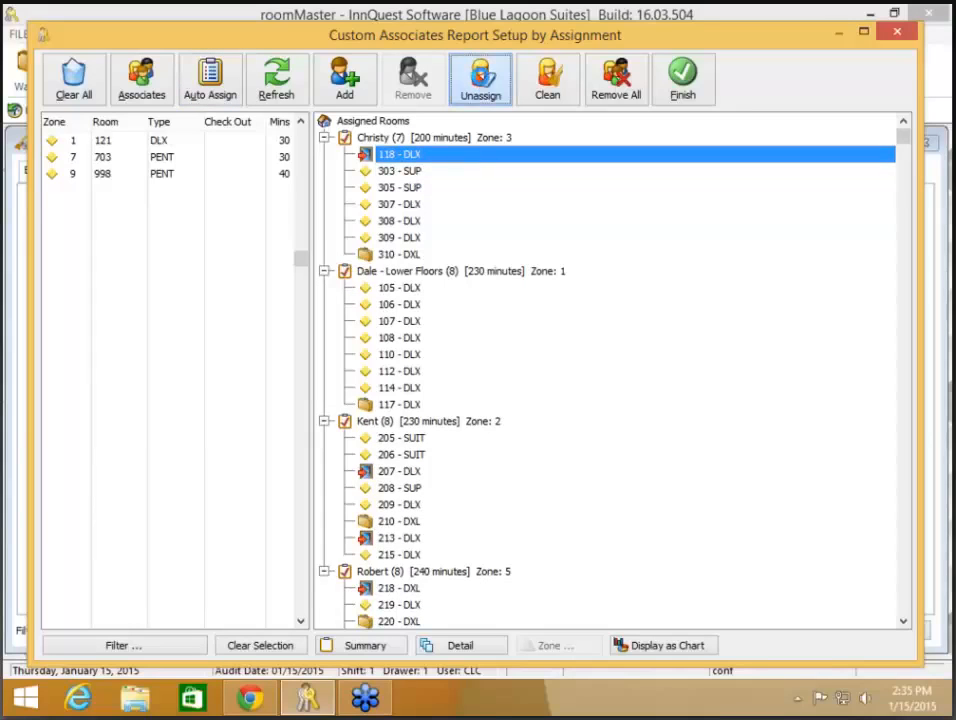
pyautogui.click(480, 80)
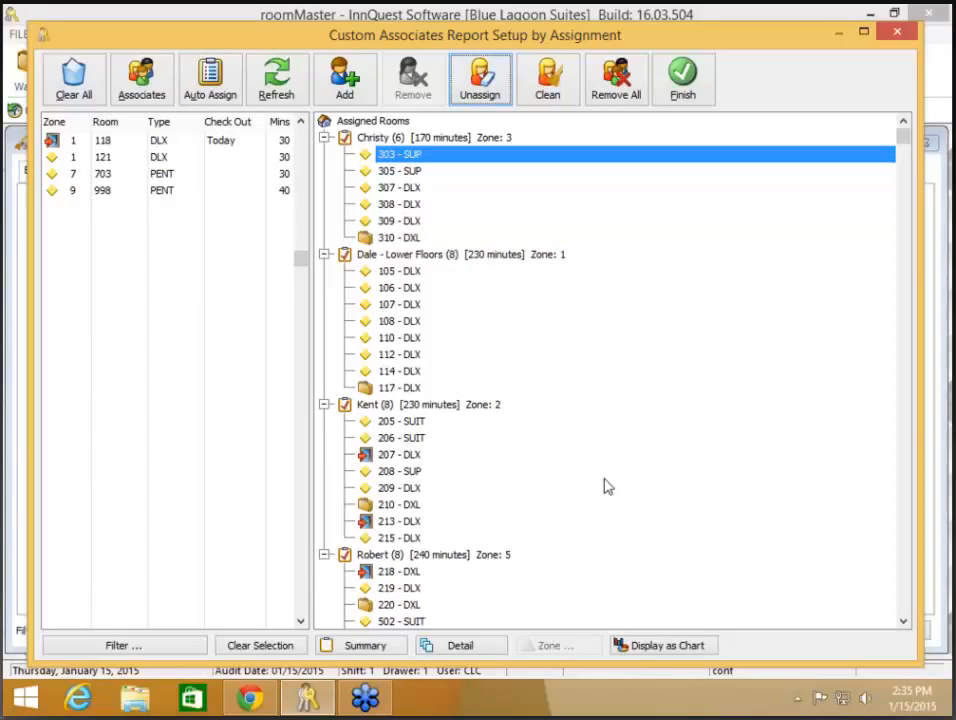
# - Move rooms 118, 121 and 703 to the zone 2 housekeeper and room 998 to the zone 3 housekeeper
pyautogui.click(110, 174)
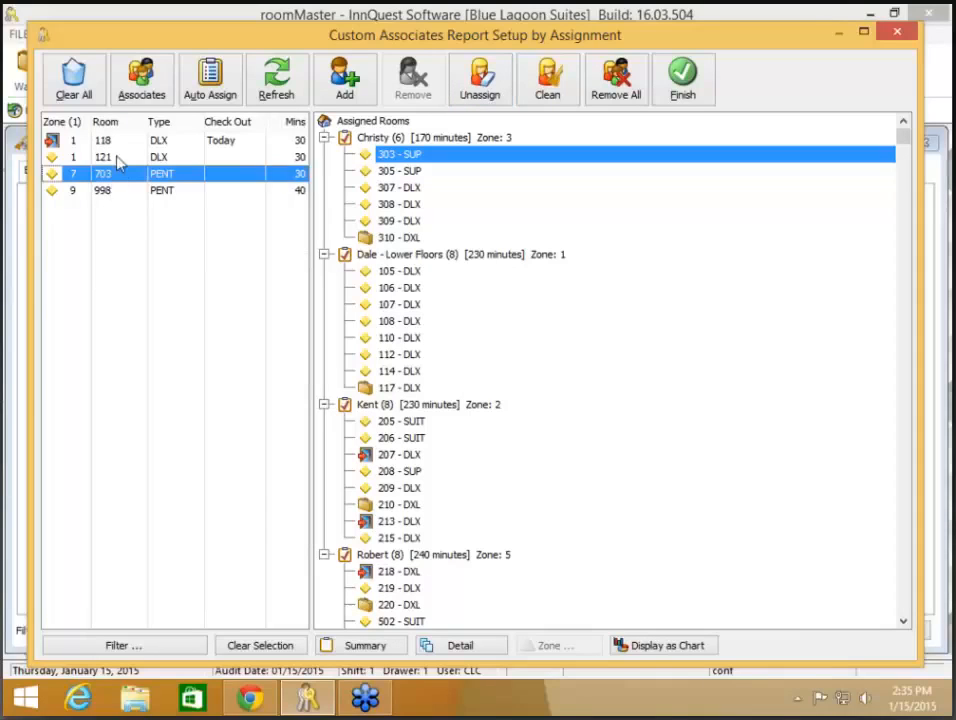
pyautogui.keyDown('shift'); pyautogui.click(118, 160); pyautogui.keyUp('shift')
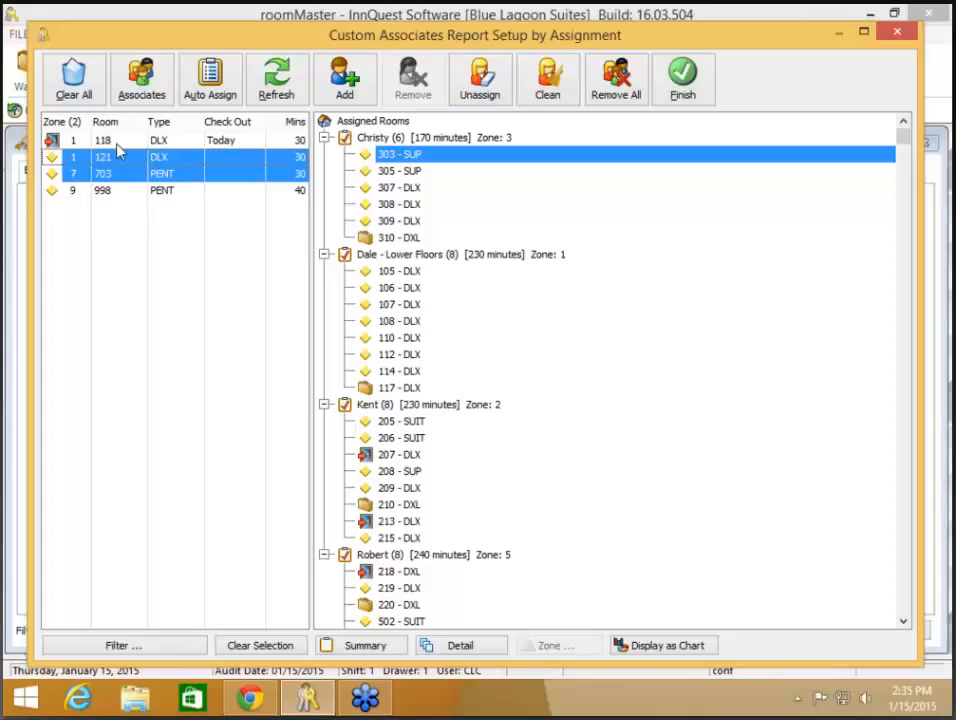
pyautogui.keyDown('ctrl'); pyautogui.click(117, 142); pyautogui.keyUp('ctrl')
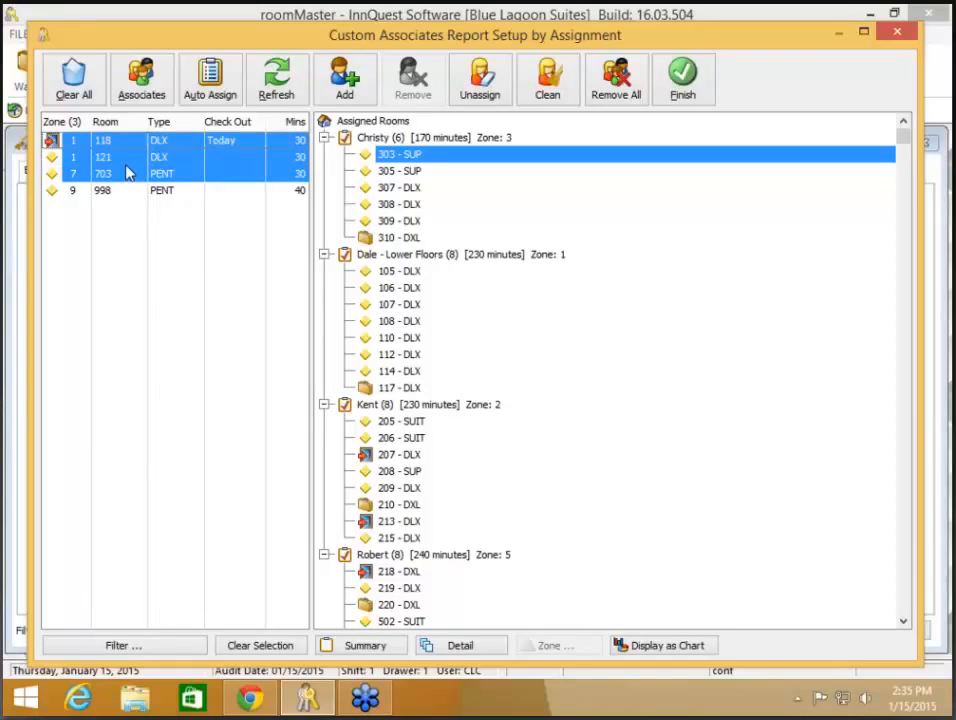
pyautogui.keyDown('ctrl'); pyautogui.click(128, 158); pyautogui.keyUp('ctrl')
pyautogui.moveTo(139, 163)
pyautogui.mouseDown()
pyautogui.moveTo(241, 186)
pyautogui.moveTo(235, 205)
pyautogui.moveTo(366, 468)
pyautogui.moveTo(364, 504)
pyautogui.moveTo(443, 455)
pyautogui.moveTo(430, 450)
pyautogui.mouseUp()
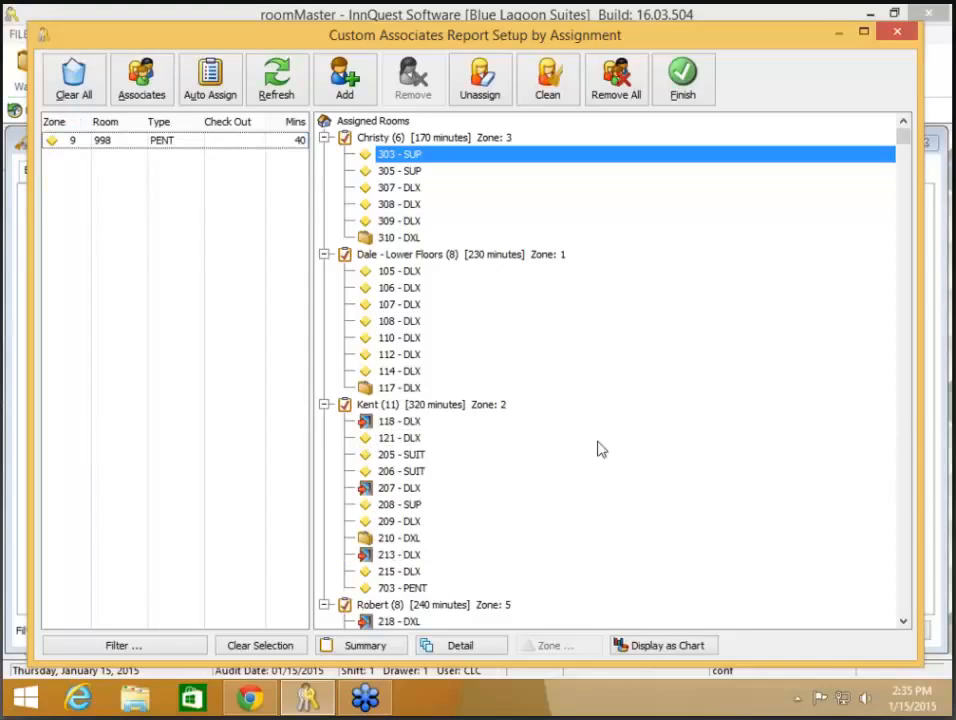
pyautogui.click(140, 142)
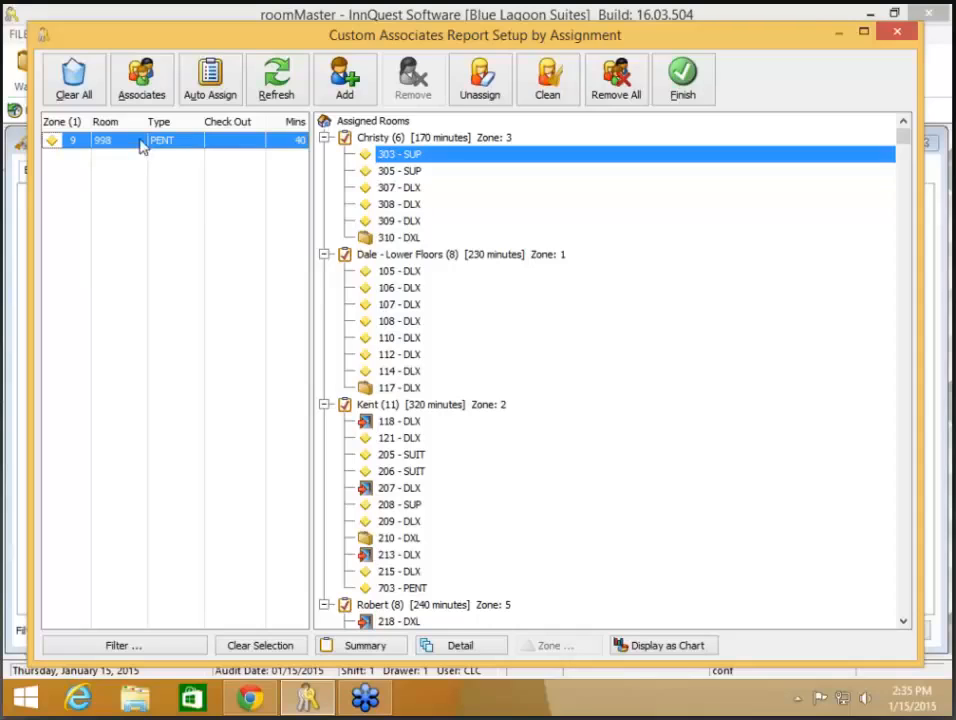
pyautogui.moveTo(140, 147); pyautogui.dragTo(405, 192)
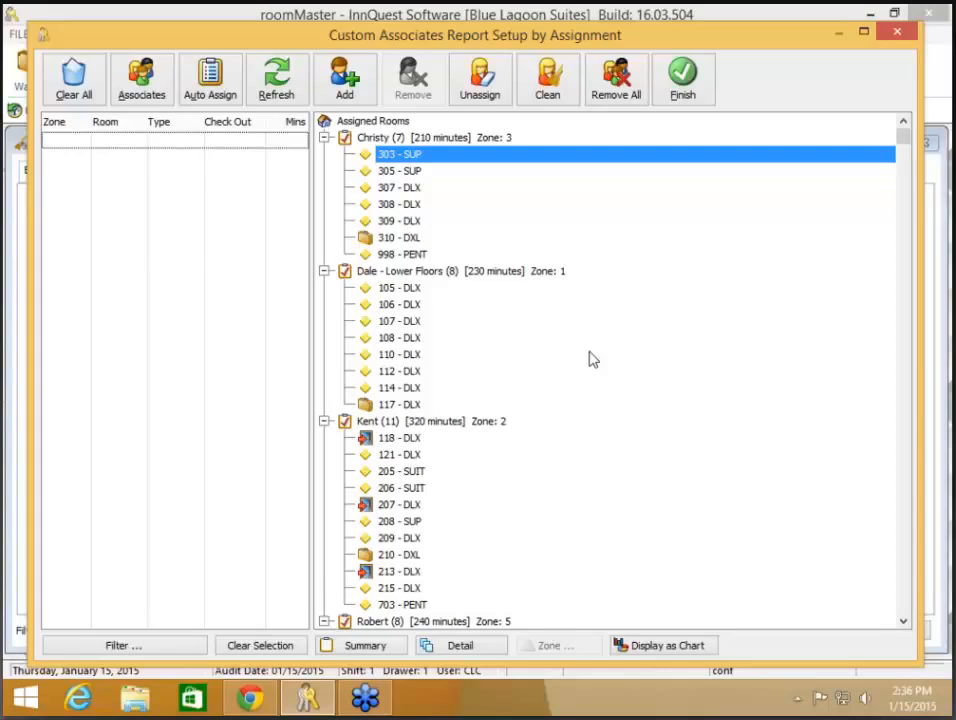
pyautogui.click(681, 647)
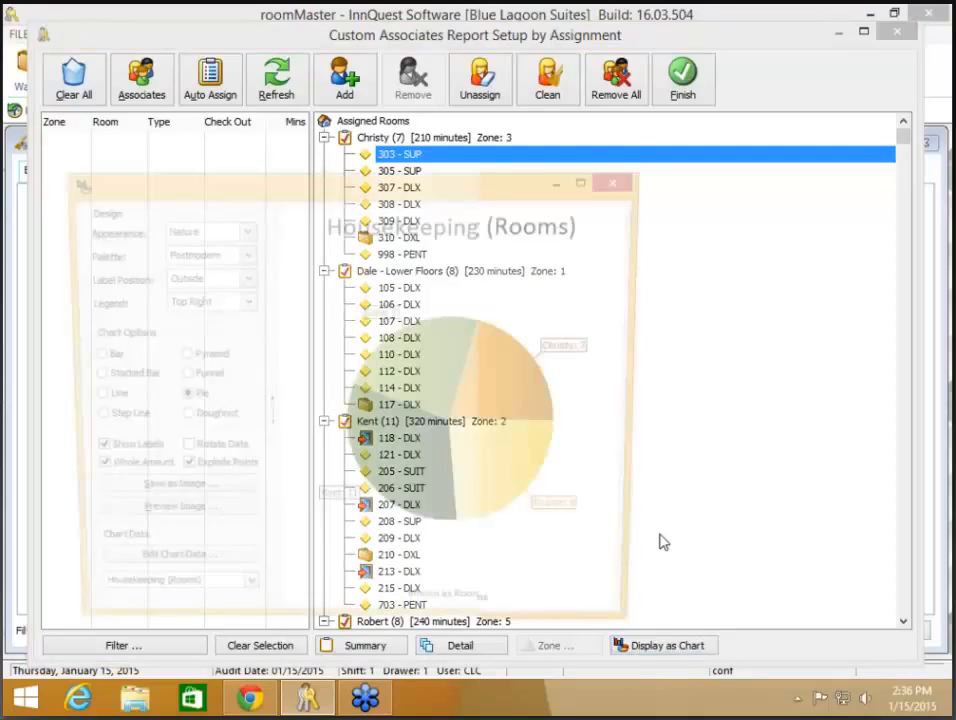
pyautogui.moveTo(660, 153); pyautogui.dragTo(888, 44)
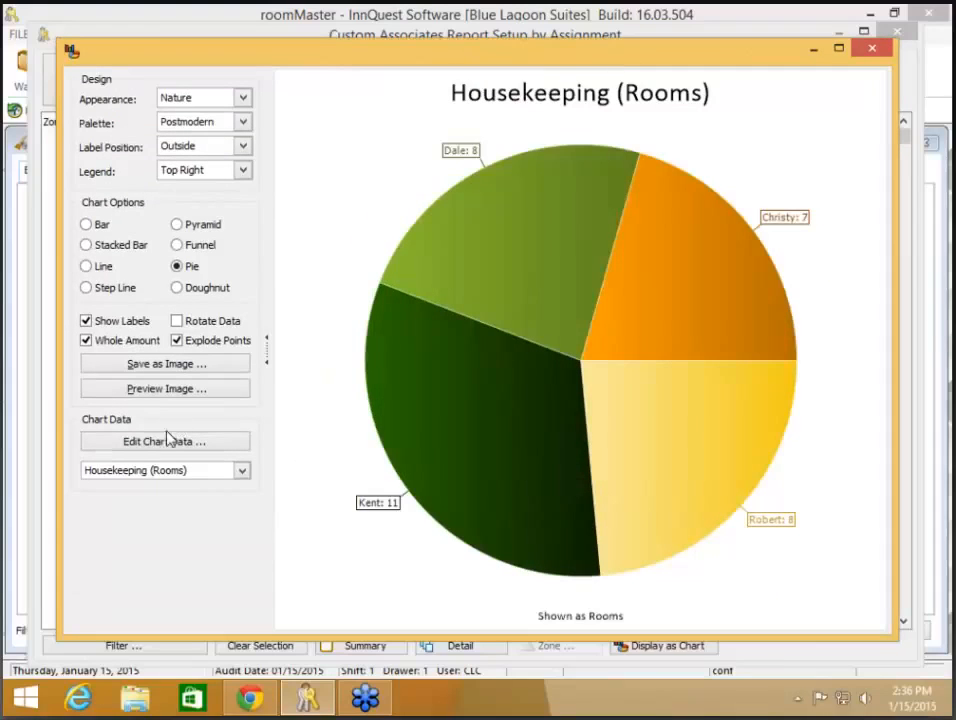
pyautogui.click(160, 472)
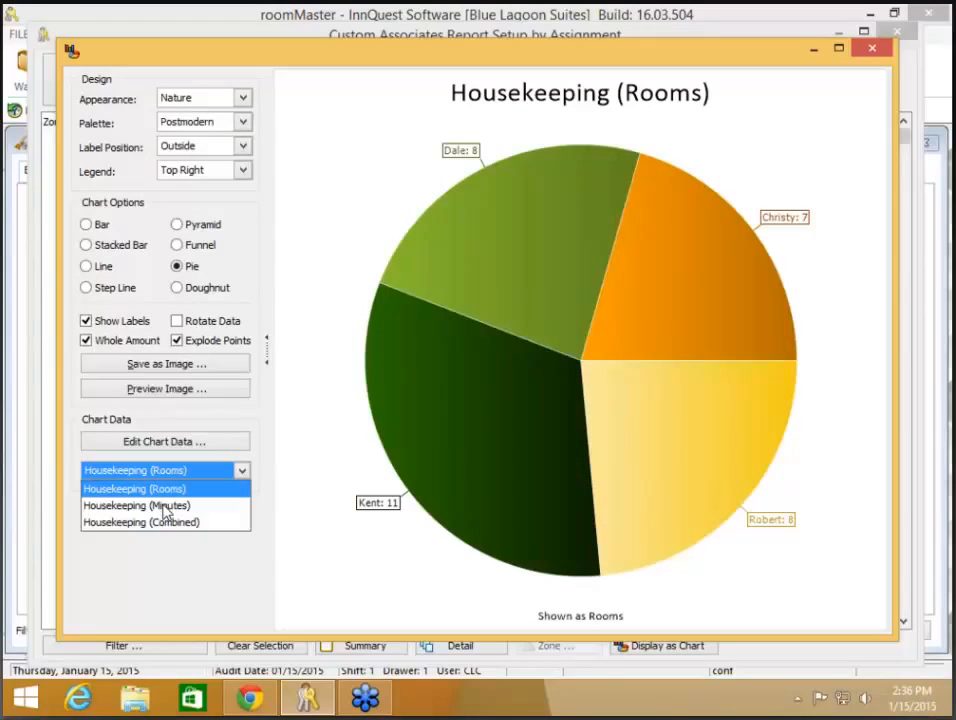
pyautogui.click(166, 507)
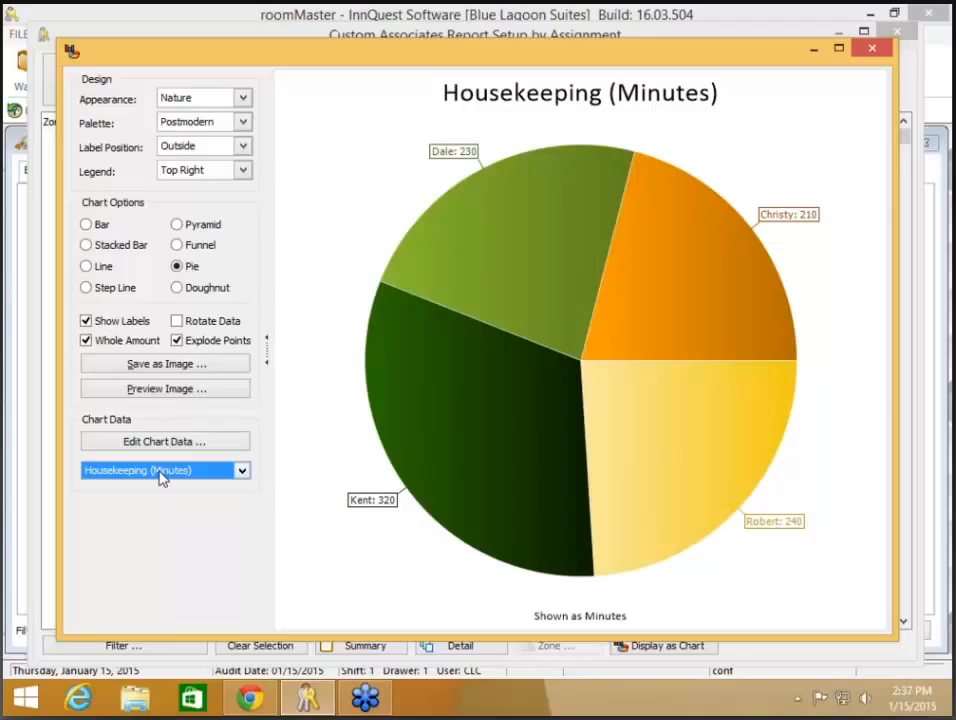
pyautogui.click(160, 474)
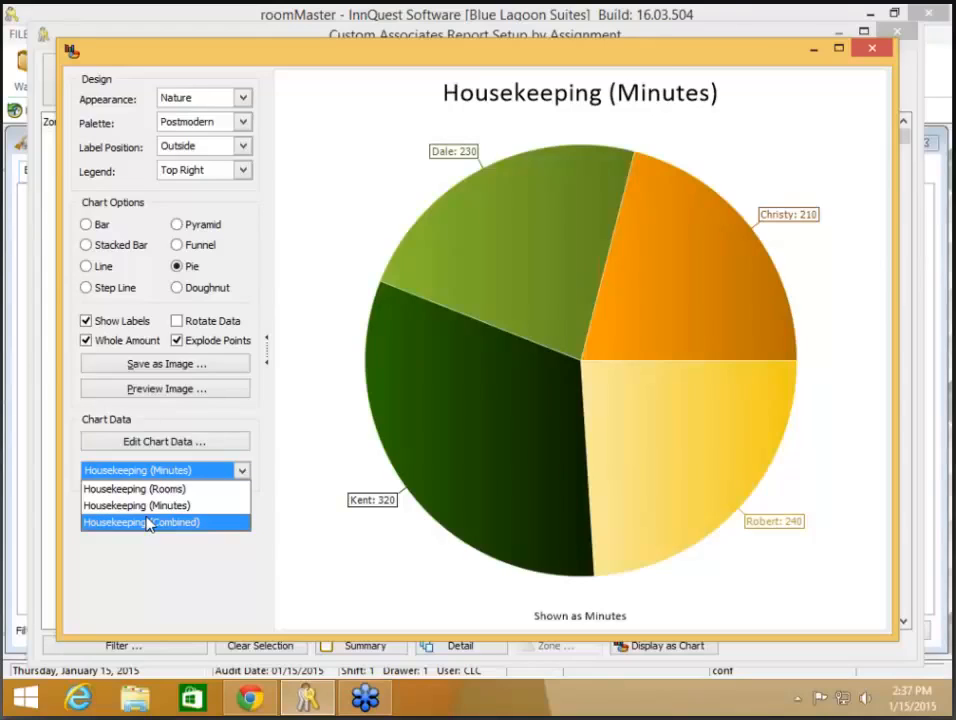
pyautogui.click(145, 521)
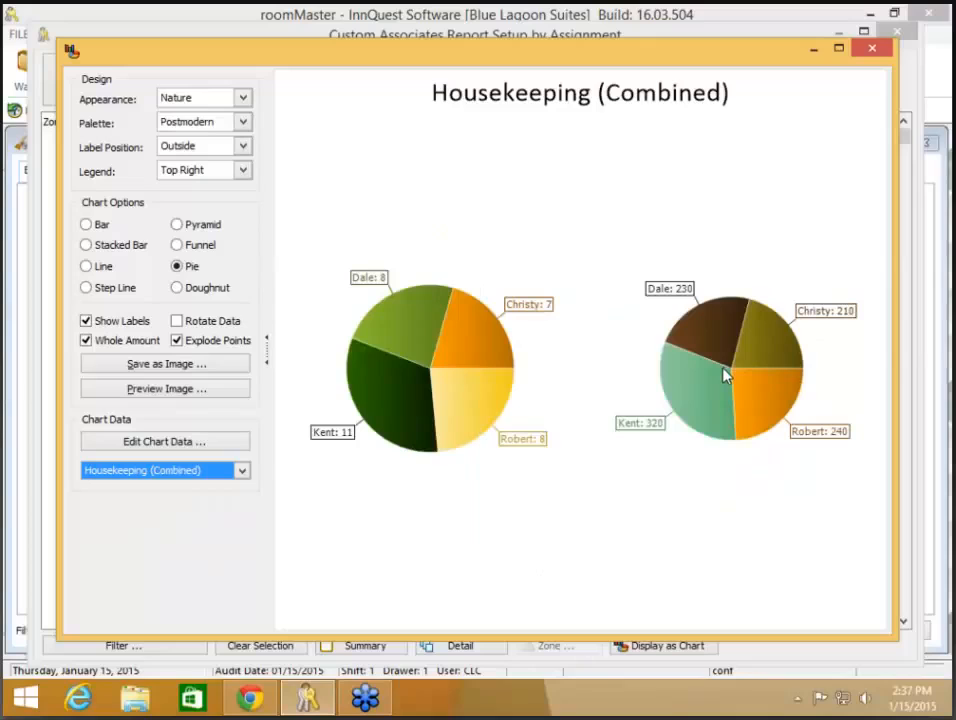
pyautogui.click(869, 50)
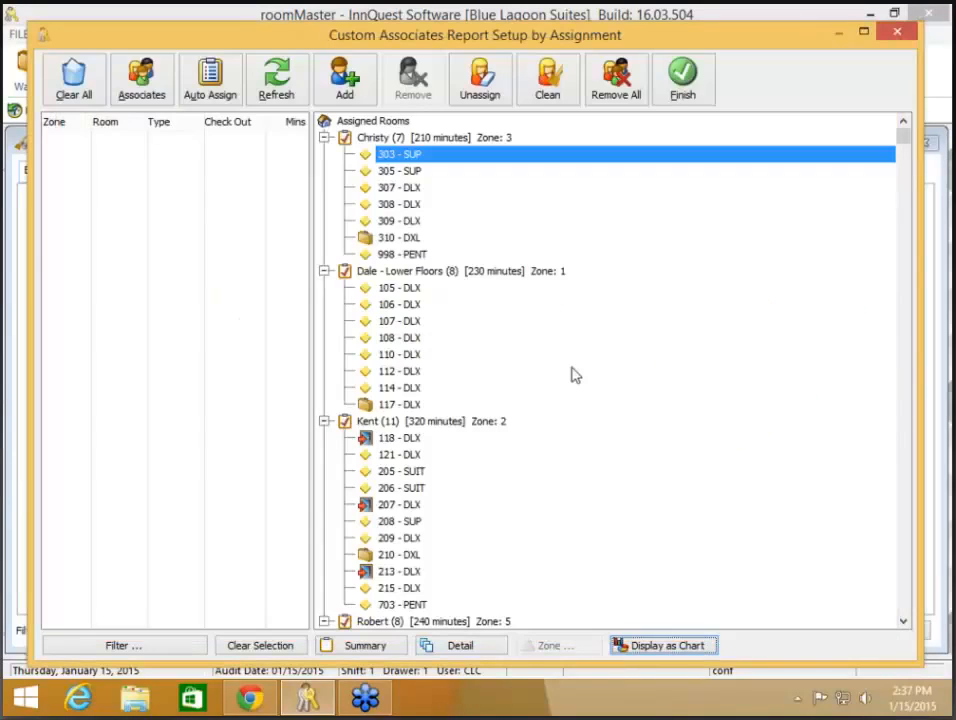
# - Review summary and detail views, finish the assignments, and generate the report
pyautogui.click(374, 646)
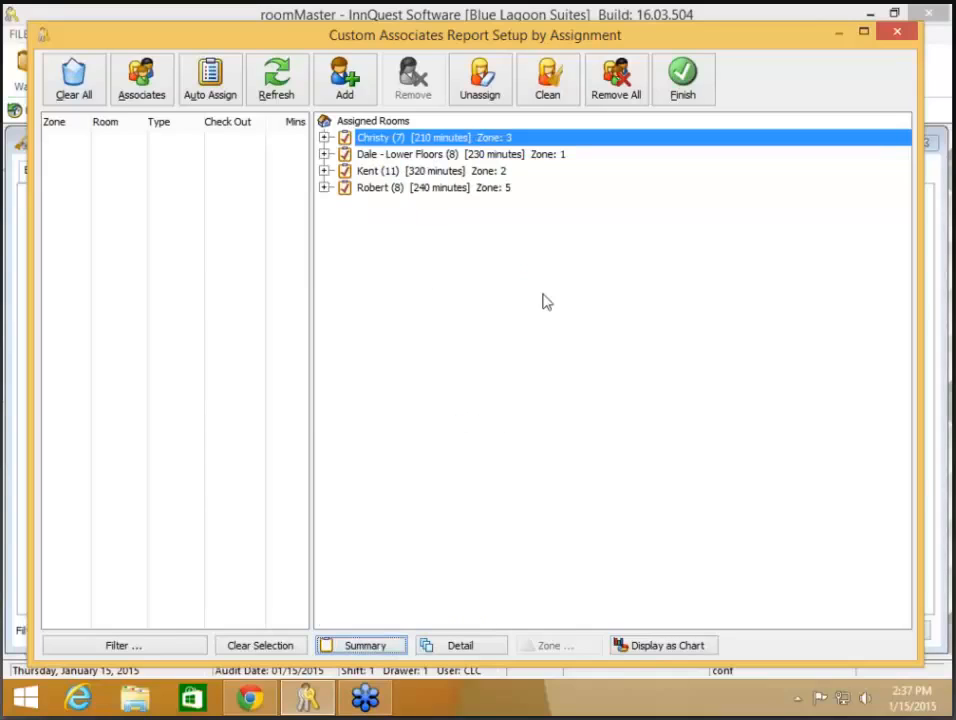
pyautogui.click(472, 646)
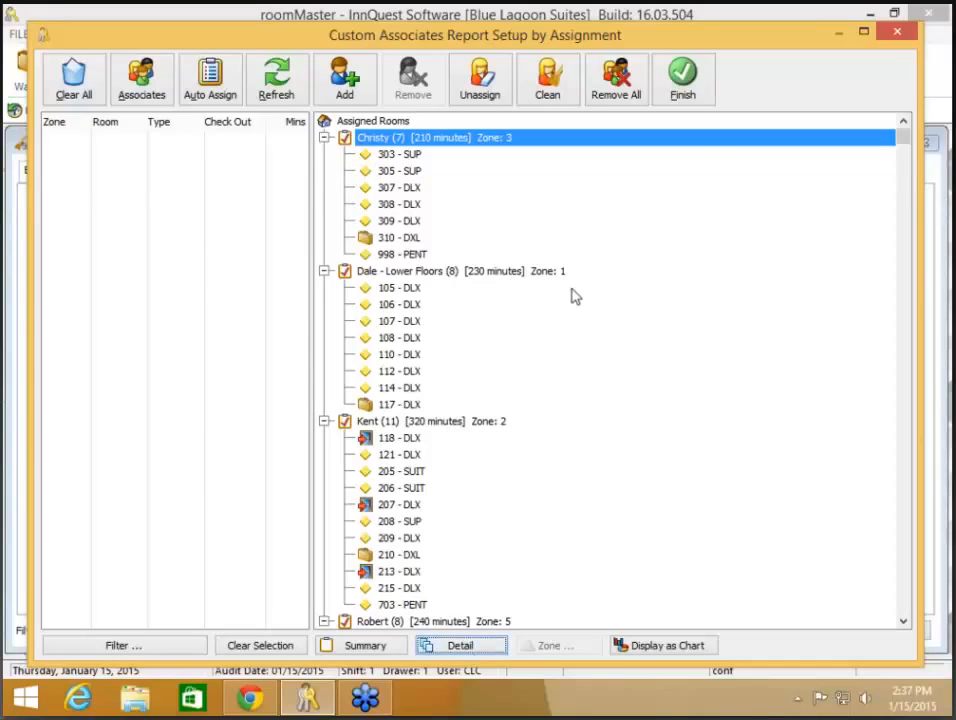
pyautogui.click(686, 92)
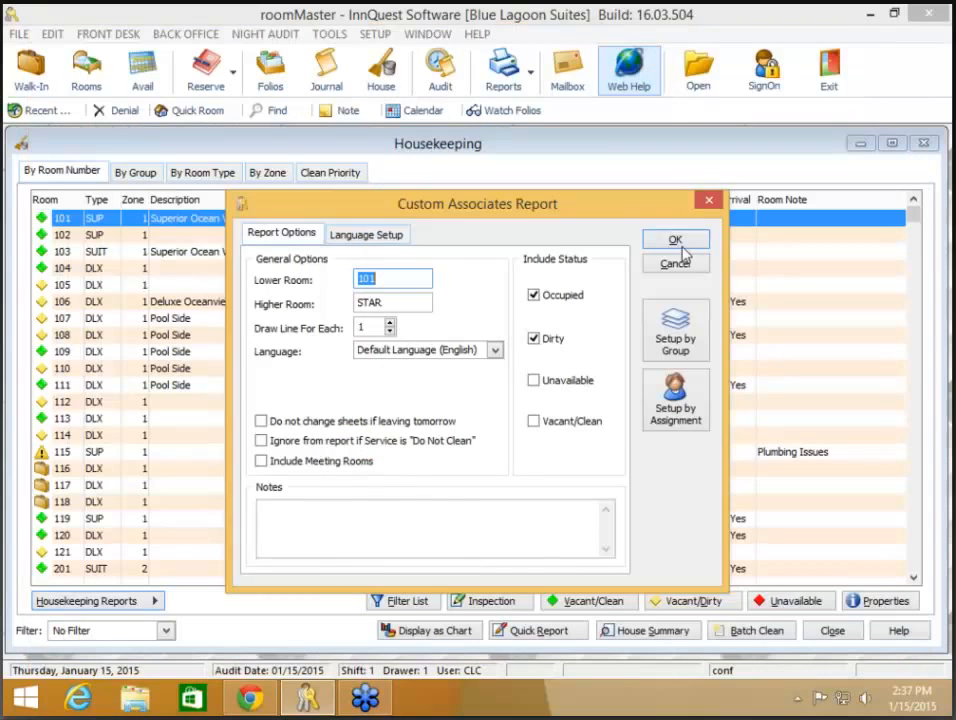
pyautogui.click(674, 239)
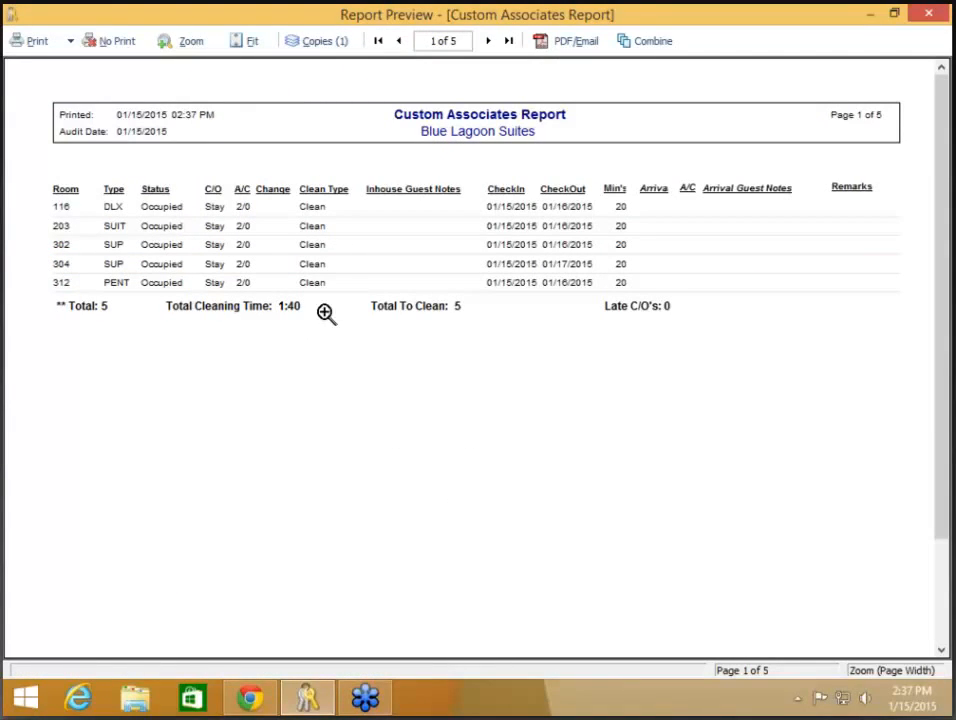
# - Close the report preview without printing and bring up the Custom Associates Report options
pyautogui.click(107, 43)
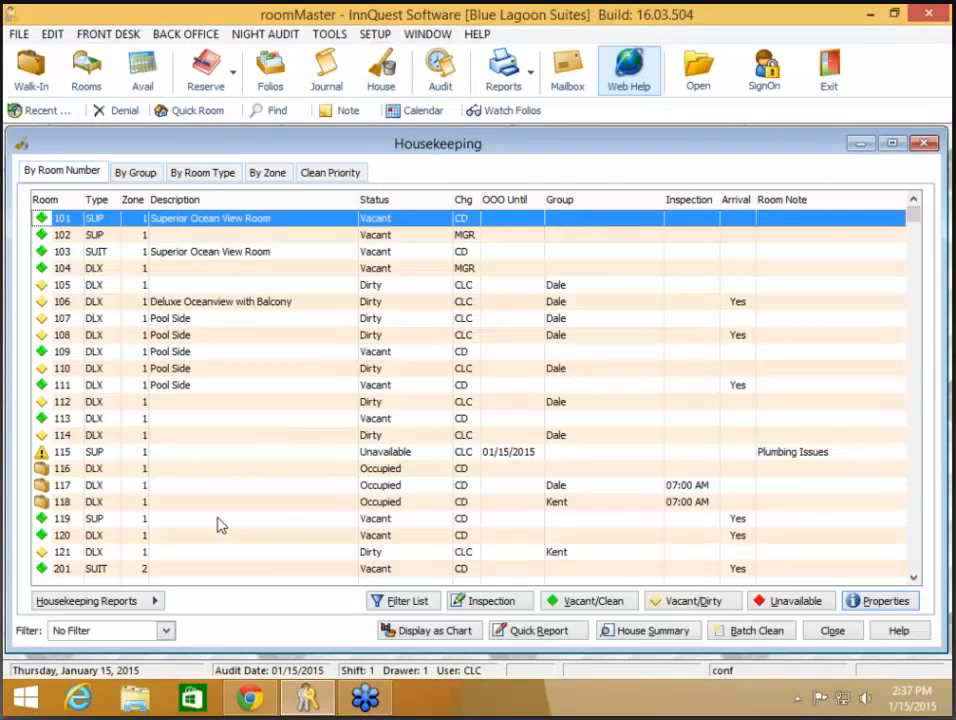
pyautogui.click(86, 600)
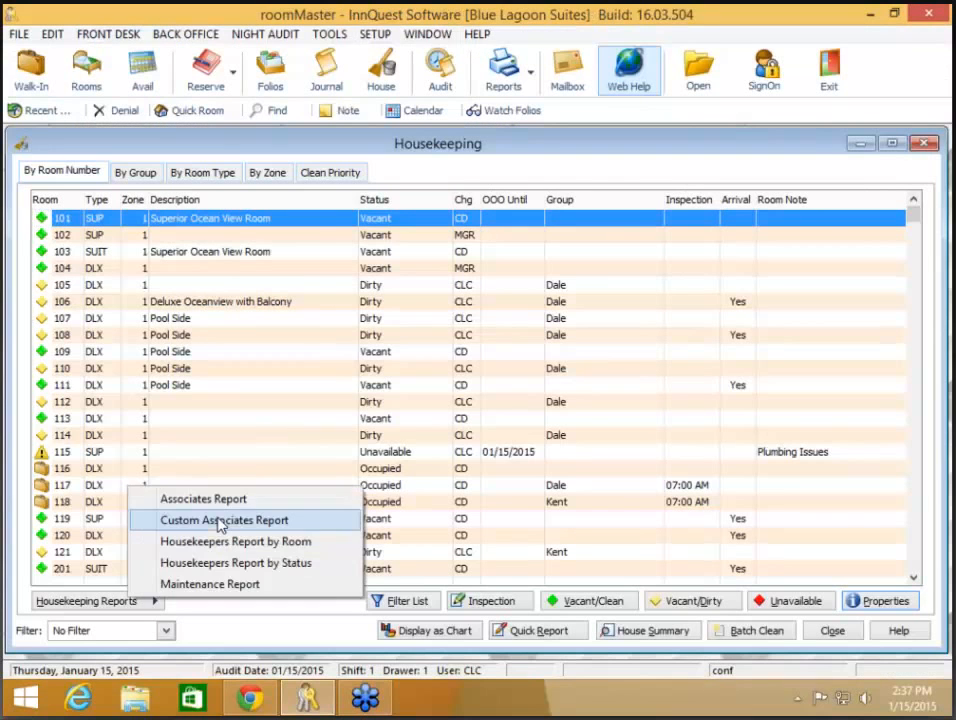
pyautogui.click(222, 519)
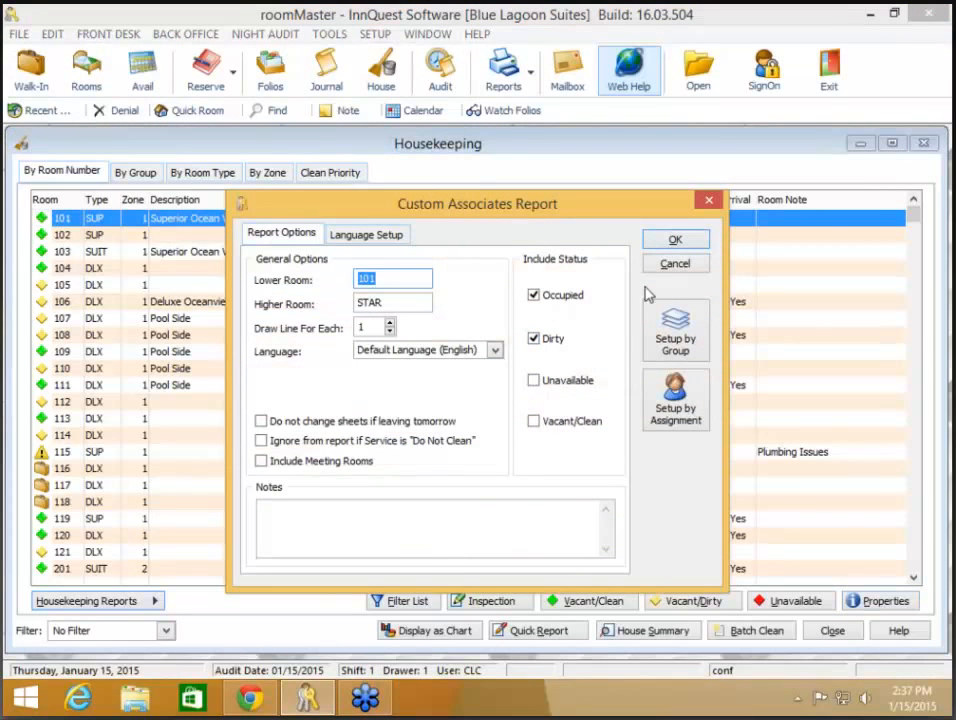
# - Generate the Custom Associates Report and page forward to its last page
pyautogui.click(676, 242)
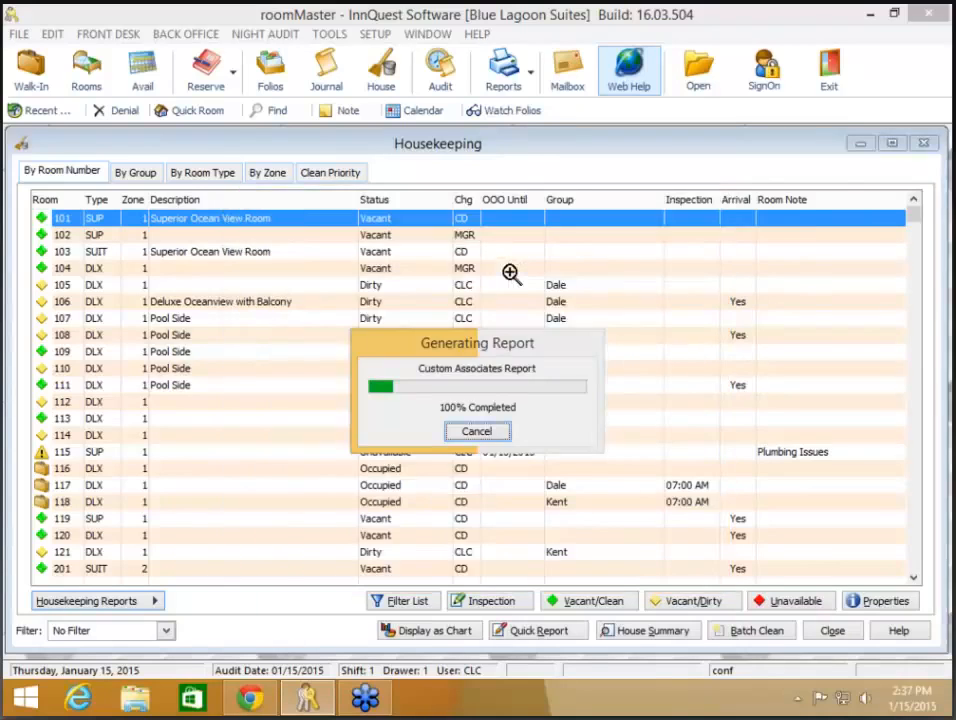
pyautogui.click(488, 44)
pyautogui.click(488, 43)
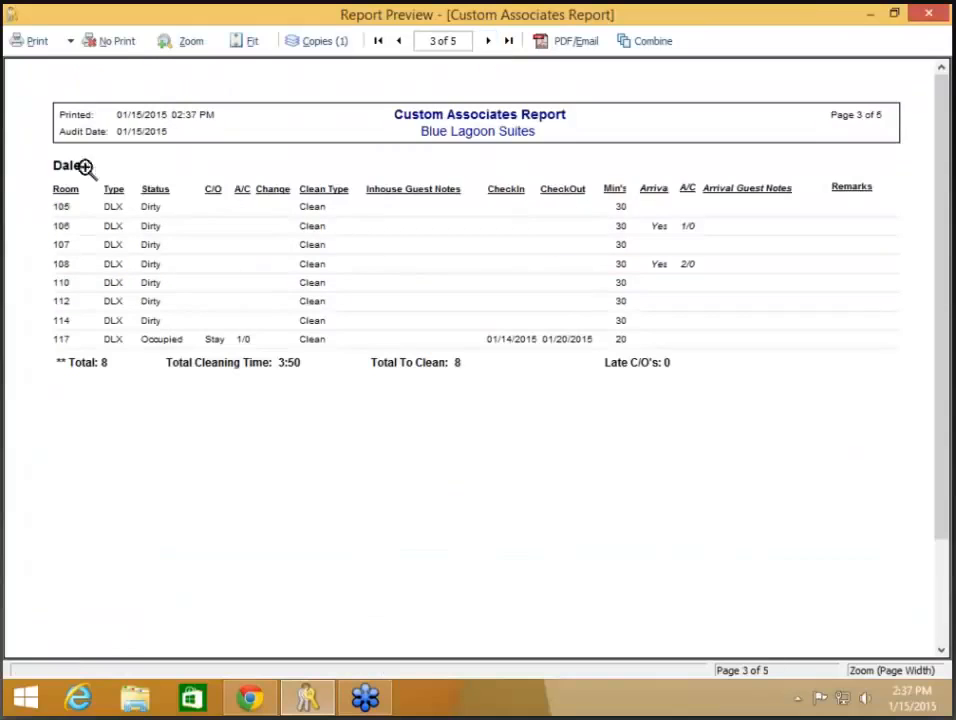
pyautogui.click(489, 42)
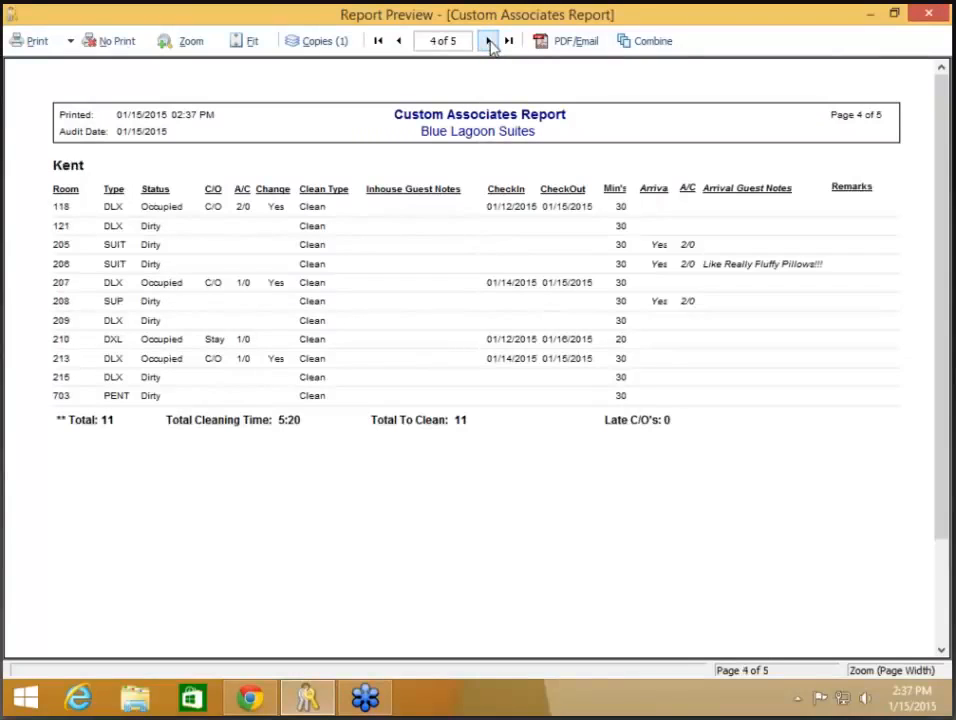
pyautogui.click(489, 42)
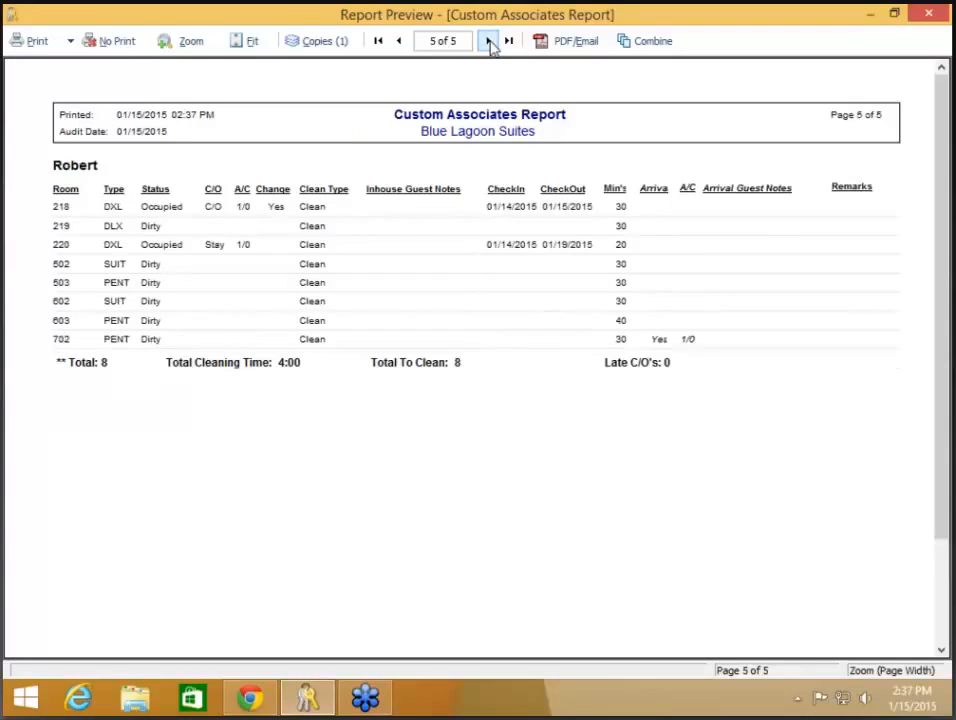
# - Page back to the report's first page, then close the preview without printing
pyautogui.click(400, 42)
pyautogui.click(400, 42)
pyautogui.click(400, 42)
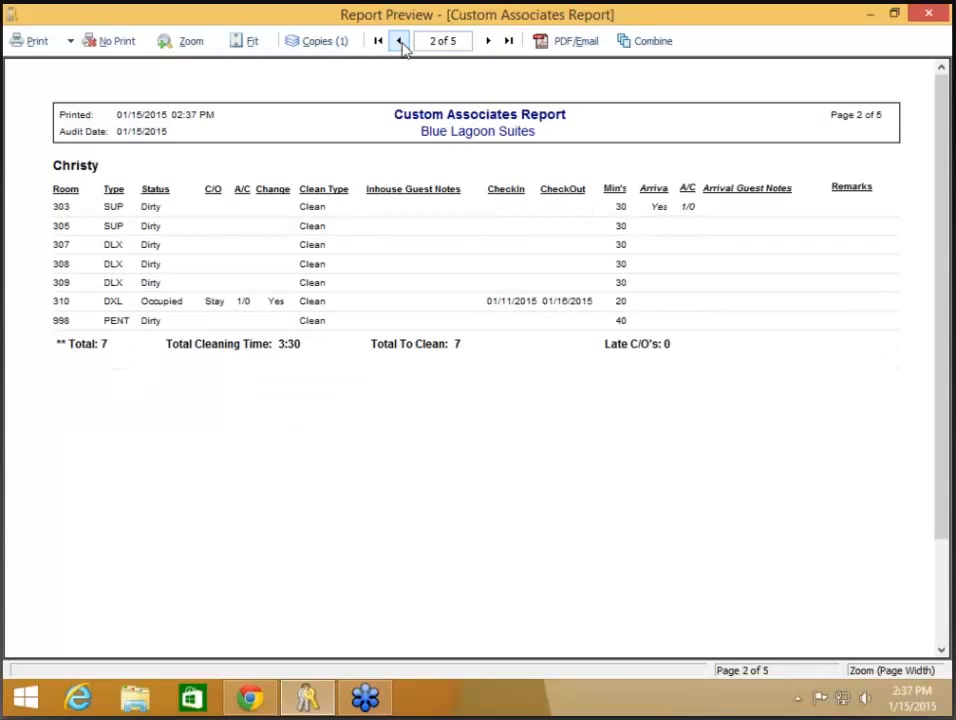
pyautogui.click(400, 42)
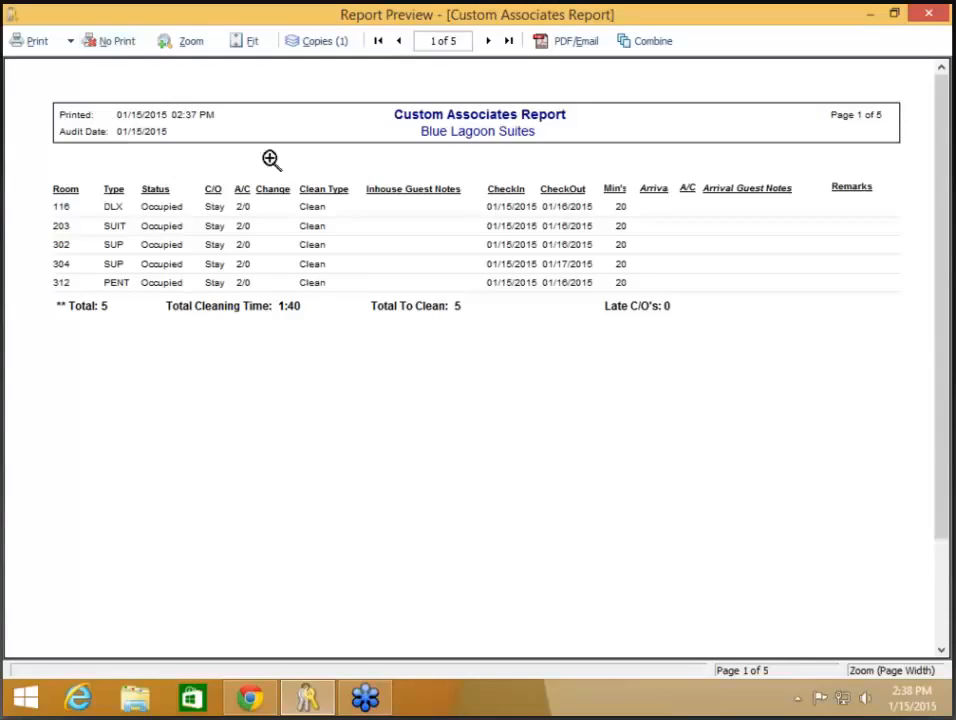
pyautogui.click(107, 44)
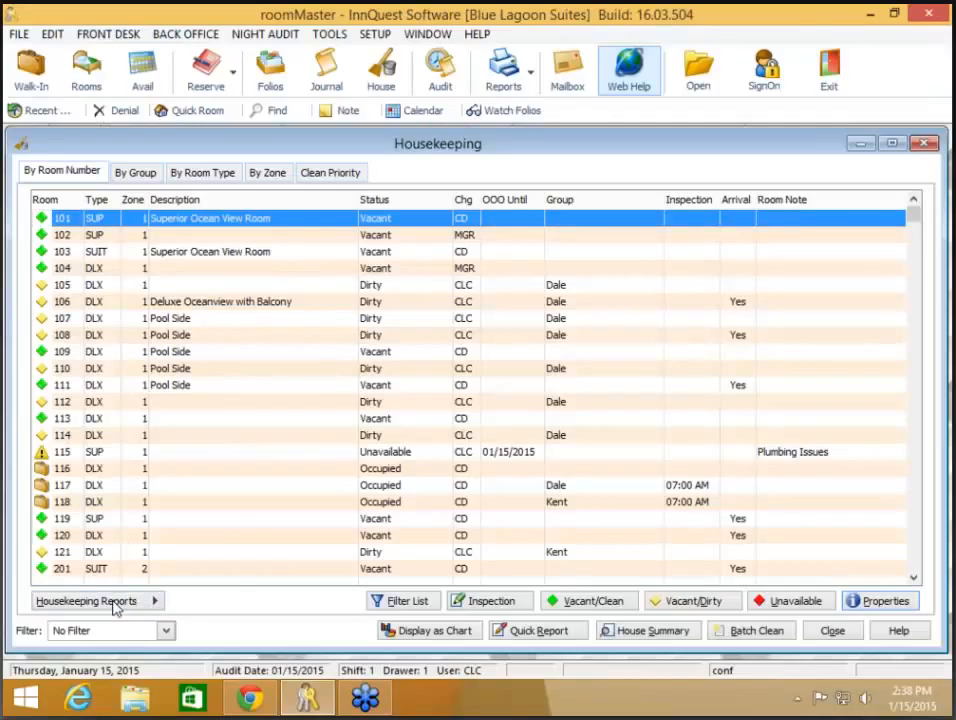
# - Open the Custom Associates Report setup by assignment, maximized, with the zone 3 associate's rooms selected
pyautogui.click(112, 602)
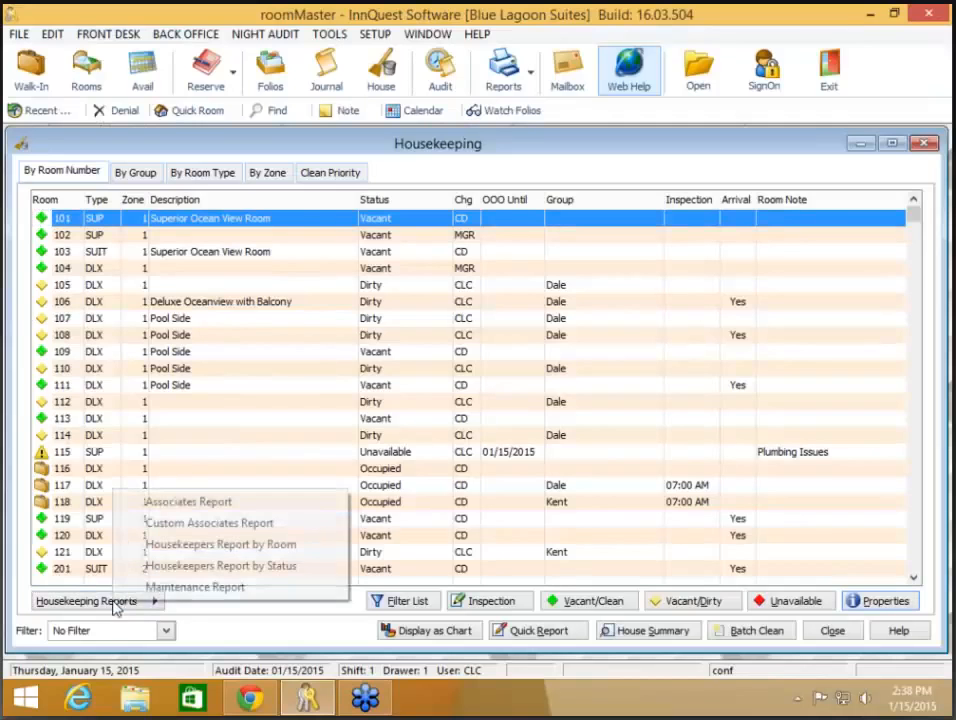
pyautogui.click(240, 530)
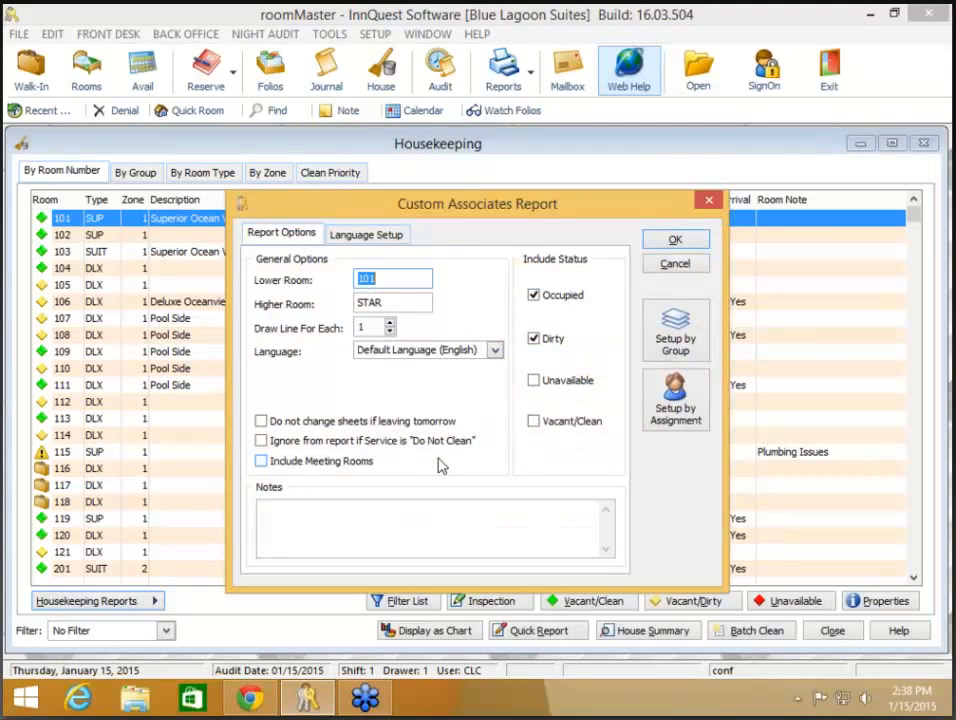
pyautogui.click(676, 415)
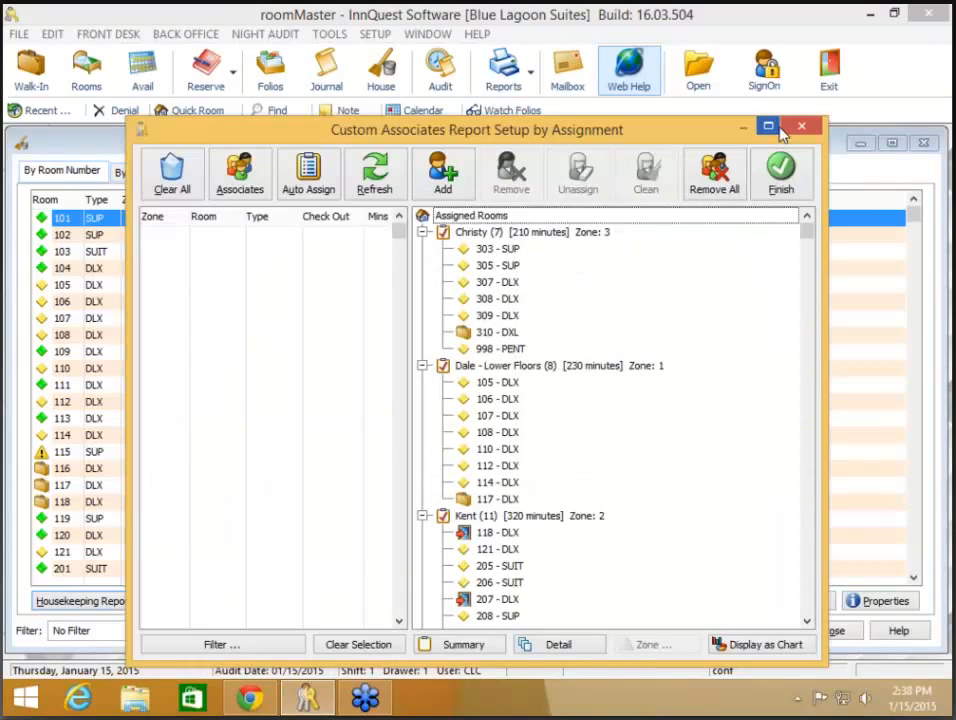
pyautogui.click(769, 128)
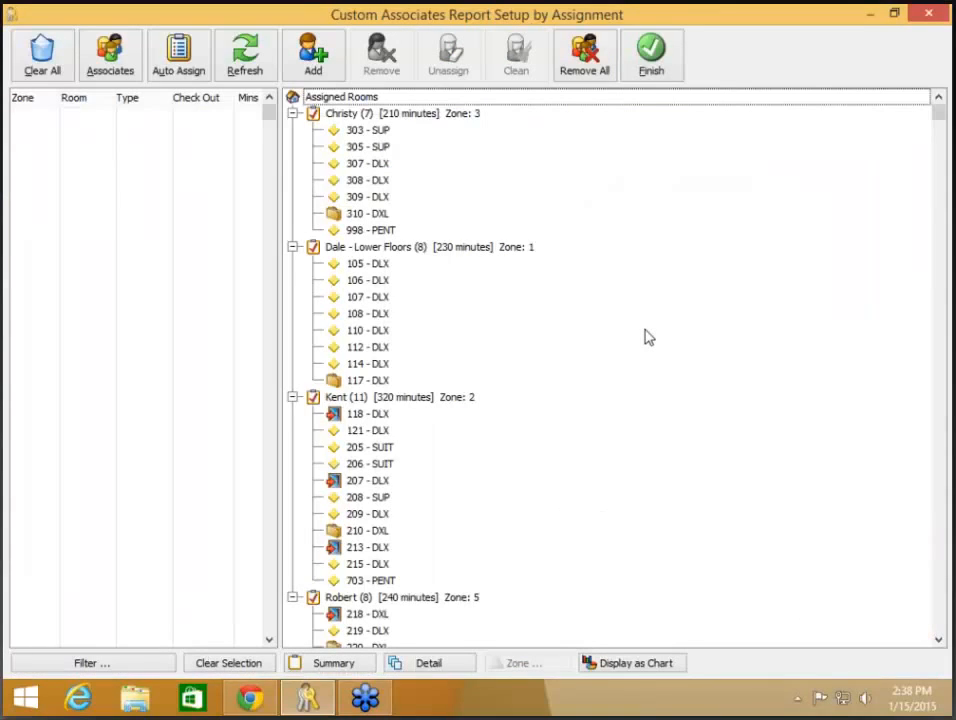
pyautogui.click(414, 116)
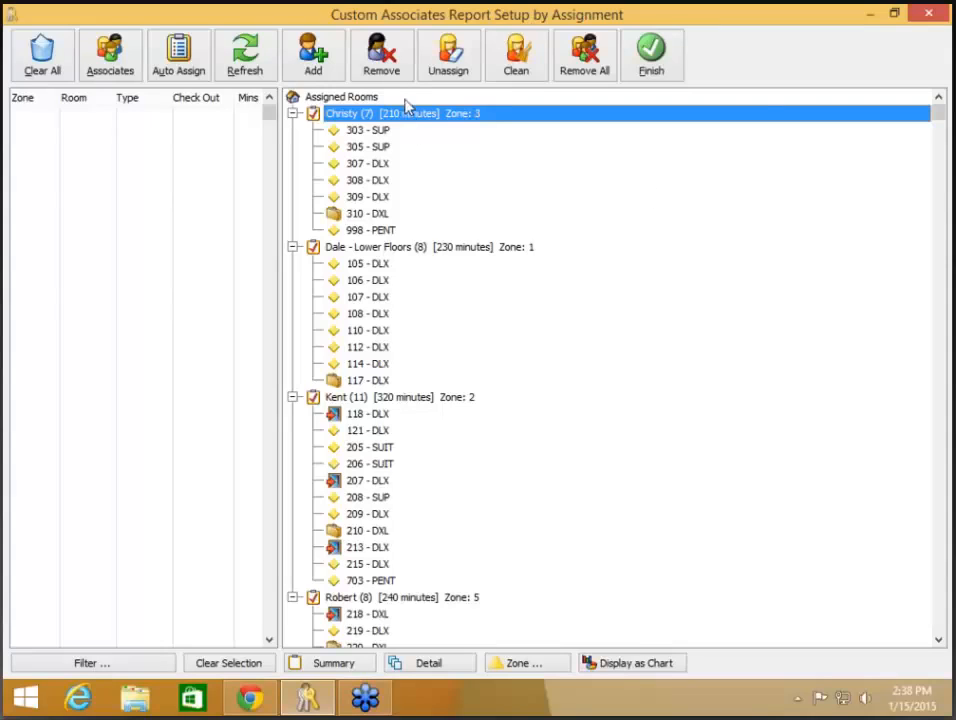
# - Mark all rooms of the zone 3 and Lower Floors associates vacant/clean and unassign them
pyautogui.click(516, 64)
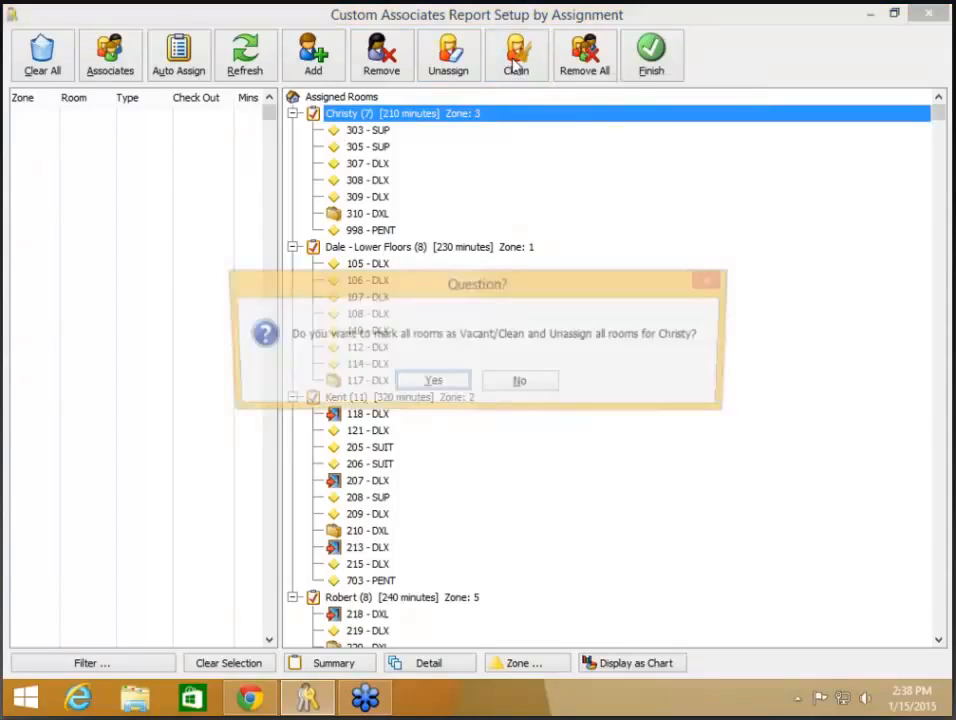
pyautogui.click(446, 382)
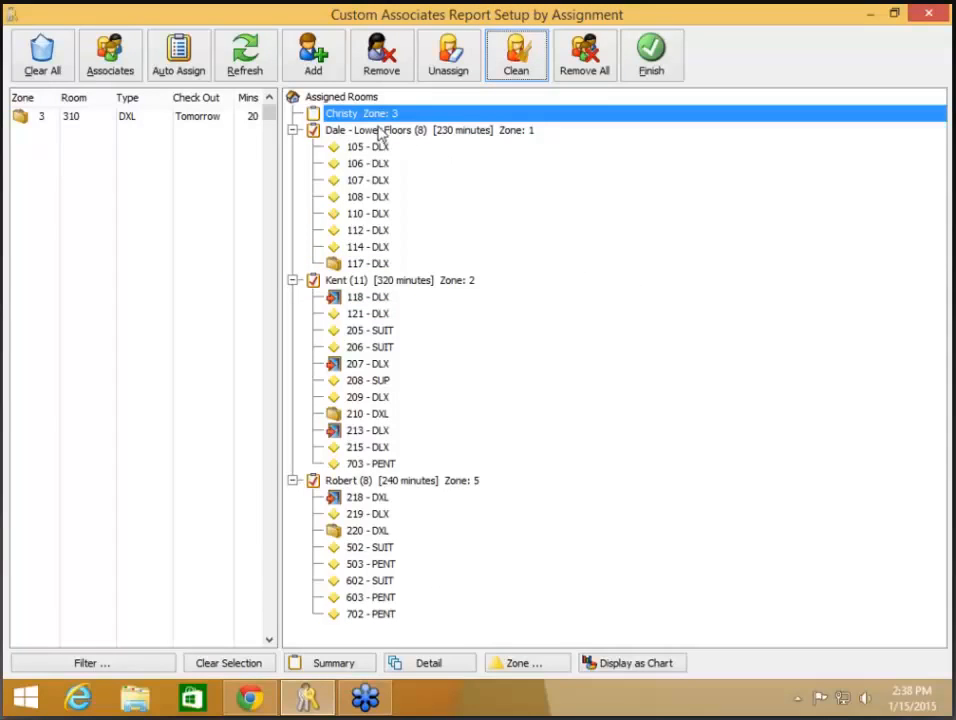
pyautogui.click(345, 131)
pyautogui.click(514, 55)
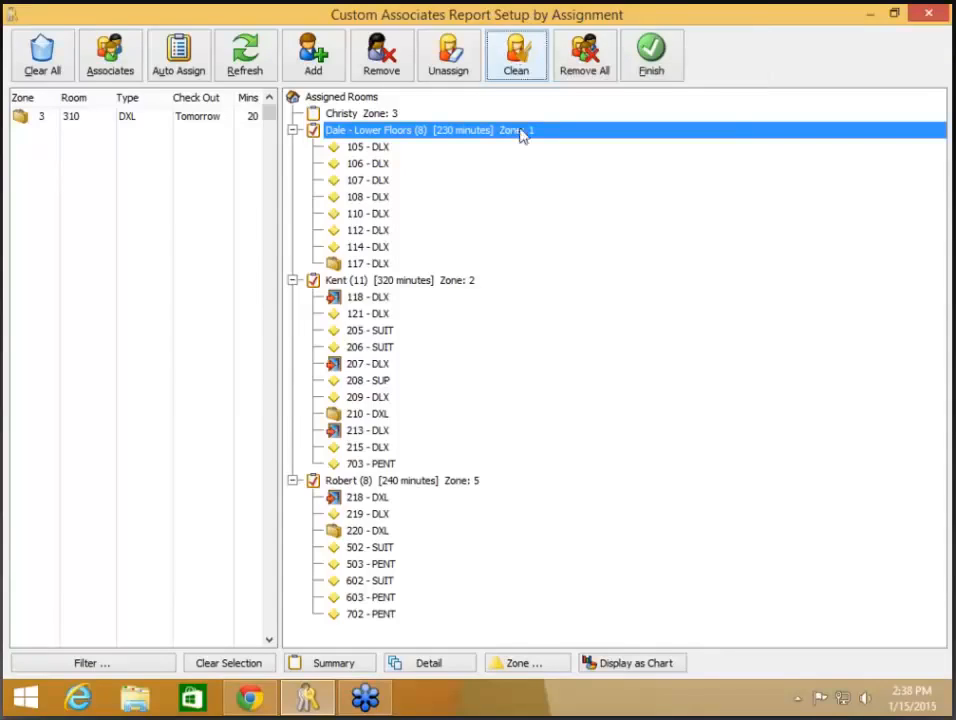
pyautogui.press('Return')
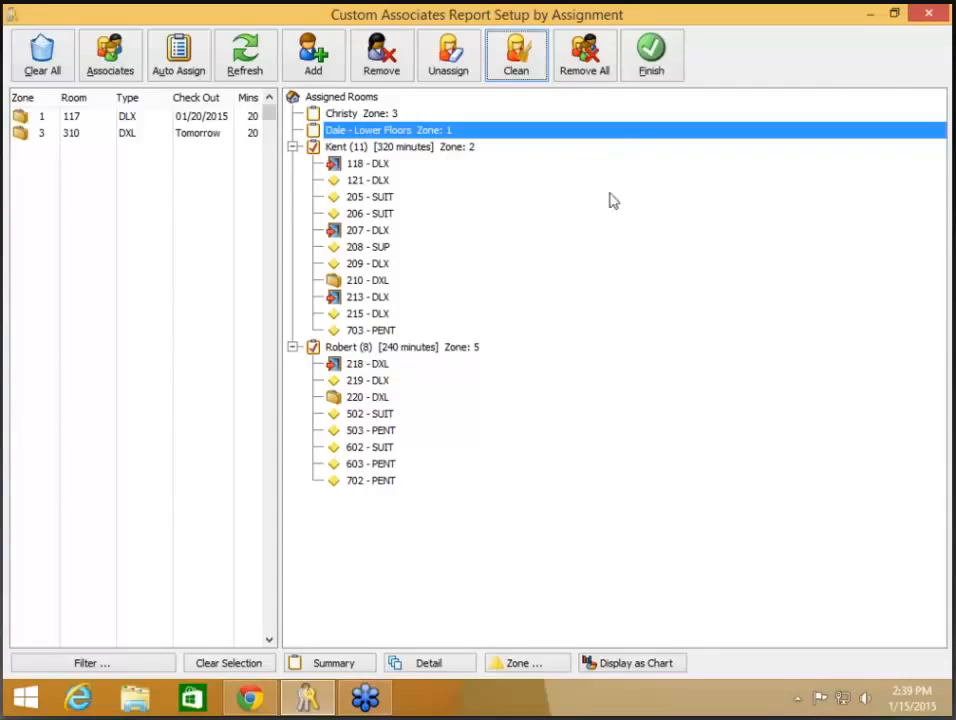
# - Remove all associates and assignments, and dismiss the employee list without adding anyone
pyautogui.click(583, 58)
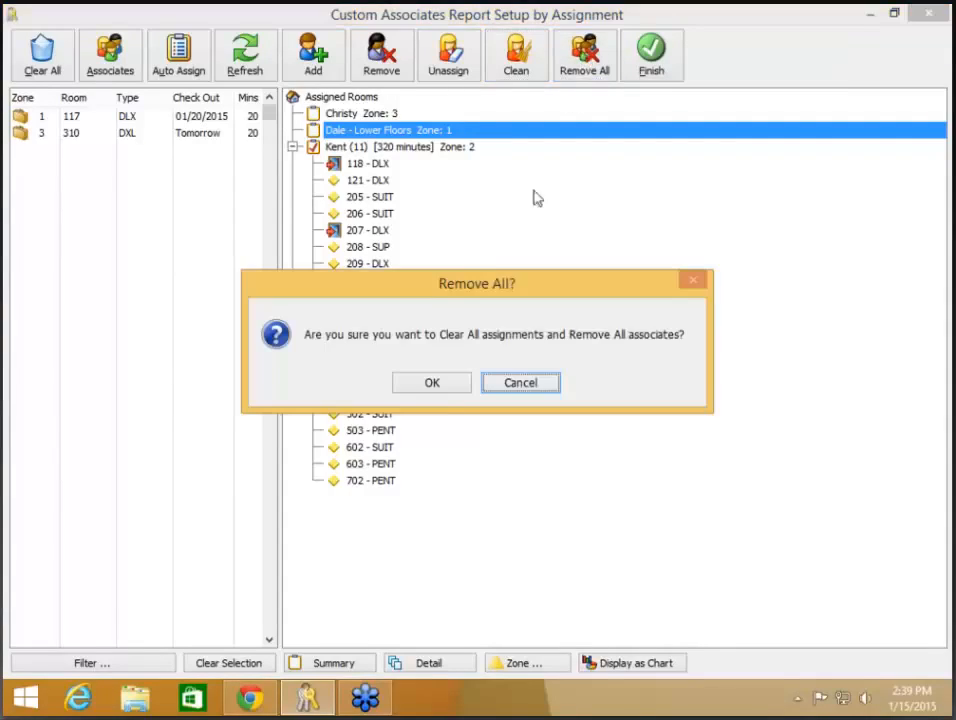
pyautogui.click(445, 388)
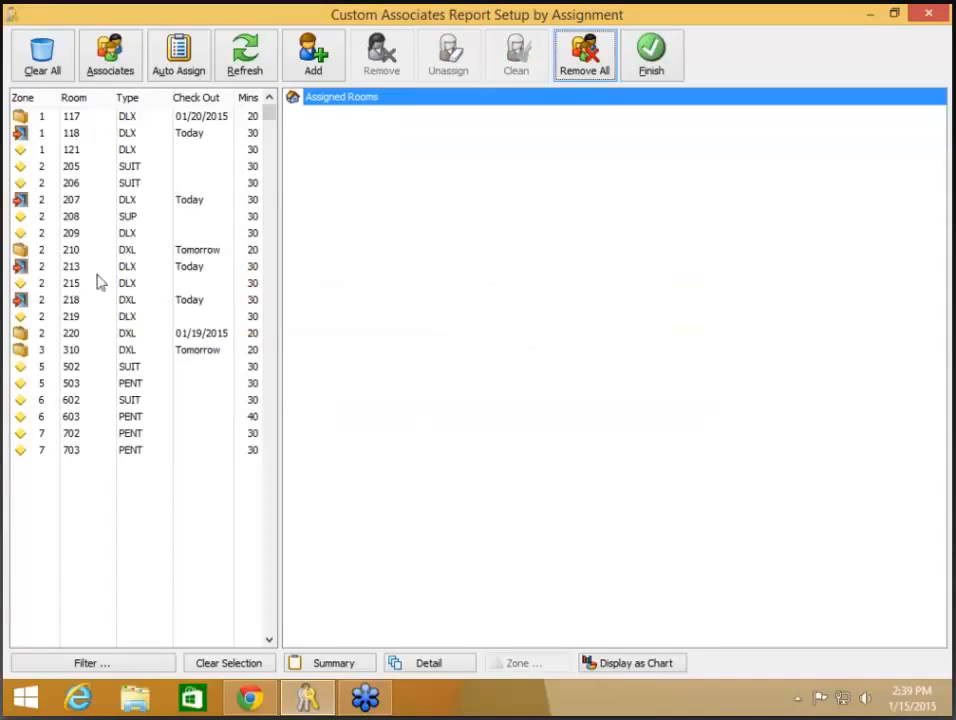
pyautogui.click(321, 75)
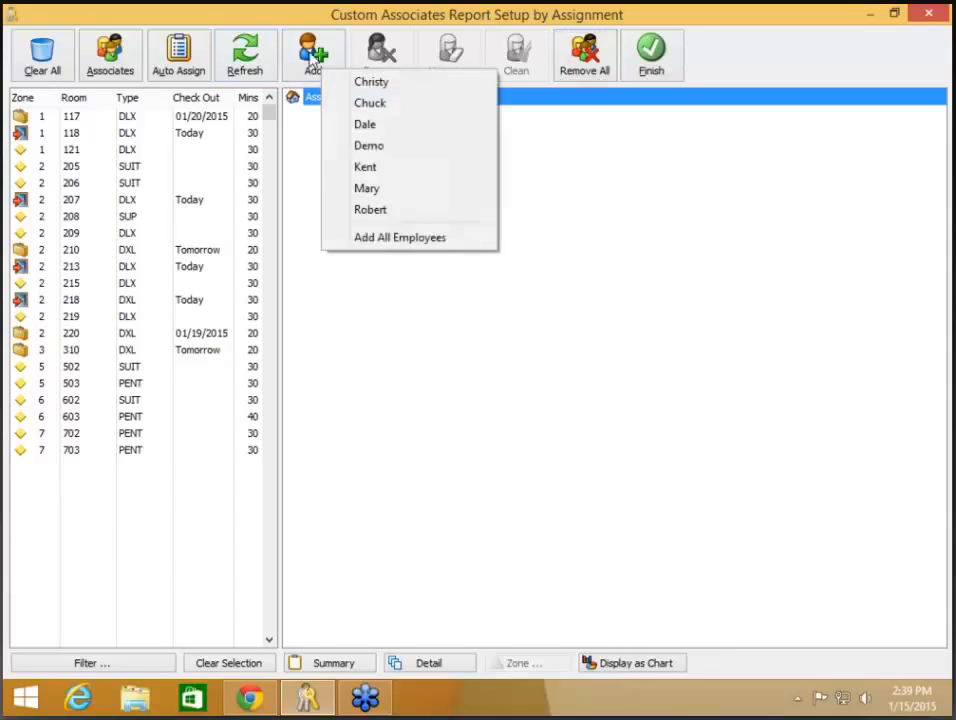
pyautogui.click(427, 393)
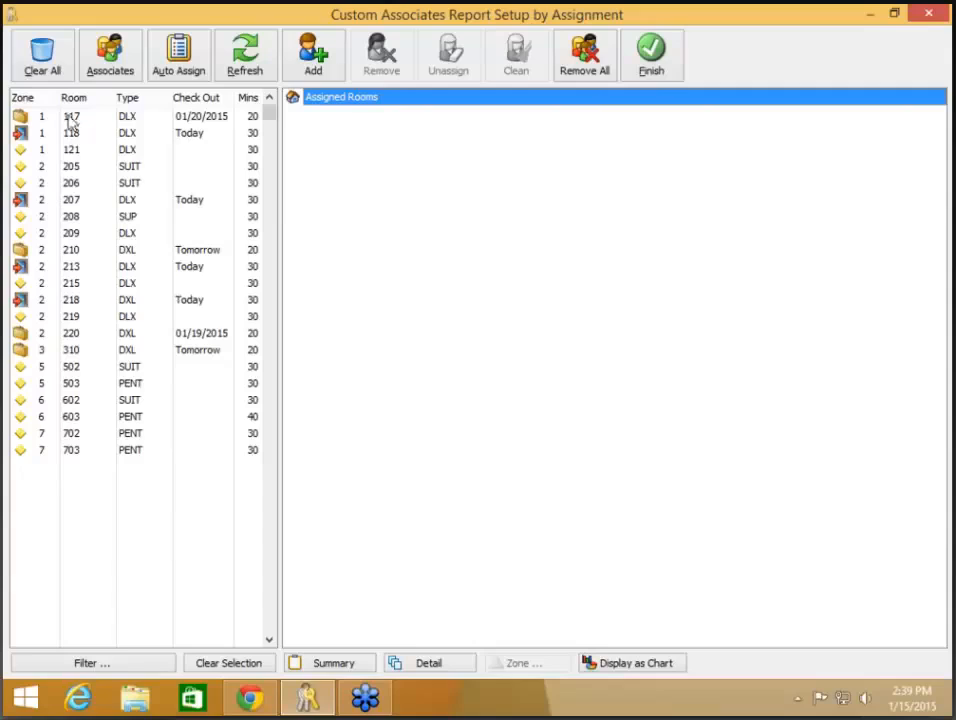
# - Filter rooms to Zone/Floor 1, then Zone/Floor 5, and close the assignment setup window
pyautogui.click(63, 663)
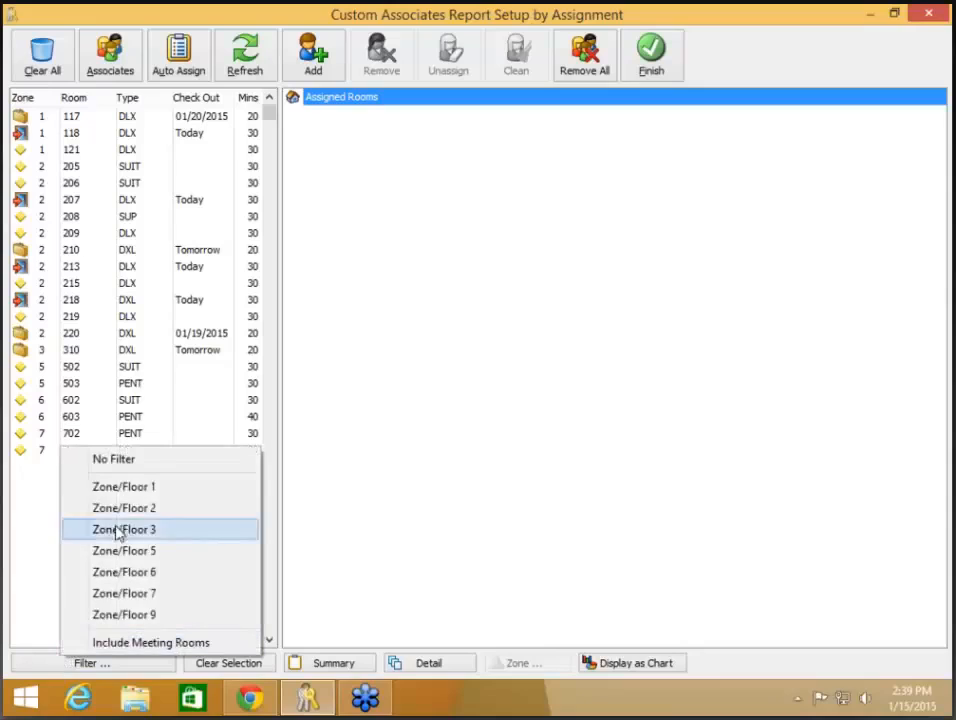
pyautogui.click(123, 494)
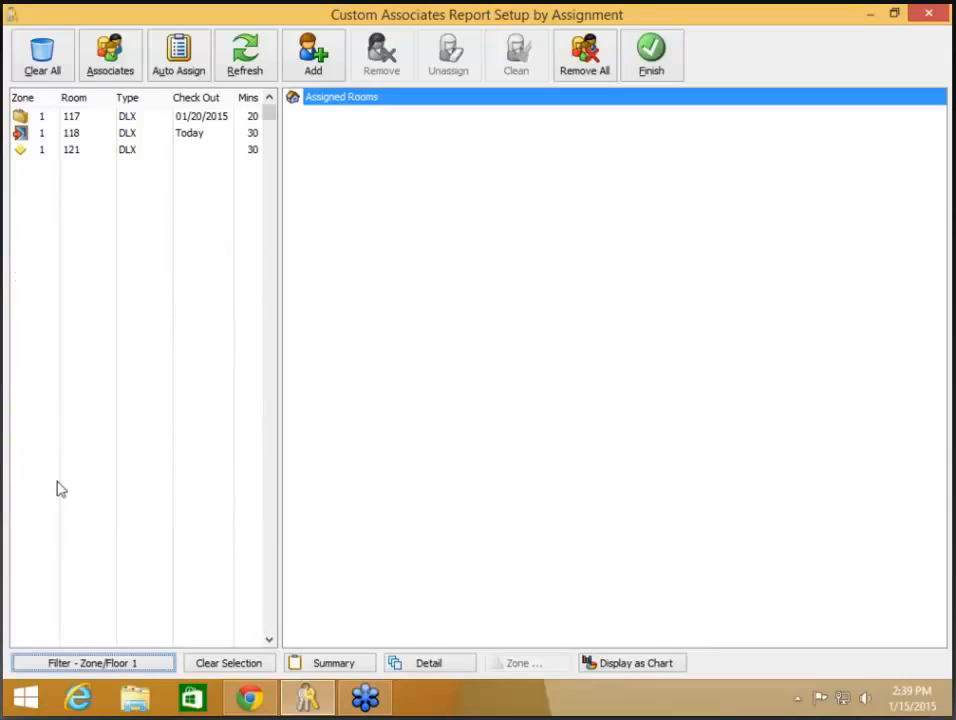
pyautogui.click(92, 664)
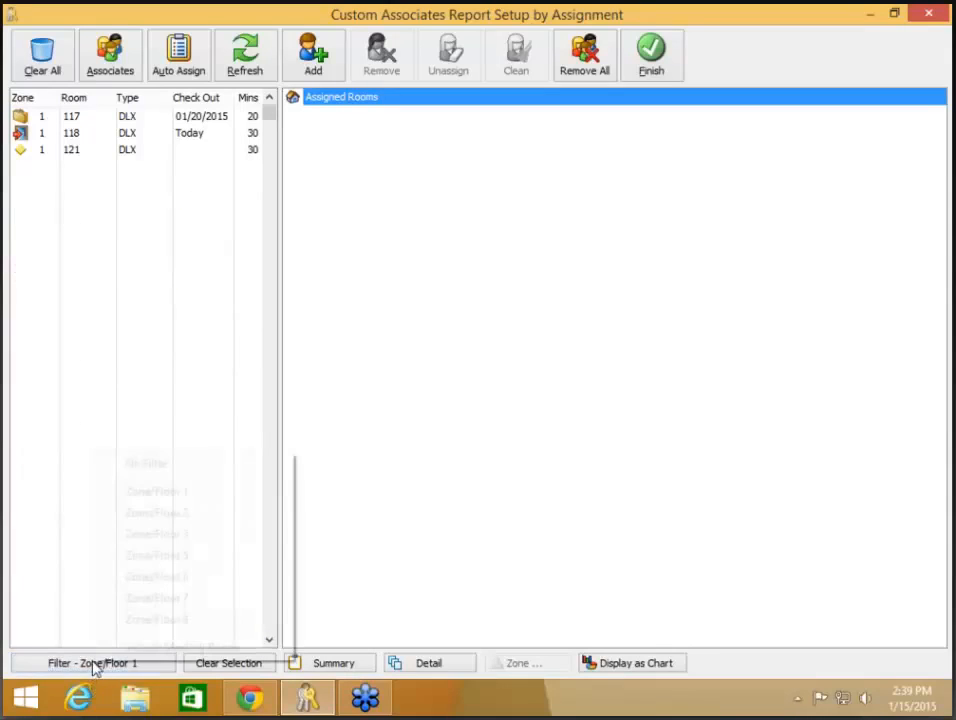
pyautogui.click(156, 556)
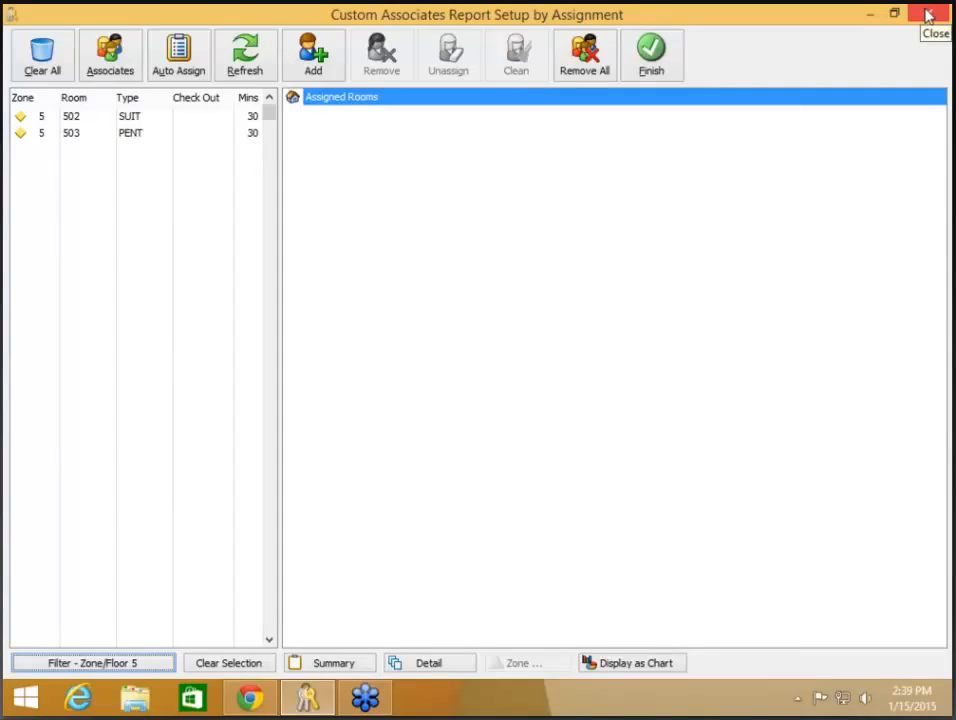
pyautogui.click(928, 14)
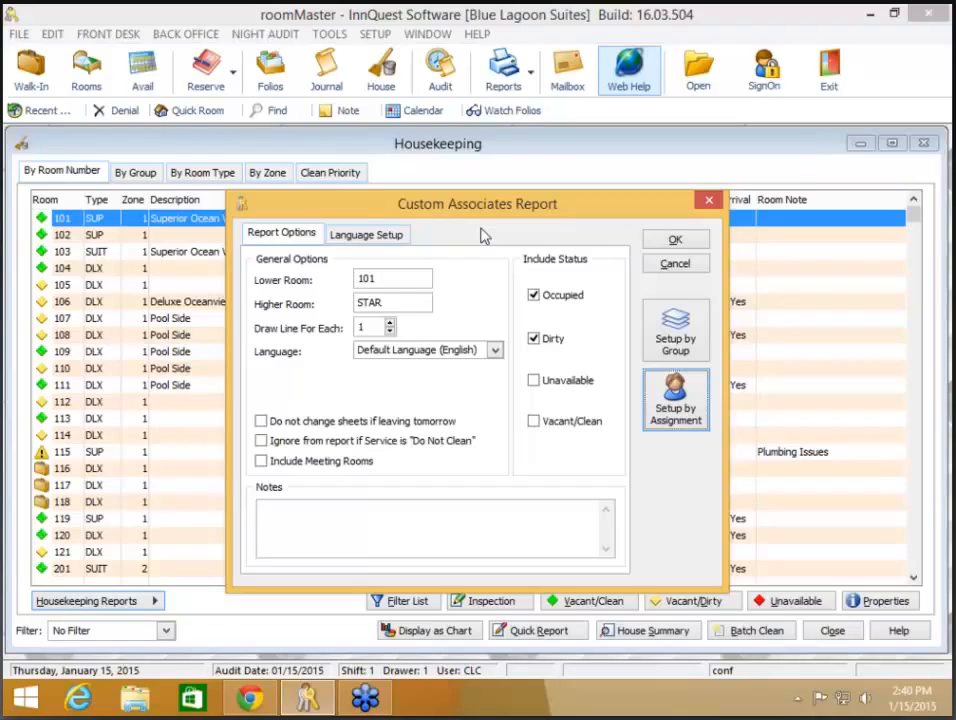
# - Preview the Custom Associates Report with a line every 2 rooms, then cancel without printing
pyautogui.click(389, 324)
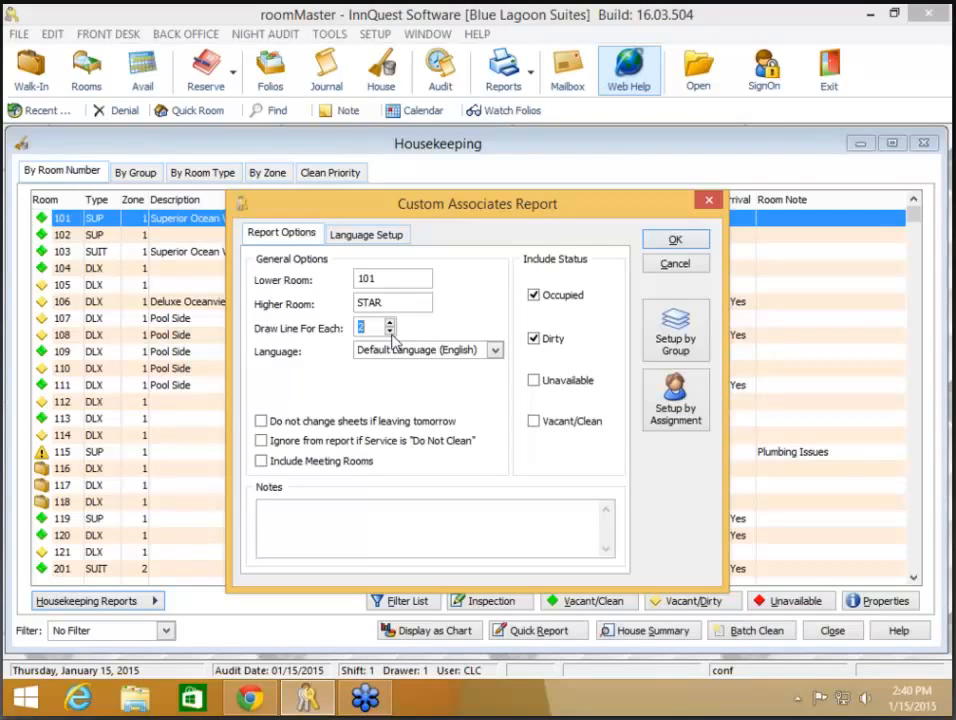
pyautogui.click(685, 247)
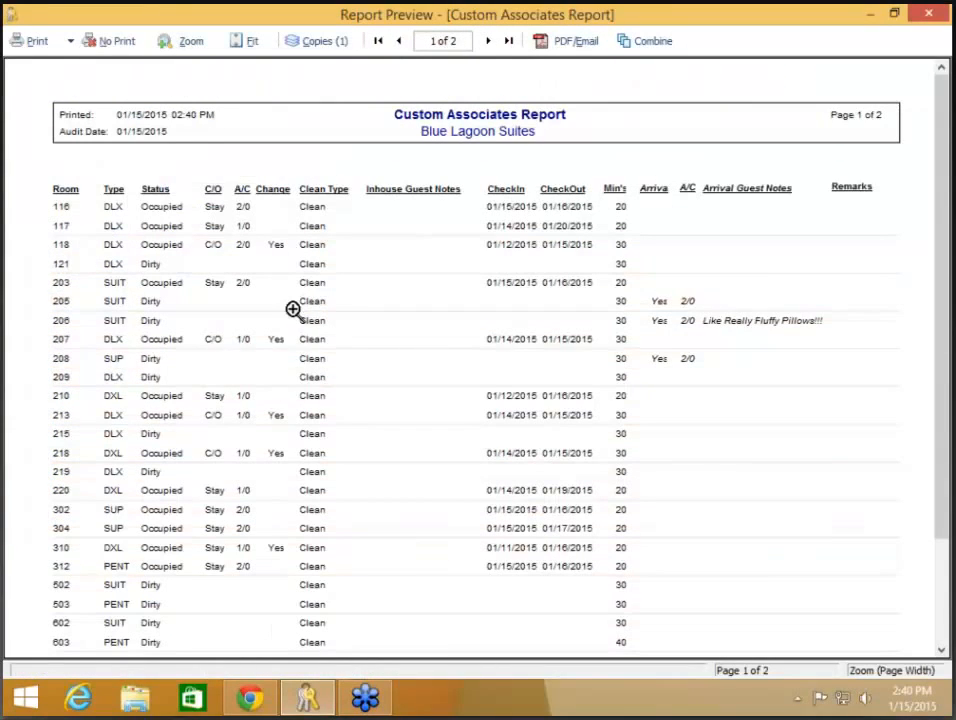
pyautogui.click(108, 43)
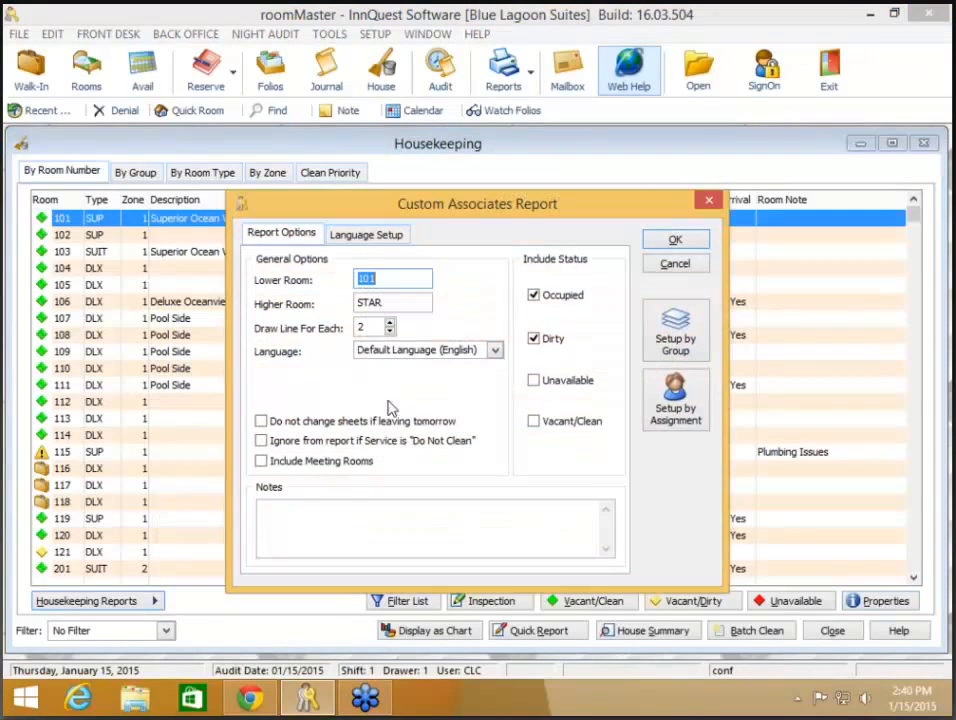
pyautogui.click(362, 462)
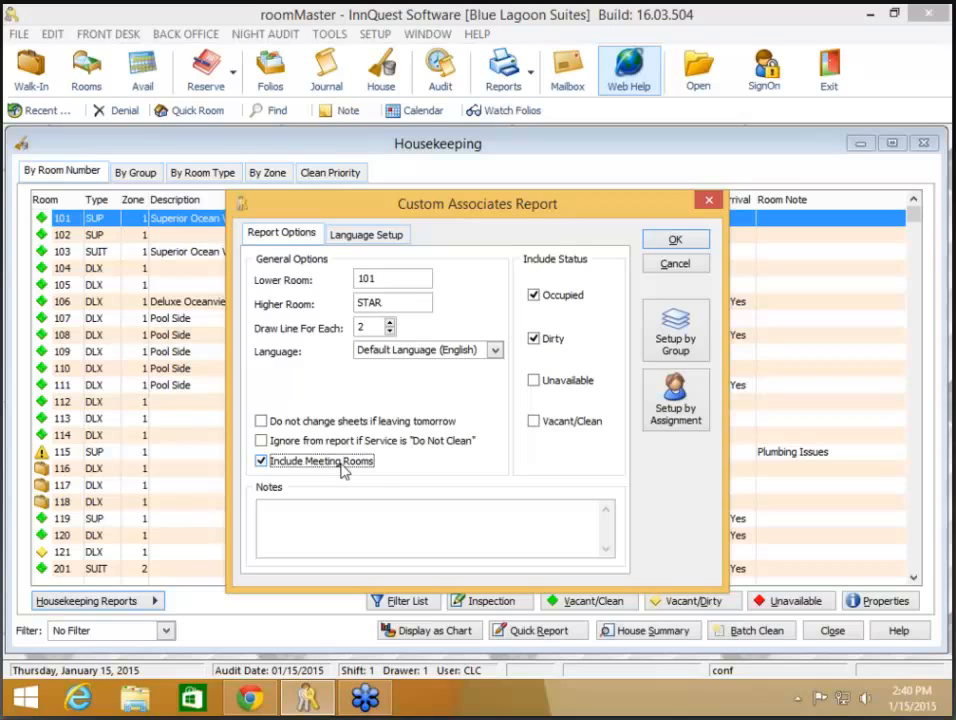
pyautogui.click(676, 264)
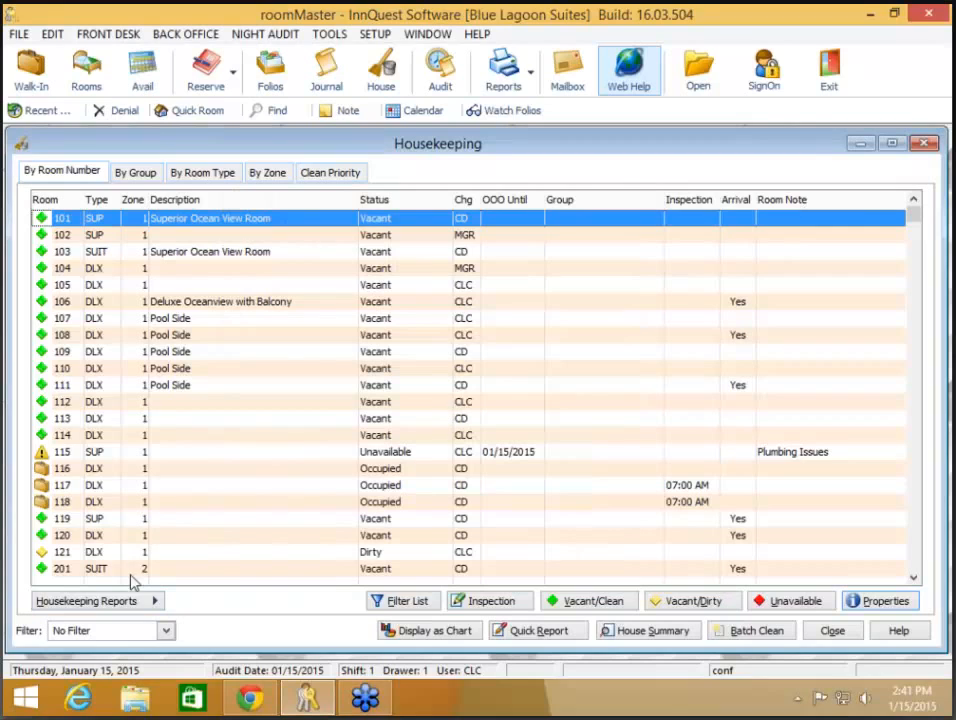
pyautogui.click(128, 604)
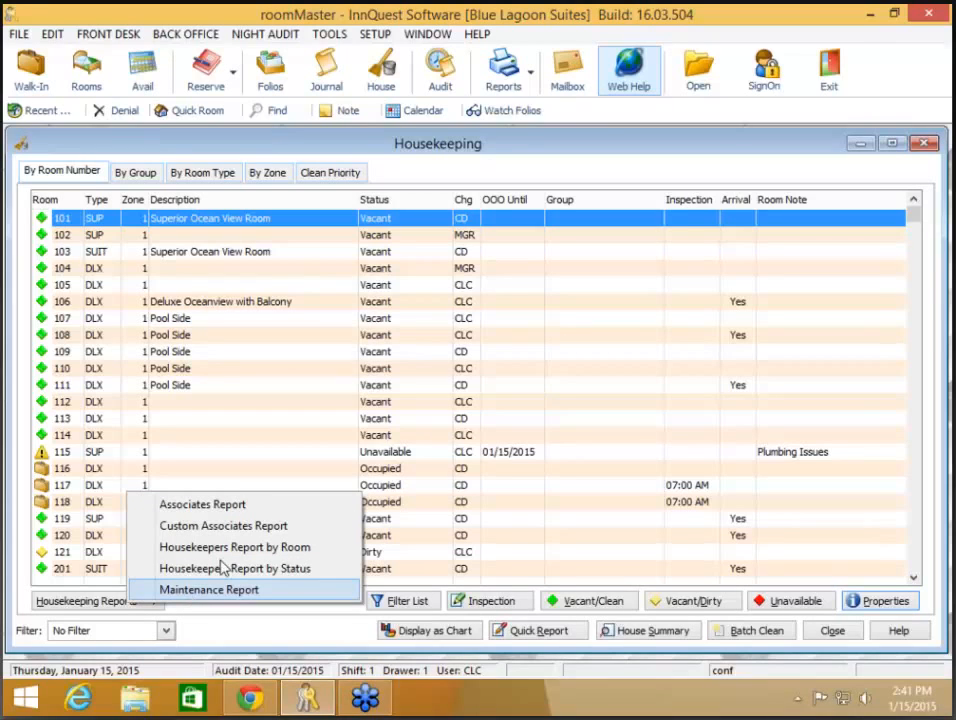
pyautogui.click(335, 368)
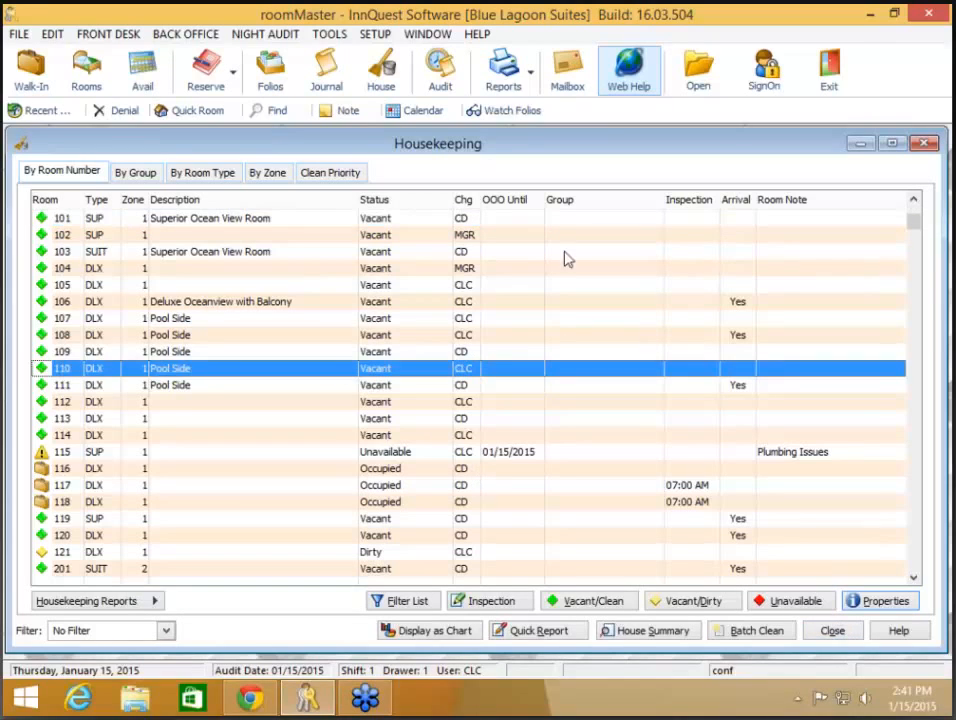
pyautogui.click(518, 82)
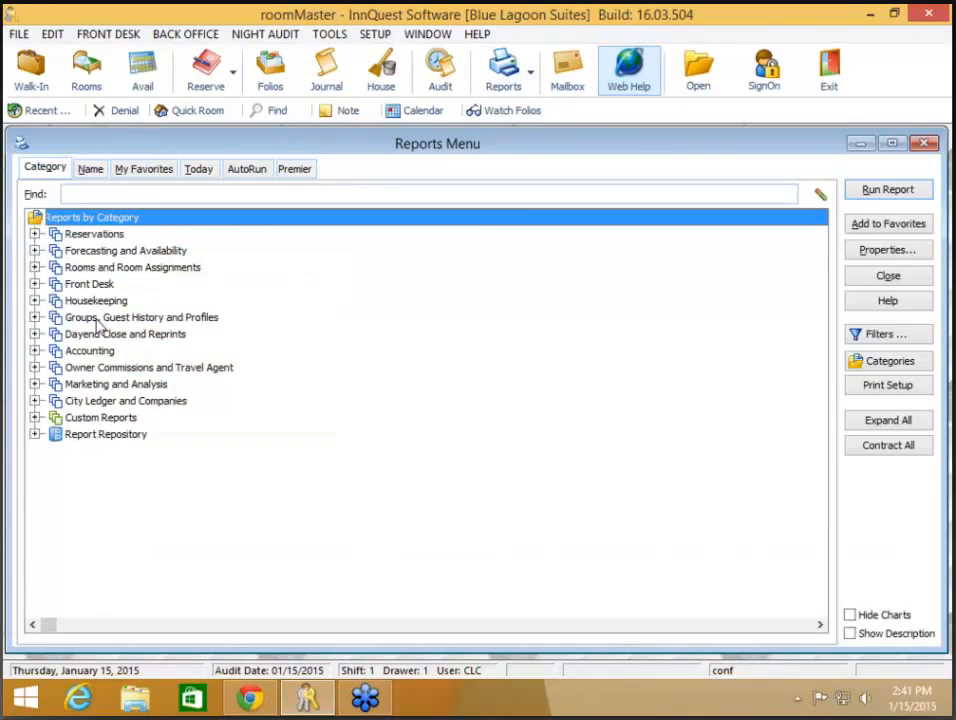
pyautogui.click(34, 301)
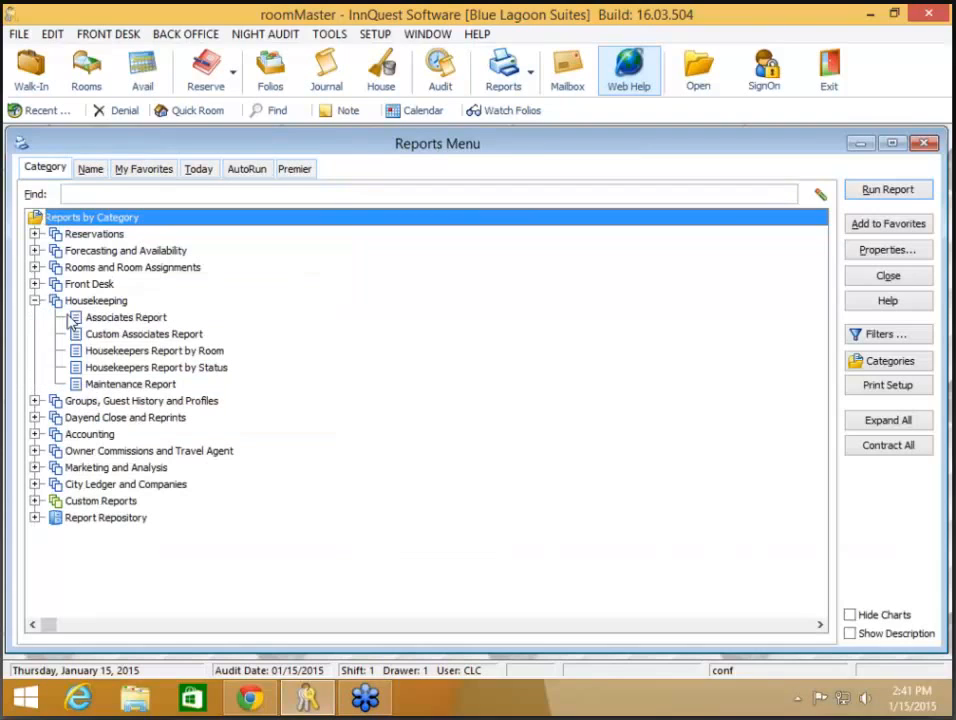
pyautogui.click(141, 389)
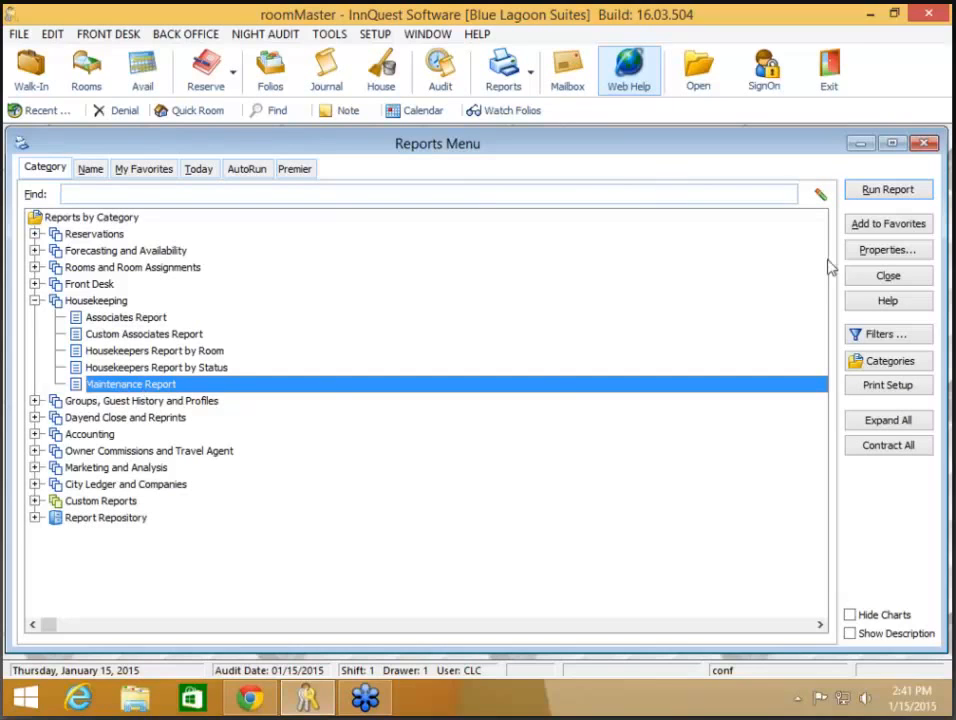
pyautogui.click(887, 276)
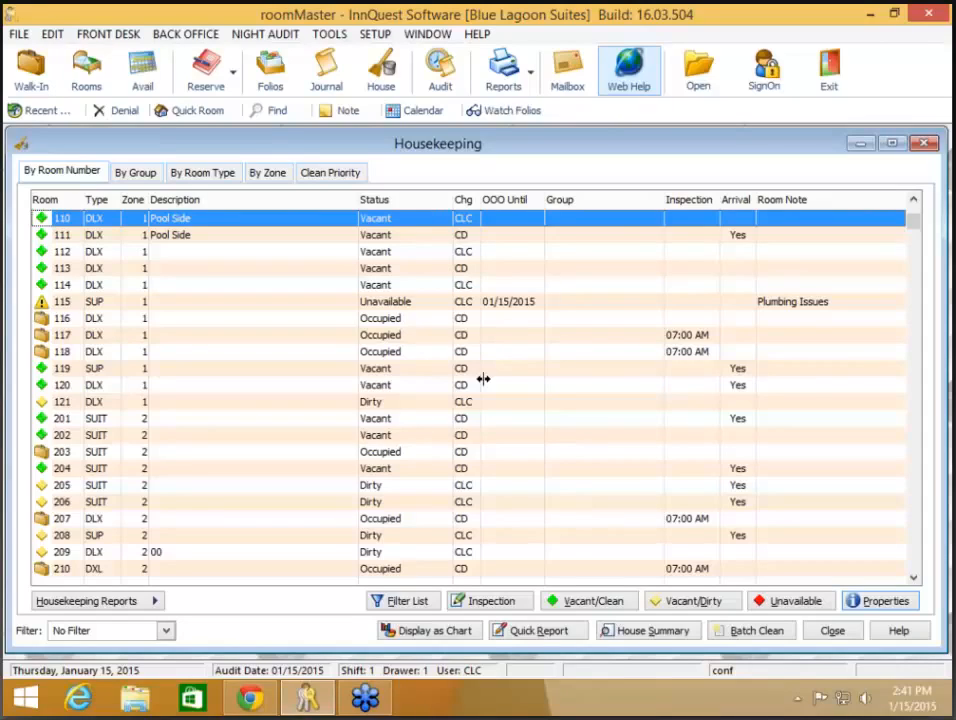
# - Mark room 121 Unavailable until 01/17/2015 with the room note 'AC Not Working'
pyautogui.click(375, 404)
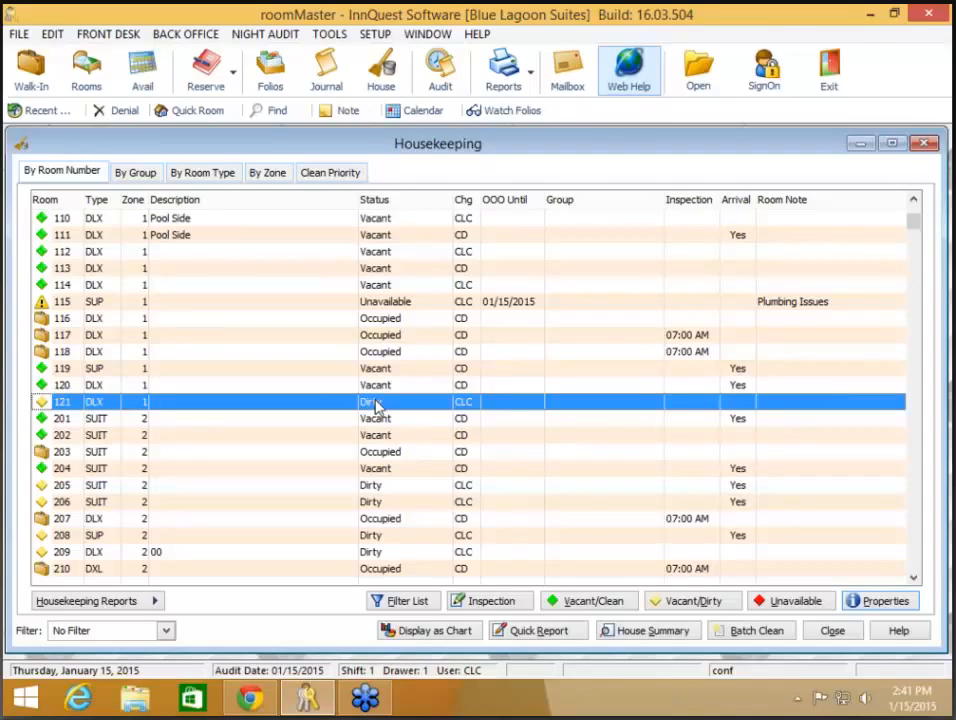
pyautogui.rightClick(375, 404)
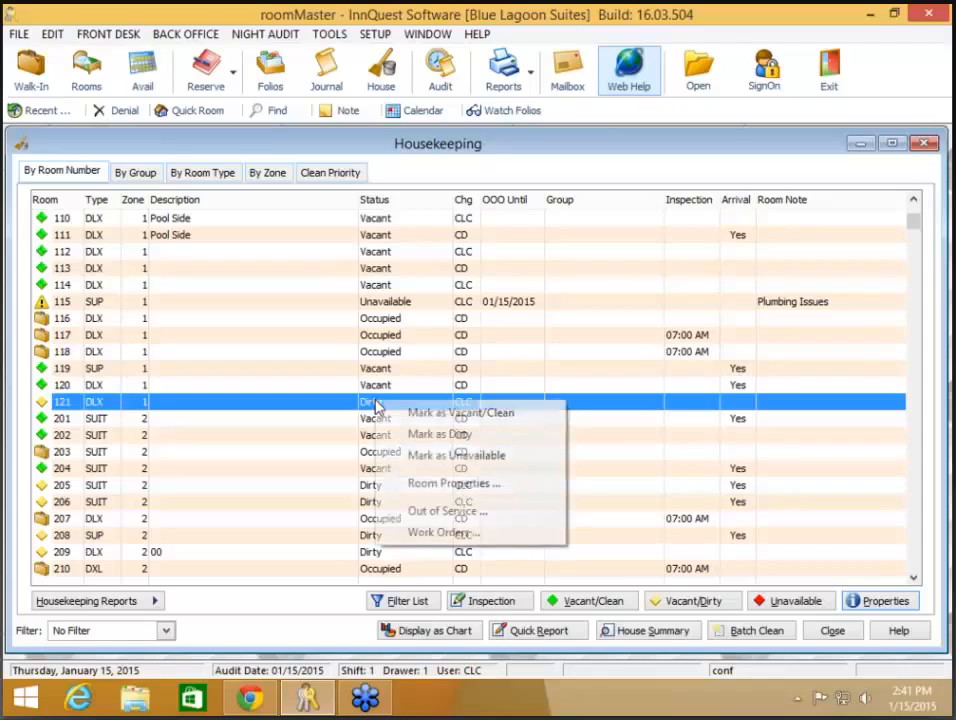
pyautogui.click(440, 455)
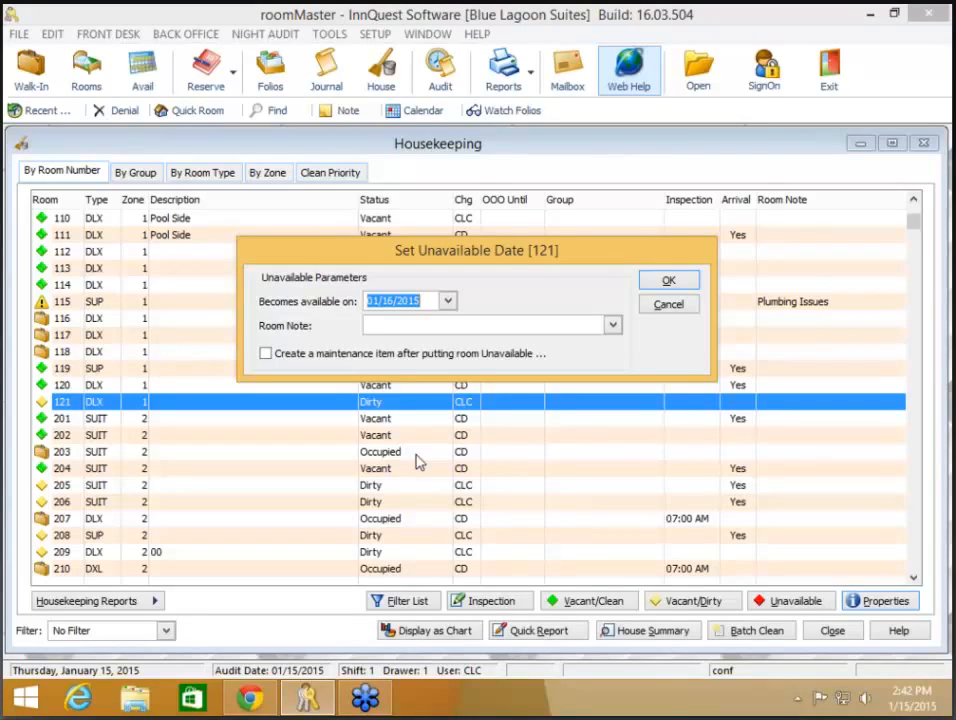
pyautogui.write('0117')
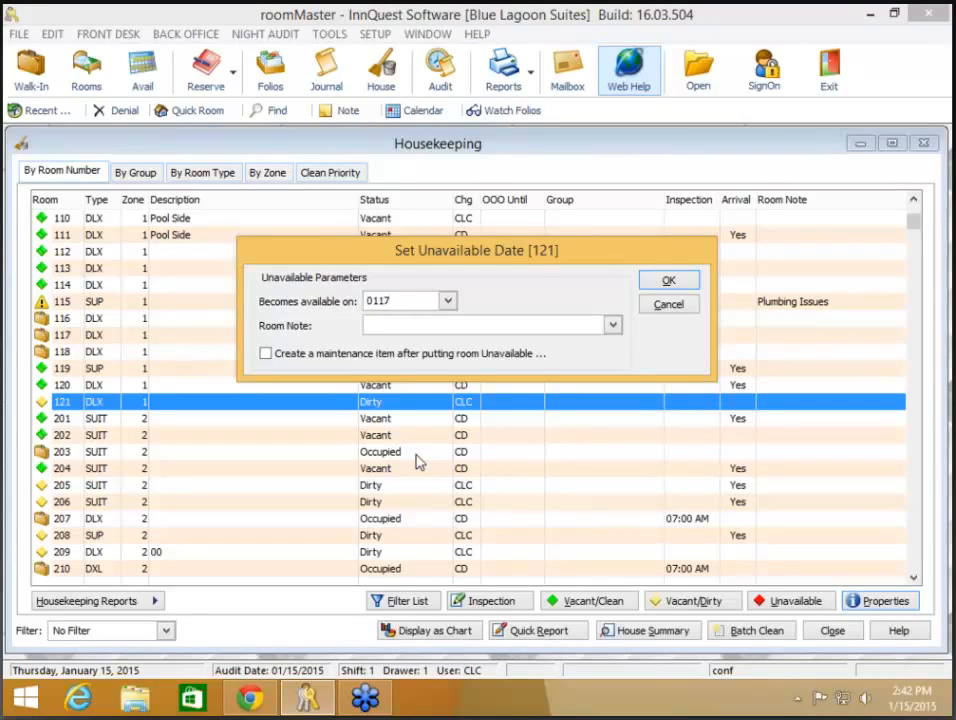
pyautogui.press('Tab')
pyautogui.click(613, 325)
pyautogui.click(427, 344)
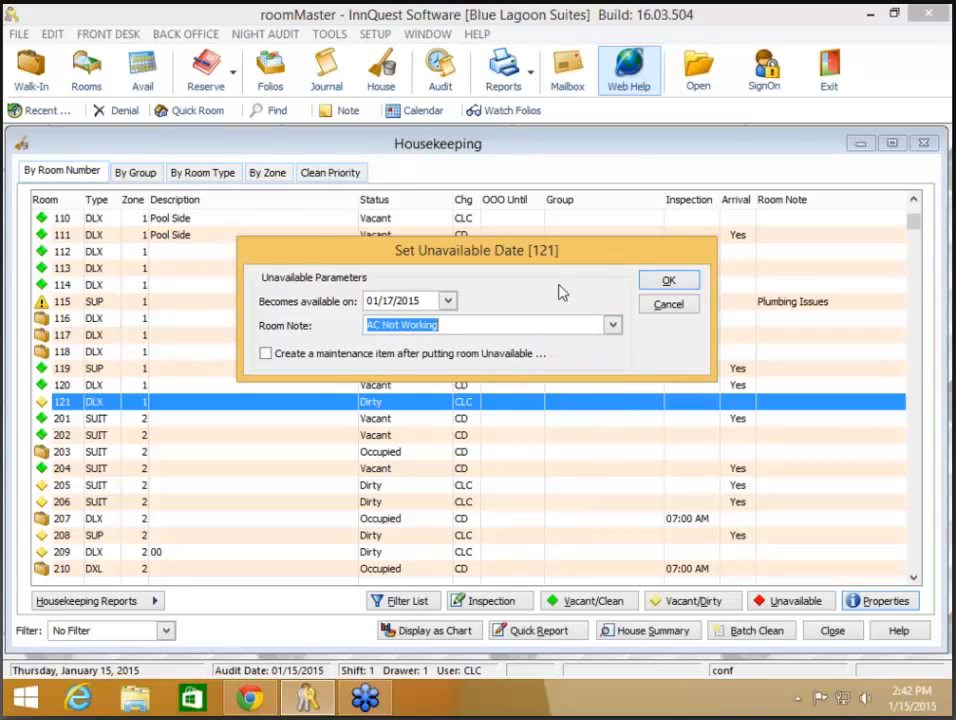
pyautogui.click(670, 283)
pyautogui.click(669, 282)
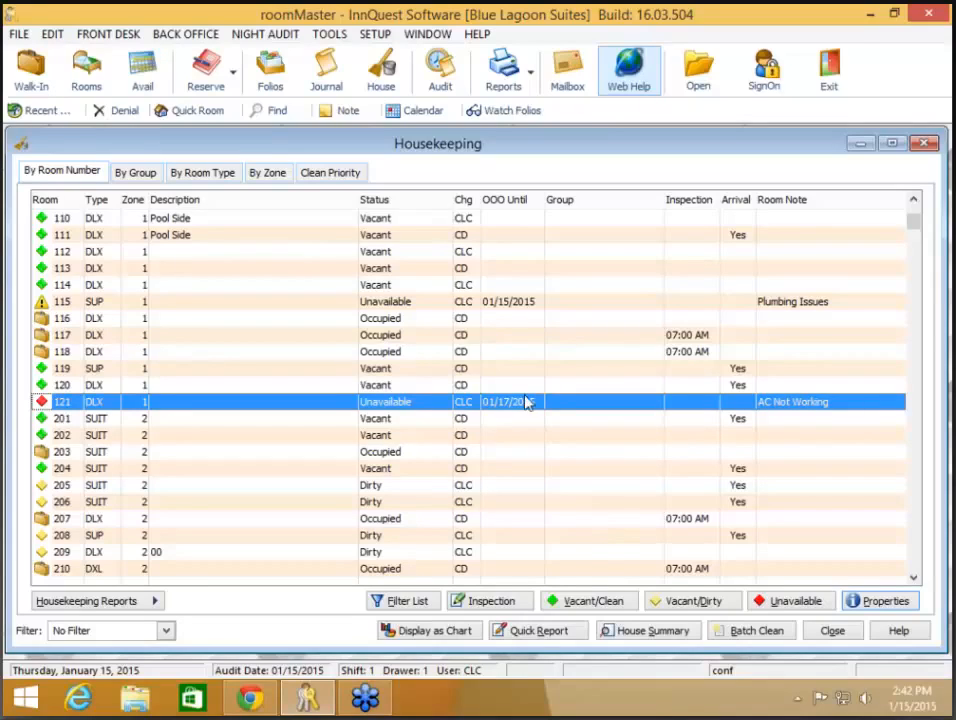
# - Step through the housekeeping list from room 115 to room 211 to review the unavailable rooms
pyautogui.click(508, 305)
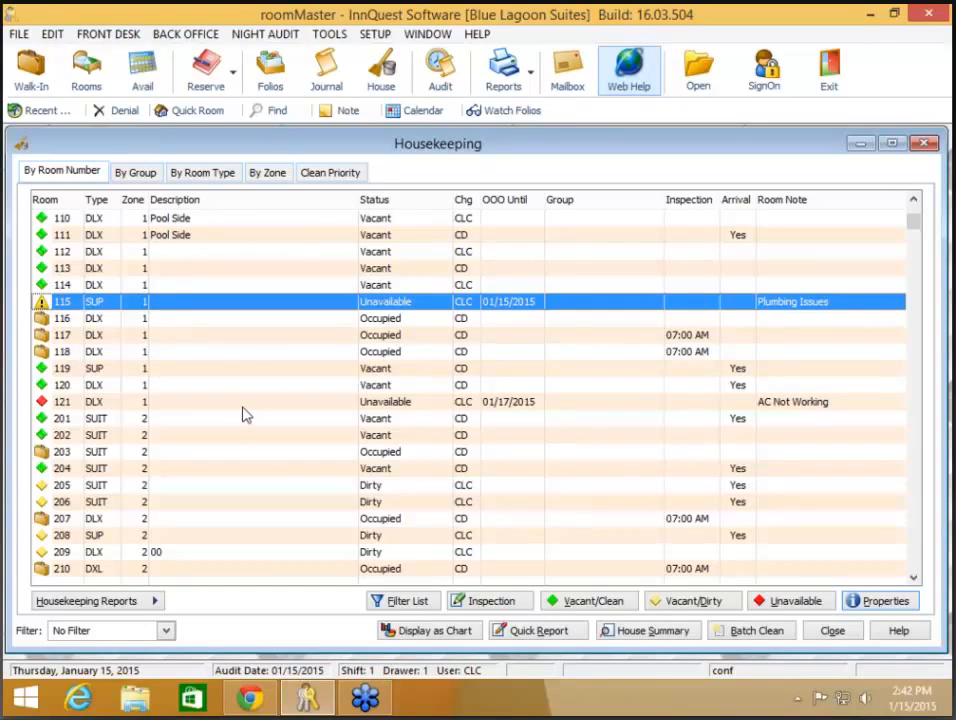
pyautogui.press('Down')
pyautogui.press('Down')
pyautogui.press('Down')
pyautogui.press('Down')
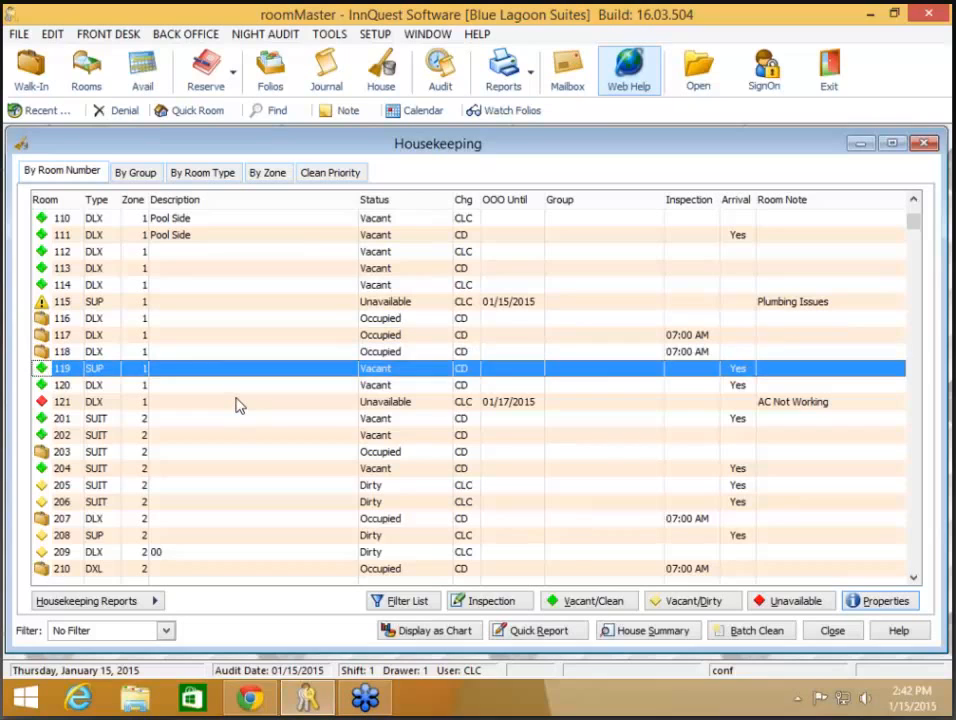
pyautogui.press('Down')
pyautogui.press('Down')
pyautogui.press('Down')
pyautogui.press('Down')
pyautogui.press('Down')
pyautogui.press('Down')
pyautogui.press('Down')
pyautogui.press('Down')
pyautogui.press('Down')
pyautogui.press('Down')
pyautogui.press('Down')
pyautogui.press('Down')
pyautogui.press('Down')
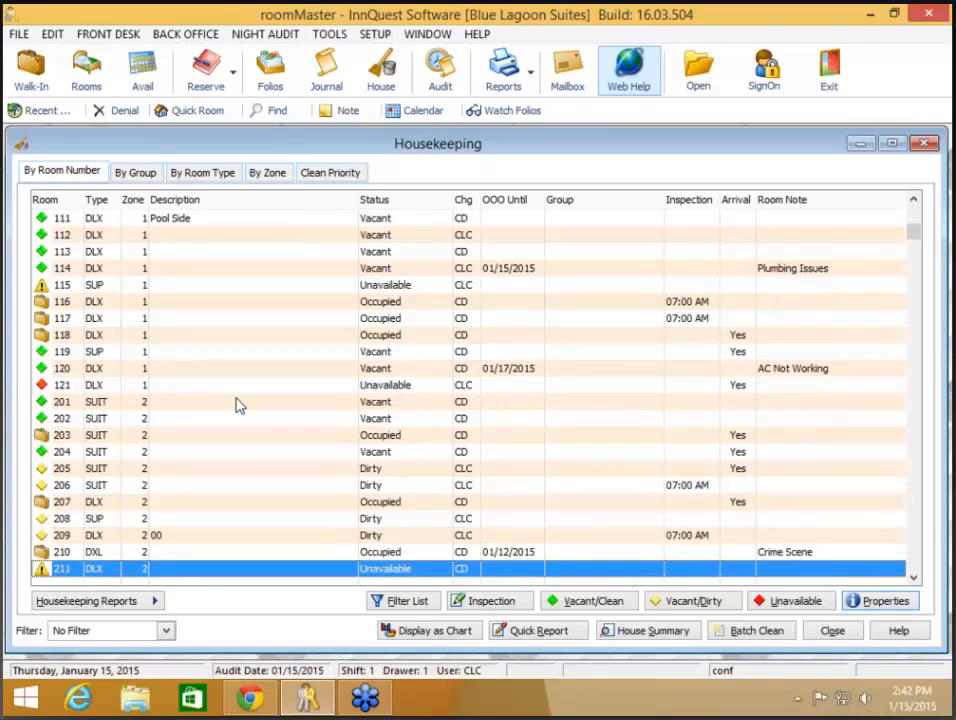
pyautogui.press('Down')
pyautogui.press('Down')
pyautogui.press('Down')
pyautogui.press('Down')
pyautogui.press('Down')
pyautogui.press('Down')
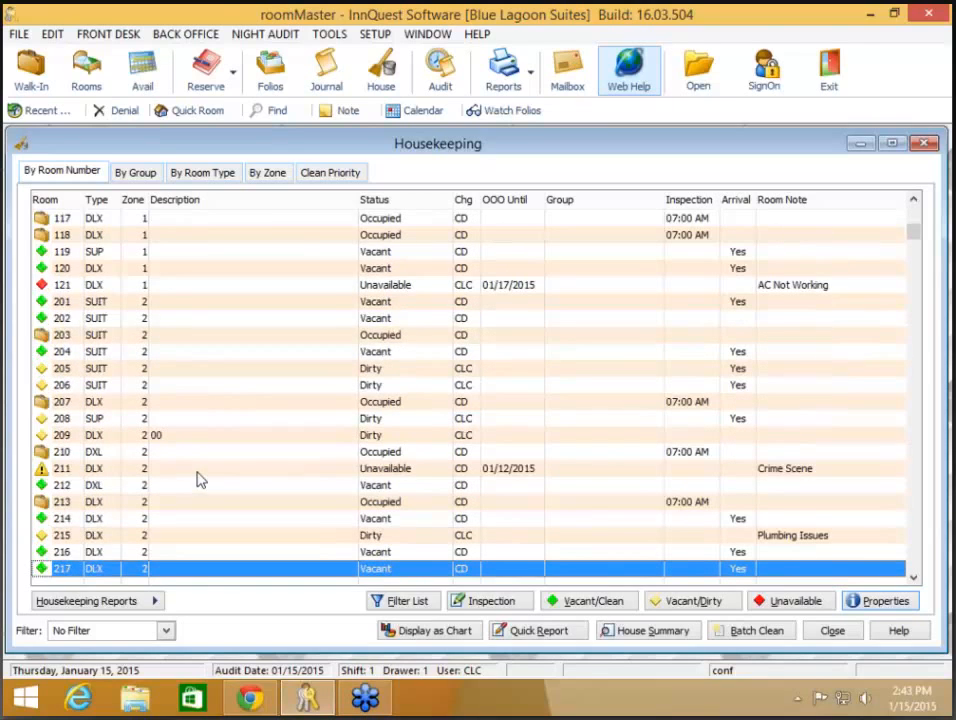
pyautogui.click(197, 474)
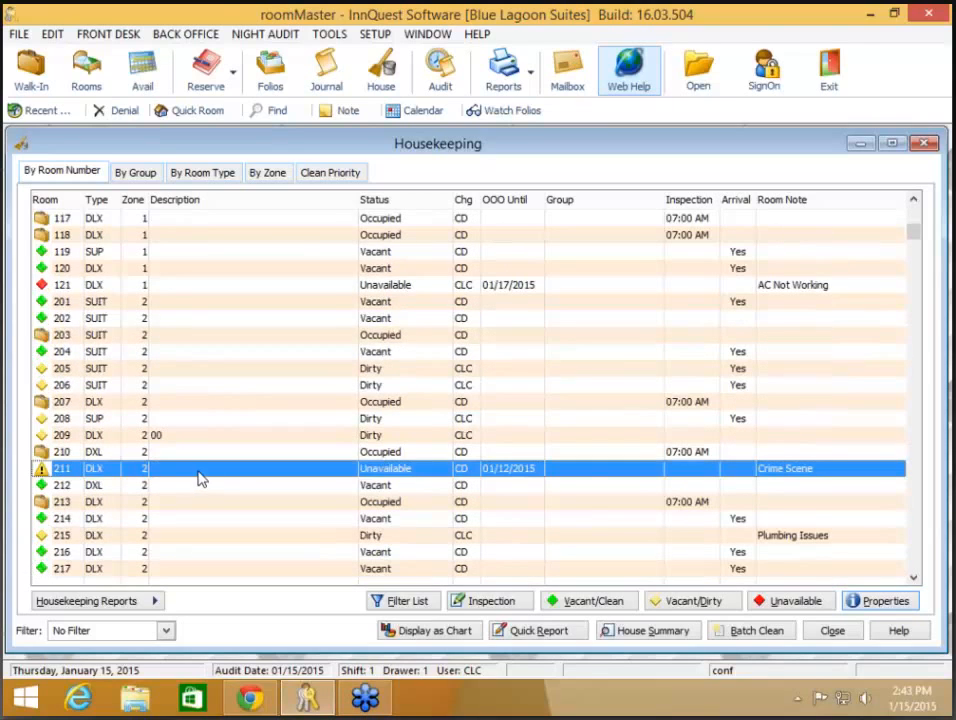
# - Close Housekeeping, check room 121's unavailable days on the availability chart, then bring up Quick Room Display
pyautogui.click(834, 633)
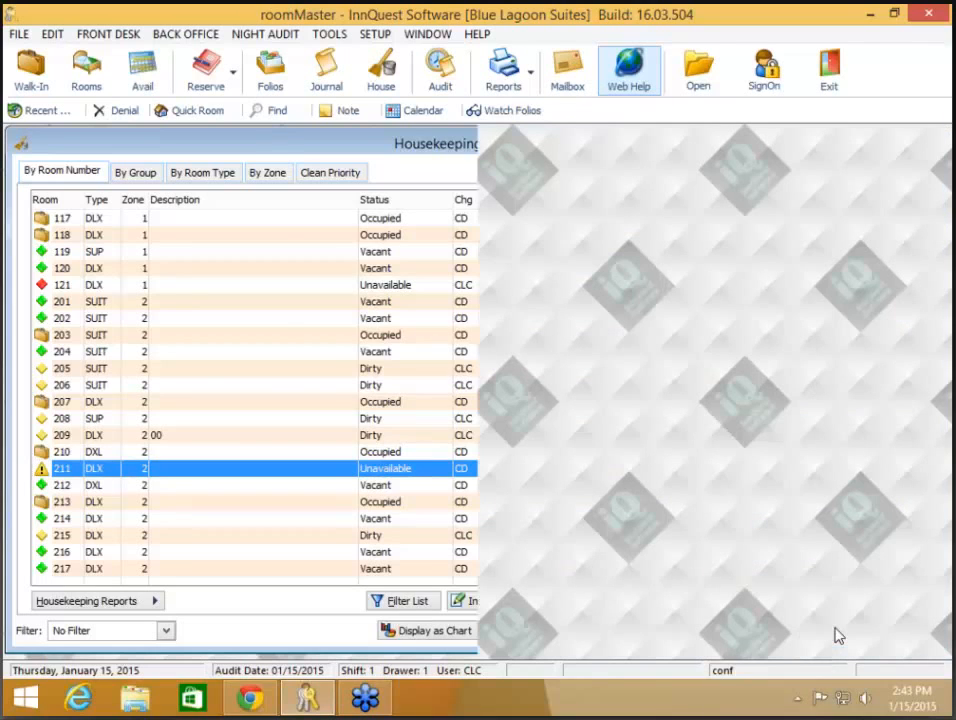
pyautogui.click(145, 78)
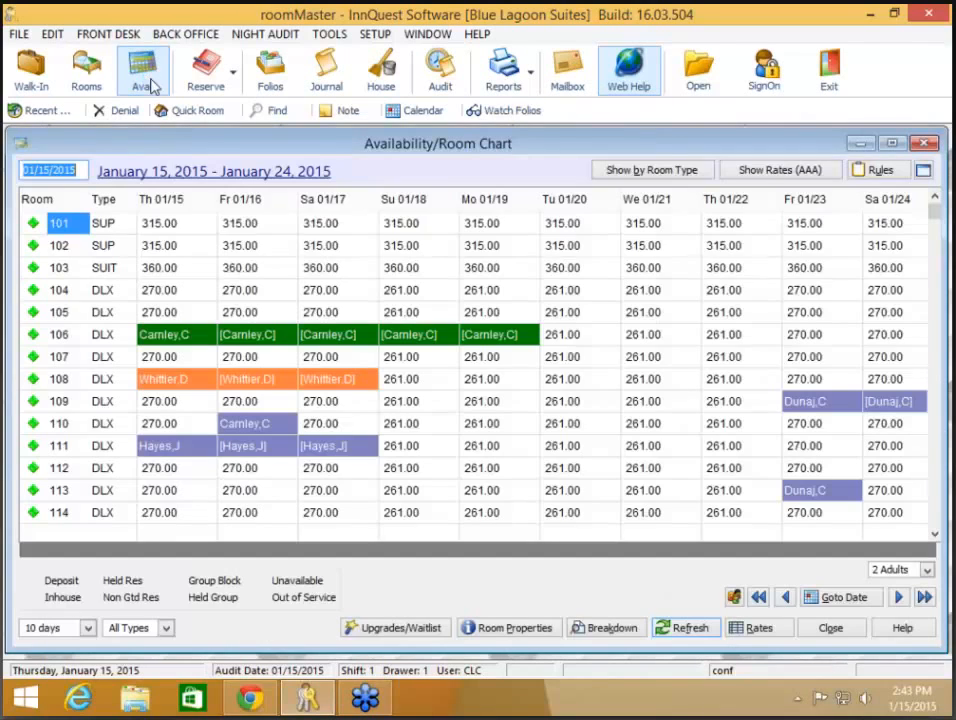
pyautogui.scroll(-3, 347, 348)
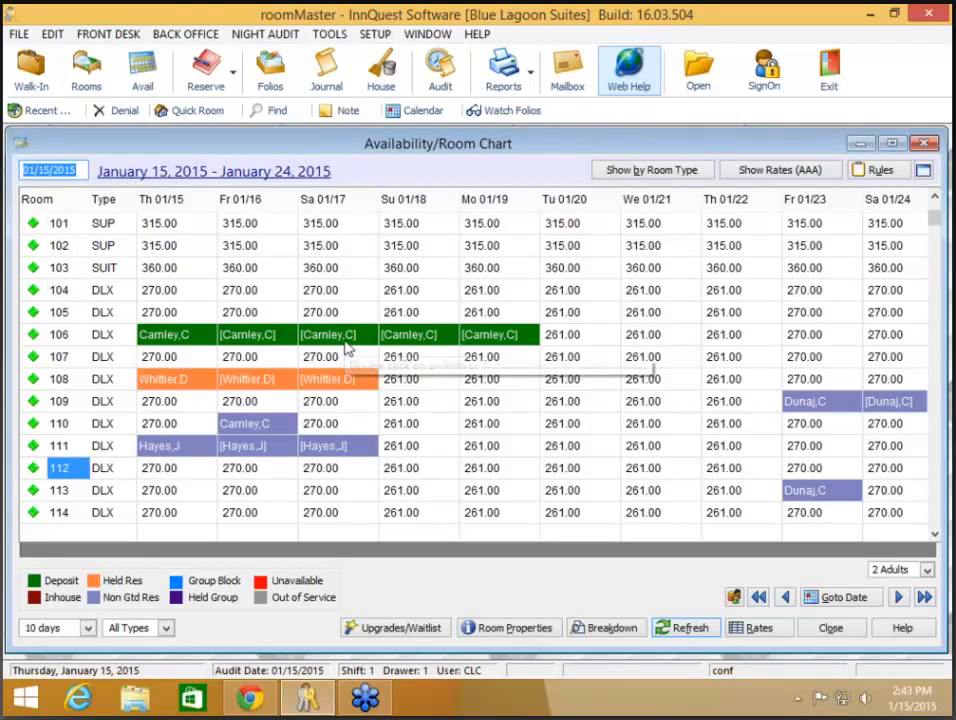
pyautogui.scroll(-1, 347, 348)
pyautogui.scroll(-4, 347, 348)
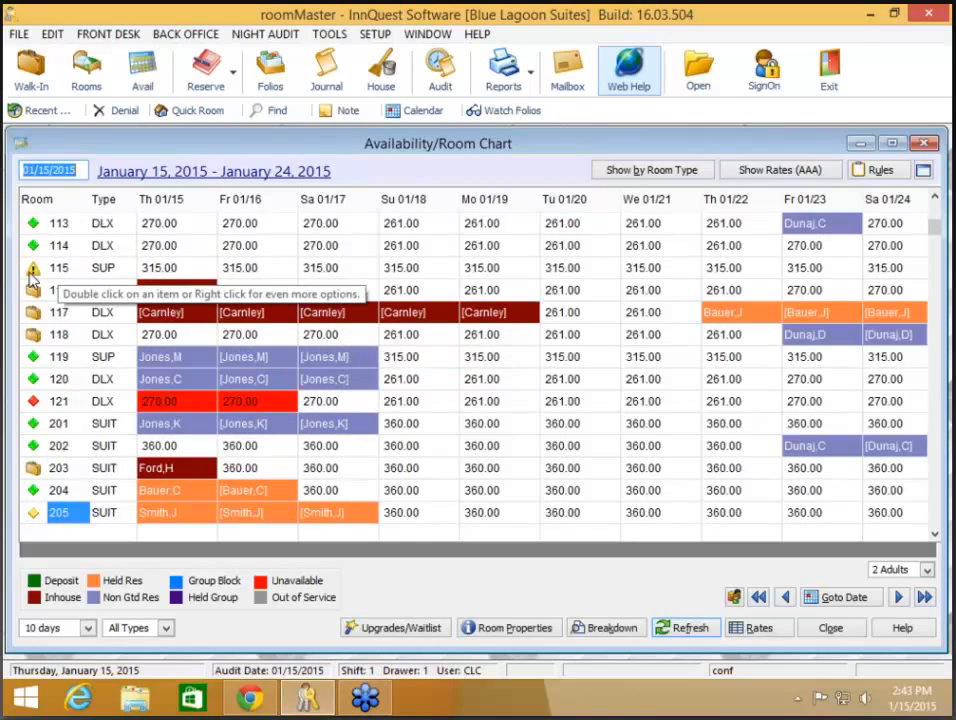
pyautogui.click(831, 629)
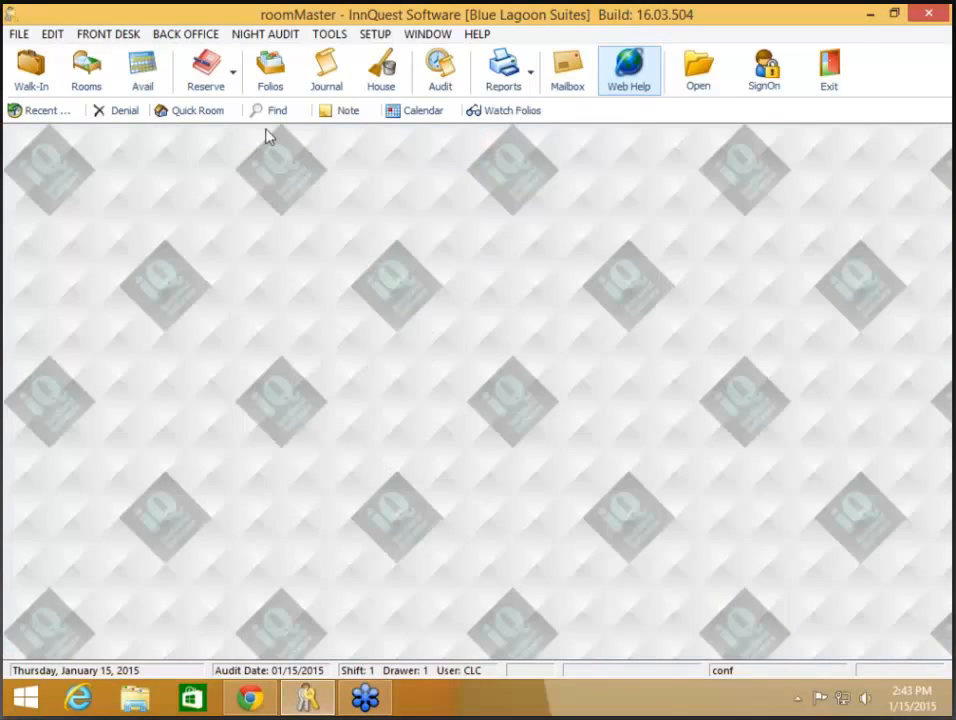
pyautogui.click(200, 116)
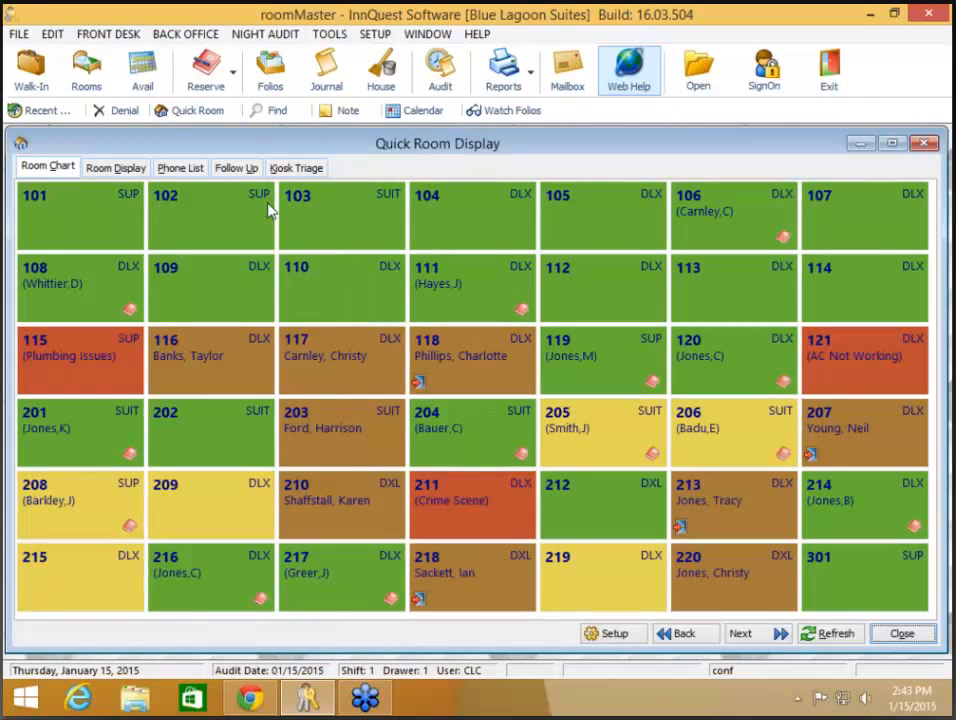
# - In the room list view, open room 115's properties and close them unchanged
pyautogui.click(115, 167)
pyautogui.click(290, 474)
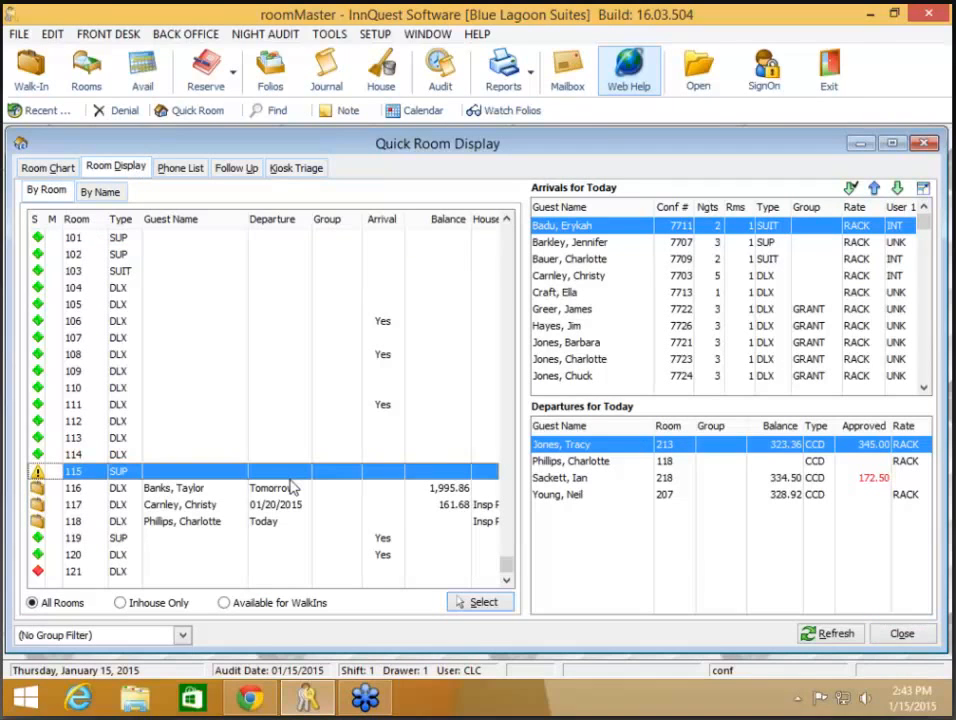
pyautogui.rightClick(229, 478)
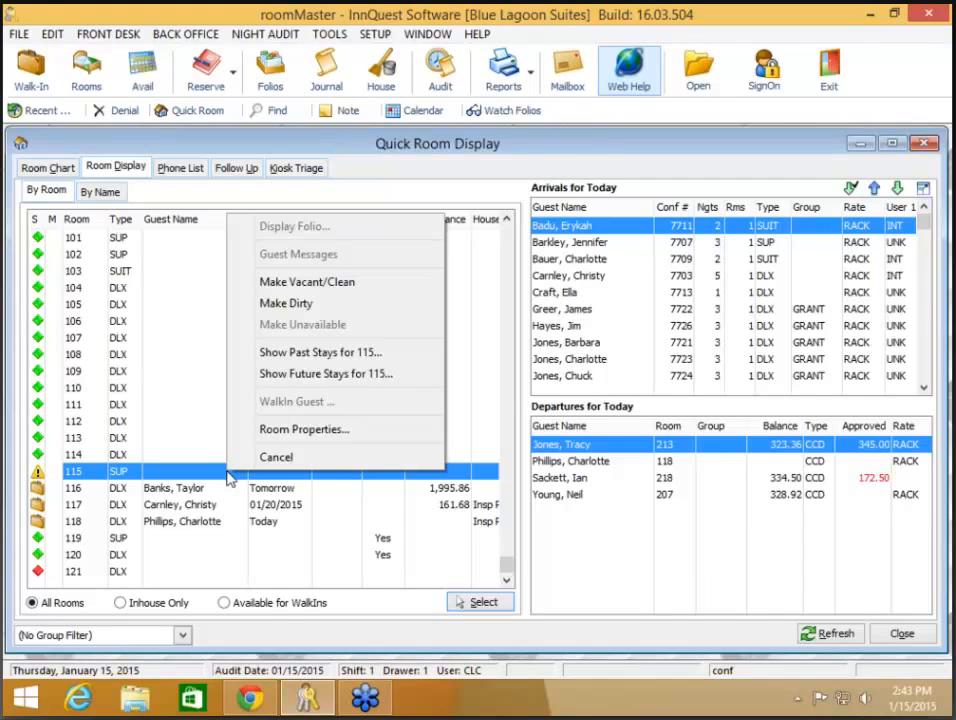
pyautogui.click(263, 431)
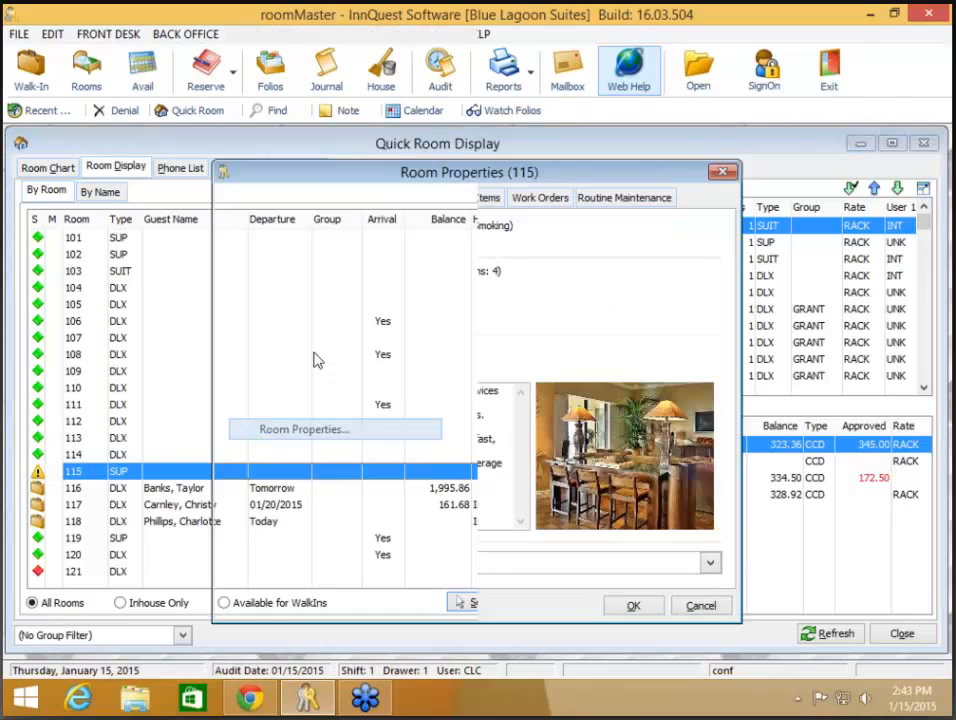
pyautogui.click(700, 607)
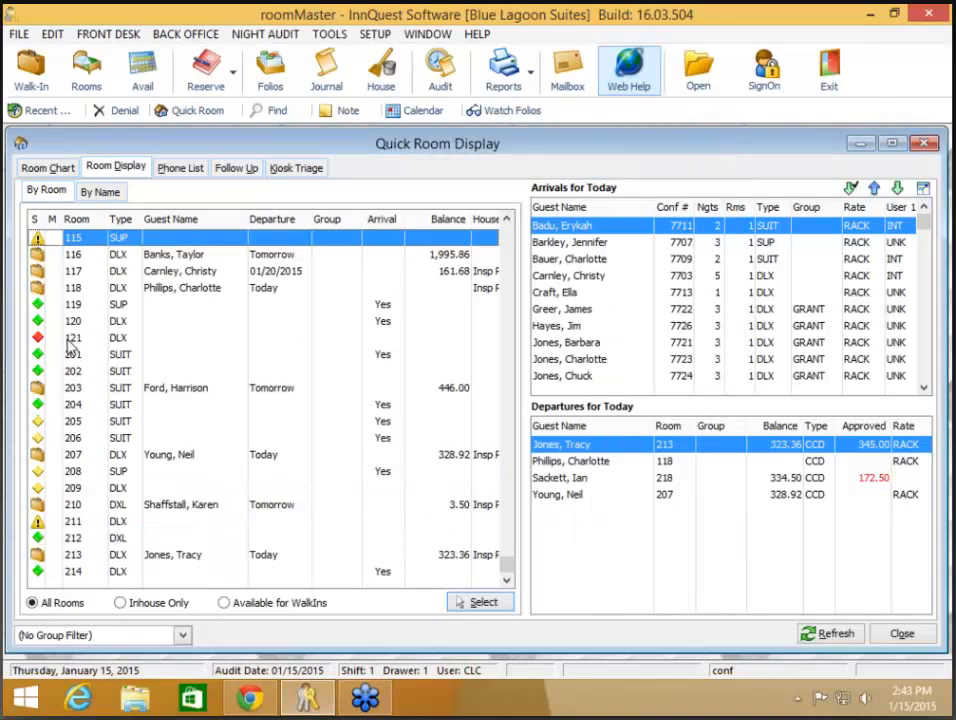
# - Mark room 115 dirty, then start making it unavailable and bring up the date calendar
pyautogui.rightClick(172, 241)
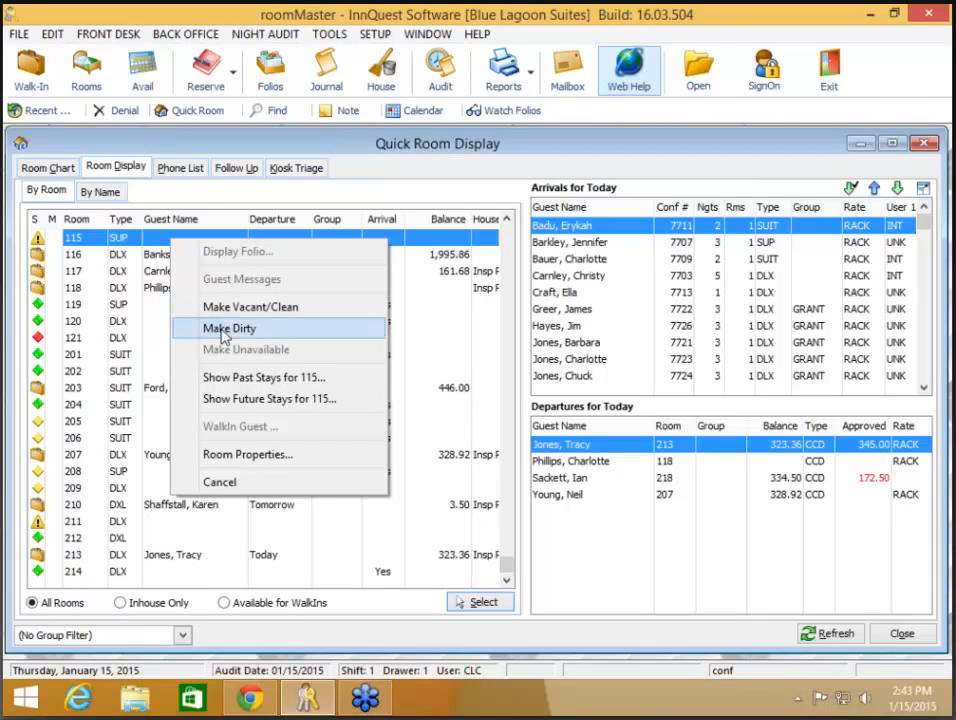
pyautogui.click(220, 331)
pyautogui.click(410, 393)
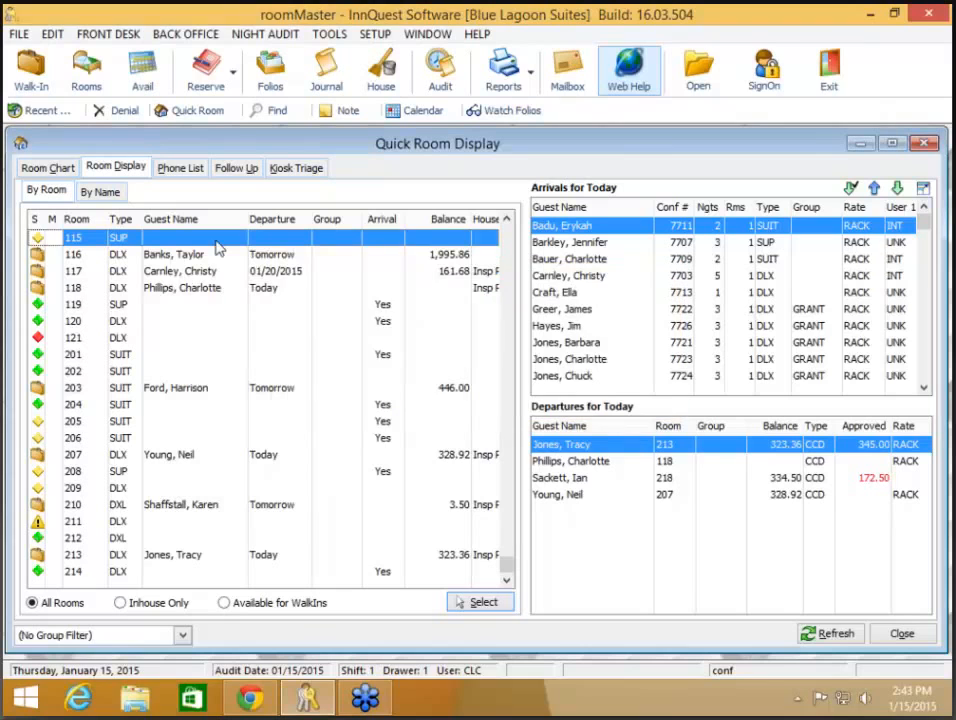
pyautogui.rightClick(238, 243)
pyautogui.click(300, 351)
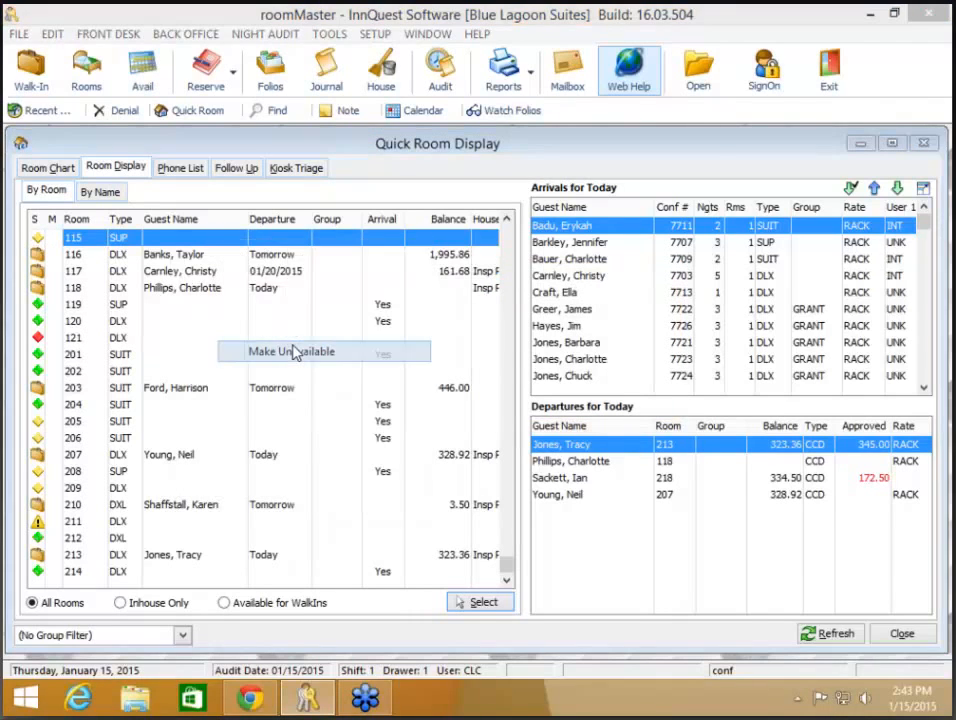
pyautogui.click(448, 303)
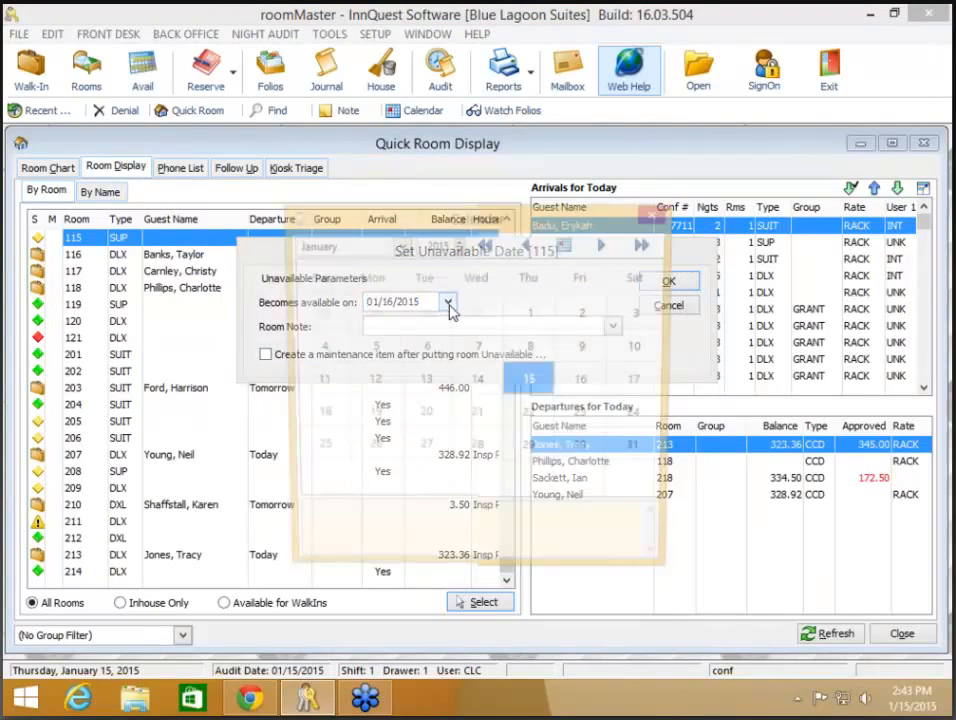
# - Make room 115 unavailable until January 17 with the Carpet Cleaning note, then select room 201
pyautogui.click(641, 383)
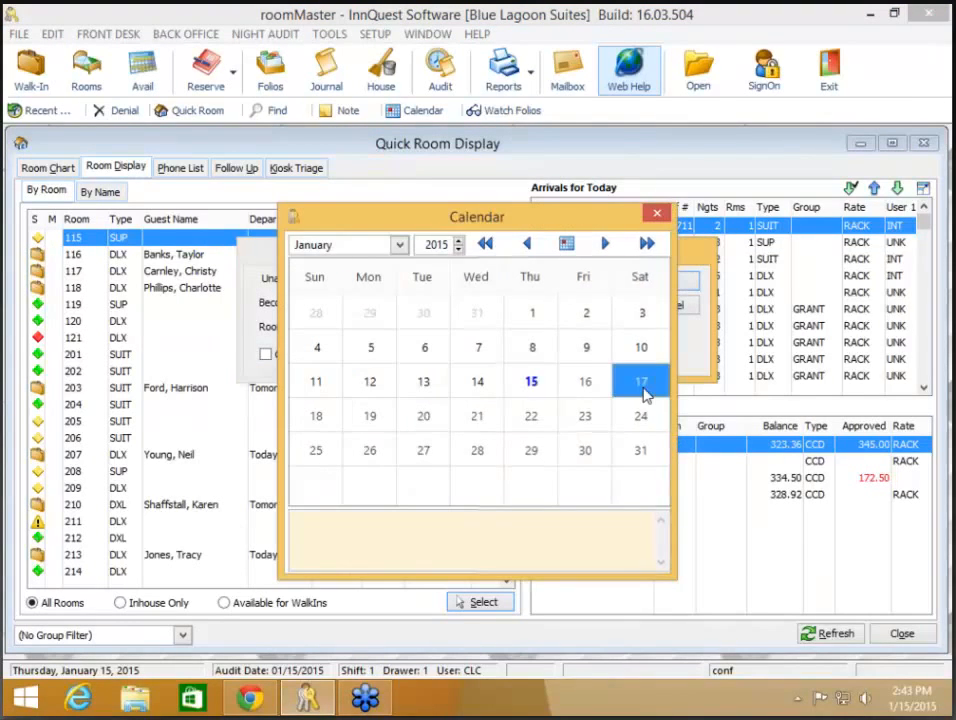
pyautogui.click(645, 395)
pyautogui.click(540, 326)
pyautogui.click(529, 378)
pyautogui.click(669, 281)
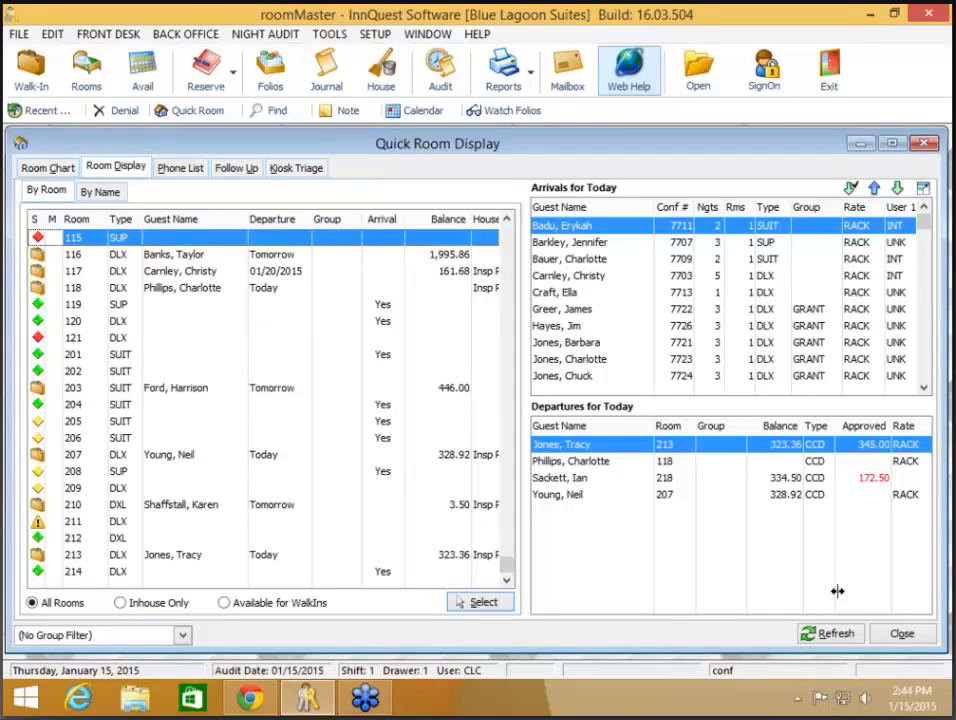
pyautogui.click(219, 359)
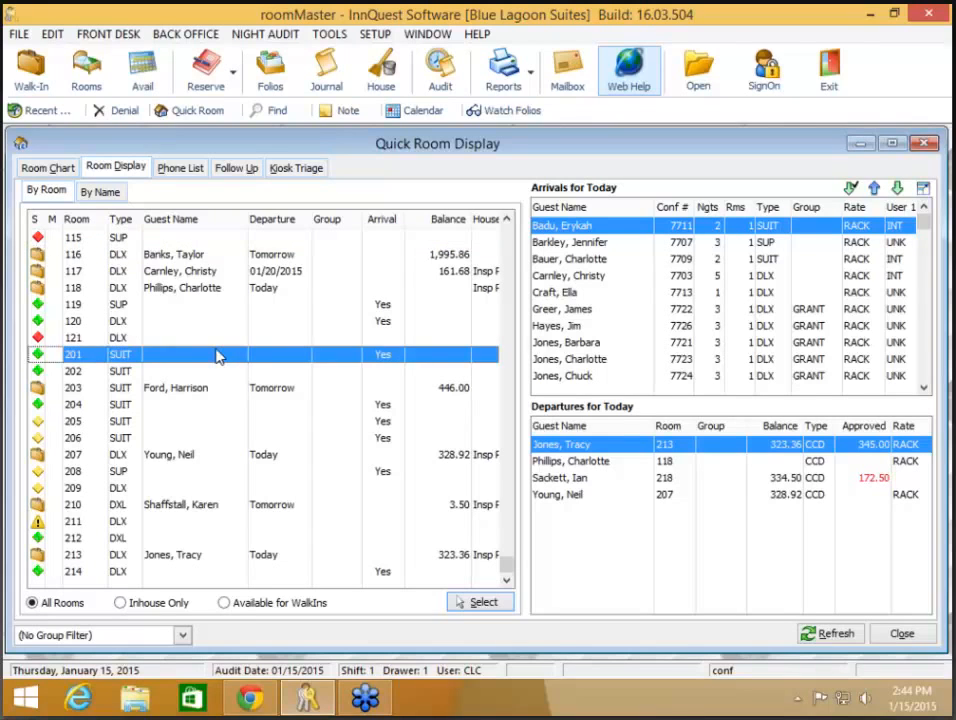
# - Log a service/inspection request for room 201 in its Housekeeping properties
pyautogui.rightClick(217, 354)
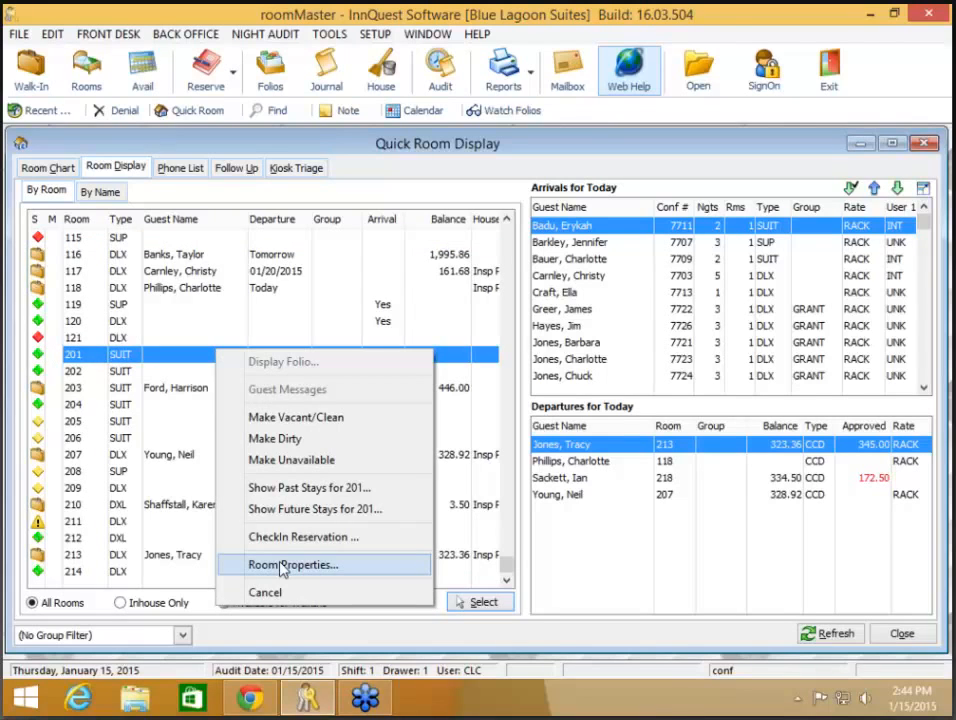
pyautogui.click(282, 566)
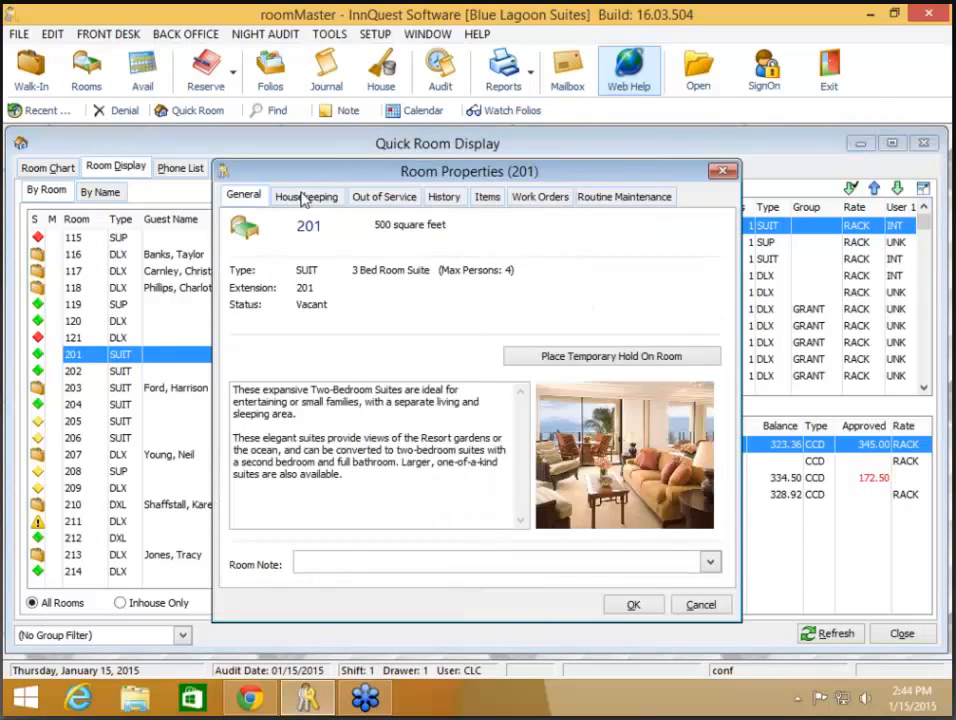
pyautogui.click(305, 198)
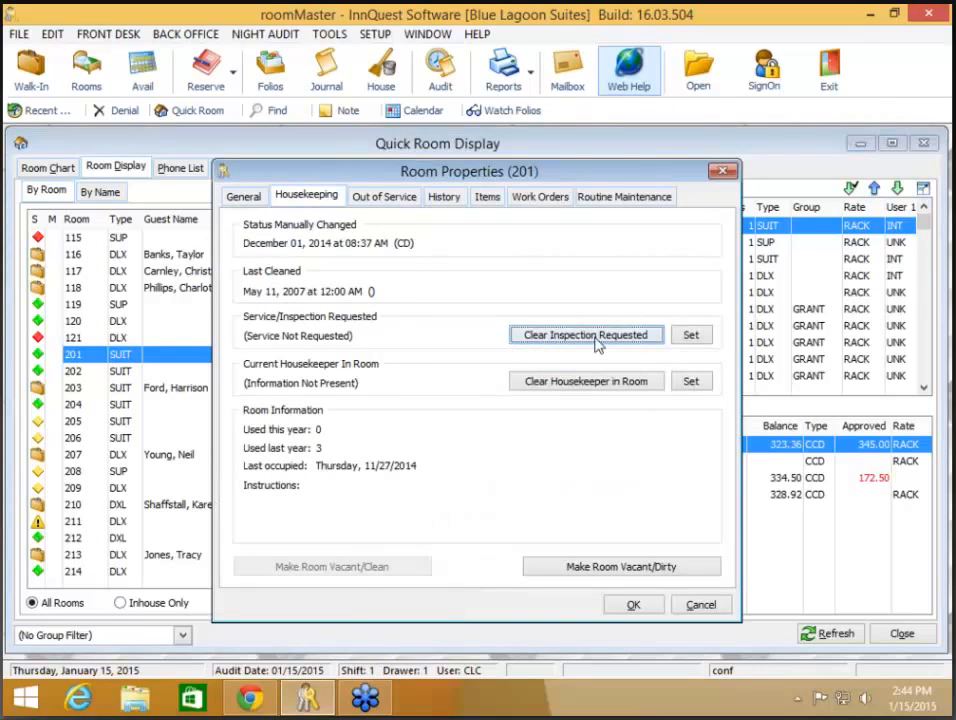
pyautogui.click(692, 336)
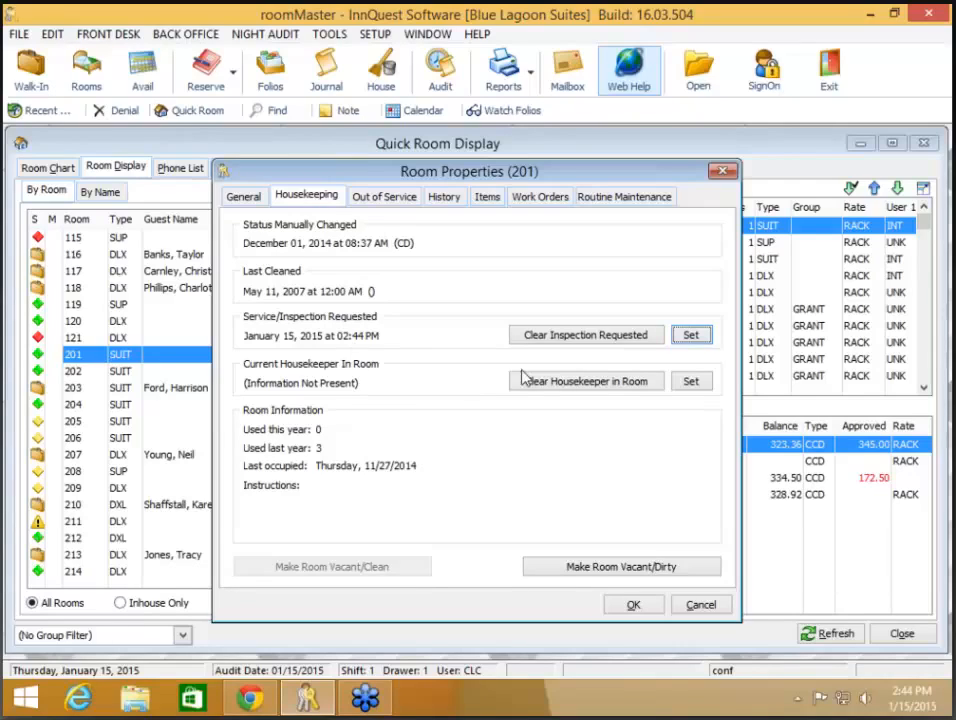
# - Confirm room 201's properties with the new inspection request and close the Quick Room Display
pyautogui.click(632, 607)
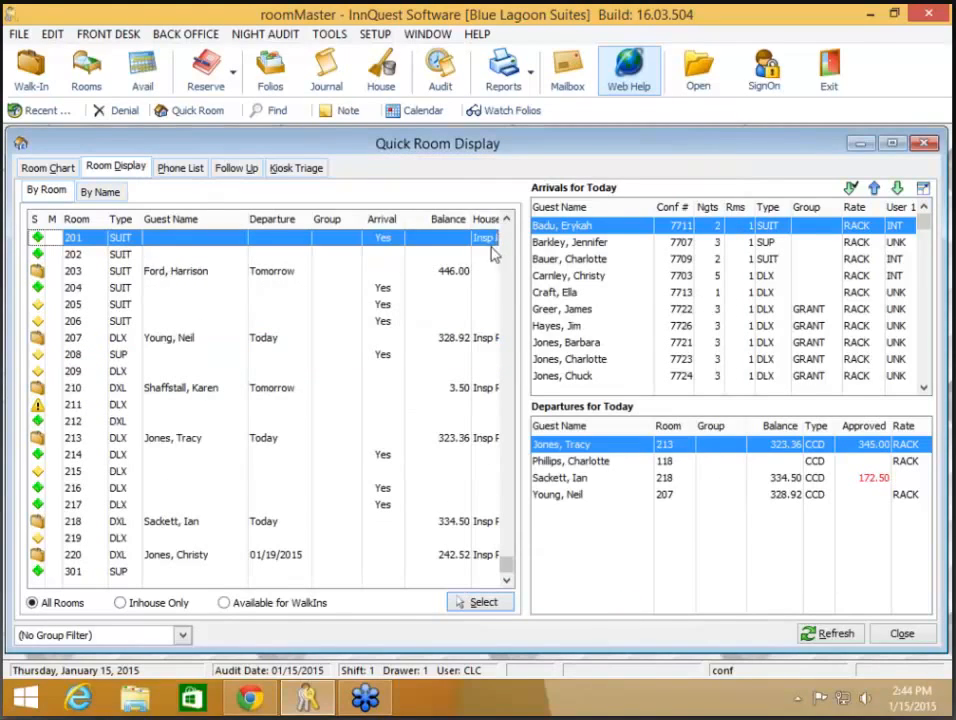
pyautogui.click(903, 635)
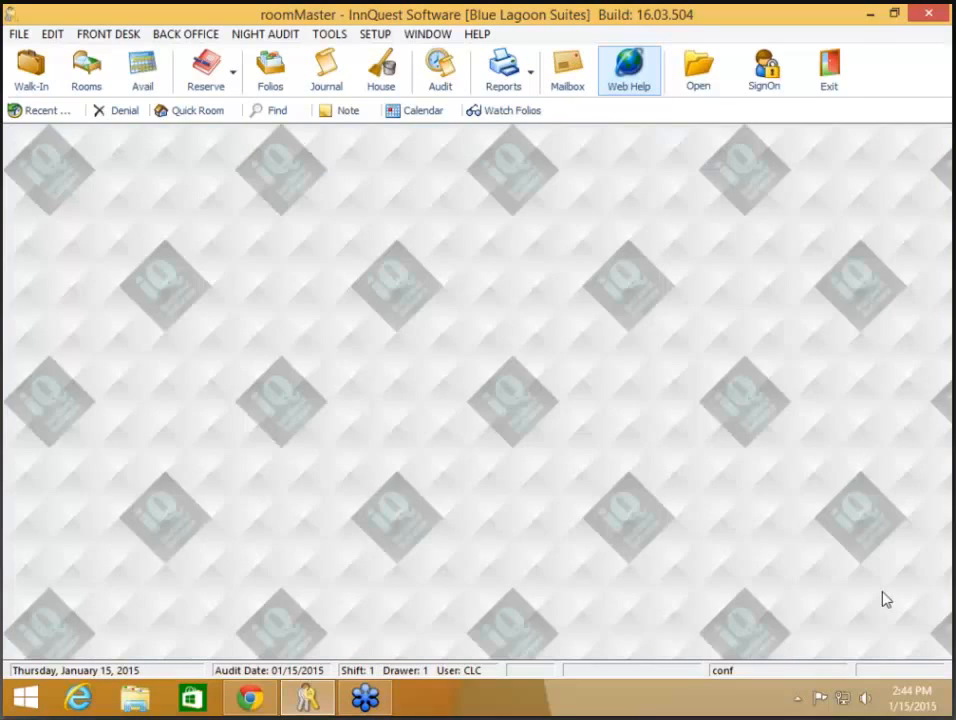
pyautogui.click(381, 71)
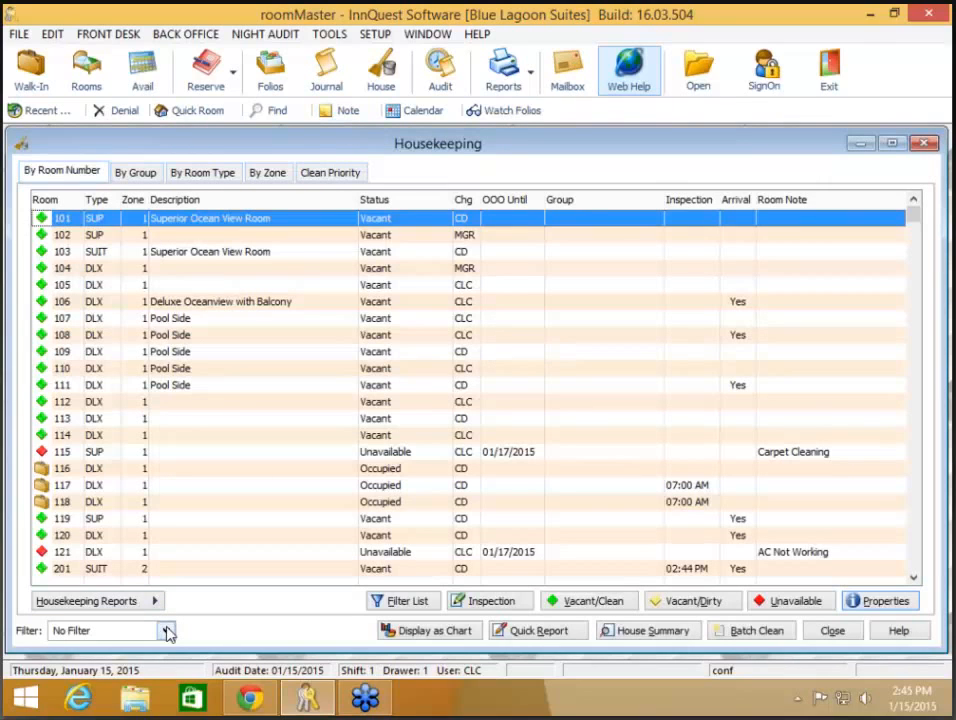
pyautogui.click(167, 631)
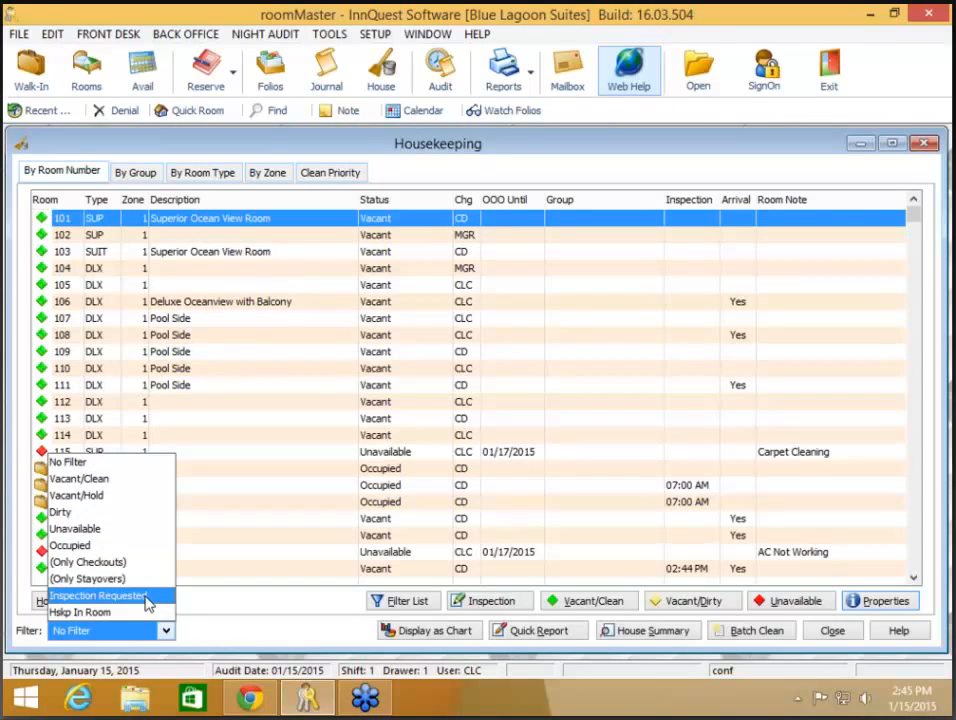
pyautogui.click(147, 596)
pyautogui.click(405, 256)
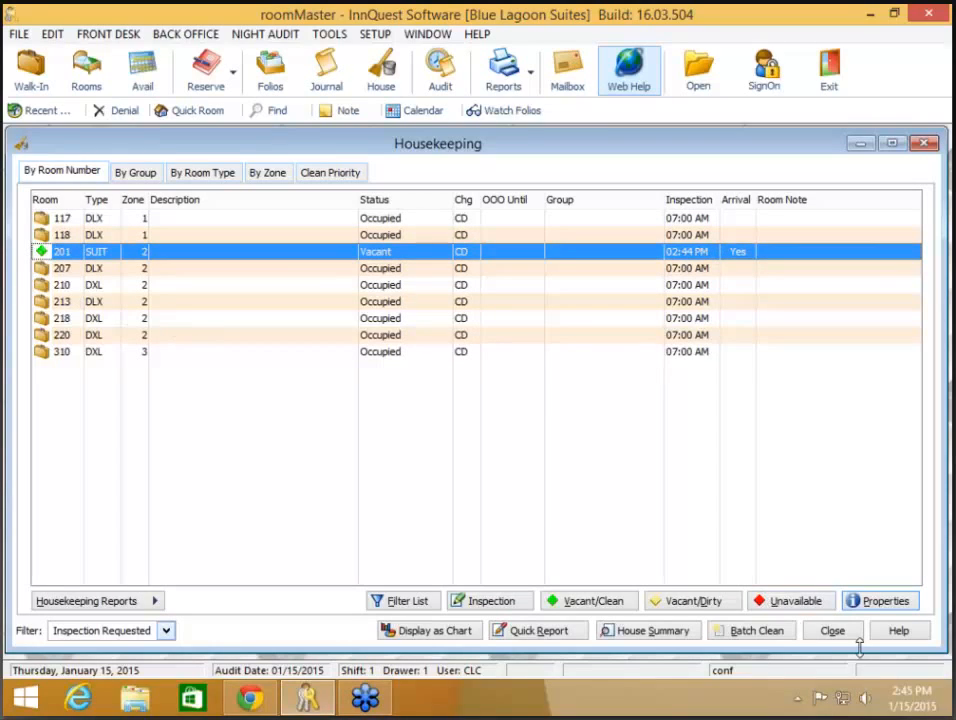
pyautogui.click(833, 631)
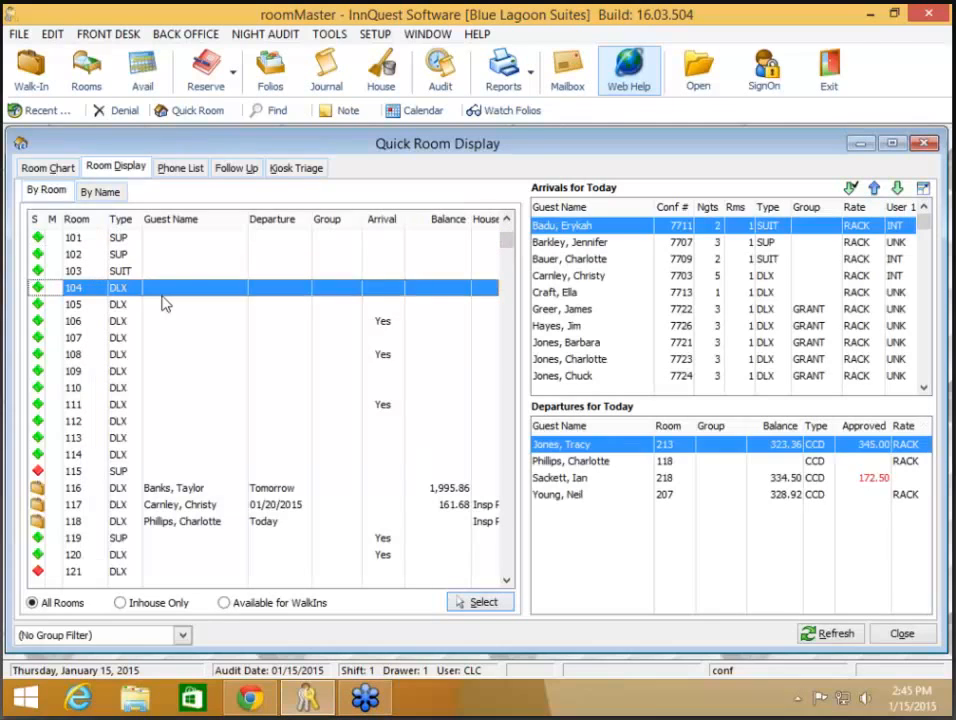
pyautogui.rightClick(165, 290)
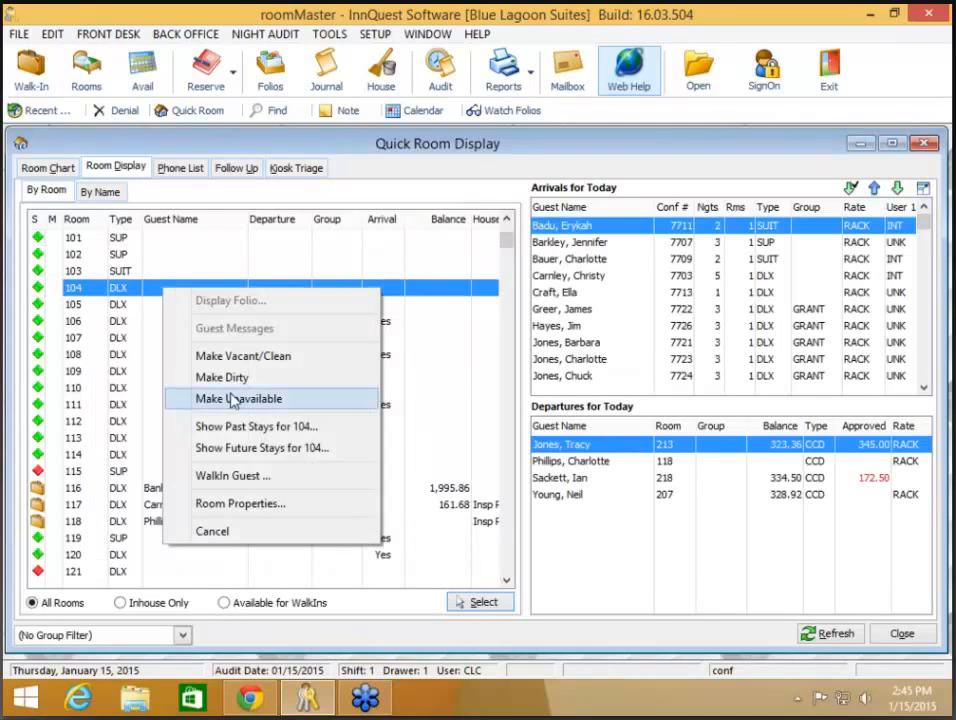
pyautogui.click(248, 504)
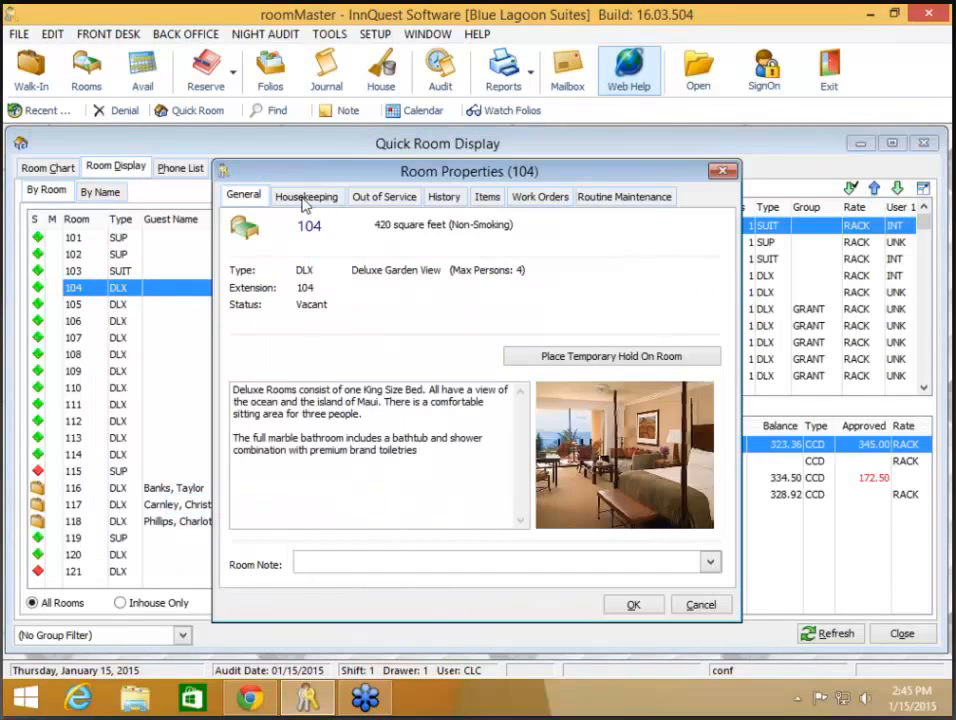
pyautogui.click(305, 198)
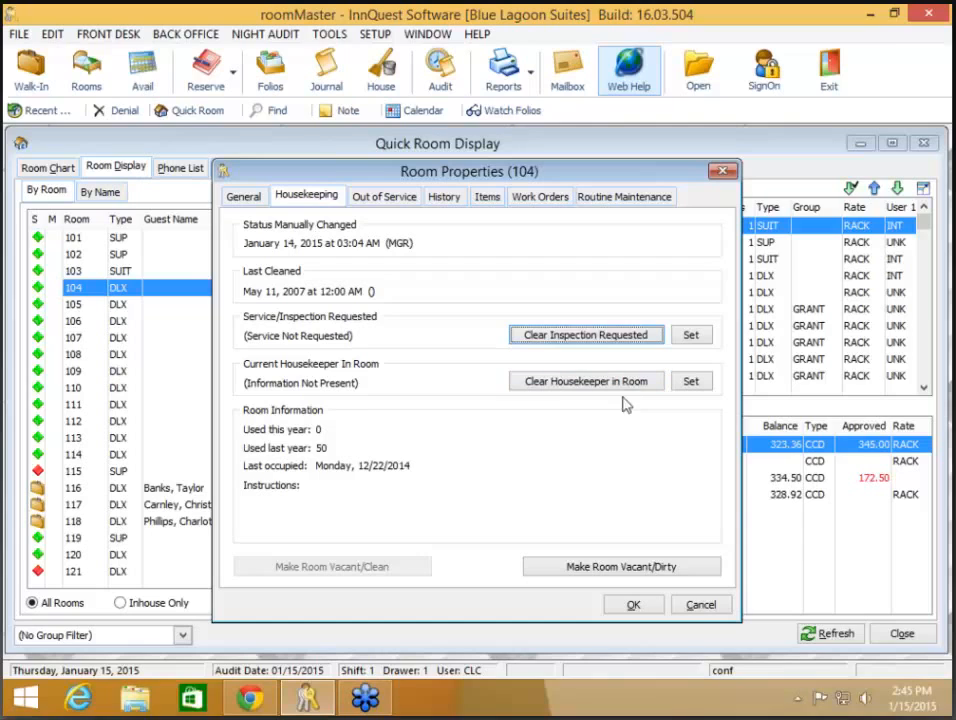
pyautogui.click(702, 606)
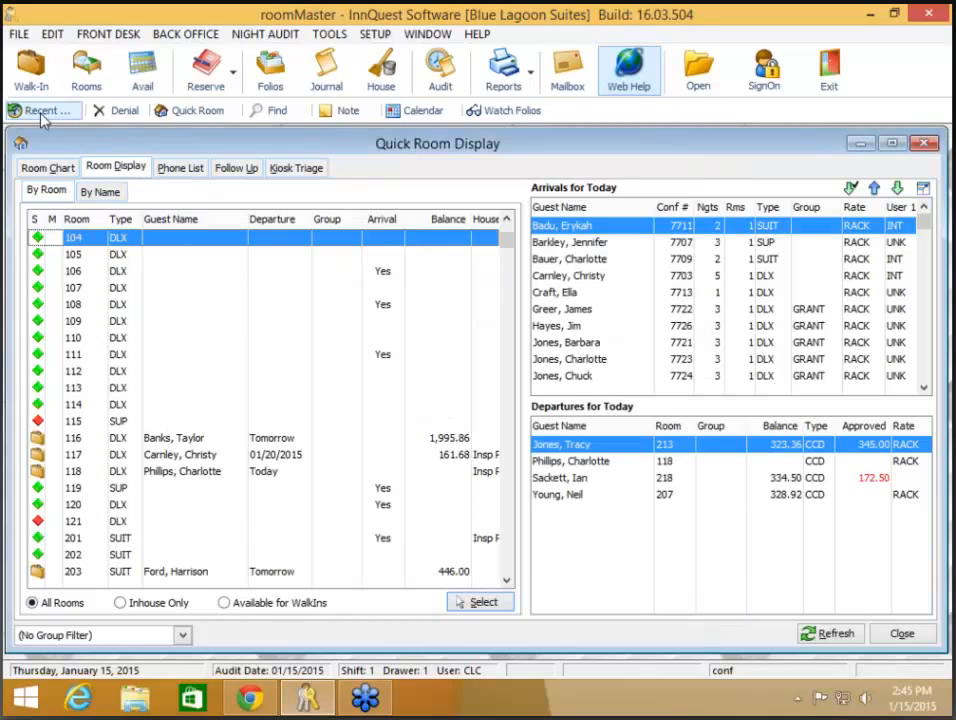
pyautogui.click(901, 634)
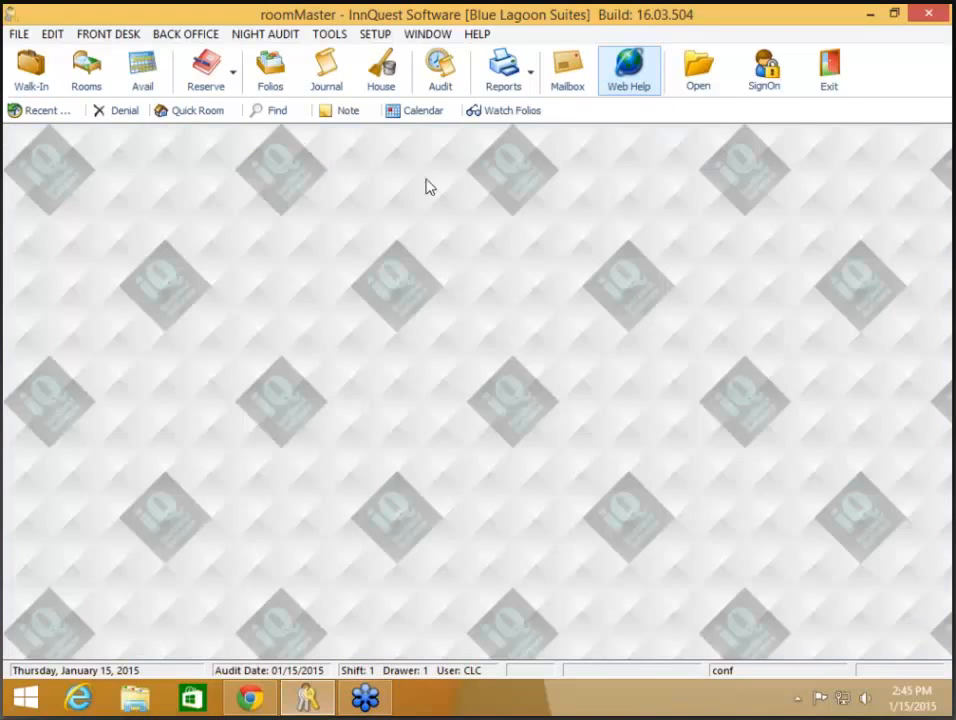
# - Open the housekeeping list, view it by clean priority, then by room number down to room 701
pyautogui.click(378, 72)
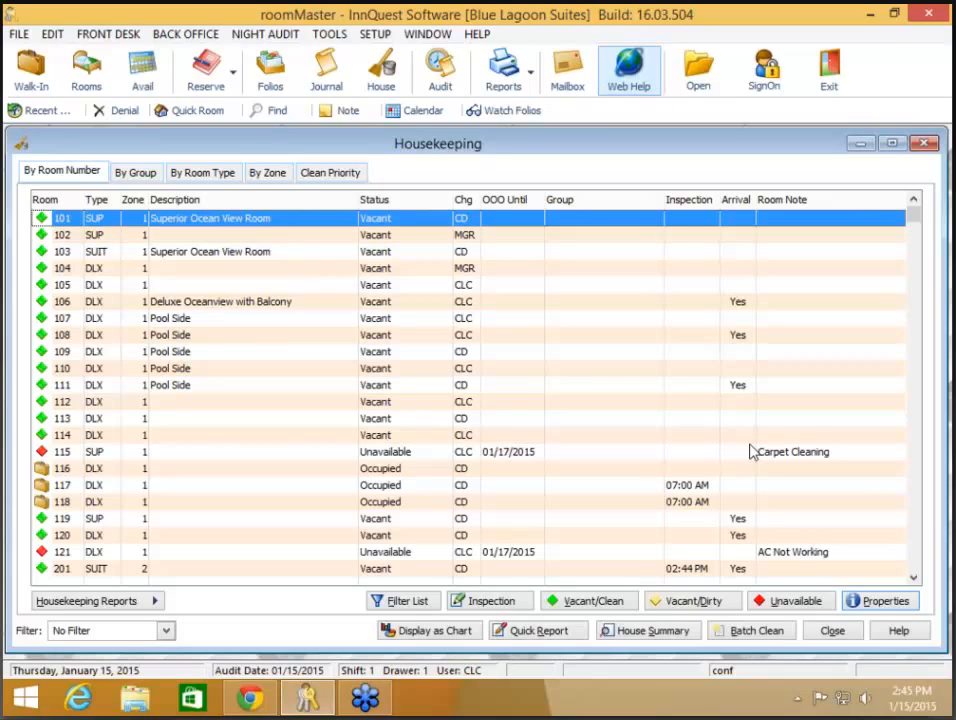
pyautogui.scroll(-5, 752, 452)
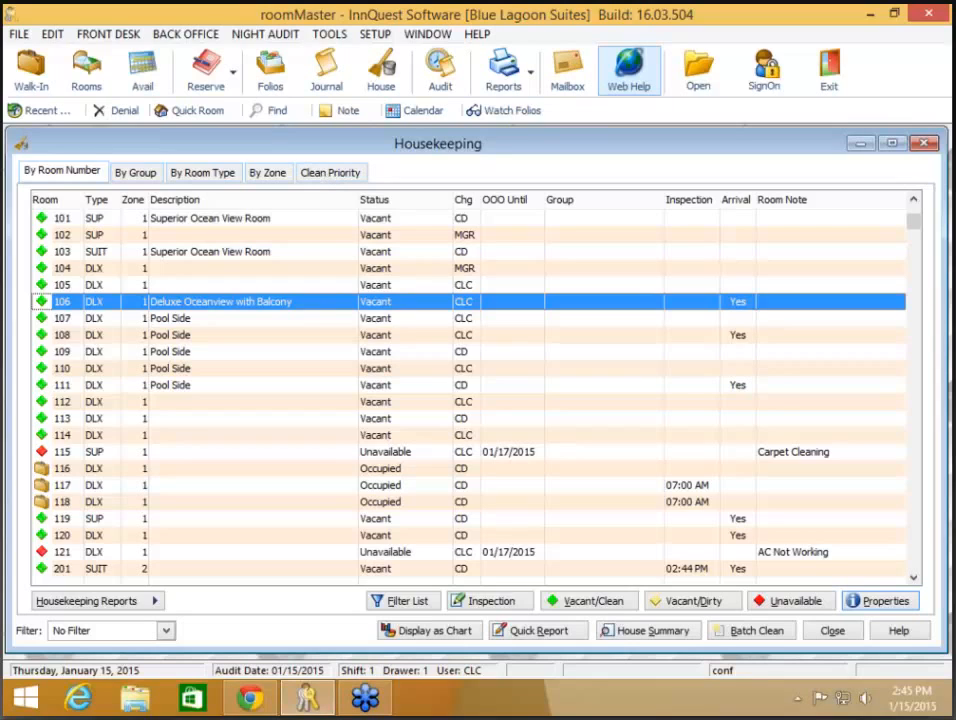
pyautogui.click(331, 174)
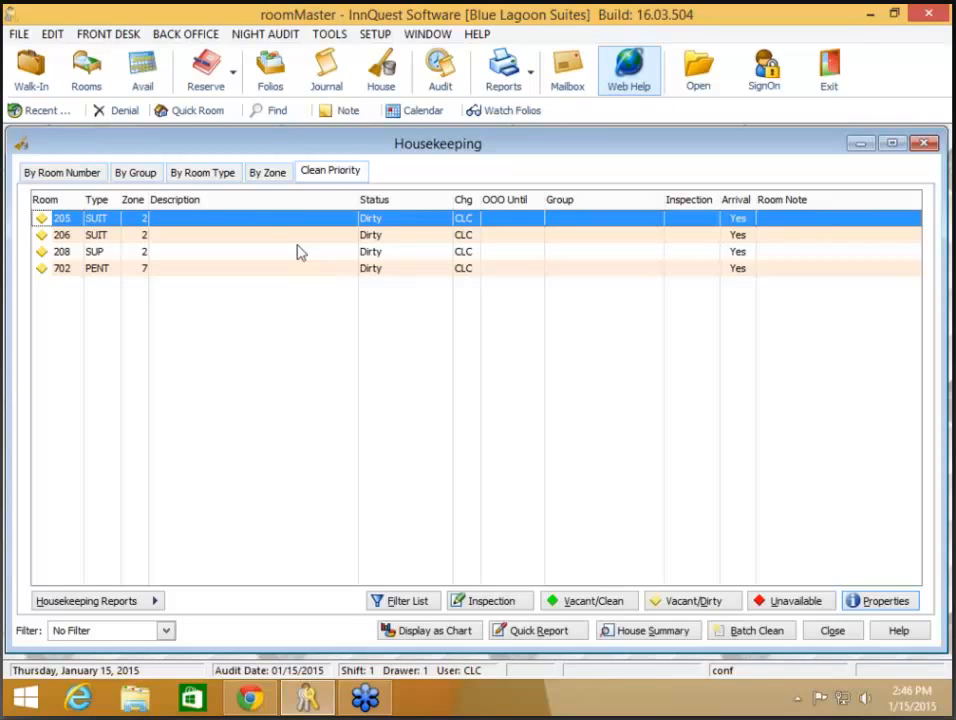
pyautogui.click(52, 173)
pyautogui.press('Down')
pyautogui.press('Down')
pyautogui.press('Down')
pyautogui.press('Down')
pyautogui.press('Down')
pyautogui.press('Down')
pyautogui.press('Down')
pyautogui.press('Down')
pyautogui.press('Down')
pyautogui.press('Down')
pyautogui.press('Down')
pyautogui.press('Down')
pyautogui.press('Down')
pyautogui.press('Down')
pyautogui.press('Down')
pyautogui.press('Down')
pyautogui.press('Down')
pyautogui.press('Down')
pyautogui.press('Down')
pyautogui.press('Down')
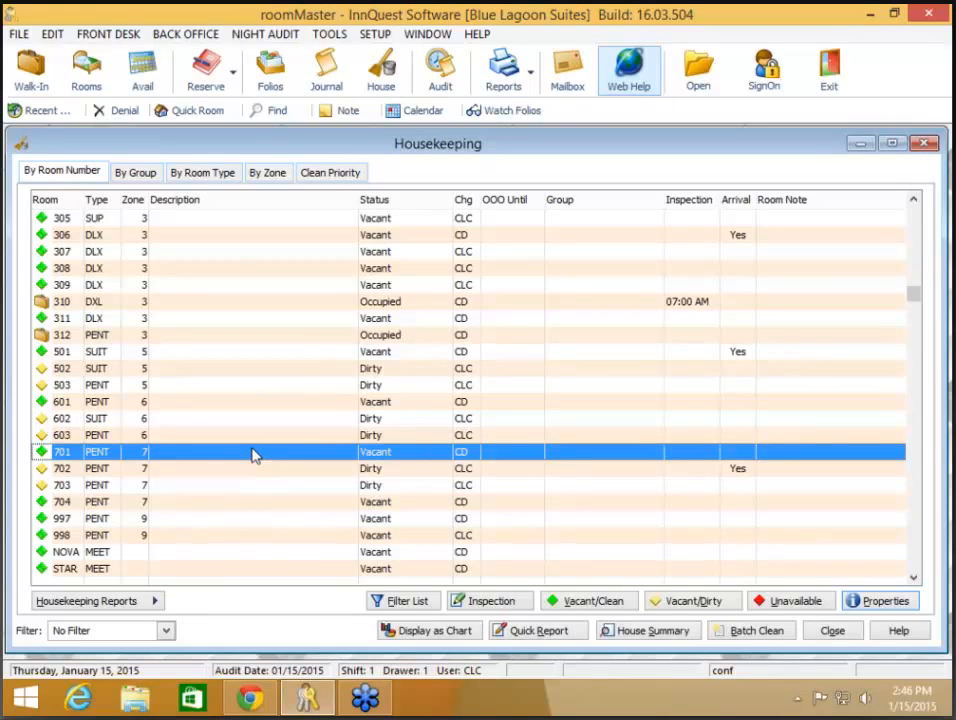
pyautogui.click(374, 36)
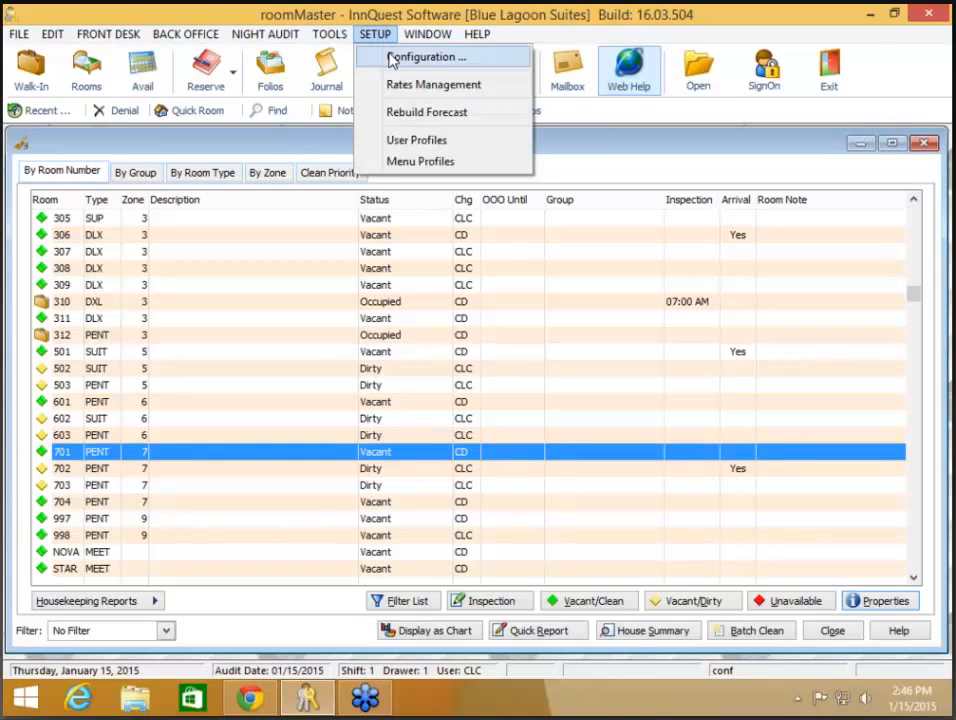
pyautogui.click(391, 58)
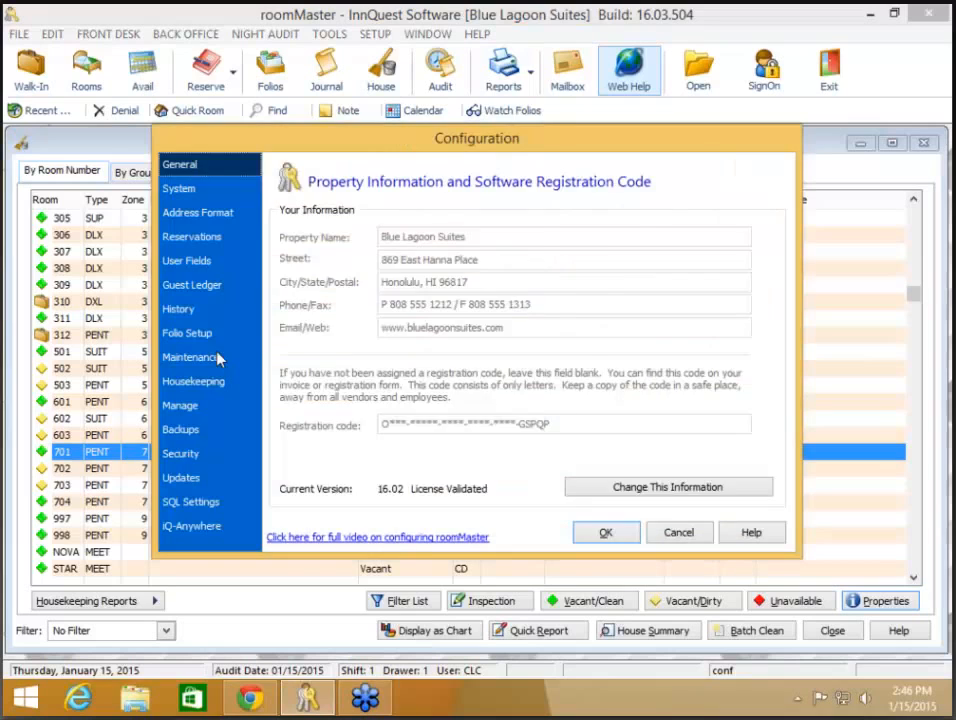
pyautogui.click(215, 357)
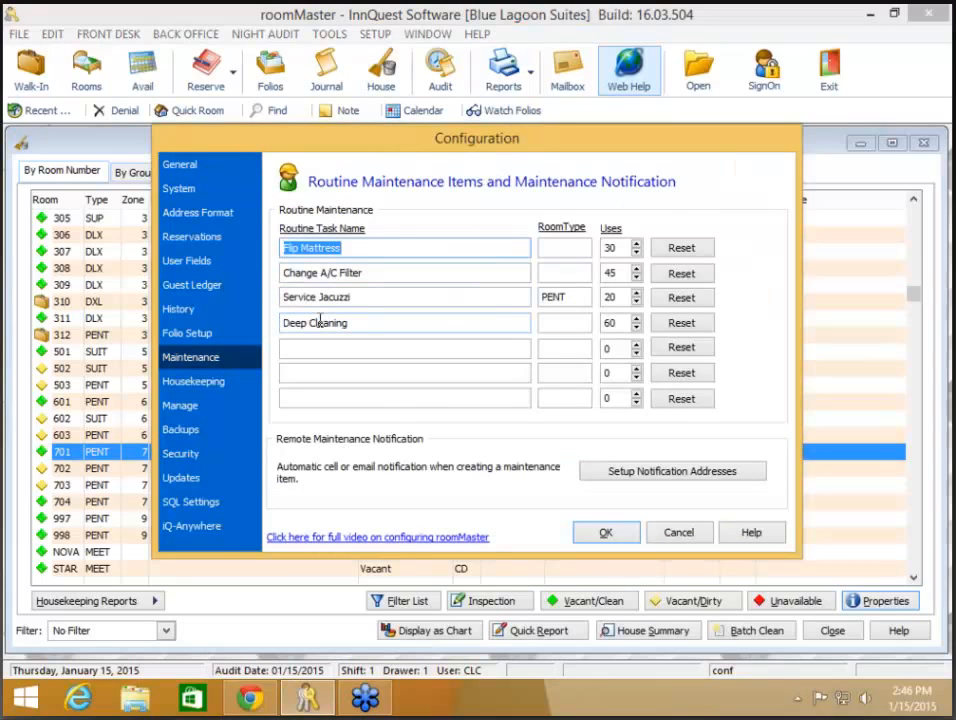
pyautogui.click(622, 248)
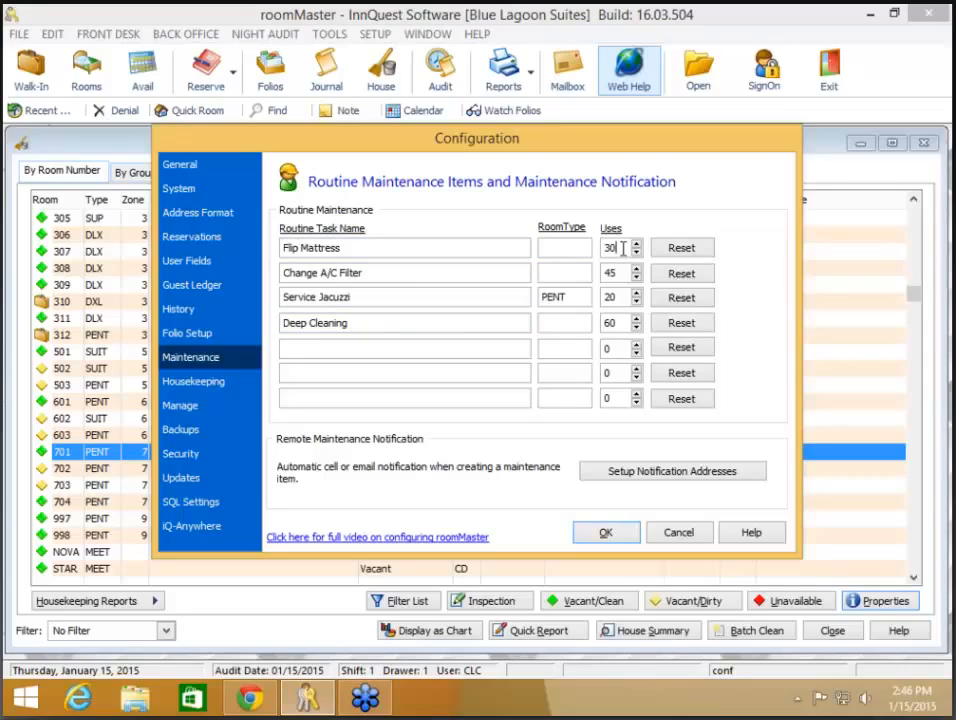
pyautogui.click(622, 272)
pyautogui.click(600, 540)
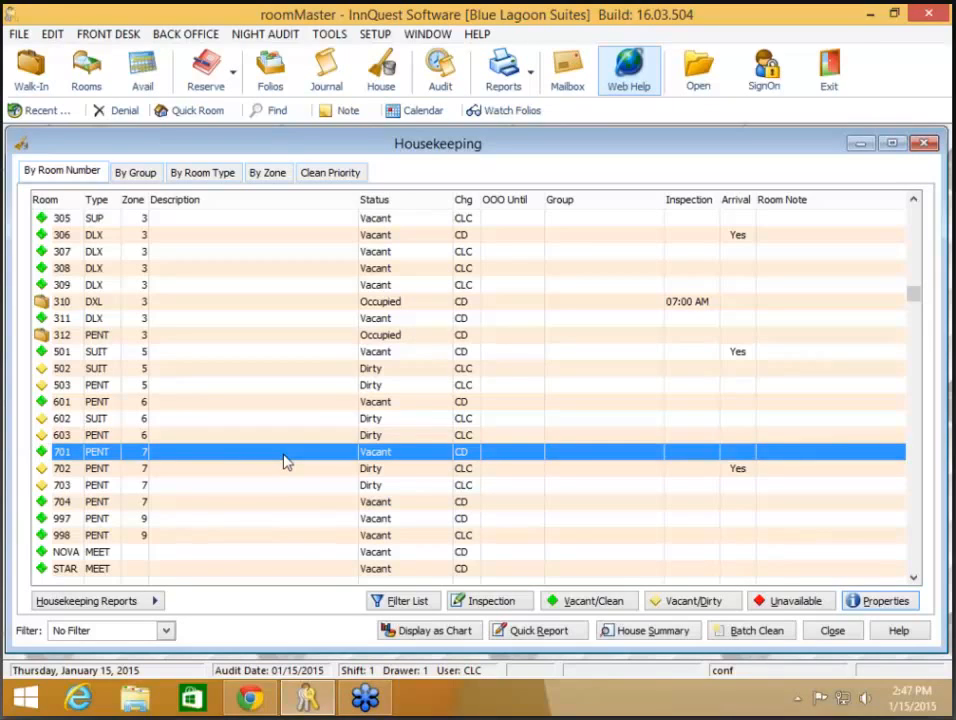
pyautogui.rightClick(285, 462)
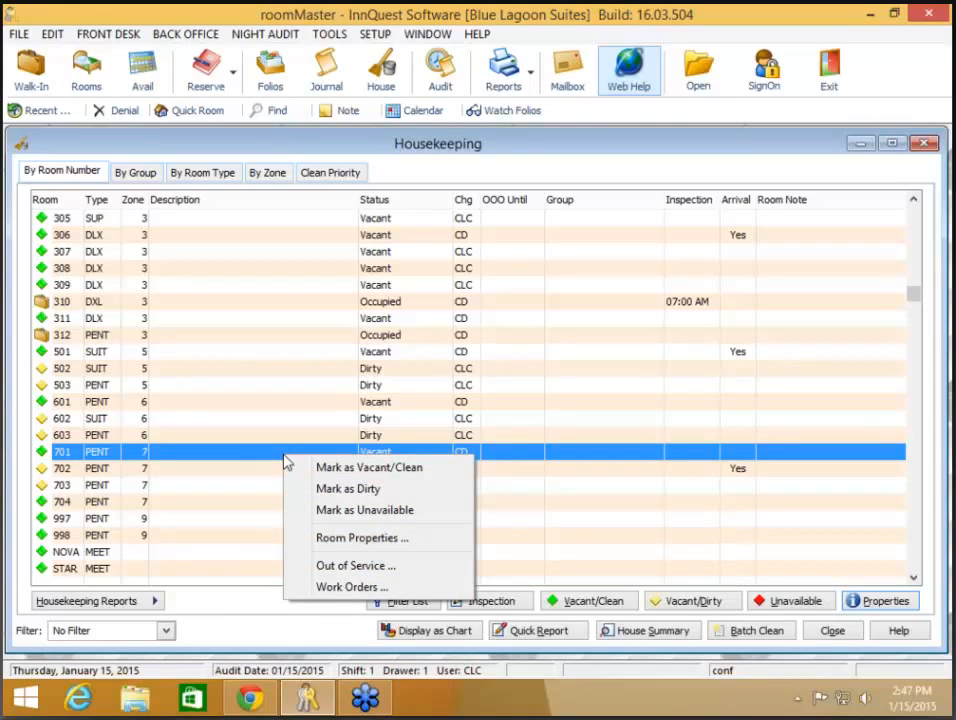
pyautogui.click(337, 541)
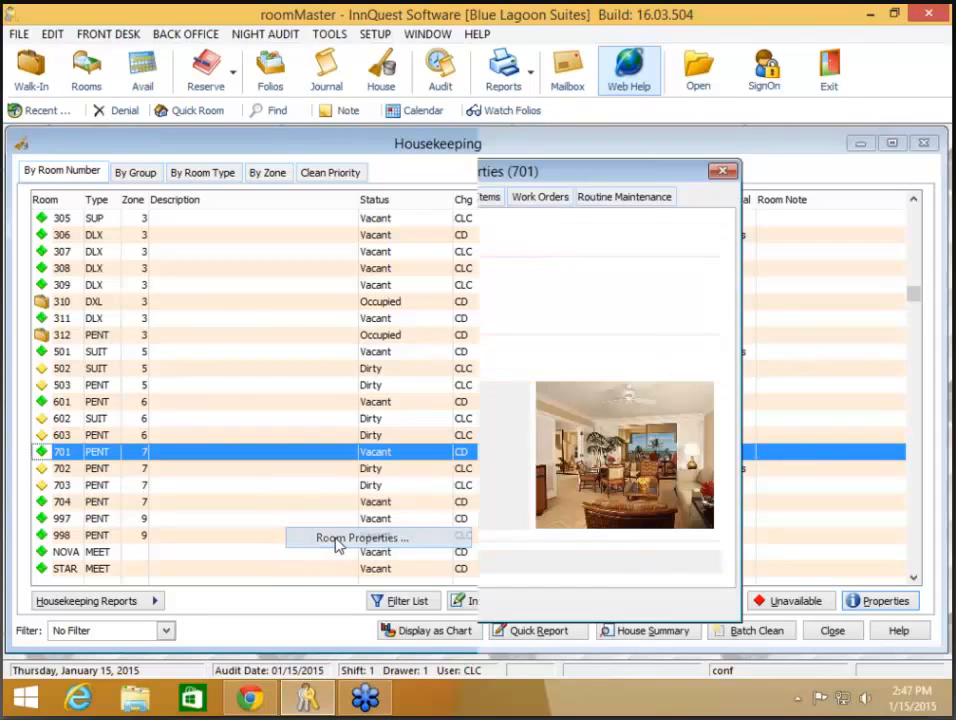
pyautogui.click(620, 196)
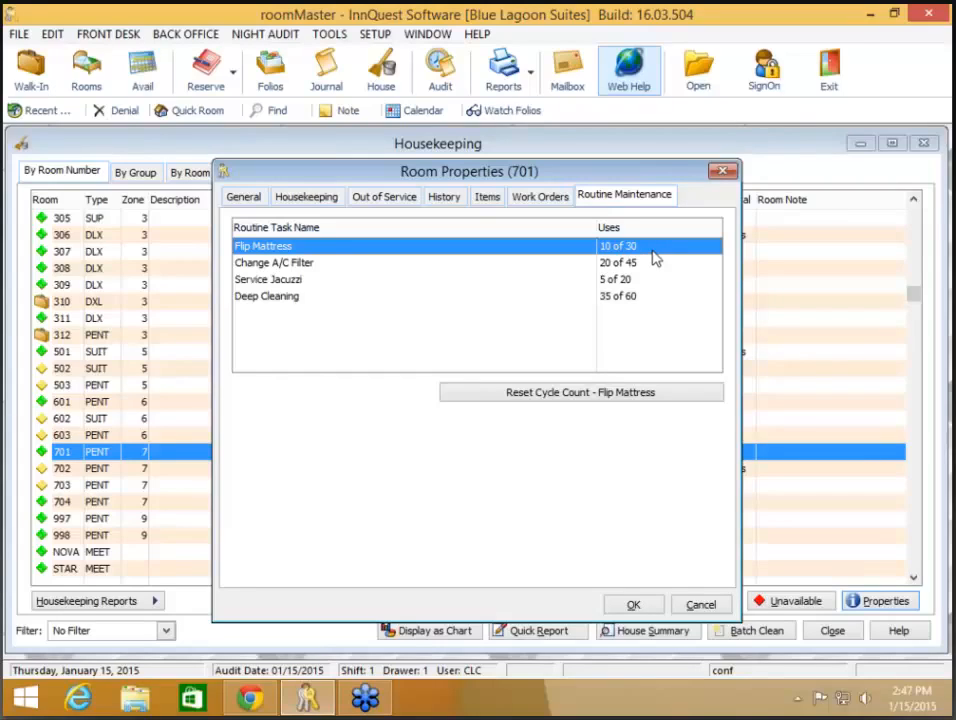
pyautogui.click(614, 395)
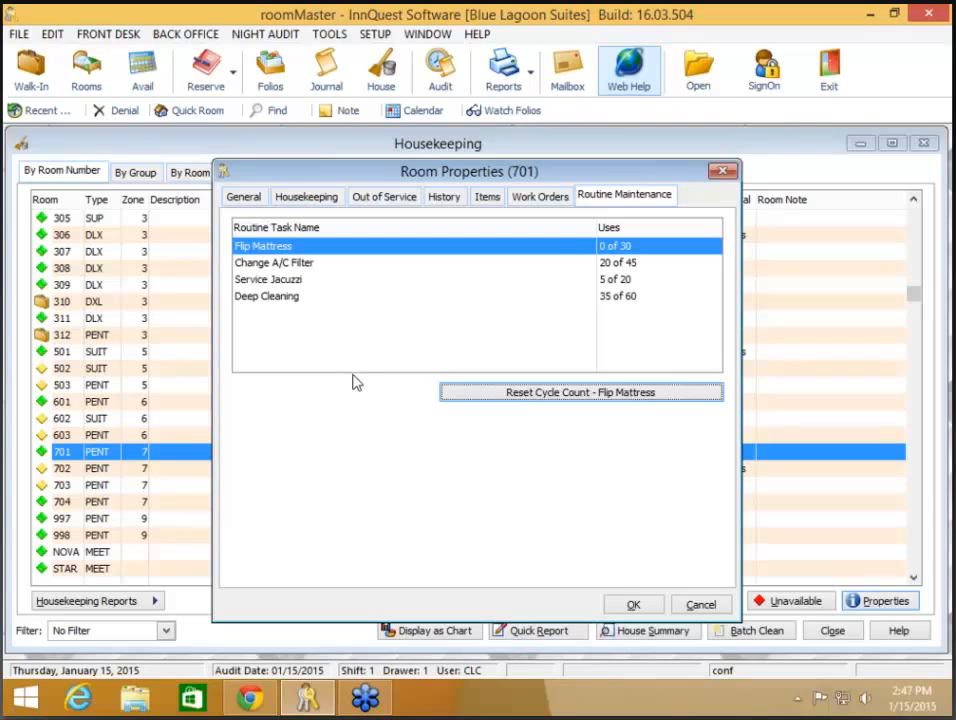
pyautogui.click(337, 297)
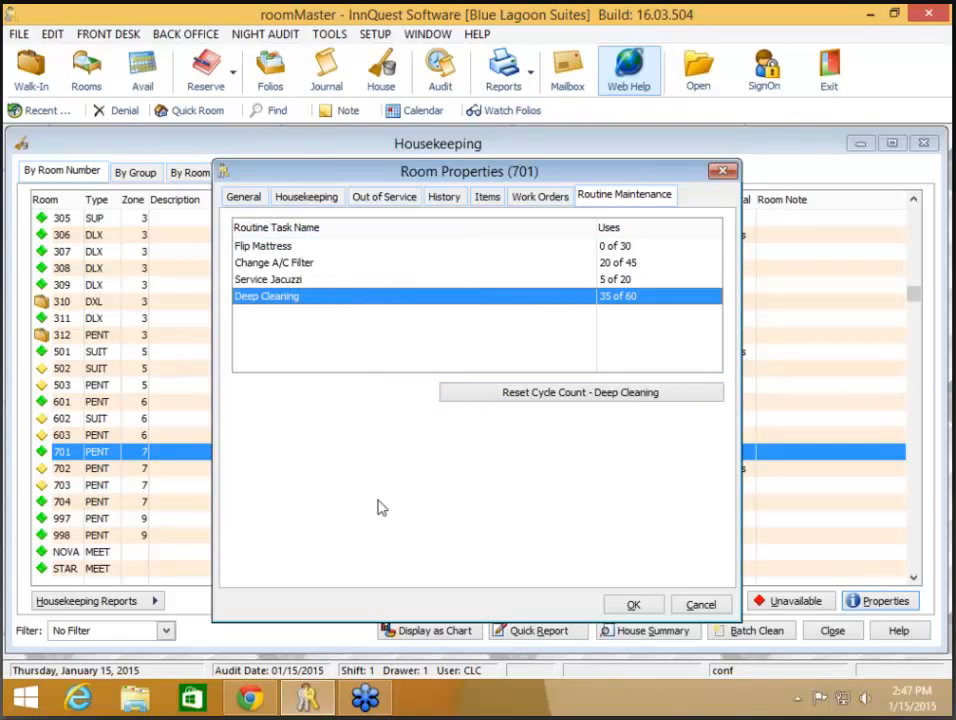
pyautogui.click(274, 280)
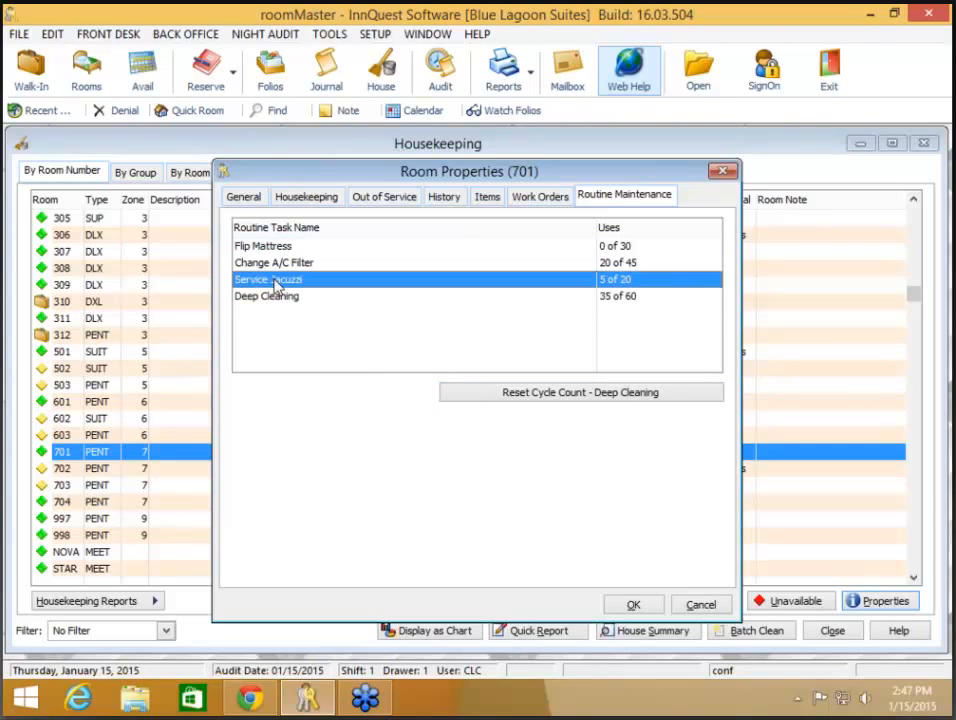
pyautogui.click(268, 297)
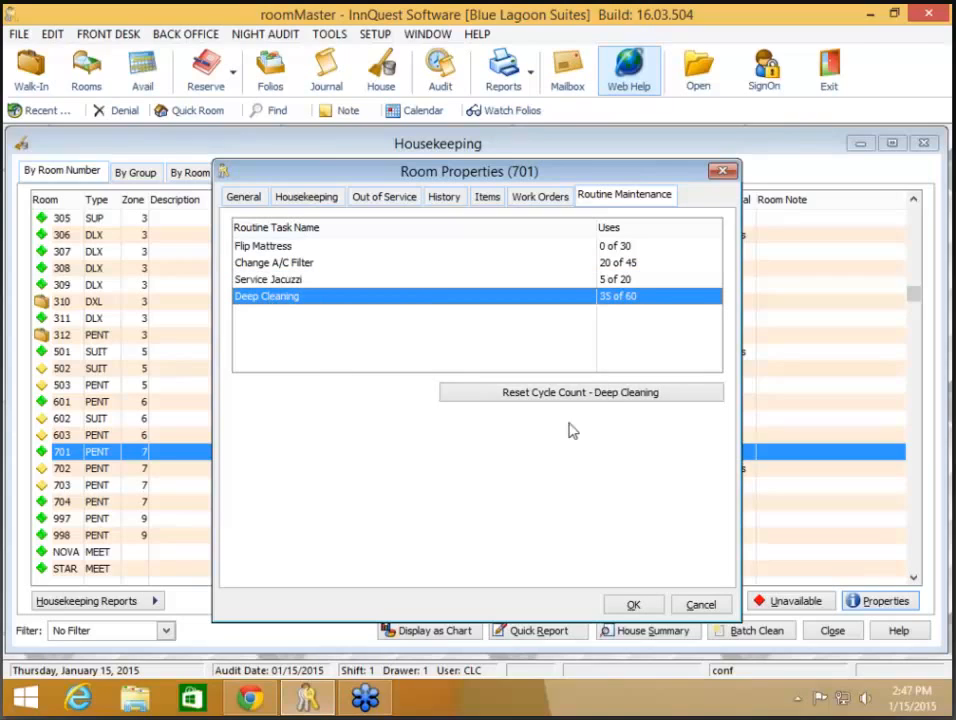
pyautogui.click(598, 400)
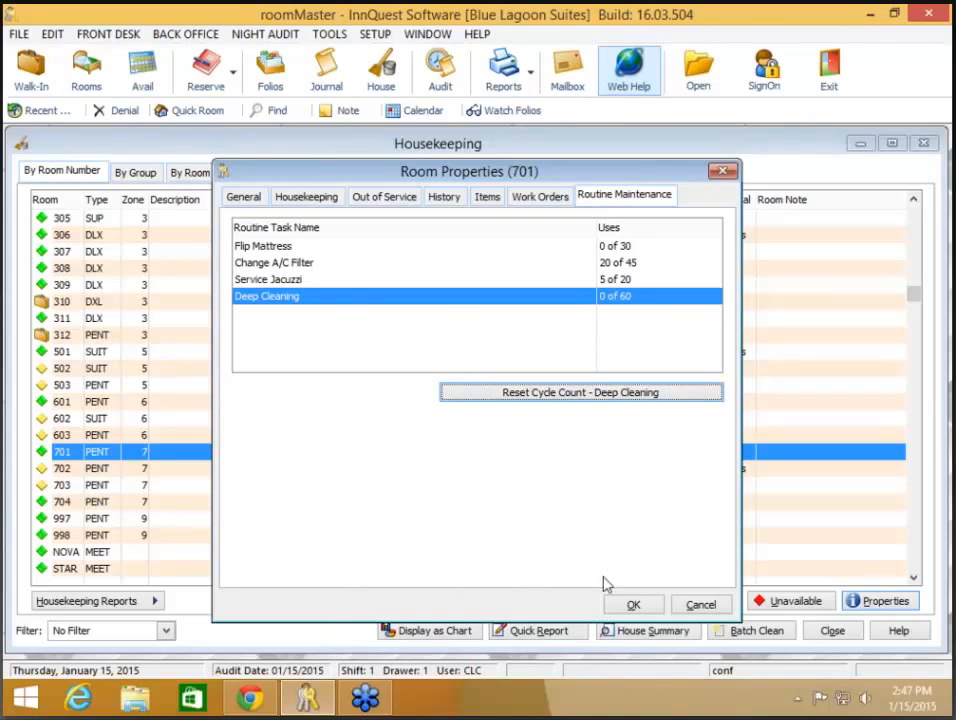
pyautogui.click(633, 605)
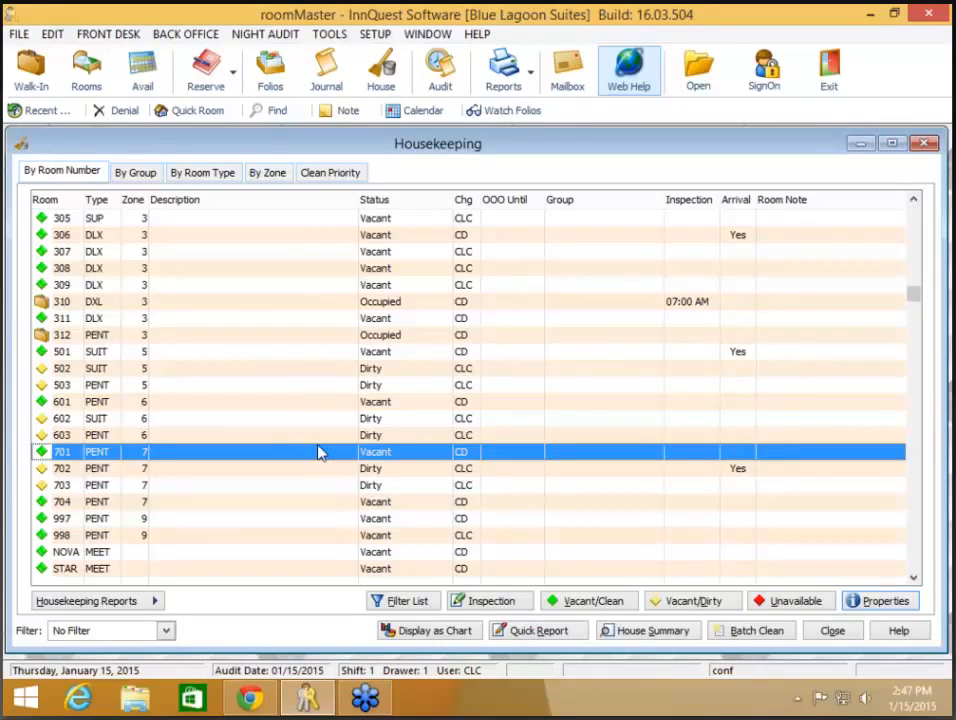
pyautogui.click(286, 418)
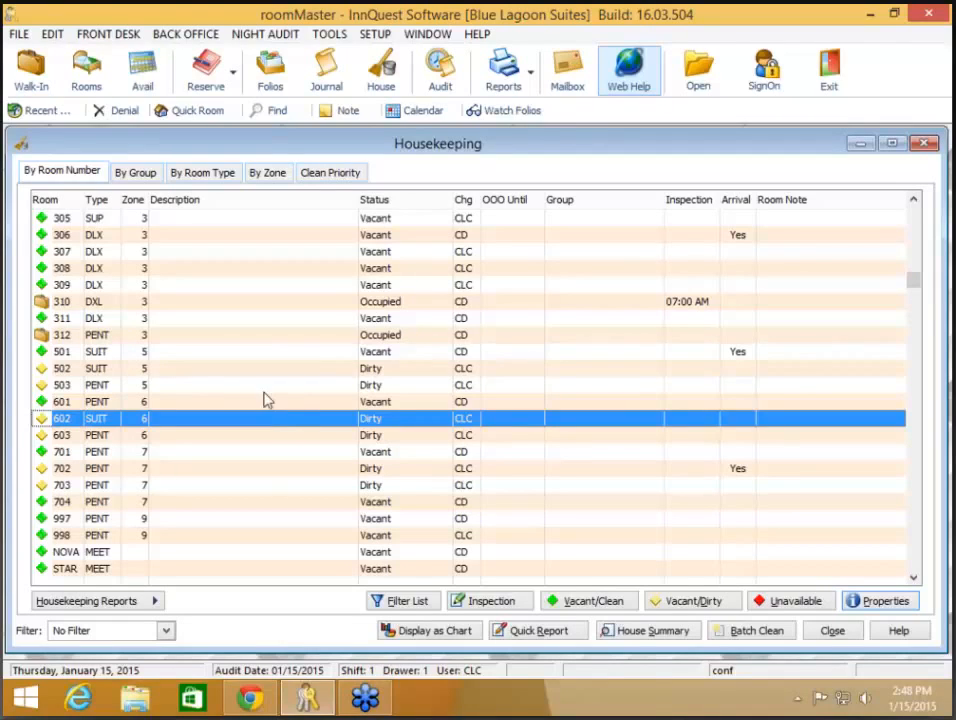
# - Open room 503's Out of Service settings and start a new out-of-service entry
pyautogui.click(261, 387)
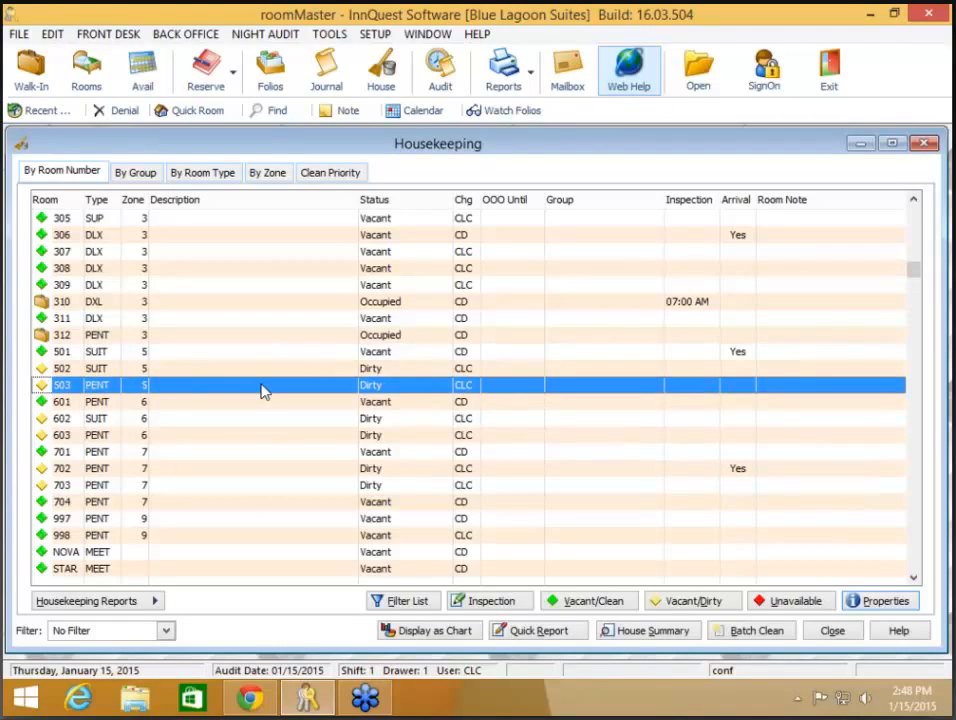
pyautogui.rightClick(262, 390)
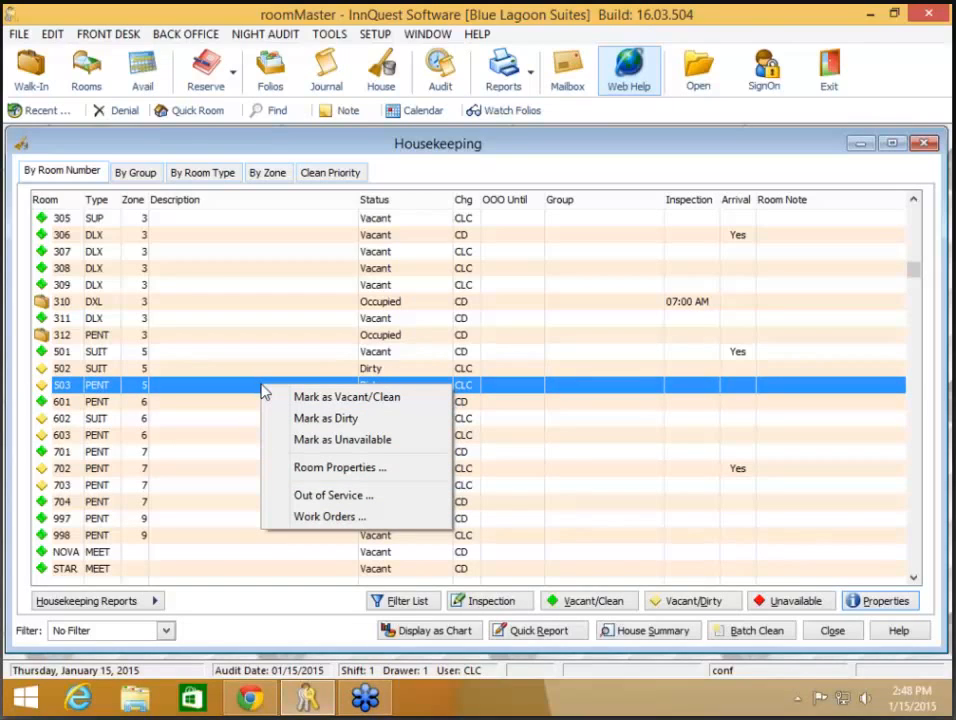
pyautogui.click(318, 496)
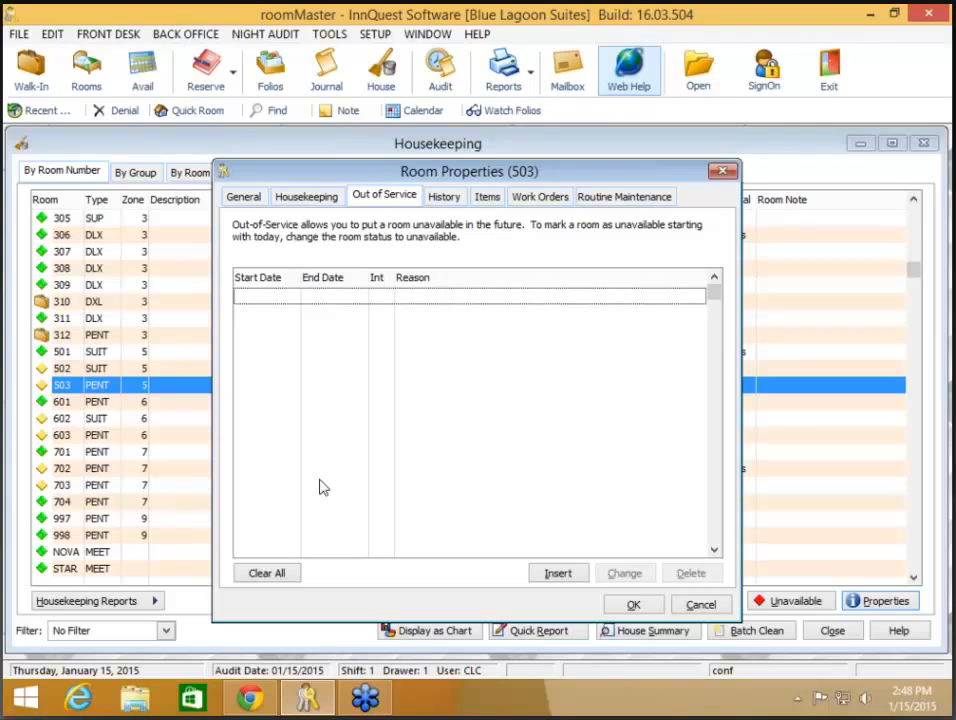
pyautogui.click(558, 573)
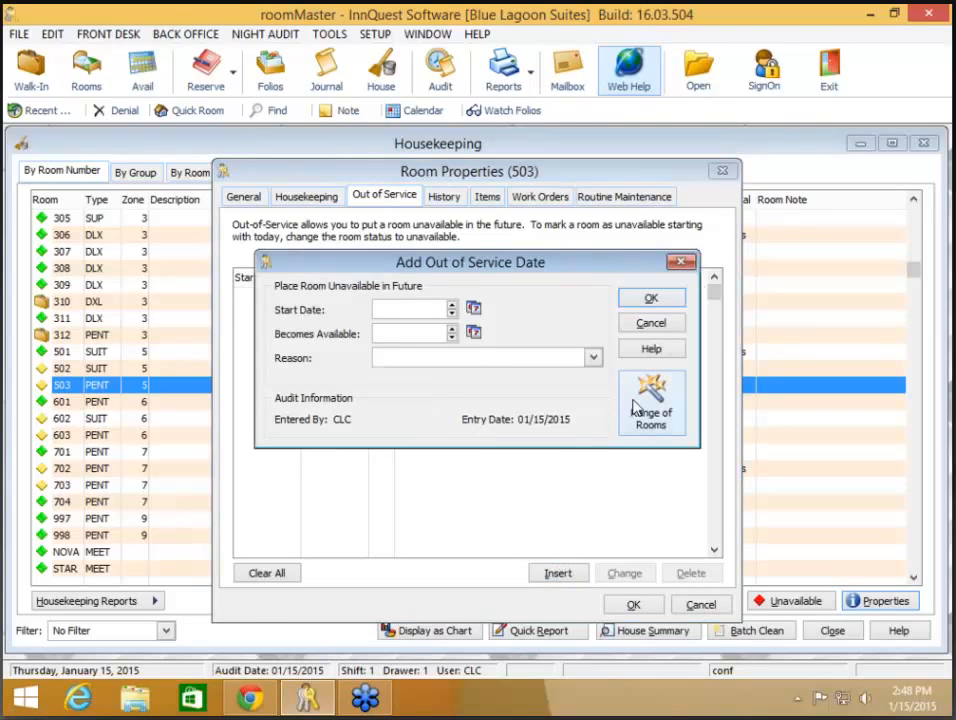
# - Try a range covering all rooms 101 to 130, then discard the entry without saving
pyautogui.click(640, 402)
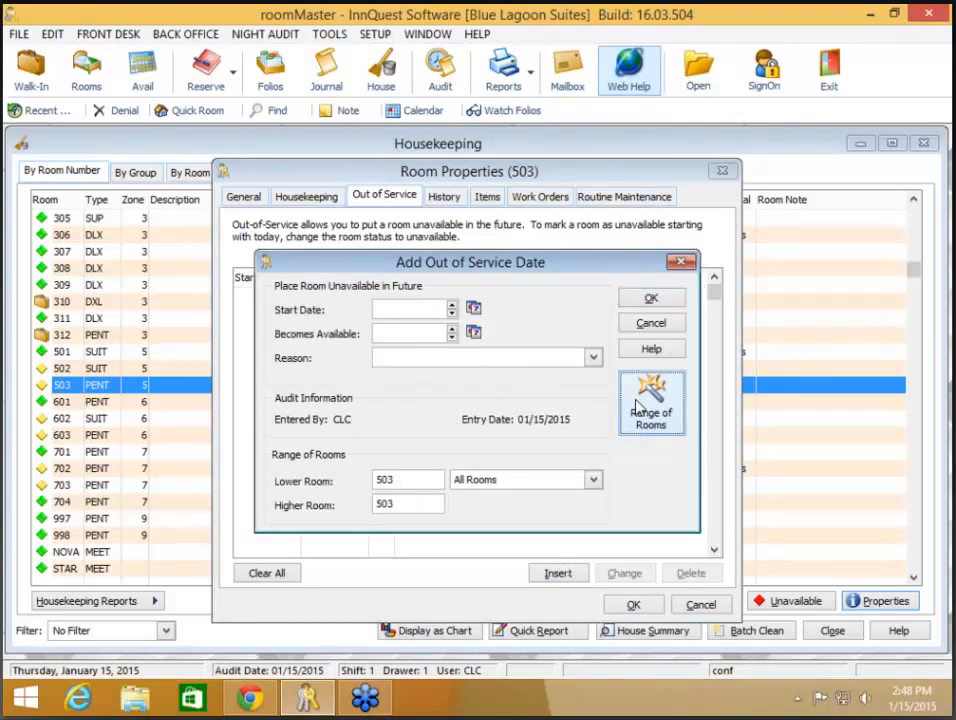
pyautogui.click(591, 480)
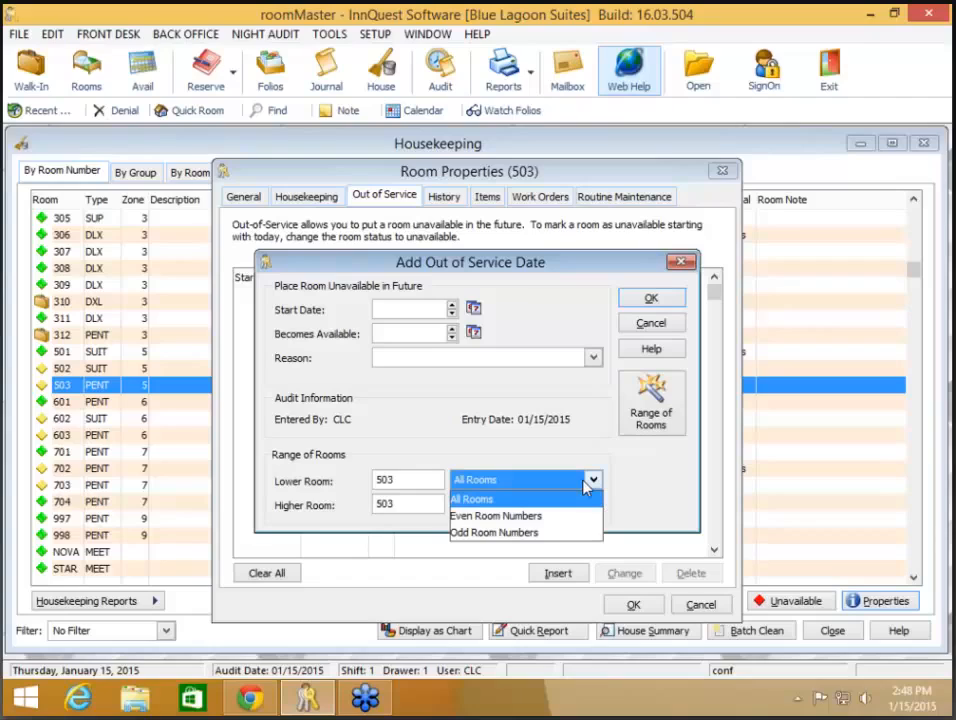
pyautogui.click(587, 484)
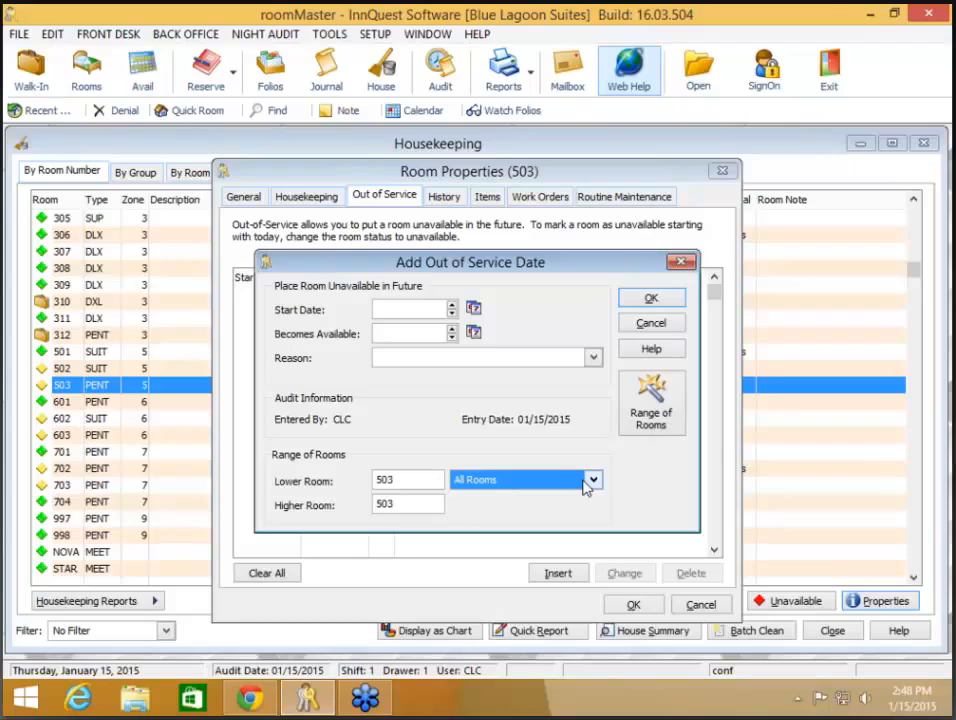
pyautogui.doubleClick(397, 477)
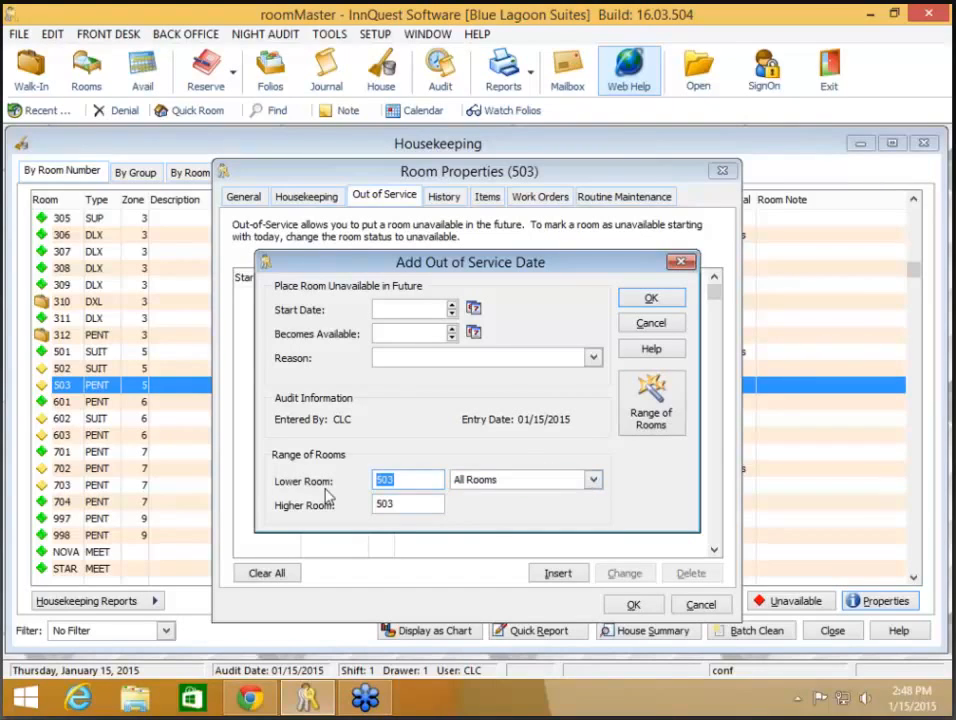
pyautogui.write('101')
pyautogui.press('Tab')
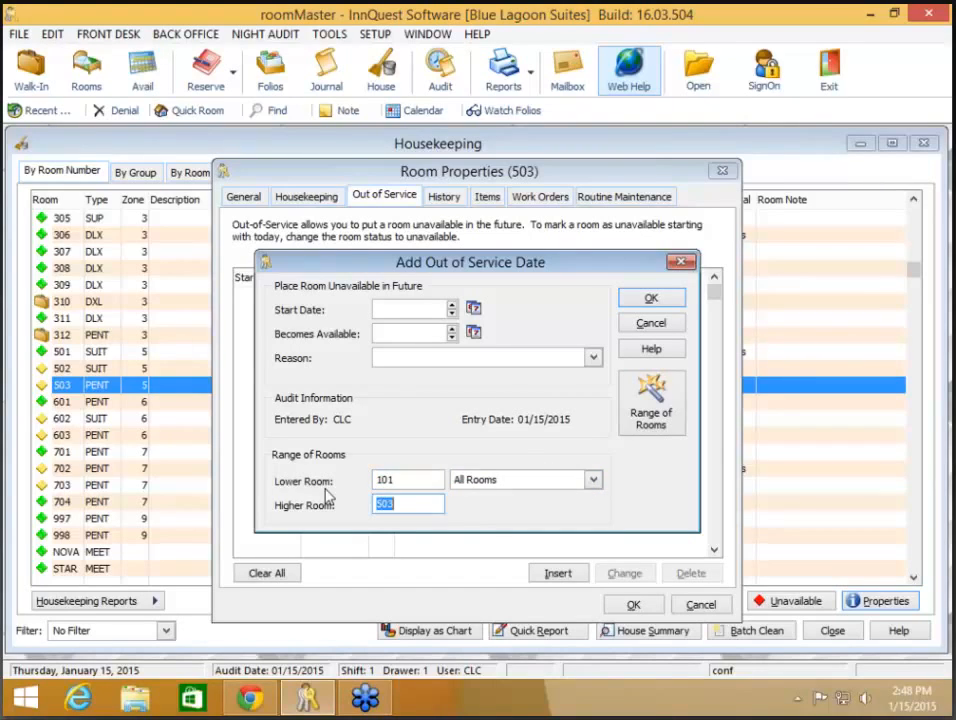
pyautogui.write('130')
pyautogui.press('Tab')
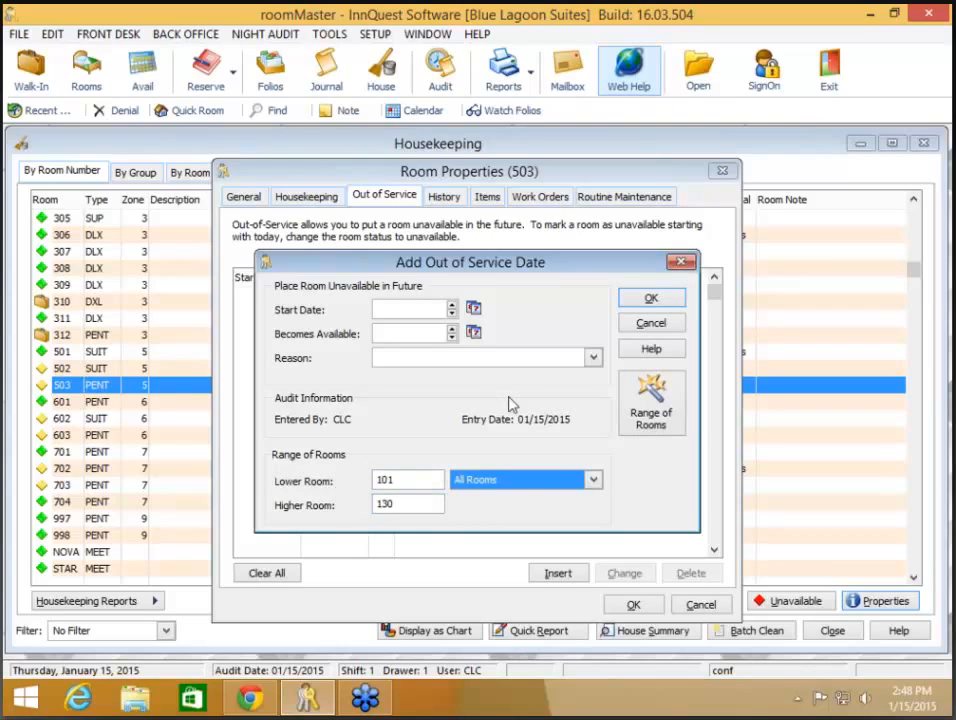
pyautogui.click(645, 328)
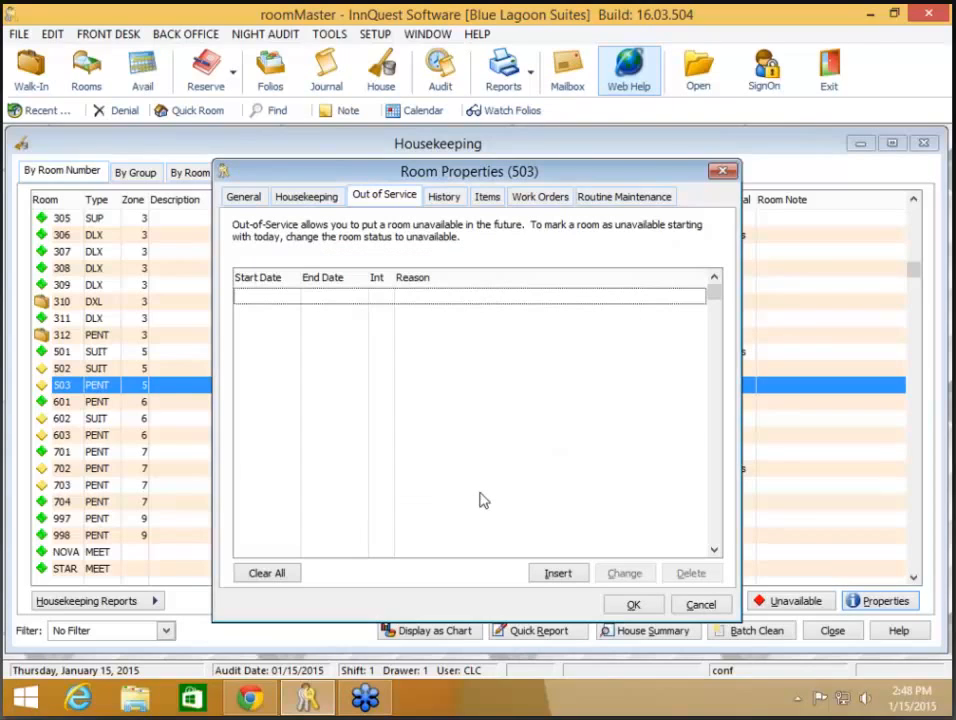
# - Close room 503's properties and open the Out of Service settings for room 101
pyautogui.click(633, 604)
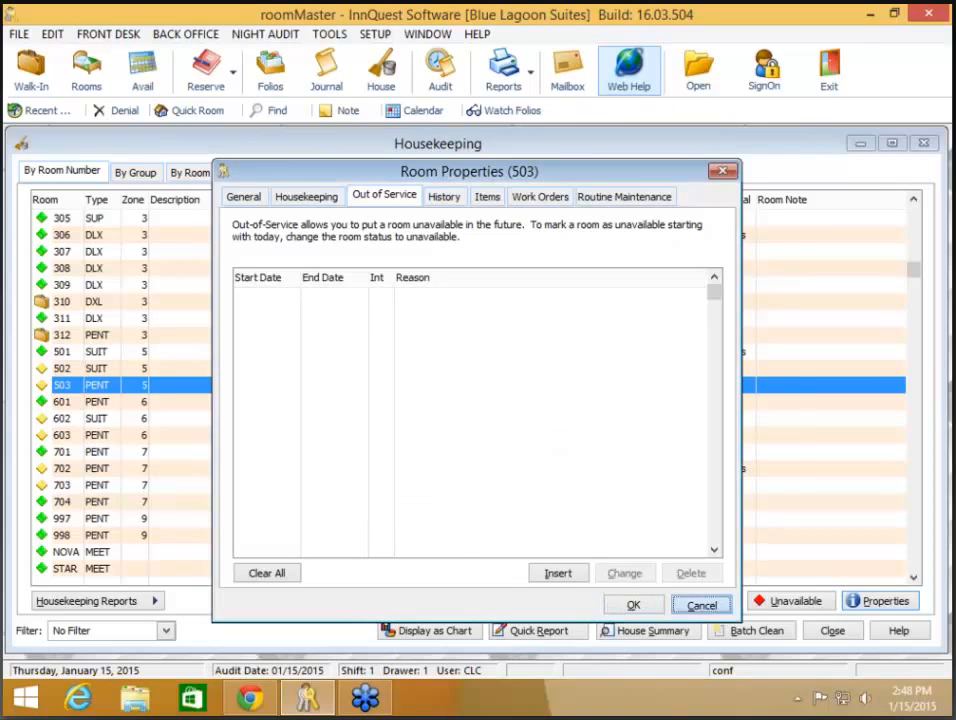
pyautogui.press('Up')
pyautogui.press('Up')
pyautogui.press('Up')
pyautogui.press('Up')
pyautogui.press('Up')
pyautogui.press('Up')
pyautogui.press('Up')
pyautogui.press('Up')
pyautogui.press('Up')
pyautogui.press('Up')
pyautogui.press('Up')
pyautogui.press('Up')
pyautogui.press('Up')
pyautogui.press('Up')
pyautogui.press('Up')
pyautogui.press('Up')
pyautogui.press('Up')
pyautogui.press('Up')
pyautogui.press('Up')
pyautogui.press('Up')
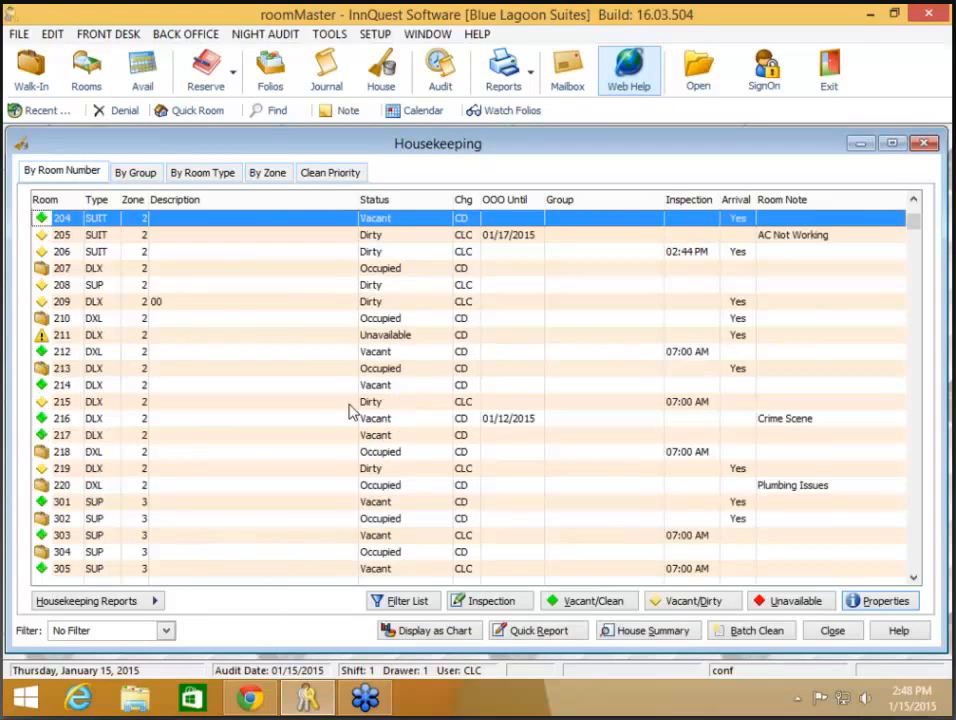
pyautogui.press('Up')
pyautogui.press('Up')
pyautogui.press('Up')
pyautogui.press('Up')
pyautogui.press('Up')
pyautogui.press('Up')
pyautogui.press('Up')
pyautogui.press('Up')
pyautogui.press('Up')
pyautogui.press('Up')
pyautogui.press('Up')
pyautogui.press('Up')
pyautogui.press('Up')
pyautogui.press('Up')
pyautogui.press('Up')
pyautogui.press('Up')
pyautogui.press('Up')
pyautogui.press('Up')
pyautogui.rightClick(250, 218)
pyautogui.click(272, 326)
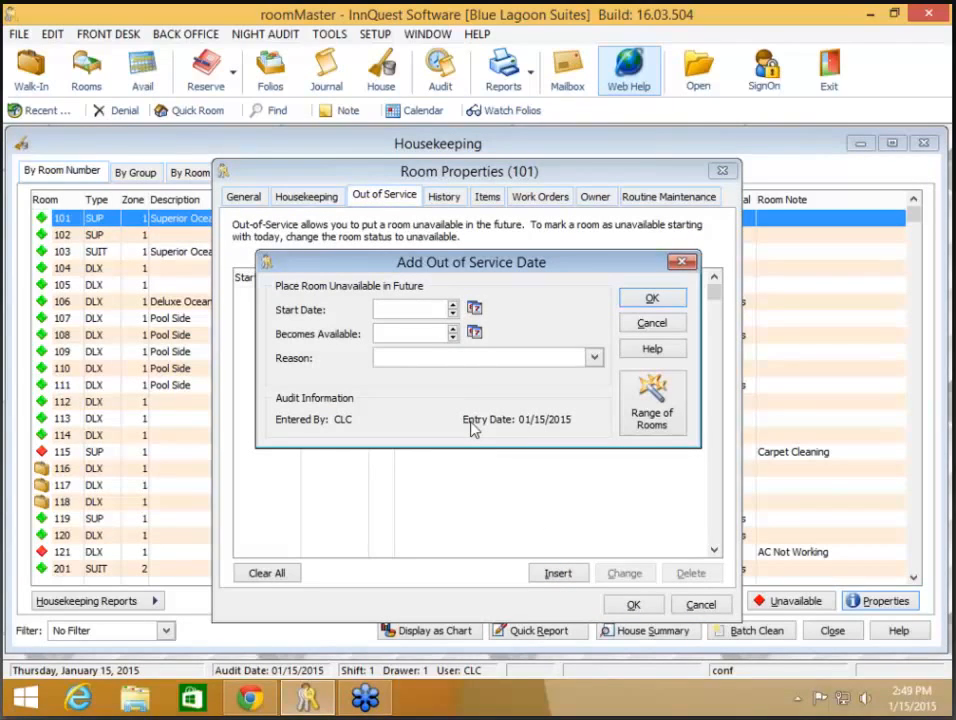
# - Set the out-of-service period 04/01/2015 to 04/05/2015 with reason Carpet Cleaning
pyautogui.write('04/01/2015')
pyautogui.press('Tab')
pyautogui.write('04/05/2015')
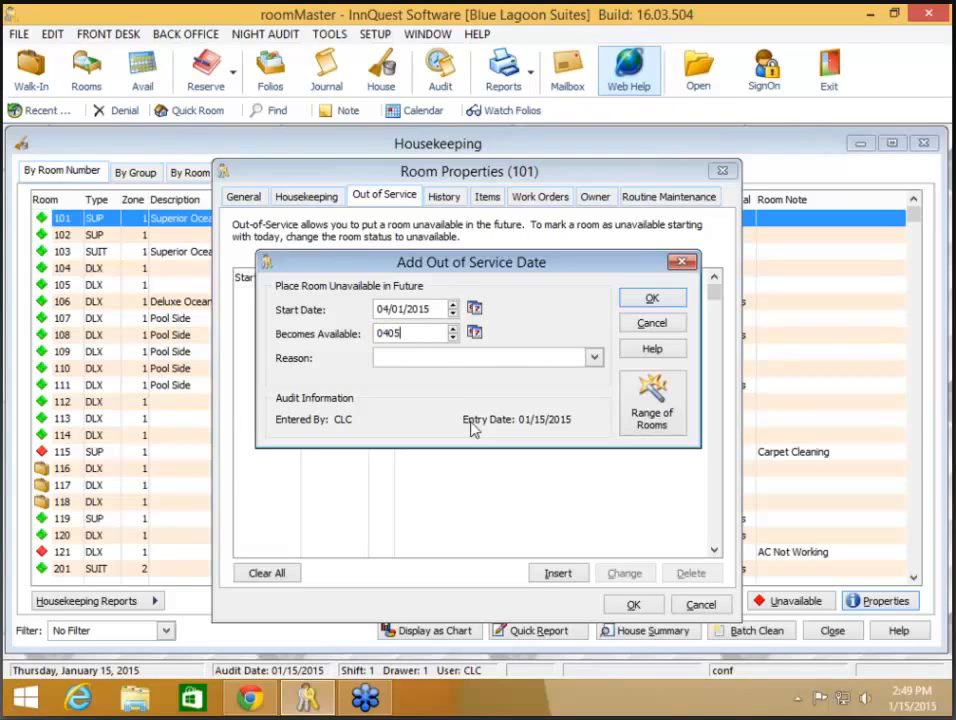
pyautogui.press('Tab')
pyautogui.click(594, 358)
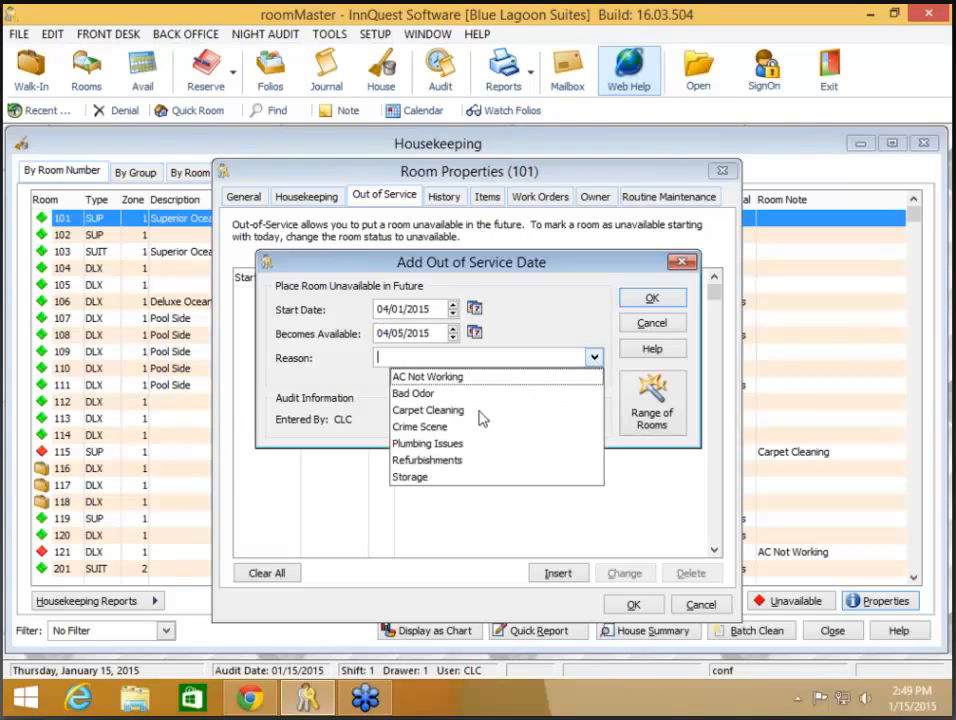
pyautogui.click(495, 410)
# - Extend the entry to odd-numbered rooms 101 through 121 and save it
pyautogui.click(655, 418)
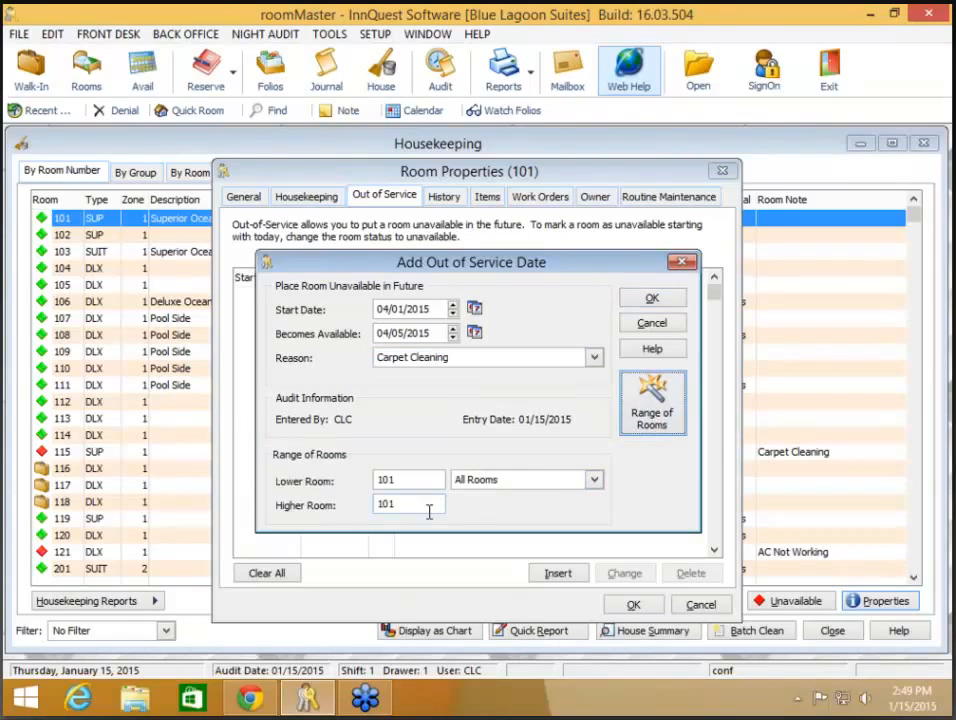
pyautogui.click(429, 507)
pyautogui.write('121')
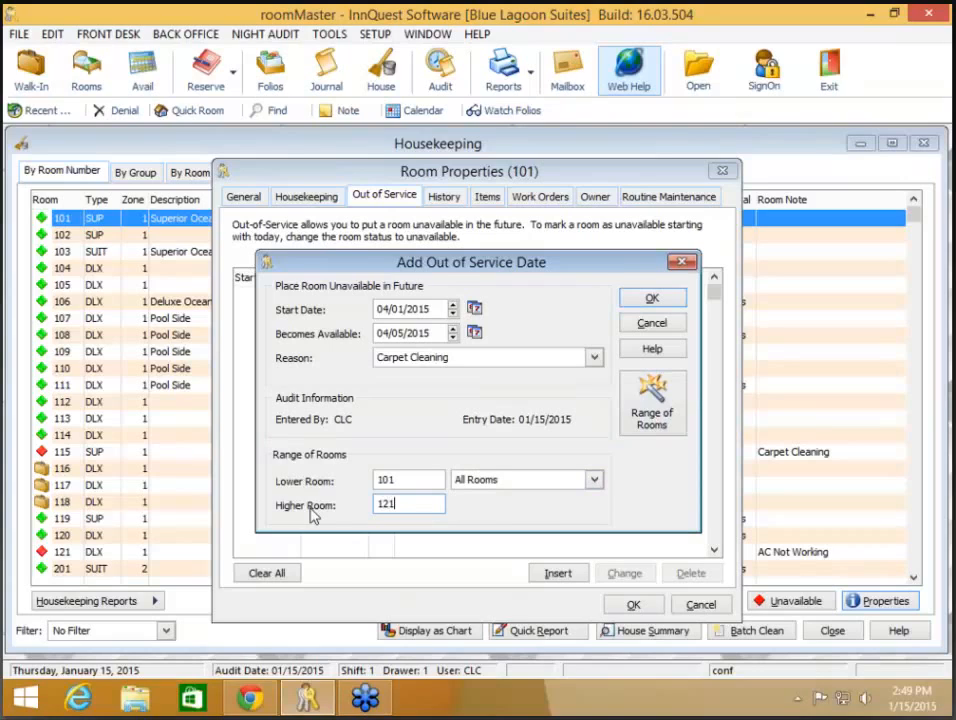
pyautogui.click(484, 484)
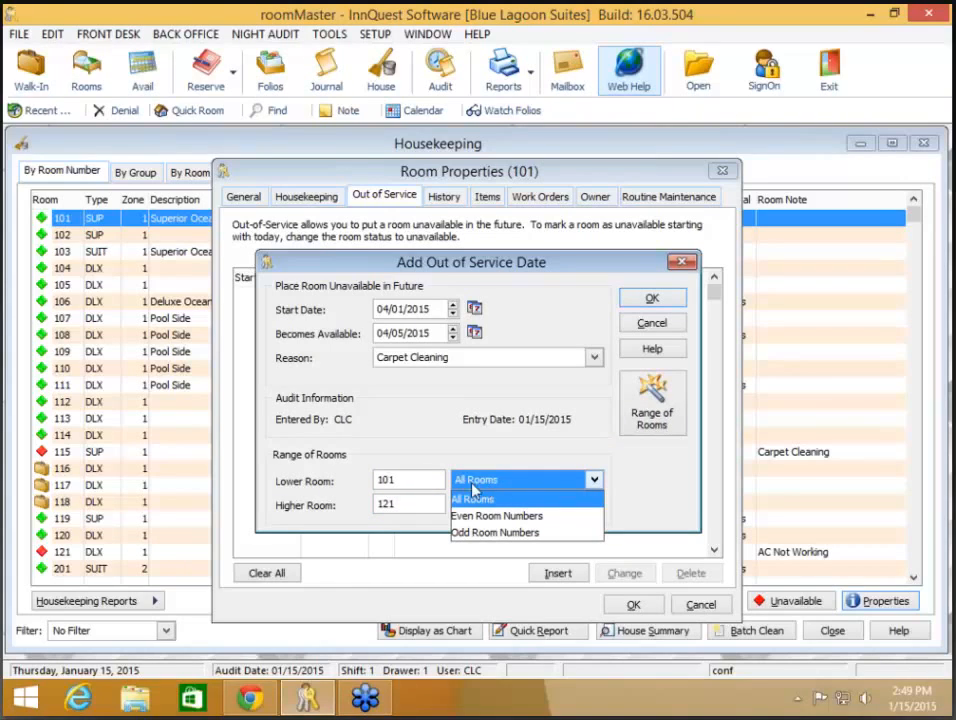
pyautogui.click(511, 536)
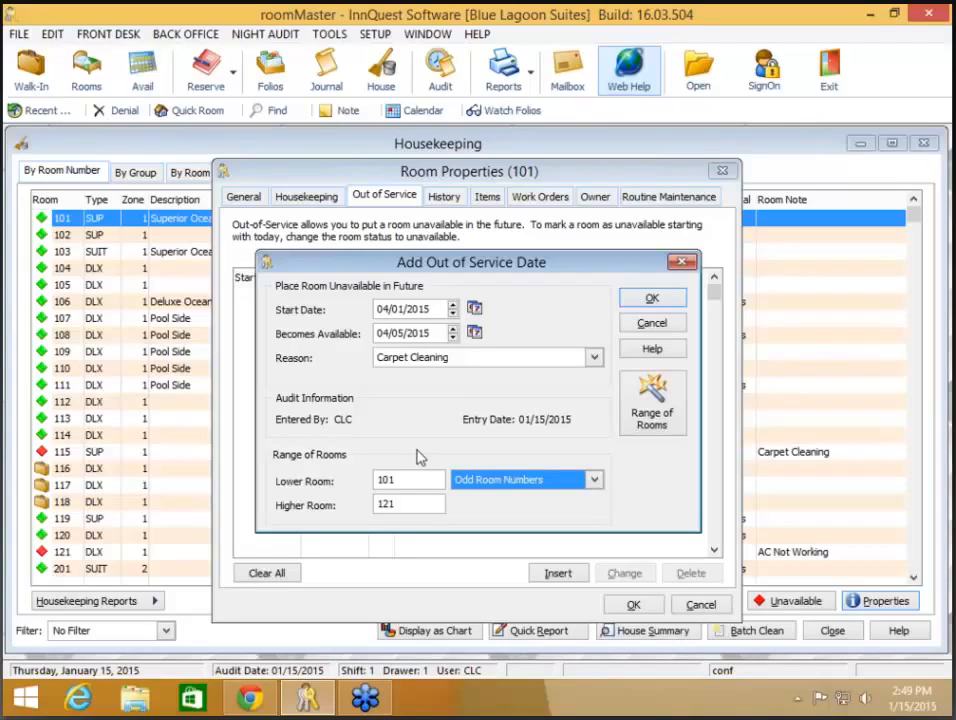
pyautogui.click(652, 299)
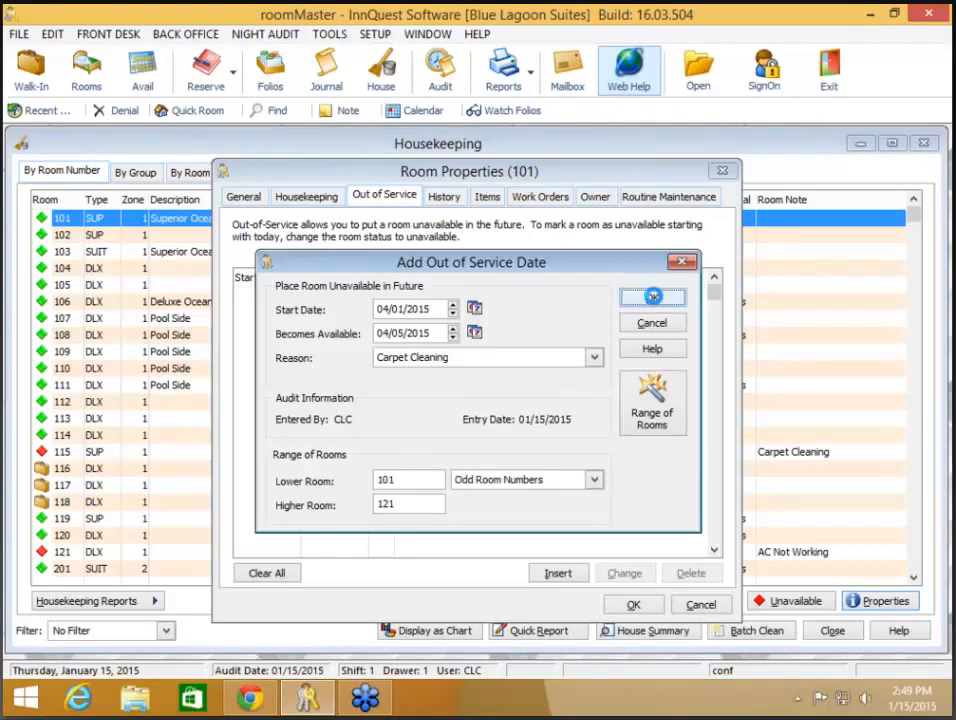
pyautogui.click(630, 605)
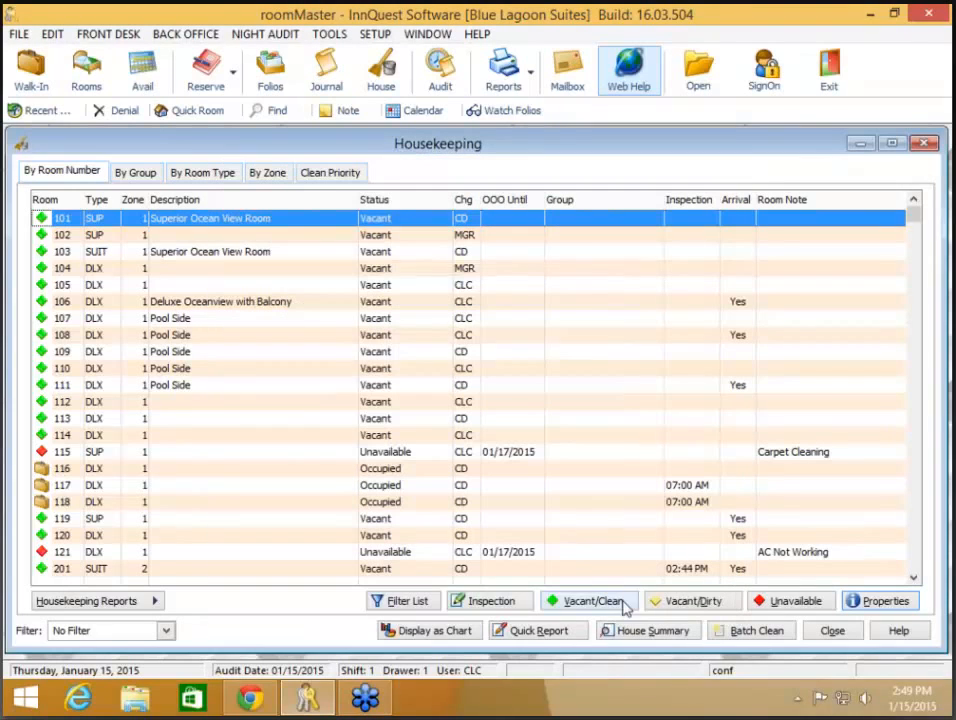
pyautogui.click(166, 239)
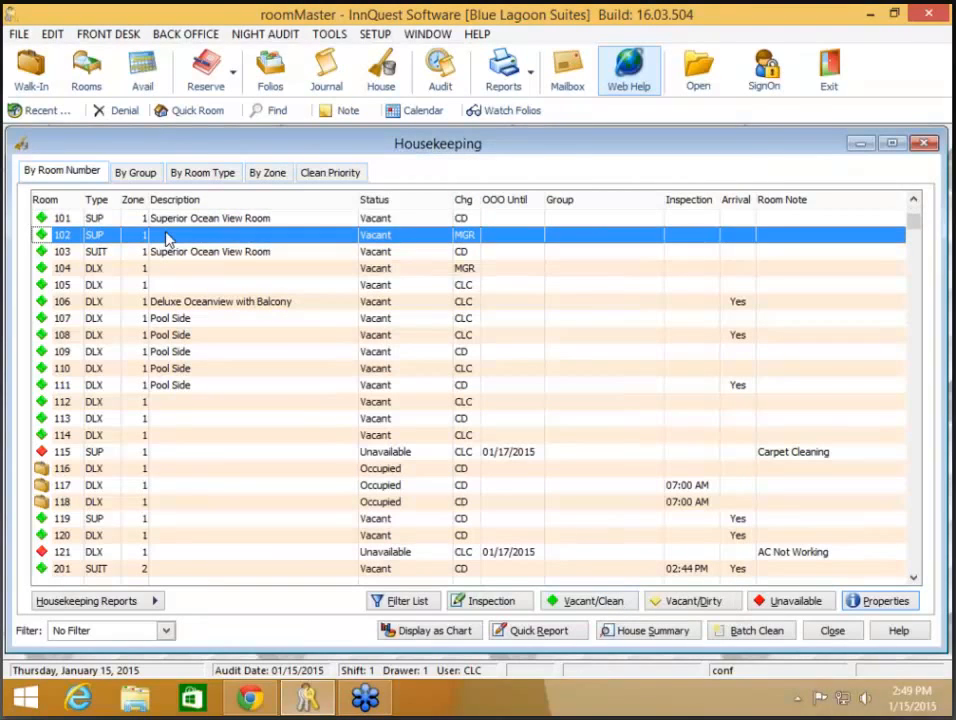
pyautogui.rightClick(147, 234)
pyautogui.click(248, 345)
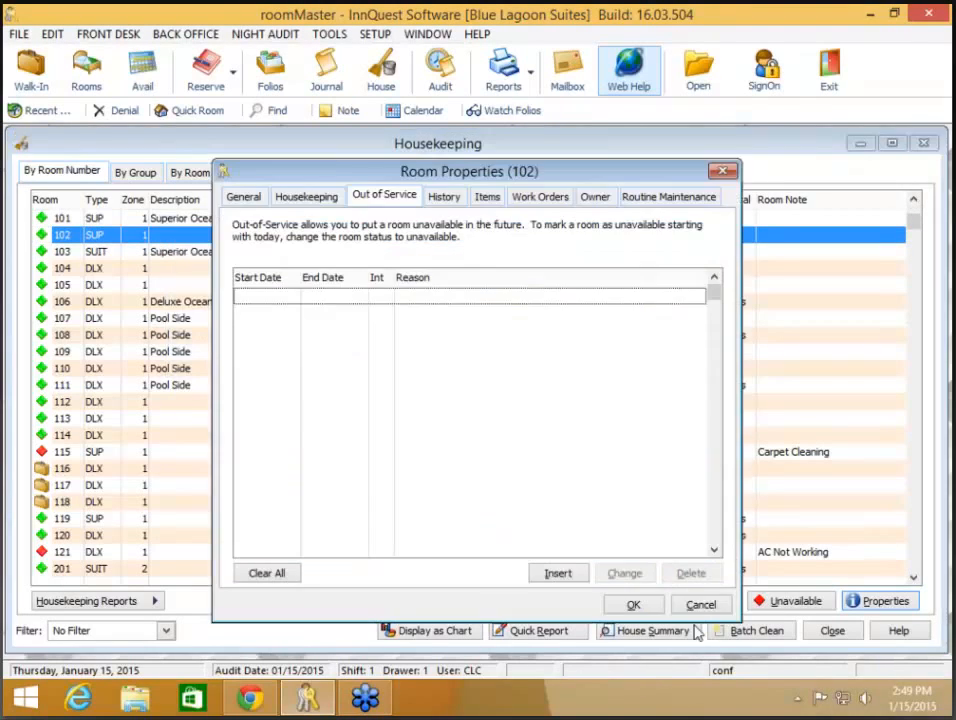
pyautogui.click(702, 605)
pyautogui.click(207, 241)
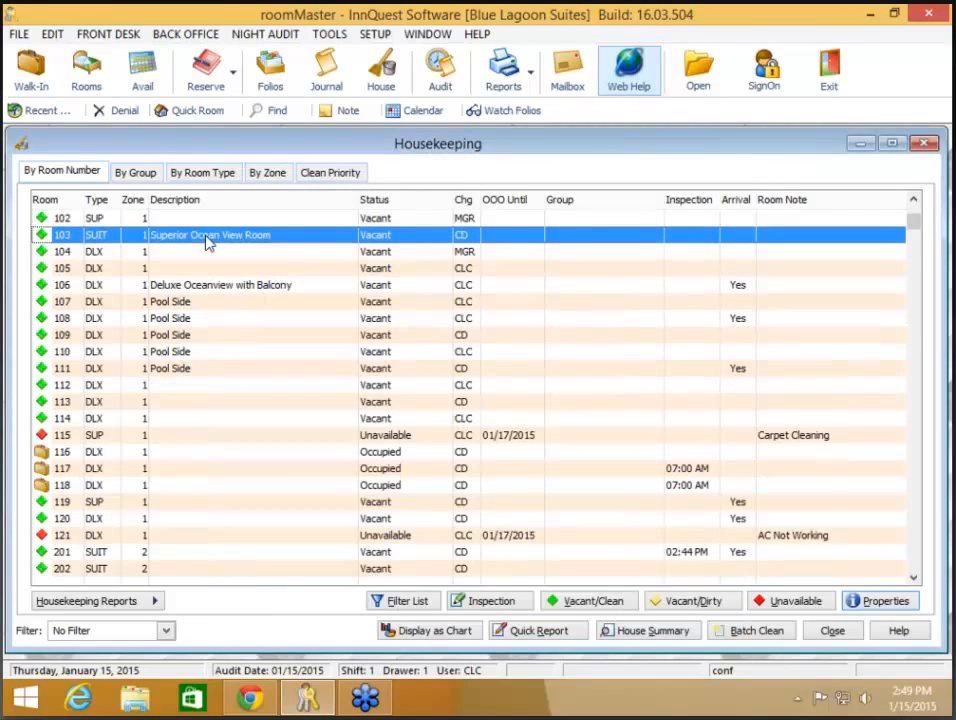
pyautogui.rightClick(207, 241)
pyautogui.click(265, 346)
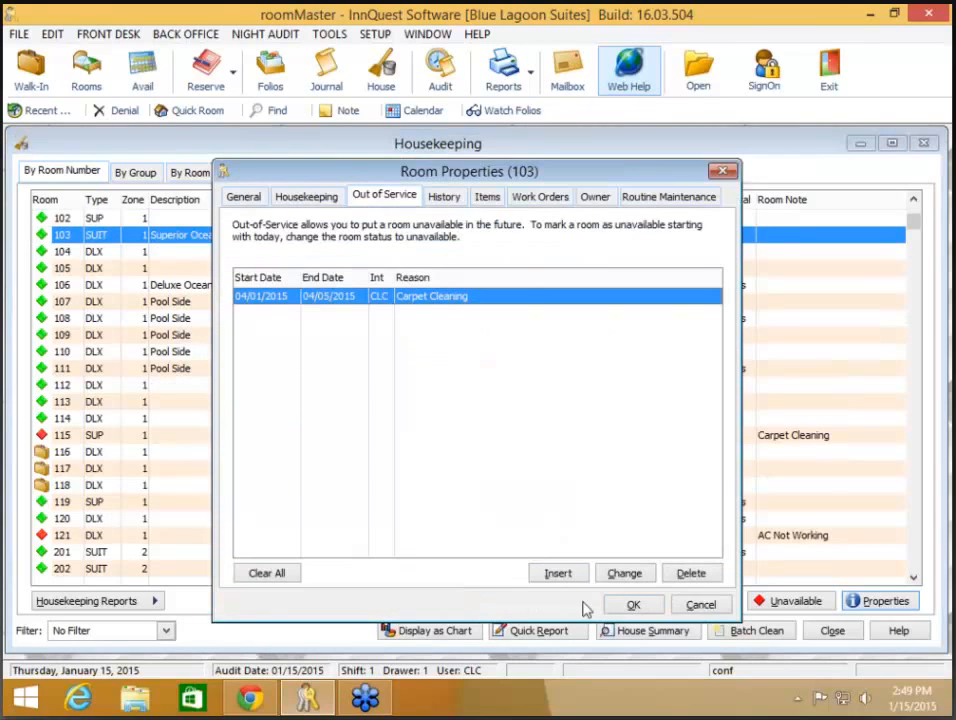
pyautogui.click(722, 606)
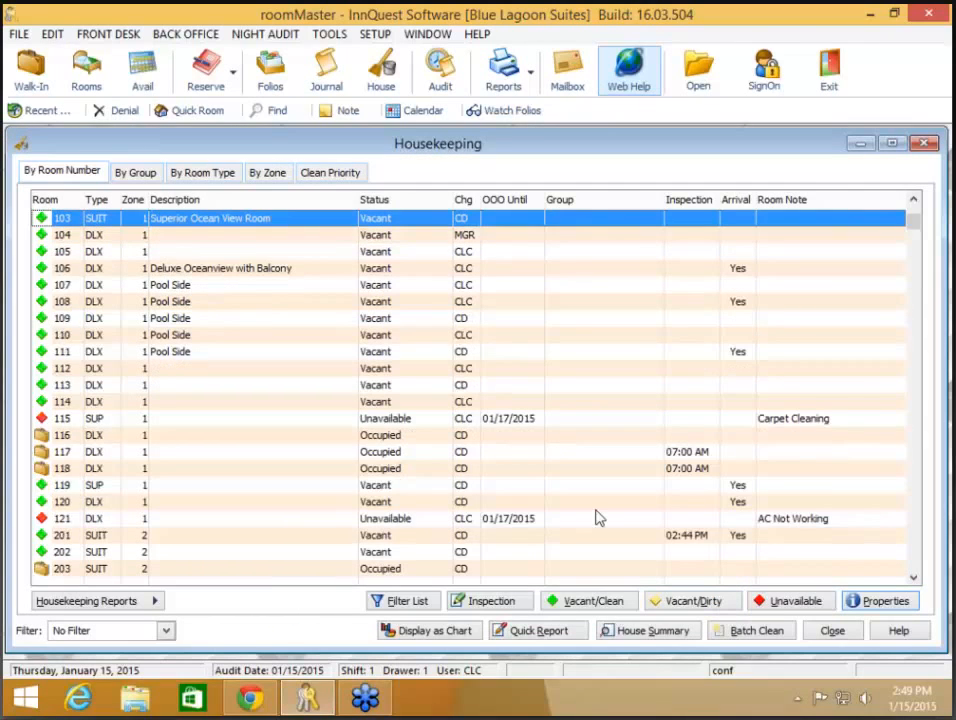
pyautogui.click(831, 633)
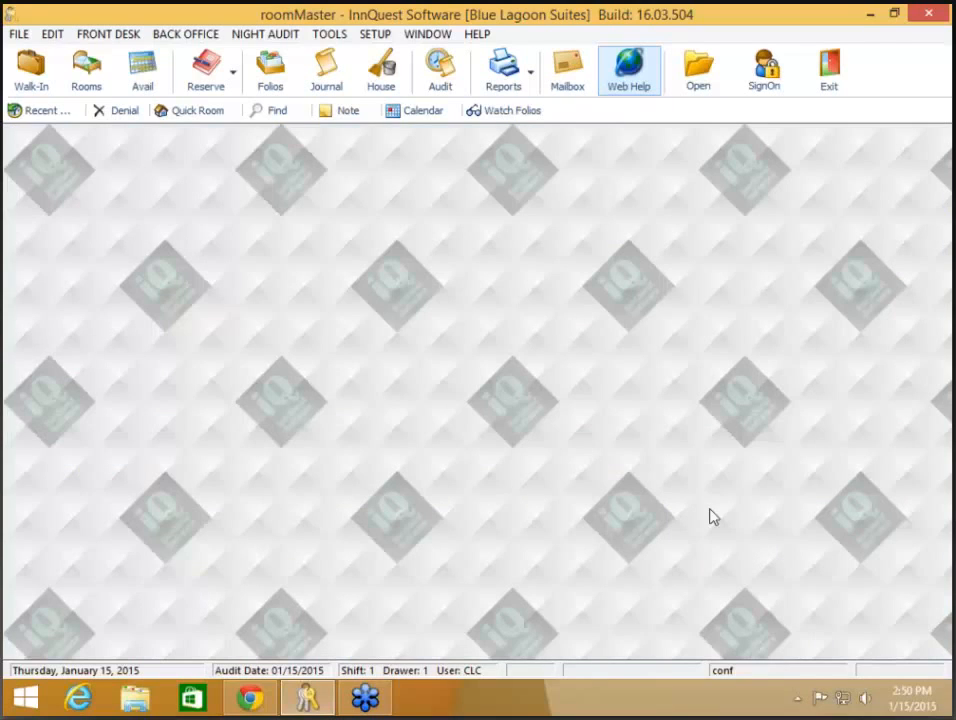
# - Open FRONT DESK > Lost and Found and select the white iPhone found in room 602
pyautogui.click(104, 35)
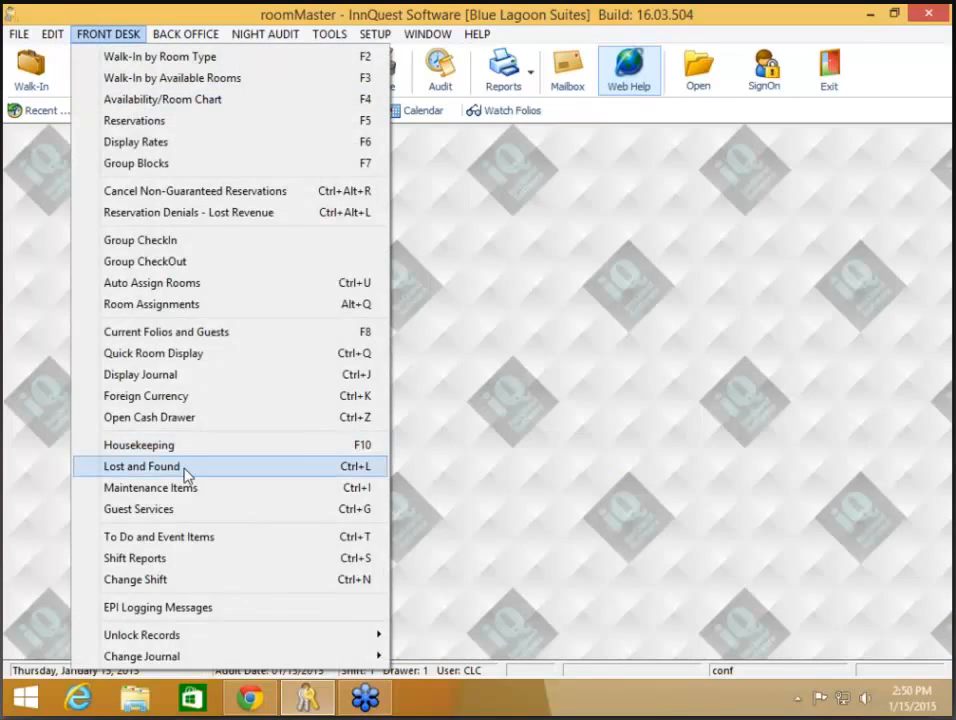
pyautogui.click(245, 471)
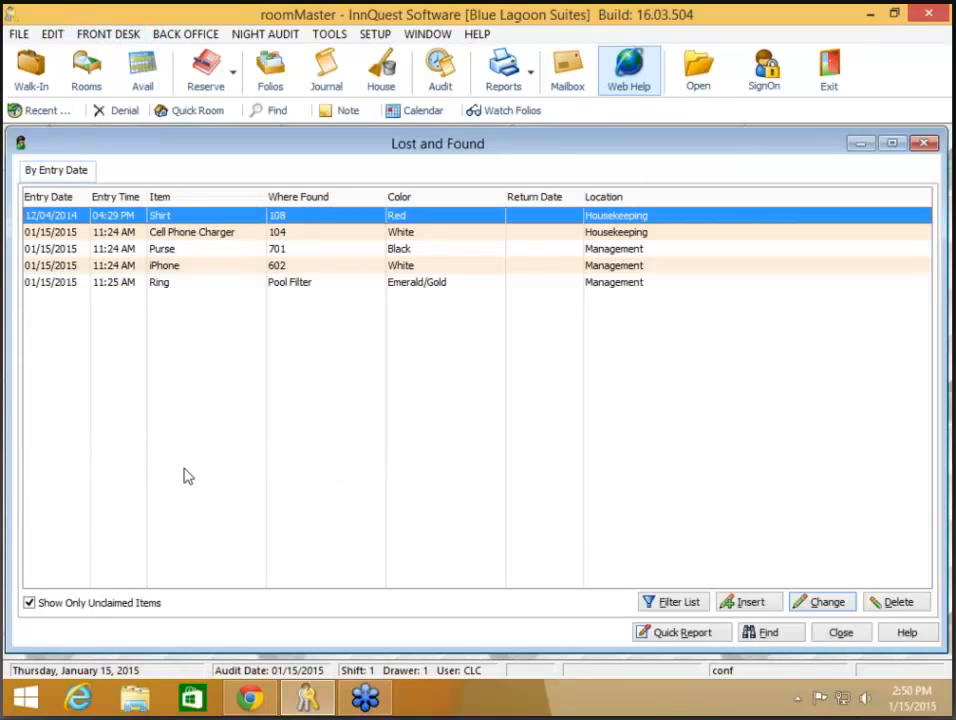
pyautogui.click(195, 274)
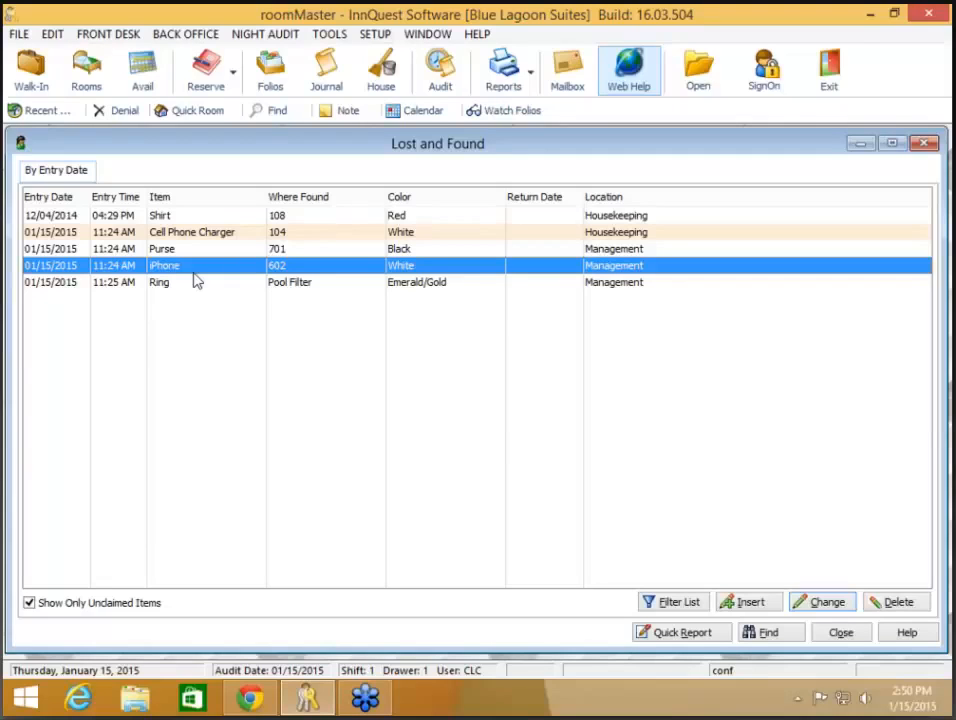
pyautogui.press('XF86AudioRaiseVolume')
pyautogui.press('XF86AudioRaiseVolume')
# - Enter the iPhone owner's full name and postal address under Other Information and save
pyautogui.doubleClick(197, 272)
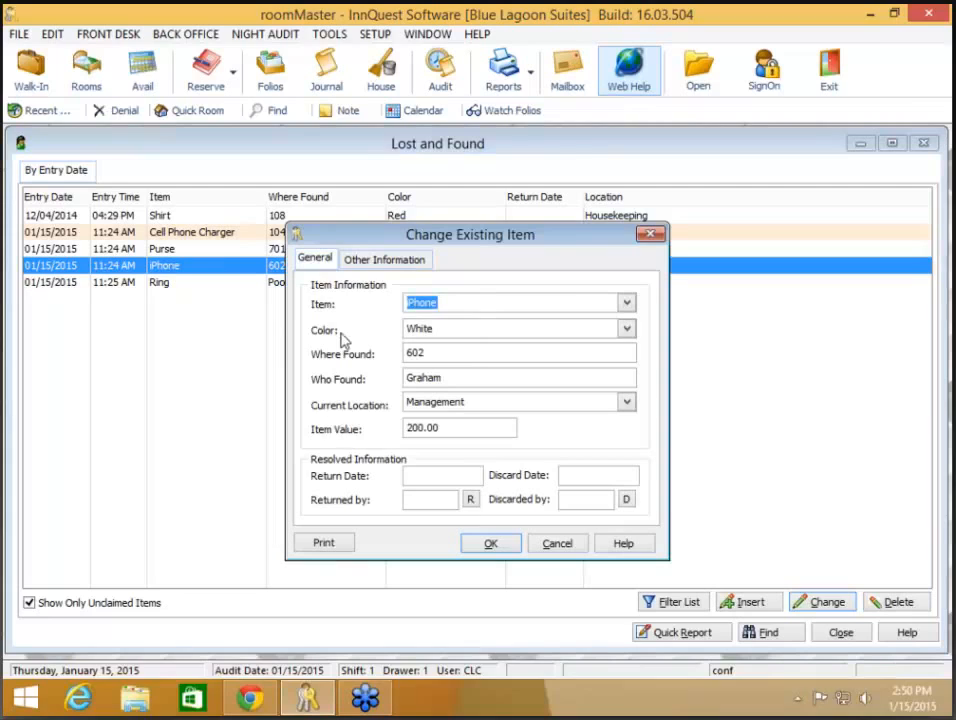
pyautogui.click(373, 262)
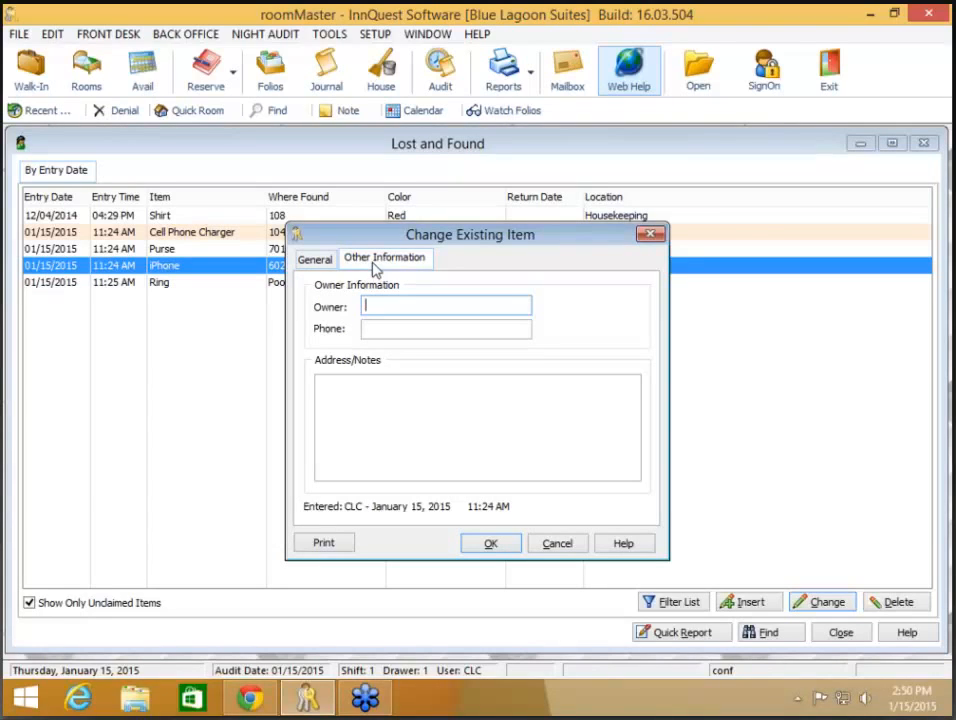
pyautogui.press('Tab')
pyautogui.press('Tab')
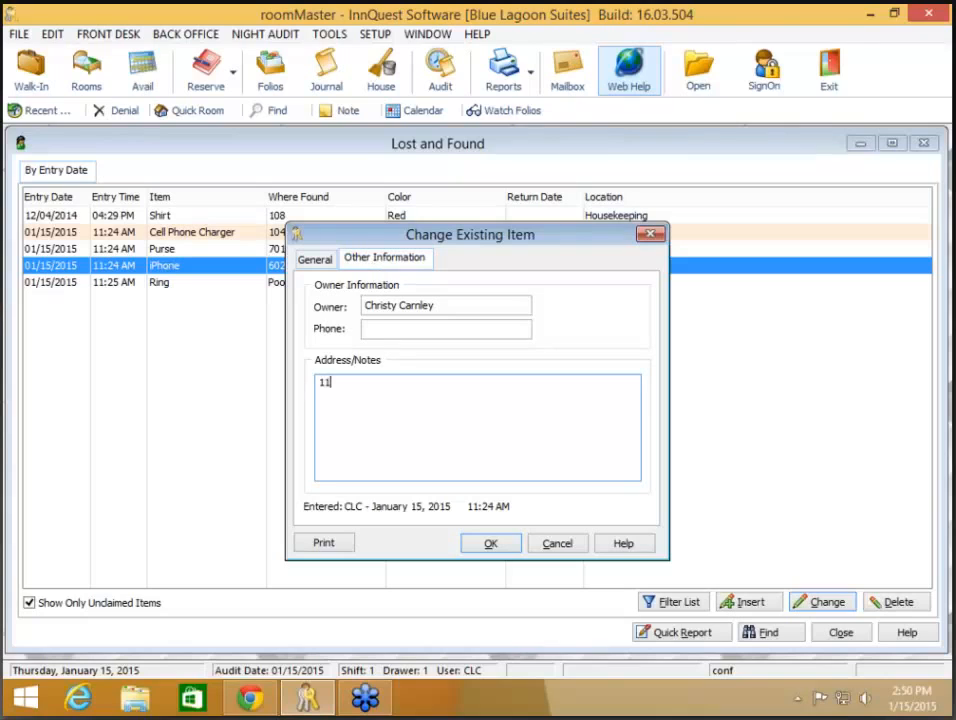
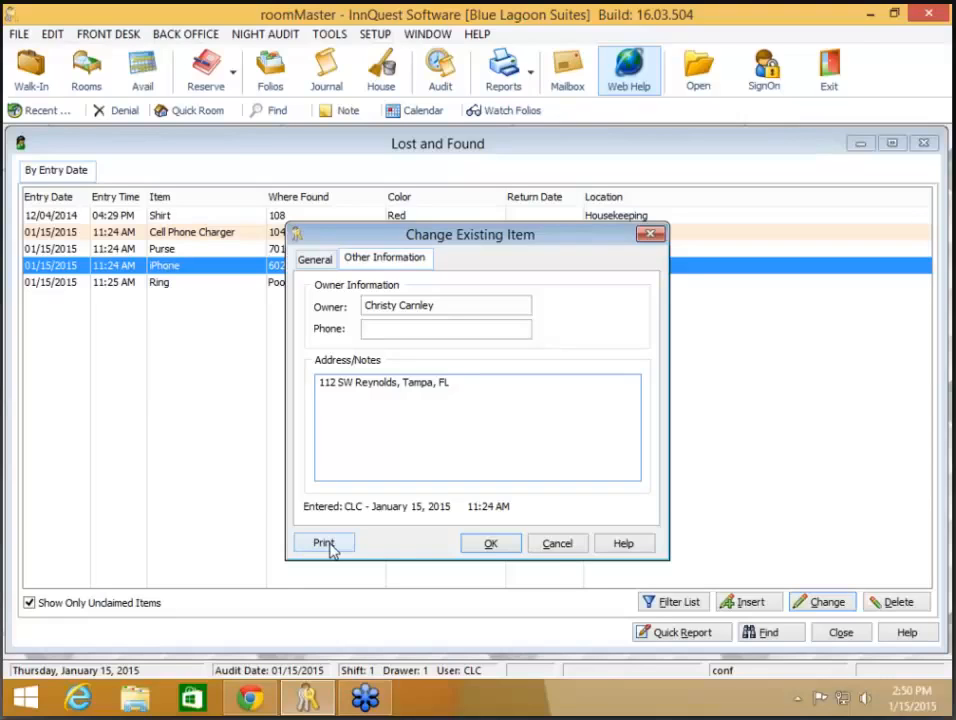
pyautogui.click(493, 543)
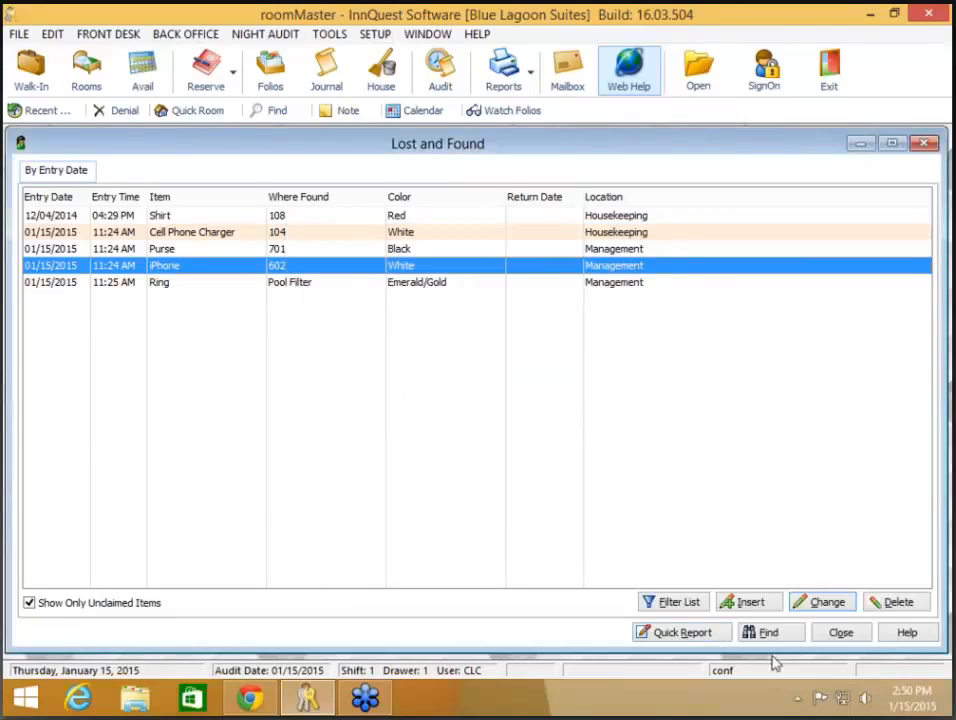
# - Close Lost and Found and browse today's arrivals in the Quick Room Display
pyautogui.click(841, 633)
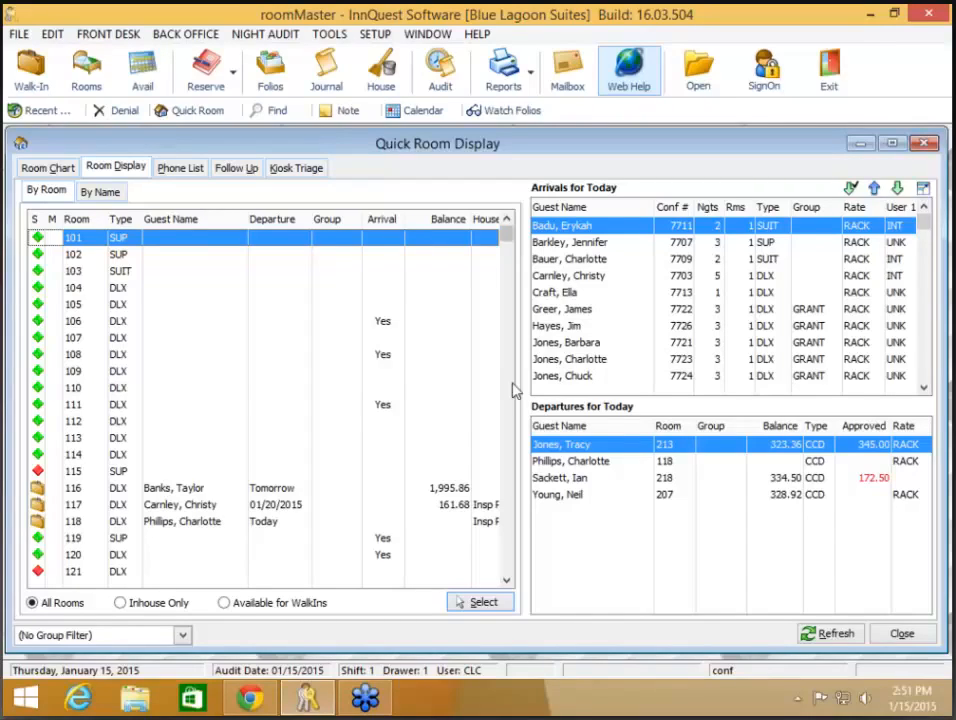
pyautogui.click(589, 296)
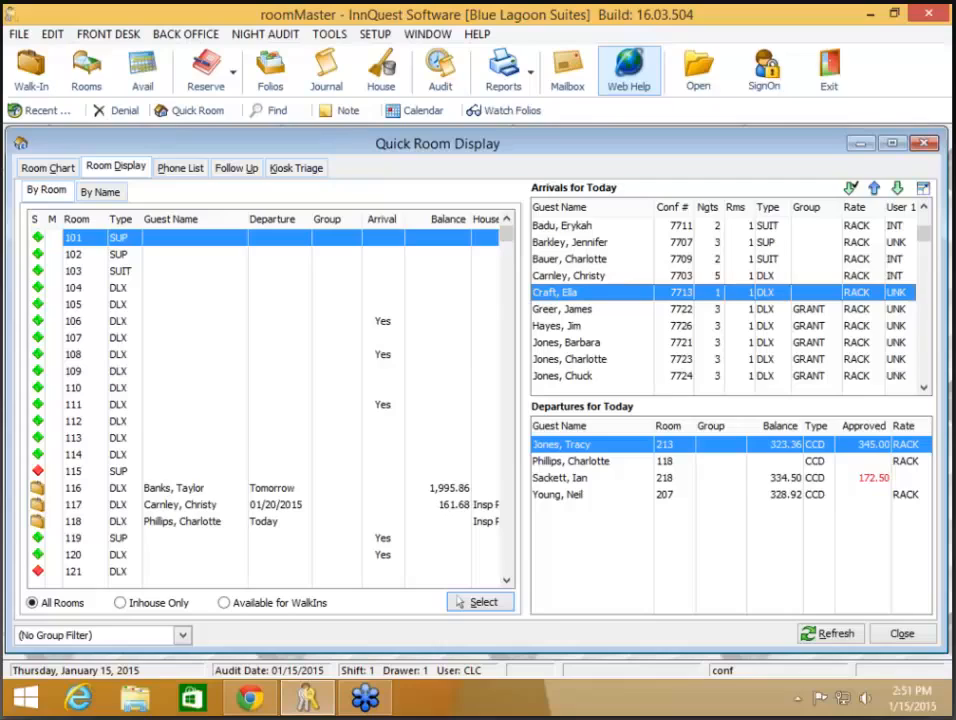
pyautogui.scroll(-1, 592, 300)
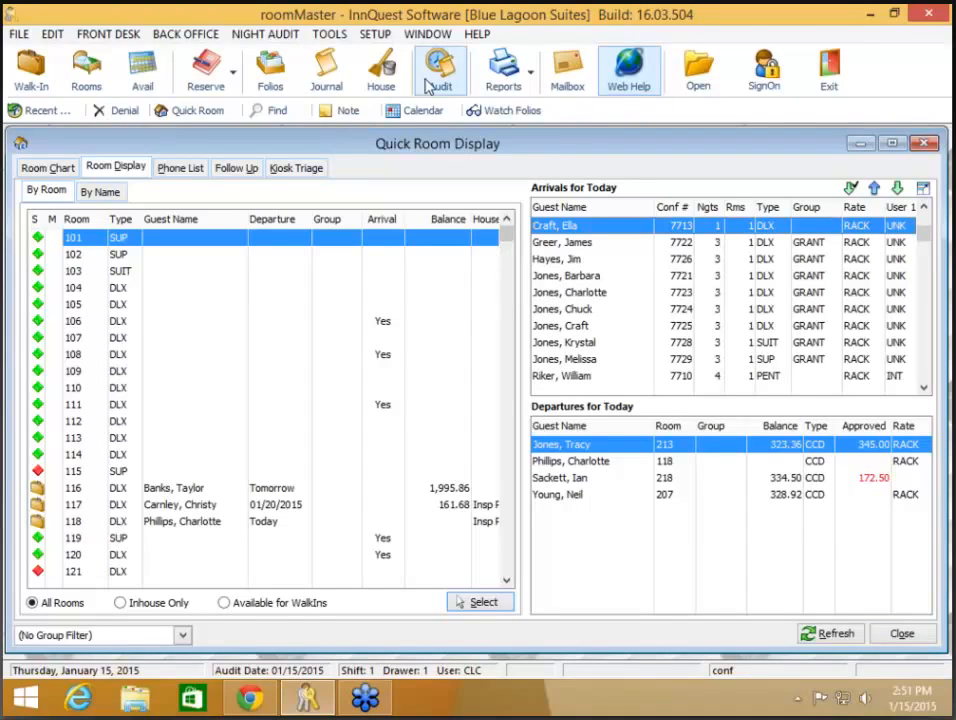
pyautogui.click(373, 36)
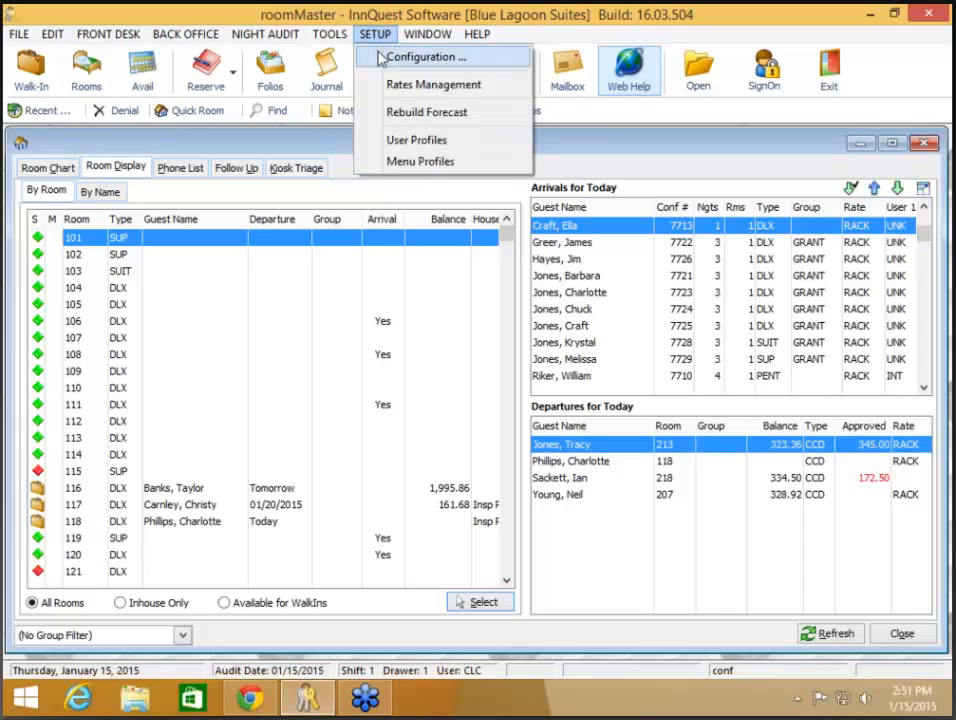
# - Open Configuration to the Housekeeping page: Clean/Do Not Clean titles, all seven days enabled
pyautogui.click(410, 57)
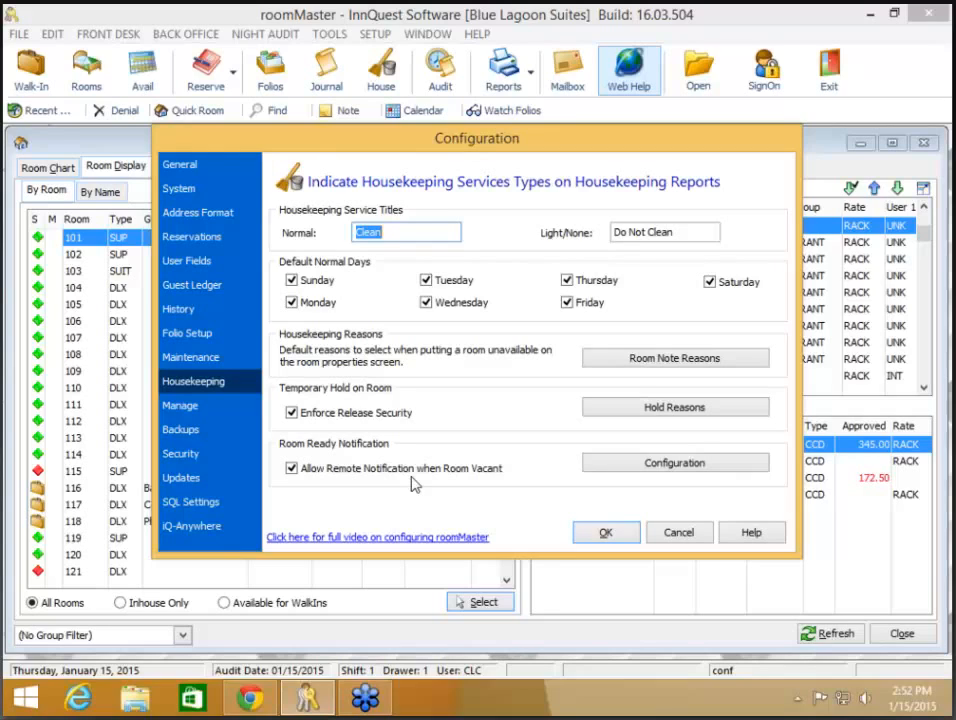
# - Review room-ready notifications—SMS allowed, guest message 'Room *ROOM* is now Ready!'—and accept them
pyautogui.click(631, 473)
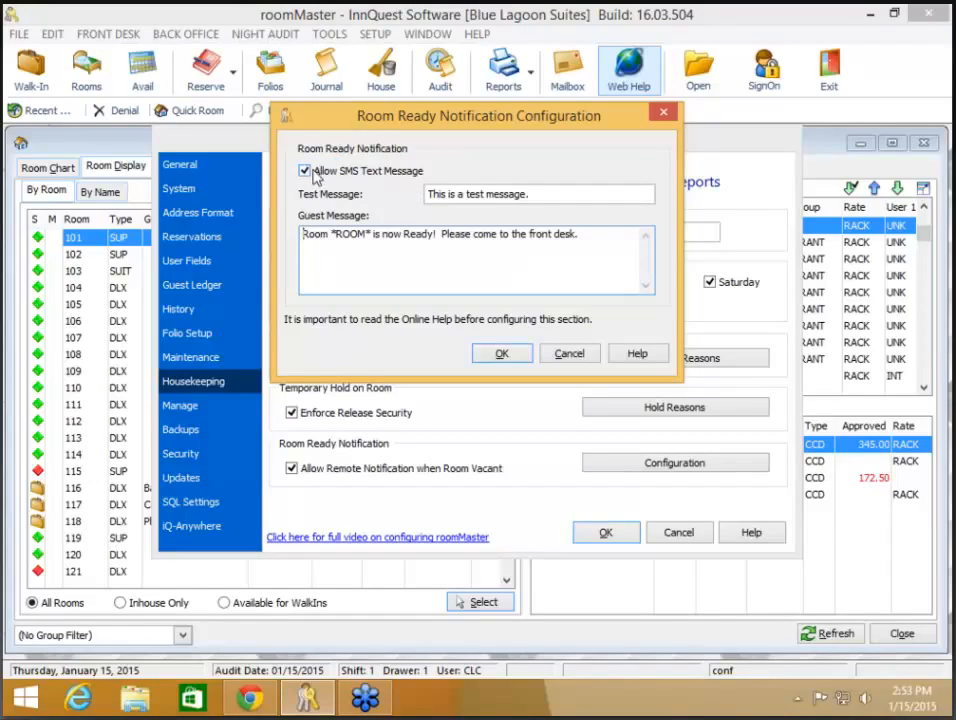
pyautogui.click(555, 196)
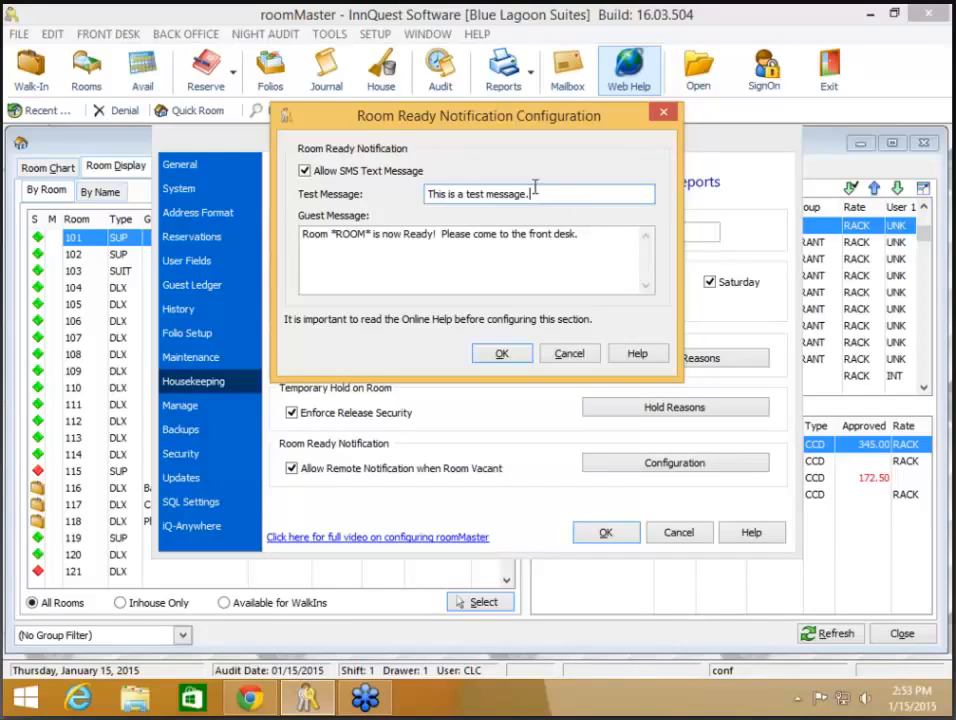
pyautogui.click(603, 236)
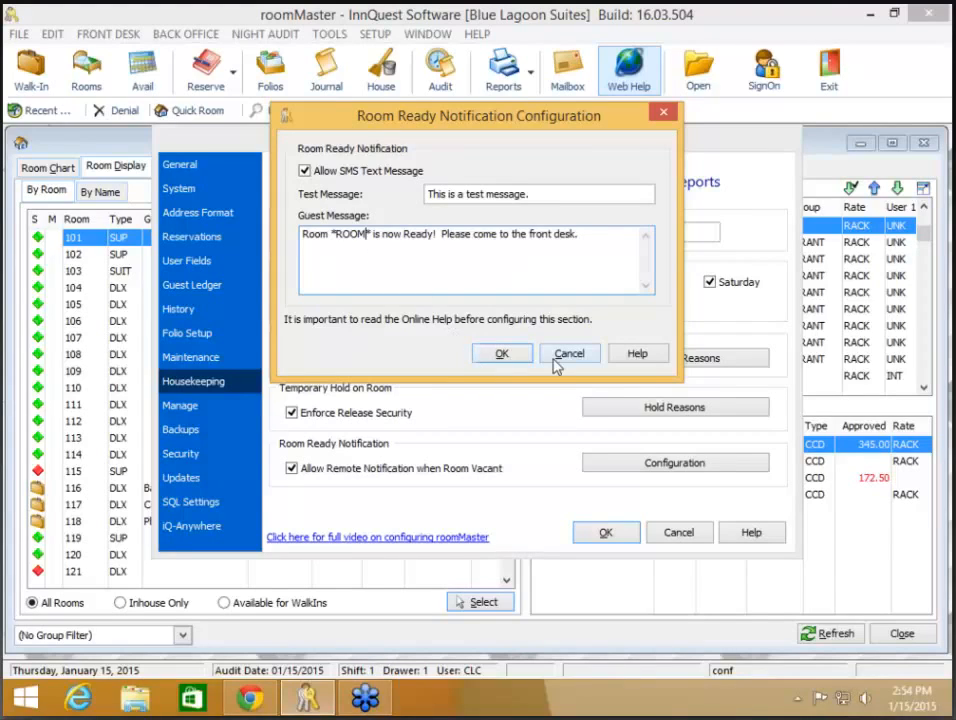
pyautogui.click(502, 356)
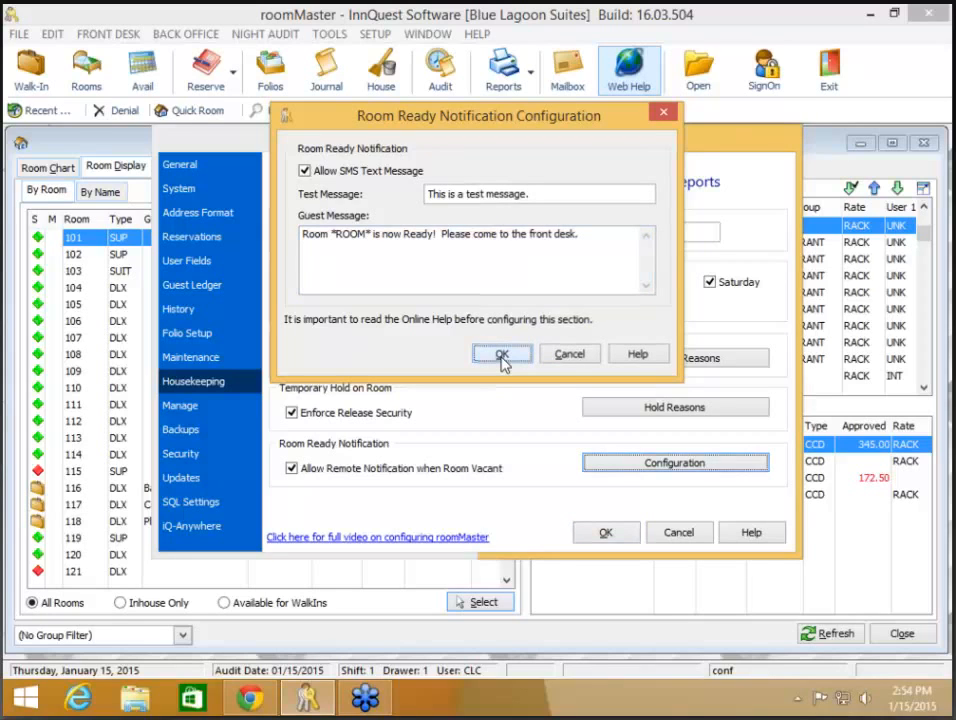
# - Close Configuration and view an arriving guest's reservation confirmation from today's arrivals
pyautogui.click(606, 532)
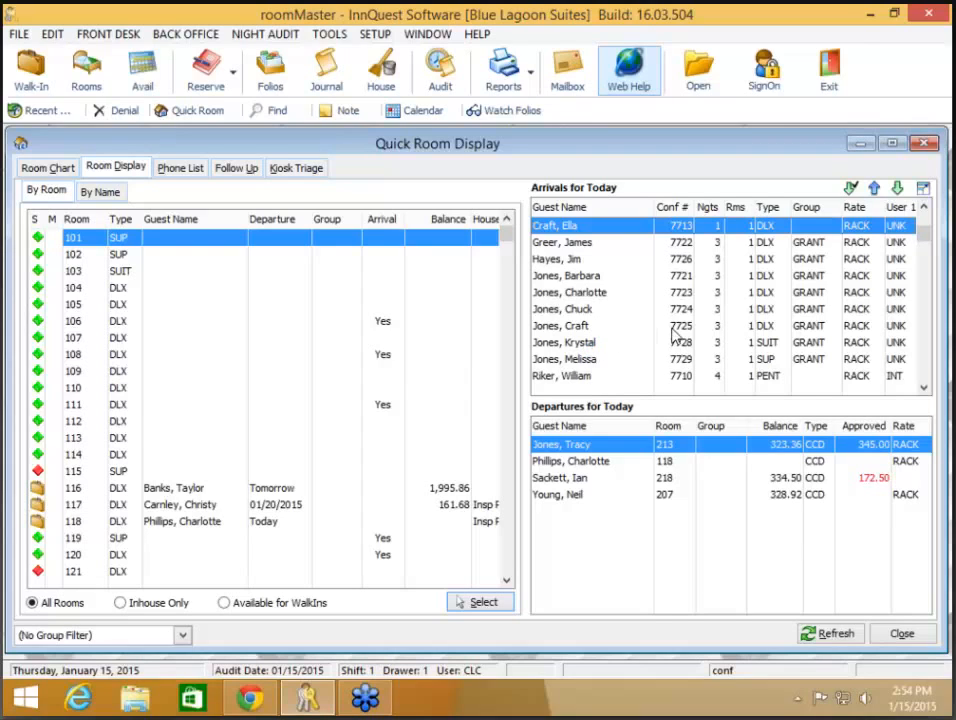
pyautogui.press('Down')
pyautogui.press('Down')
pyautogui.press('Down')
pyautogui.press('Down')
pyautogui.press('Down')
pyautogui.press('Down')
pyautogui.press('Down')
pyautogui.press('Down')
pyautogui.press('Down')
pyautogui.press('Down')
pyautogui.press('Down')
pyautogui.press('Down')
pyautogui.press('Down')
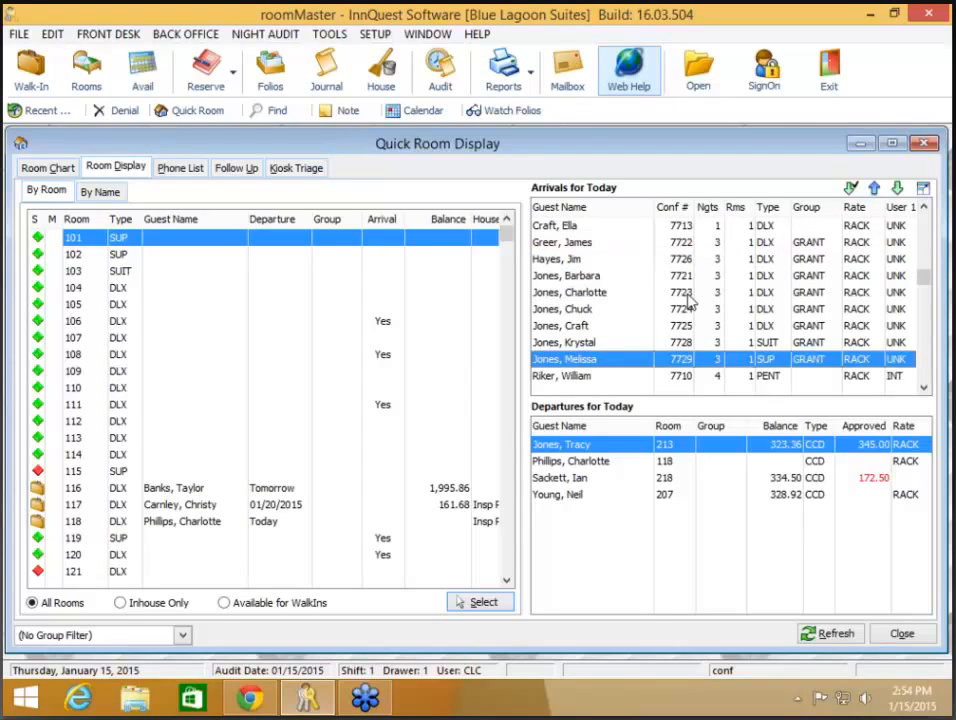
pyautogui.press('pageup')
pyautogui.press('Up')
pyautogui.press('Up')
pyautogui.press('Up')
pyautogui.press('Up')
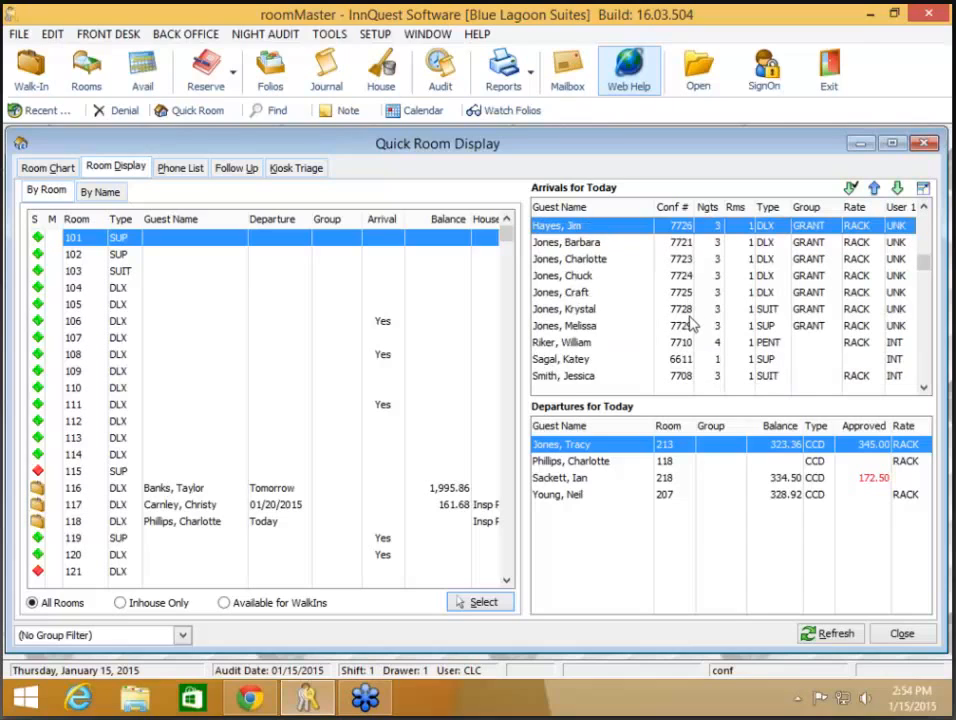
pyautogui.scroll(1, 689, 310)
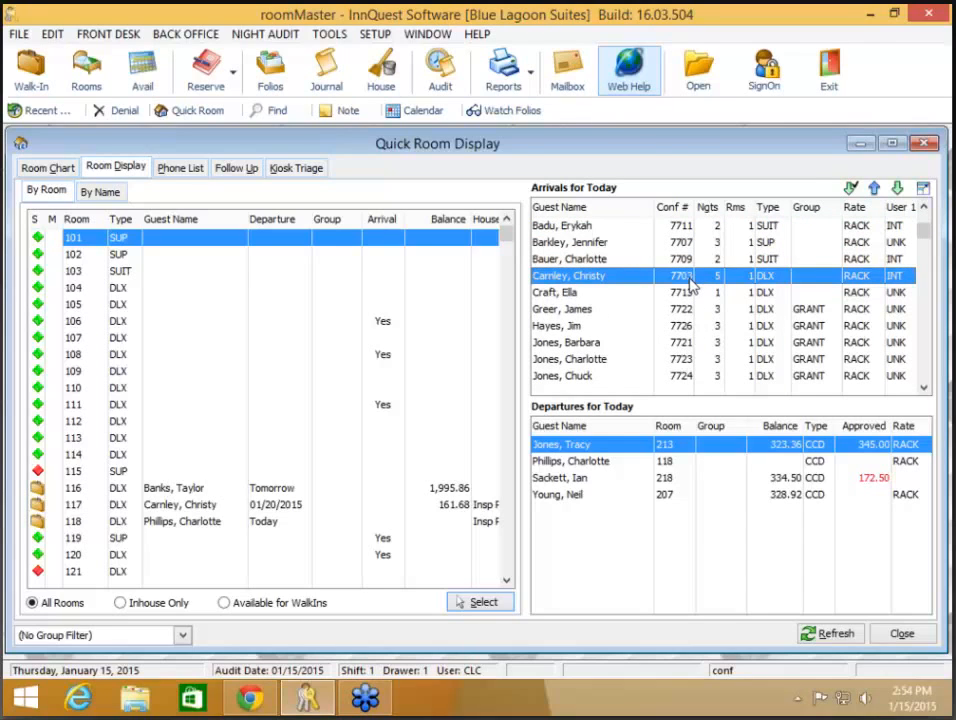
pyautogui.doubleClick(689, 283)
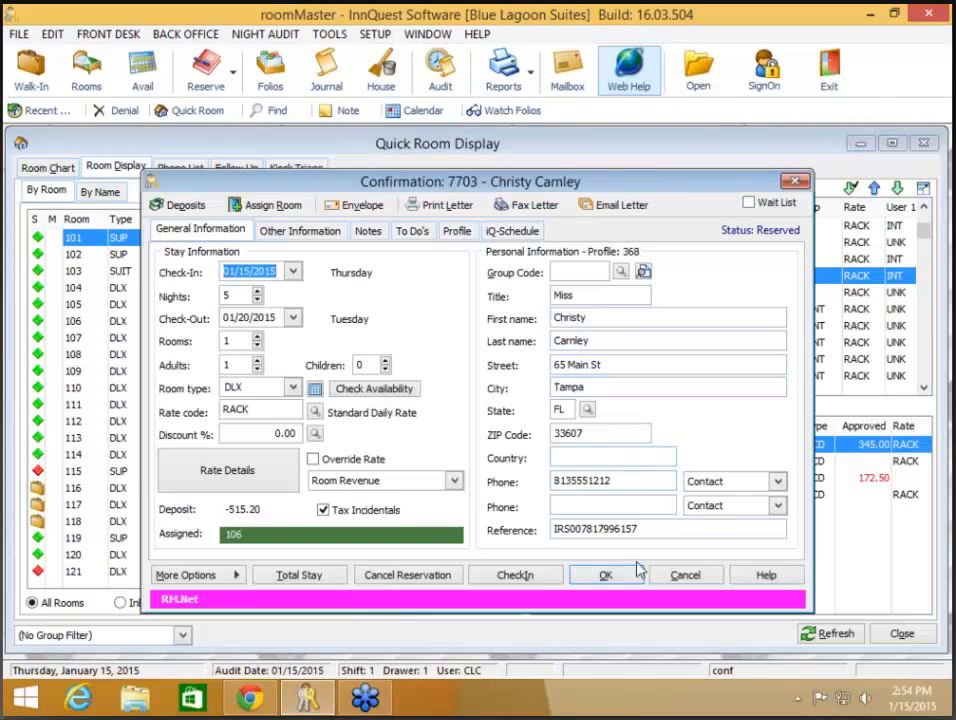
pyautogui.click(636, 569)
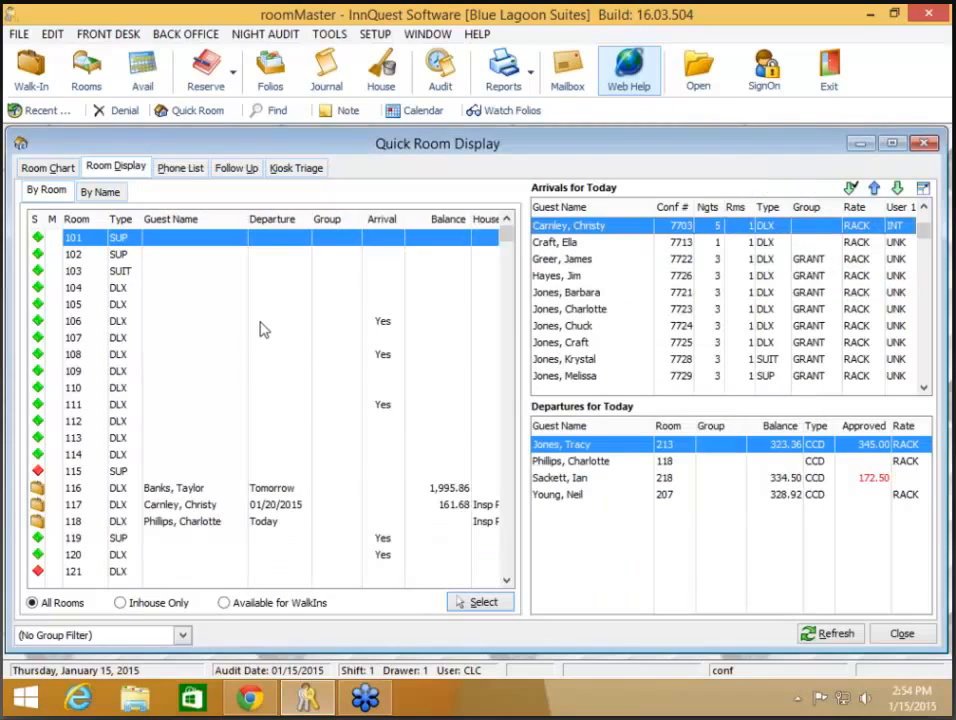
# - Mark room 106 as Dirty
pyautogui.click(163, 325)
pyautogui.rightClick(163, 325)
pyautogui.click(200, 404)
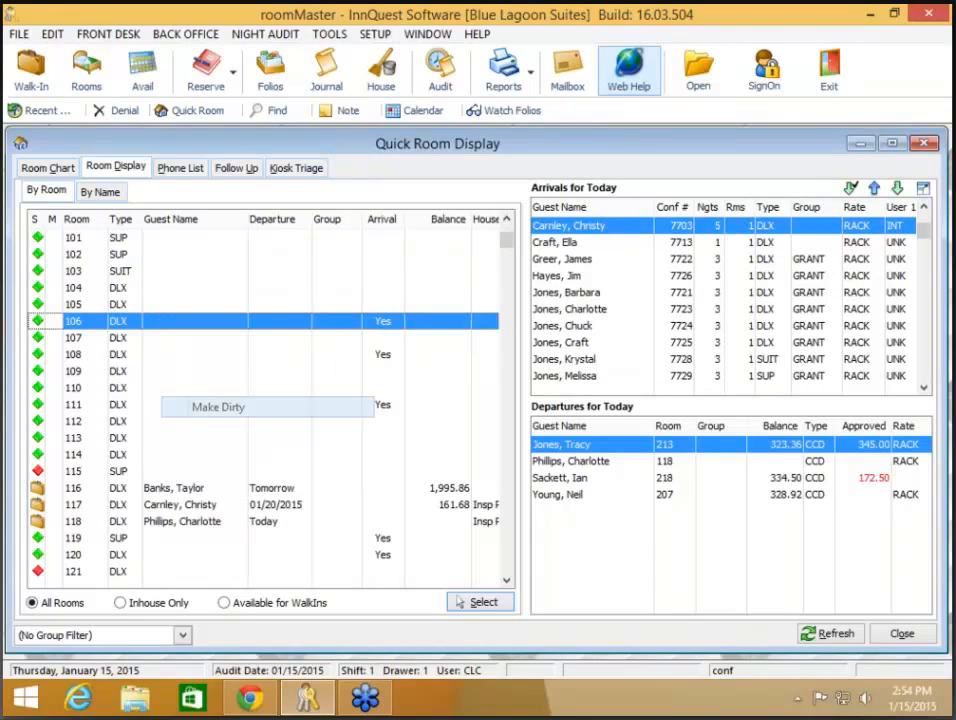
# - Reopen the arriving guest's reservation and switch its room-ready notification to SMS with the guest's mobile number
pyautogui.doubleClick(575, 229)
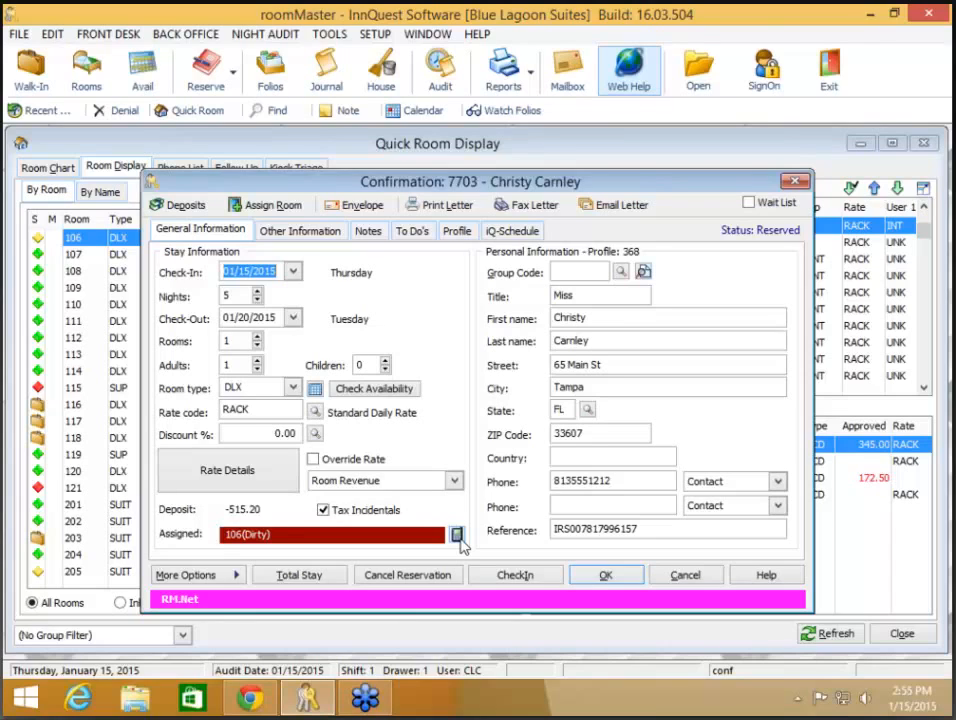
pyautogui.click(456, 536)
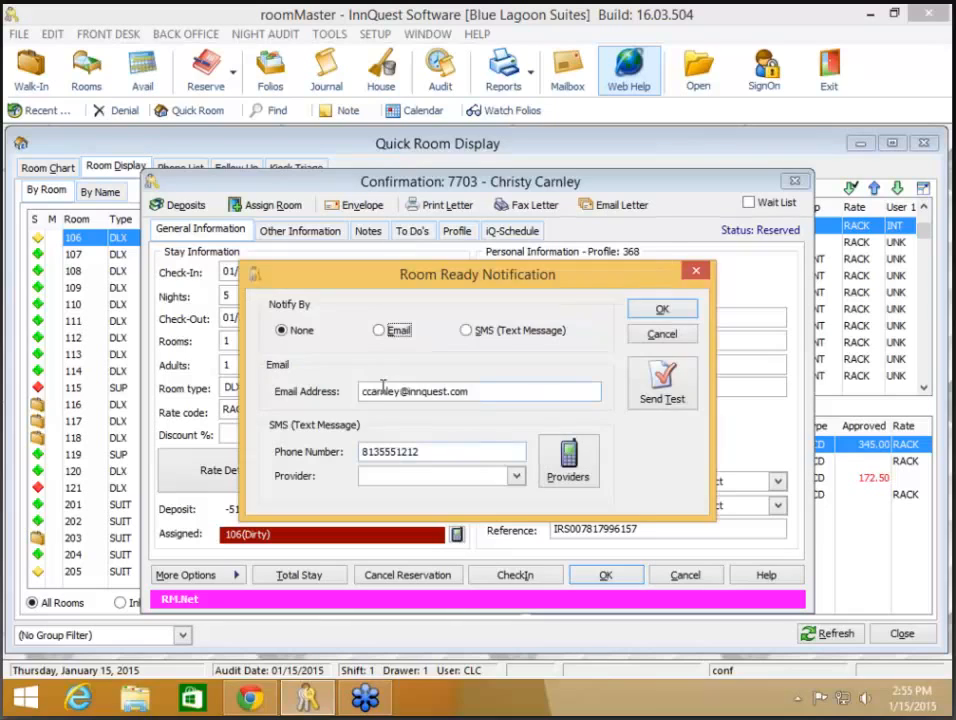
pyautogui.click(396, 335)
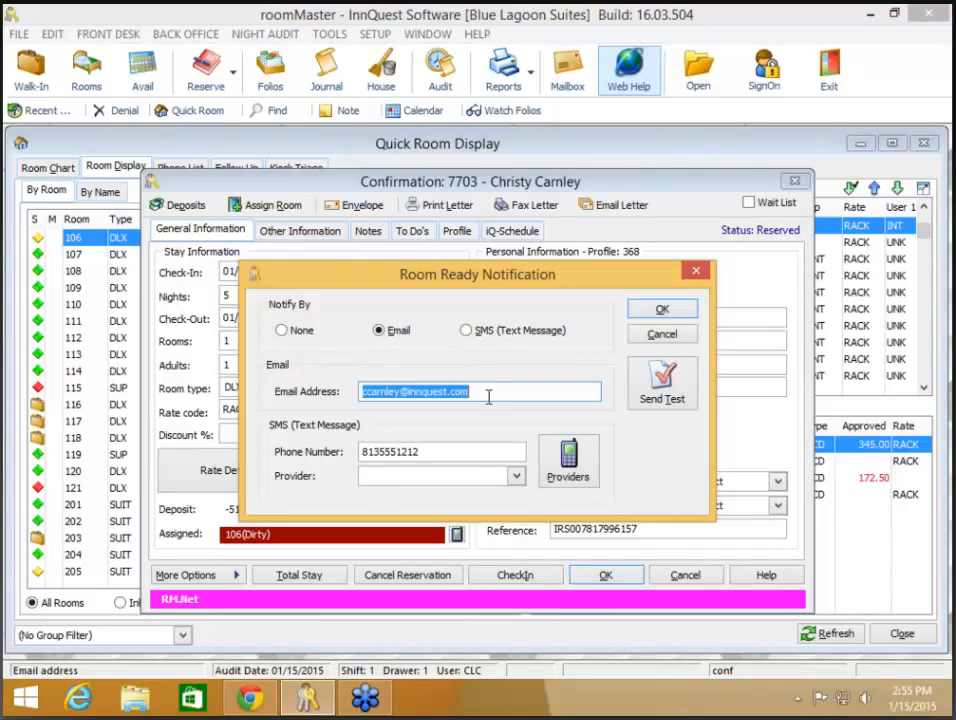
pyautogui.click(472, 331)
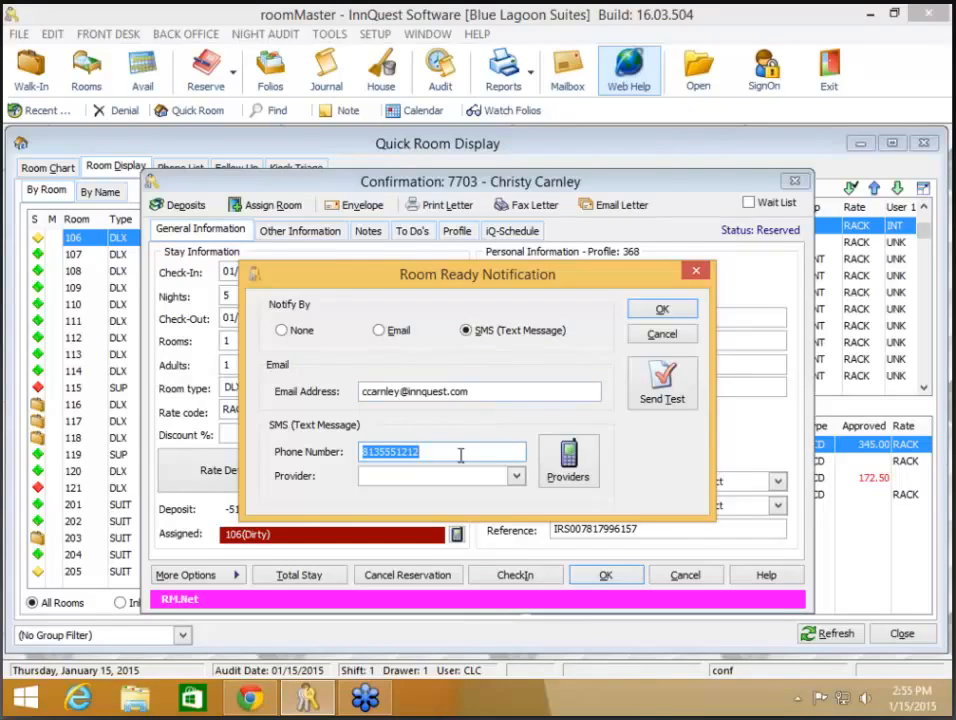
pyautogui.press('BackSpace')
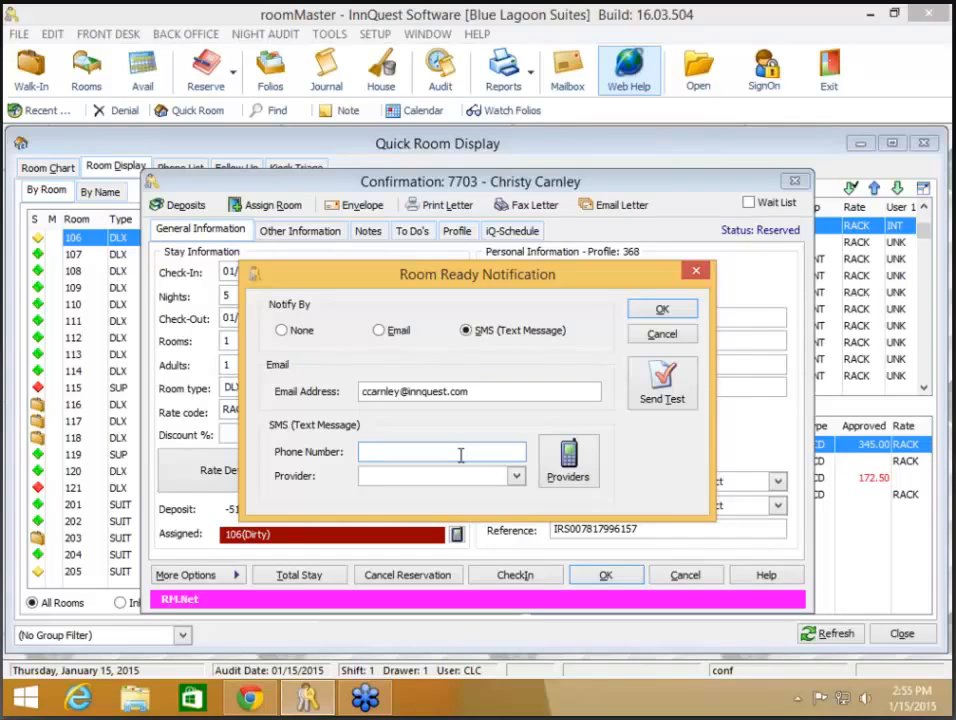
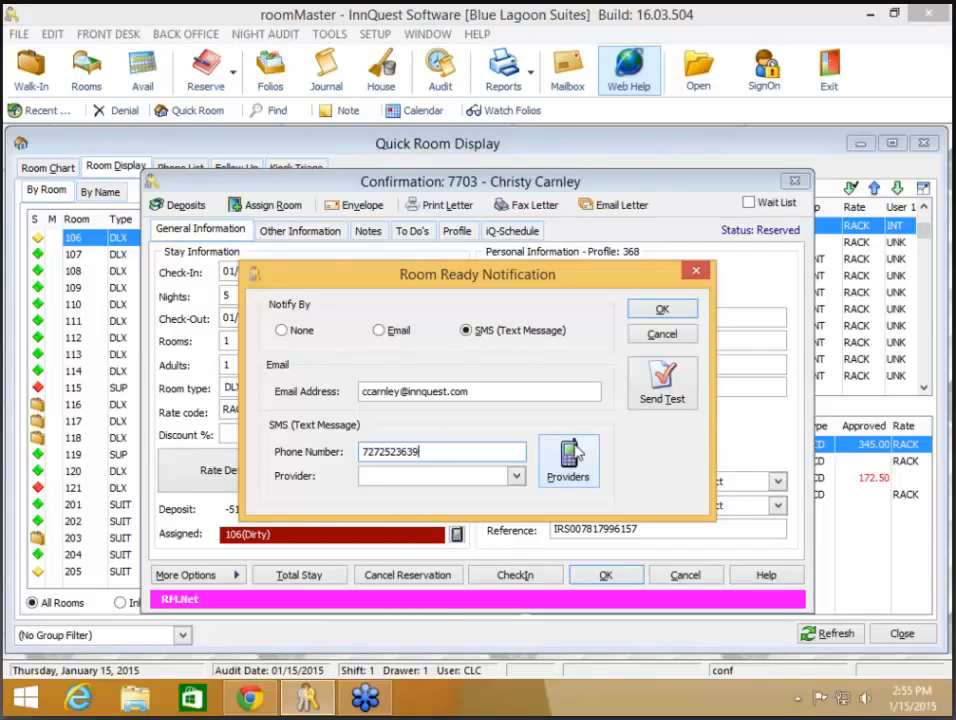
# - Pick T-Mobile as the provider, confirm a test text was sent, and save the notification and reservation
pyautogui.click(575, 459)
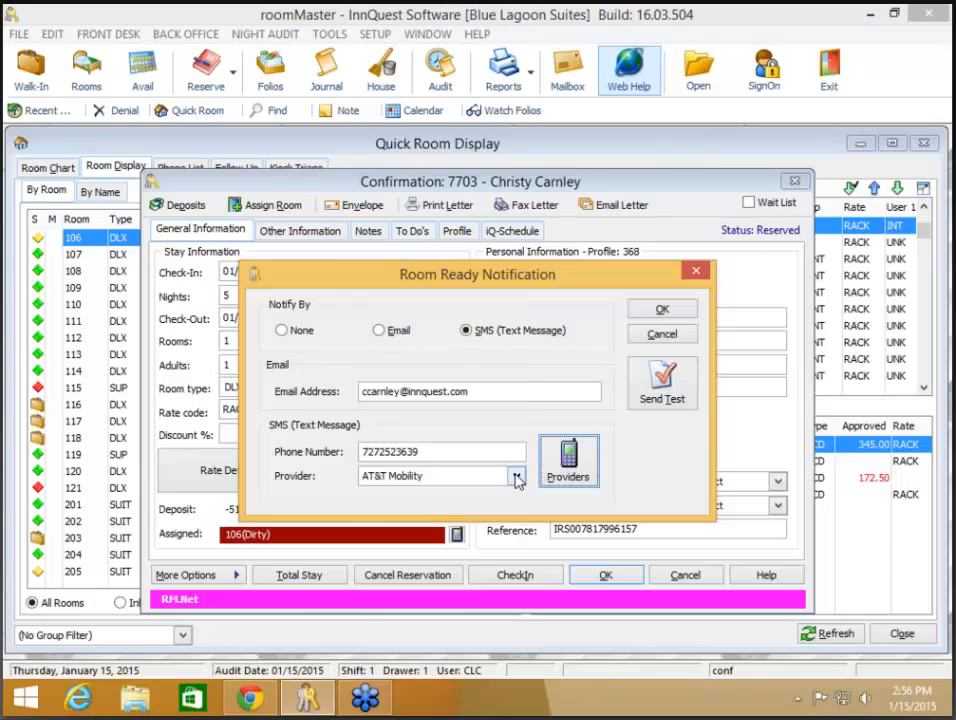
pyautogui.click(517, 478)
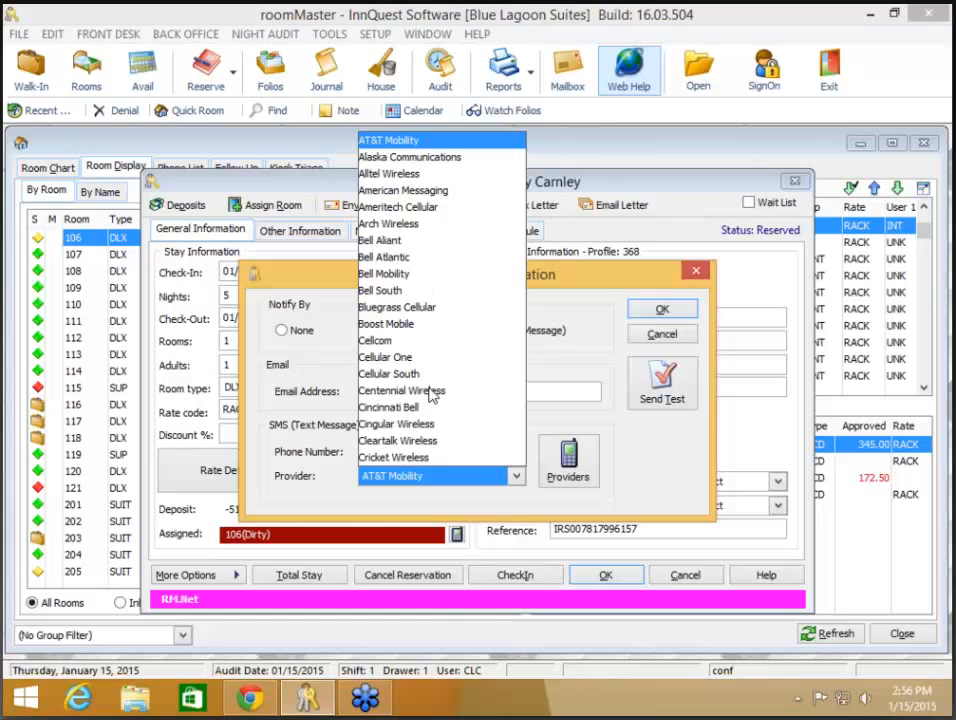
pyautogui.scroll(-8, 430, 390)
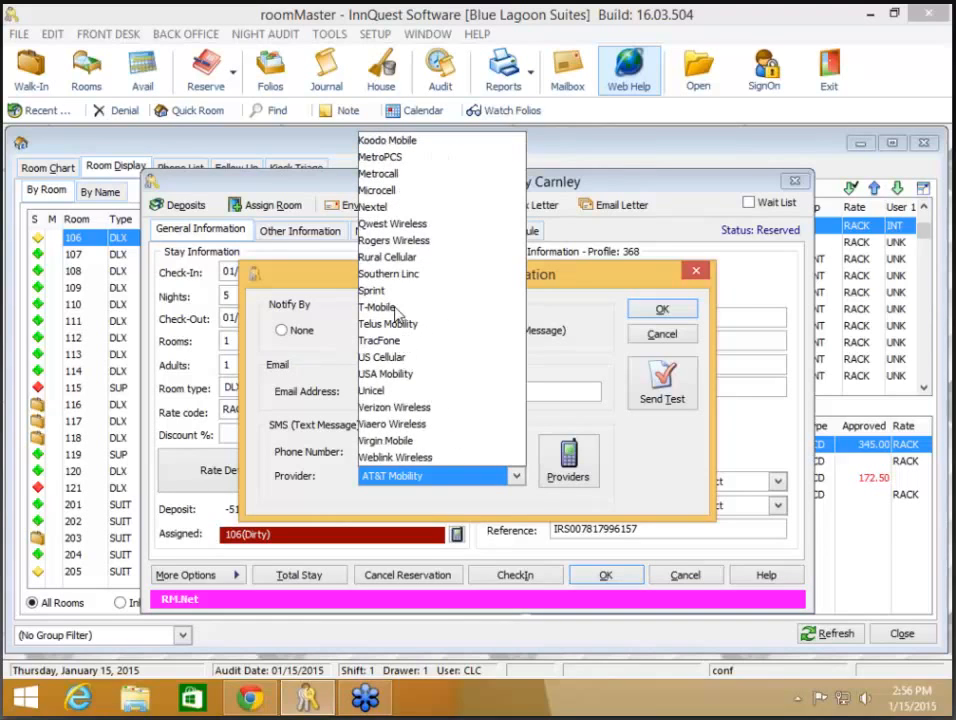
pyautogui.click(380, 307)
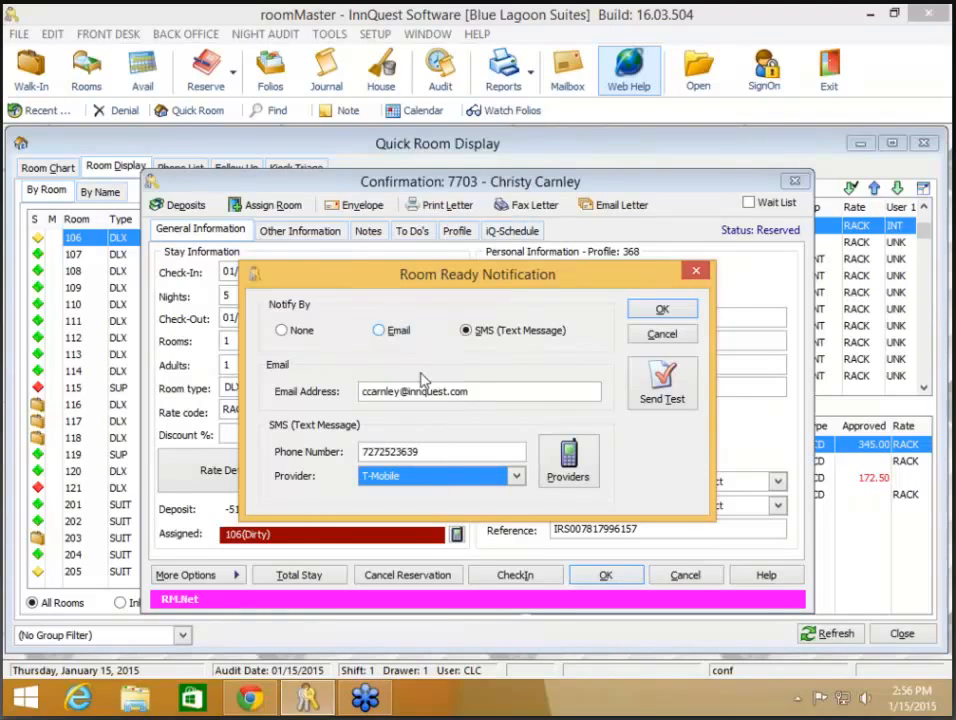
pyautogui.click(664, 397)
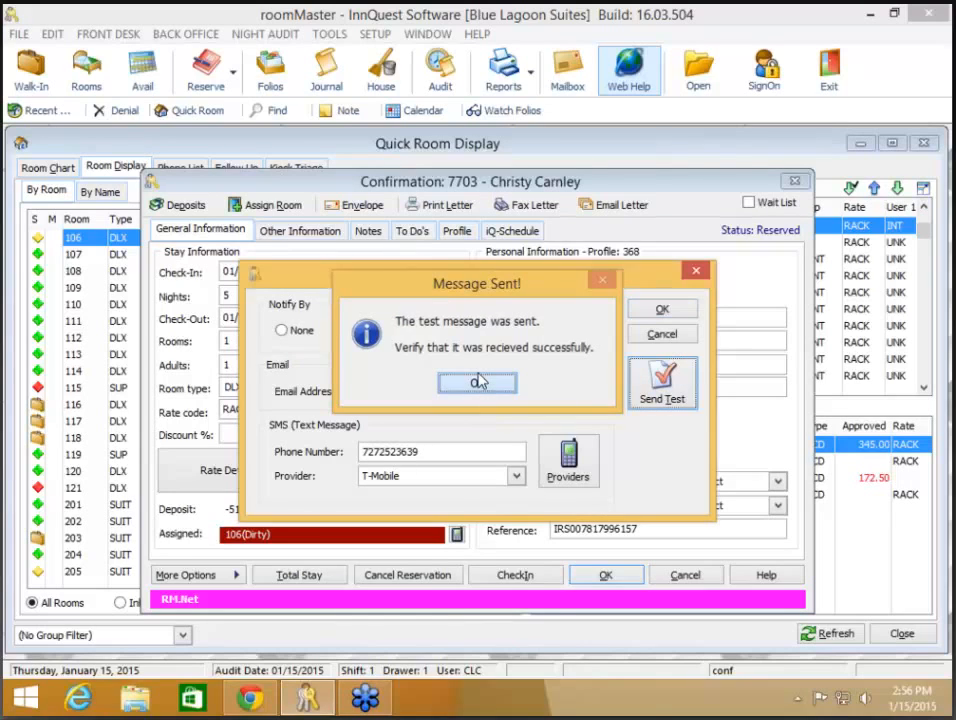
pyautogui.click(477, 382)
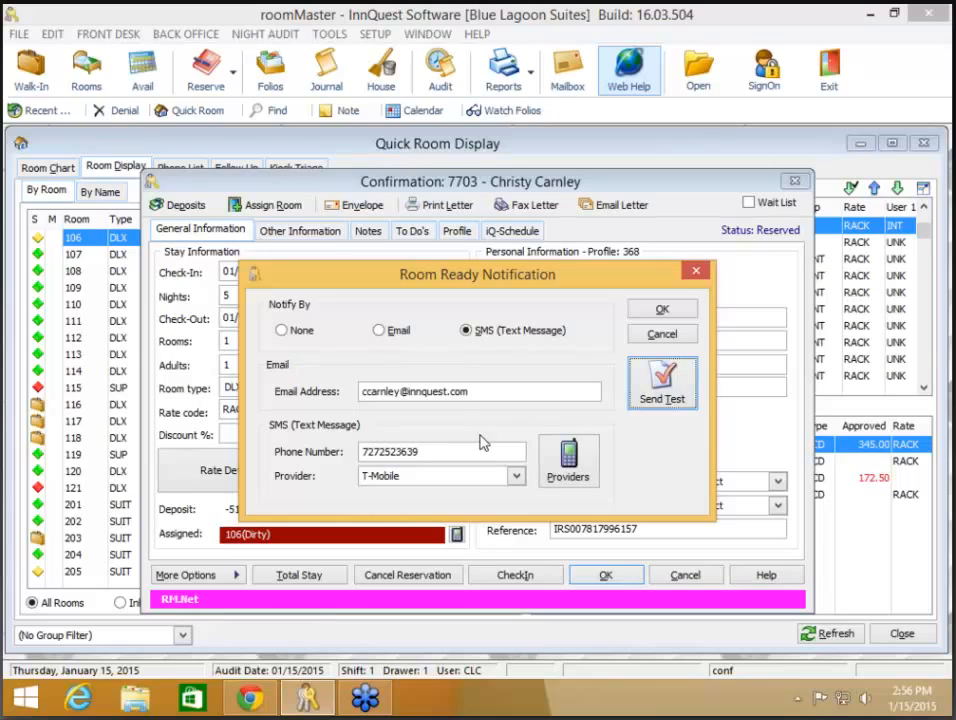
pyautogui.click(665, 311)
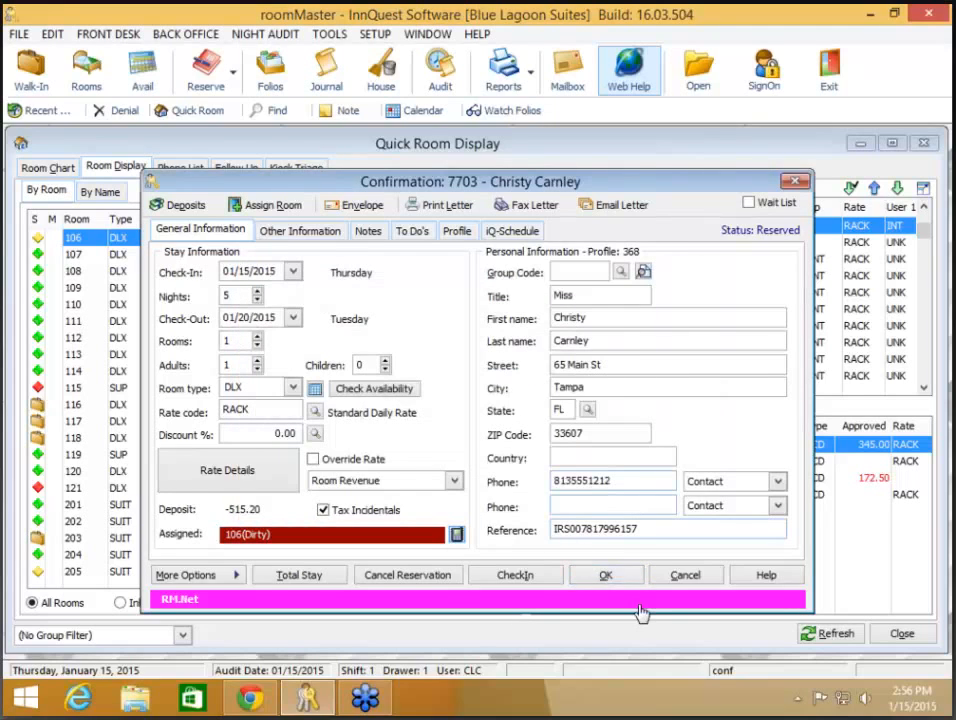
pyautogui.click(612, 572)
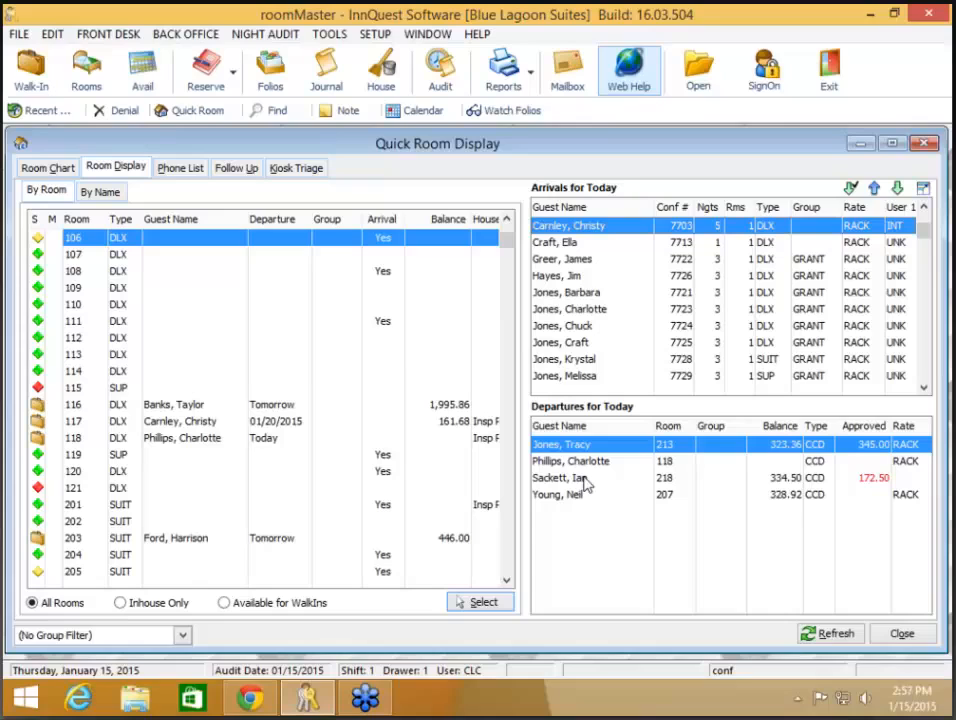
# - Mark room 106 Vacant/Clean in the Quick Room Display
pyautogui.rightClick(208, 243)
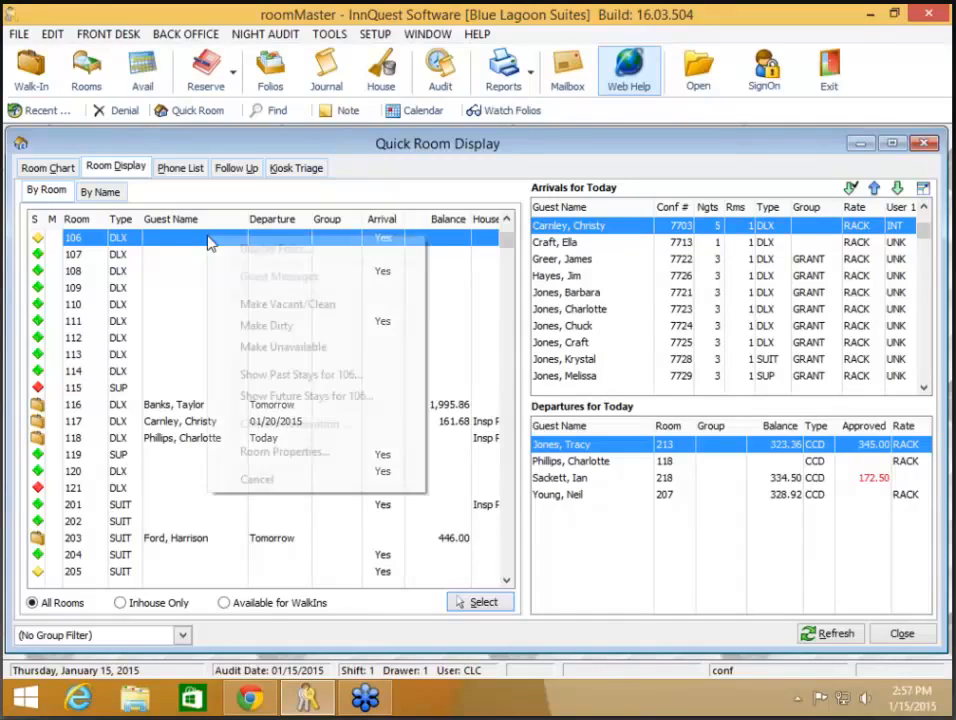
pyautogui.click(236, 299)
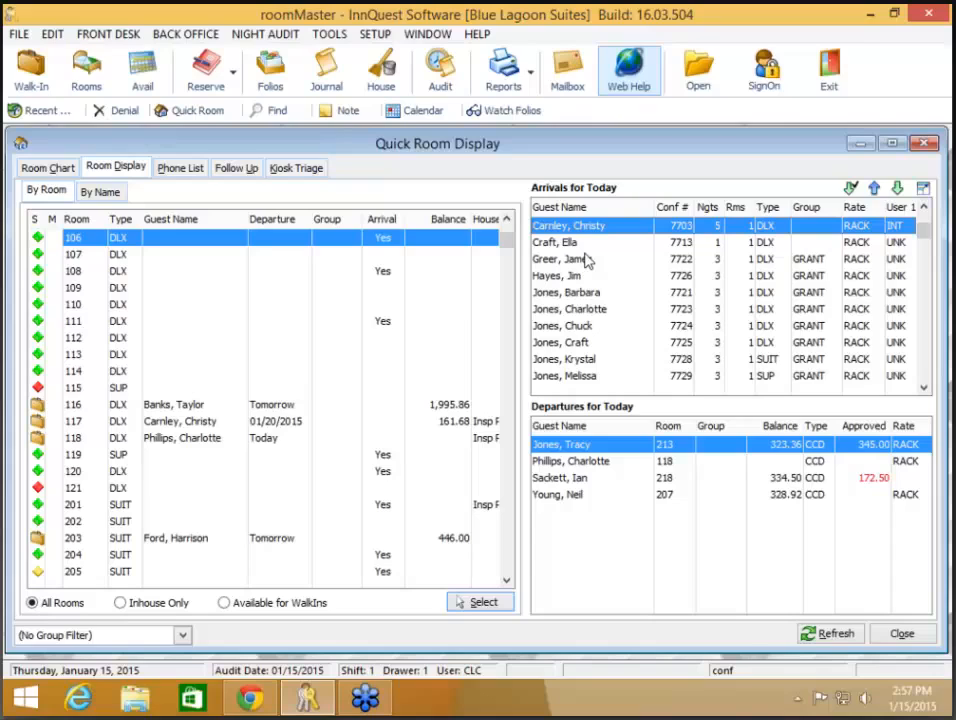
pyautogui.press('XF86AudioLowerVolume')
# - Open and close the arriving guest's reservation, then mark room 106 Dirty again
pyautogui.doubleClick(598, 228)
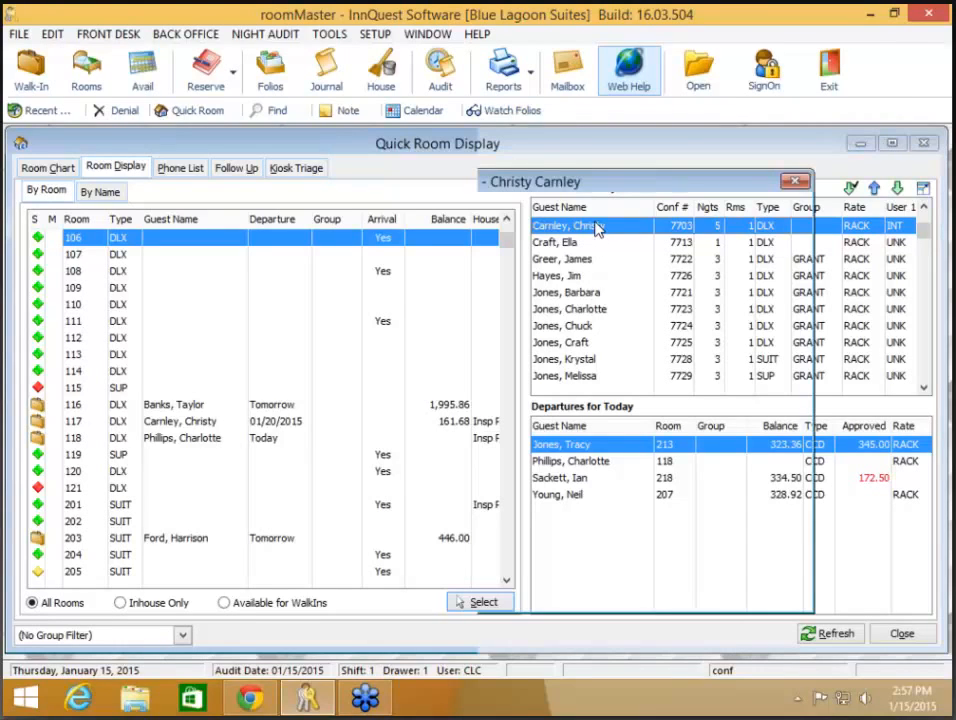
pyautogui.click(600, 513)
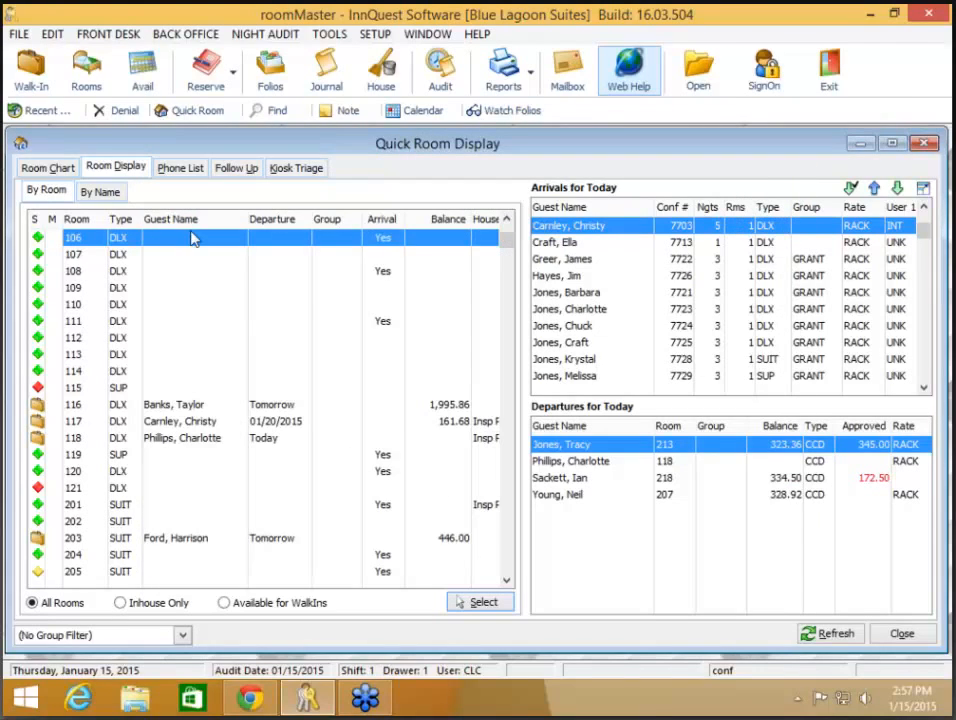
pyautogui.rightClick(193, 238)
pyautogui.click(242, 316)
# - Reopen the arrival's room-ready notification and re-enter the guest's mobile number, then look up its carrier
pyautogui.doubleClick(570, 227)
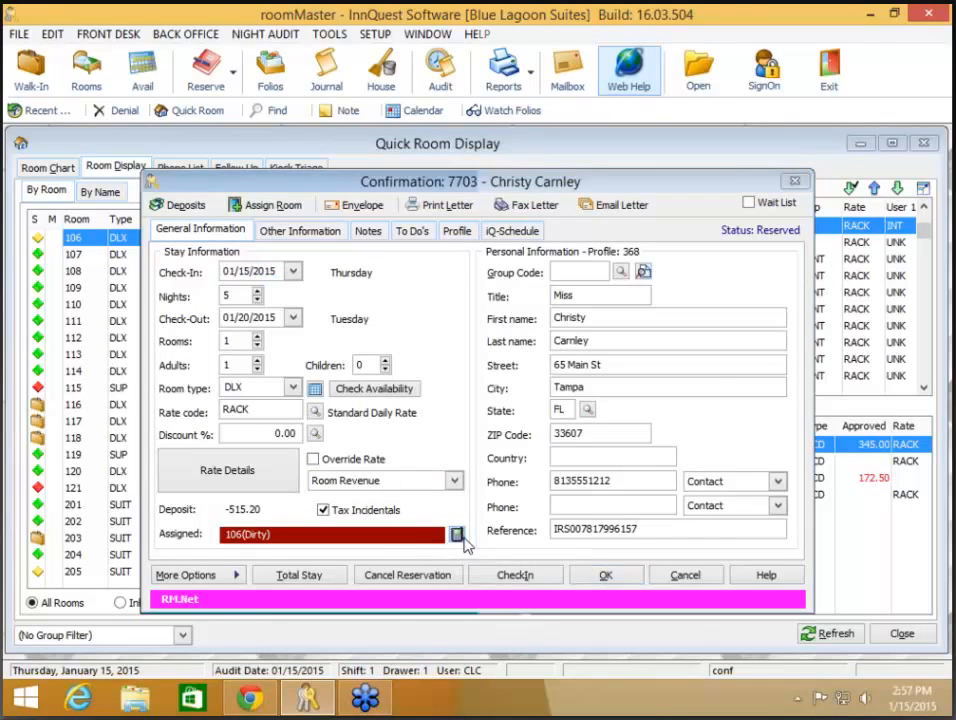
pyautogui.click(456, 536)
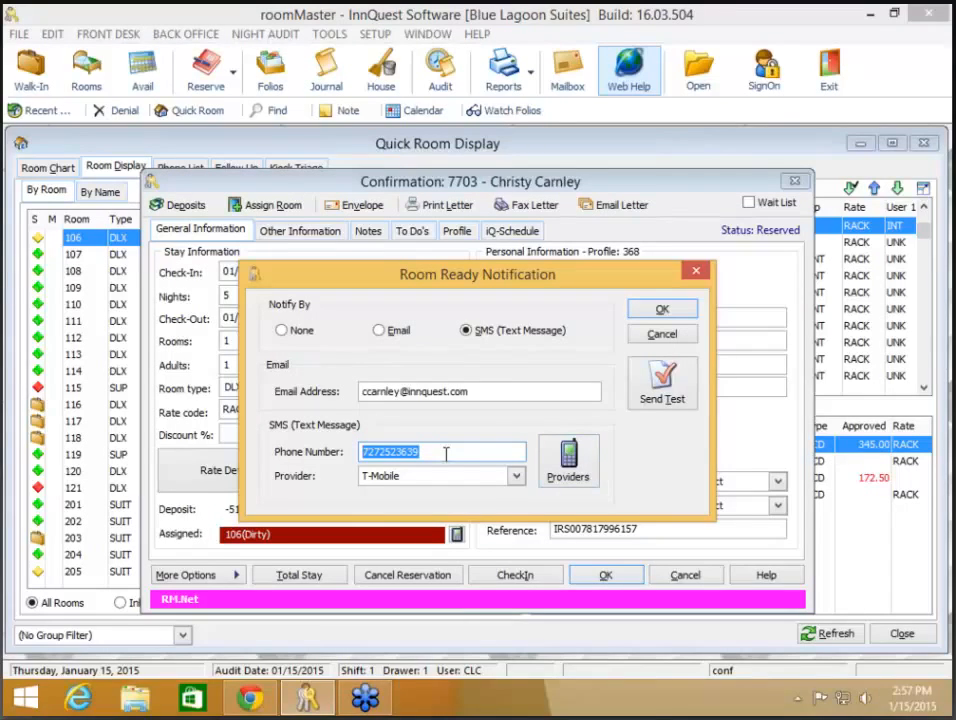
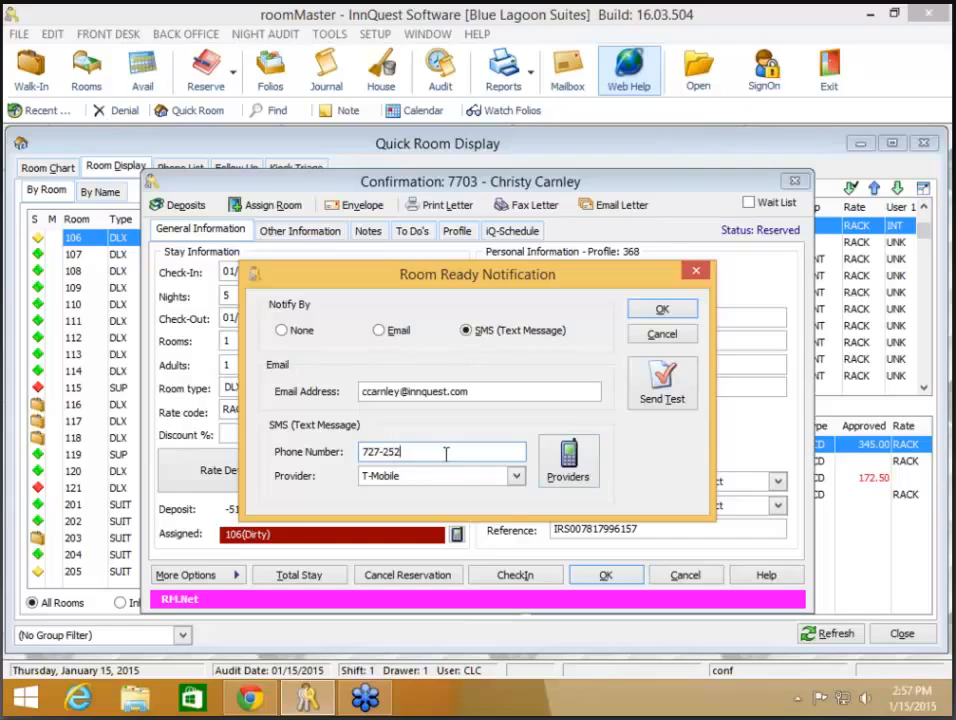
pyautogui.press('Tab')
pyautogui.click(564, 475)
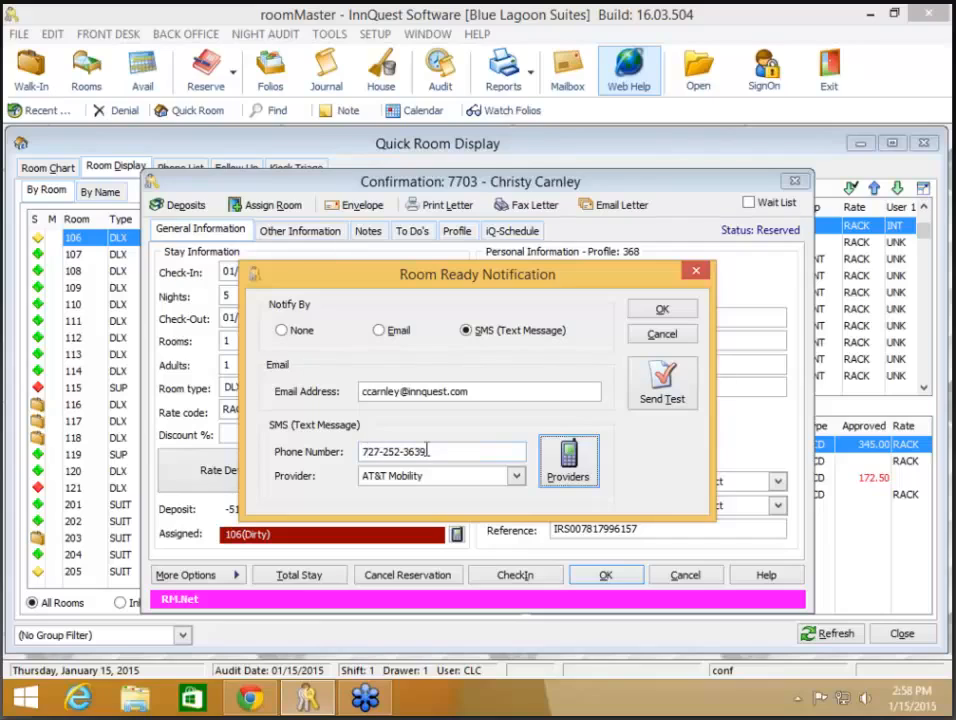
pyautogui.moveTo(504, 451); pyautogui.dragTo(312, 452)
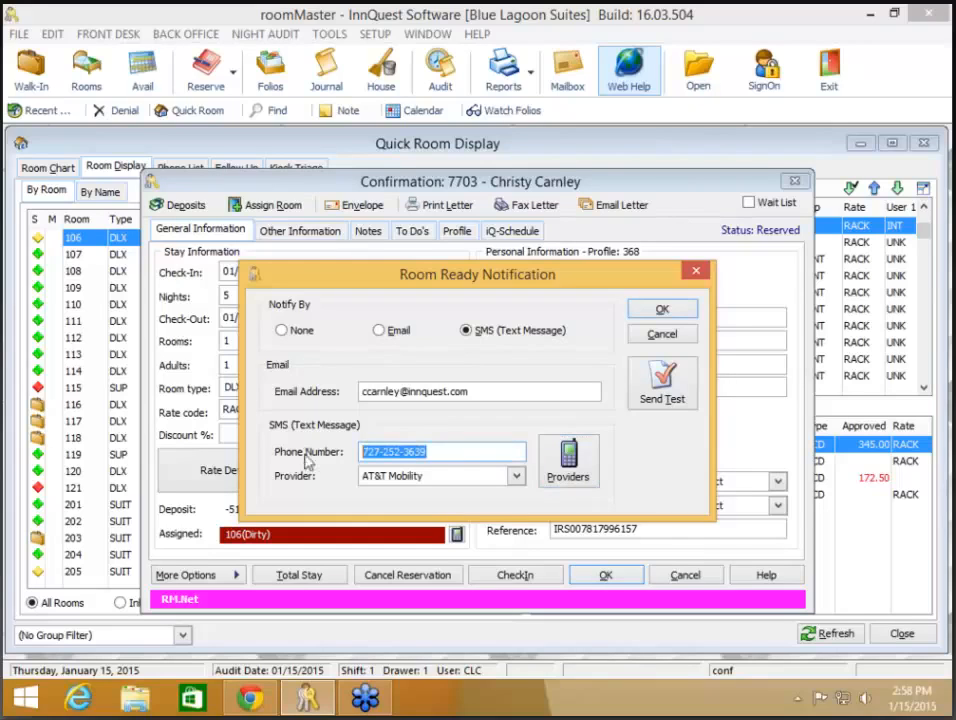
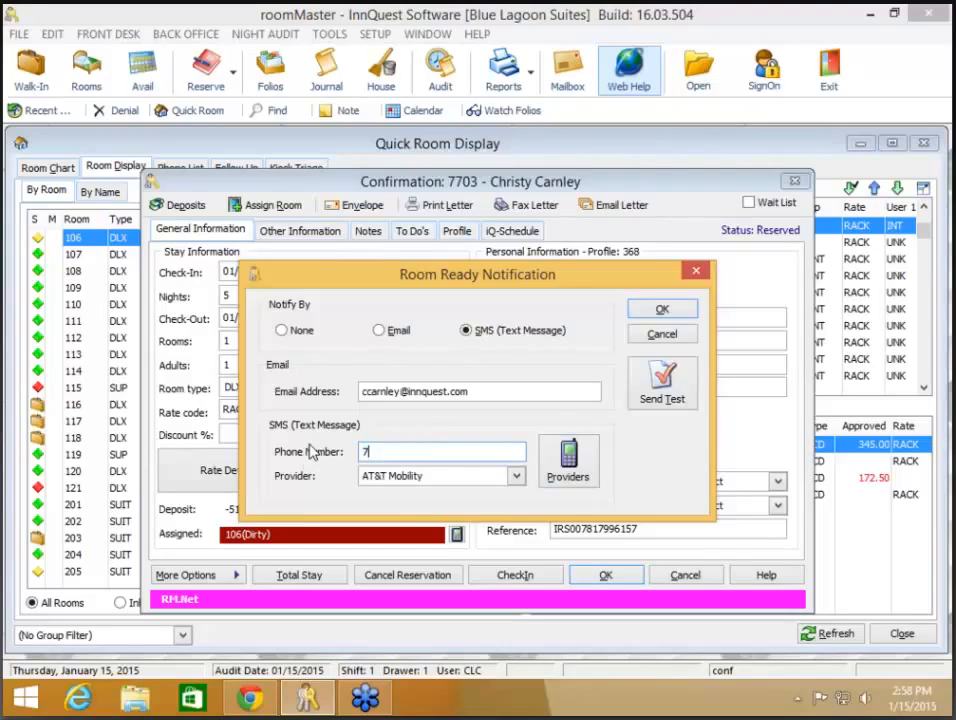
pyautogui.press('Tab')
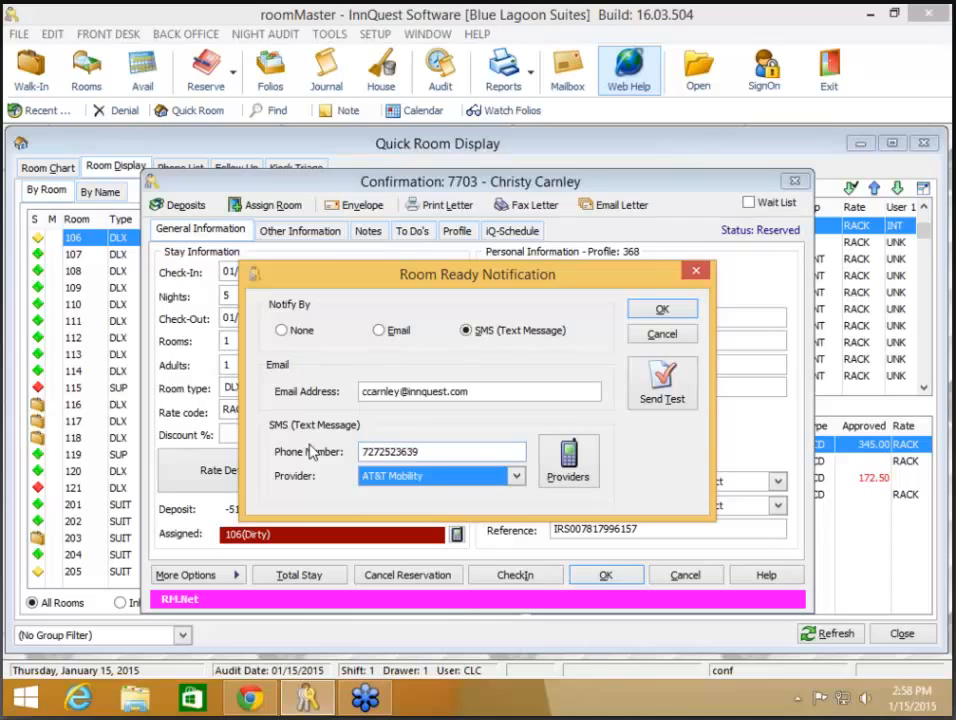
# - Discard the notification and reservation edits, answering No to keep the reservation open
pyautogui.click(659, 338)
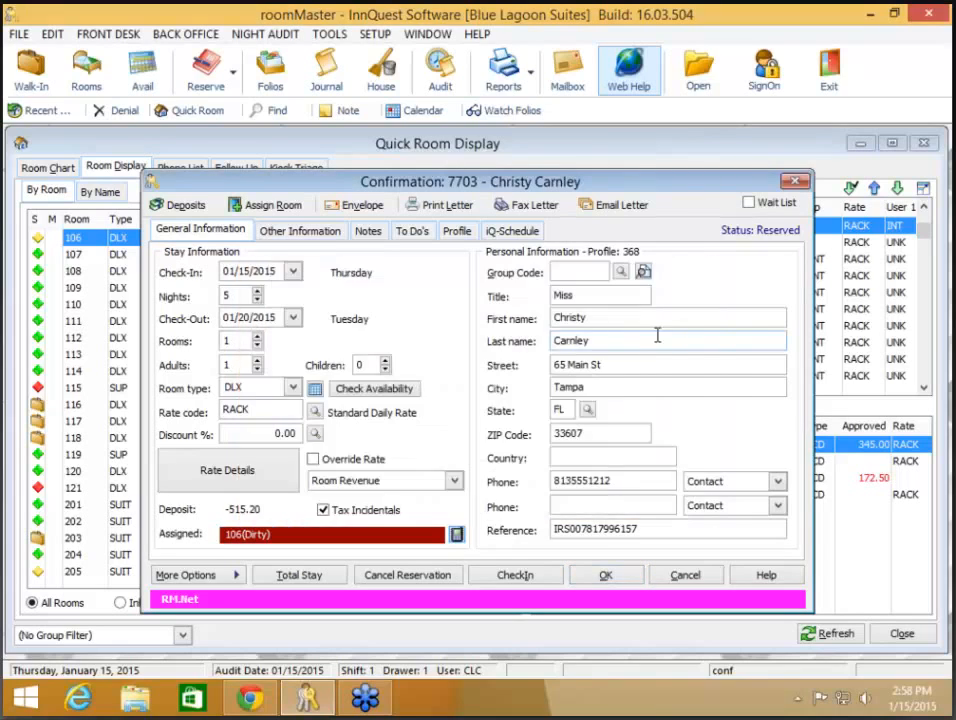
pyautogui.click(683, 579)
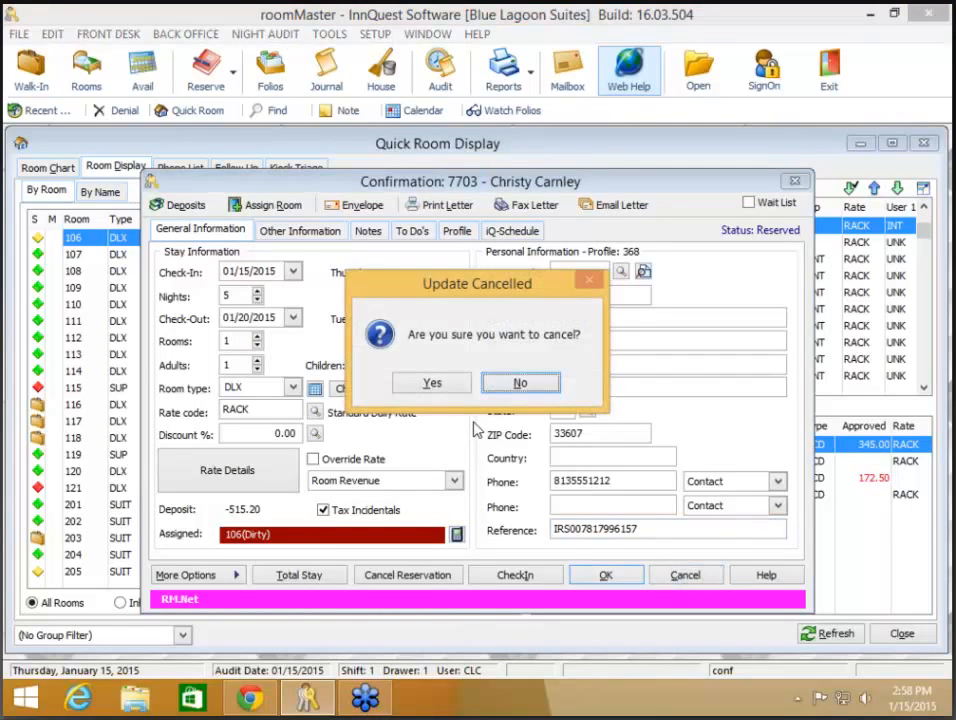
pyautogui.click(516, 384)
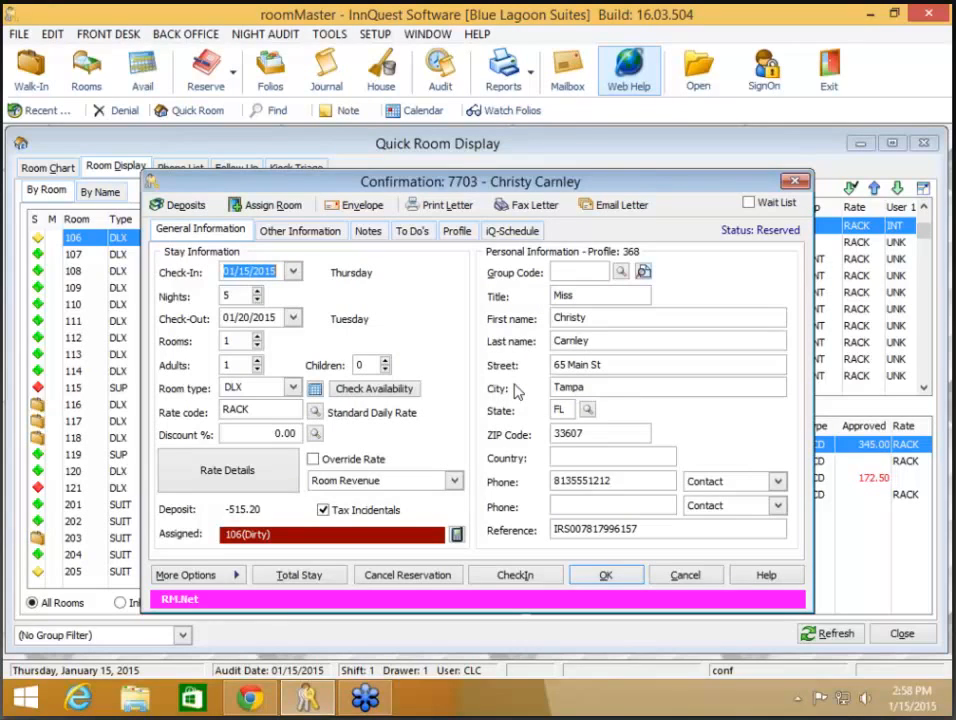
# - Open Room Ready Notification Configuration under Setup > Configuration > Housekeeping
pyautogui.click(377, 35)
pyautogui.click(340, 365)
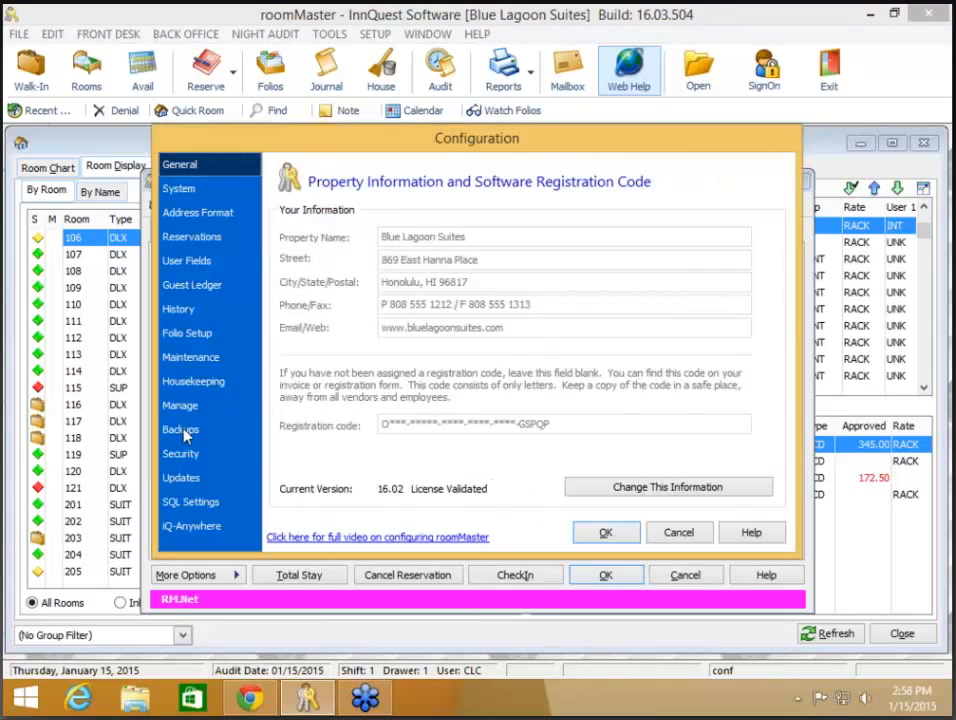
pyautogui.click(193, 381)
pyautogui.click(632, 460)
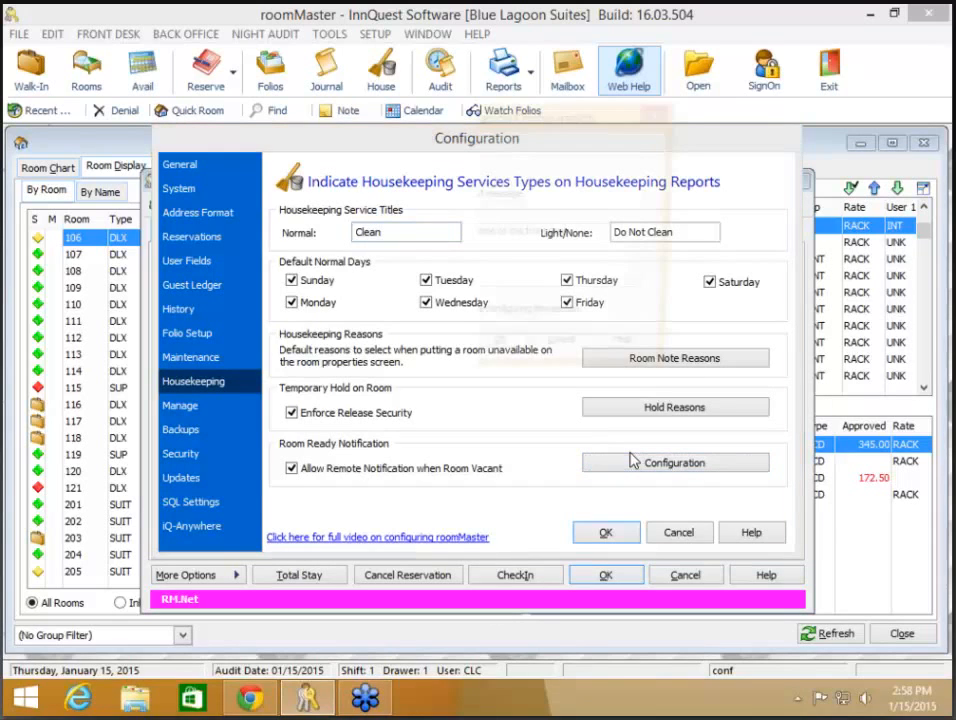
# - Read the room-ready notification online help full-screen, close it, and accept the configuration
pyautogui.click(637, 355)
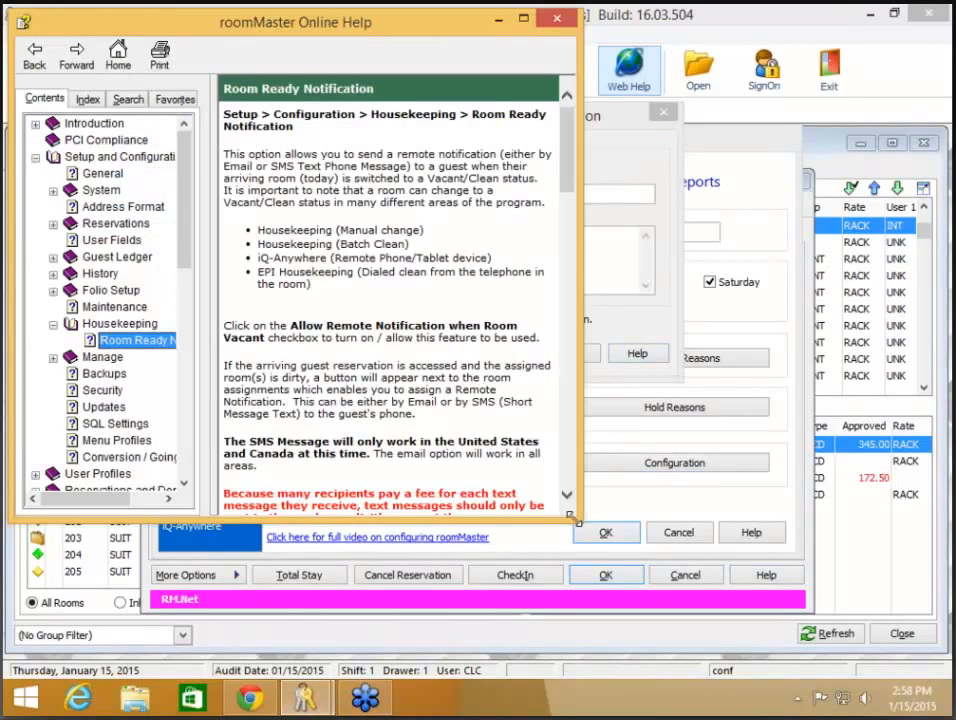
pyautogui.moveTo(572, 516); pyautogui.dragTo(940, 668)
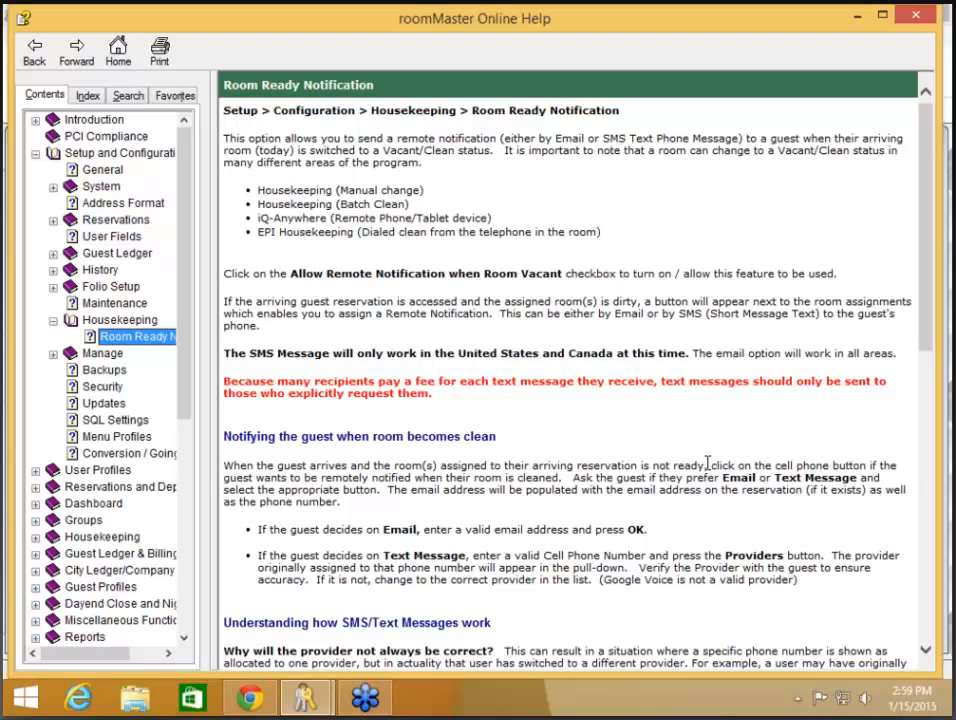
pyautogui.click(918, 18)
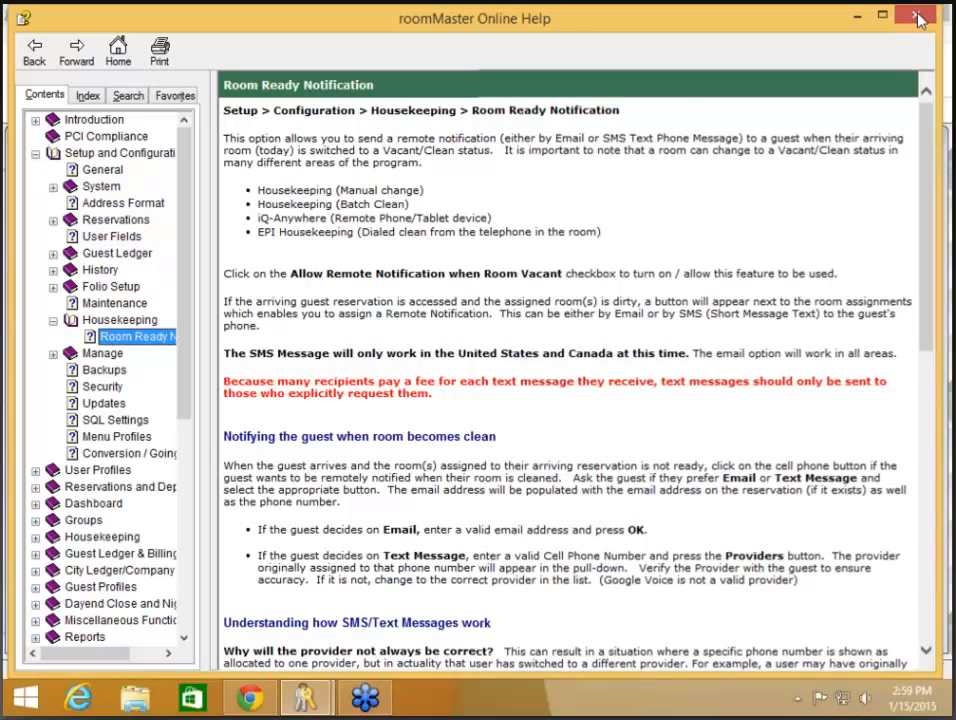
pyautogui.click(918, 18)
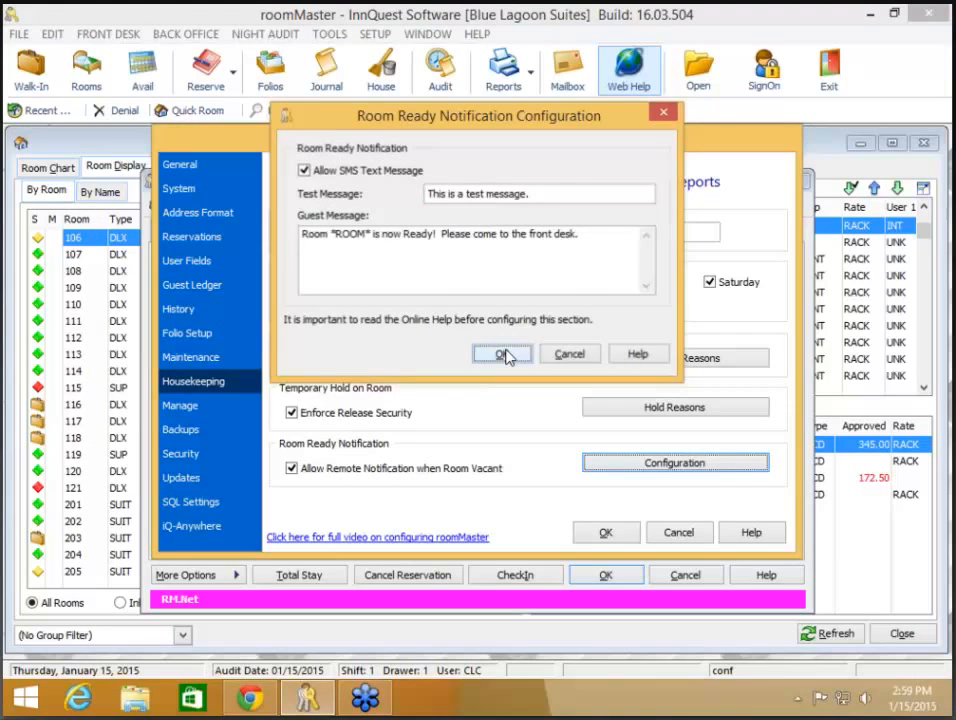
pyautogui.click(505, 355)
# - Close the Configuration dialog with OK to return to the room 106 reservation
pyautogui.click(600, 533)
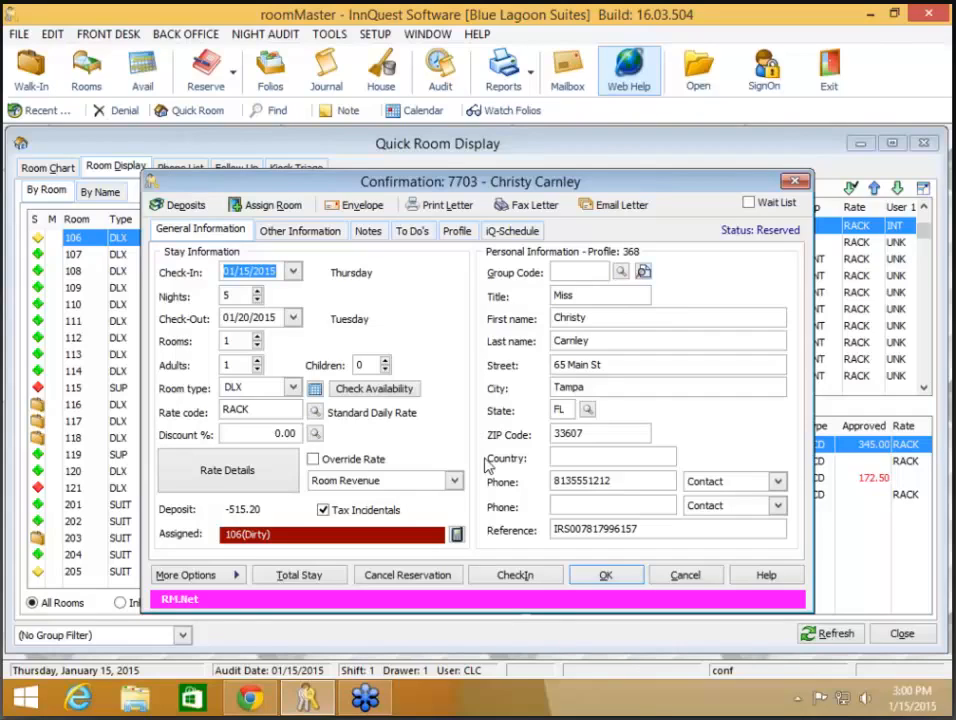
# - Try e-mail as the reservation's room-ready notification method, then cancel the change
pyautogui.click(456, 535)
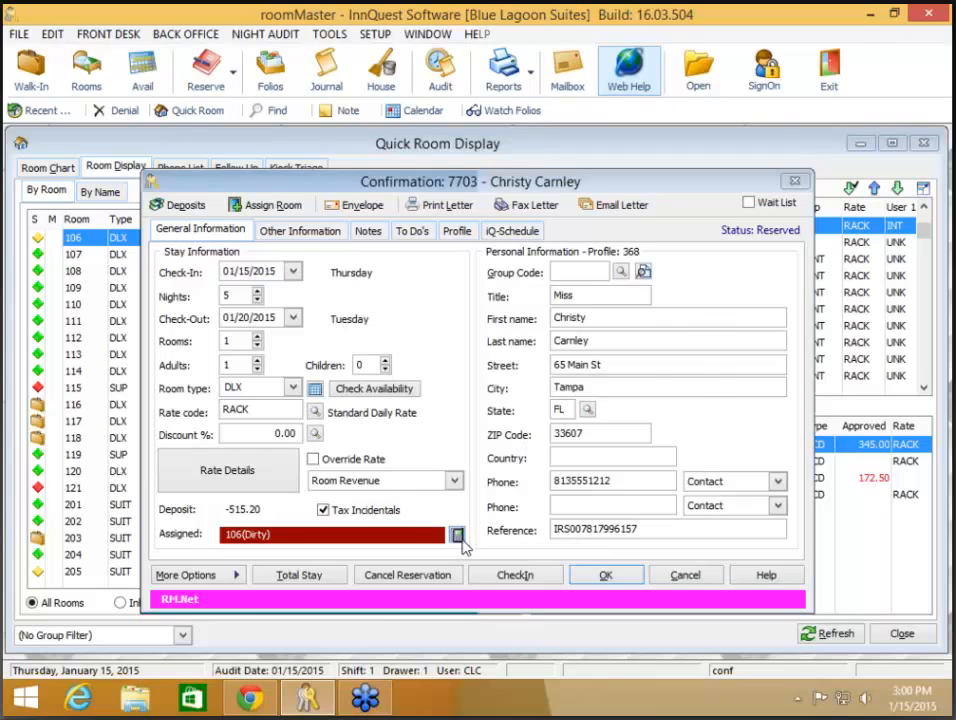
pyautogui.click(395, 331)
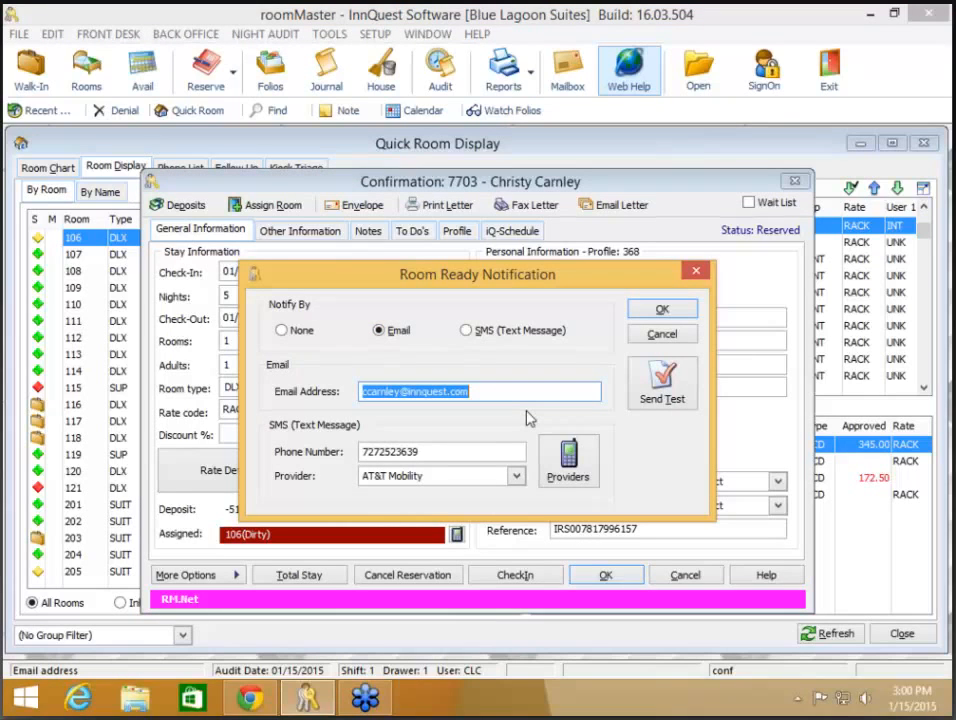
pyautogui.click(656, 338)
# - Recheck the Housekeeping room-ready configuration, accept it, and reopen the reservation's notification options
pyautogui.click(376, 35)
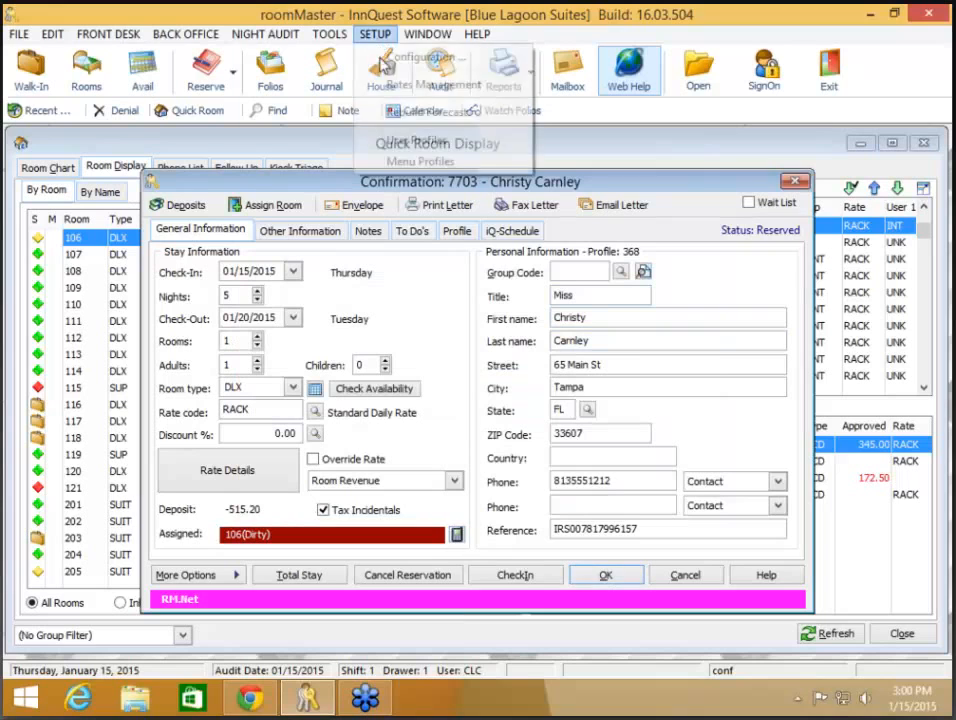
pyautogui.click(408, 58)
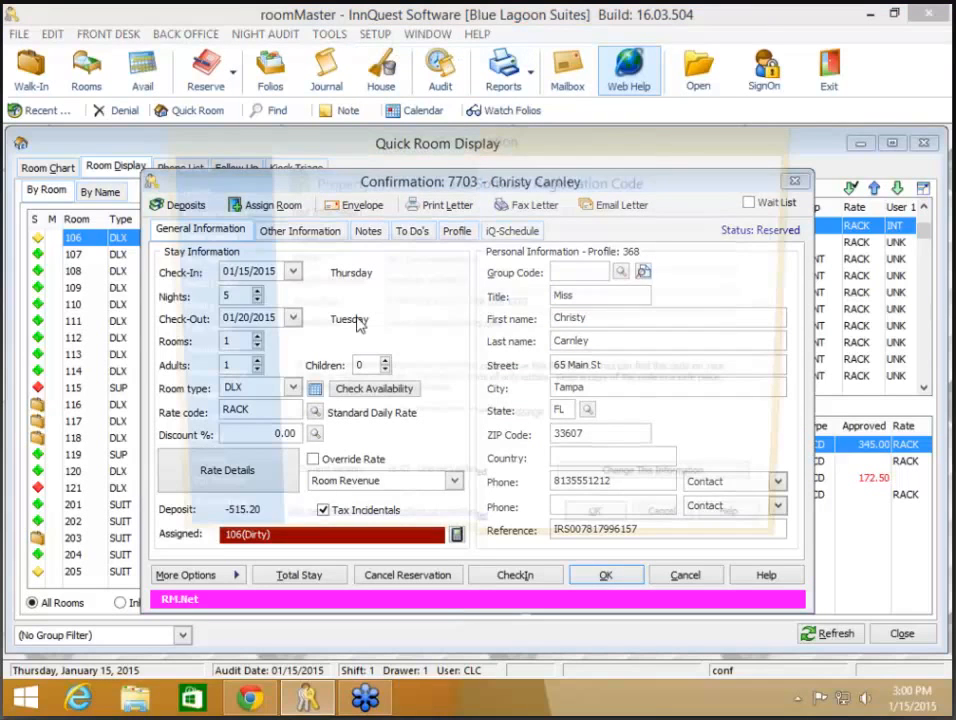
pyautogui.click(193, 382)
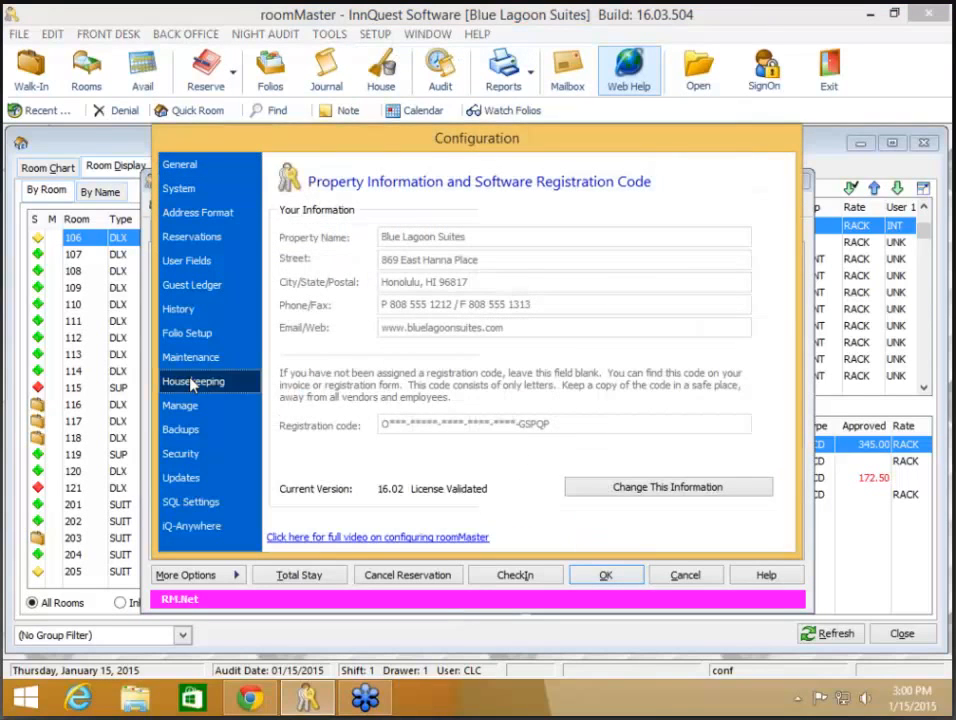
pyautogui.click(610, 462)
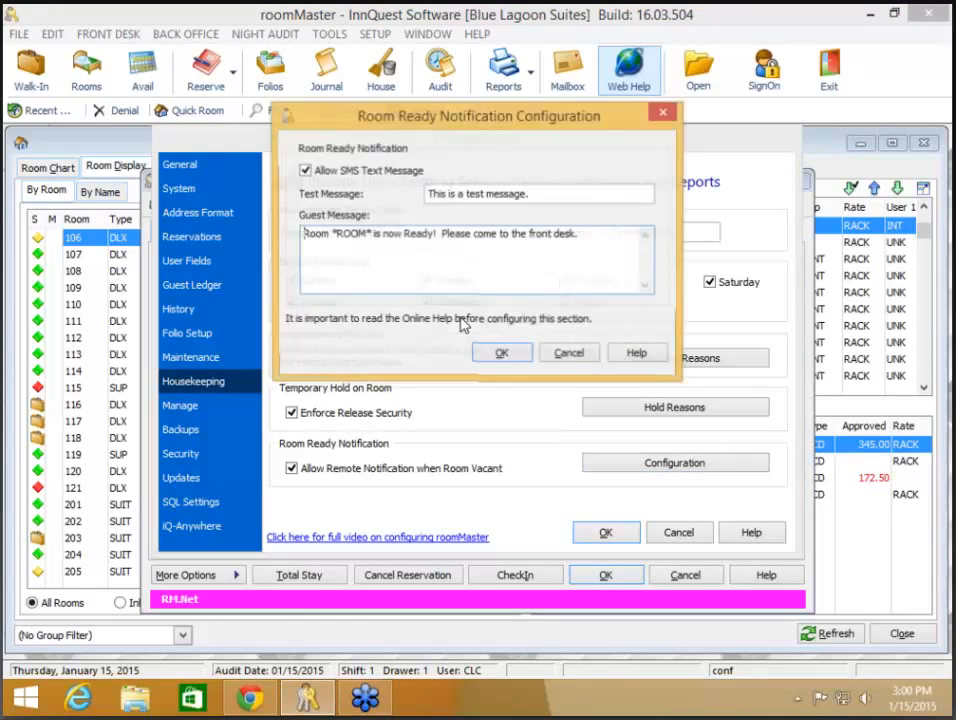
pyautogui.click(502, 354)
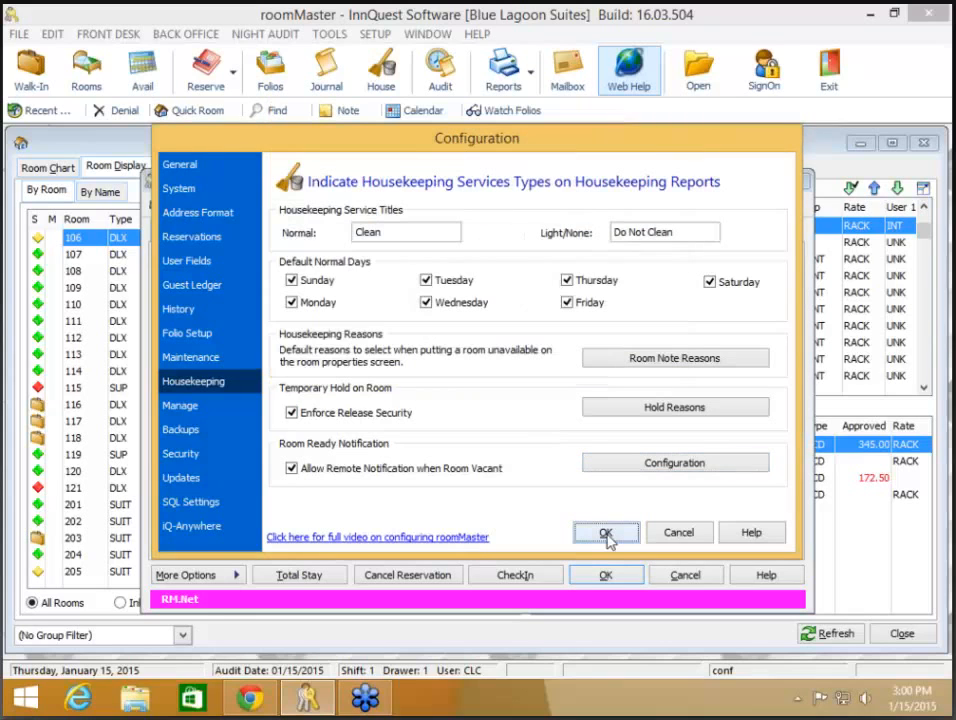
pyautogui.click(605, 533)
pyautogui.click(456, 535)
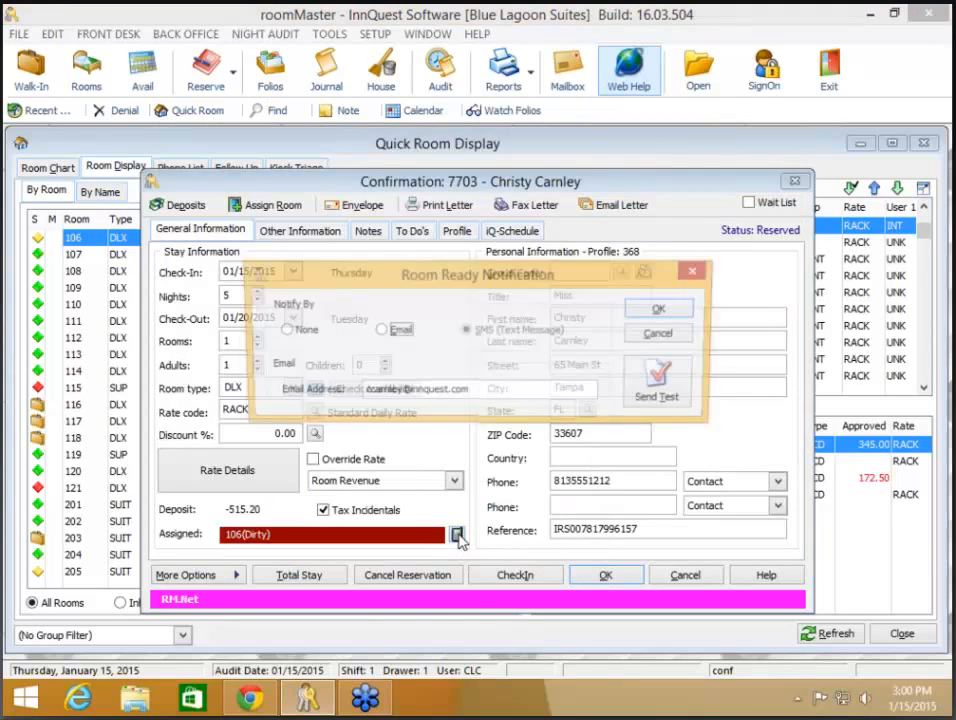
# - Select Email as the room-ready notification method and confirm it
pyautogui.click(385, 333)
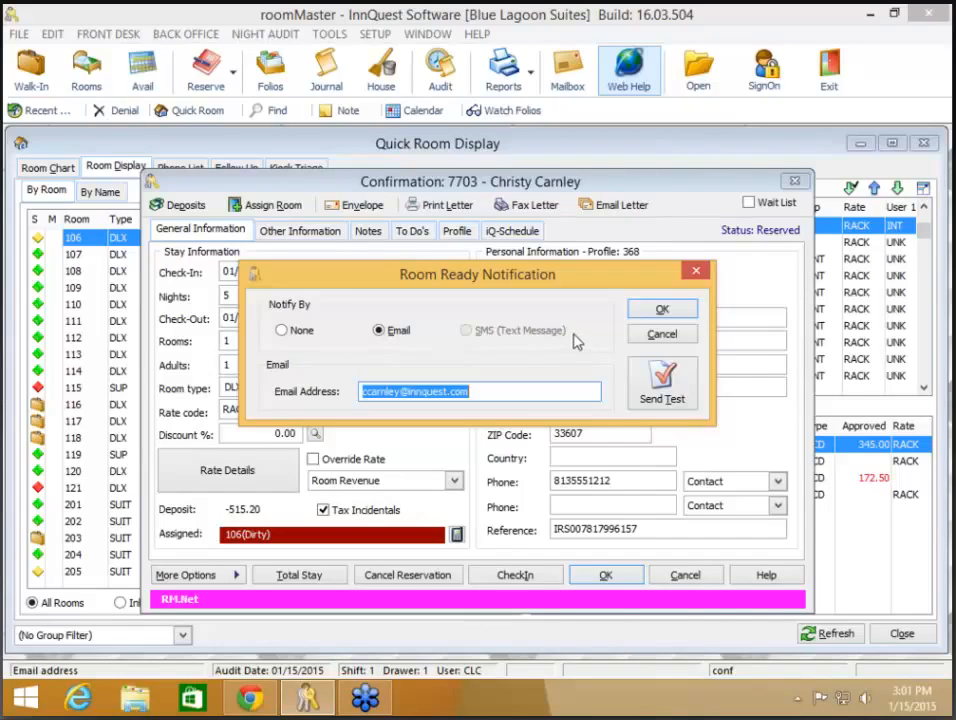
pyautogui.click(665, 312)
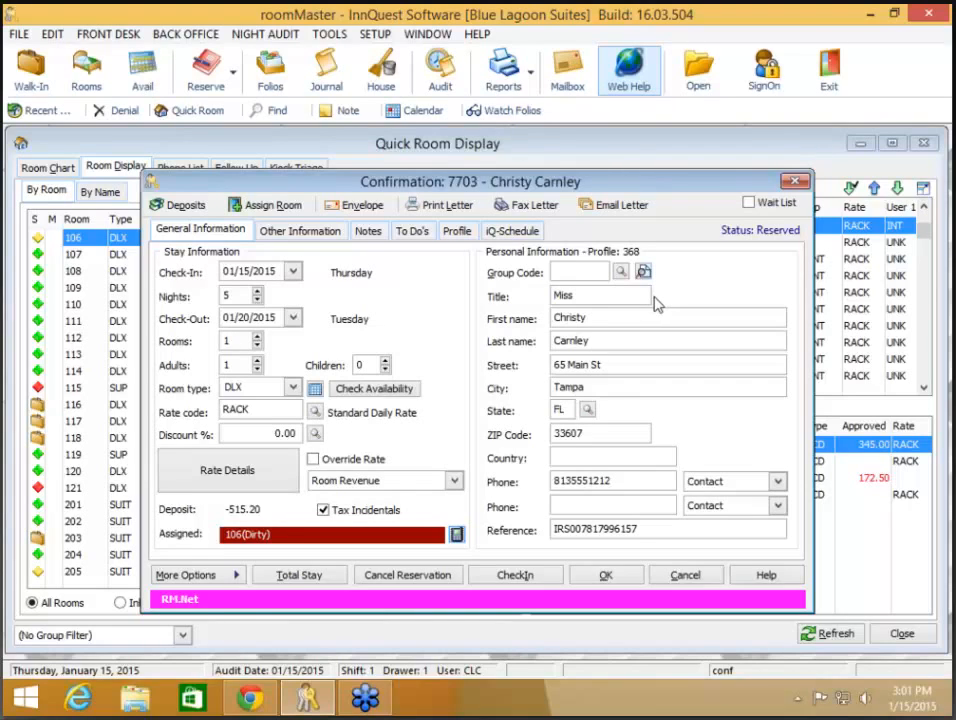
# - Save and close the room 106 reservation confirmation
pyautogui.click(607, 574)
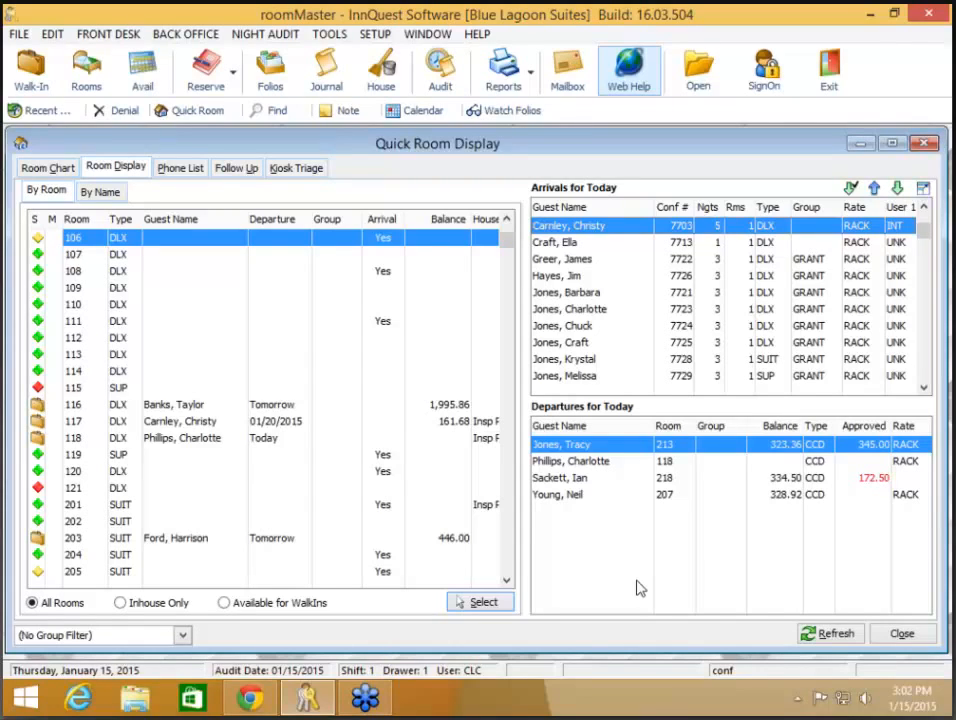
# - Open the second arrival's one-night reservation and replace both of the guest's phone numbers with new ones
pyautogui.click(570, 243)
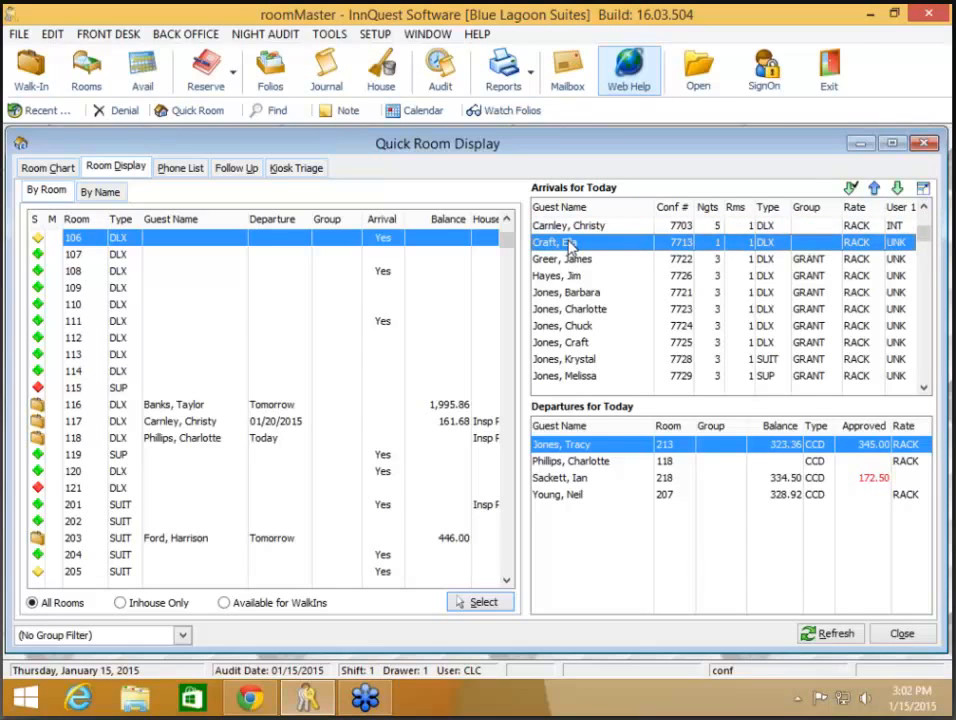
pyautogui.doubleClick(567, 243)
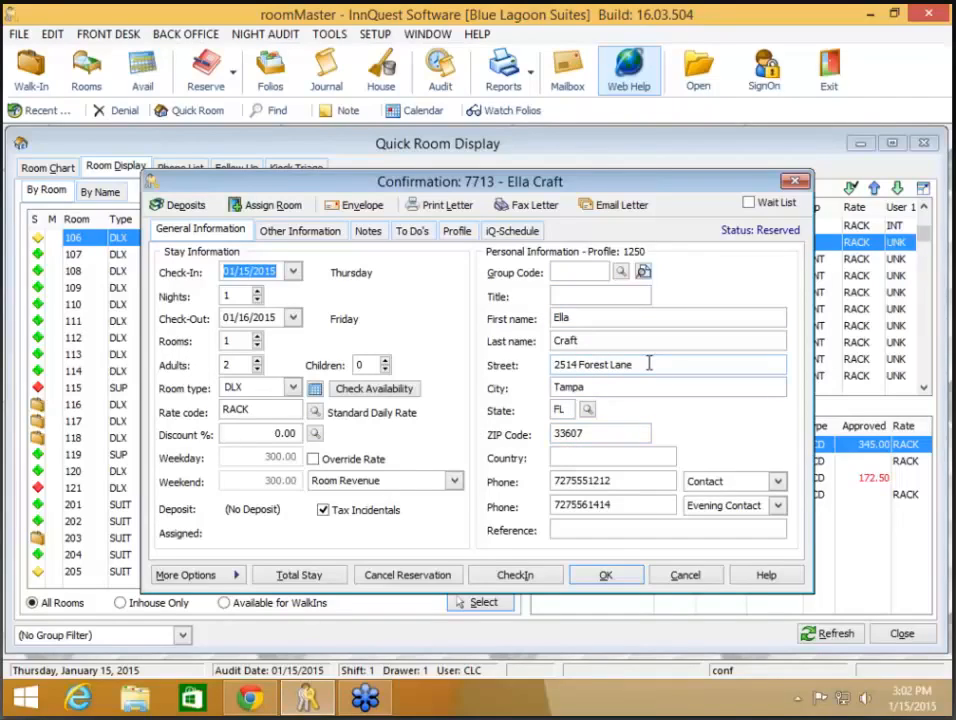
pyautogui.moveTo(649, 363); pyautogui.dragTo(483, 364)
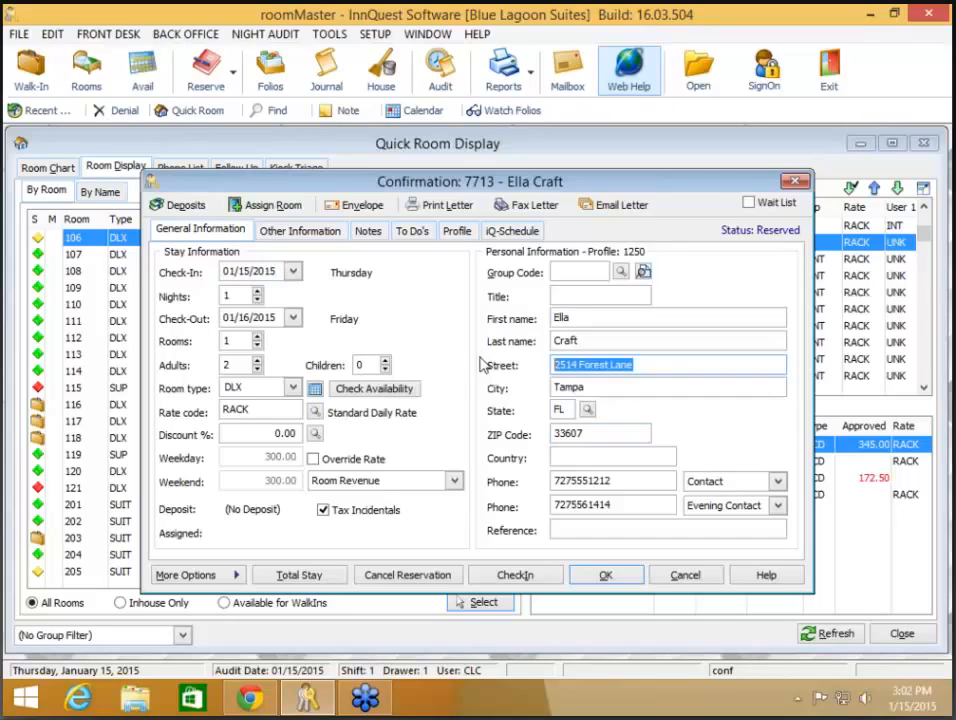
pyautogui.moveTo(620, 481); pyautogui.dragTo(556, 485)
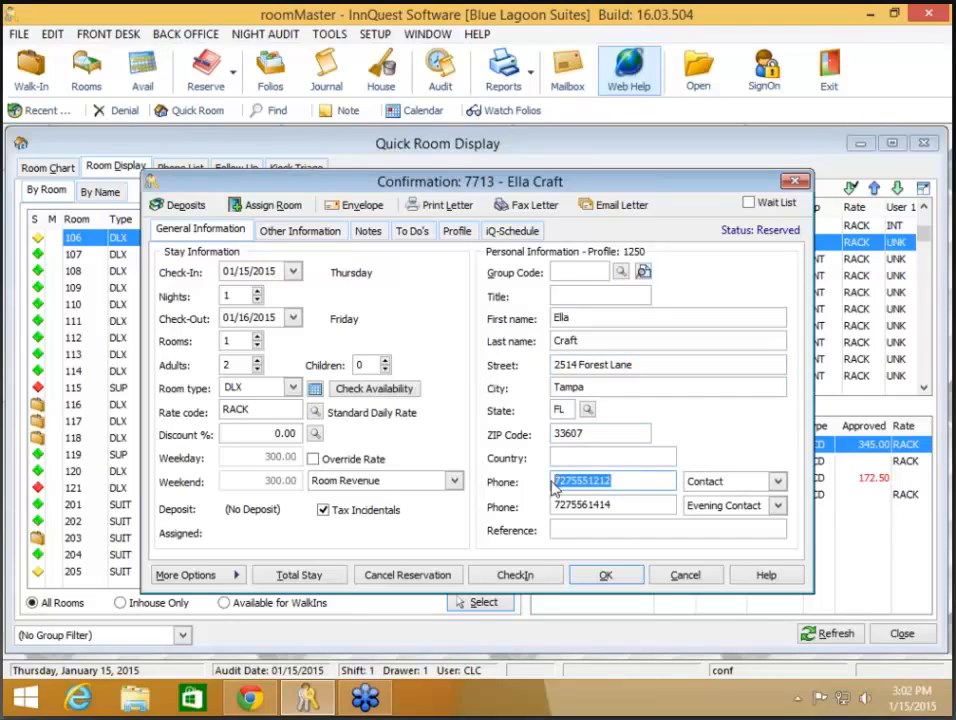
pyautogui.write('813')
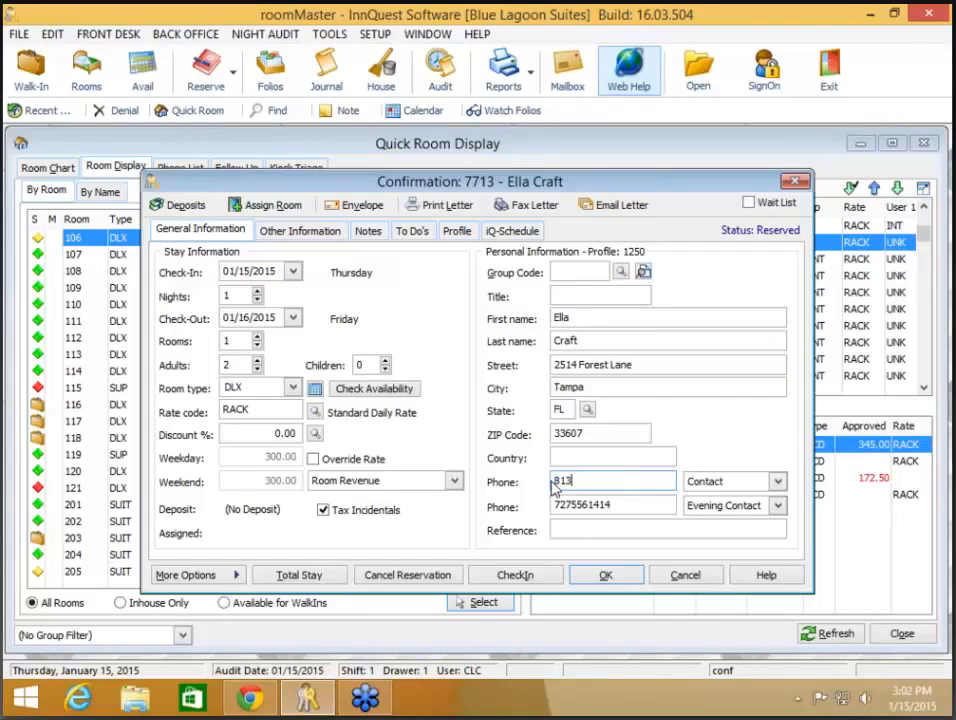
pyautogui.write('5551212')
pyautogui.press('Tab')
pyautogui.press('Tab')
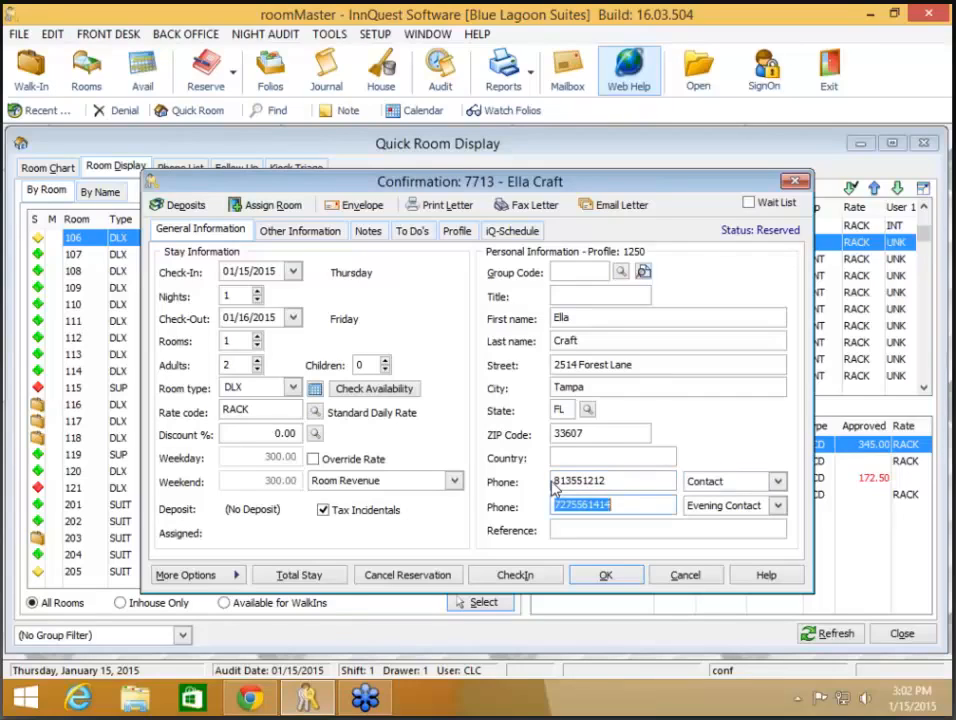
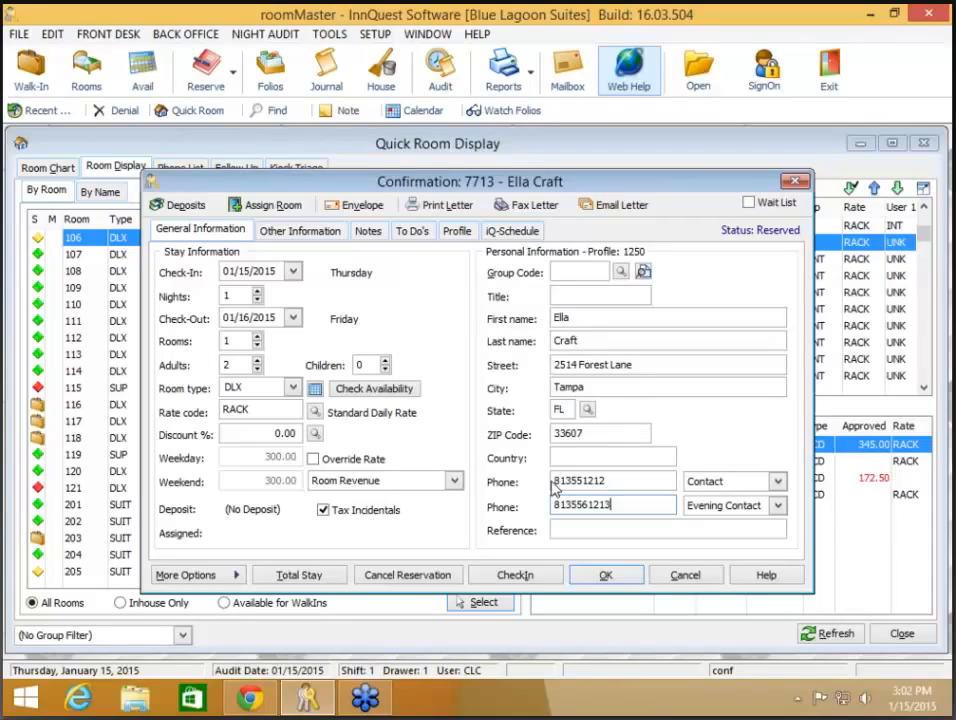
pyautogui.press('Tab')
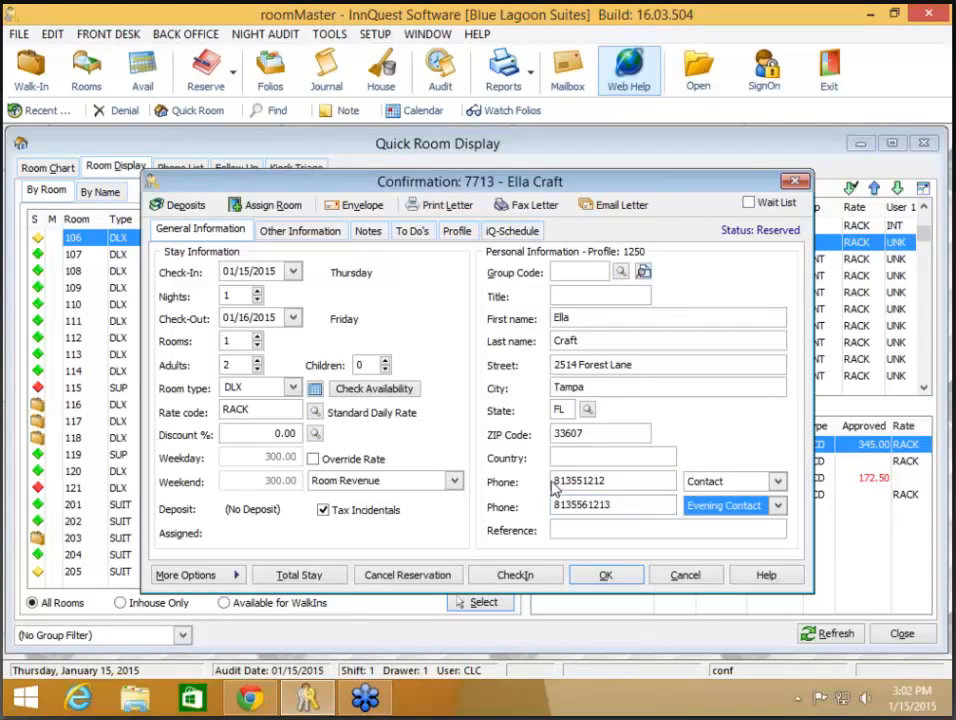
# - Save the reservation, copy the 6 conflicts to the clipboard, and update the guest profile with current values
pyautogui.click(606, 578)
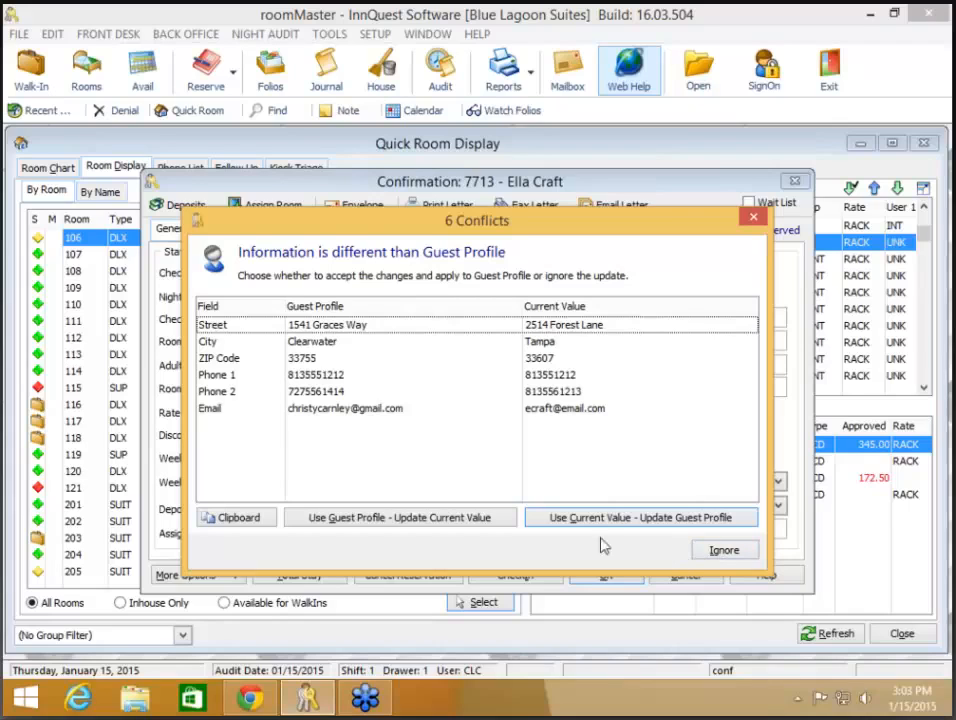
pyautogui.click(230, 522)
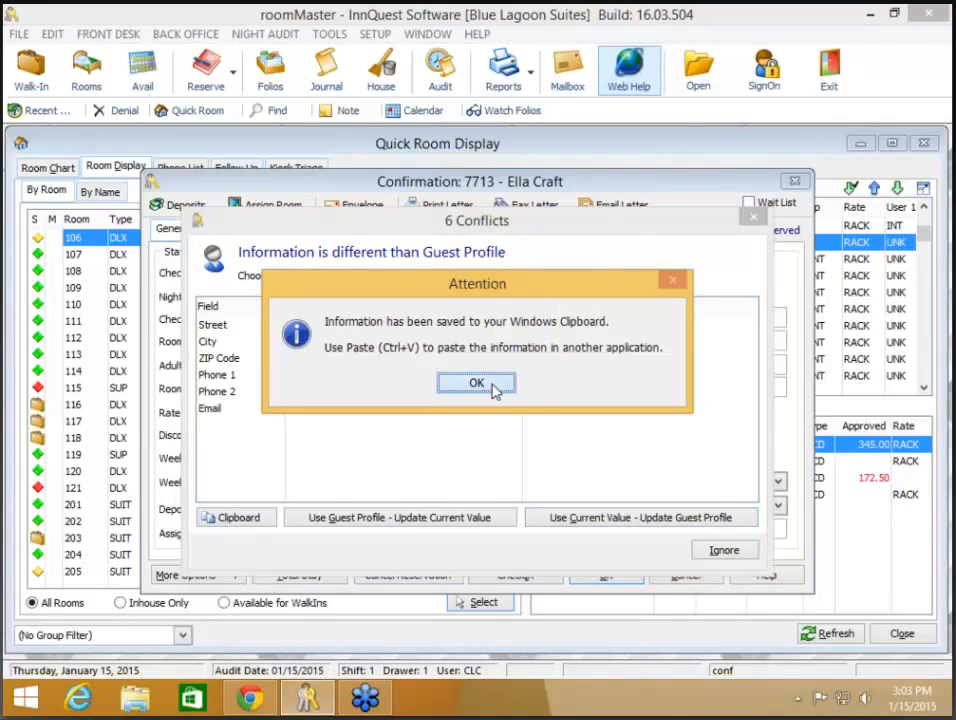
pyautogui.click(477, 384)
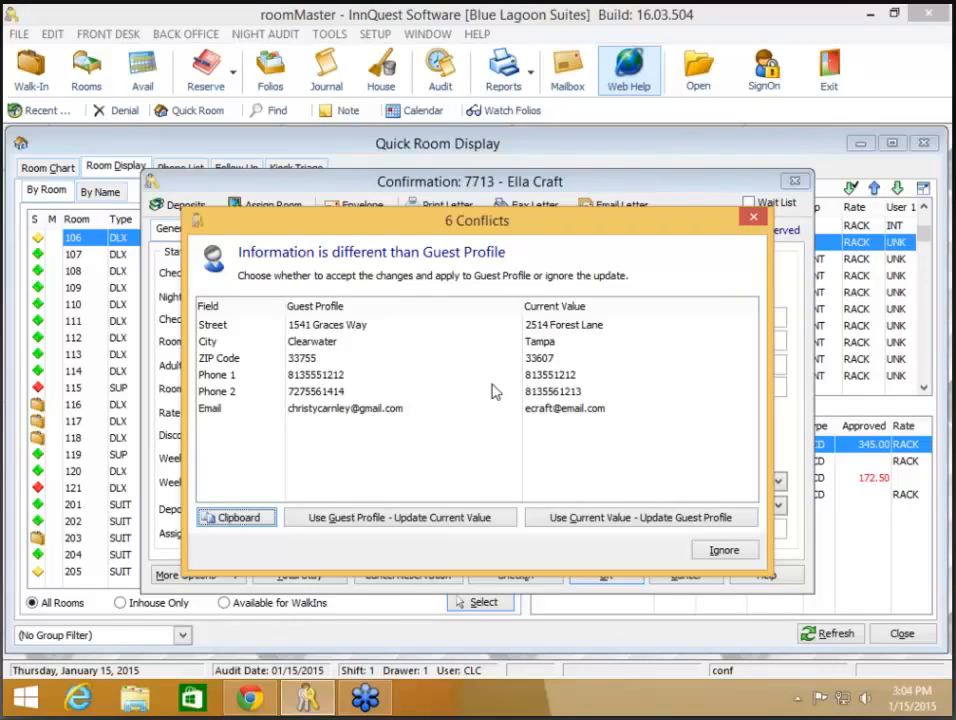
pyautogui.click(668, 525)
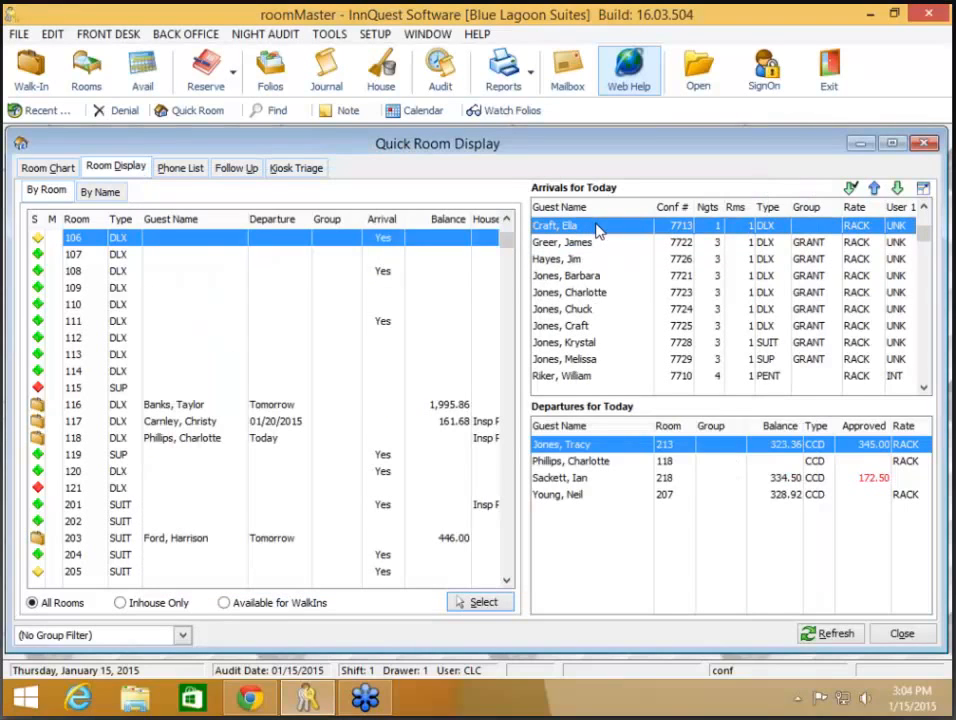
# - Reopen the updated reservation, review the guest's full profile, then save and close the reservation
pyautogui.doubleClick(597, 229)
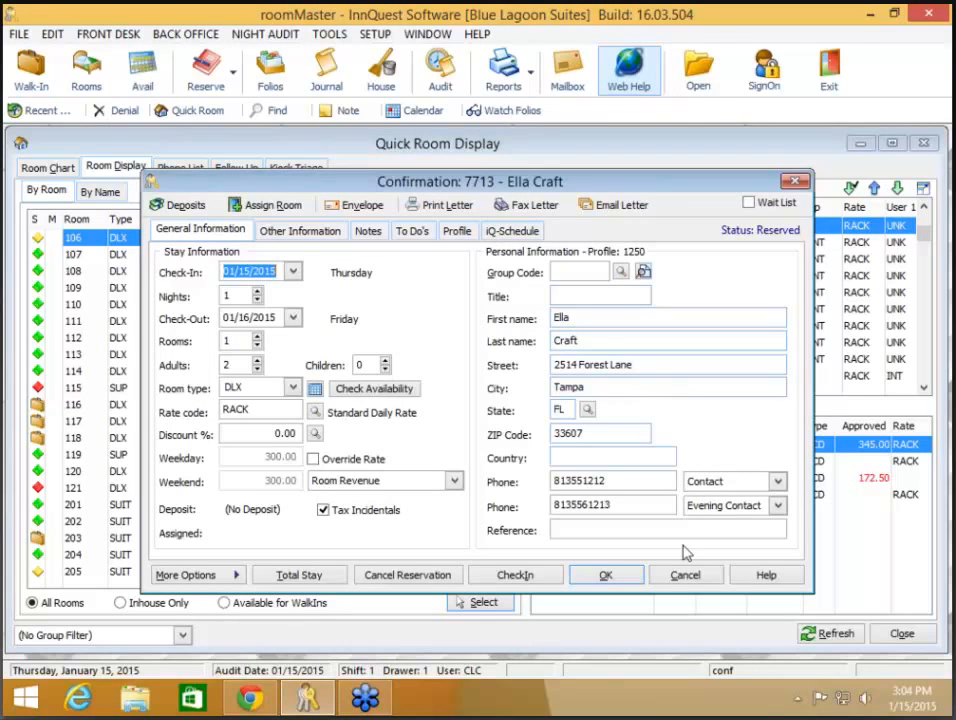
pyautogui.click(458, 231)
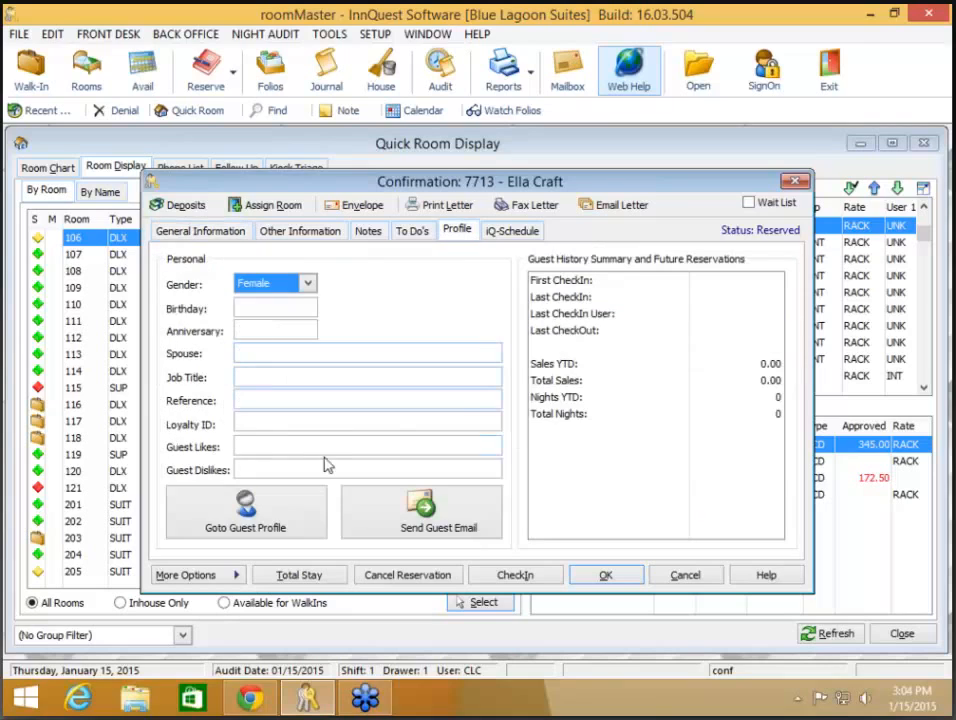
pyautogui.click(276, 507)
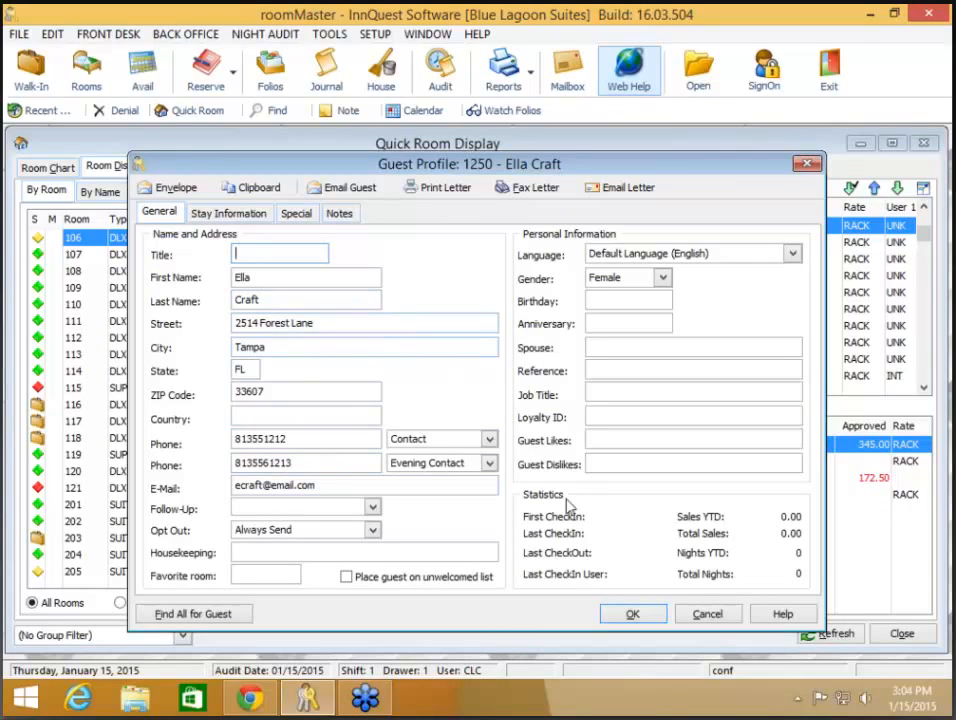
pyautogui.click(633, 617)
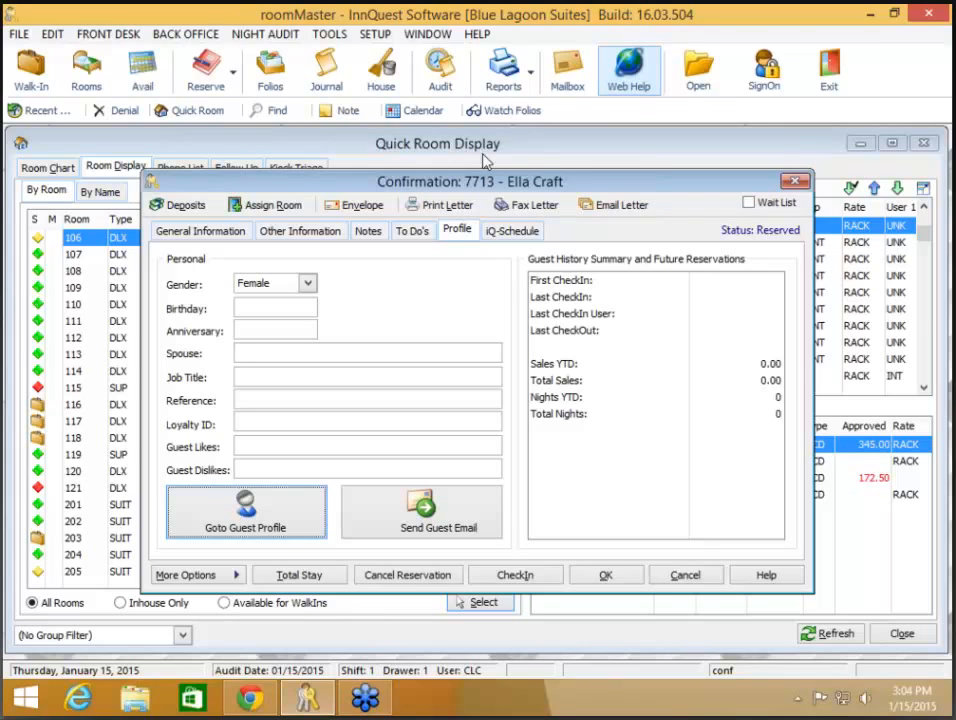
pyautogui.click(612, 575)
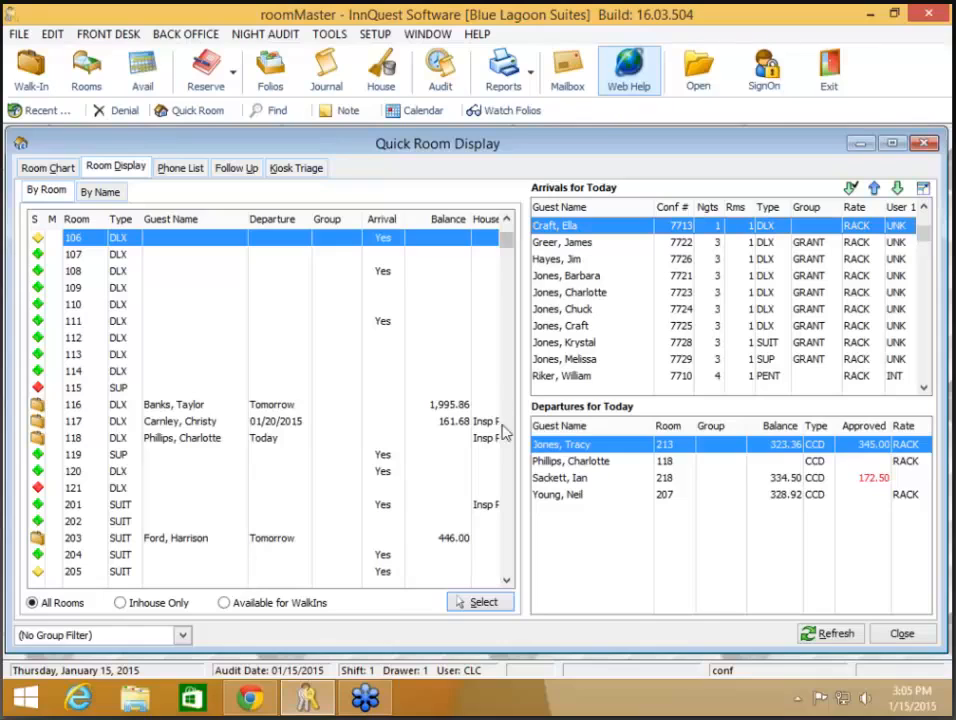
# - Close the room overview and search for folio number 163874
pyautogui.click(897, 638)
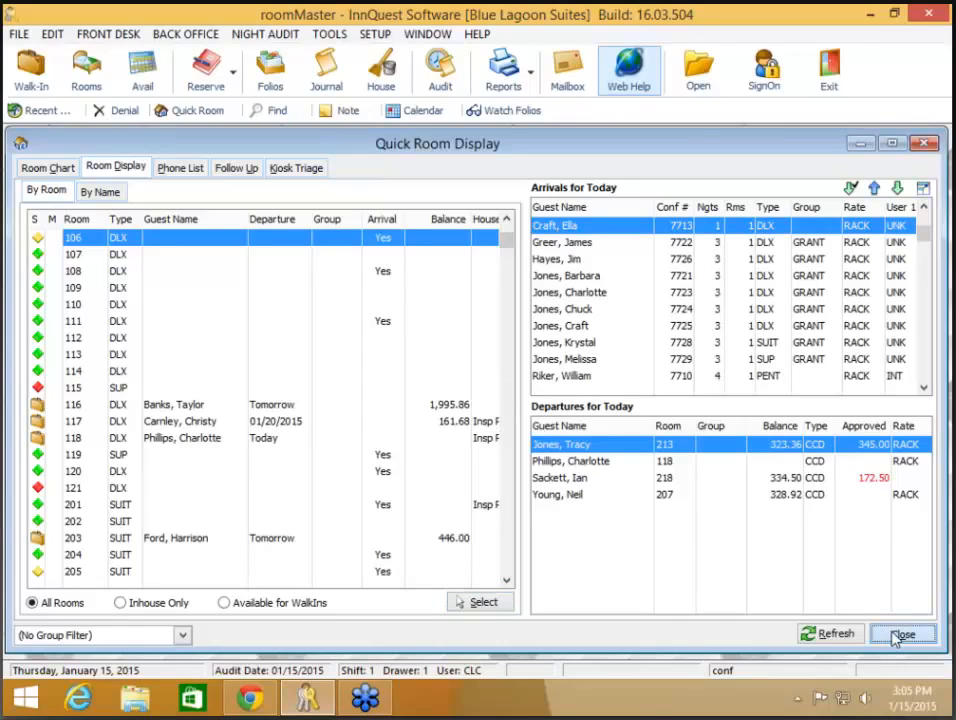
pyautogui.write('163874')
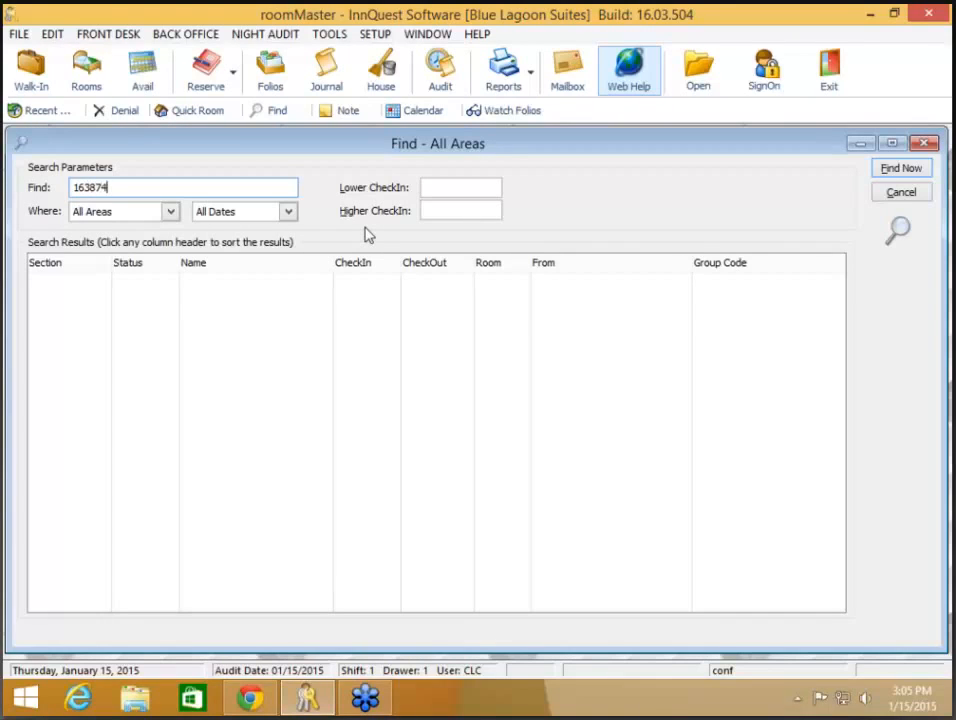
pyautogui.press('Return')
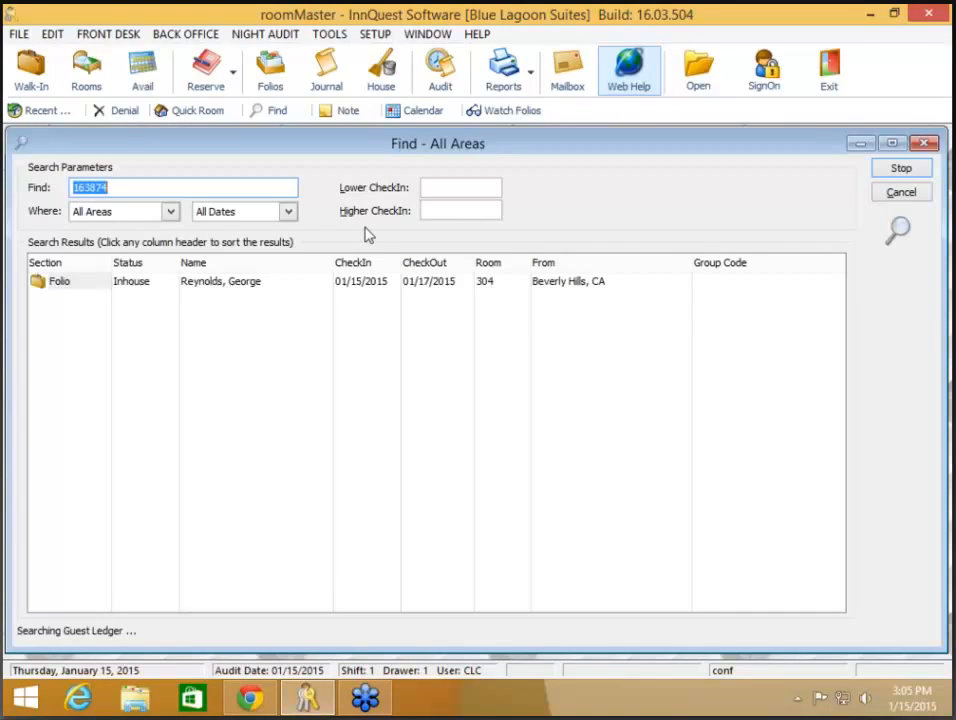
# - Open the room 304 in-house folio and show its credit approvals: one VISA approval of 527.85
pyautogui.click(372, 289)
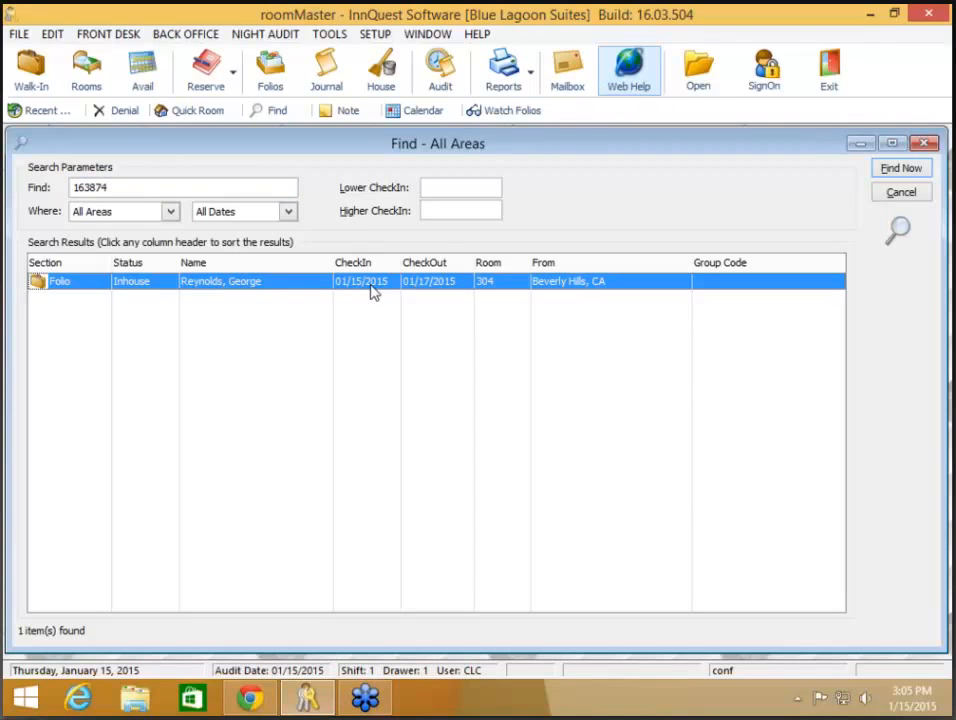
pyautogui.doubleClick(372, 289)
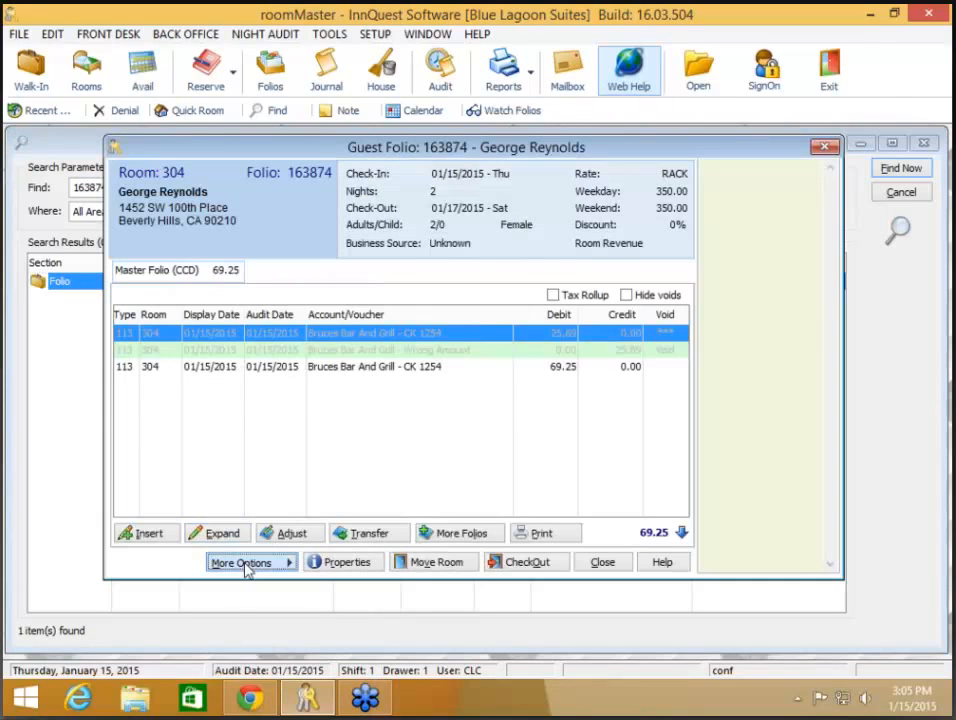
pyautogui.click(245, 563)
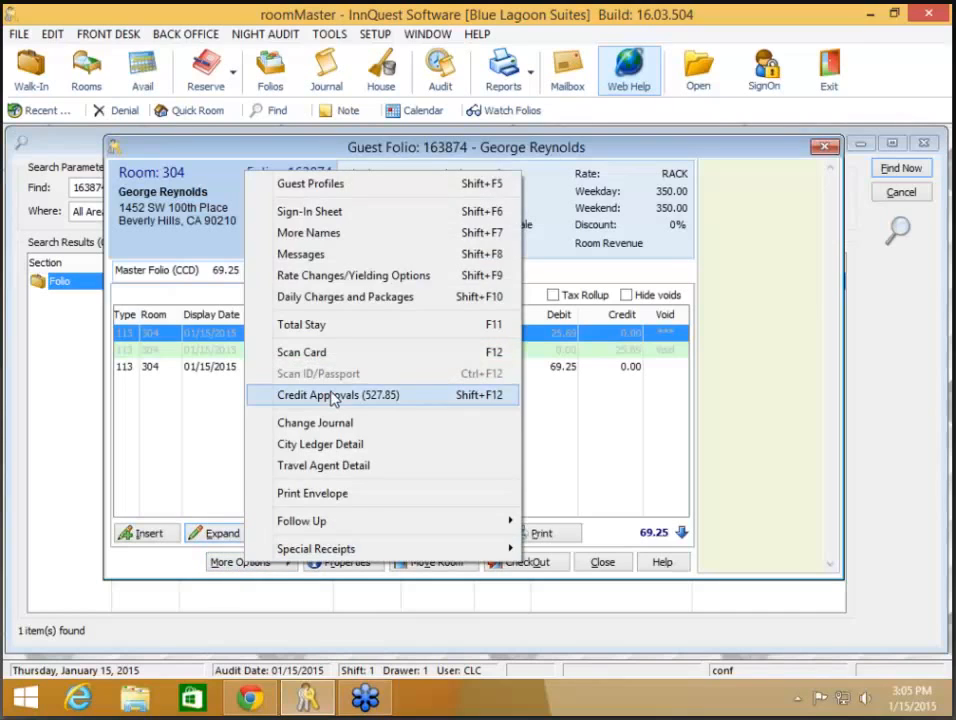
pyautogui.click(335, 396)
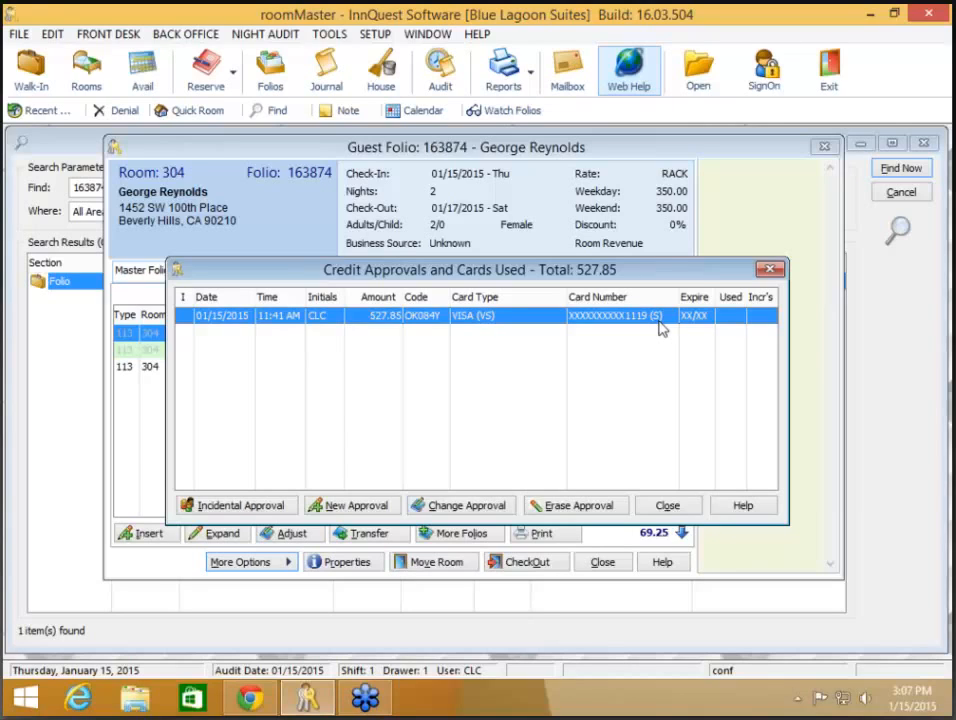
# - Close the room 304 approvals and folio, then search for folio number 163867
pyautogui.click(668, 506)
pyautogui.click(603, 562)
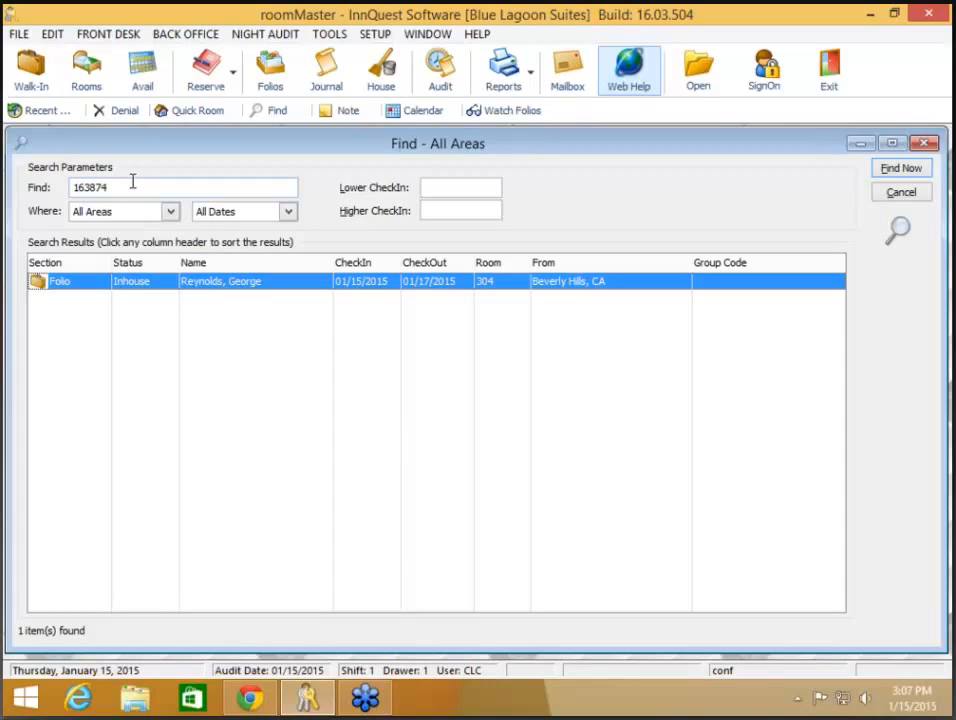
pyautogui.moveTo(132, 181); pyautogui.dragTo(40, 191)
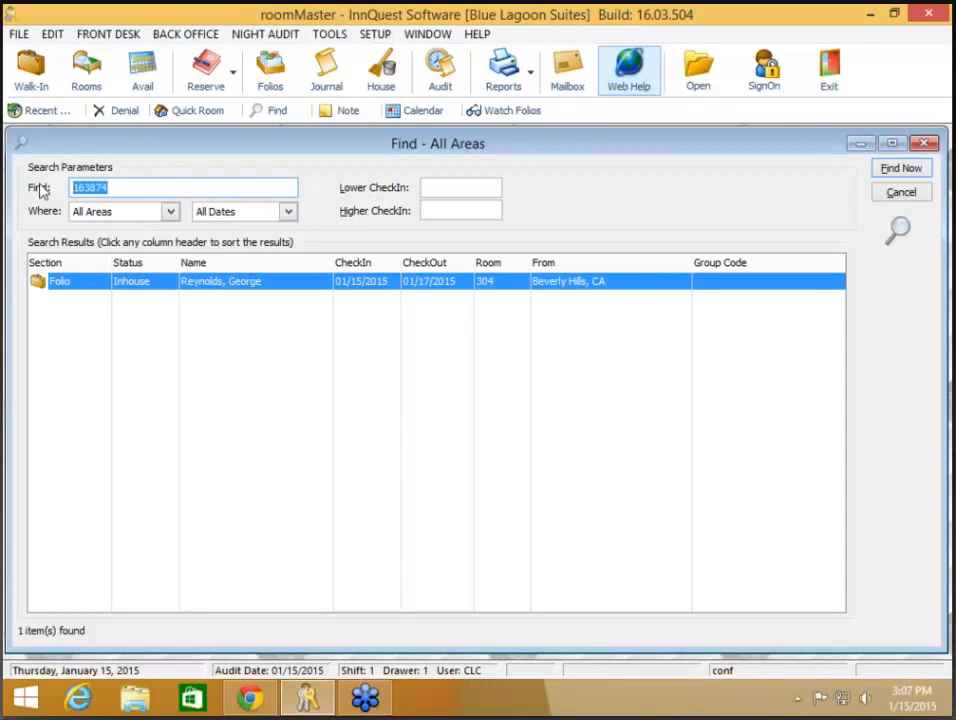
pyautogui.write('163867')
pyautogui.press('Return')
# - Review the room 213 folio's 345.00 American Express credit approval, then close the approvals and folio
pyautogui.click(196, 286)
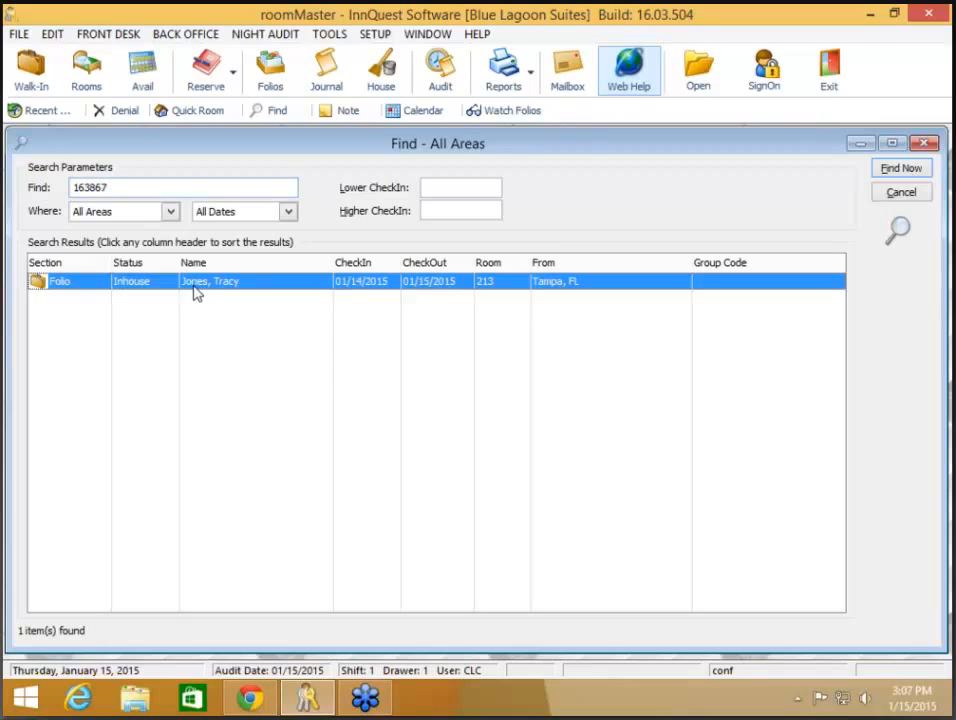
pyautogui.doubleClick(196, 290)
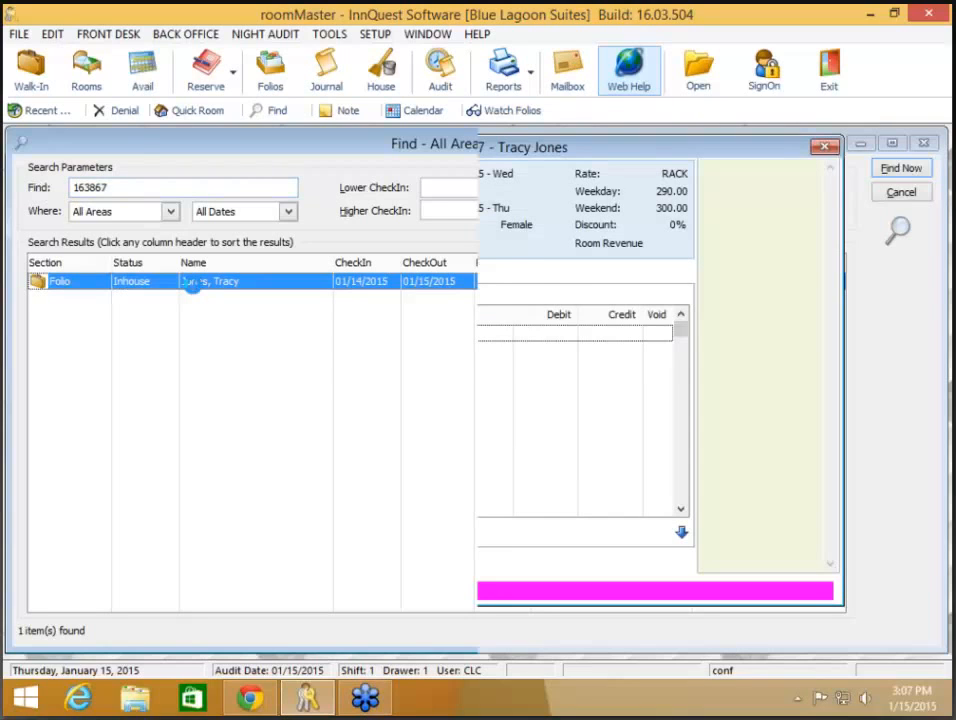
pyautogui.click(254, 563)
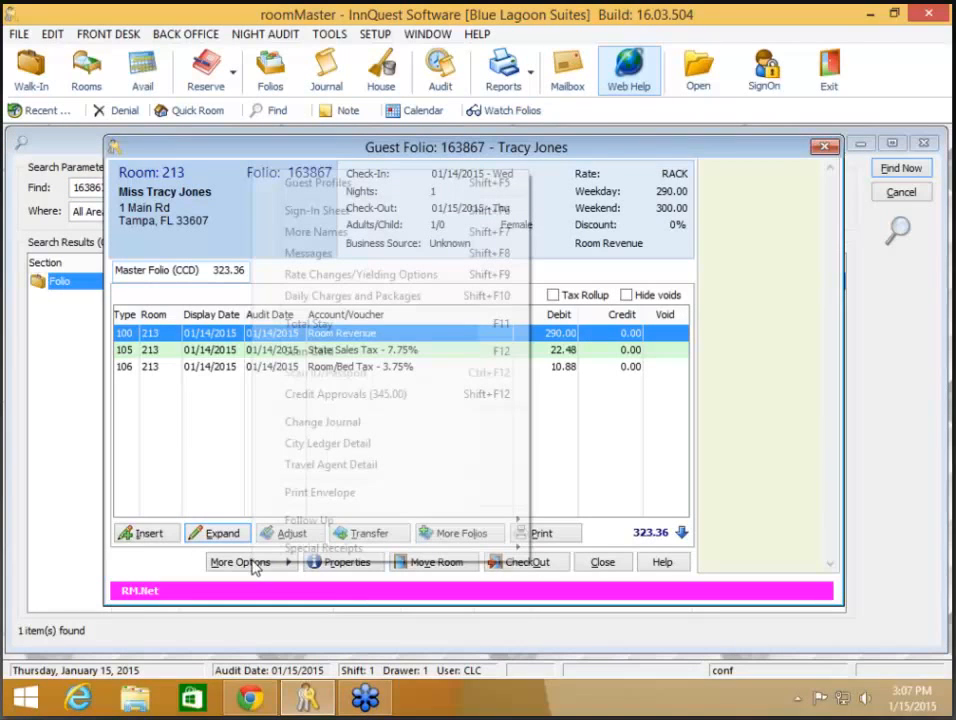
pyautogui.click(340, 394)
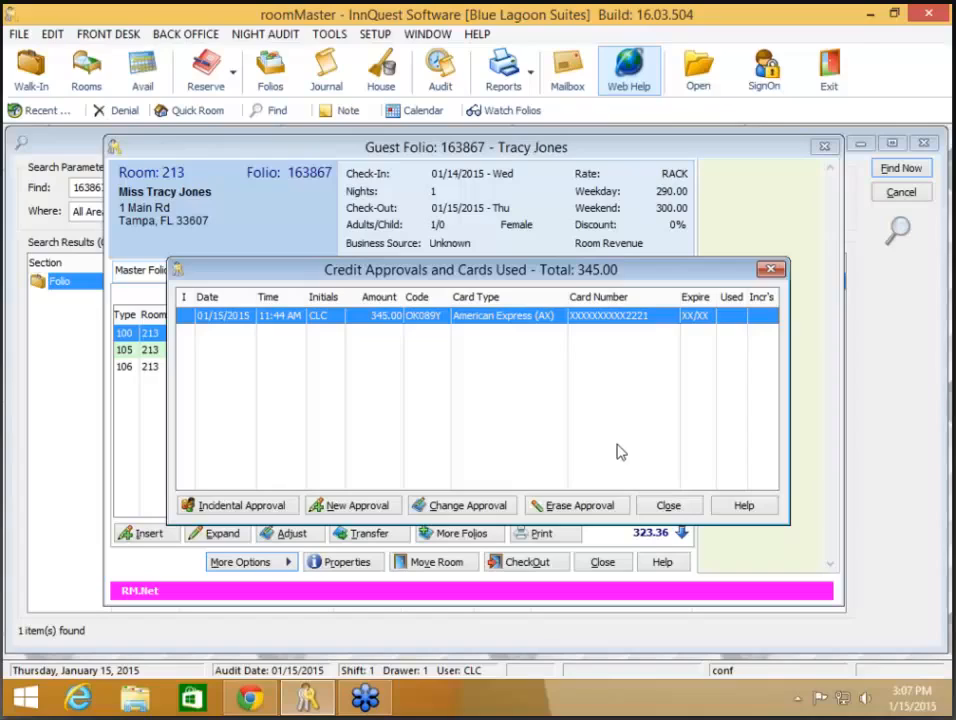
pyautogui.click(668, 505)
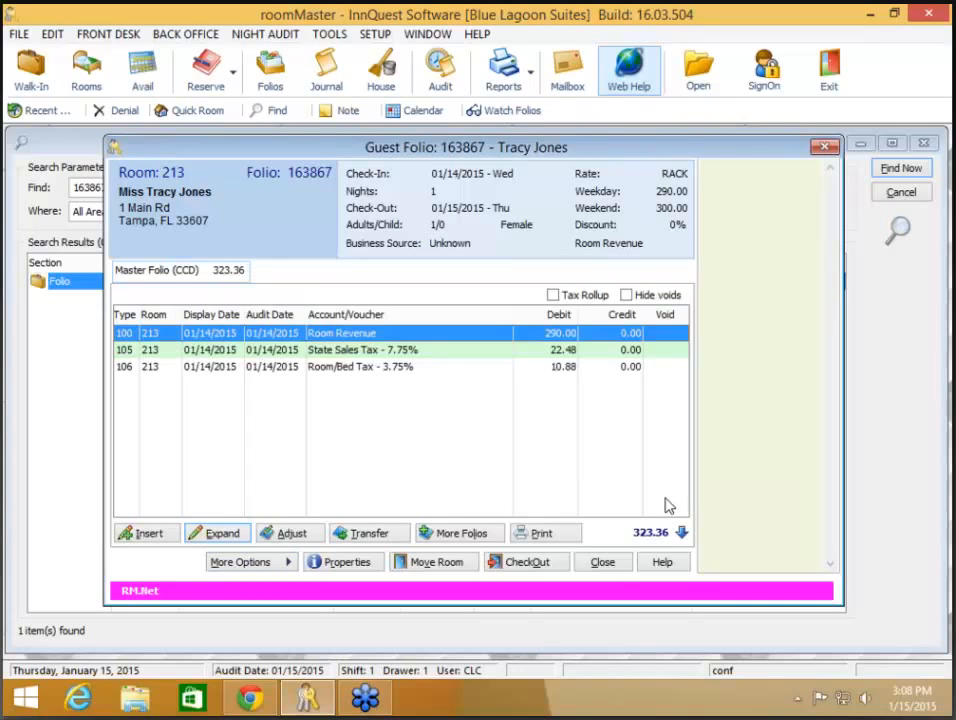
pyautogui.click(612, 565)
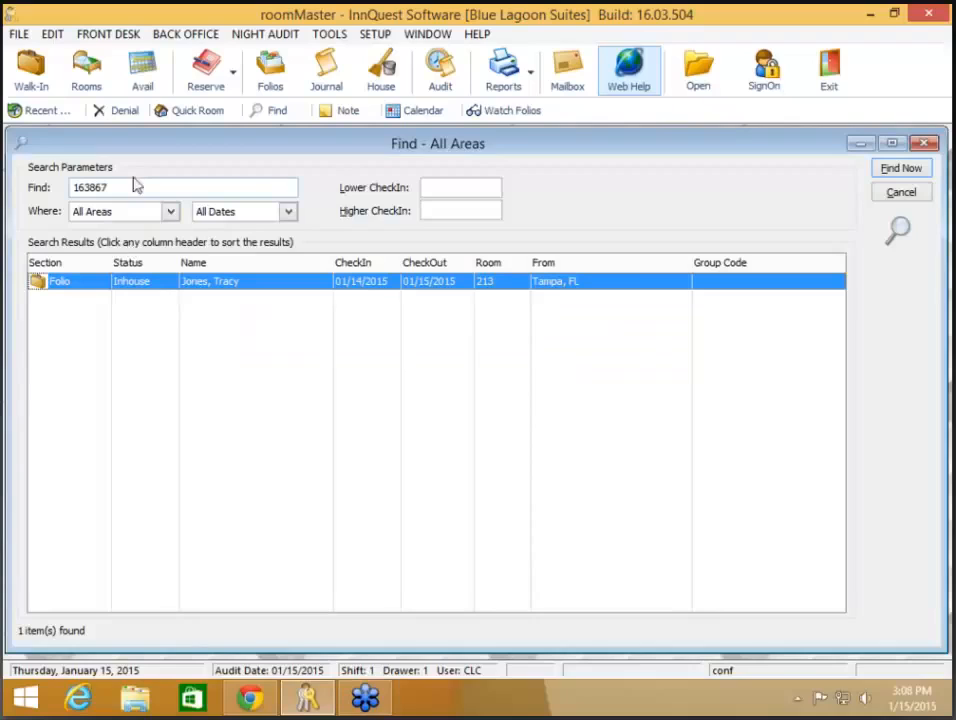
# - Search for folio number 163866
pyautogui.moveTo(127, 187); pyautogui.dragTo(4, 192)
pyautogui.write('163')
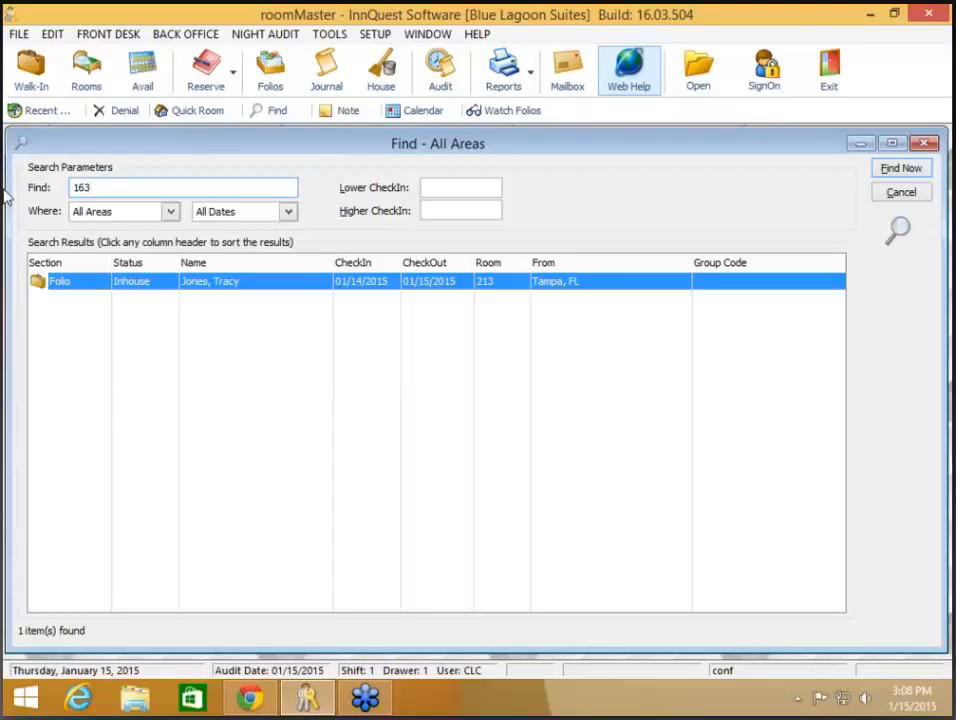
pyautogui.write('866')
pyautogui.press('Return')
# - Open the room 218 folio and show its credit approvals: one Discover approval of 172.50
pyautogui.click(241, 280)
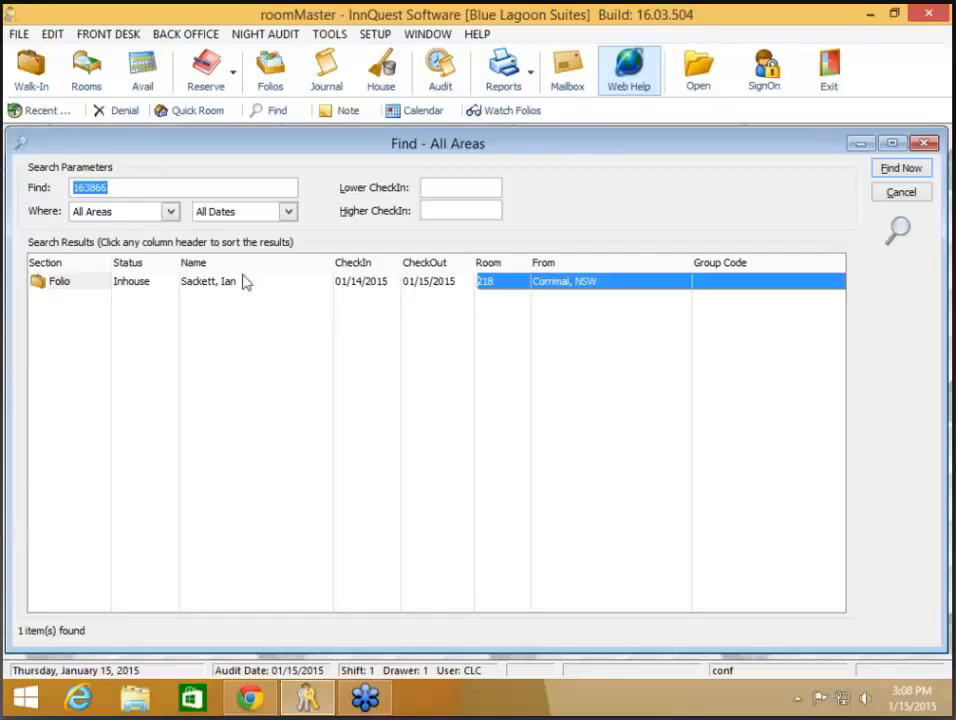
pyautogui.doubleClick(245, 282)
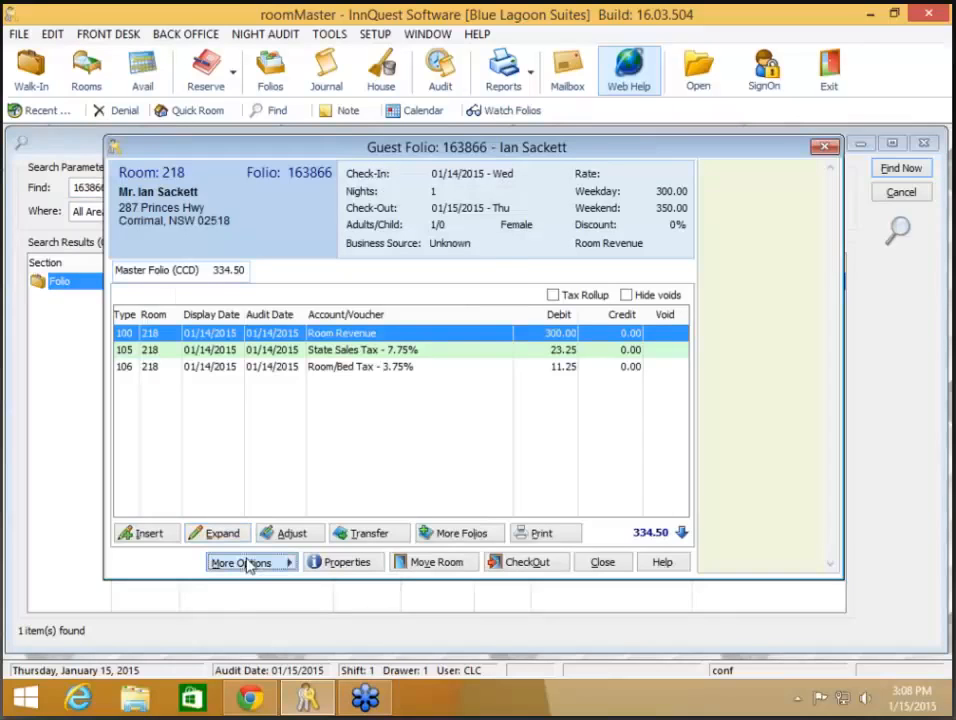
pyautogui.click(249, 563)
pyautogui.click(305, 394)
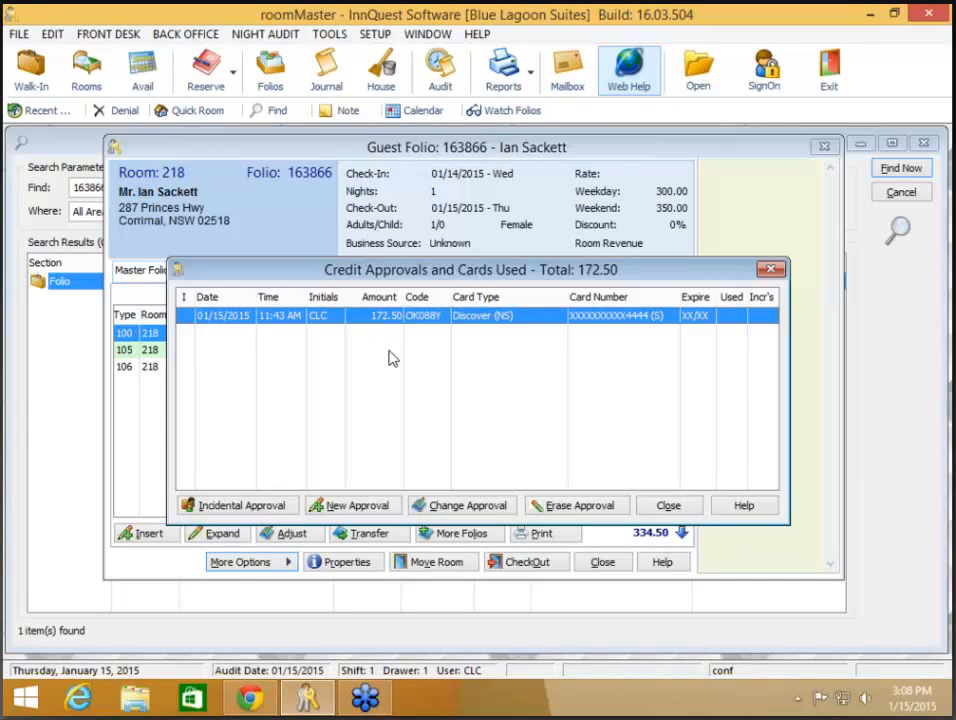
pyautogui.moveTo(348, 274); pyautogui.dragTo(385, 255)
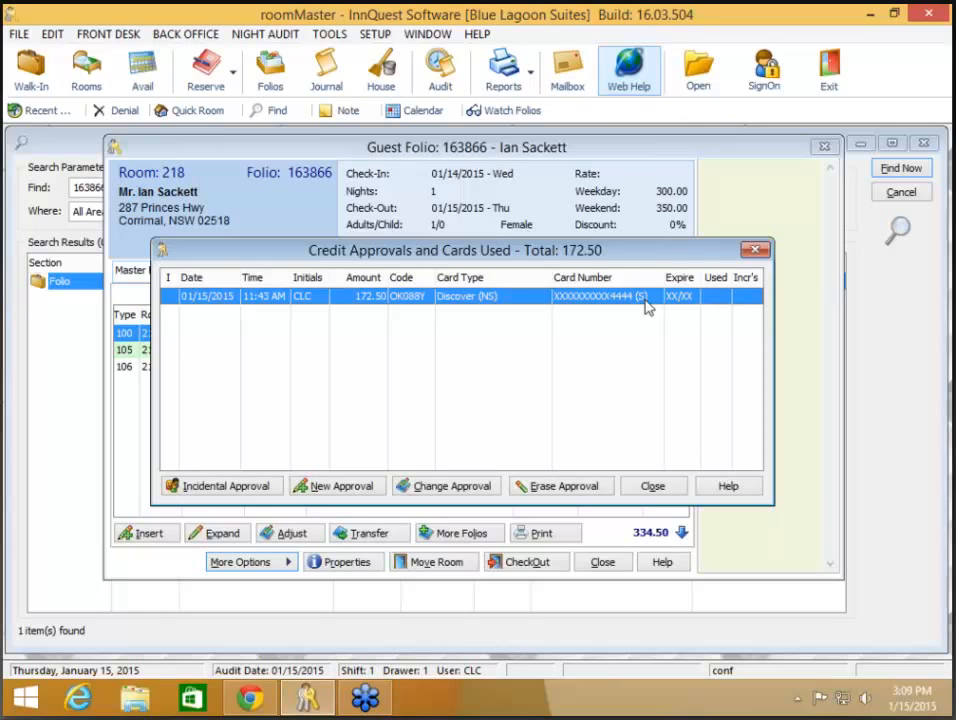
# - Change the room 218 Discover authorization, entering 350.00, and process it
pyautogui.click(446, 488)
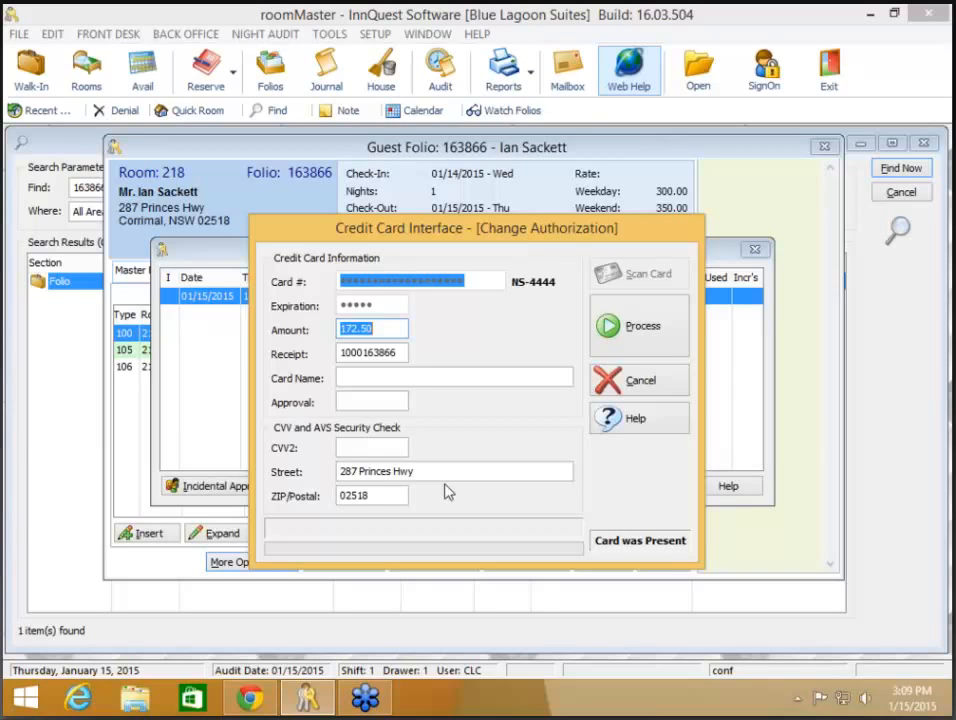
pyautogui.write('350.00')
pyautogui.click(643, 330)
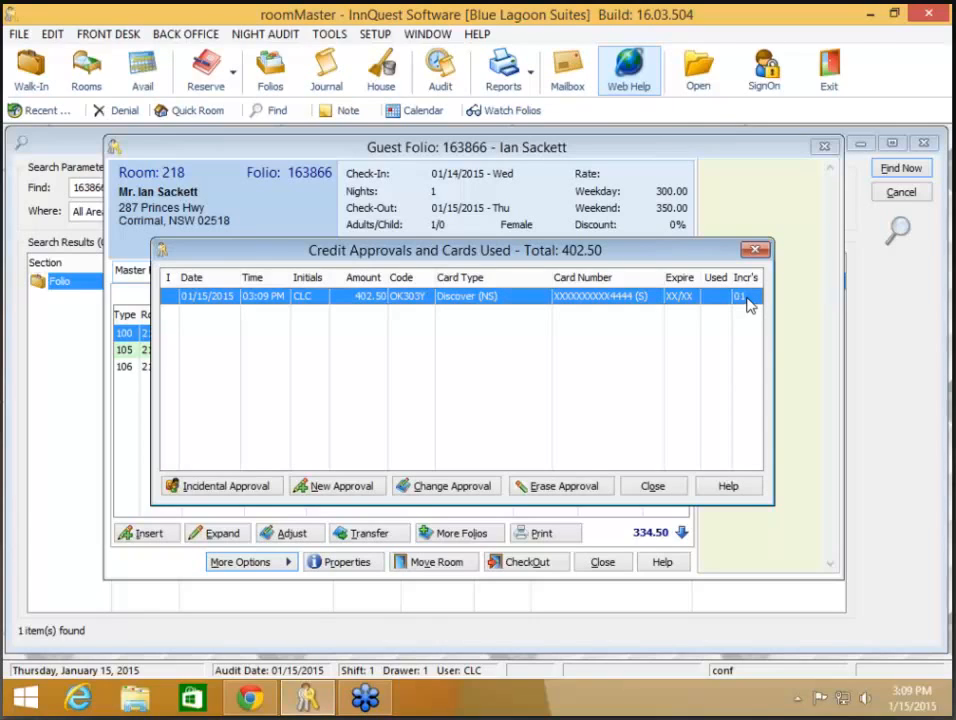
# - Change the authorization again to 405.00 and process it
pyautogui.click(468, 487)
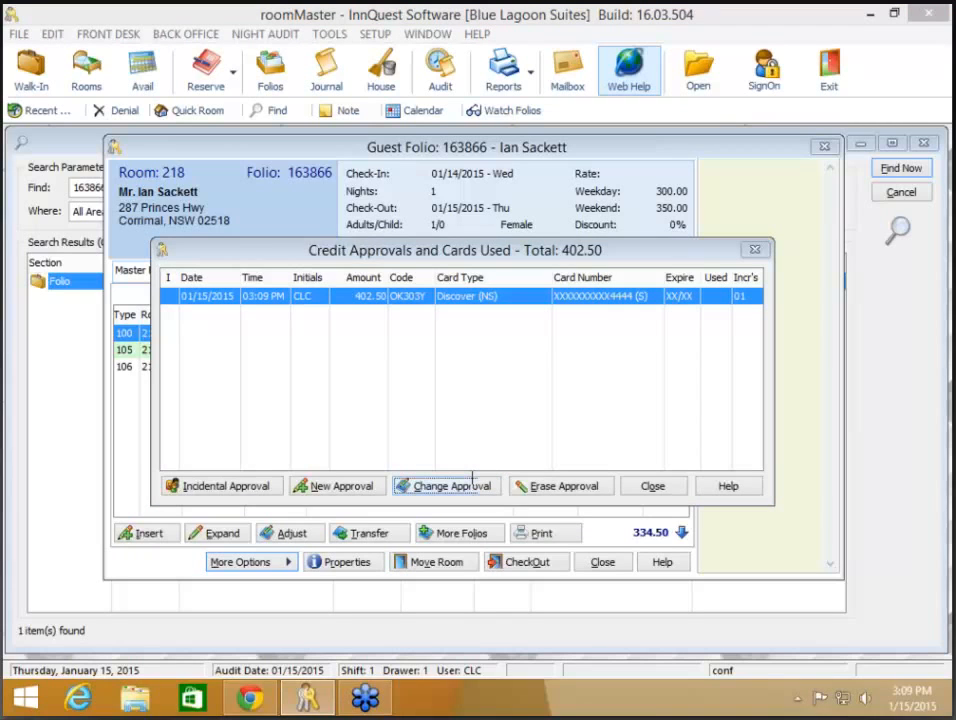
pyautogui.write('405.00')
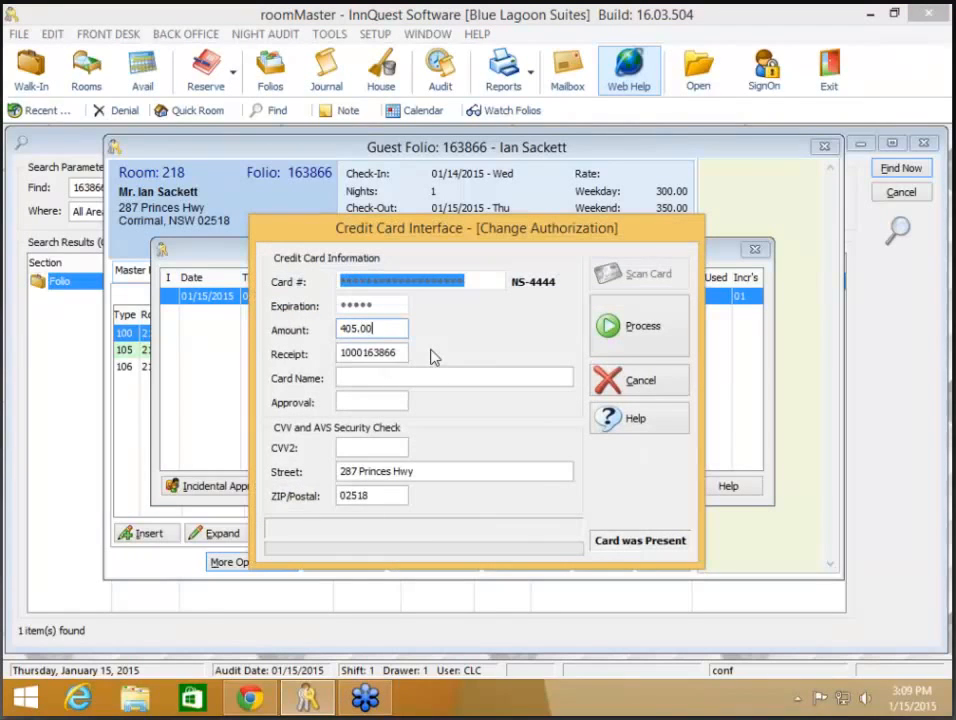
pyautogui.click(636, 330)
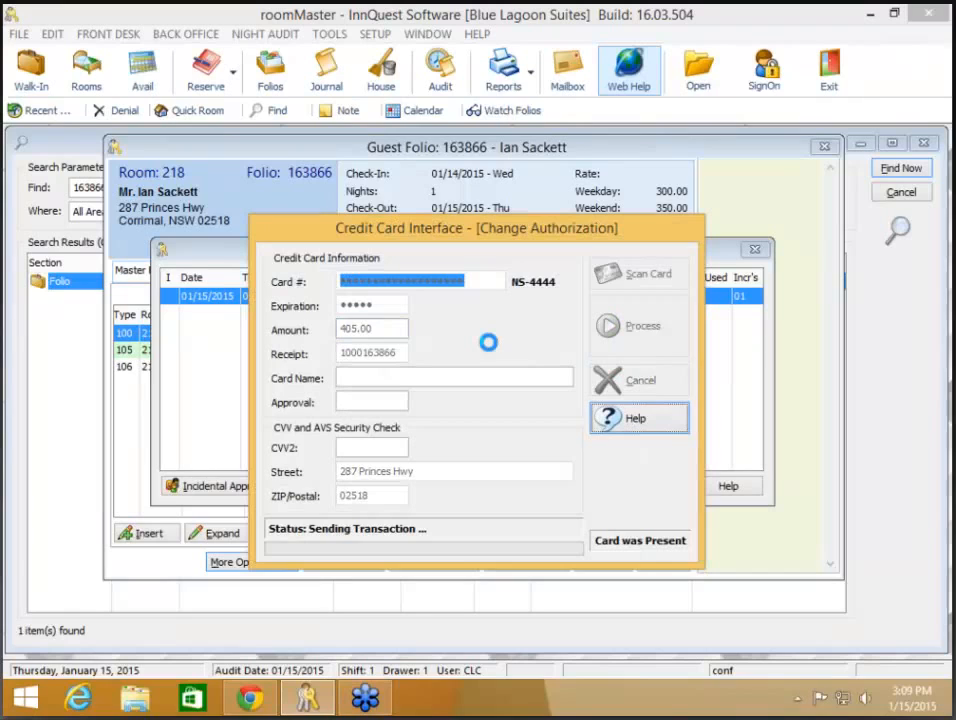
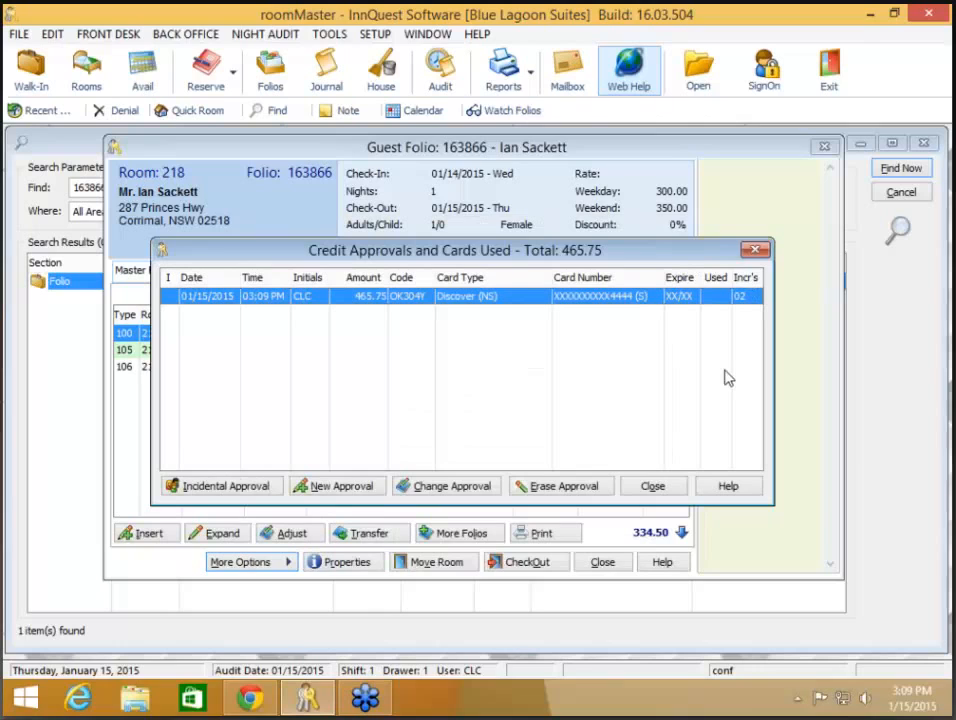
# - Close the credit approvals list to return to room 218's guest folio
pyautogui.click(653, 485)
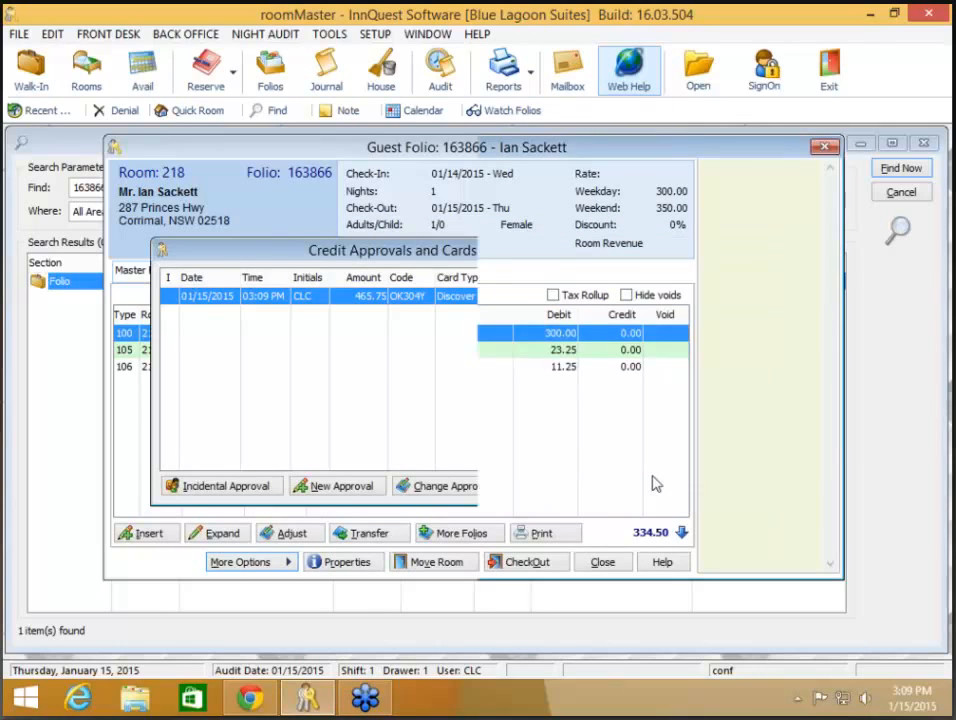
# - Insert a 334.50 payment on room 218's folio under transaction code 202
pyautogui.click(135, 533)
pyautogui.write('2')
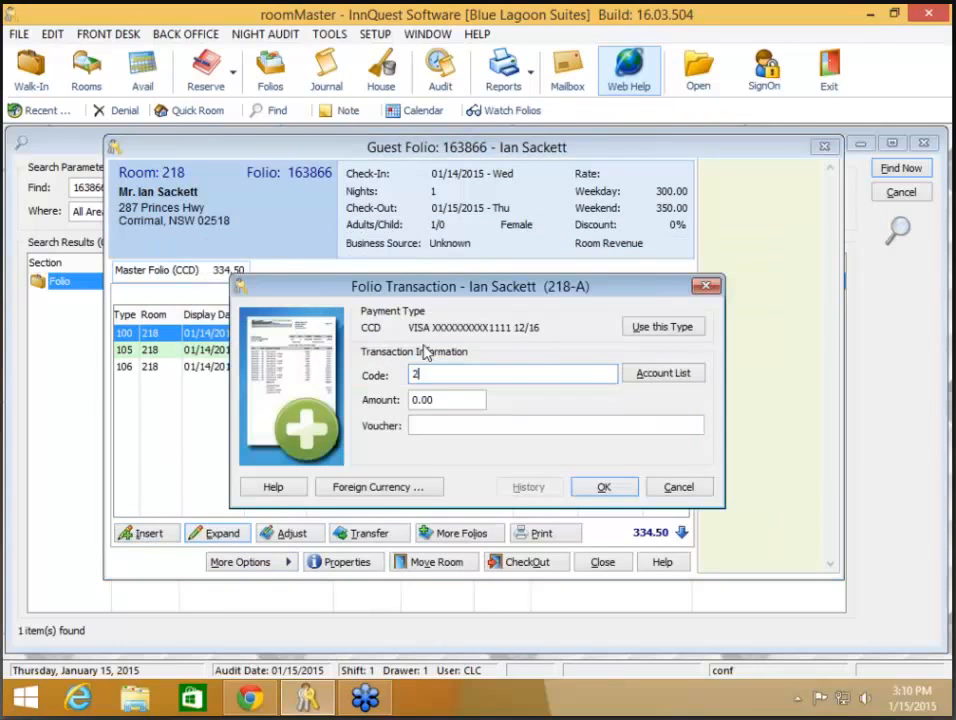
pyautogui.write('02')
pyautogui.press('Tab')
pyautogui.write('334')
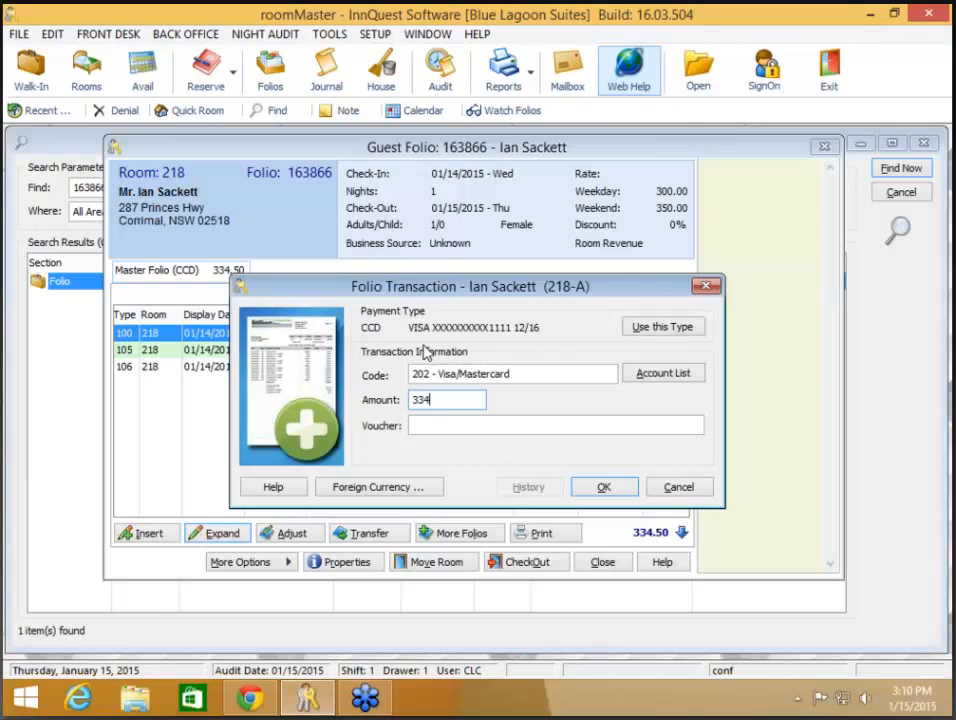
pyautogui.write('.50')
pyautogui.click(604, 487)
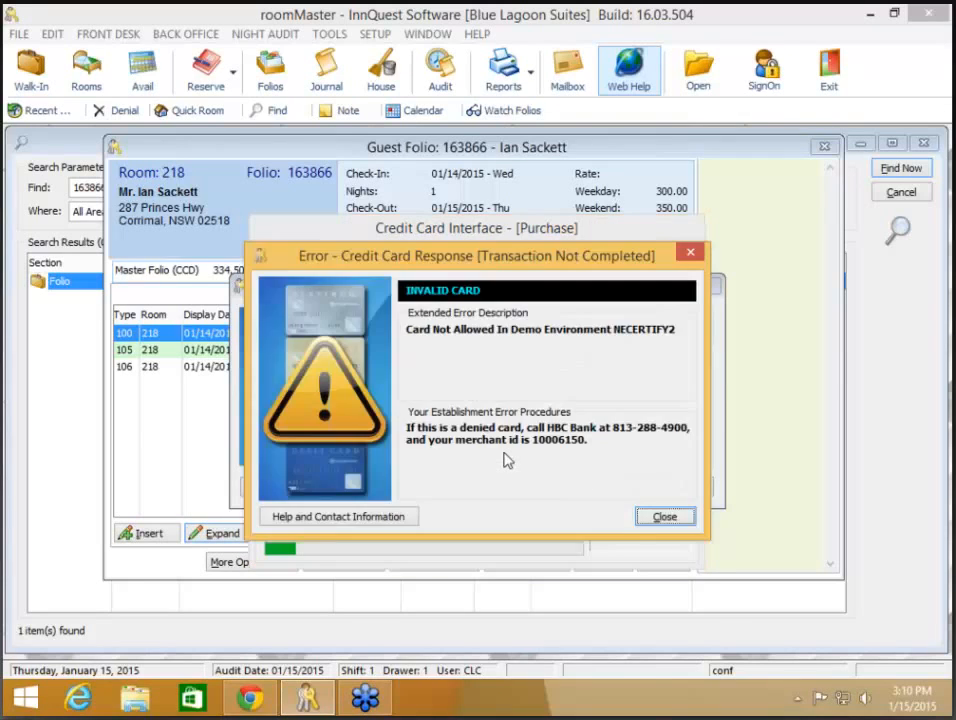
# - After the card errors, recode the payment to 208 - Discover Card and process it on the Discover card
pyautogui.click(666, 516)
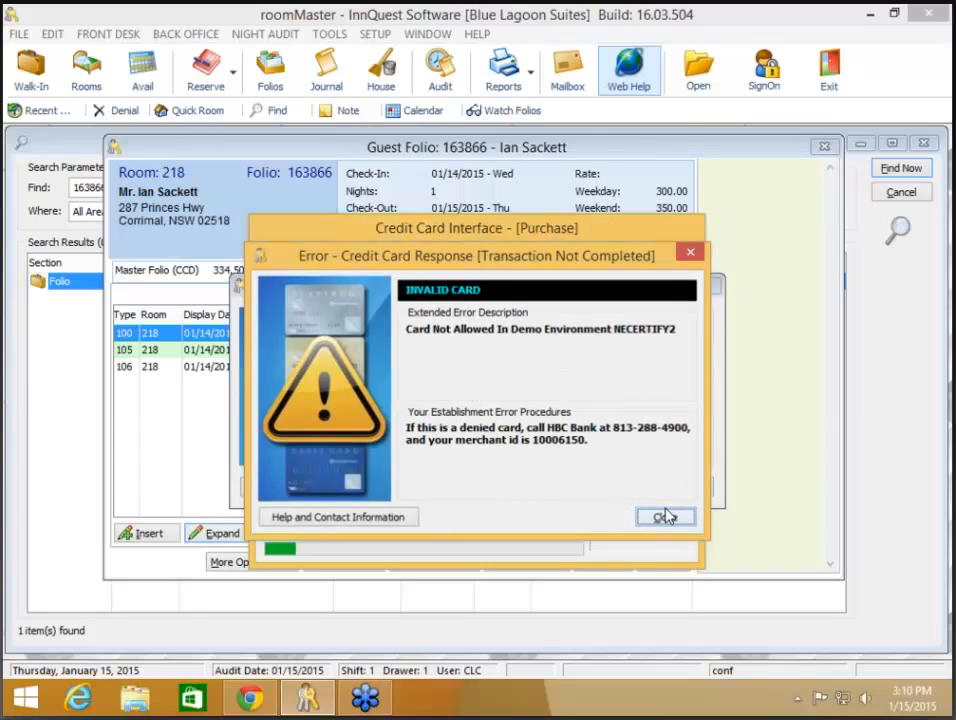
pyautogui.click(448, 298)
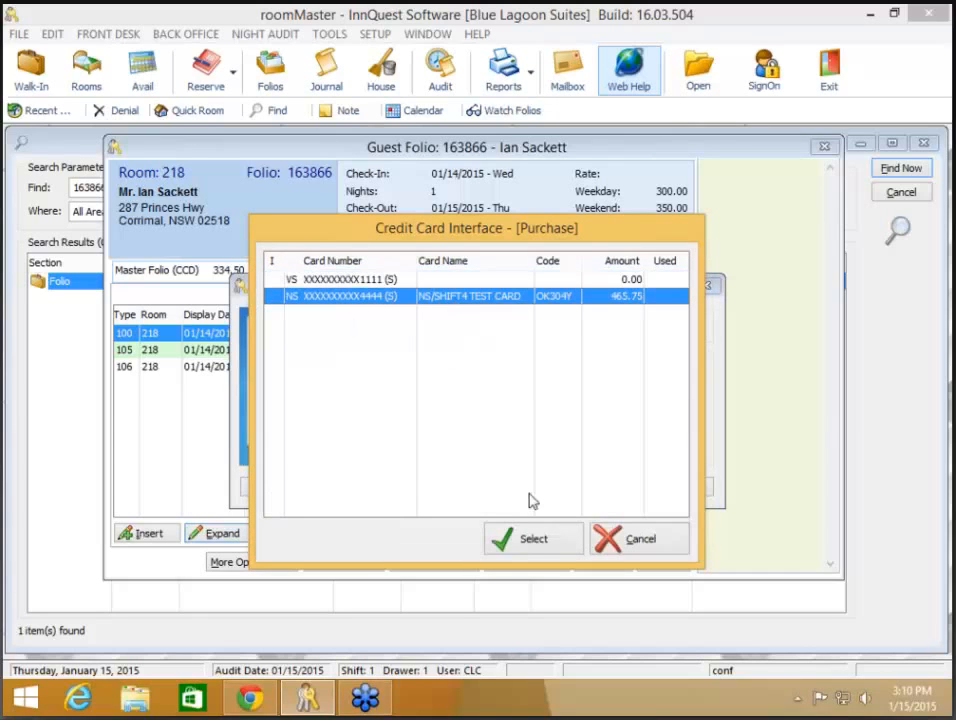
pyautogui.click(535, 541)
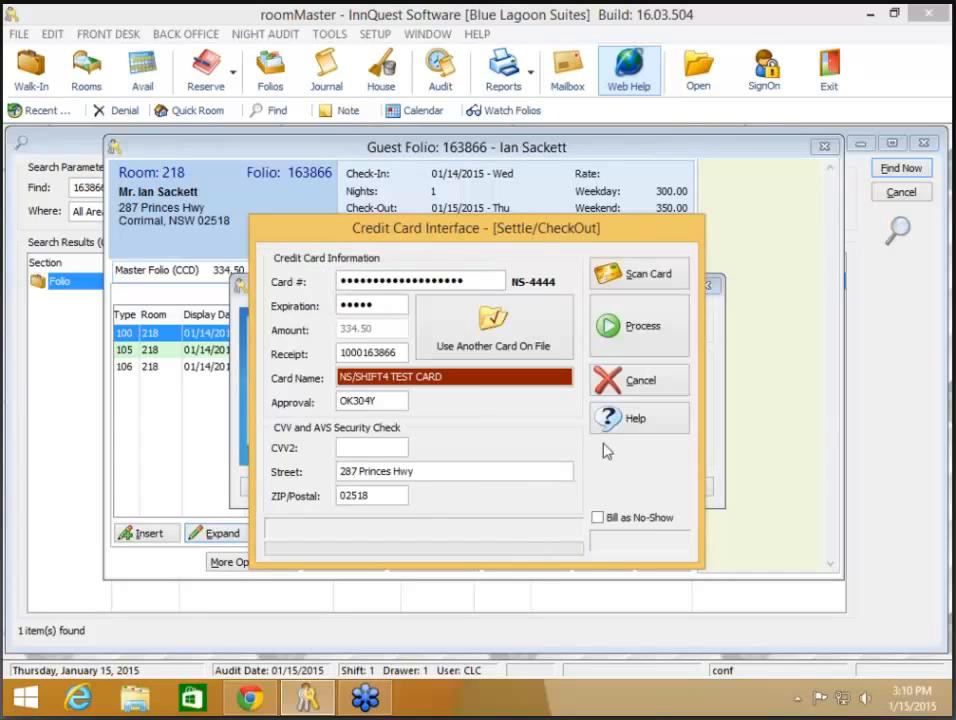
pyautogui.click(659, 334)
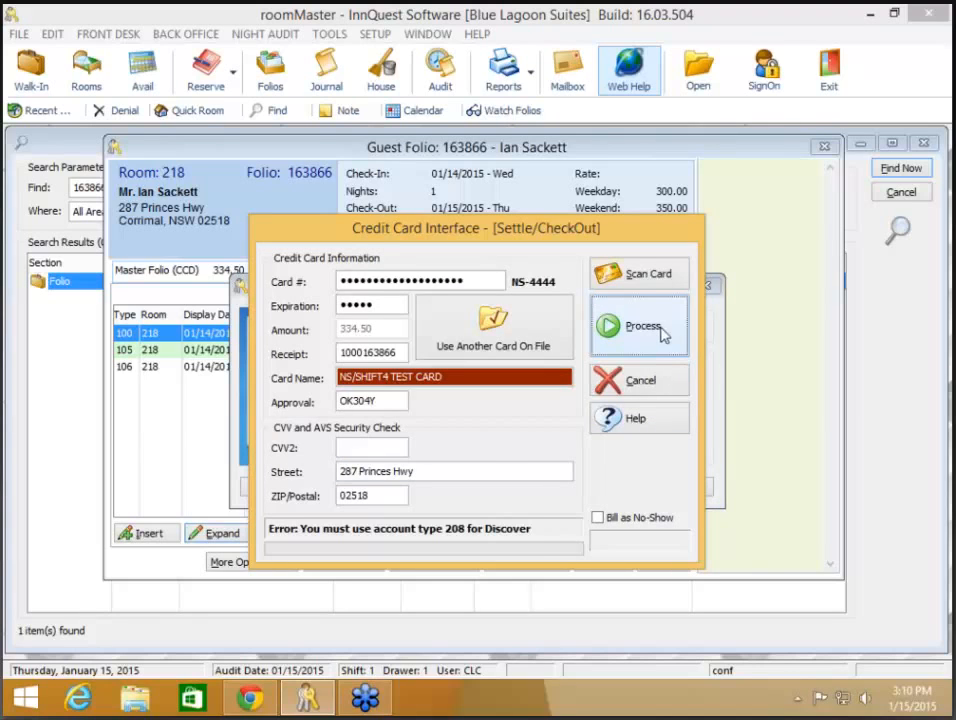
pyautogui.click(657, 382)
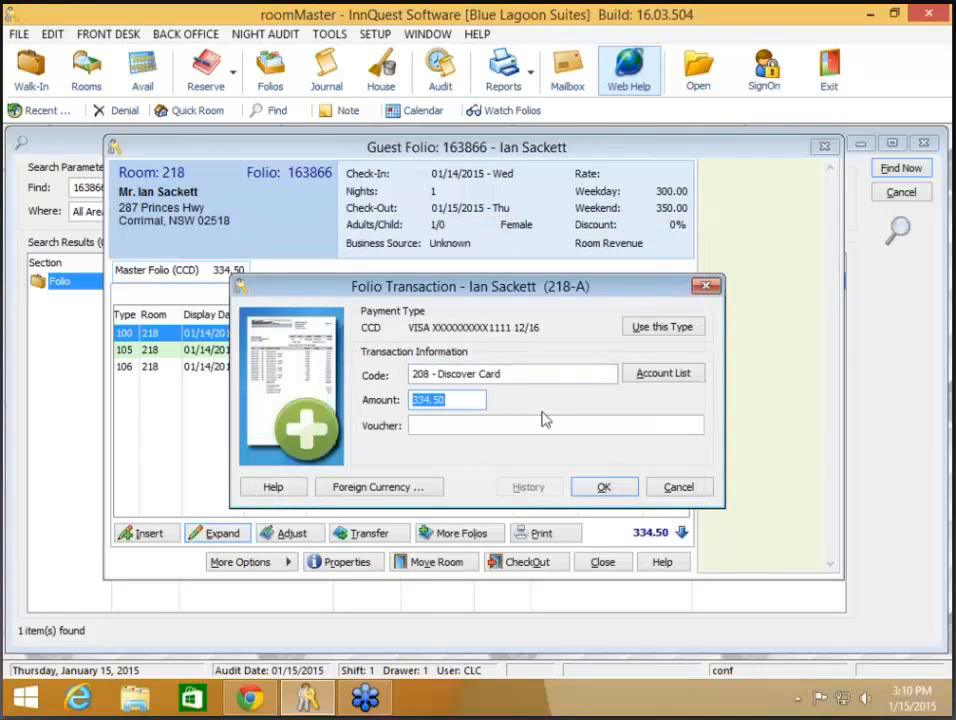
pyautogui.click(606, 490)
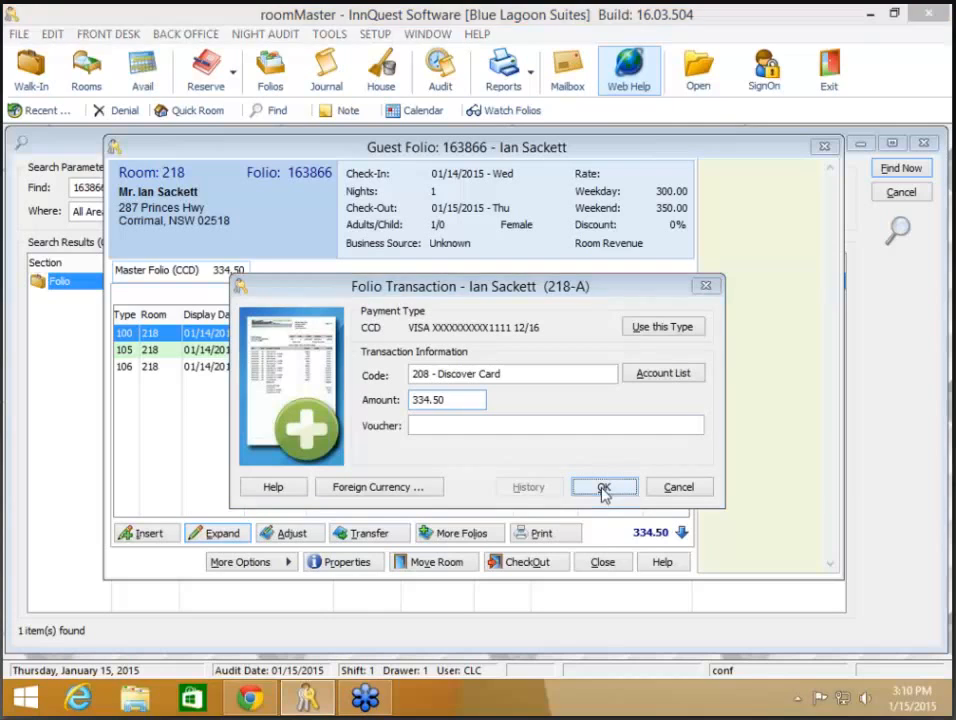
pyautogui.click(531, 545)
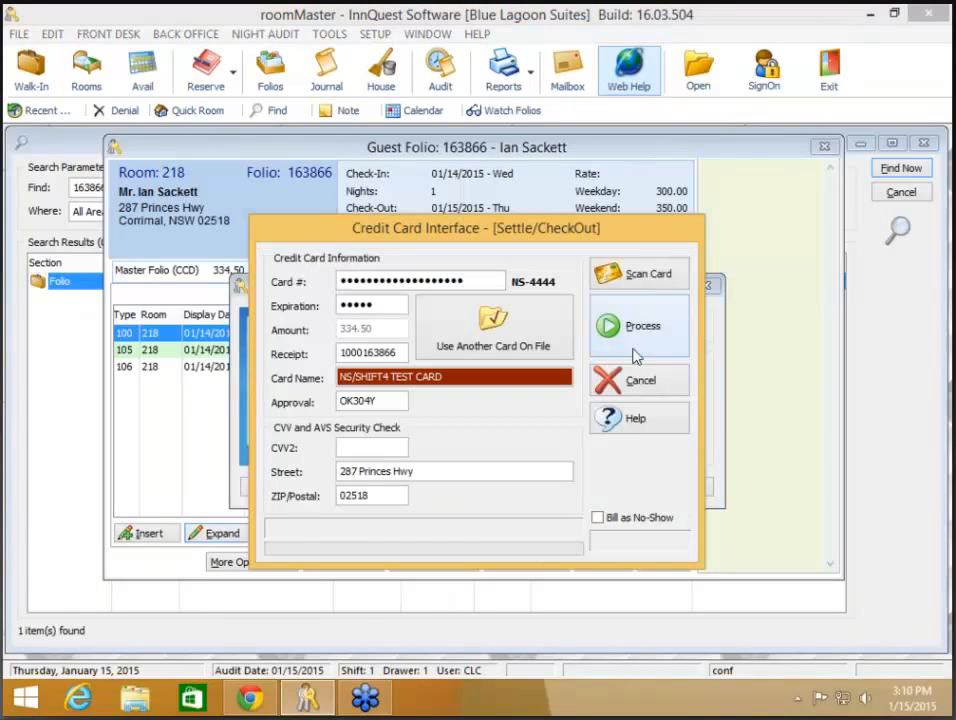
pyautogui.press('Return')
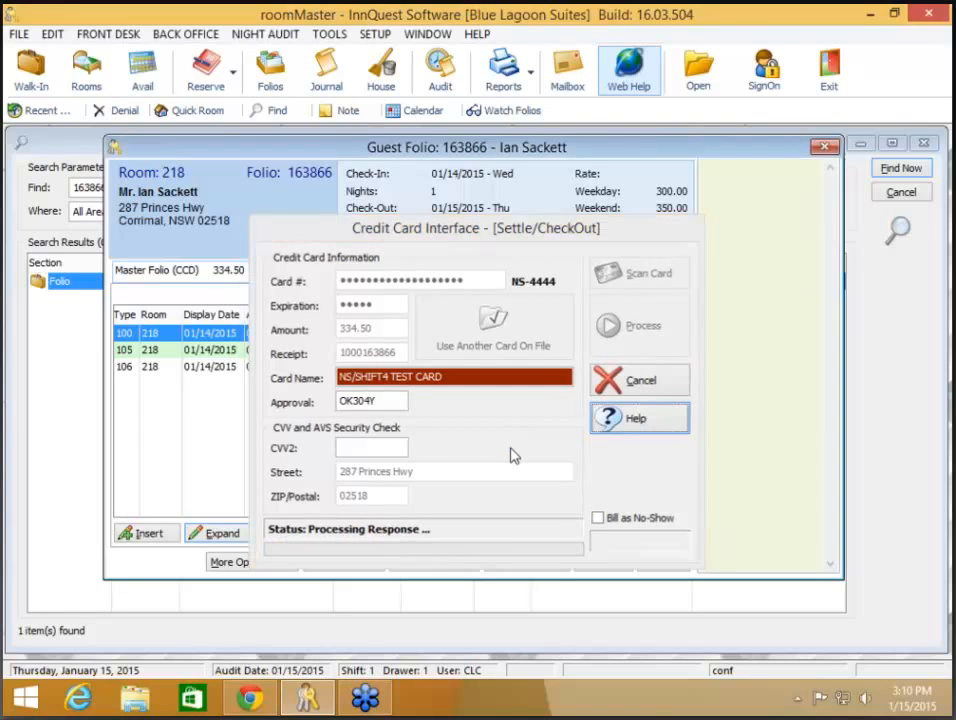
pyautogui.click(250, 562)
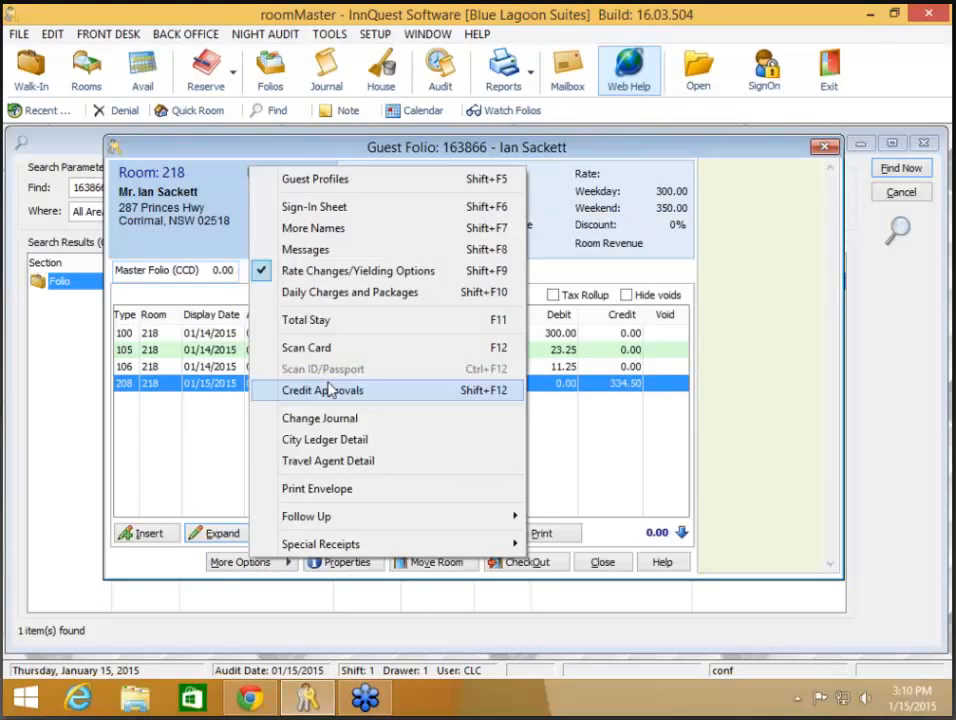
pyautogui.click(324, 391)
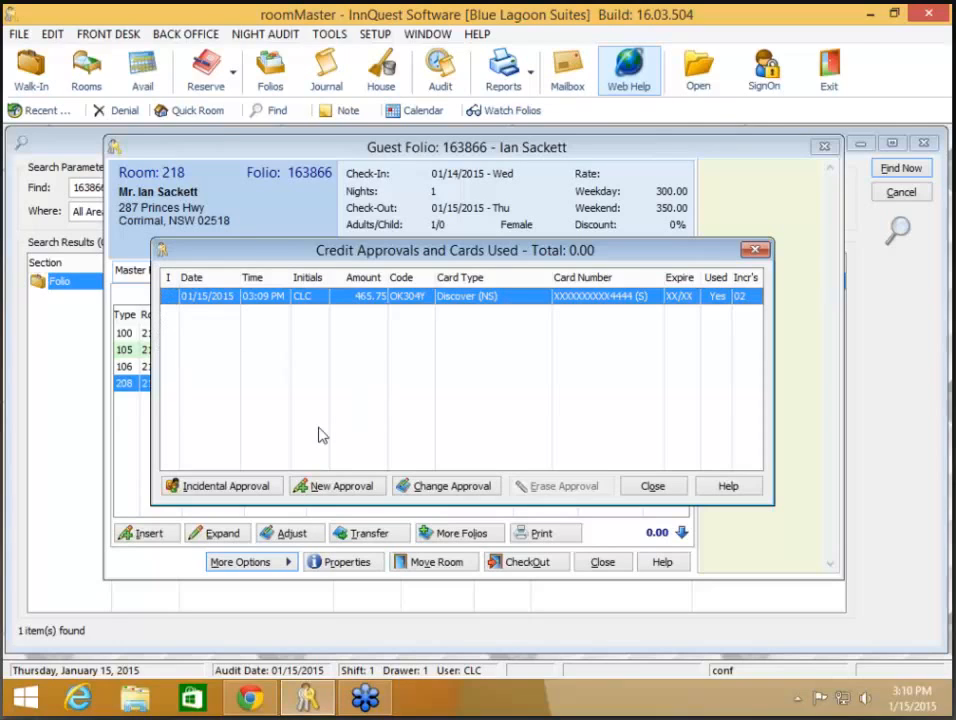
pyautogui.click(243, 487)
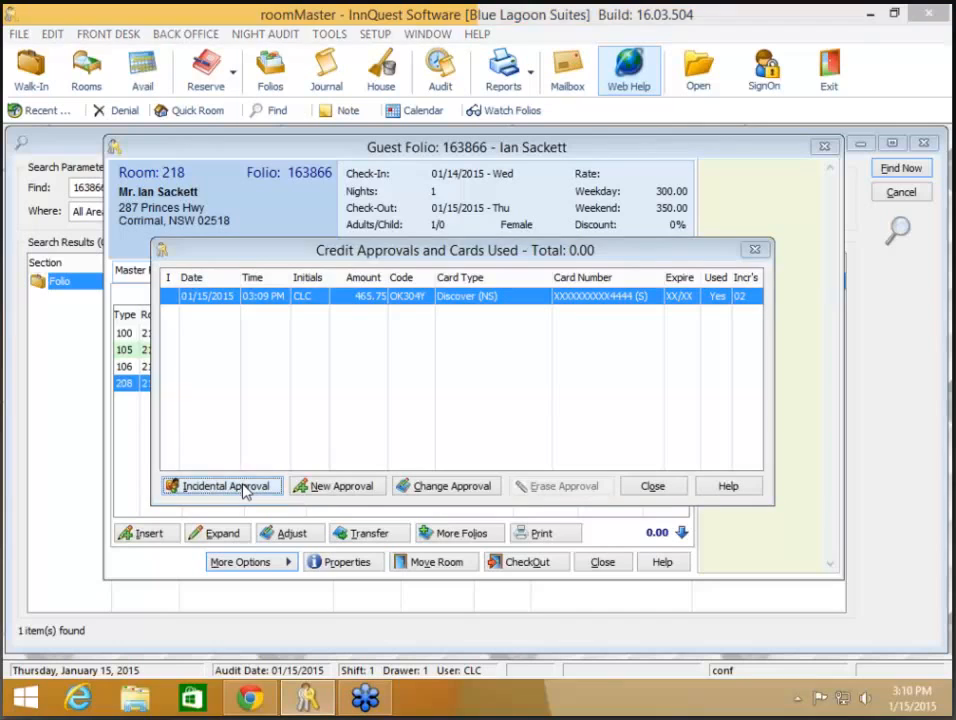
pyautogui.click(637, 384)
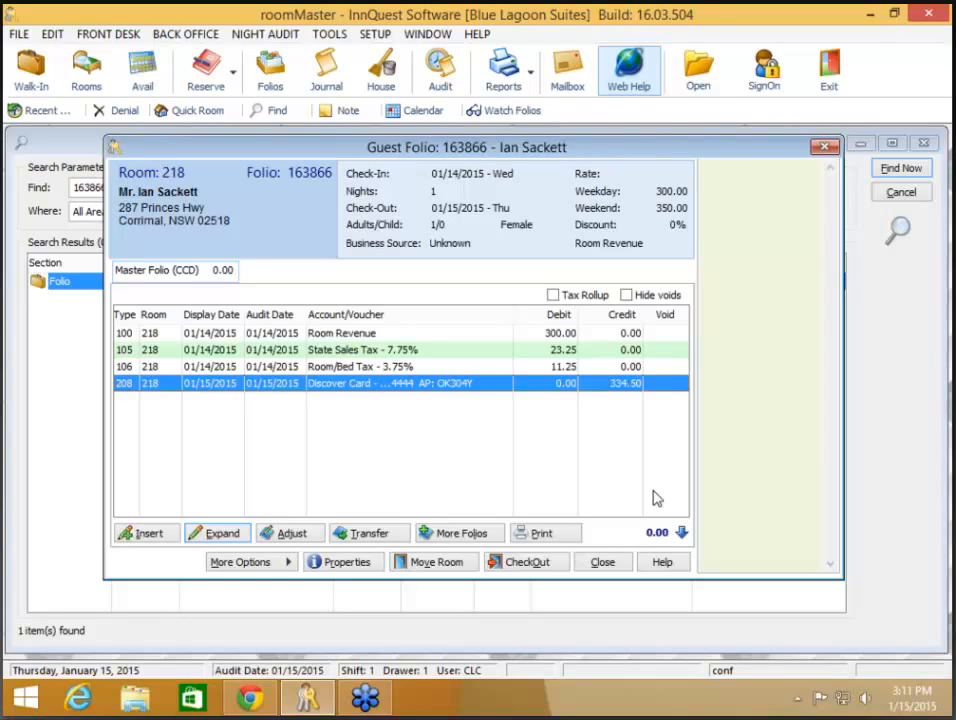
pyautogui.click(606, 563)
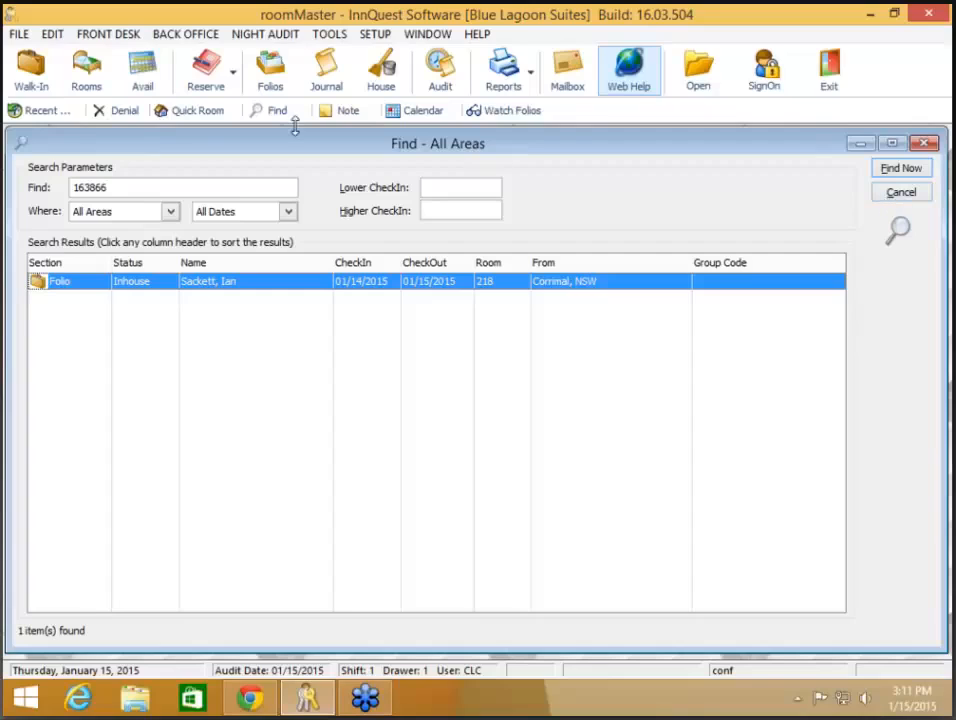
# - Search Find - All Areas for folio 163869, correcting the mistyped 169869
pyautogui.moveTo(132, 188); pyautogui.dragTo(12, 188)
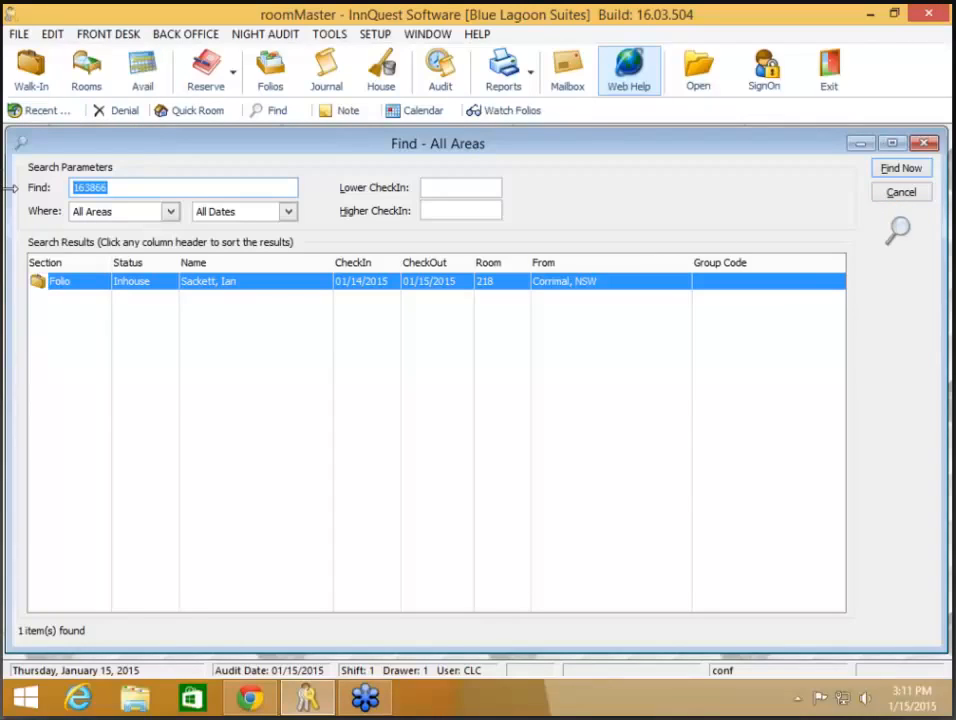
pyautogui.write('169869')
pyautogui.press('Return')
pyautogui.write('1')
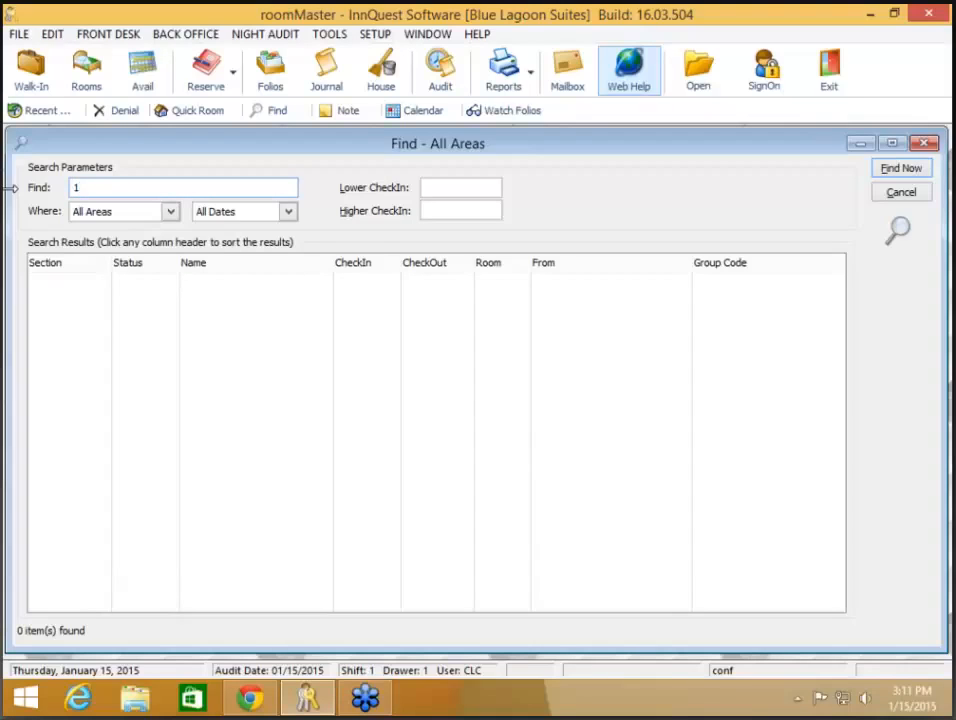
pyautogui.write('63869')
pyautogui.press('Return')
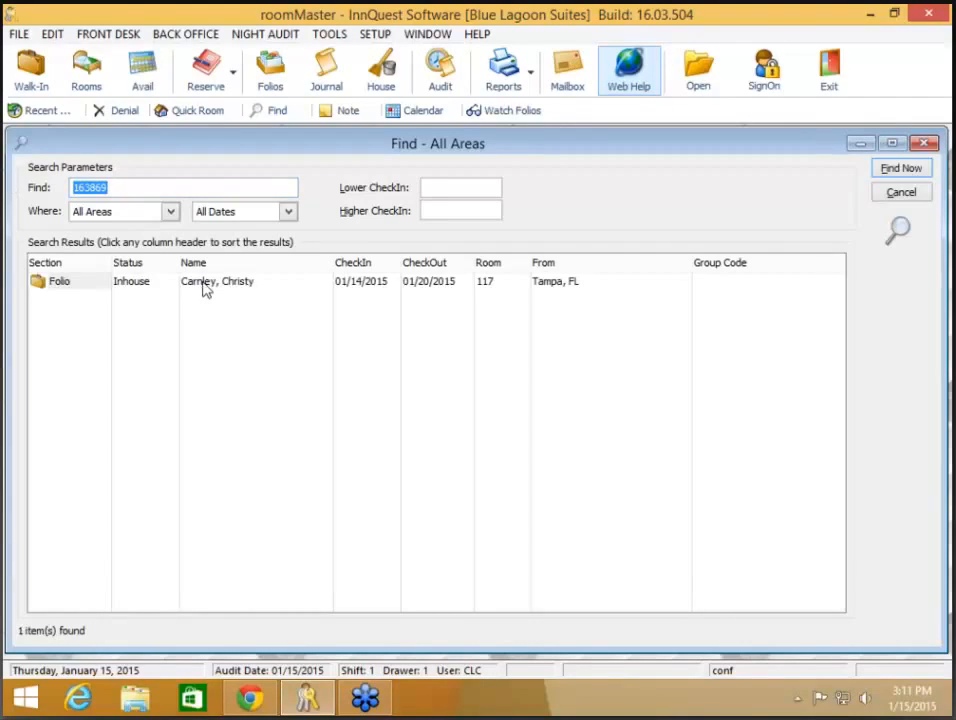
# - Open the room 117 guest's folio from the results, then close it and the search window
pyautogui.click(205, 288)
pyautogui.doubleClick(205, 288)
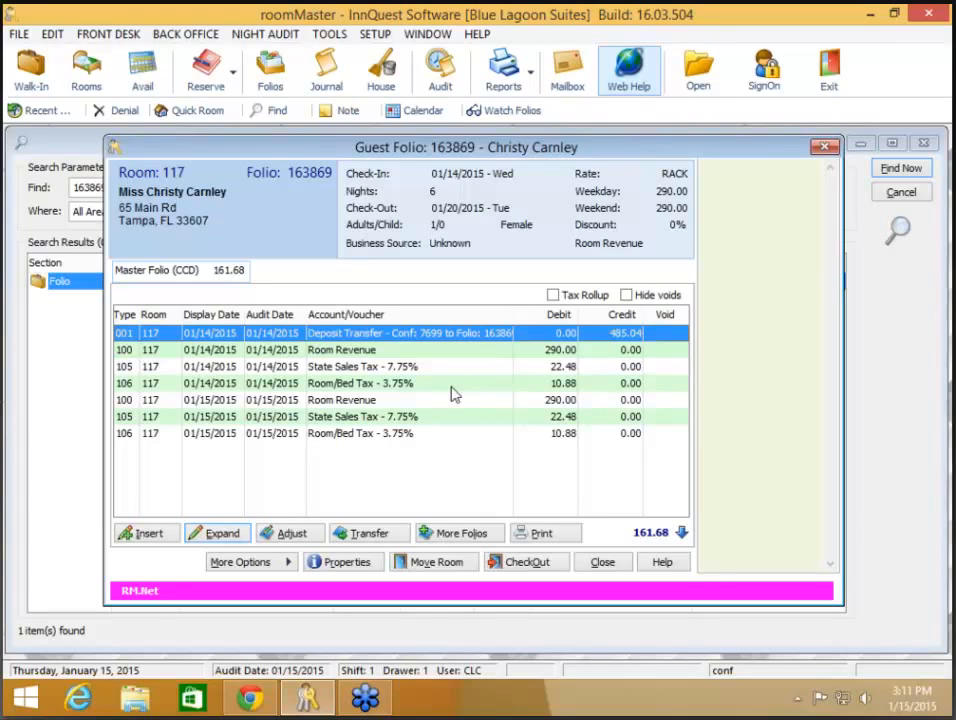
pyautogui.click(603, 562)
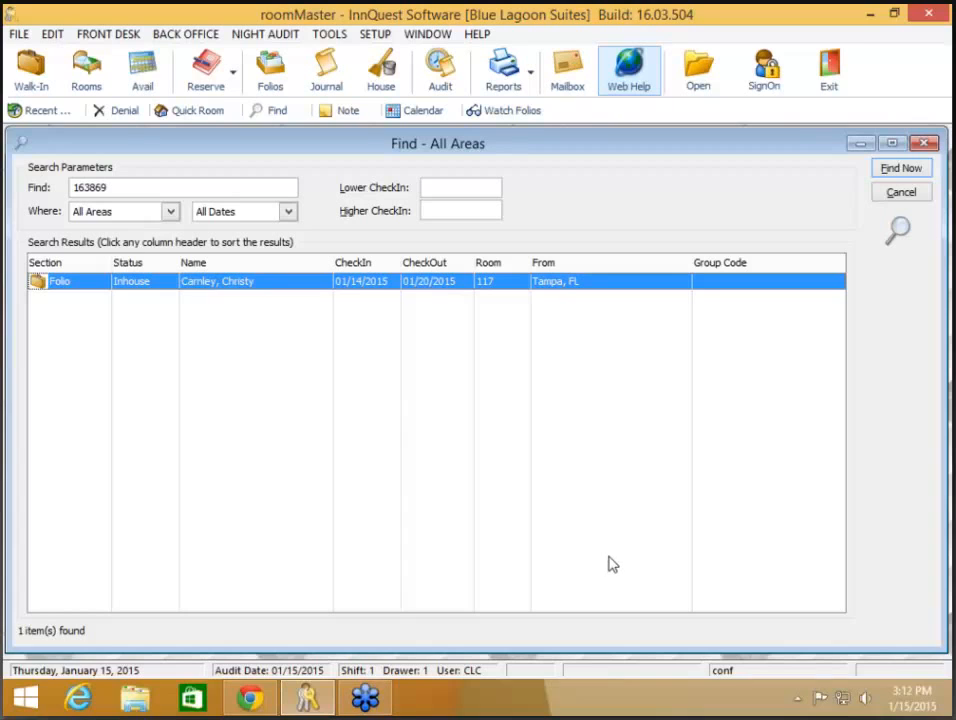
pyautogui.click(898, 196)
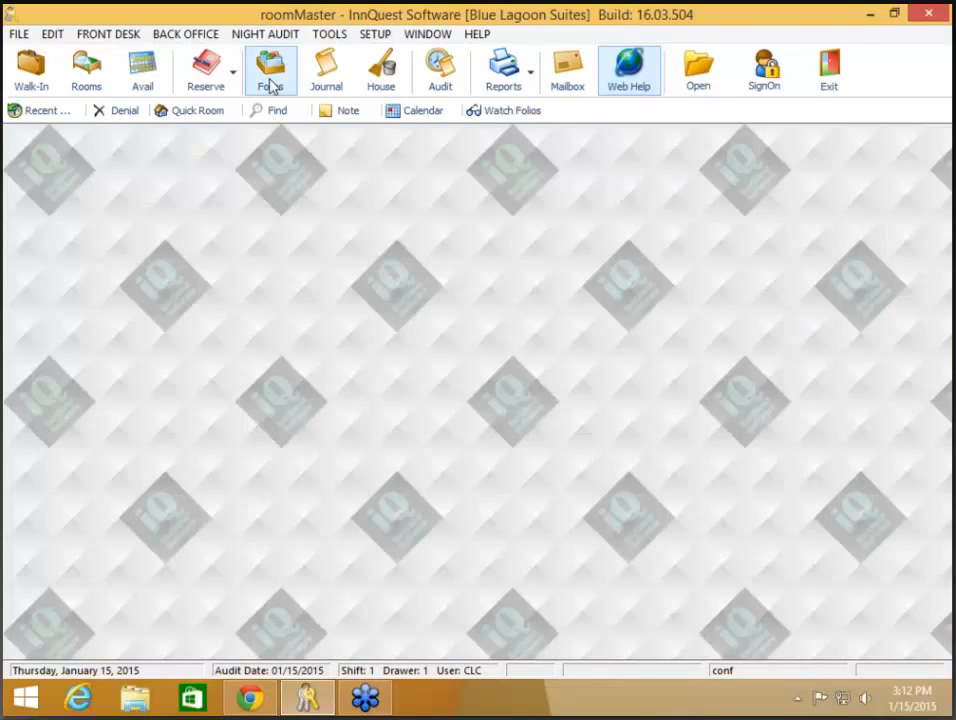
# - Open room 117's folio from Current Folios and Guests and show its Change Journal
pyautogui.click(271, 80)
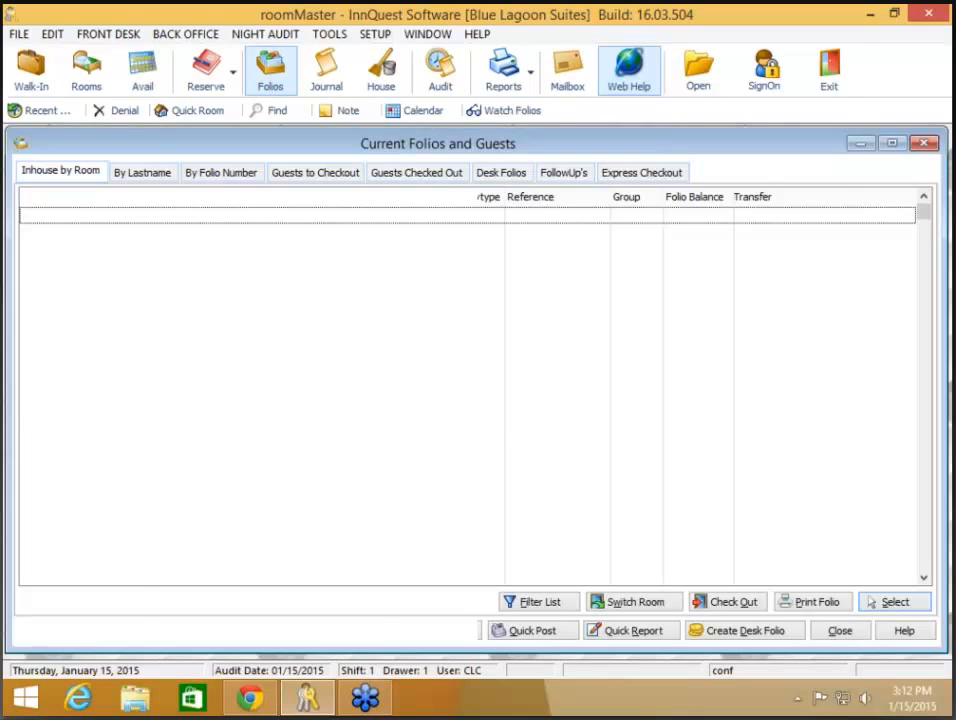
pyautogui.doubleClick(280, 232)
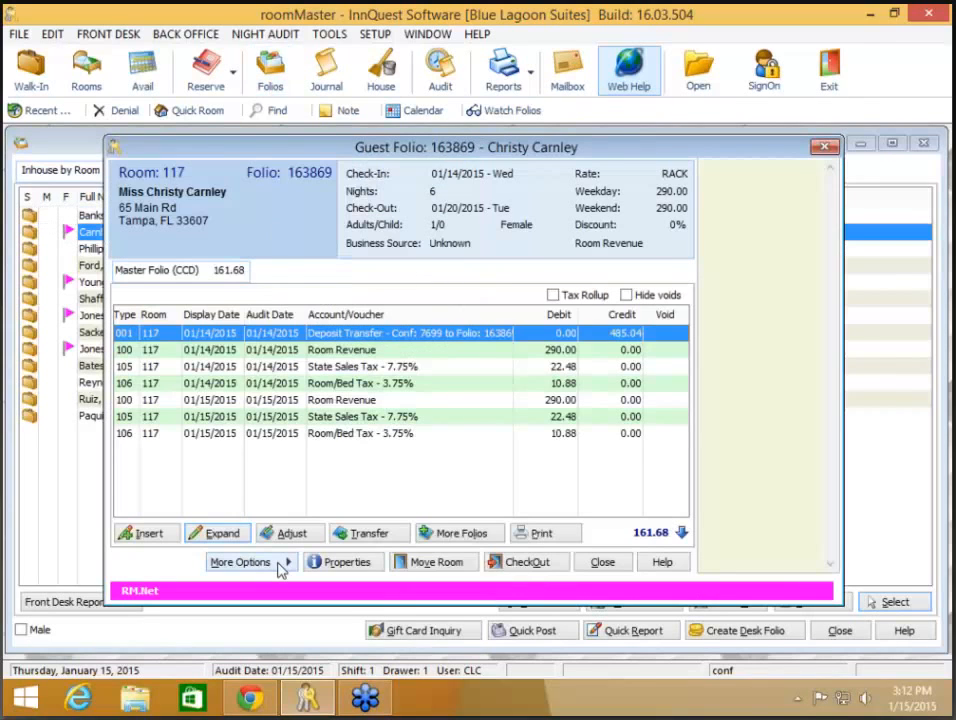
pyautogui.click(281, 566)
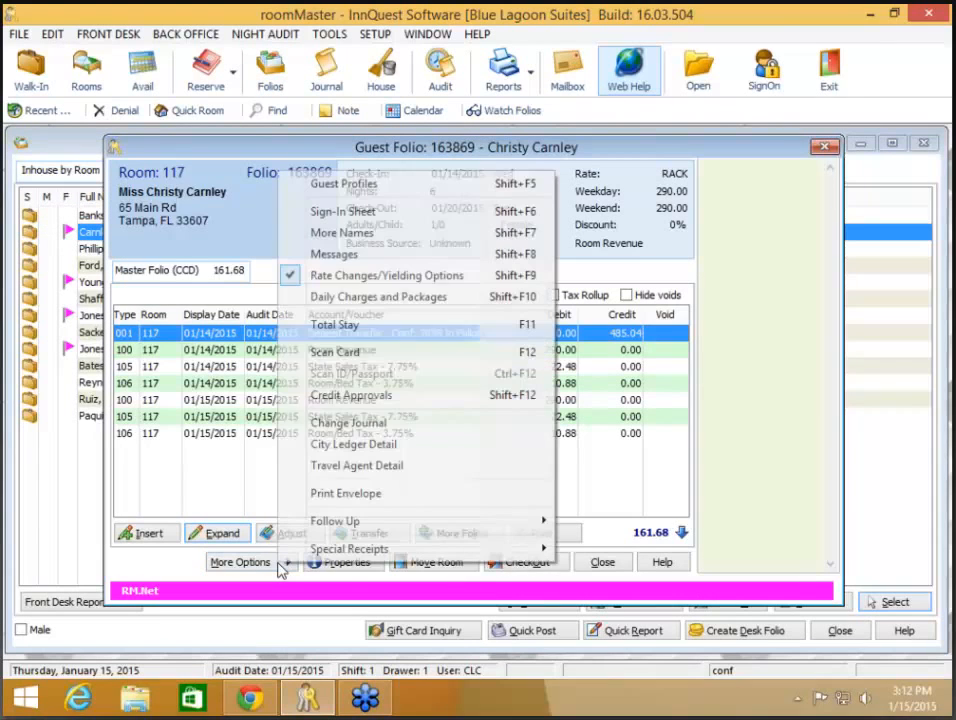
pyautogui.click(347, 424)
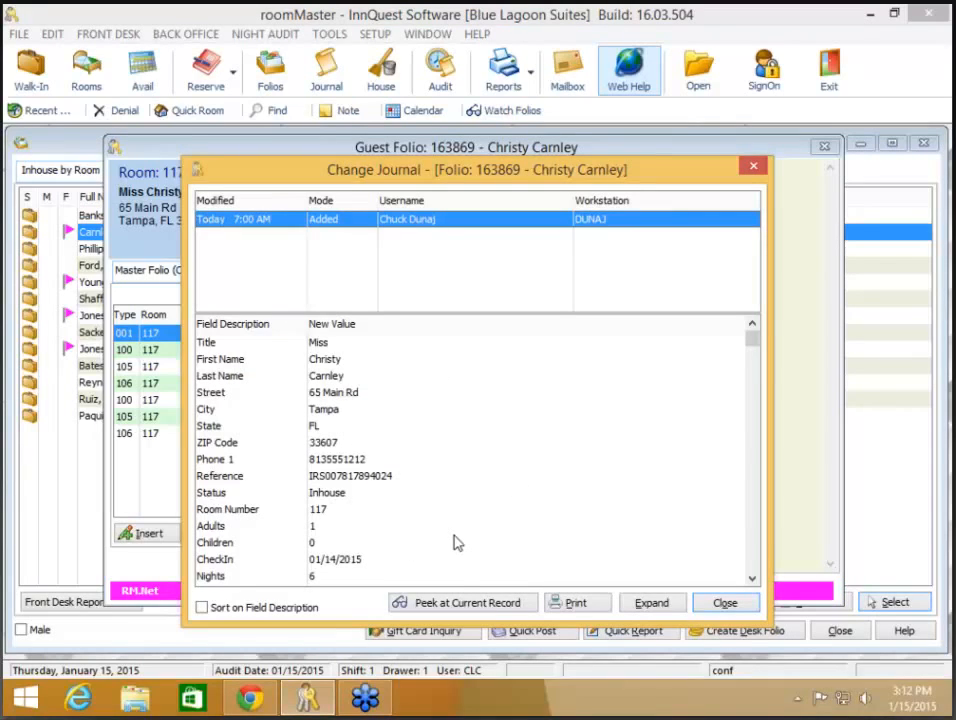
# - Review the current guest record, close the journal and guest list, and open Reservations
pyautogui.click(447, 604)
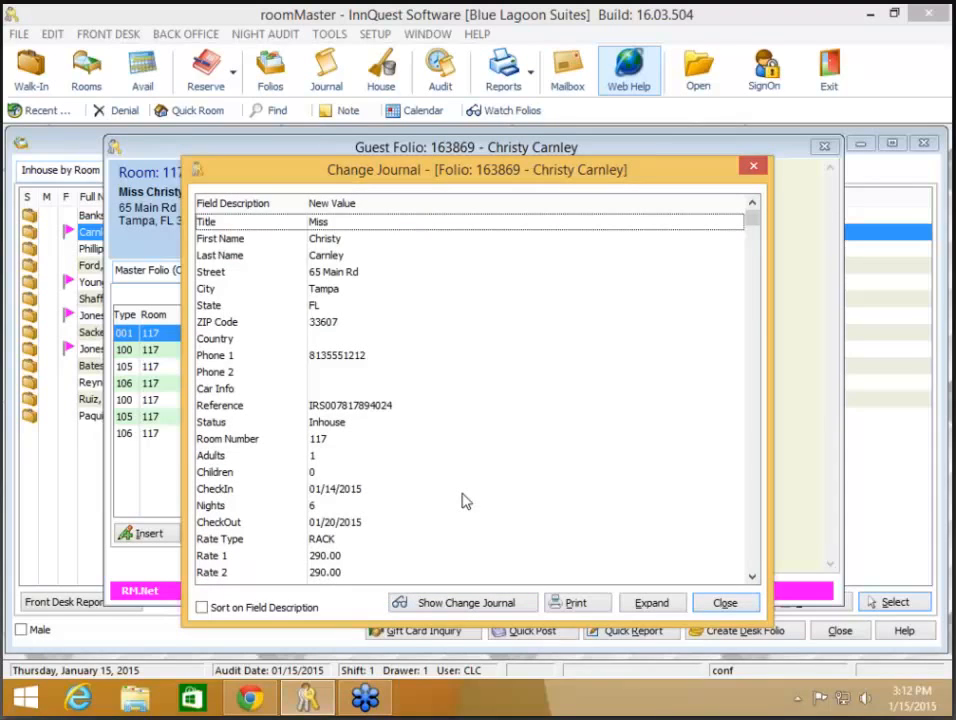
pyautogui.scroll(-8, 448, 446)
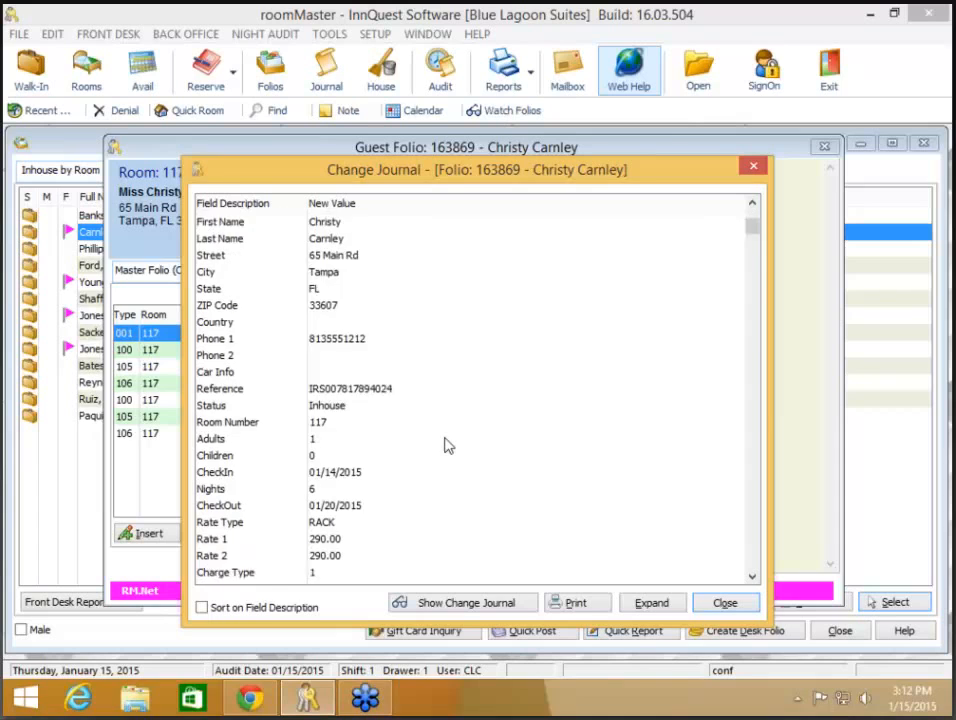
pyautogui.scroll(8, 448, 446)
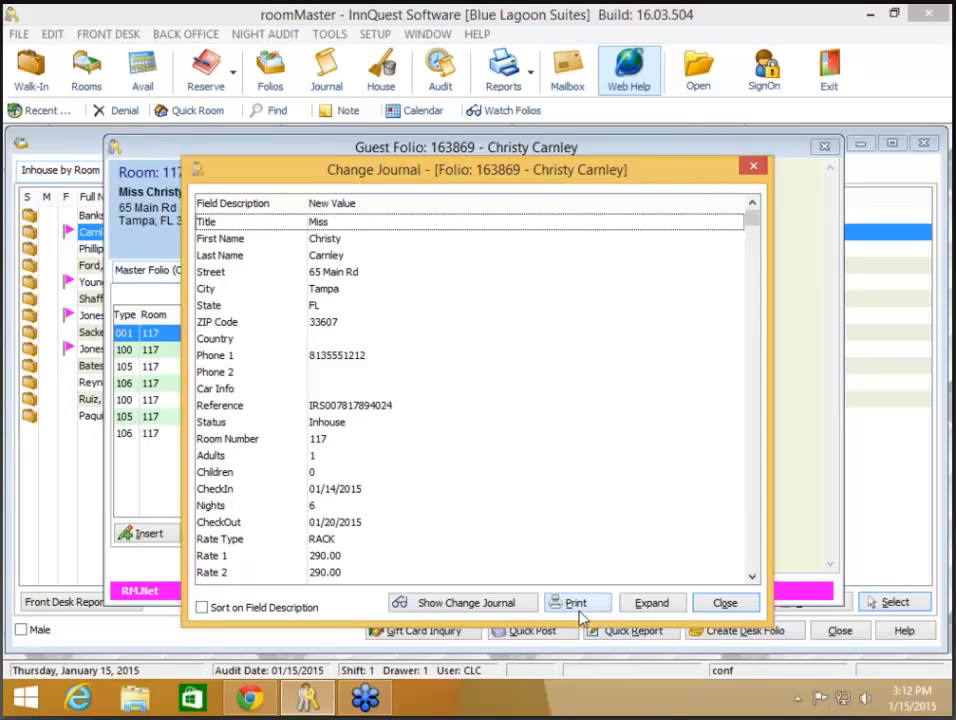
pyautogui.click(726, 604)
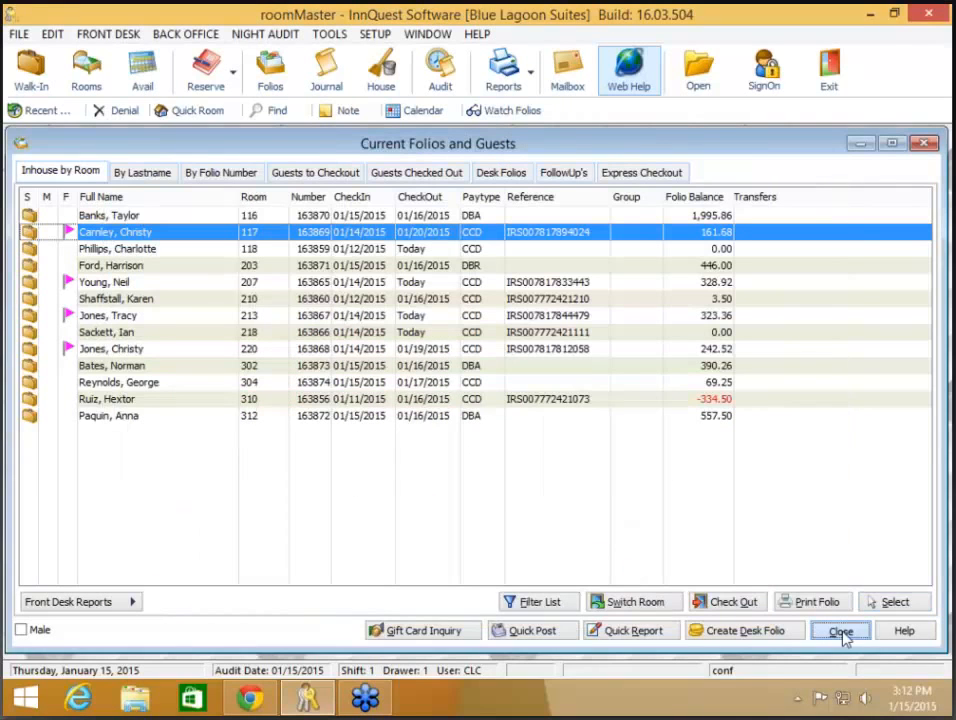
pyautogui.click(841, 632)
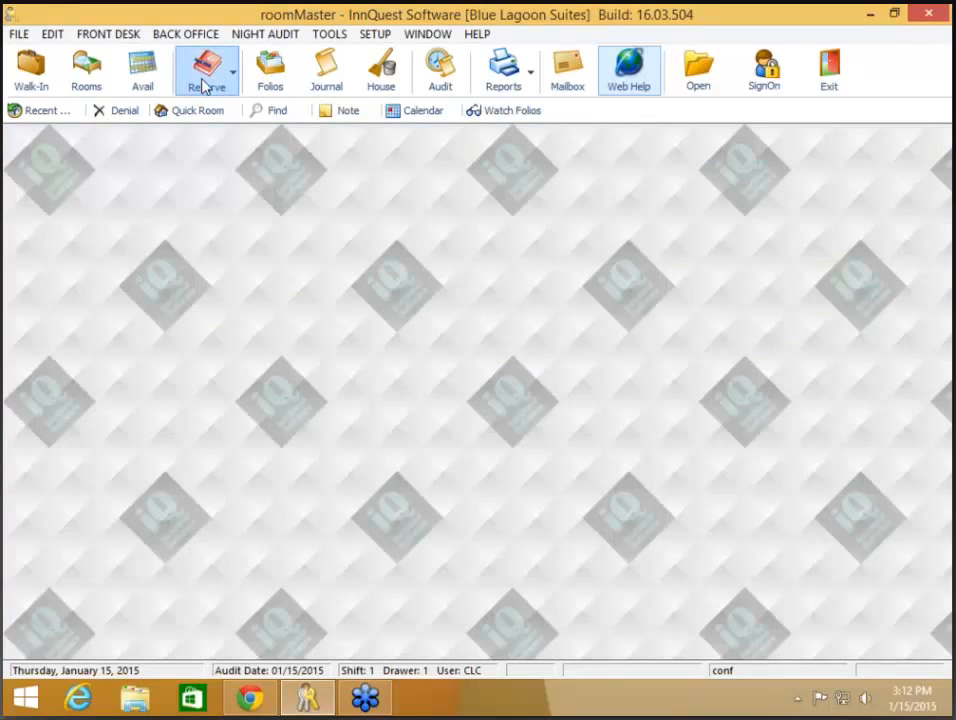
pyautogui.click(206, 80)
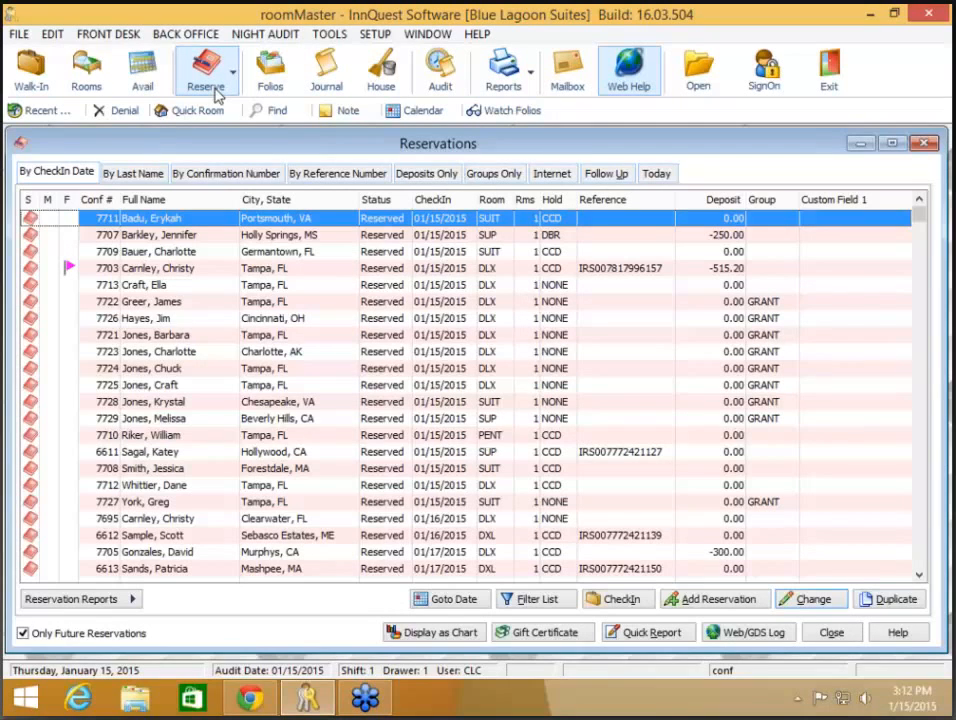
# - Open flagged reservation 7703's Change Journal and inspect one of today's edits
pyautogui.doubleClick(278, 273)
pyautogui.click(238, 576)
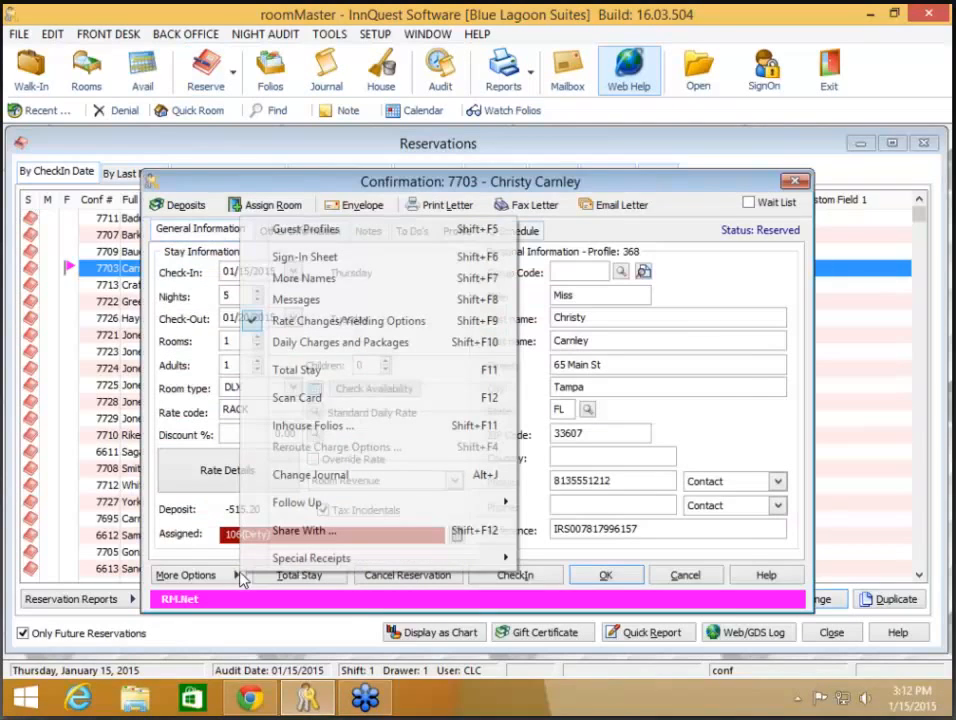
pyautogui.click(310, 475)
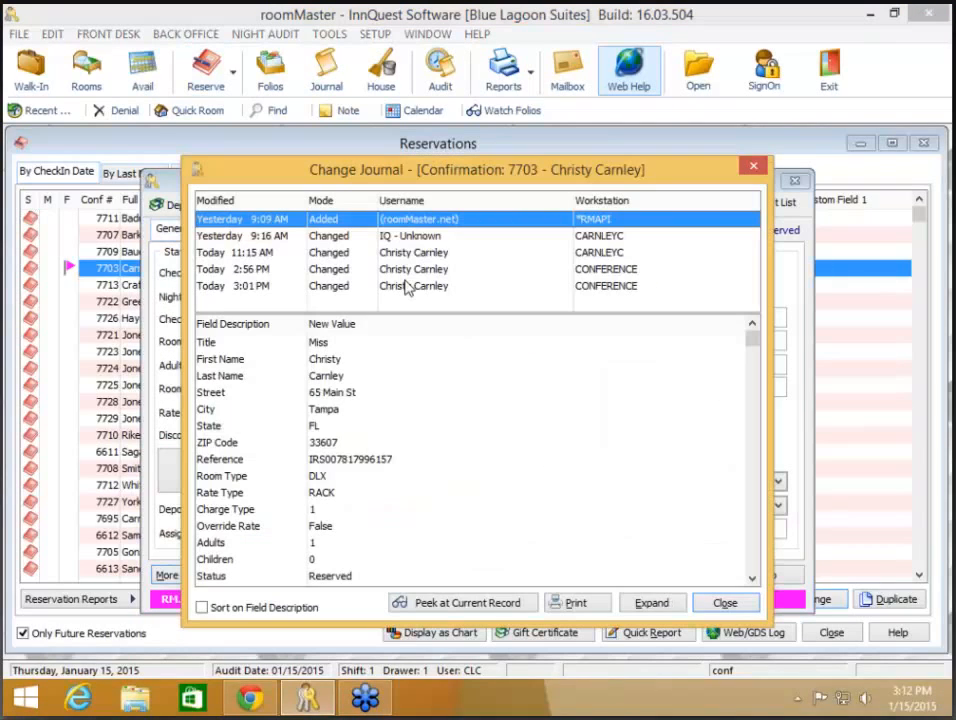
pyautogui.click(409, 286)
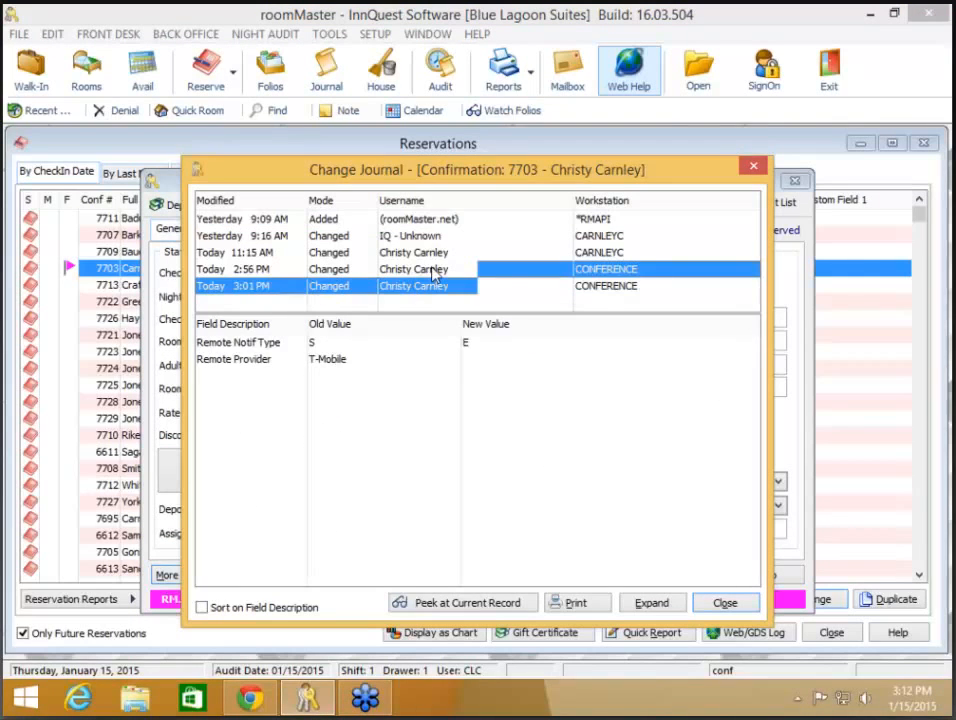
# - Peek at the reservation's current record, then close the journal, reservation and Reservations list
pyautogui.click(485, 607)
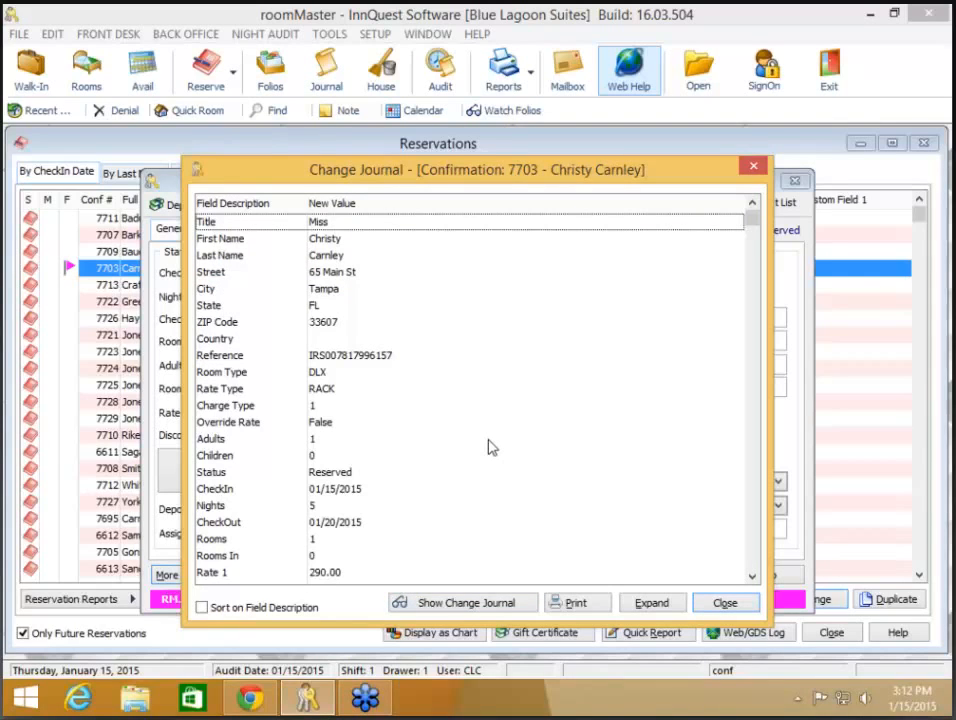
pyautogui.scroll(-5, 480, 307)
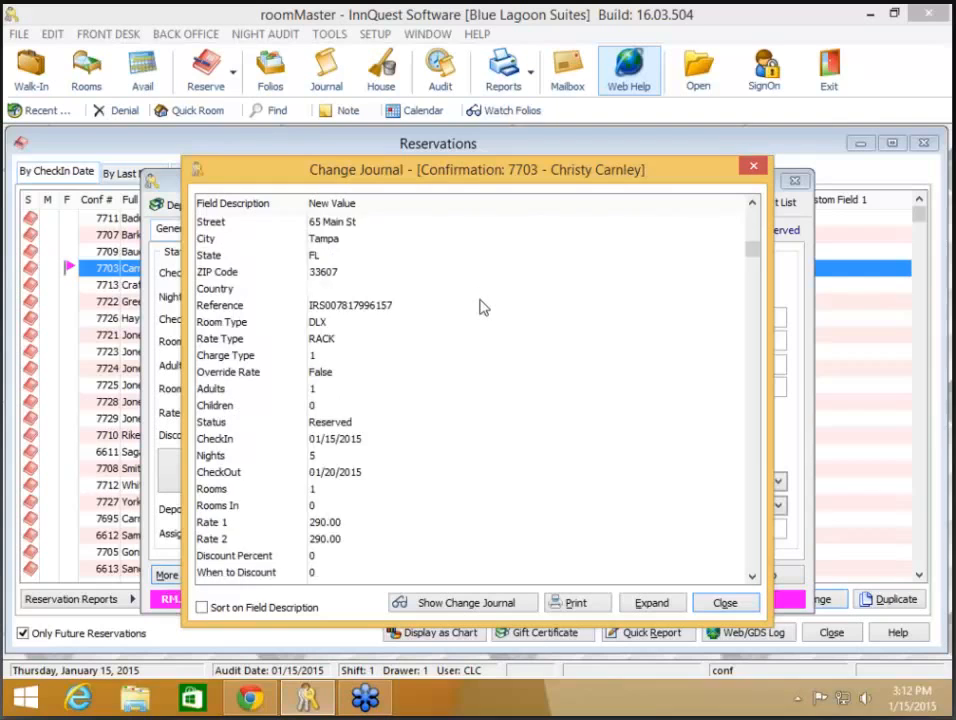
pyautogui.scroll(-8, 480, 307)
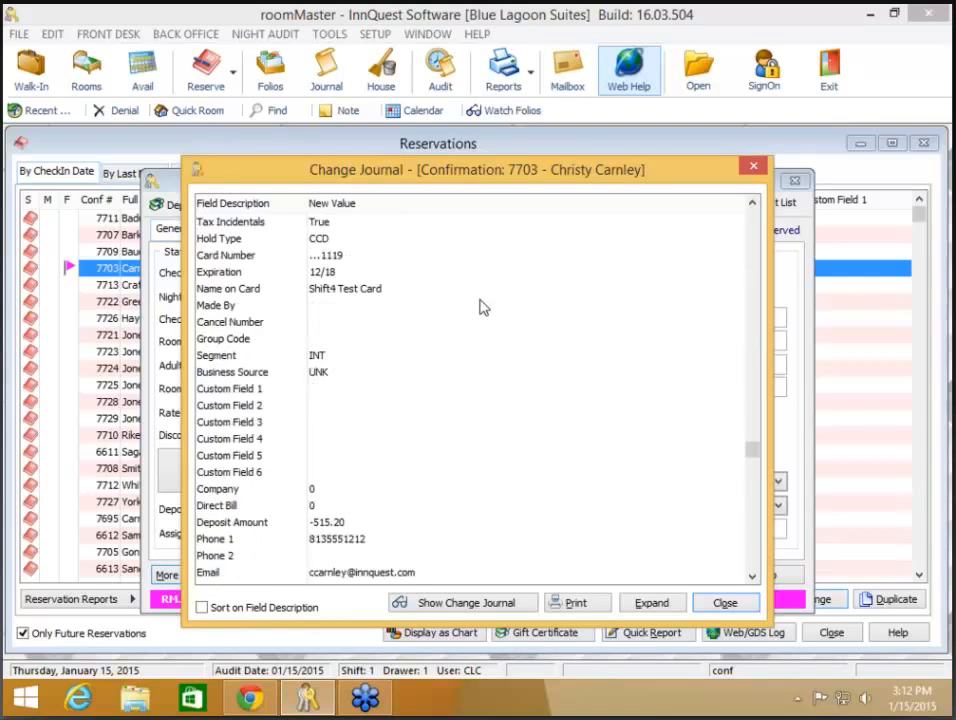
pyautogui.scroll(12, 480, 305)
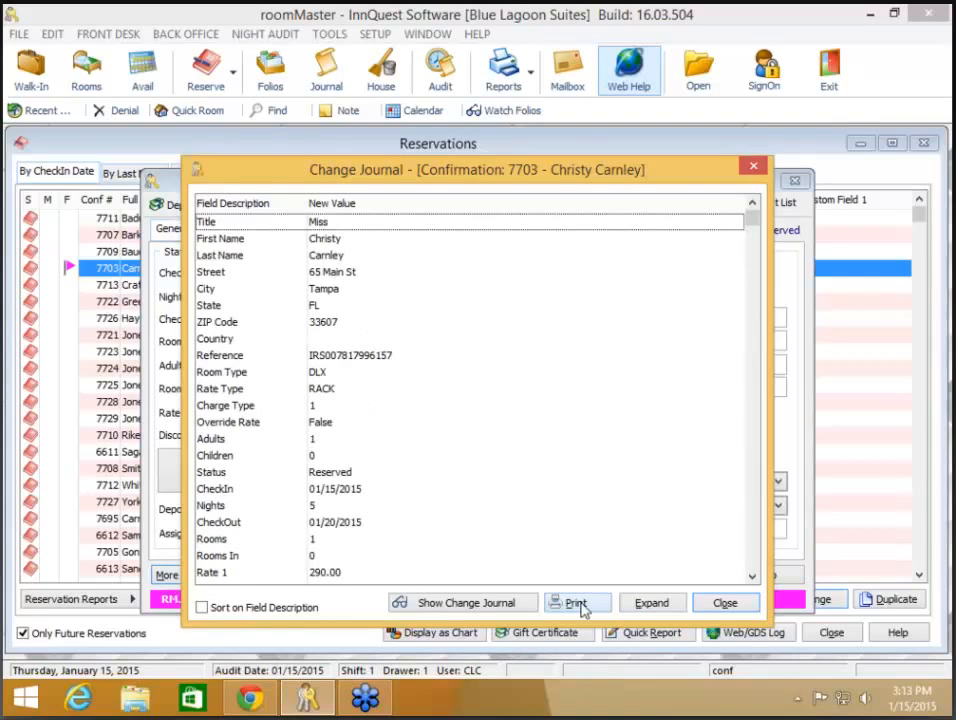
pyautogui.click(726, 607)
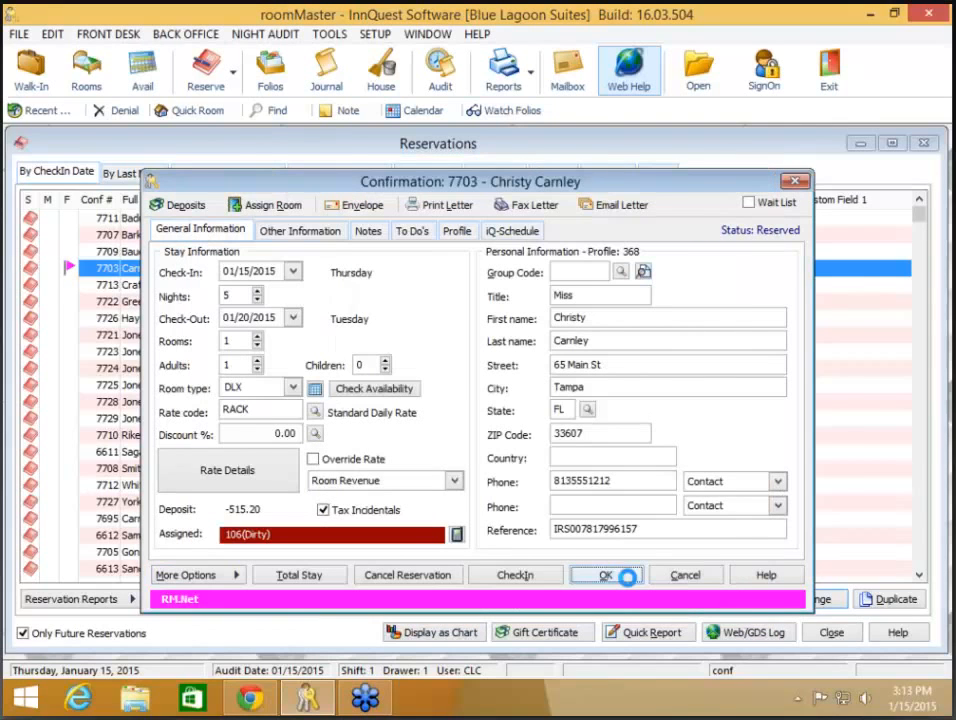
pyautogui.click(626, 577)
pyautogui.click(831, 633)
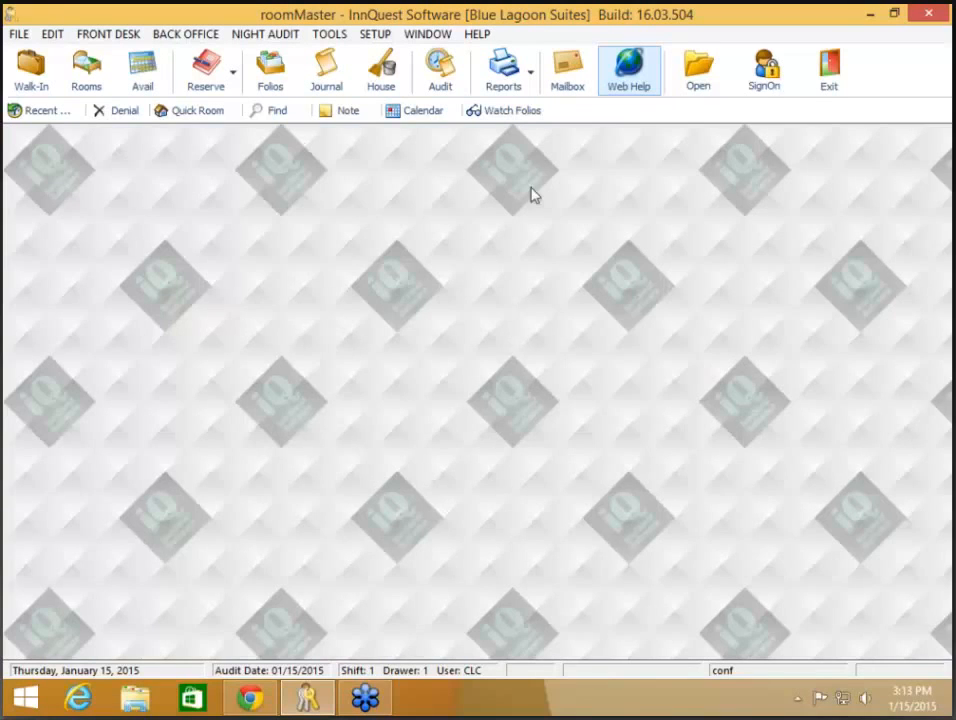
pyautogui.click(334, 78)
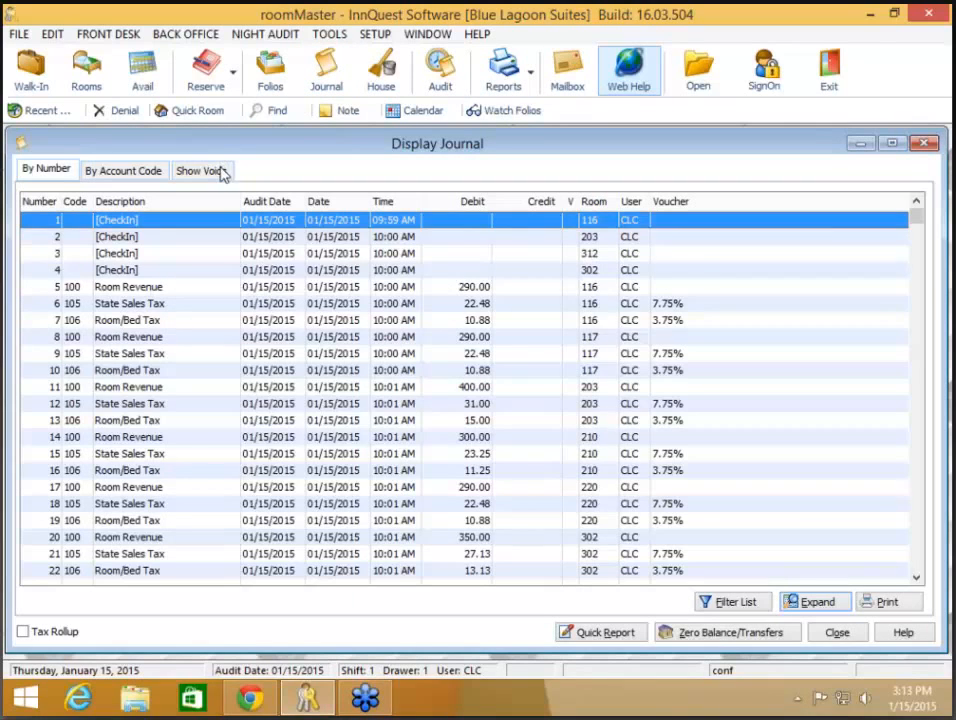
pyautogui.click(218, 167)
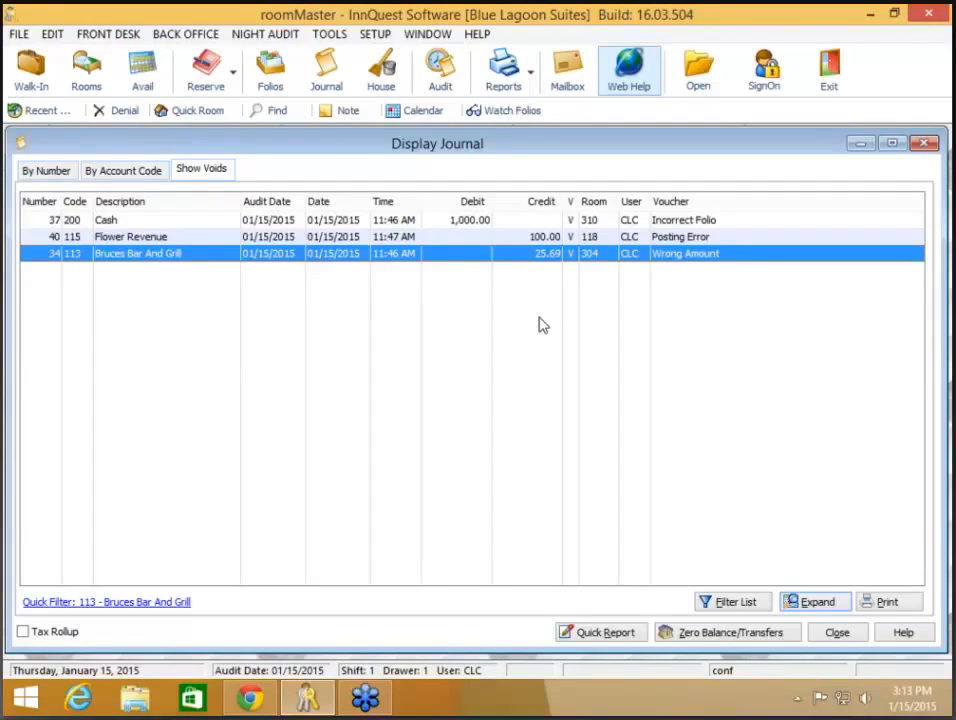
pyautogui.click(456, 224)
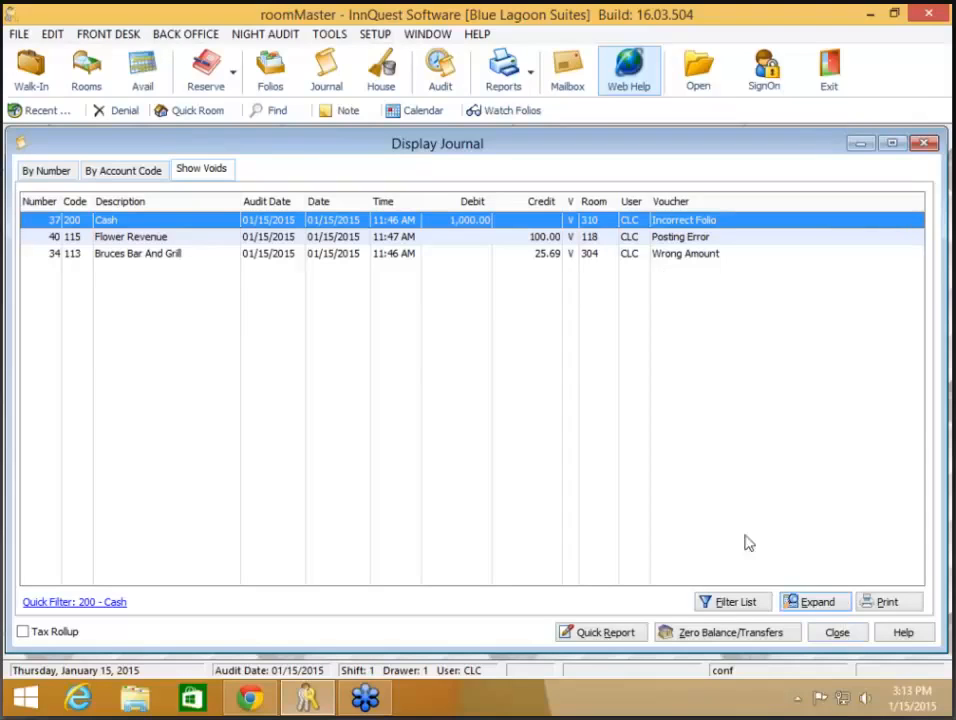
pyautogui.doubleClick(475, 224)
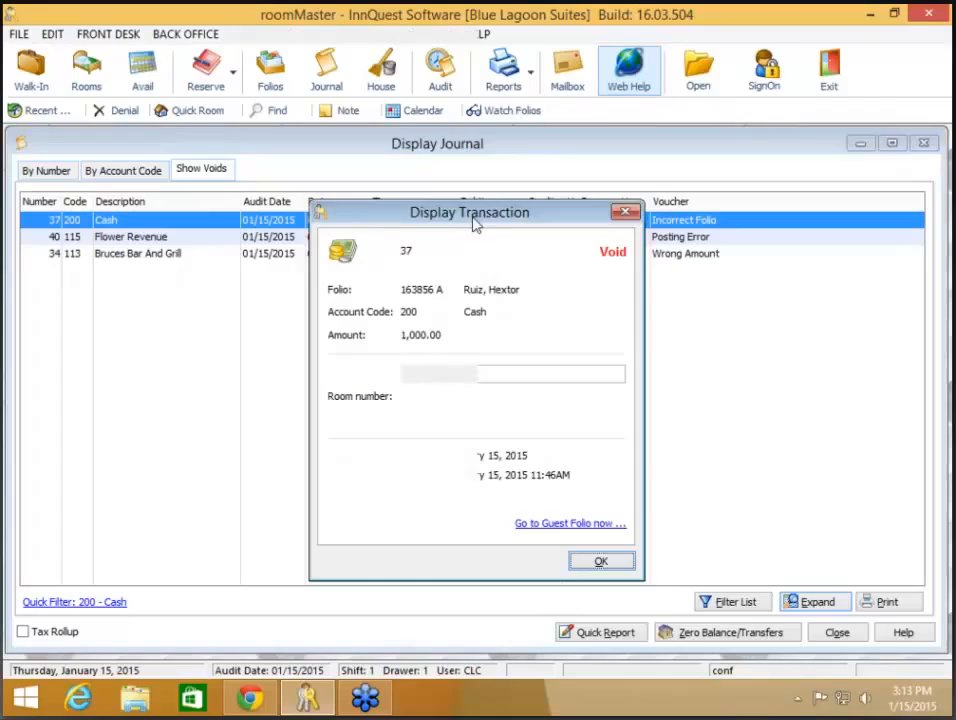
pyautogui.click(606, 565)
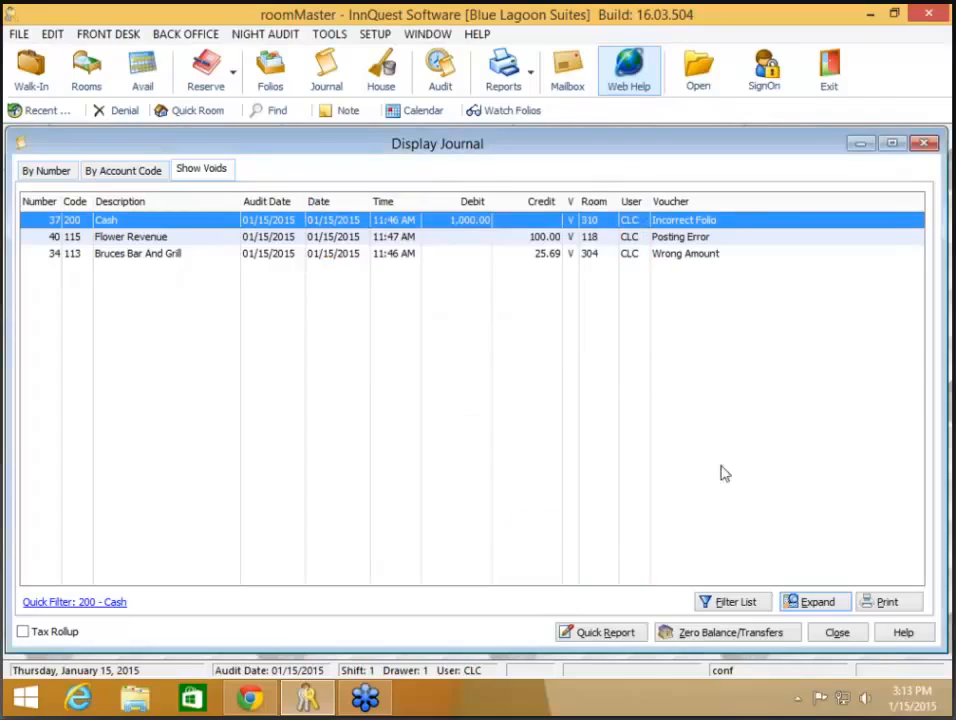
pyautogui.click(838, 634)
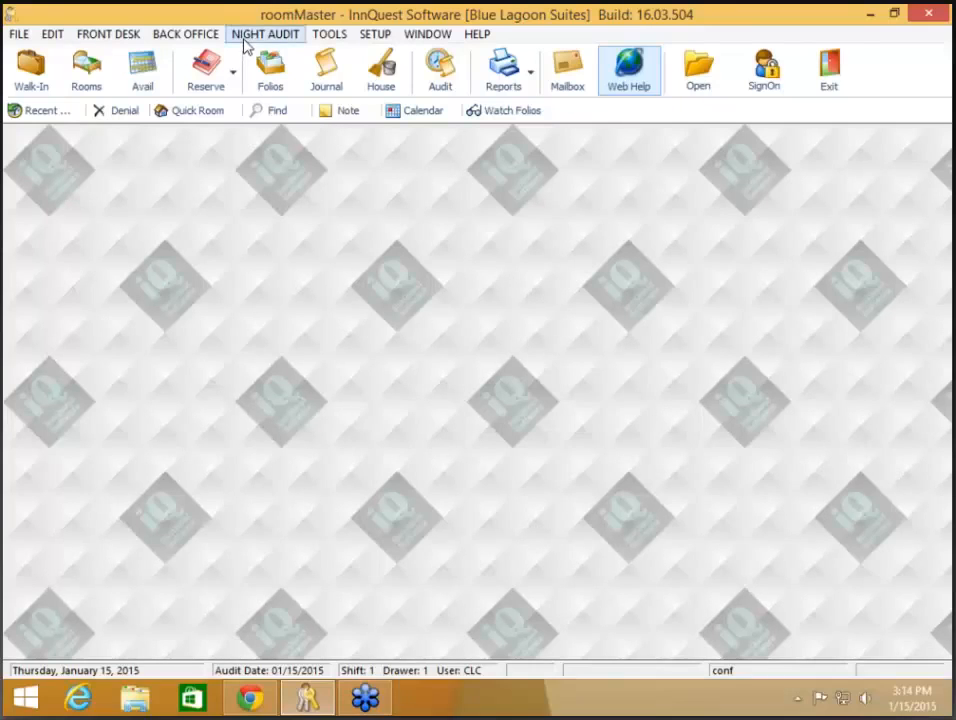
# - Open Dayend Close Reprint for 01/10/2015 and select all eight reports
pyautogui.click(244, 45)
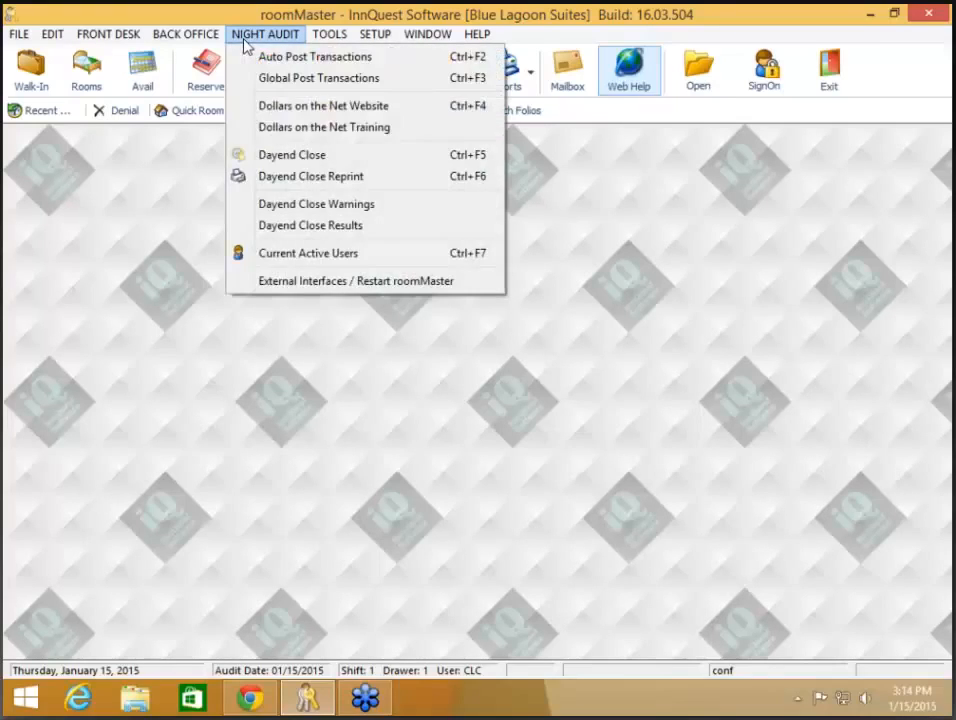
pyautogui.click(296, 177)
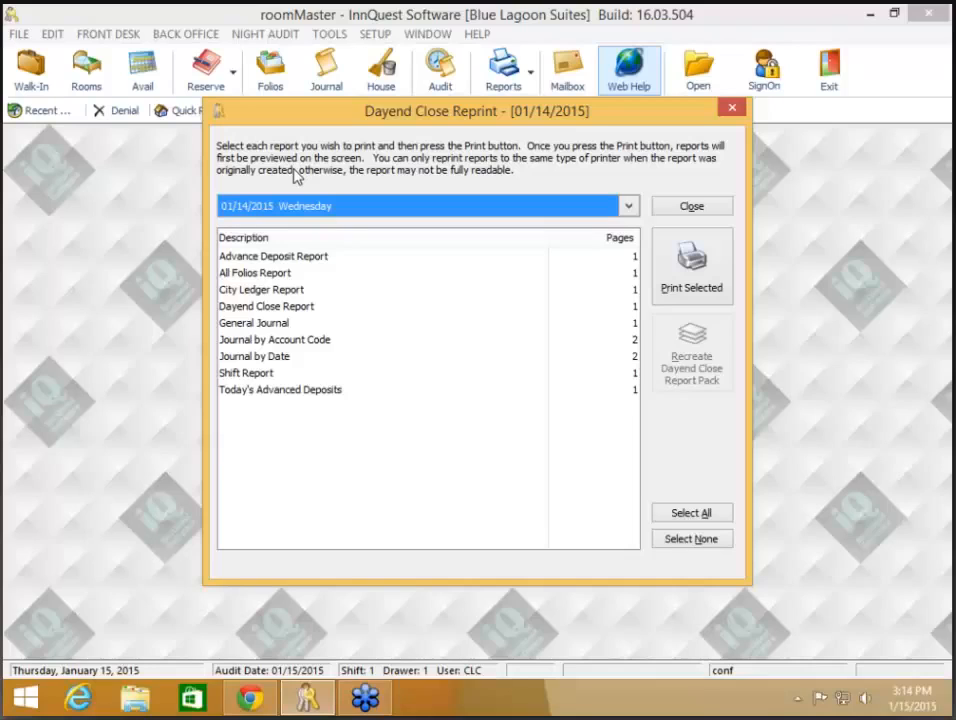
pyautogui.click(629, 207)
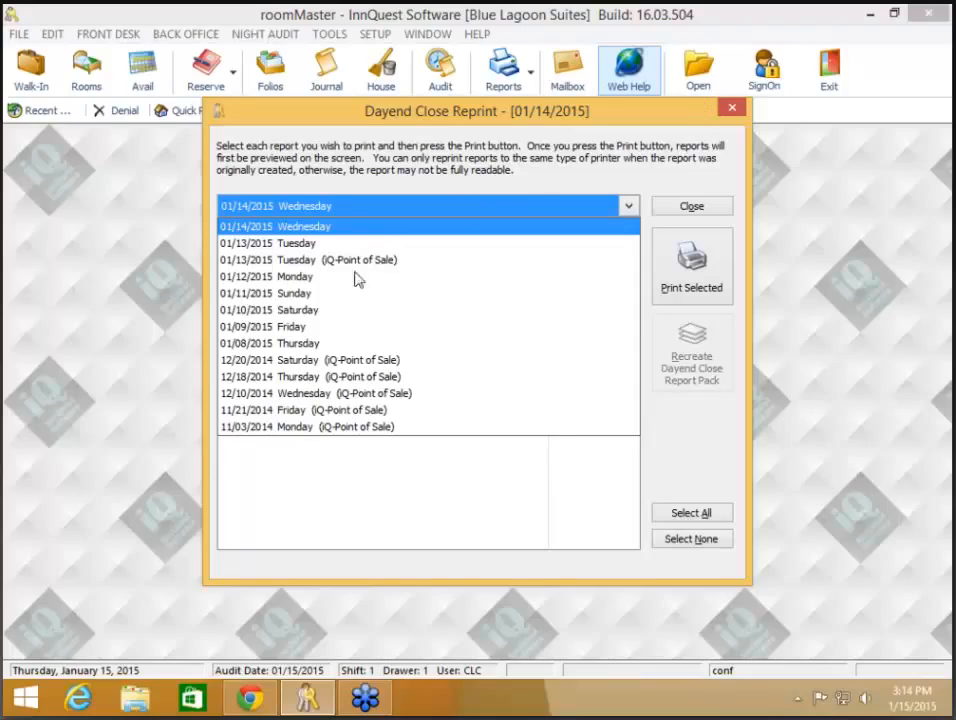
pyautogui.click(290, 311)
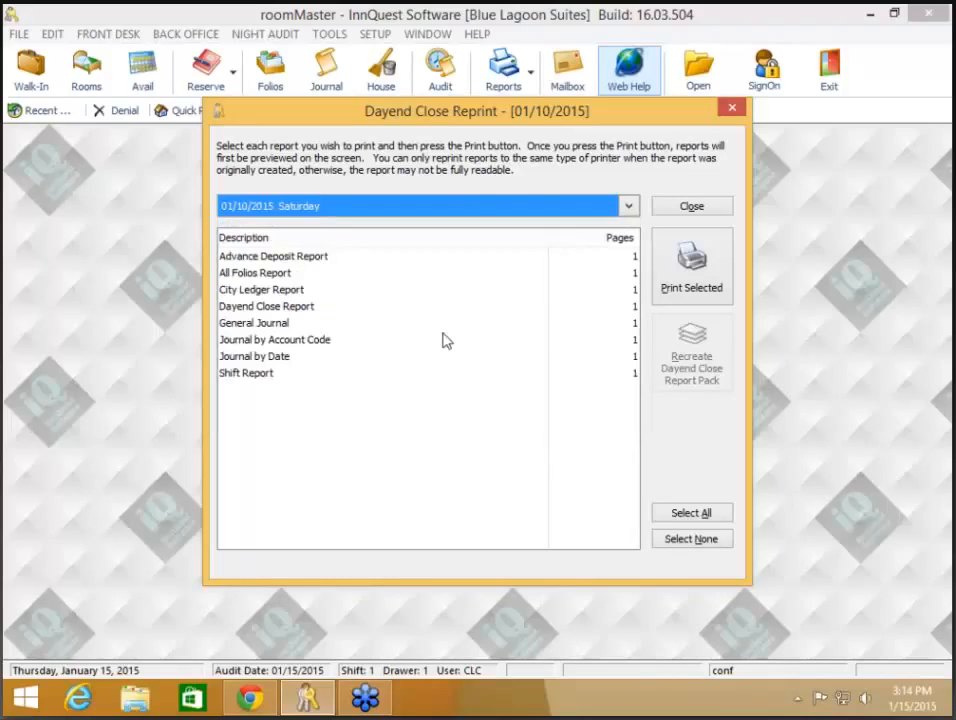
pyautogui.click(706, 514)
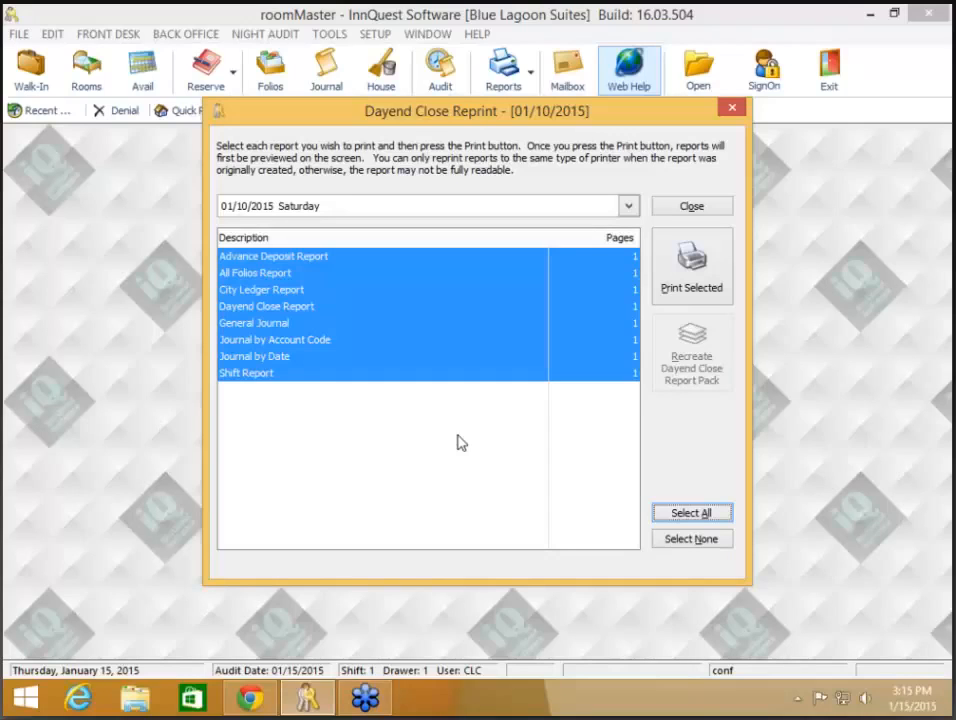
pyautogui.click(629, 210)
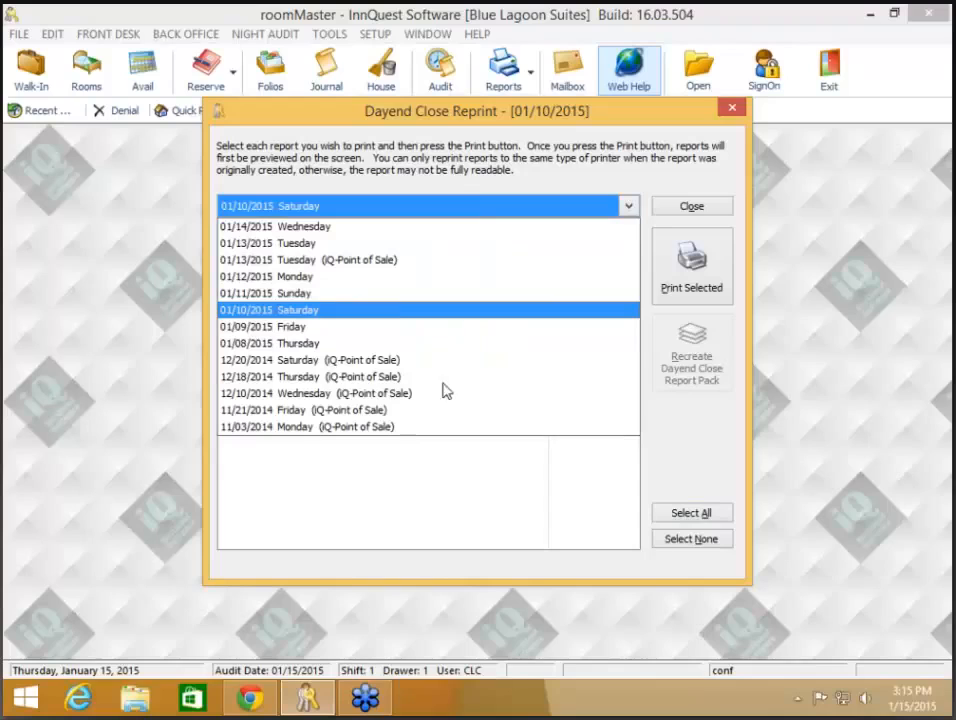
pyautogui.click(417, 481)
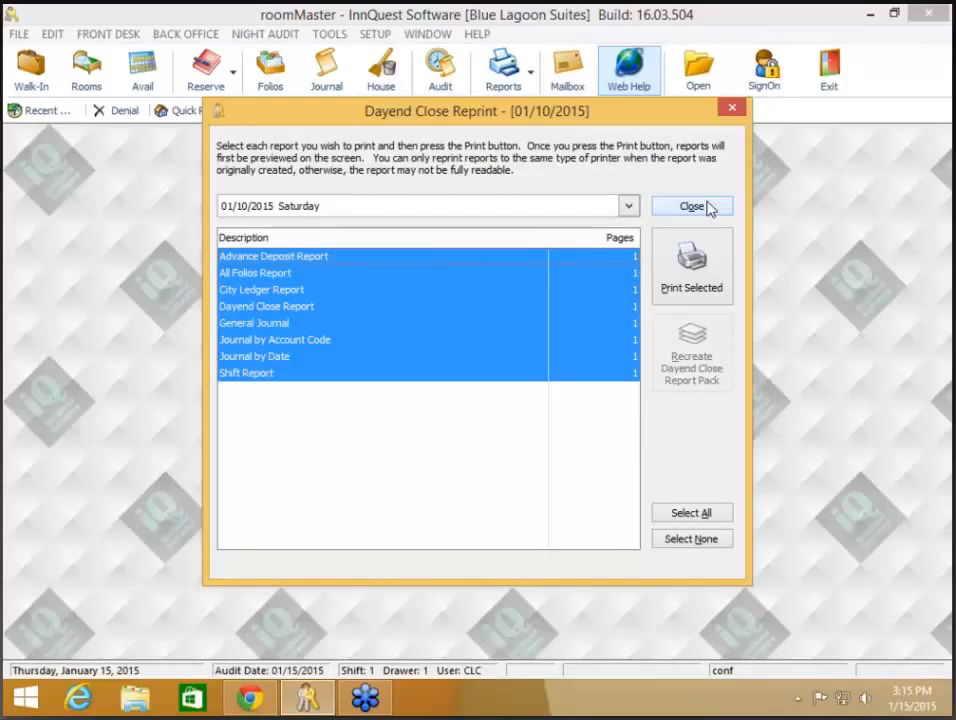
# - Close the Dayend Close Reprint window and open the BACK OFFICE menu
pyautogui.click(707, 207)
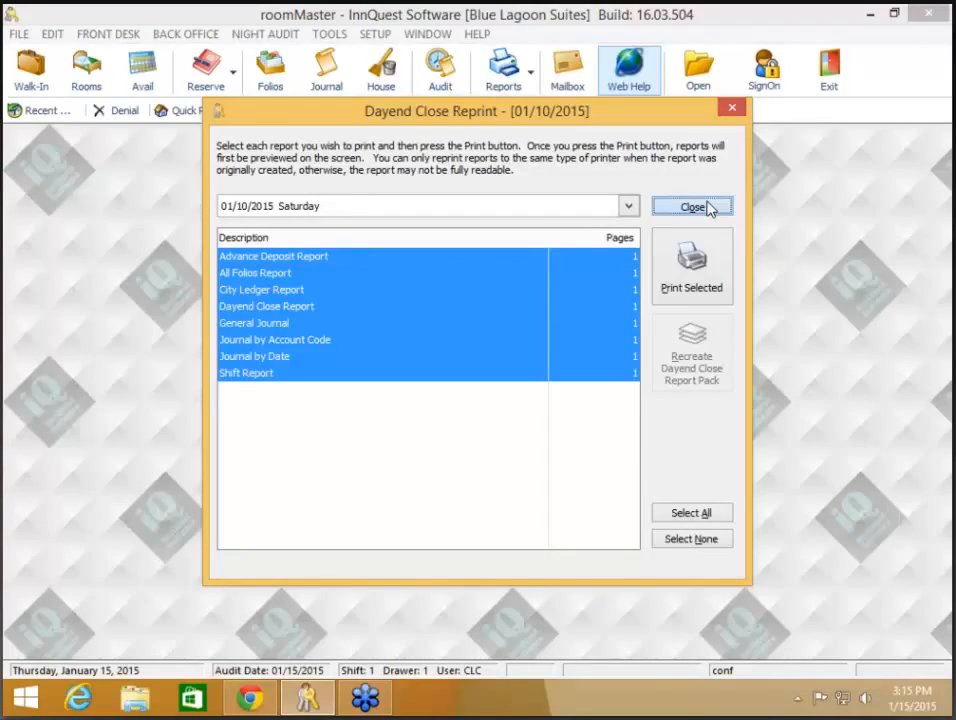
pyautogui.click(707, 207)
pyautogui.click(183, 36)
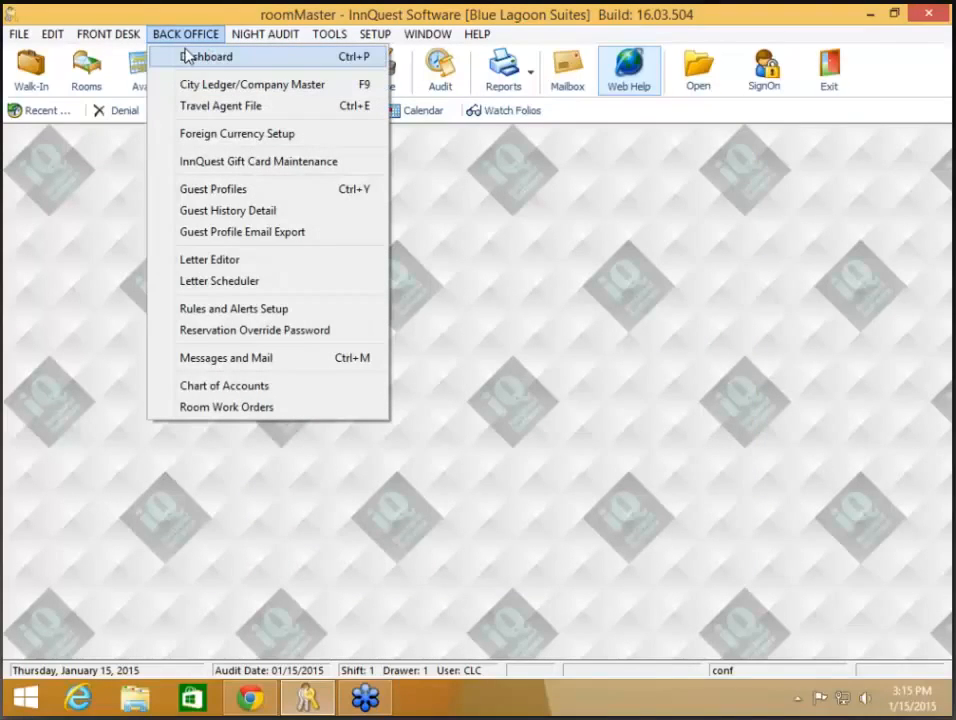
# - Launch the Dashboard for 01/15/2015 and move its window fully into view
pyautogui.click(187, 56)
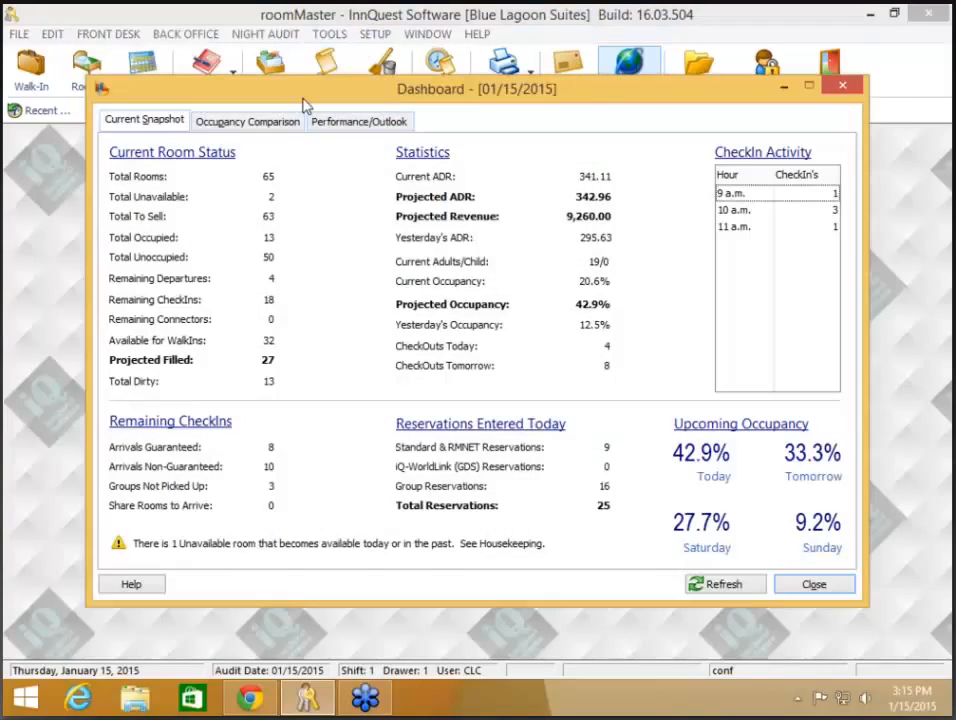
pyautogui.moveTo(306, 100); pyautogui.dragTo(298, 128)
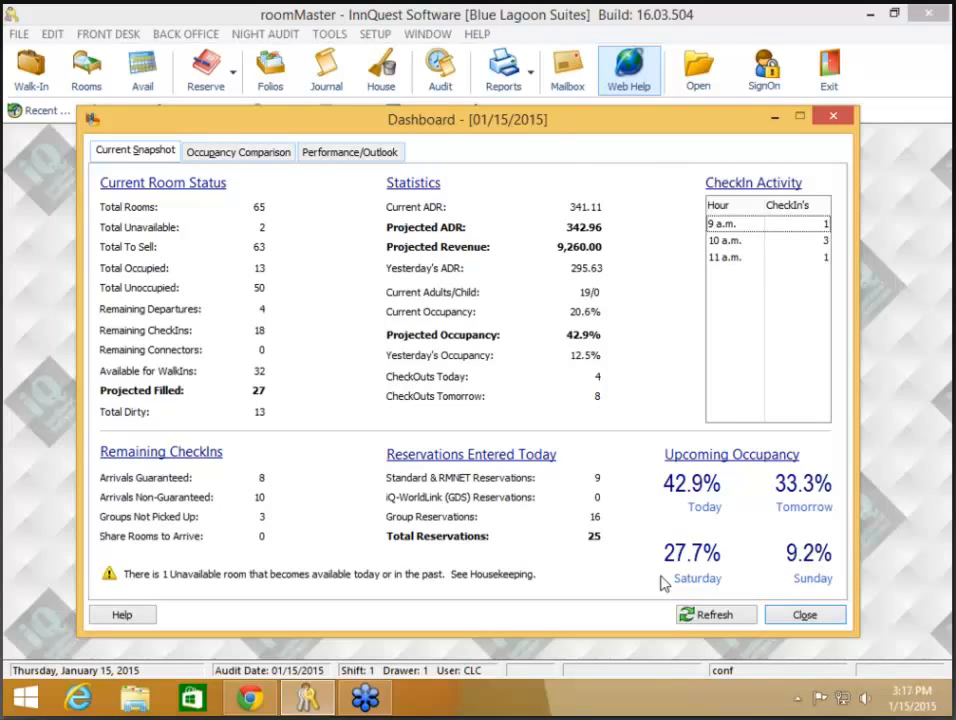
# - Compare January 2014 and 2015 occupancy calendars, showing ADR, then daily room revenue
pyautogui.click(257, 155)
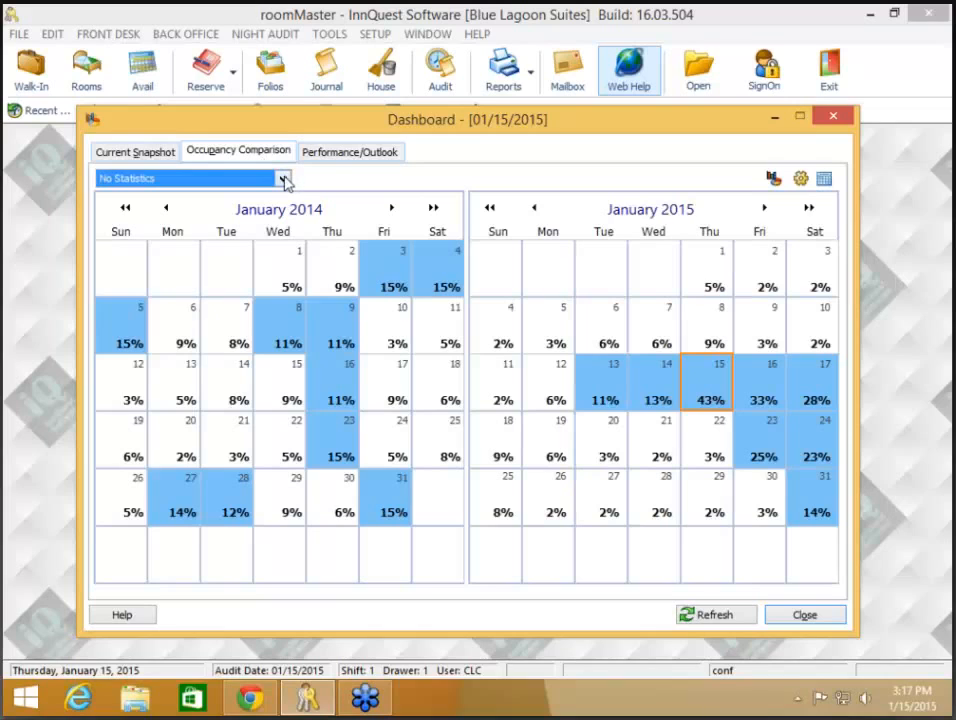
pyautogui.click(284, 179)
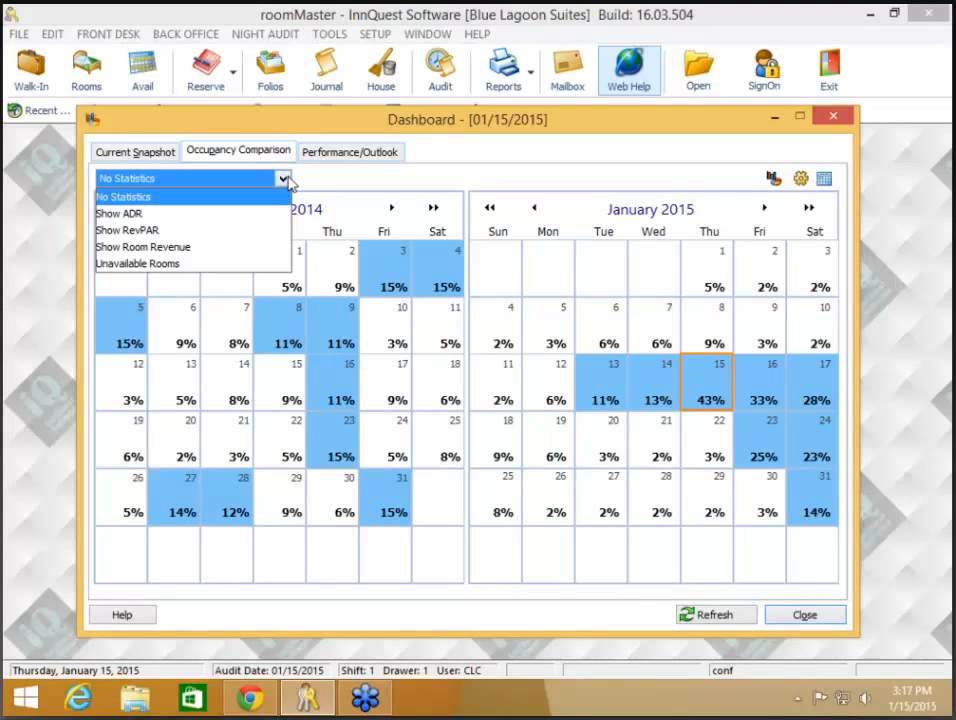
pyautogui.click(285, 180)
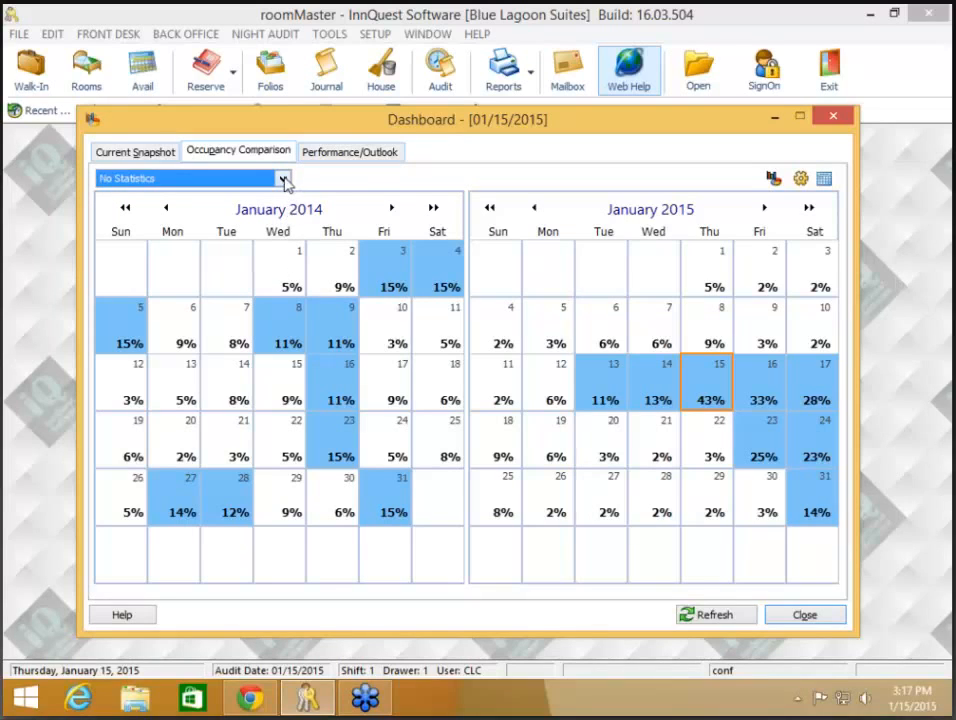
pyautogui.click(285, 180)
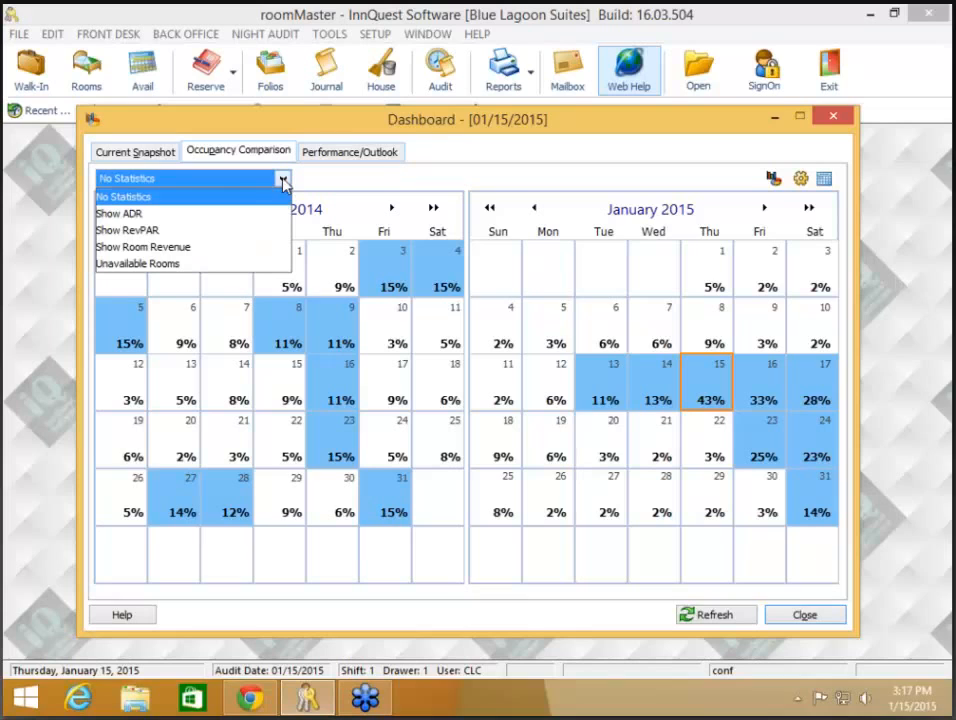
pyautogui.click(208, 214)
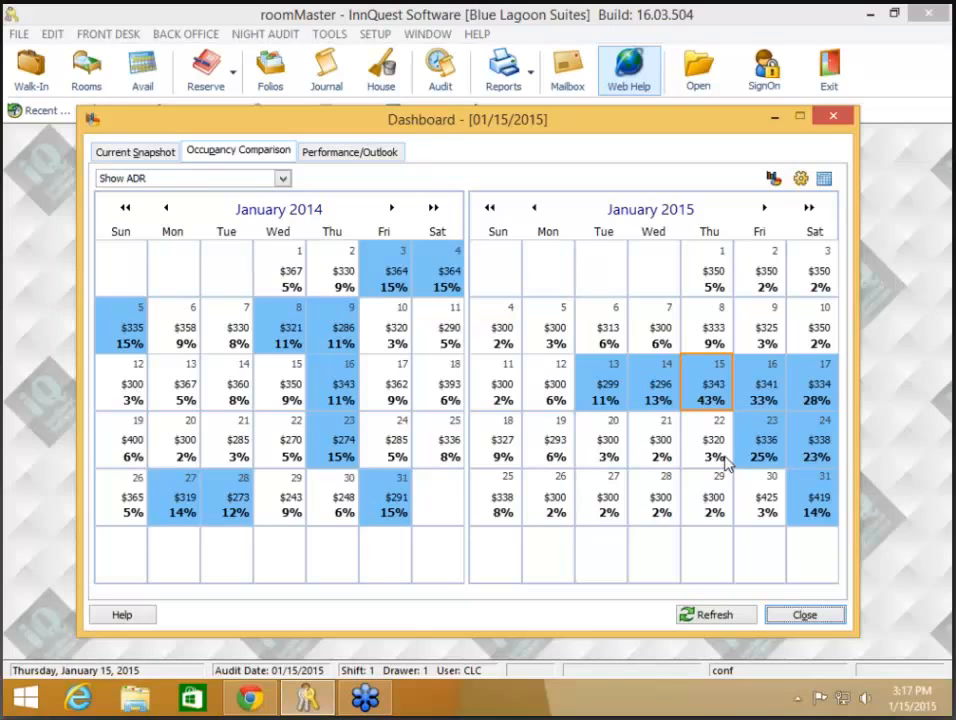
pyautogui.click(283, 178)
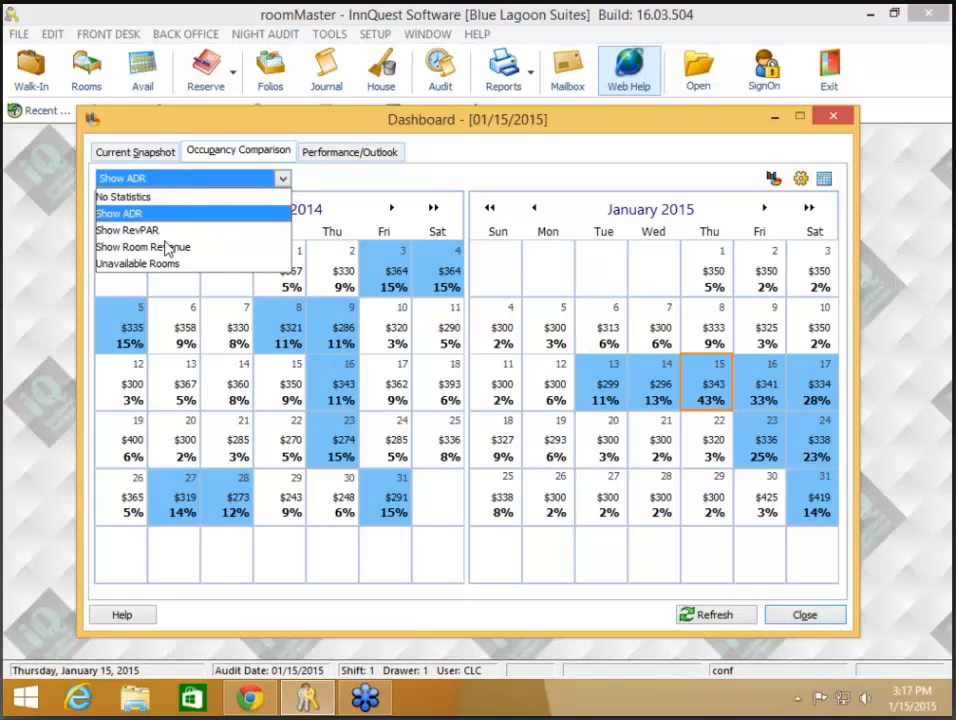
pyautogui.click(163, 245)
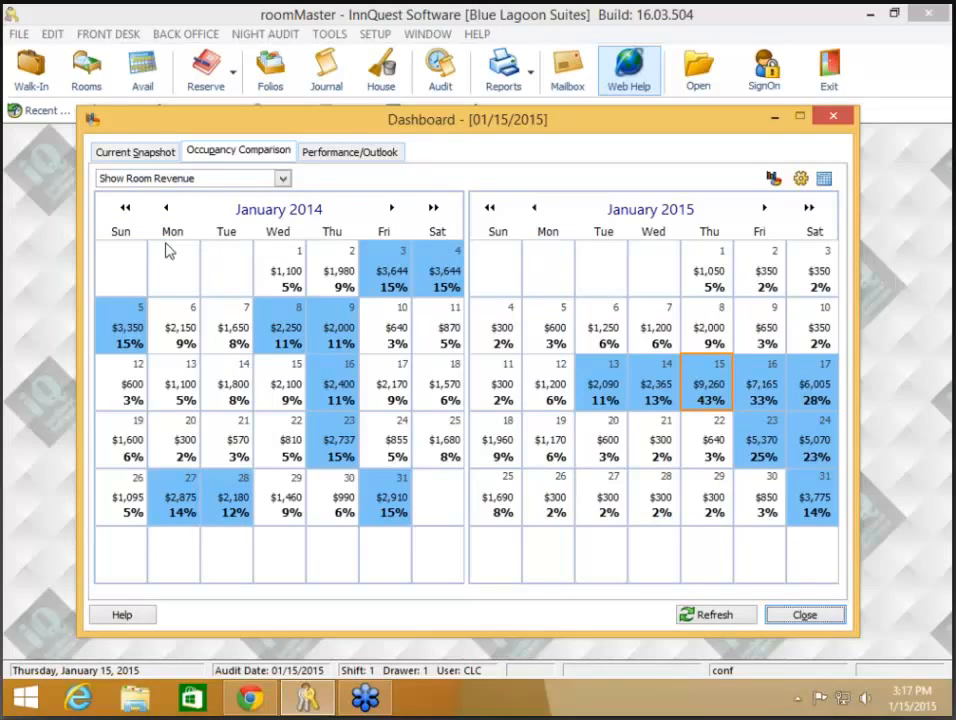
pyautogui.click(285, 183)
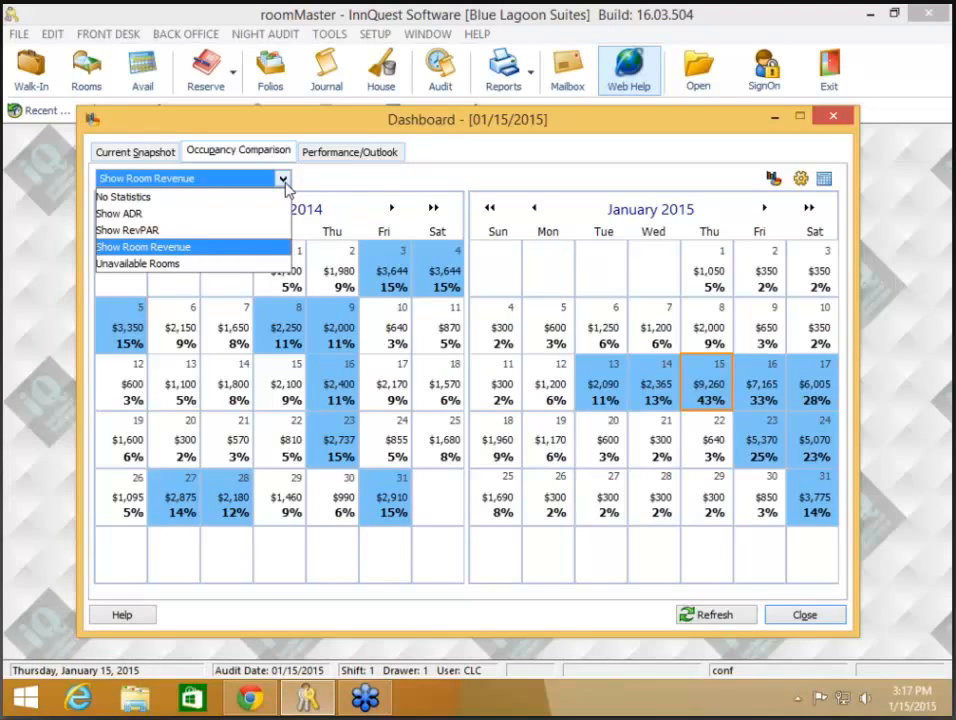
pyautogui.click(286, 183)
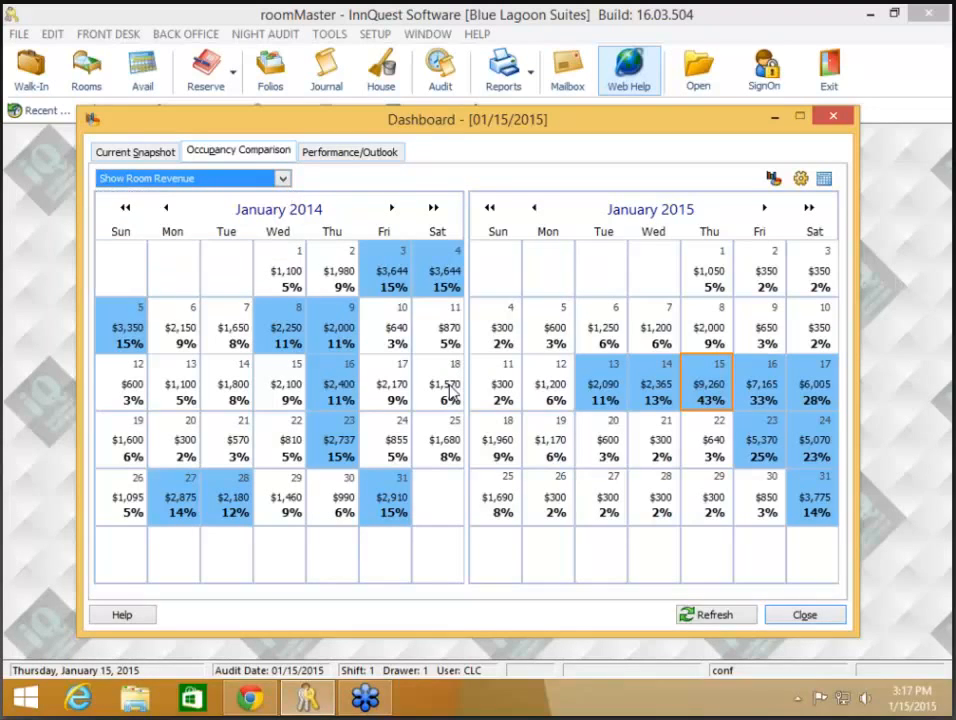
# - Review Performance/Outlook (52.4% occupancy, 11,210.00 revenue, outlook to 01/22/2015), then close the Dashboard
pyautogui.click(350, 154)
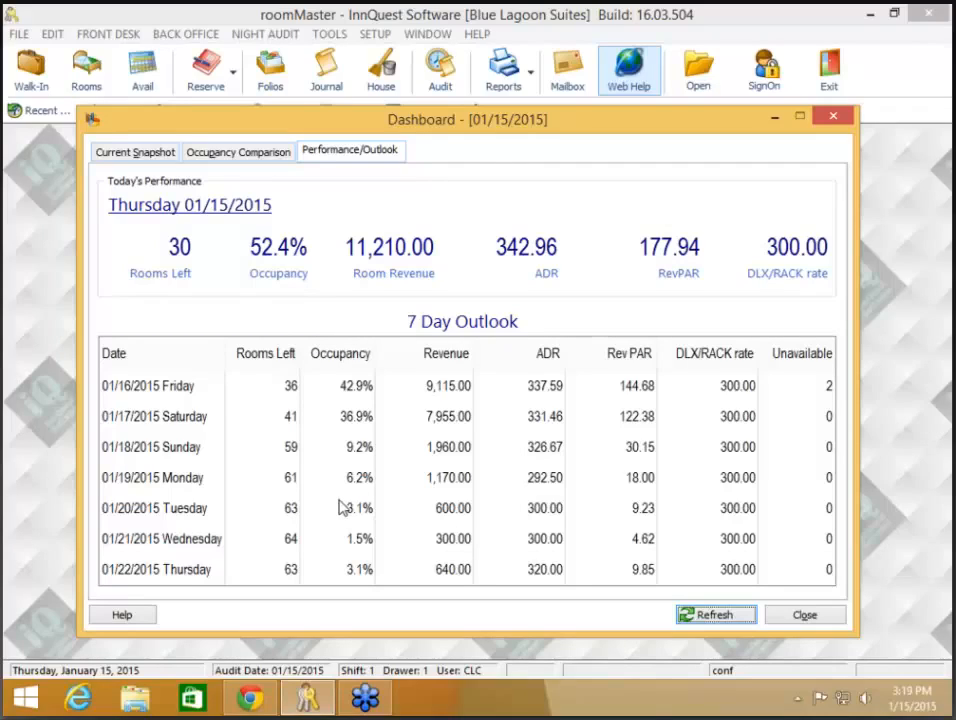
pyautogui.click(811, 619)
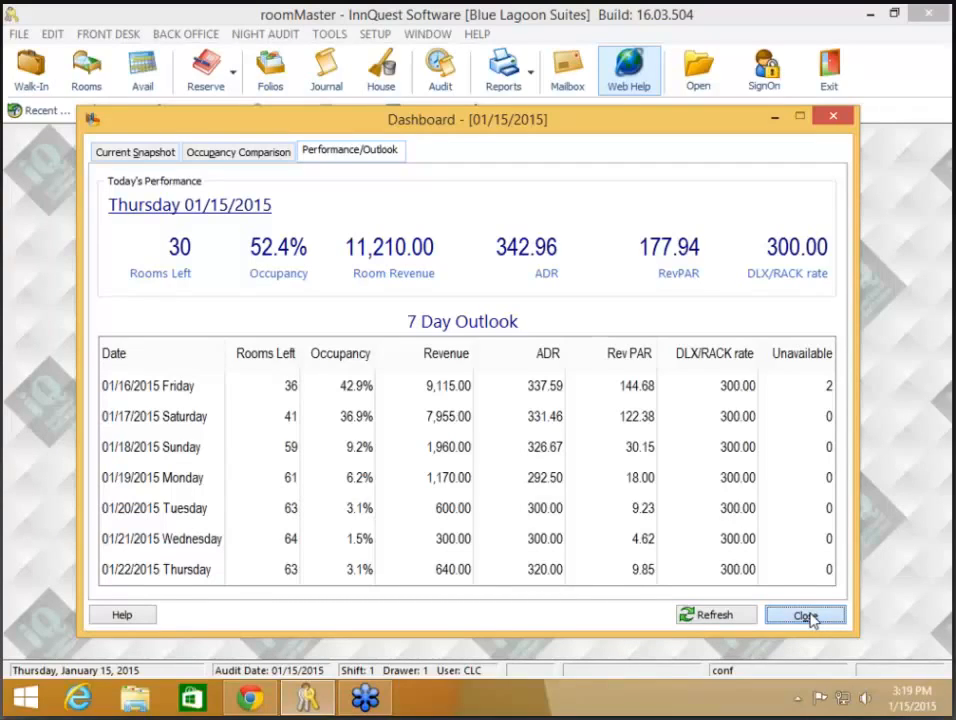
pyautogui.click(834, 617)
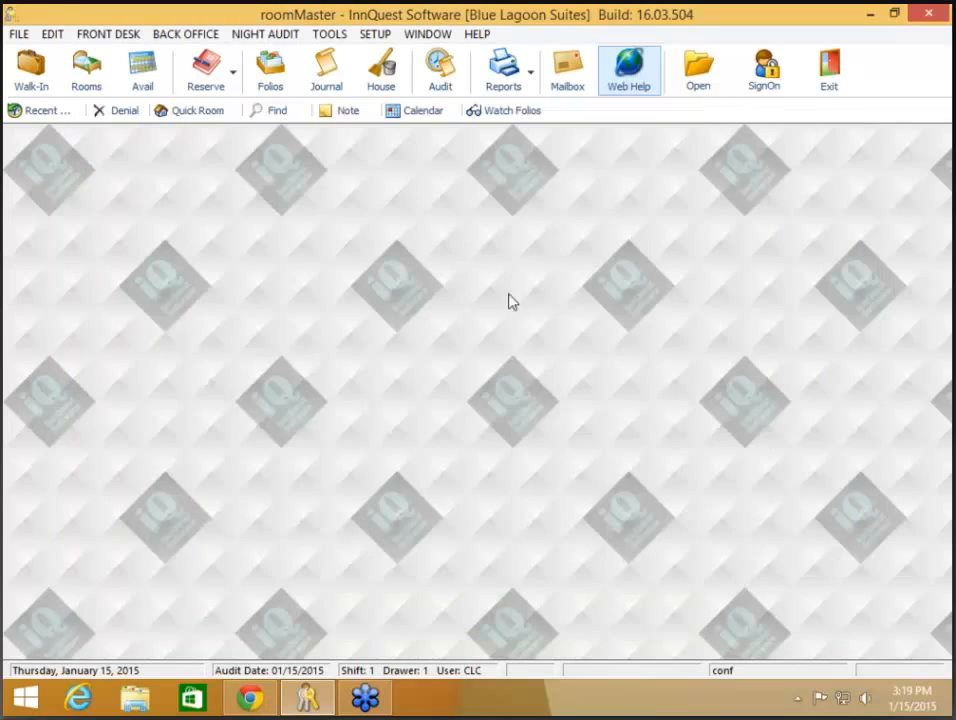
pyautogui.click(188, 44)
pyautogui.click(207, 58)
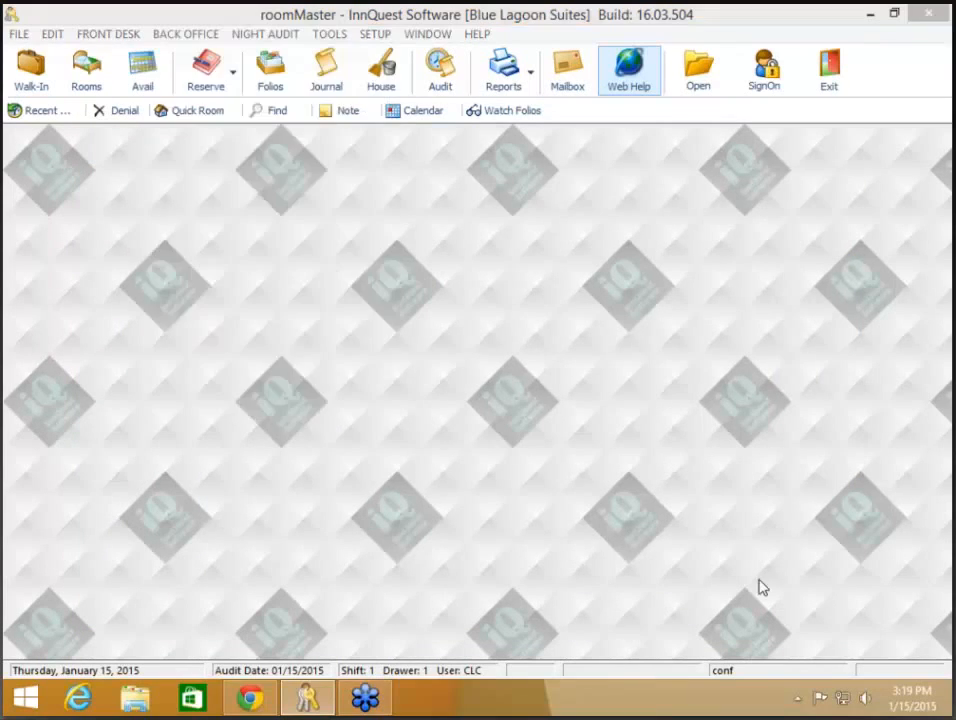
pyautogui.click(366, 120)
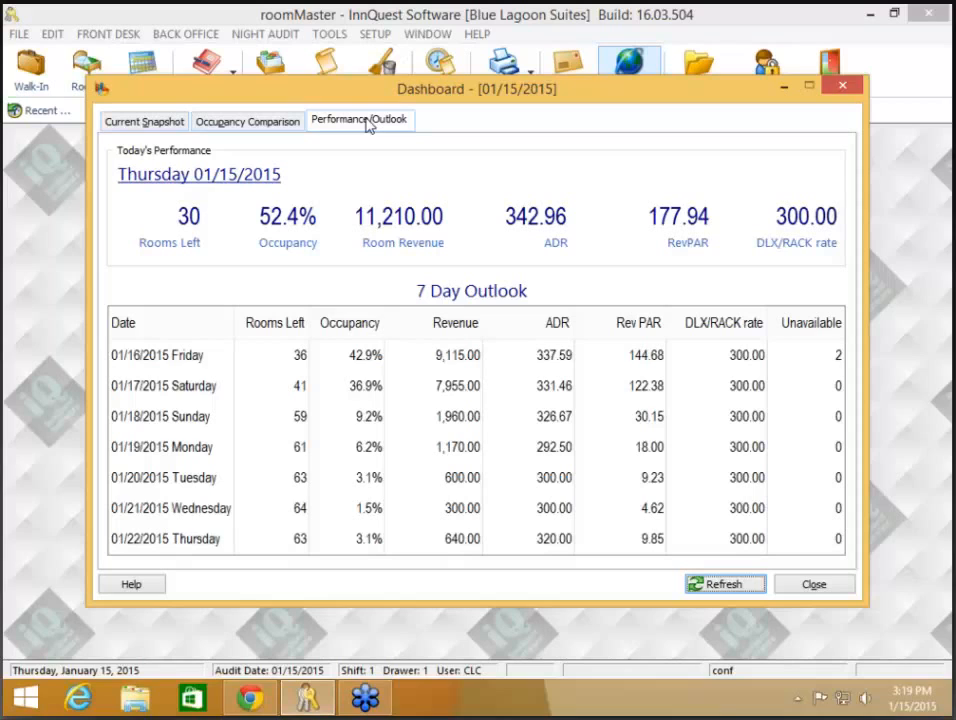
pyautogui.click(143, 122)
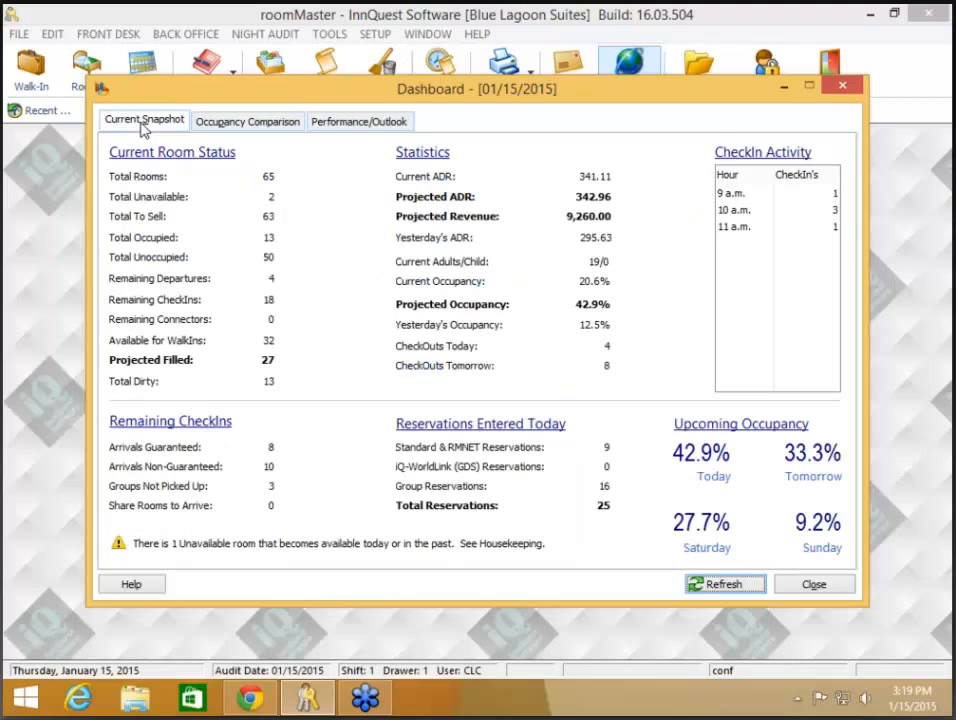
pyautogui.click(310, 123)
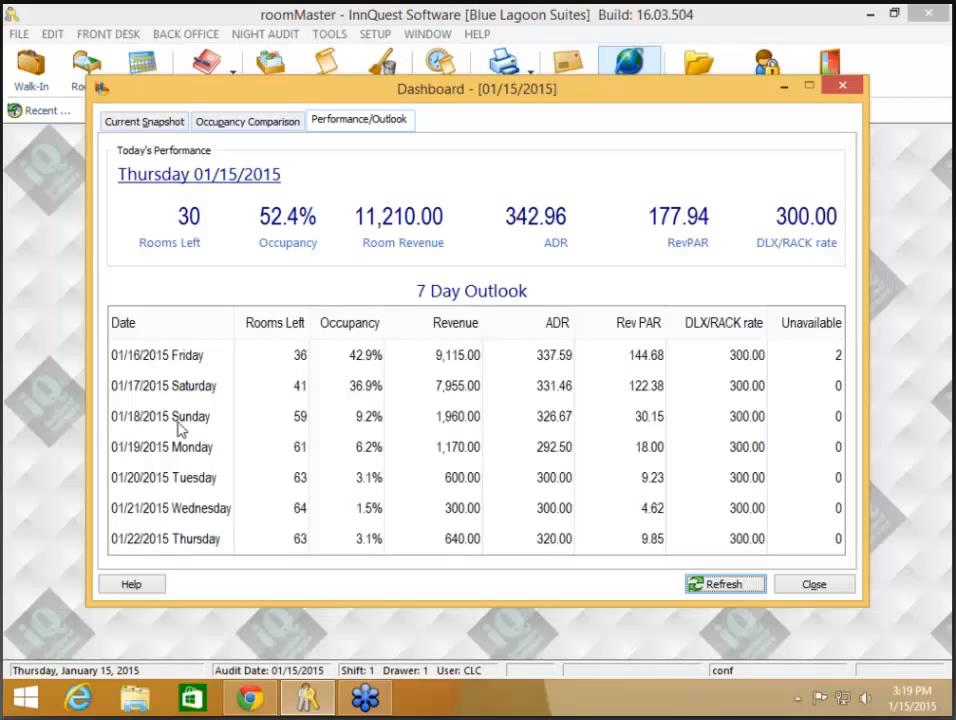
# - Show the Dashboard performance figures for 12/11/2014
pyautogui.click(192, 548)
pyautogui.click(221, 182)
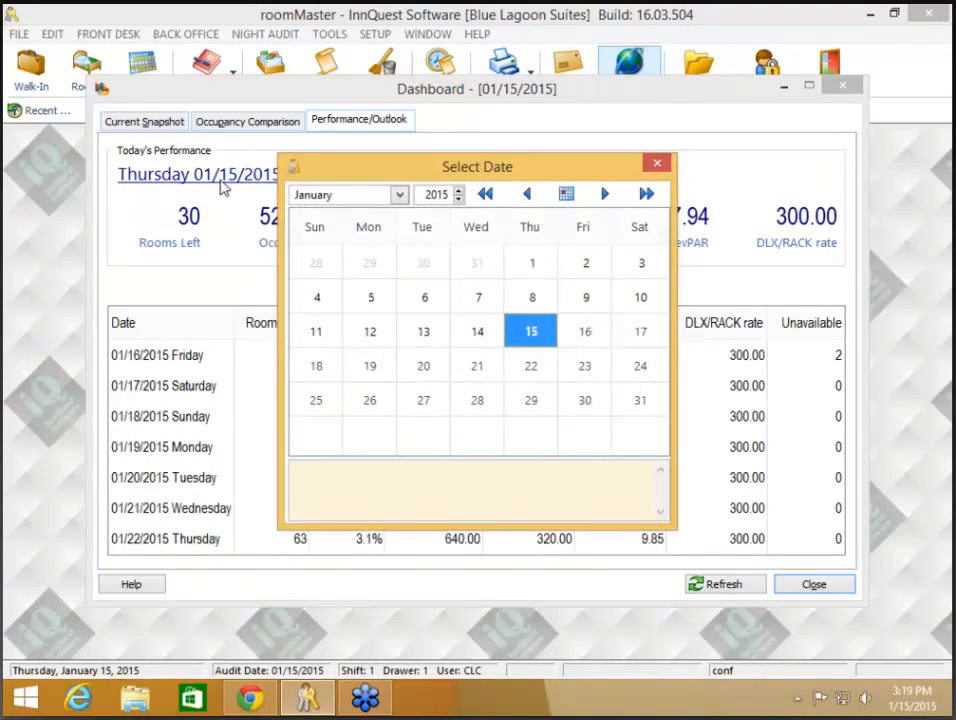
pyautogui.click(527, 194)
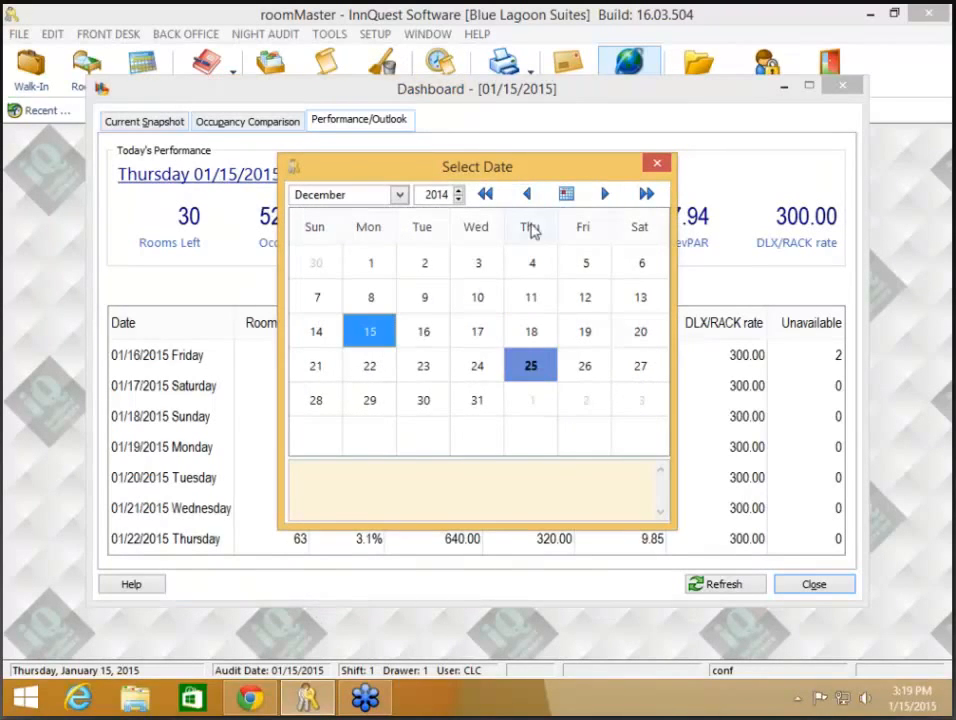
pyautogui.click(531, 305)
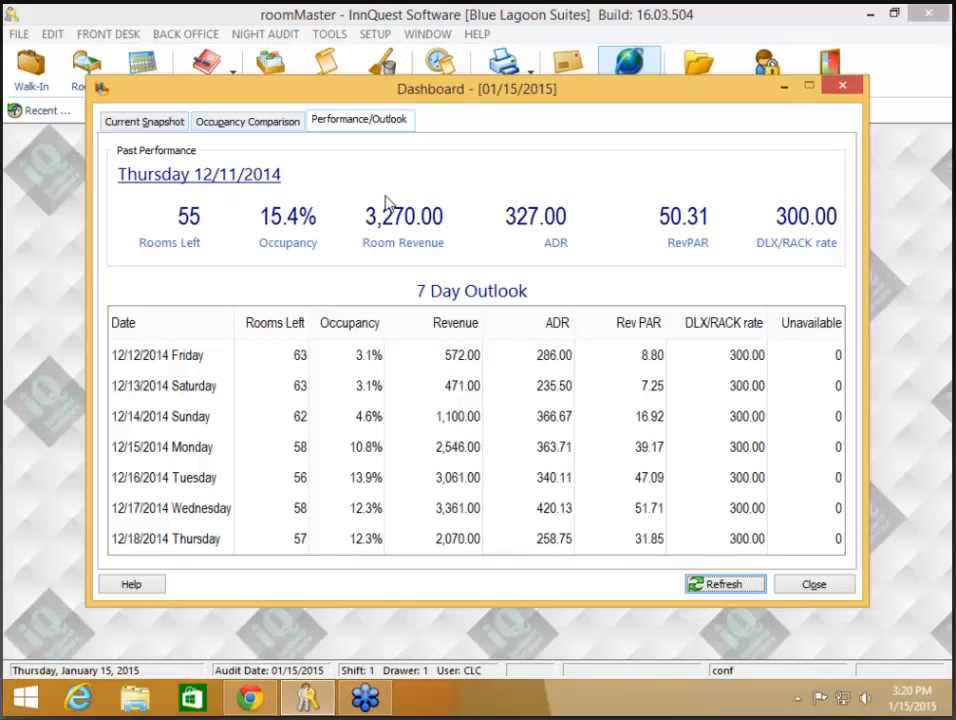
# - Switch the Dashboard to 01/29/2015, then 01/16/2015, and close it
pyautogui.click(202, 177)
pyautogui.click(604, 193)
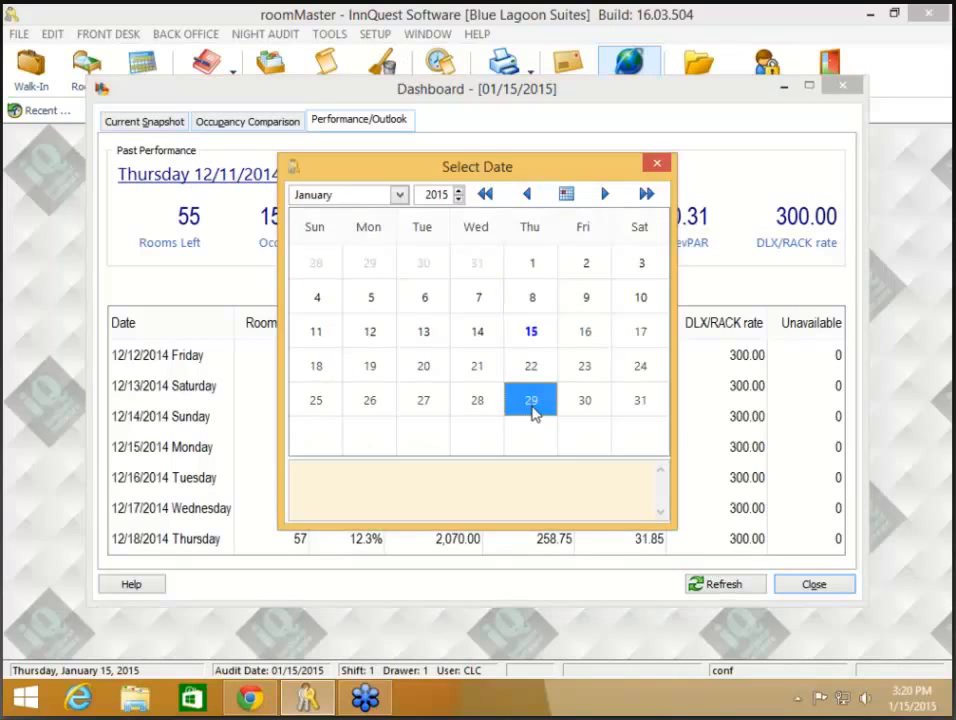
pyautogui.click(532, 411)
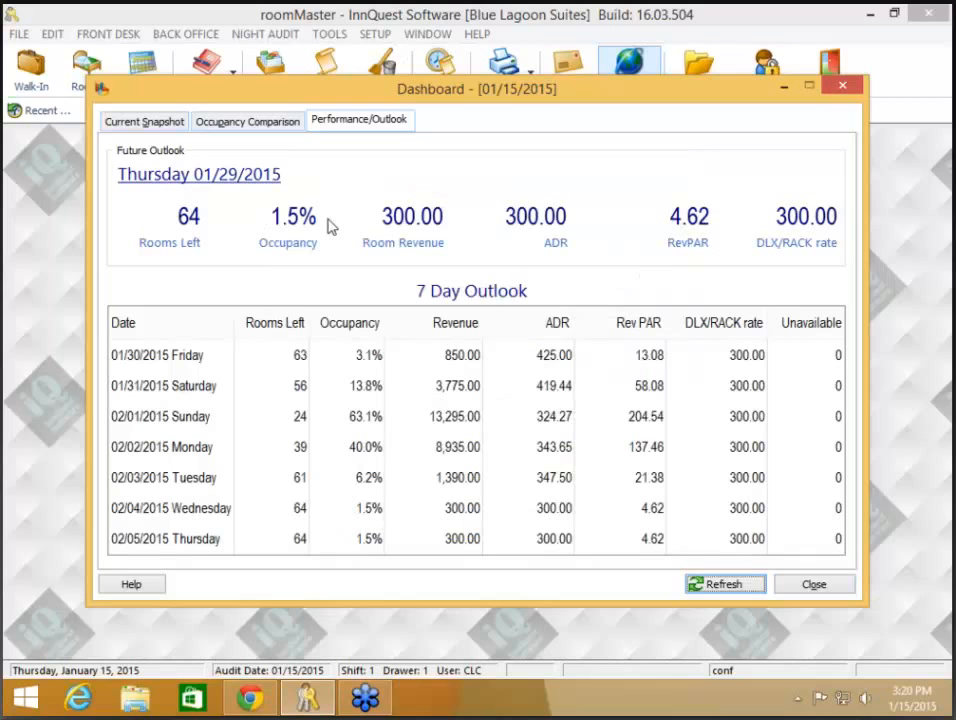
pyautogui.click(249, 176)
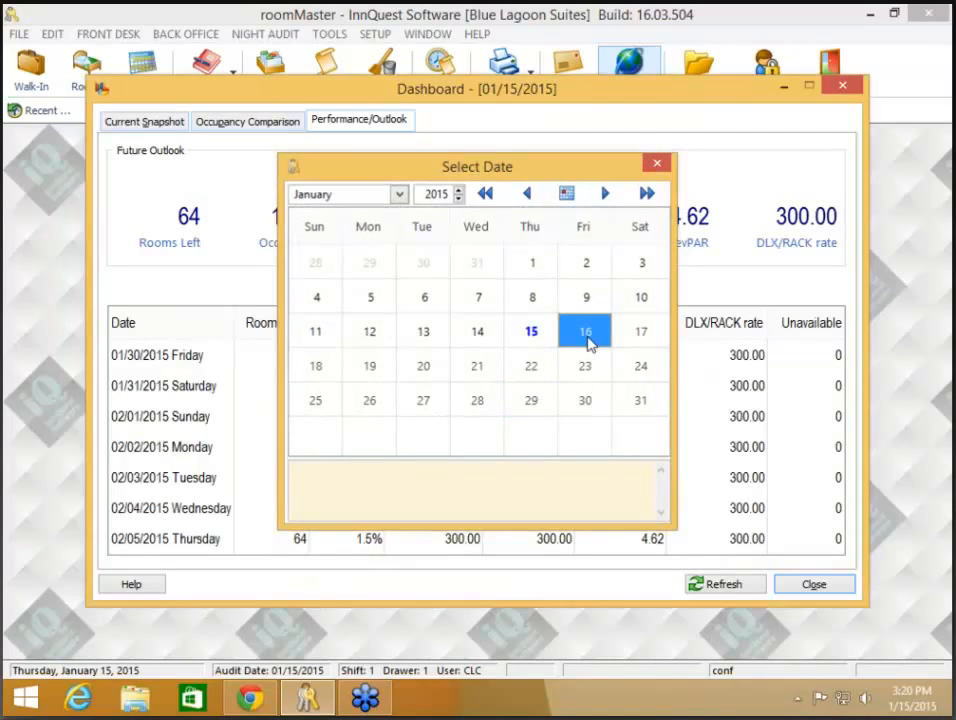
pyautogui.click(587, 340)
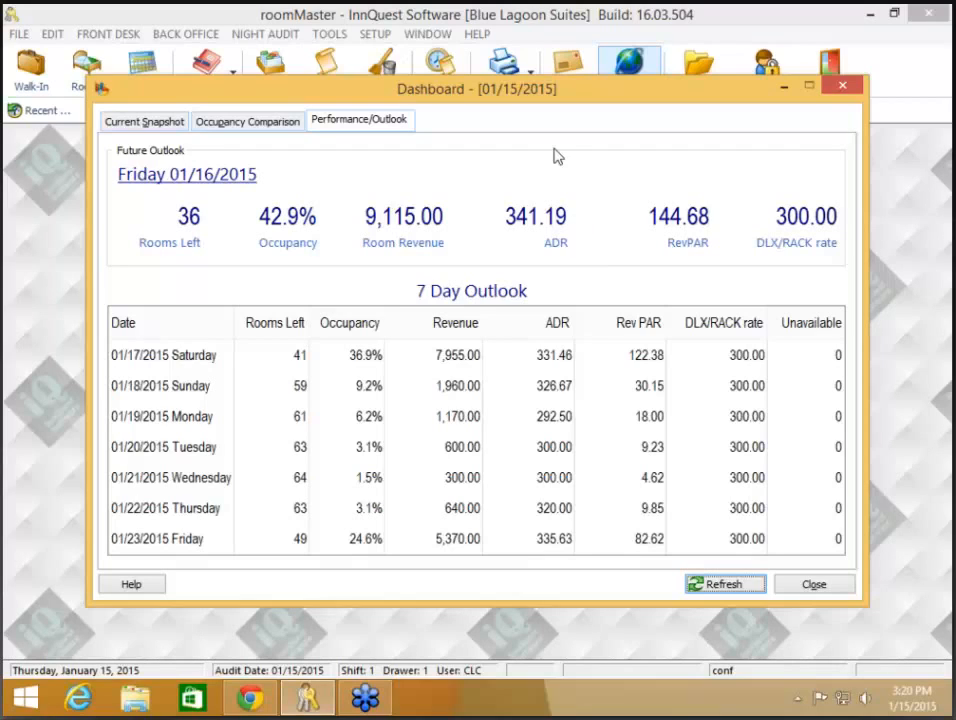
pyautogui.click(836, 586)
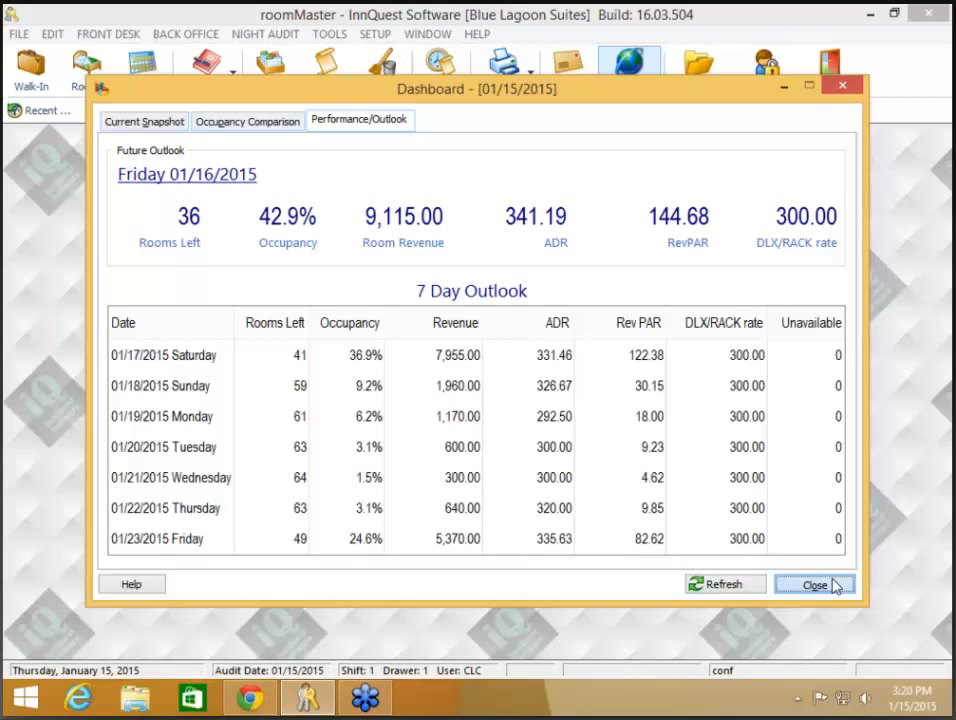
pyautogui.click(815, 585)
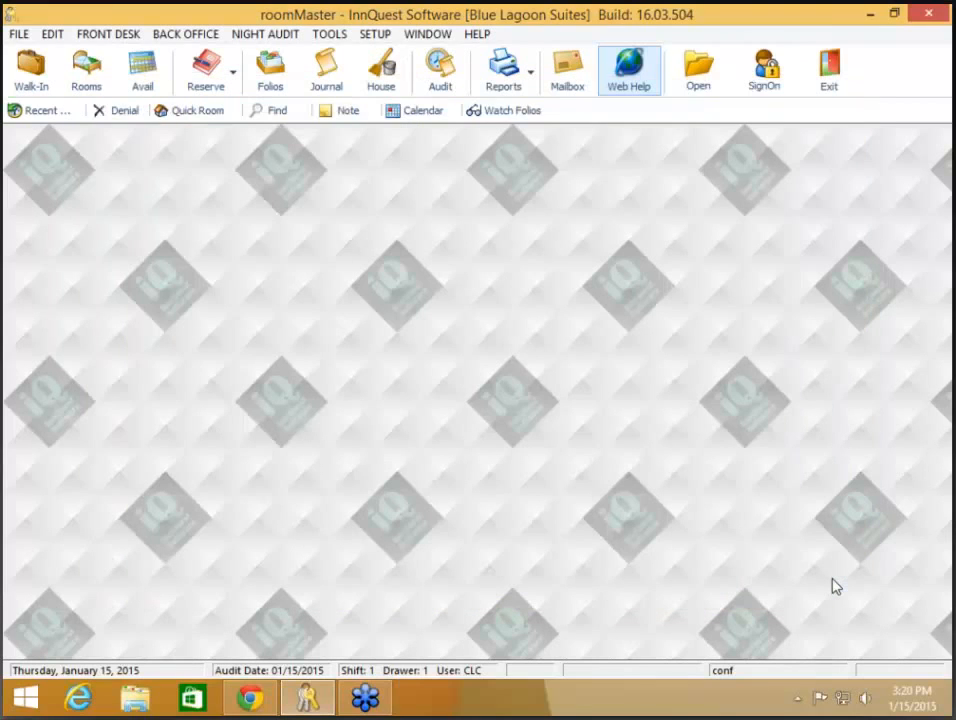
pyautogui.click(188, 36)
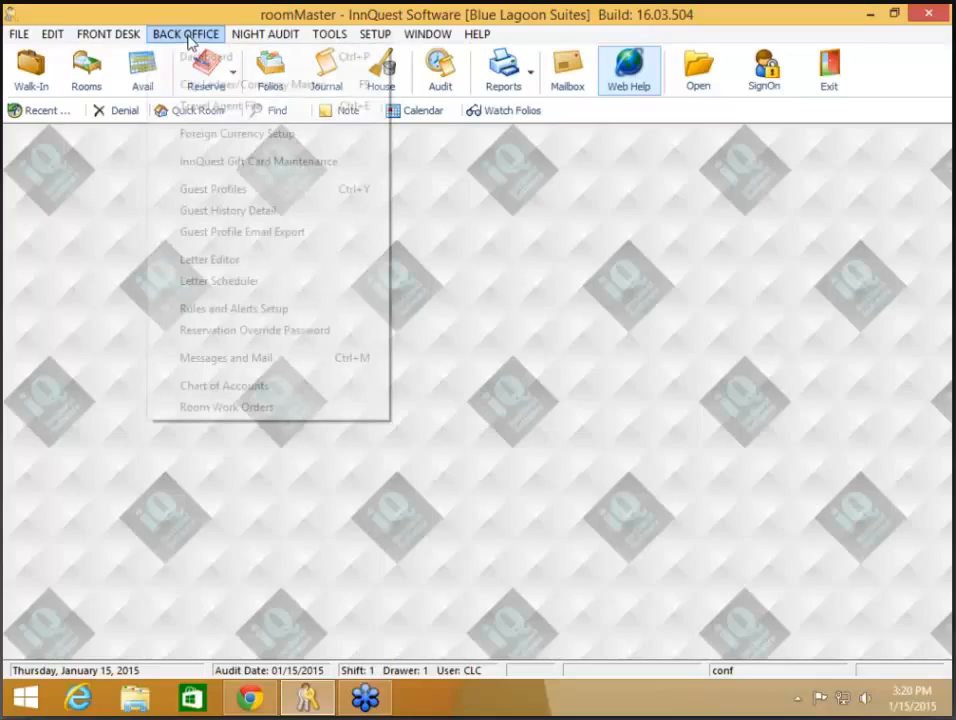
pyautogui.click(226, 232)
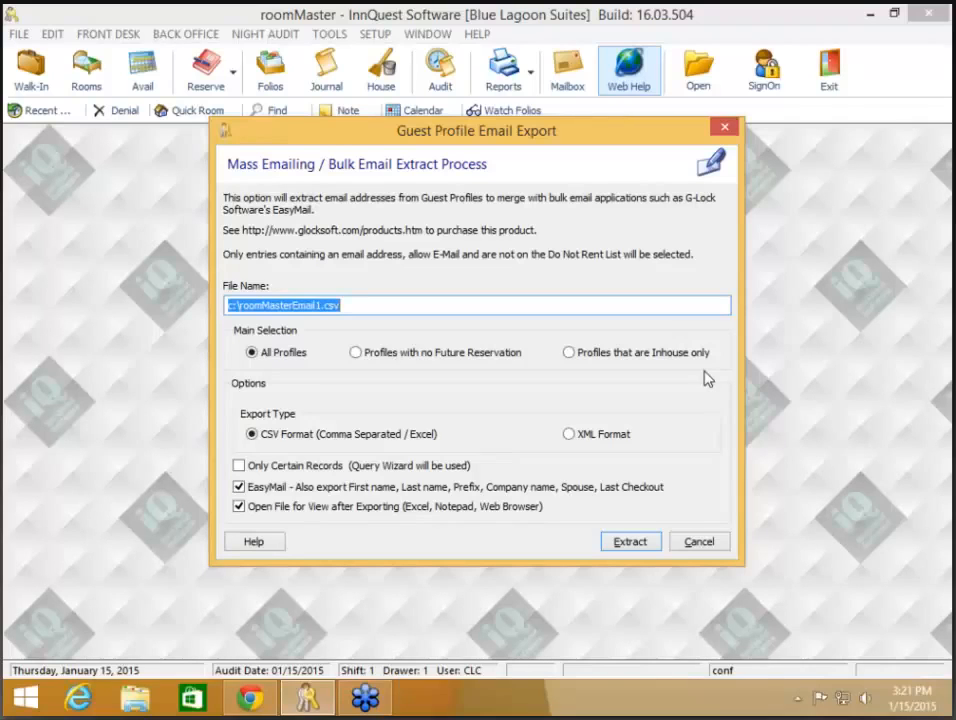
pyautogui.click(482, 360)
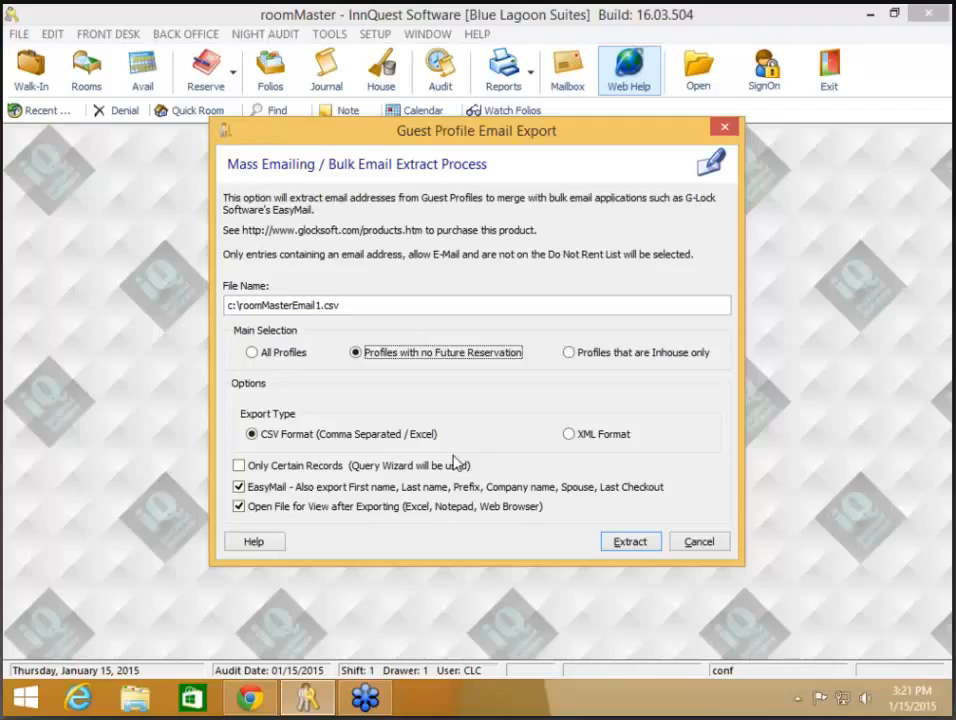
pyautogui.click(570, 356)
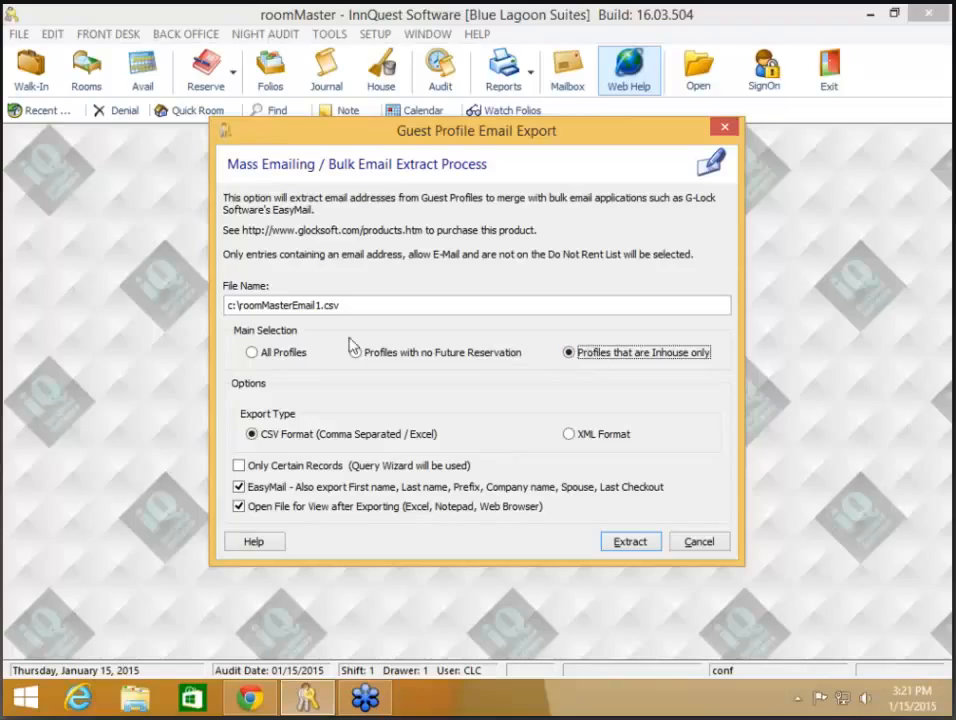
pyautogui.click(697, 543)
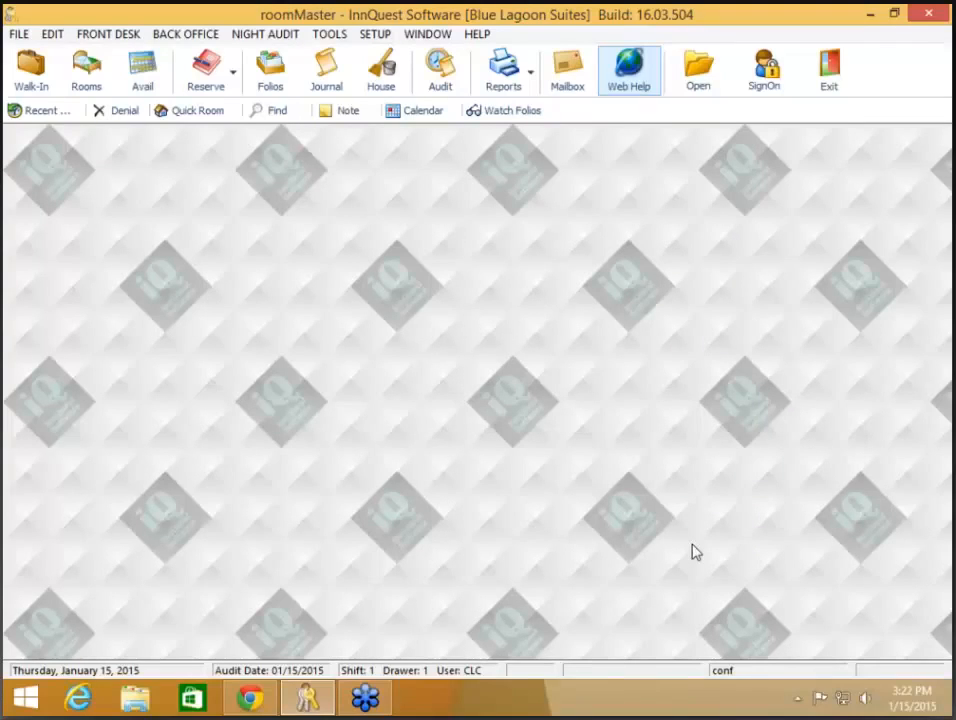
# - Open File > Purge Files and uncheck every General Purge Option, leaving iQ-Schedule excluded
pyautogui.click(18, 35)
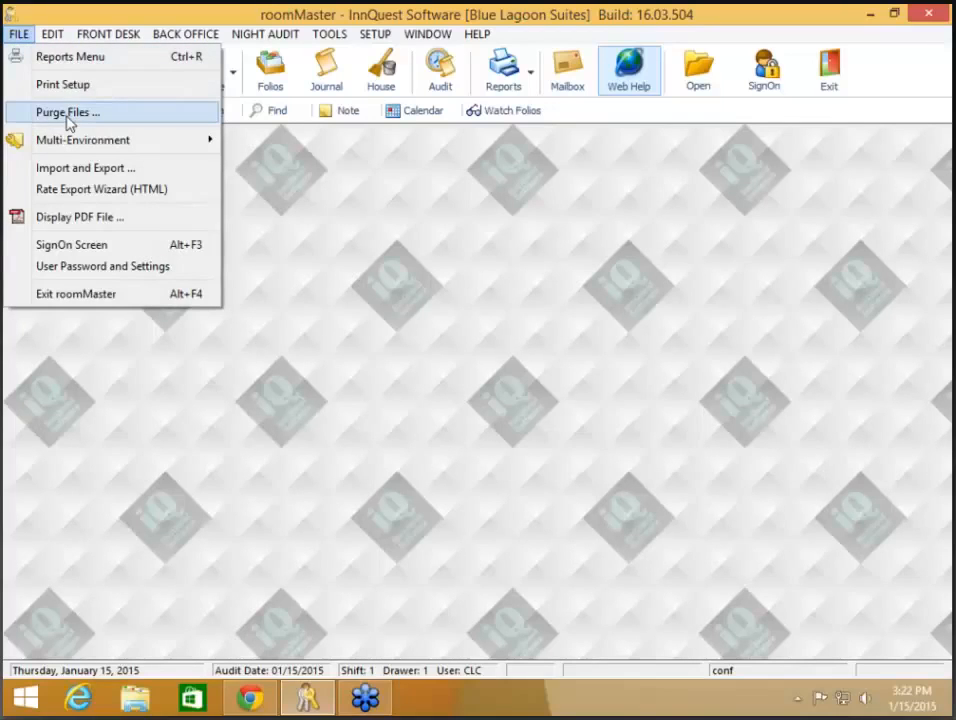
pyautogui.click(68, 113)
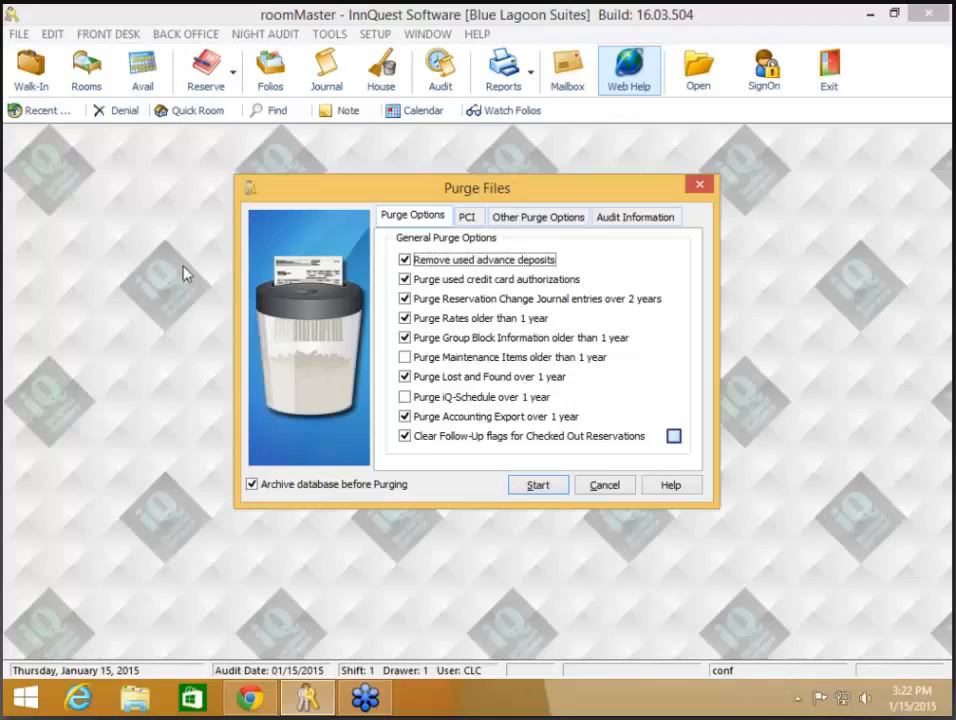
pyautogui.click(542, 398)
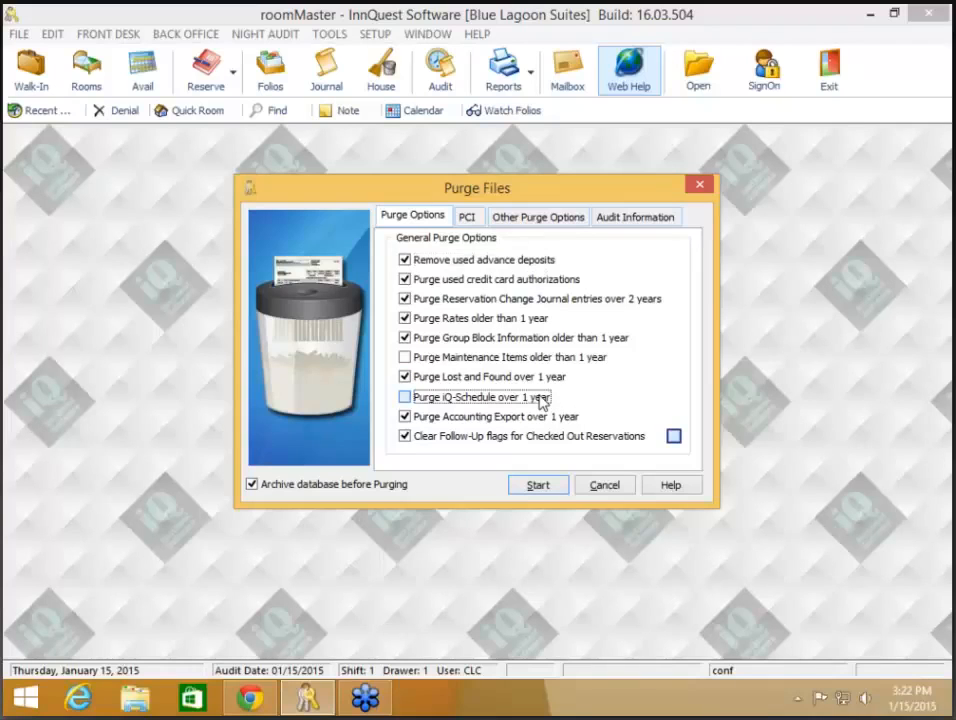
pyautogui.click(542, 398)
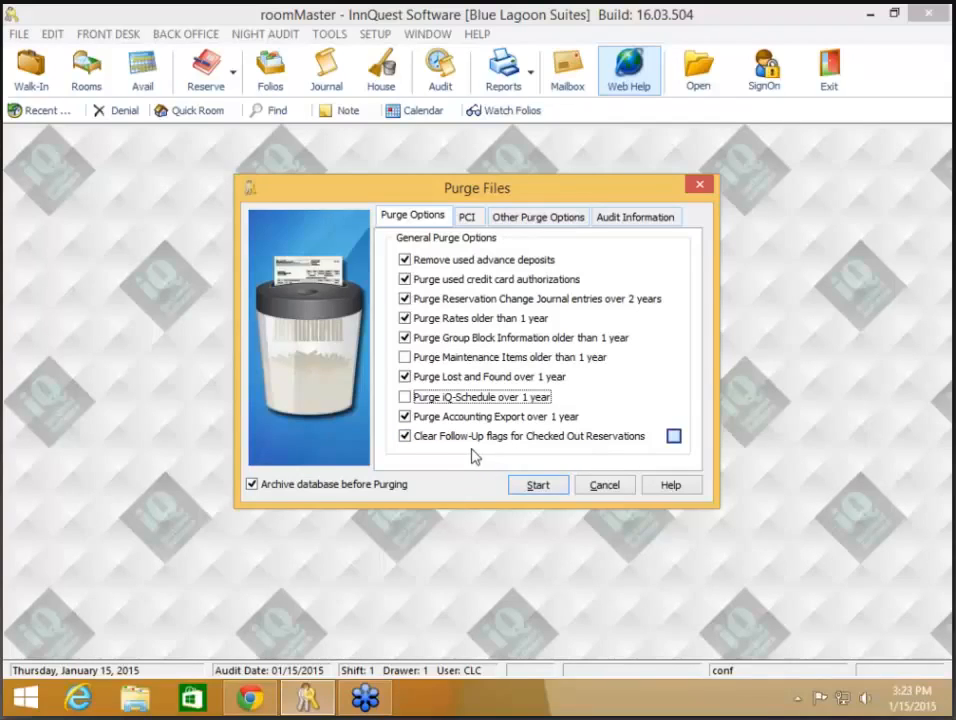
pyautogui.click(674, 437)
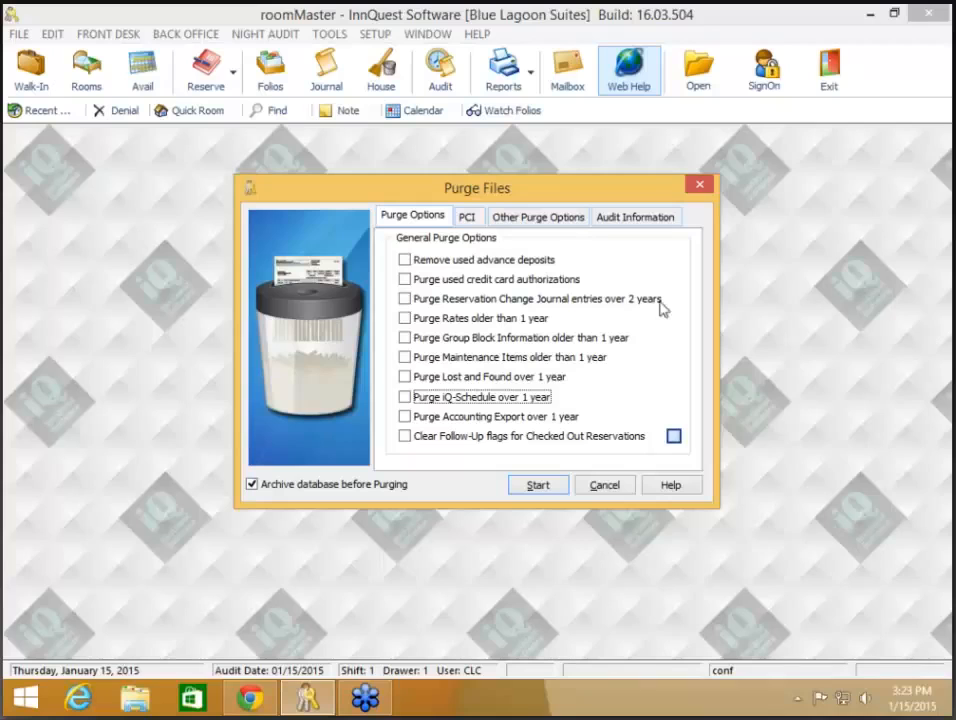
# - Switch between the PCI and Purge Options tabs, ending on the PCI credit card purge settings
pyautogui.click(467, 218)
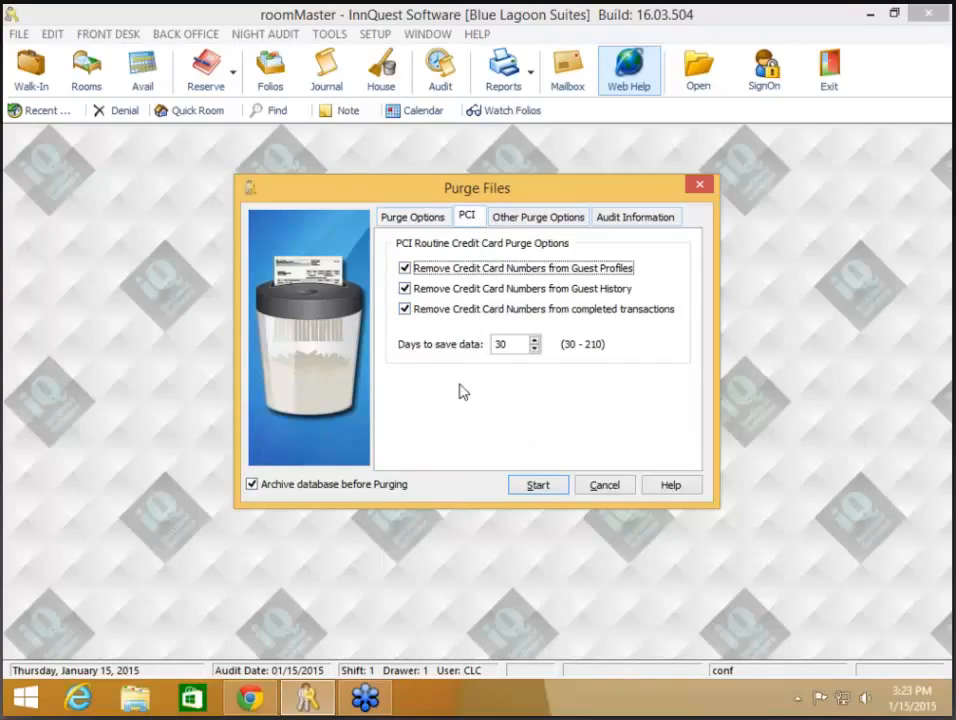
pyautogui.click(418, 220)
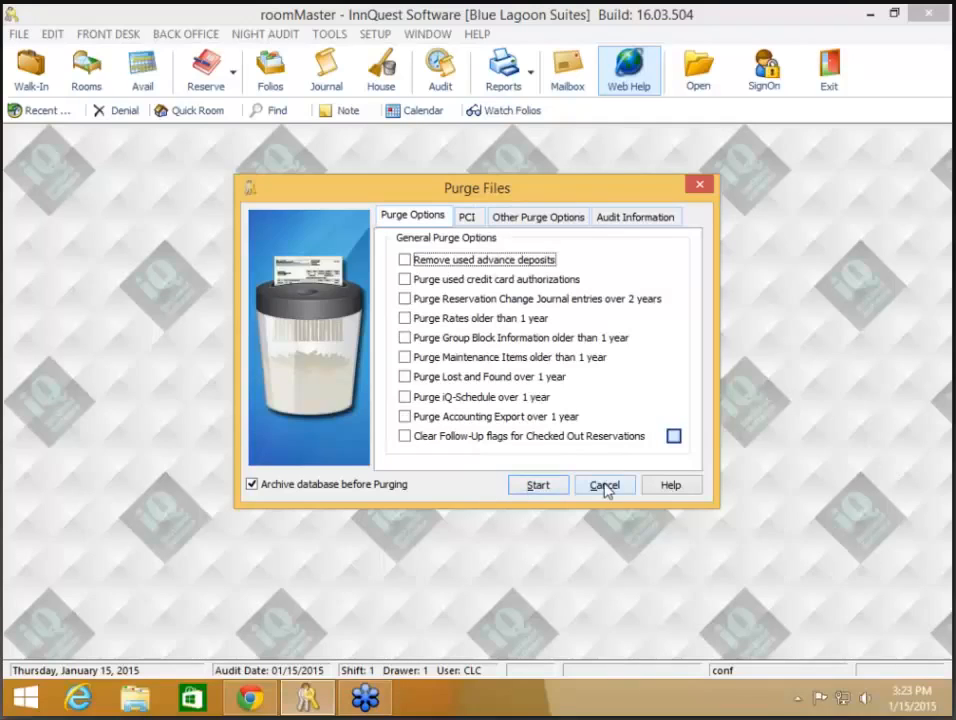
pyautogui.click(468, 218)
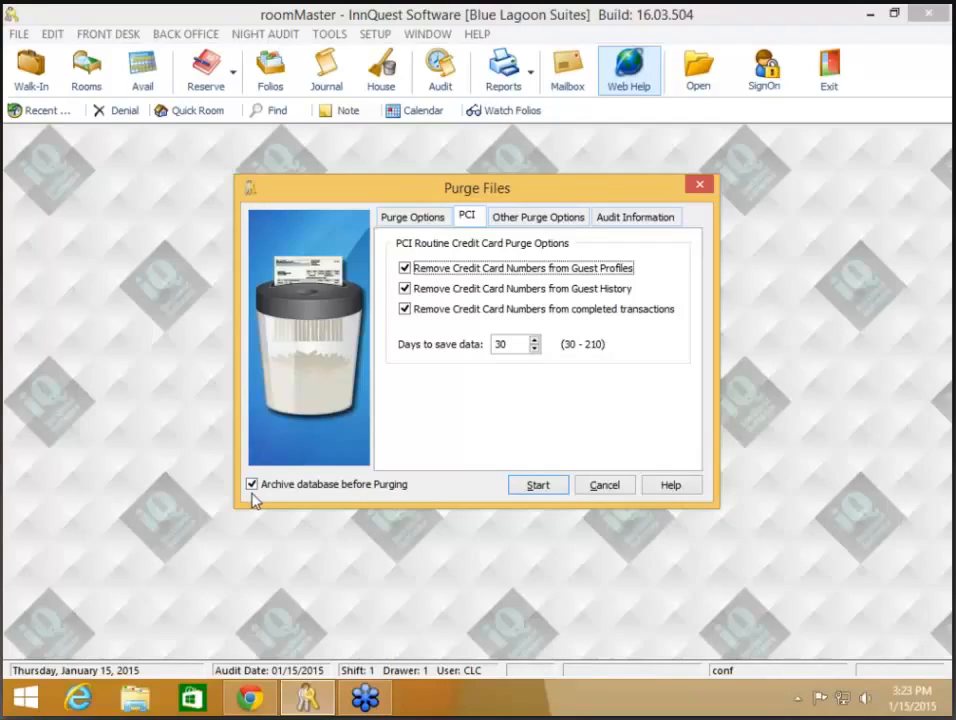
# - Return to Purge Options and cancel the Purge Files dialog without purging anything
pyautogui.click(402, 217)
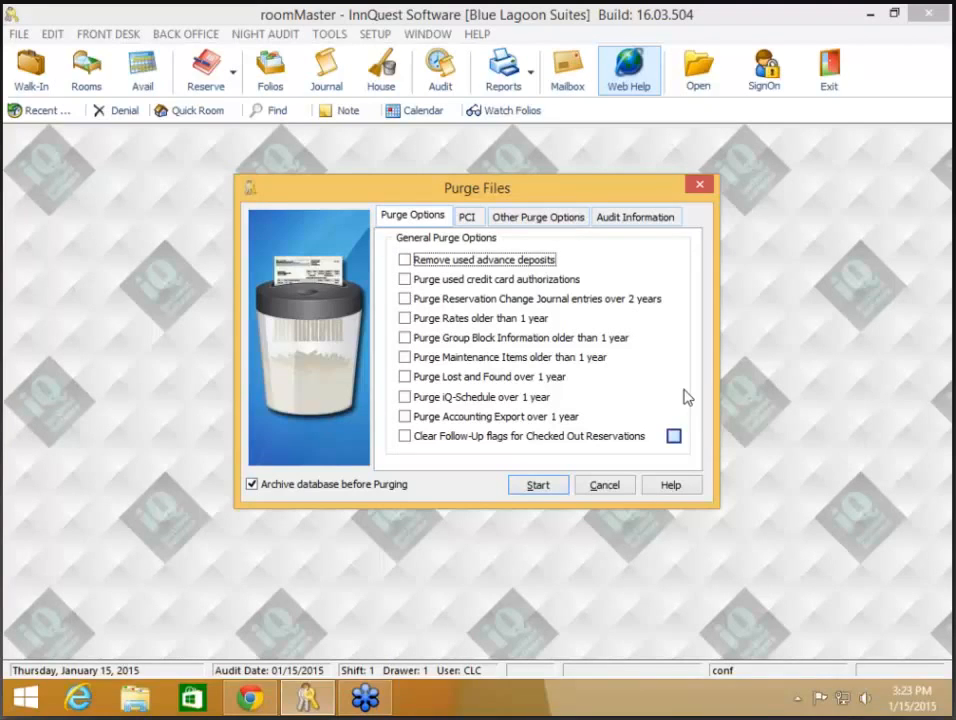
pyautogui.click(598, 488)
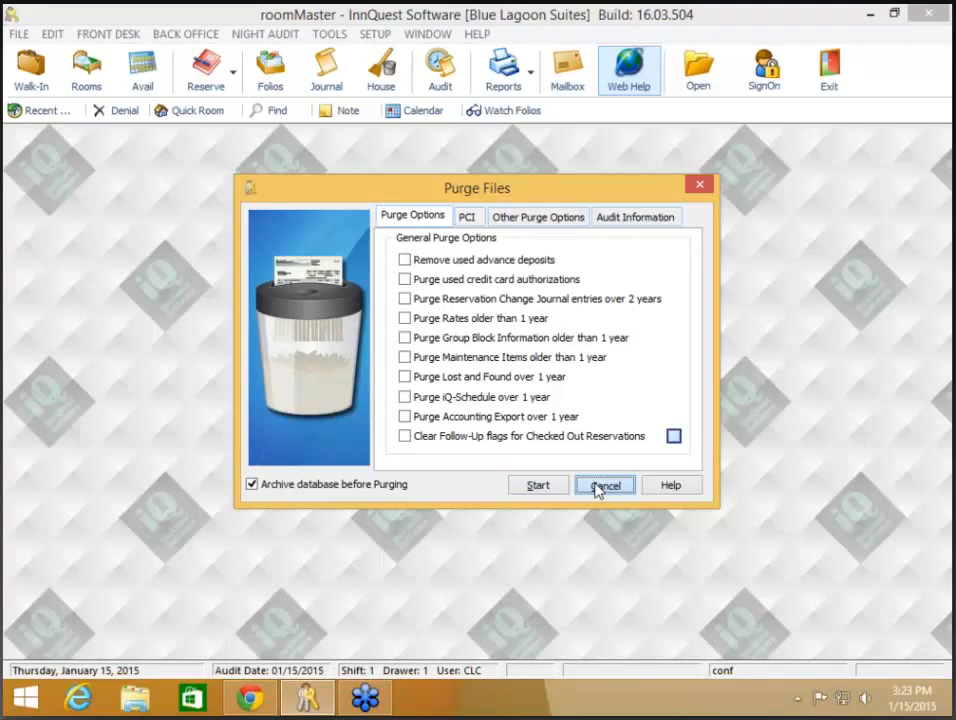
# - Open the Reports Menu from the Reports toolbar button
pyautogui.click(505, 72)
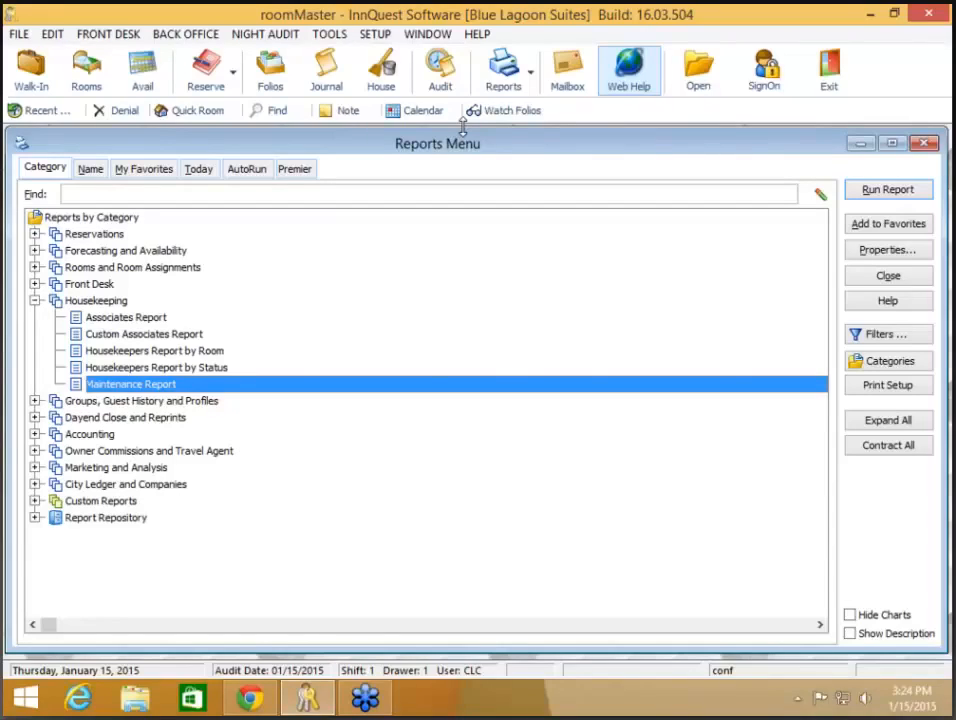
# - Switch to Chrome and scroll the InnQuest webinars page to the Version 16 training sessions
pyautogui.click(244, 704)
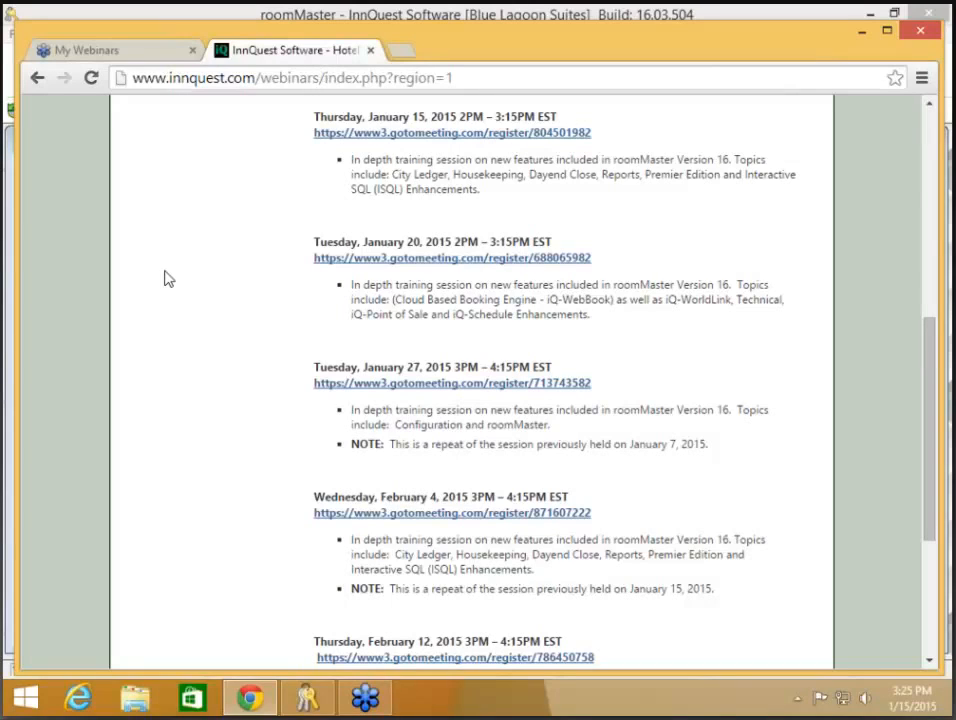
pyautogui.scroll(-1, 168, 279)
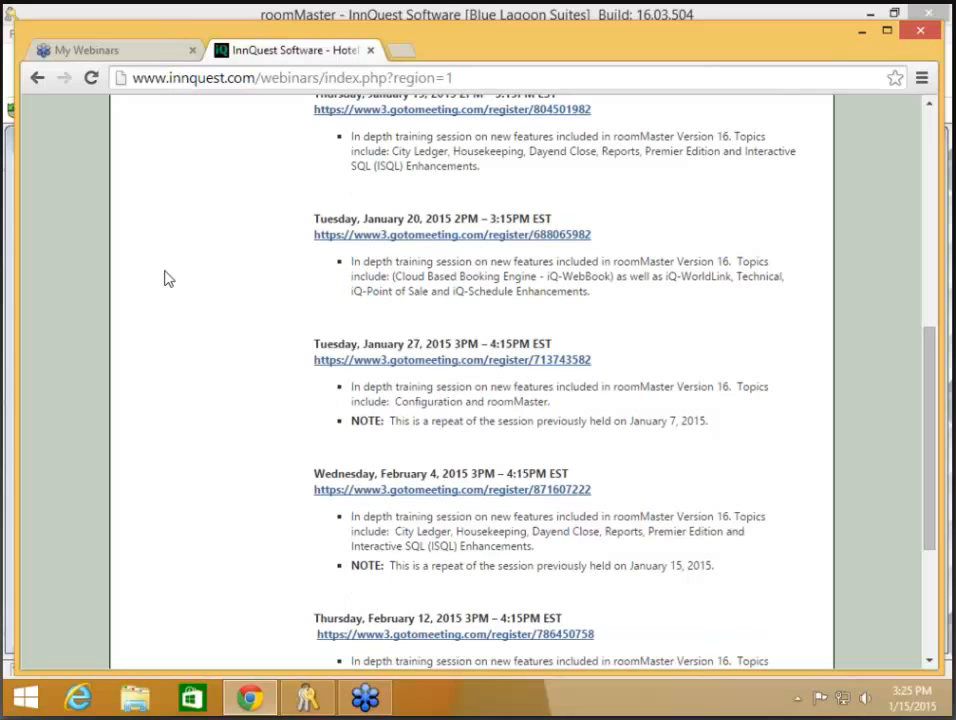
pyautogui.scroll(-2, 268, 241)
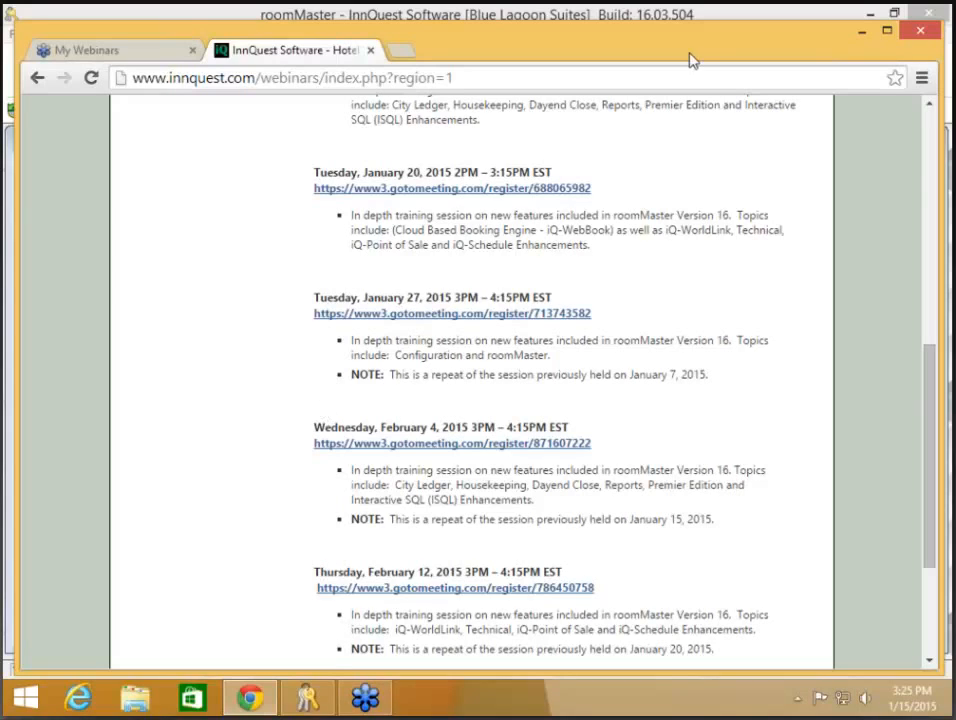
# - Minimize Chrome, collapse Housekeeping, expand Reservations and select the Change Journal Report
pyautogui.click(862, 31)
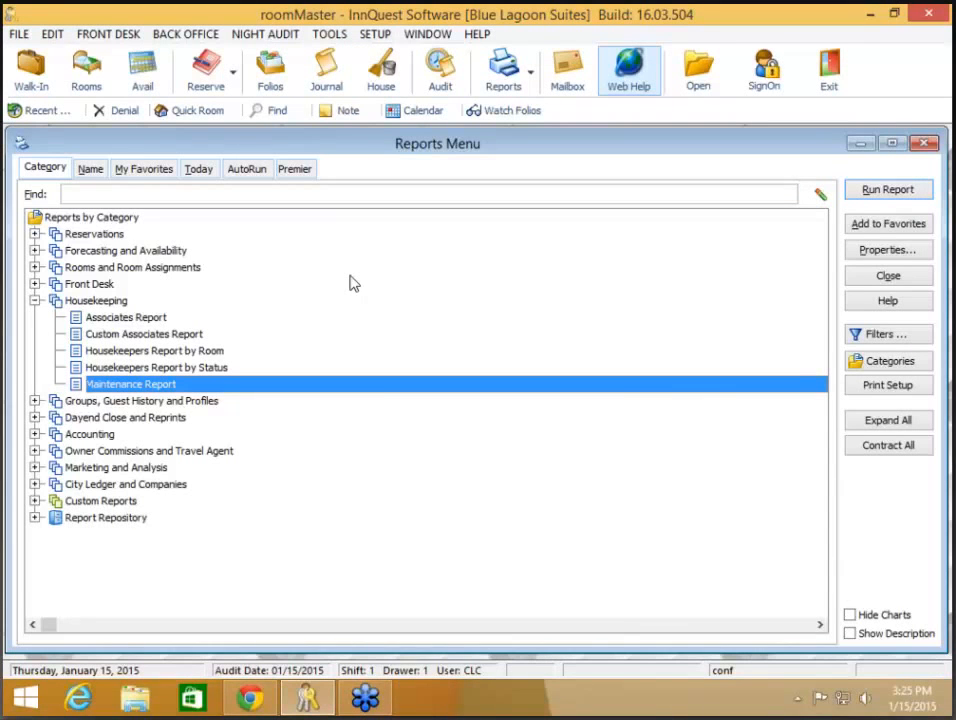
pyautogui.click(35, 301)
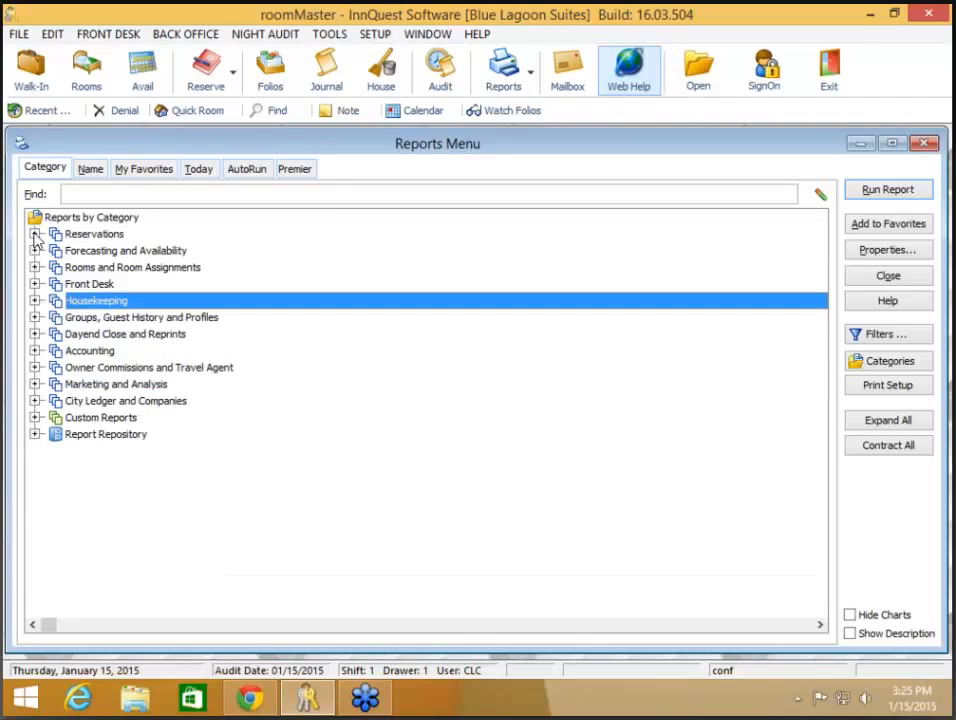
pyautogui.click(35, 234)
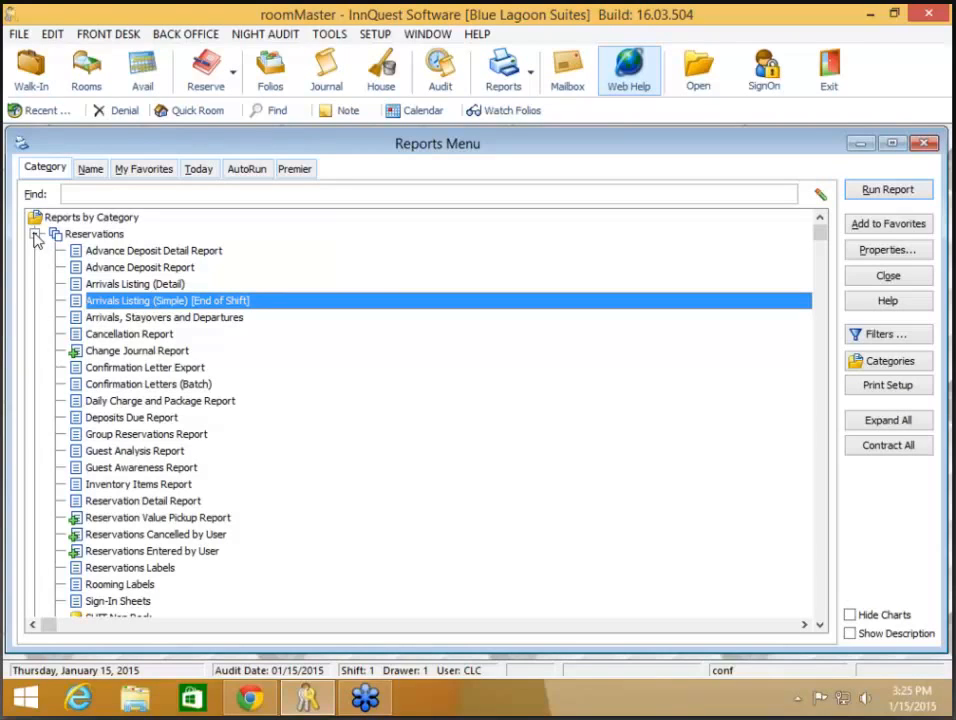
pyautogui.click(150, 352)
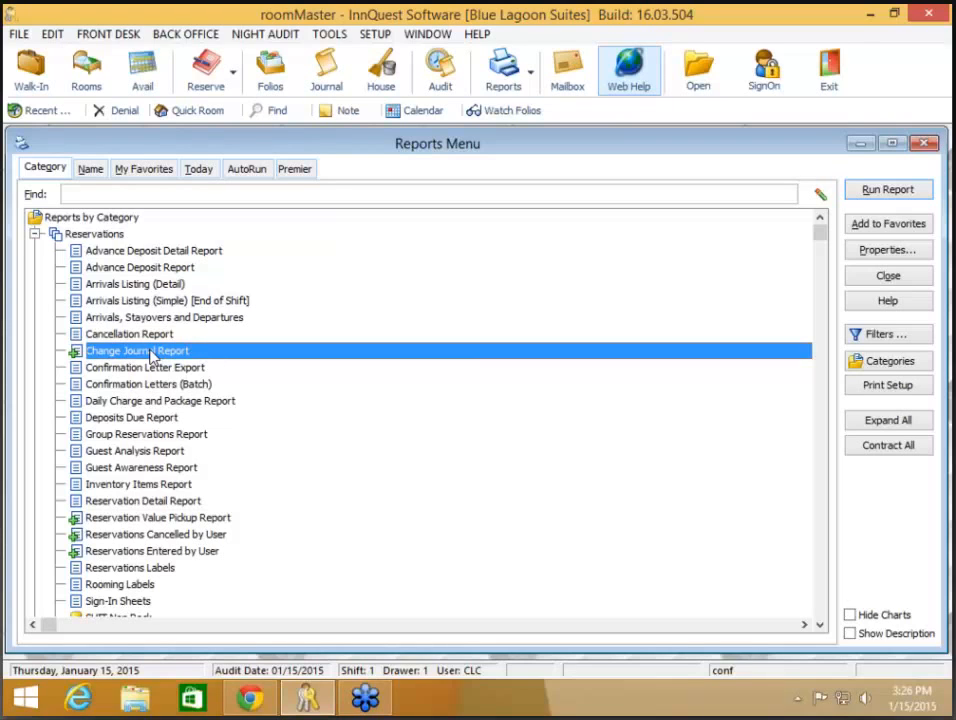
# - Run the Change Journal Report from 0101 with detail audit field information, searching for a guest's name
pyautogui.doubleClick(152, 356)
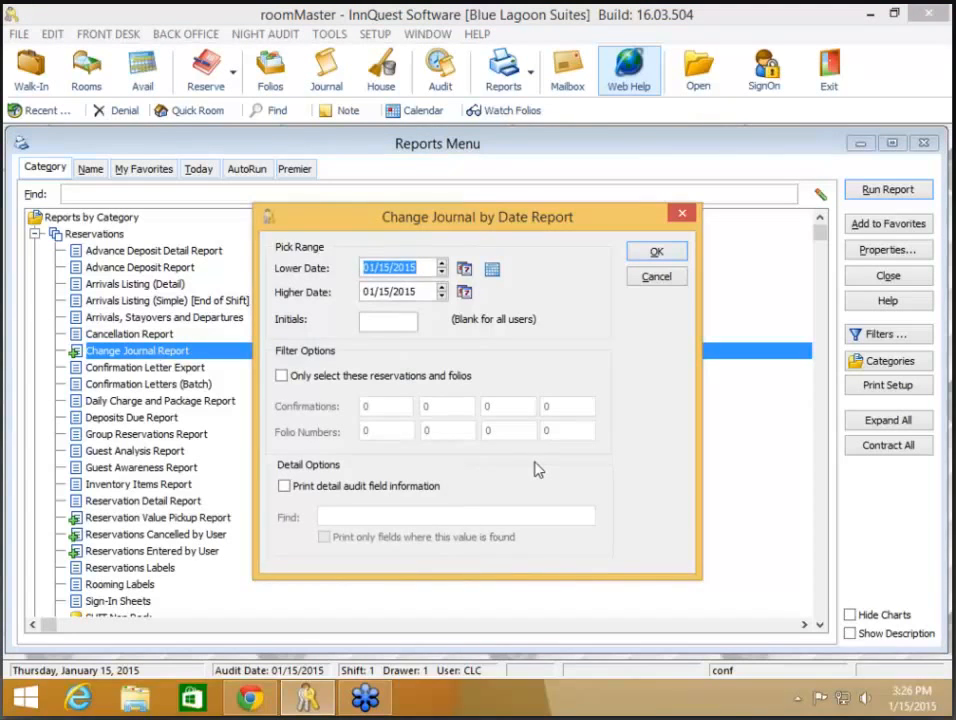
pyautogui.write('0101')
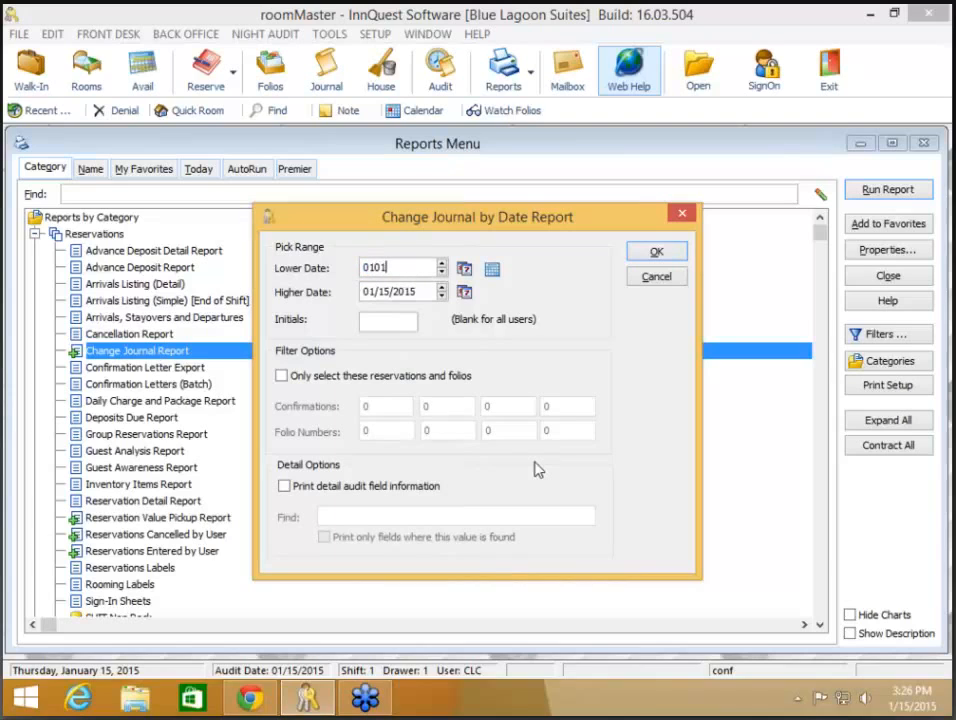
pyautogui.press('Tab')
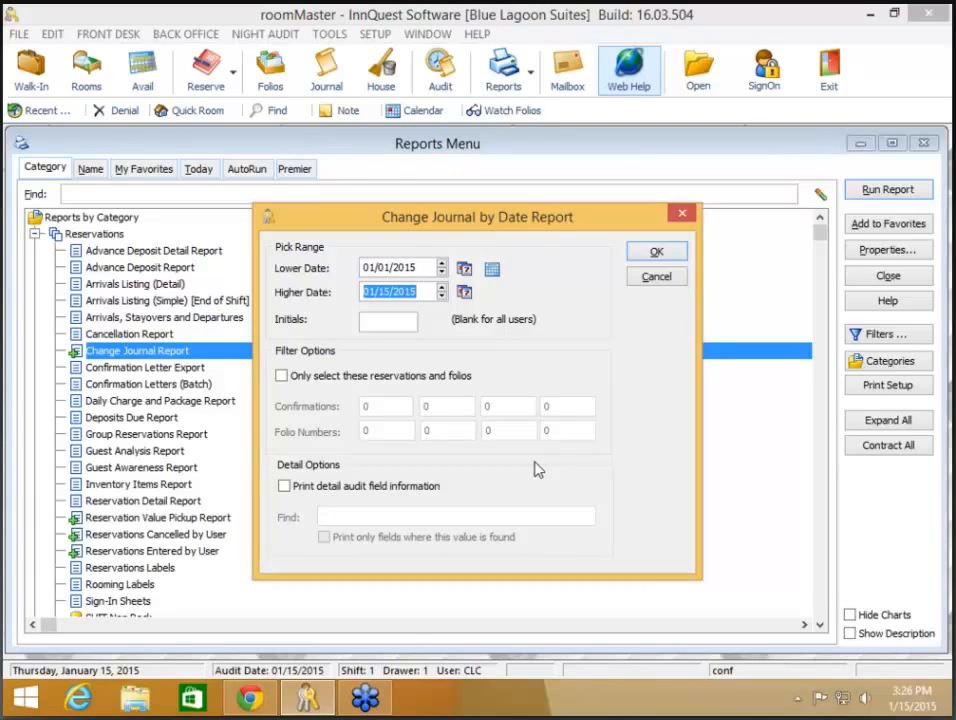
pyautogui.click(387, 490)
pyautogui.click(387, 490)
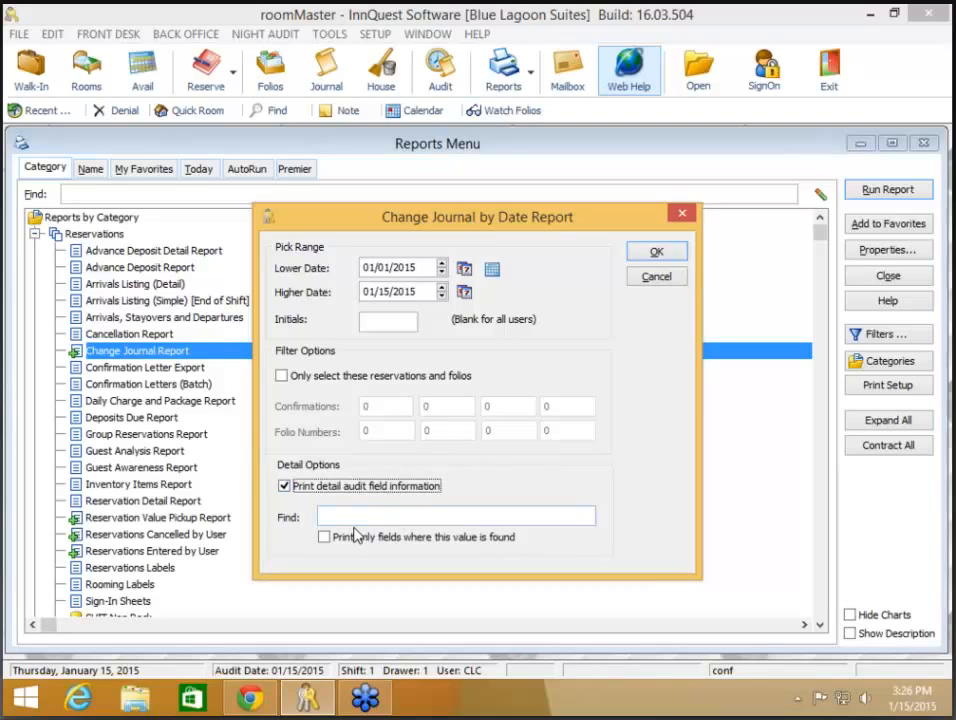
pyautogui.click(360, 512)
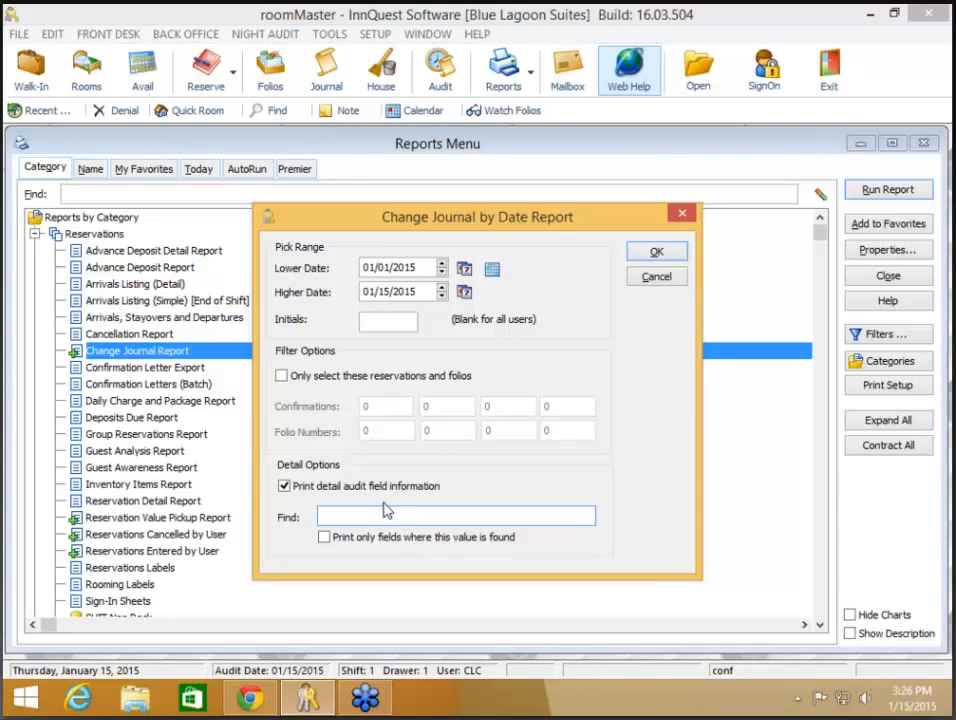
pyautogui.write('christy')
pyautogui.click(664, 254)
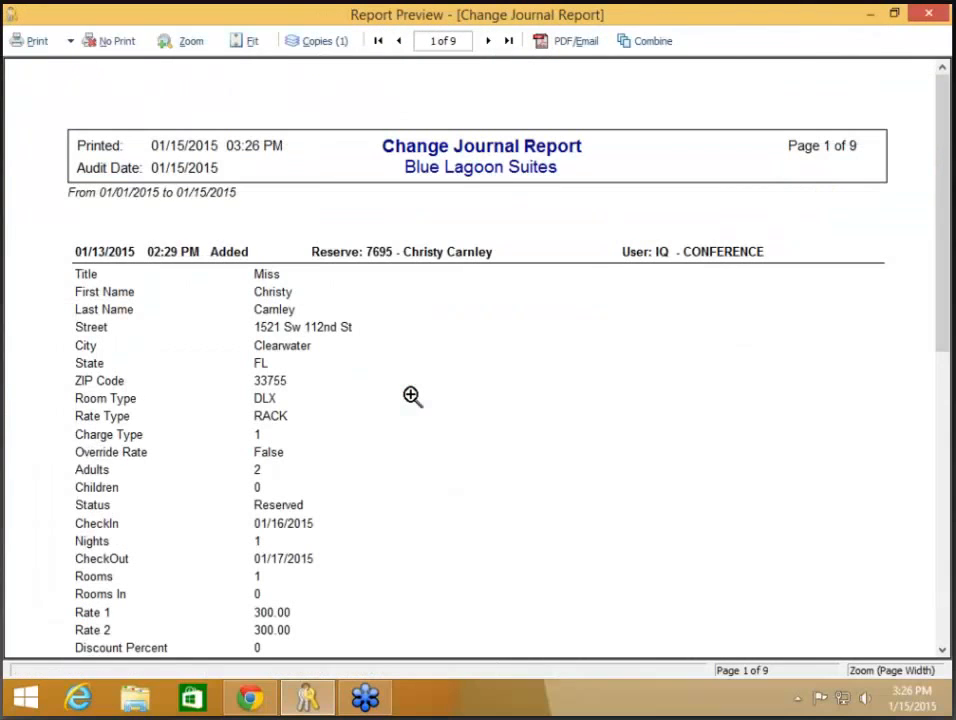
# - Scroll through the report preview, close it unprinted, and reopen the report options
pyautogui.scroll(-5, 412, 396)
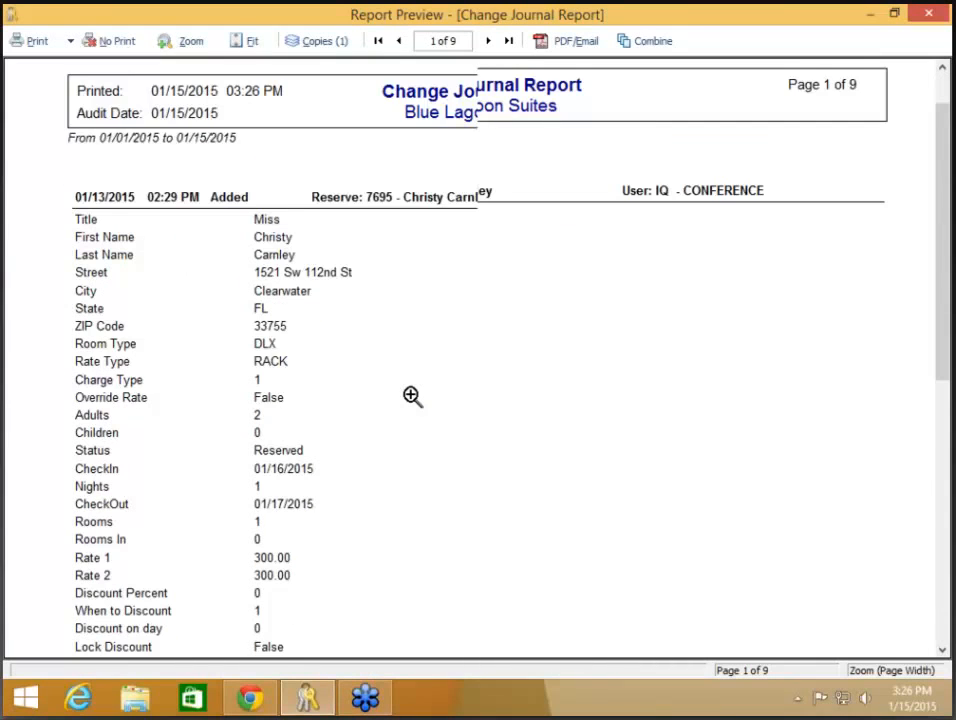
pyautogui.scroll(-5, 412, 396)
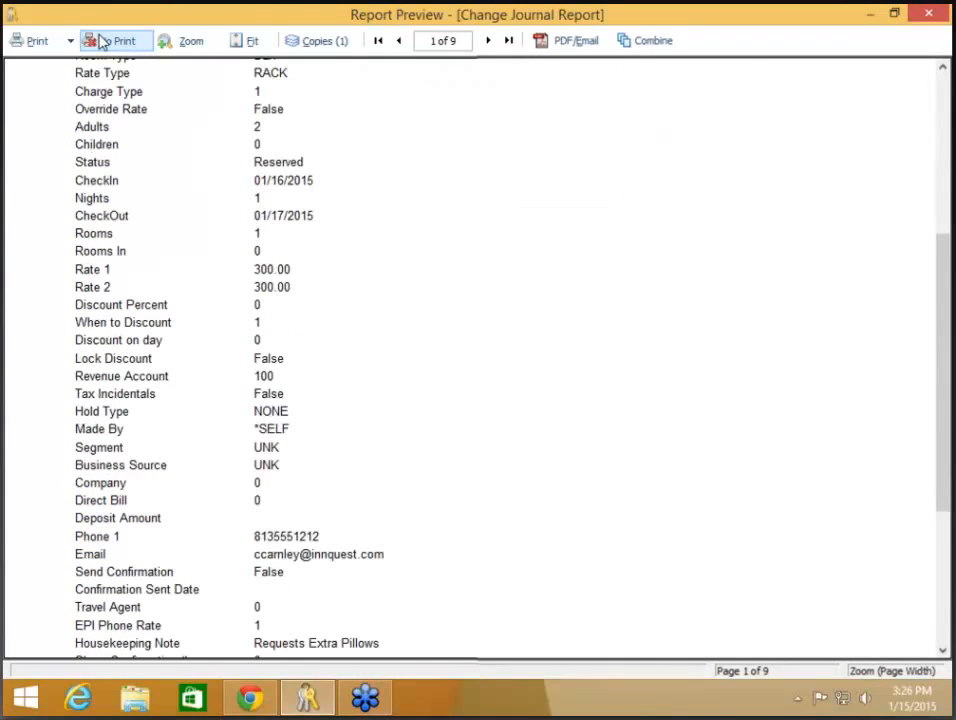
pyautogui.click(104, 40)
pyautogui.doubleClick(230, 352)
# - Rerun the 01/15/2015 report printing only fields matching the guest's name, then close it unprinted
pyautogui.click(340, 538)
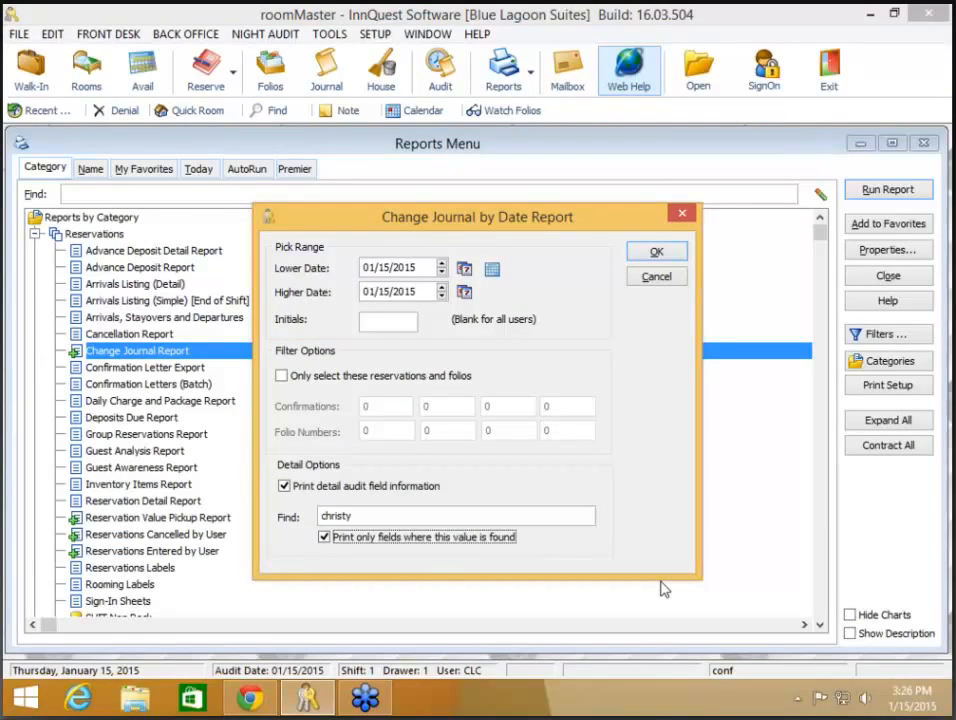
pyautogui.click(653, 255)
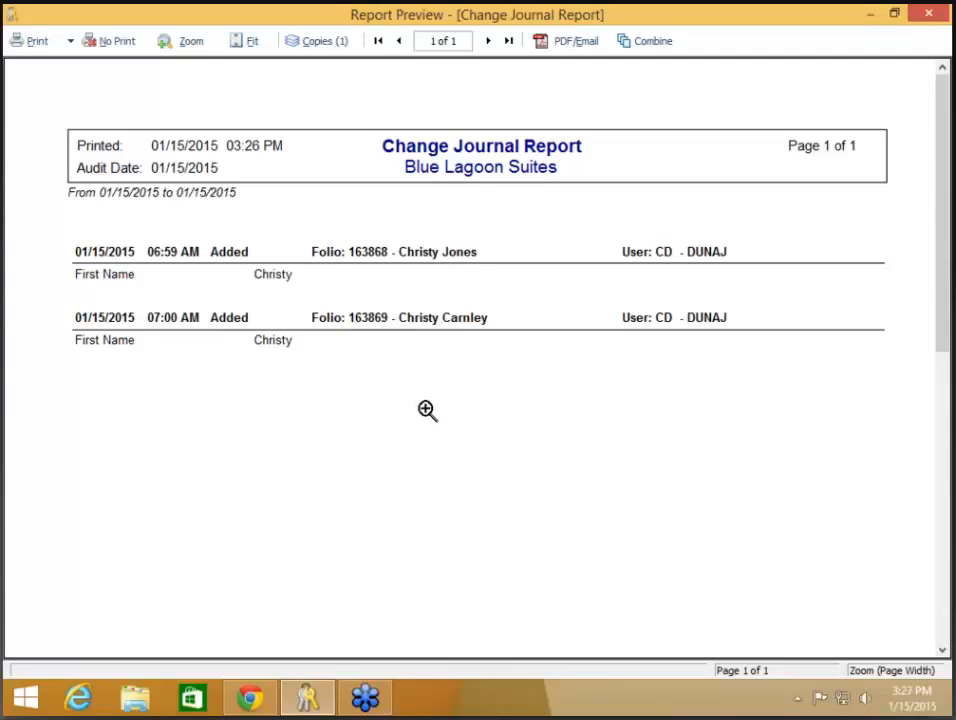
pyautogui.click(118, 42)
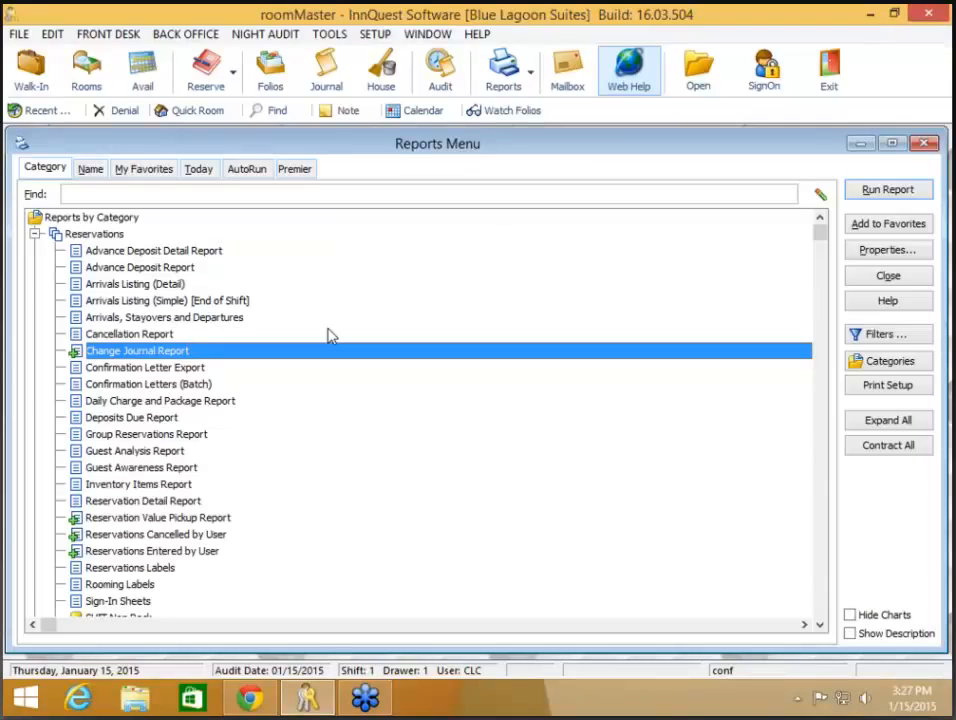
# - Open Group Reservations Report options for 01/15/2015–04/30/2015 and add Tentative alongside Active
pyautogui.click(201, 435)
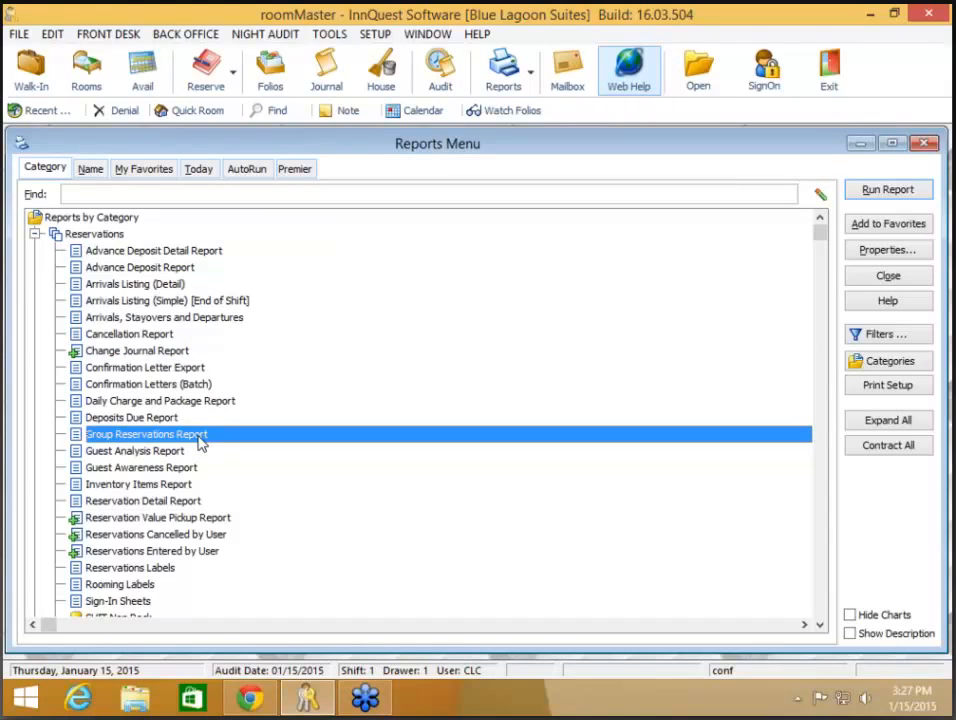
pyautogui.doubleClick(201, 443)
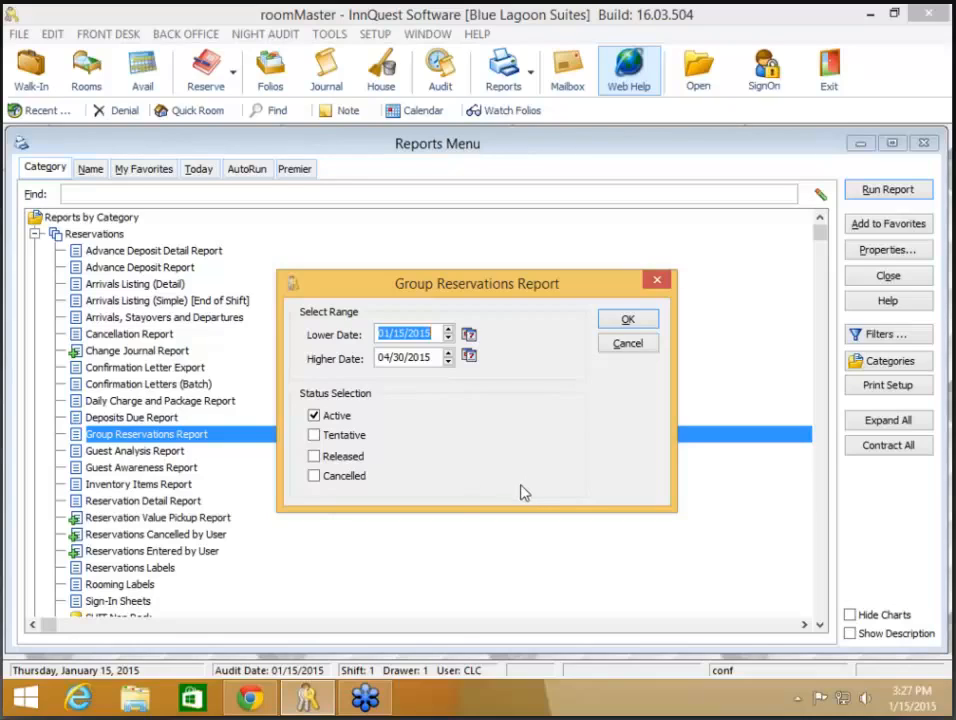
pyautogui.click(362, 436)
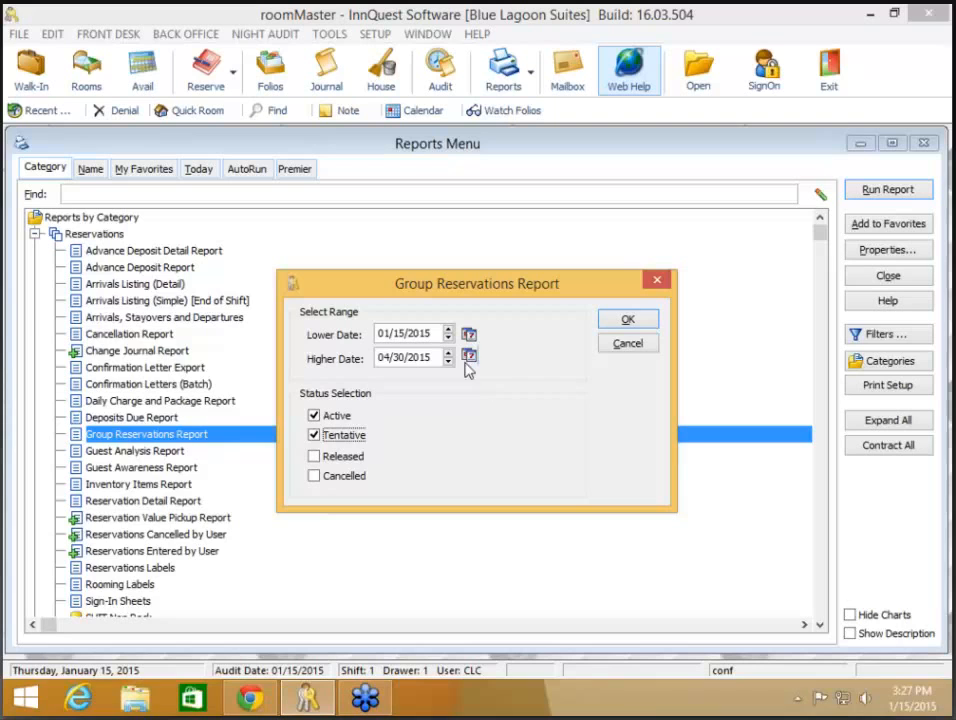
# - Generate and scroll the three-group report, close it unprinted, then cancel the report options
pyautogui.click(628, 321)
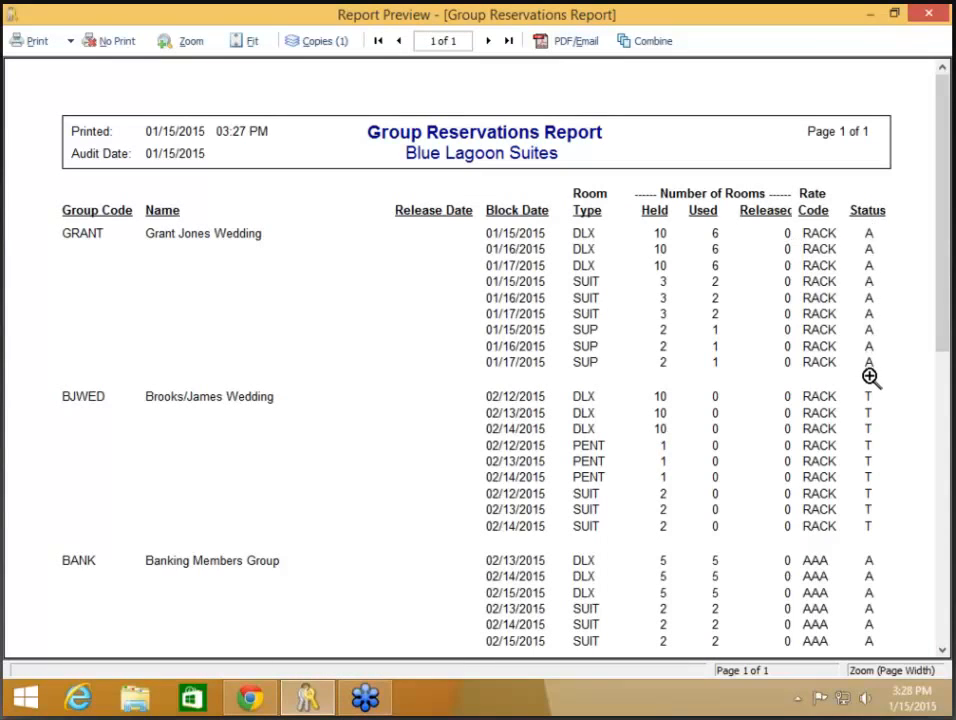
pyautogui.scroll(-2, 870, 380)
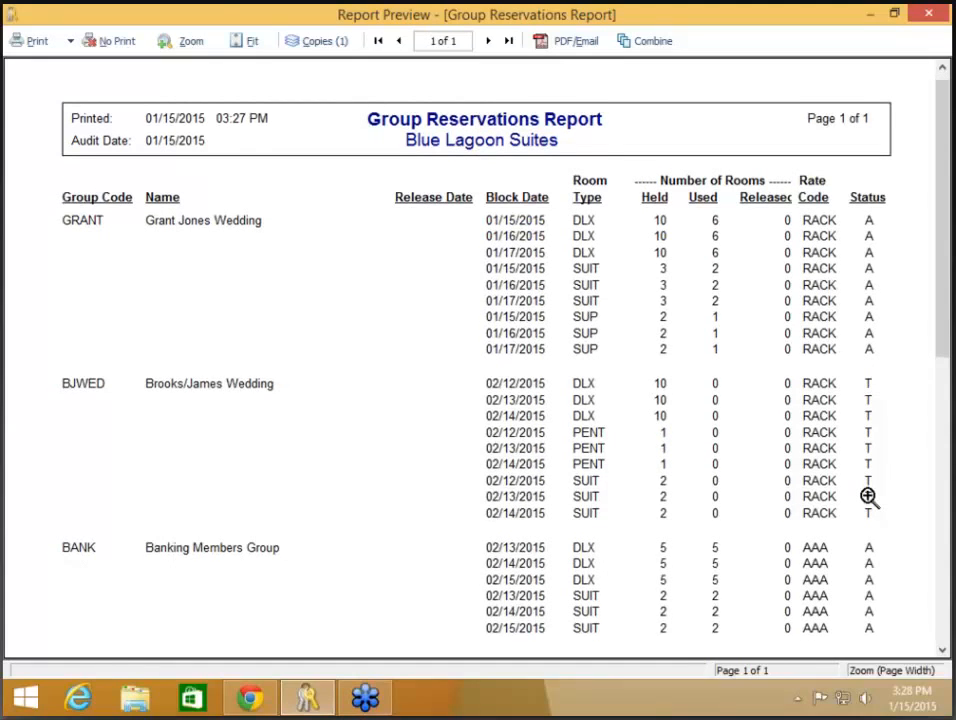
pyautogui.scroll(-3, 868, 496)
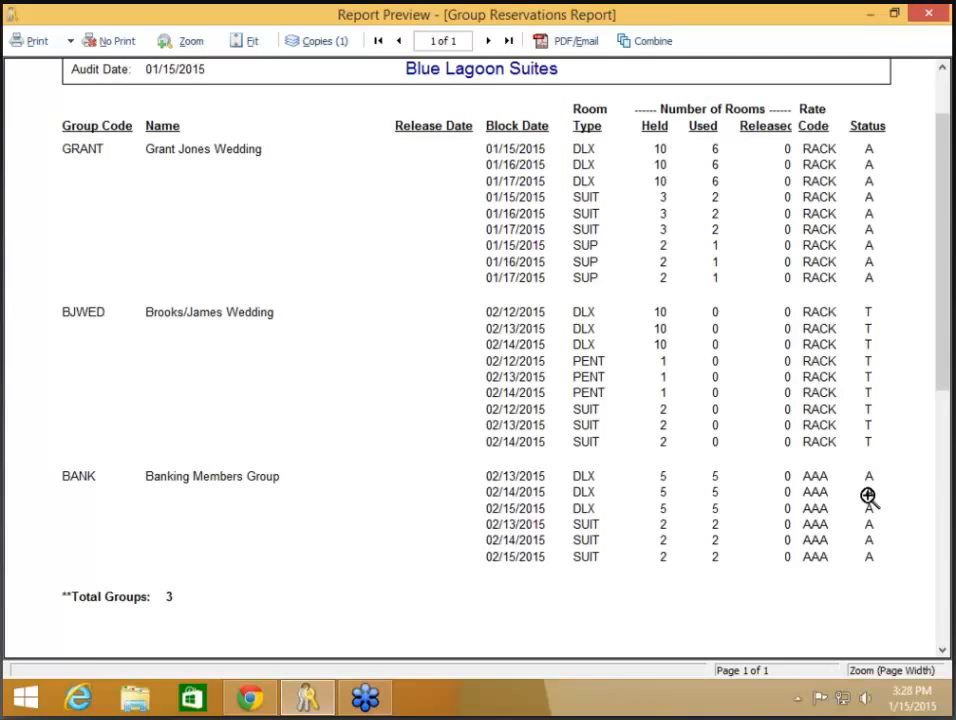
pyautogui.click(106, 44)
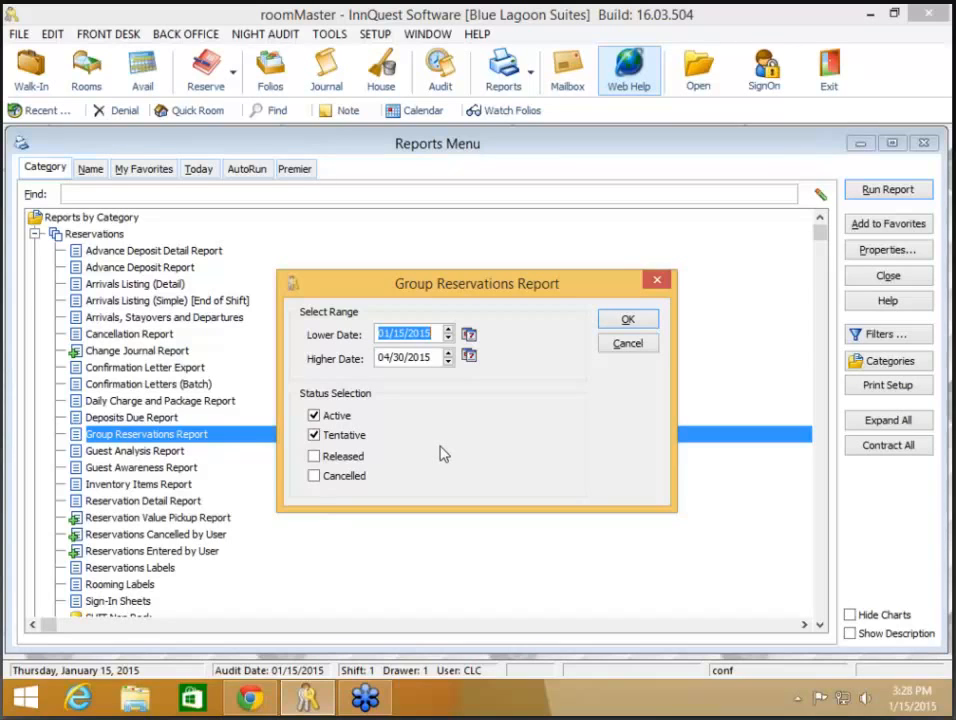
pyautogui.click(628, 343)
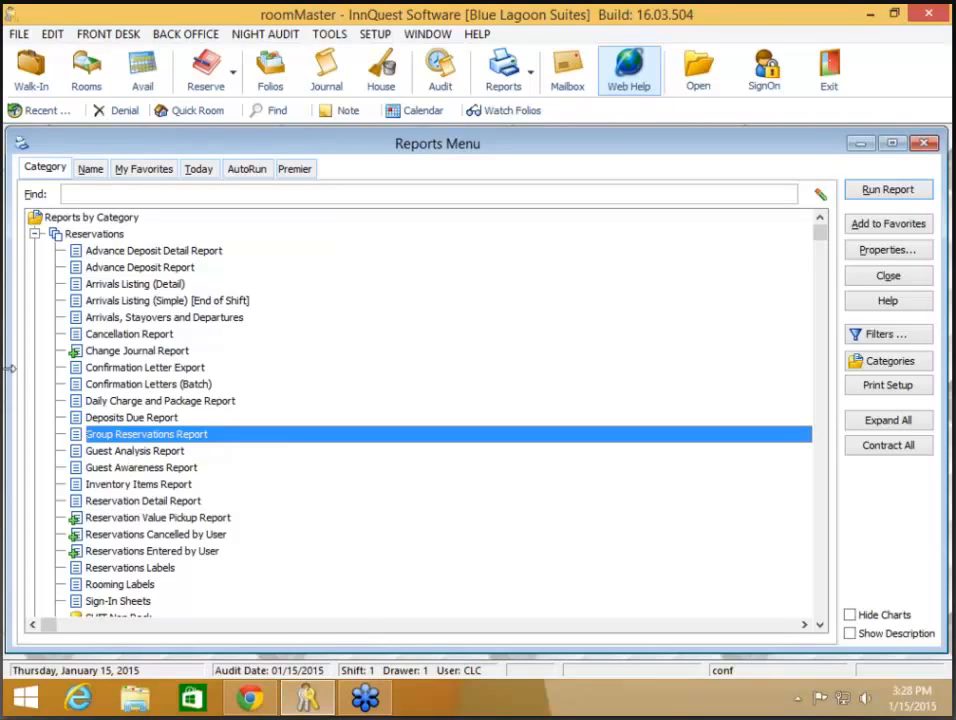
# - Switch from Reservations to Forecasting and Availability and open the Transient/Group Forecast Report options (01/15/2015–02/28/2015)
pyautogui.click(35, 236)
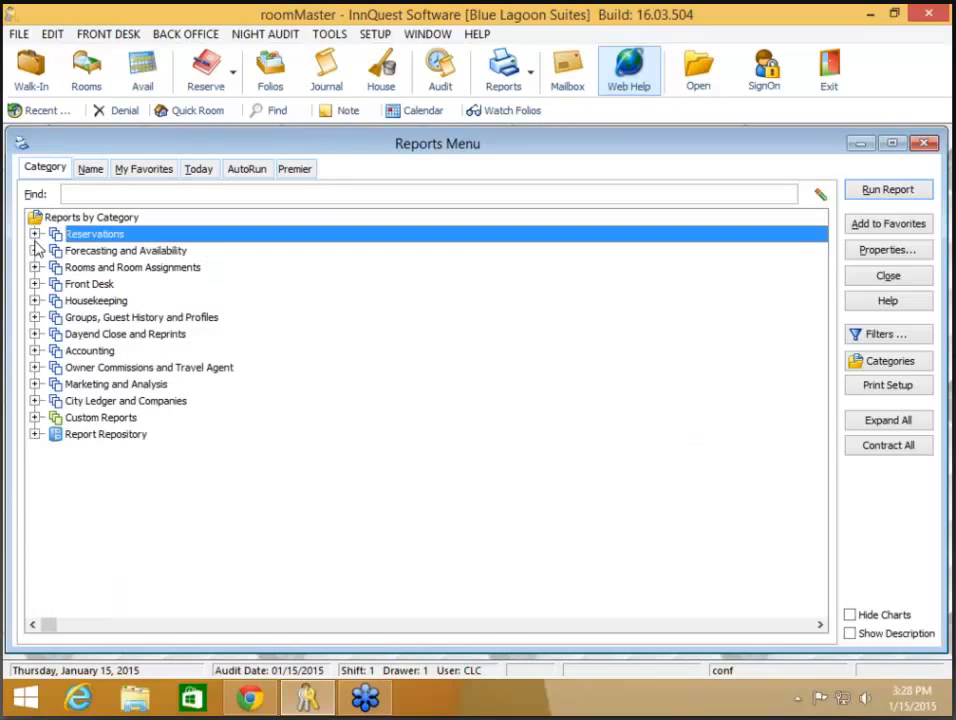
pyautogui.click(36, 253)
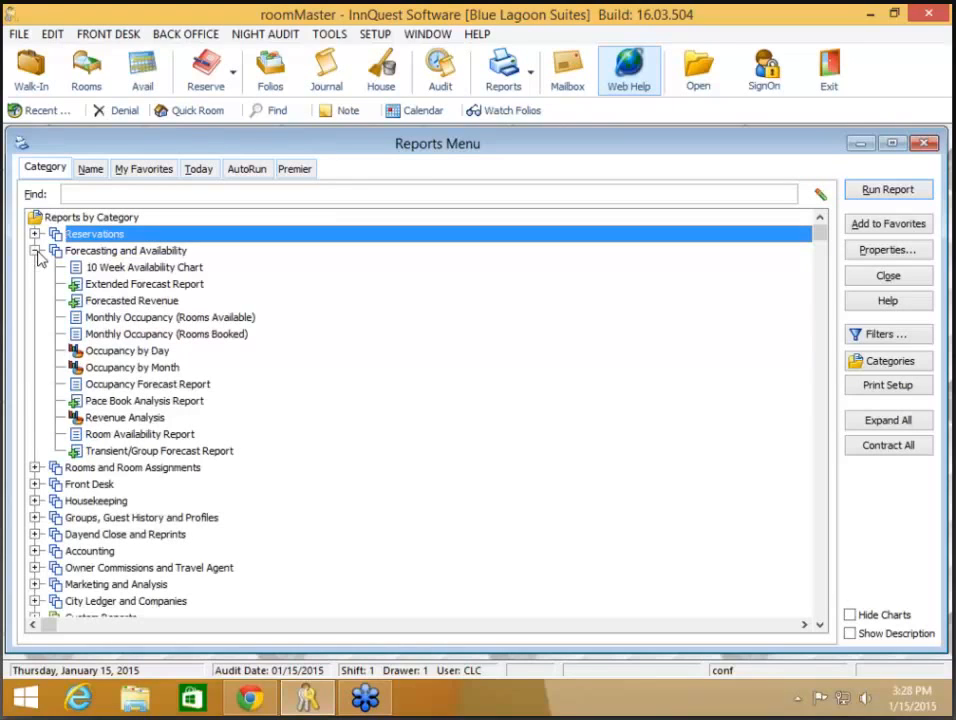
pyautogui.click(163, 452)
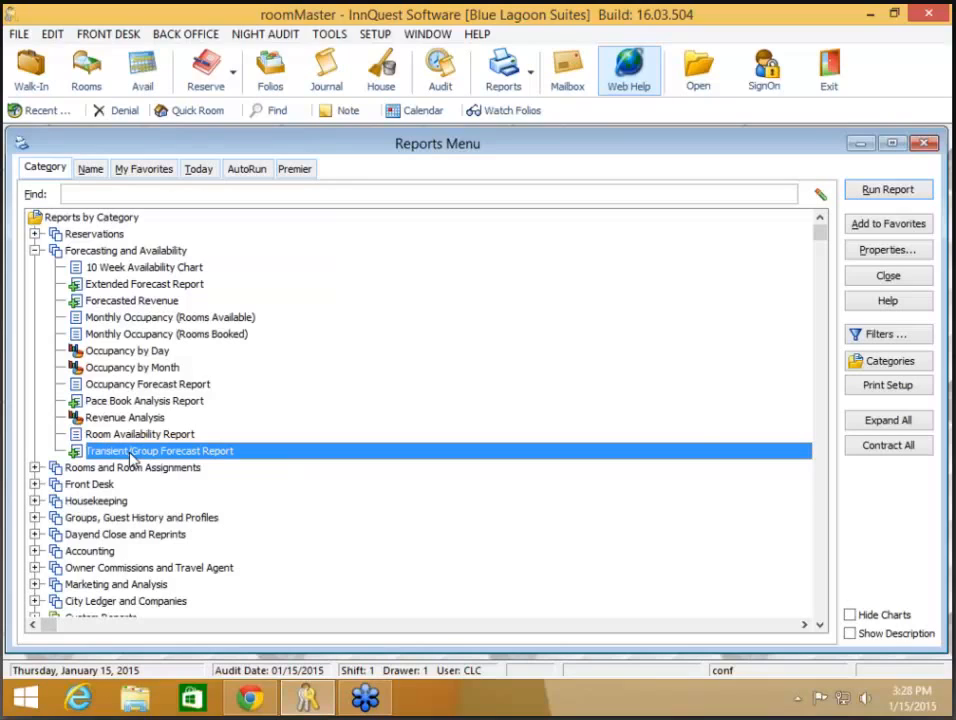
pyautogui.doubleClick(130, 451)
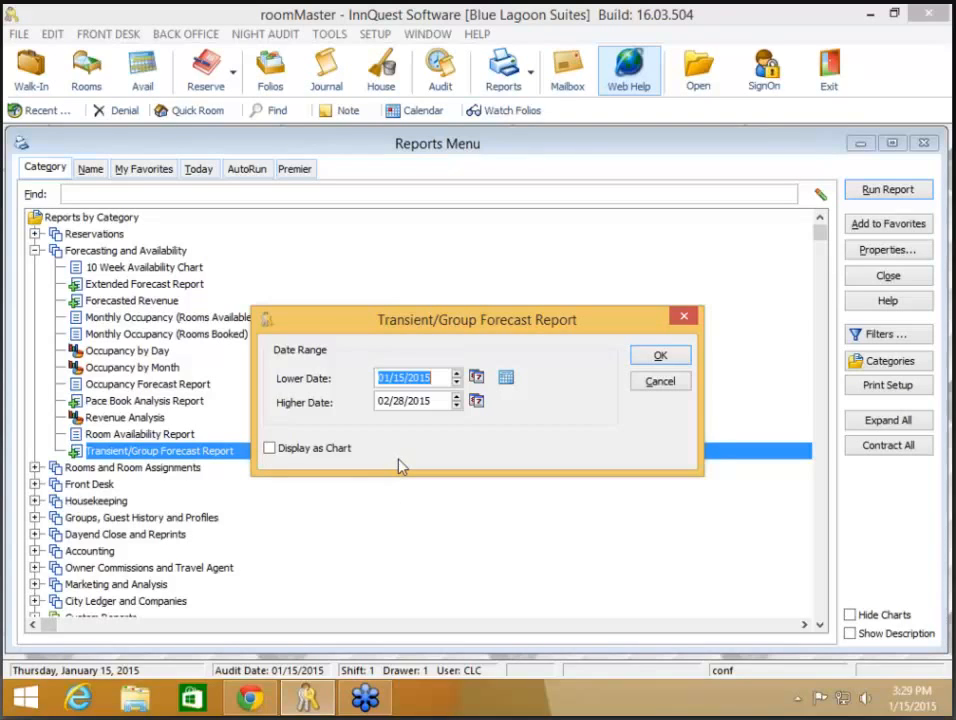
# - Generate and close the three-page Transient/Group Forecast Report, then open the Pace Booking Analysis options
pyautogui.click(676, 364)
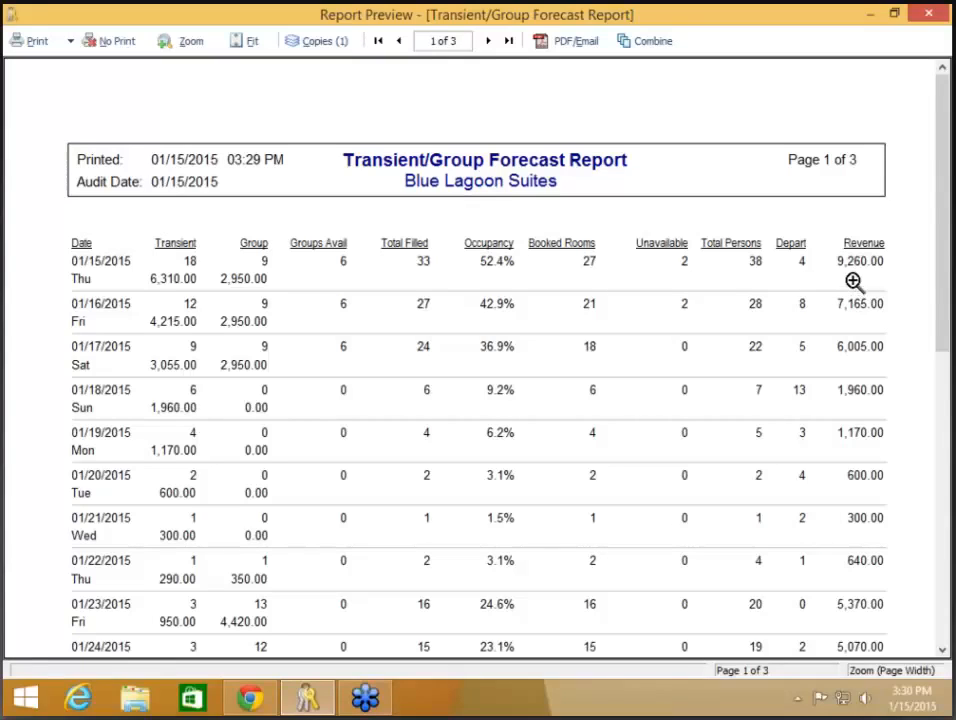
pyautogui.click(126, 46)
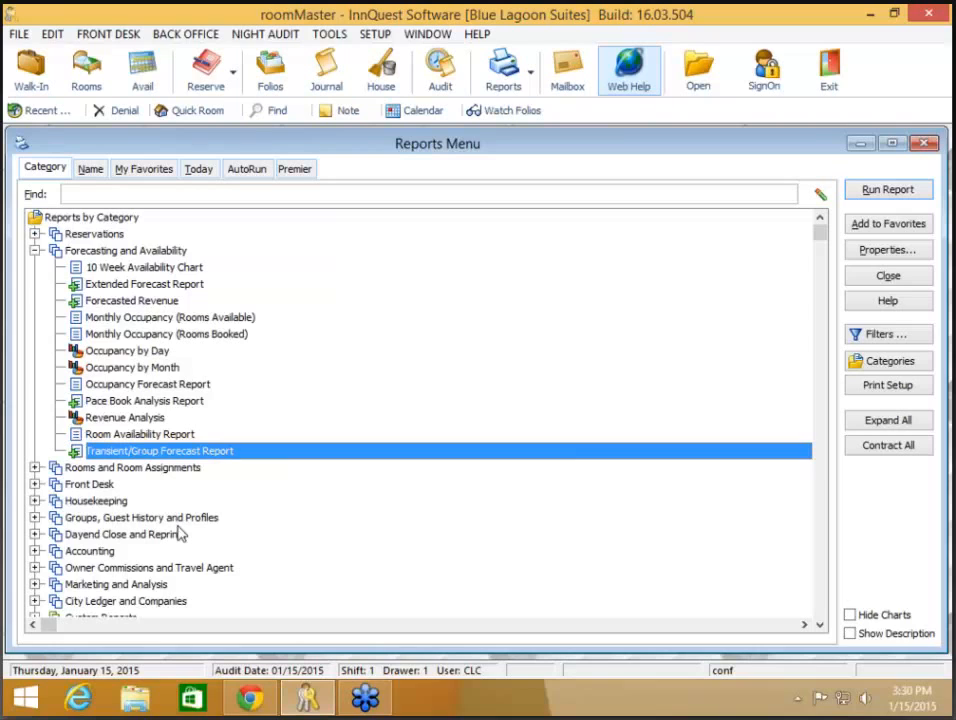
pyautogui.click(141, 401)
pyautogui.doubleClick(141, 401)
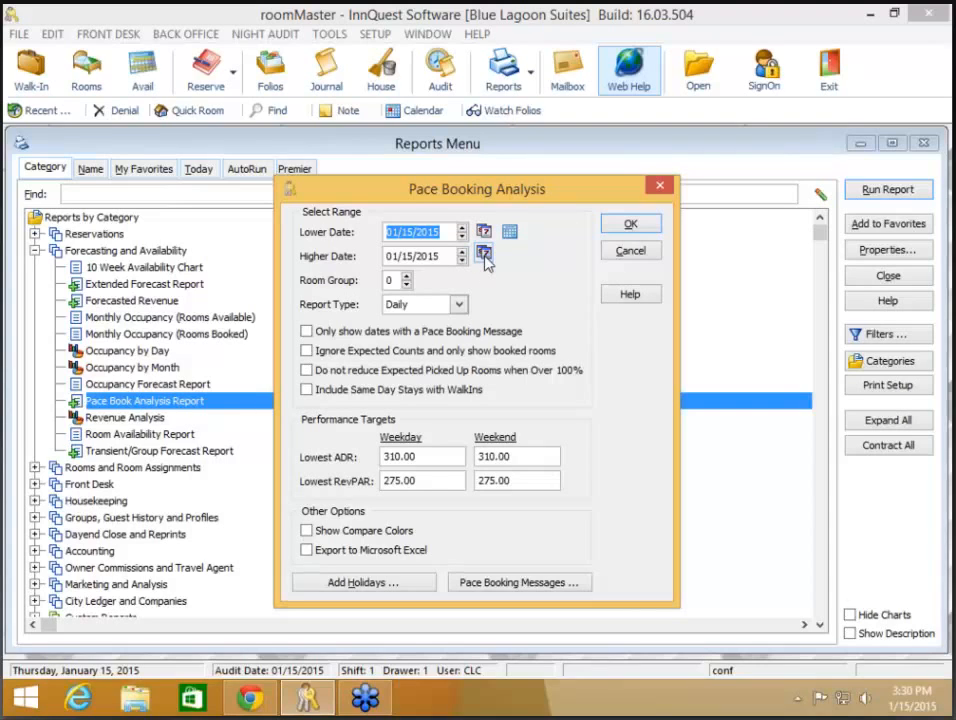
# - Run the Pace Book Analysis Report for next week (01/18/2015–01/24/2015) and close the preview without printing
pyautogui.click(510, 233)
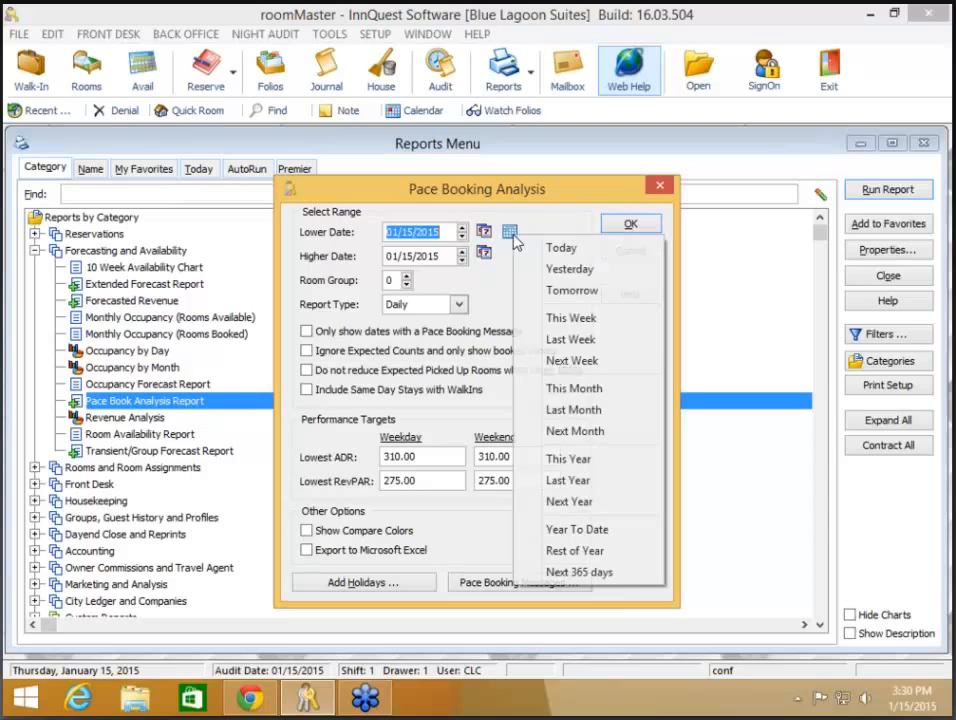
pyautogui.click(560, 361)
pyautogui.click(636, 225)
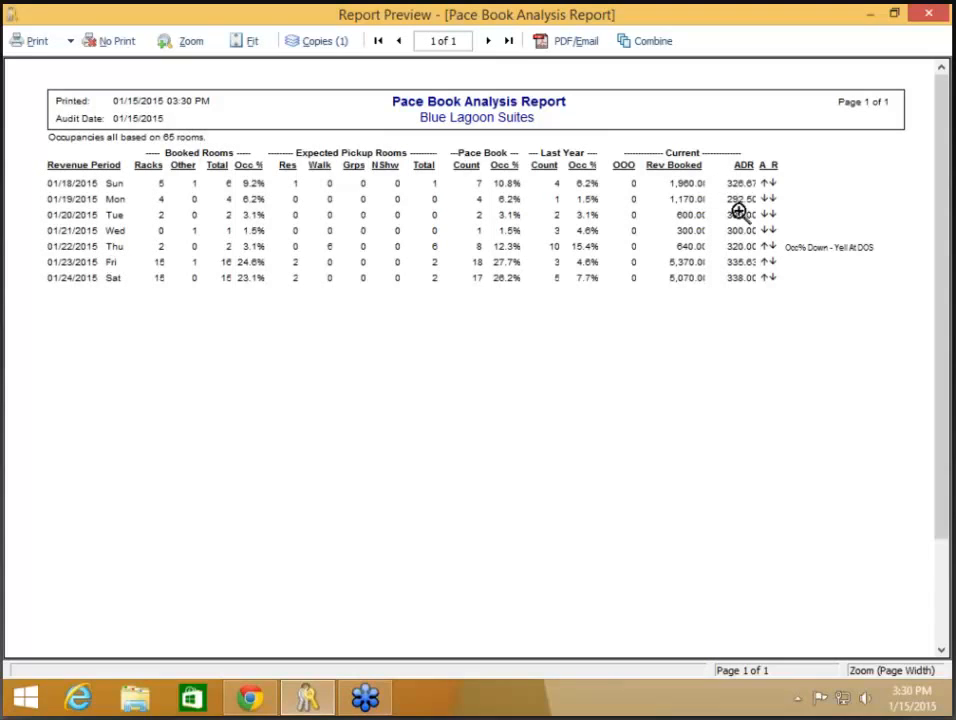
pyautogui.click(110, 51)
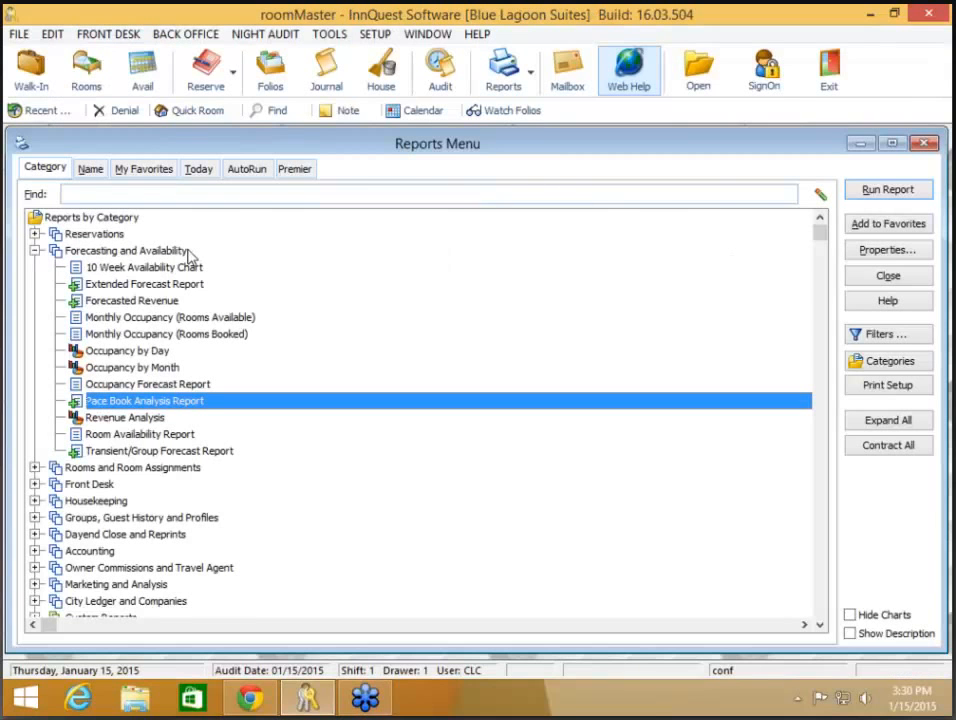
# - Generate the Forecasted Revenue report by Company Class/Company for 01/15/2015–12/31/2015, then close it without printing
pyautogui.click(168, 306)
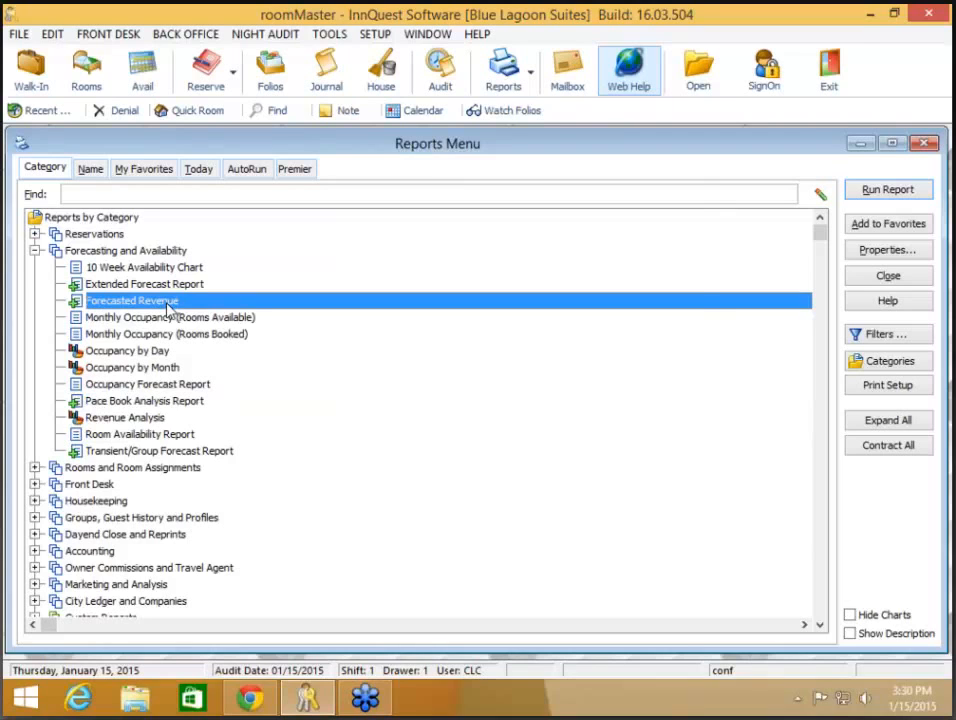
pyautogui.doubleClick(168, 306)
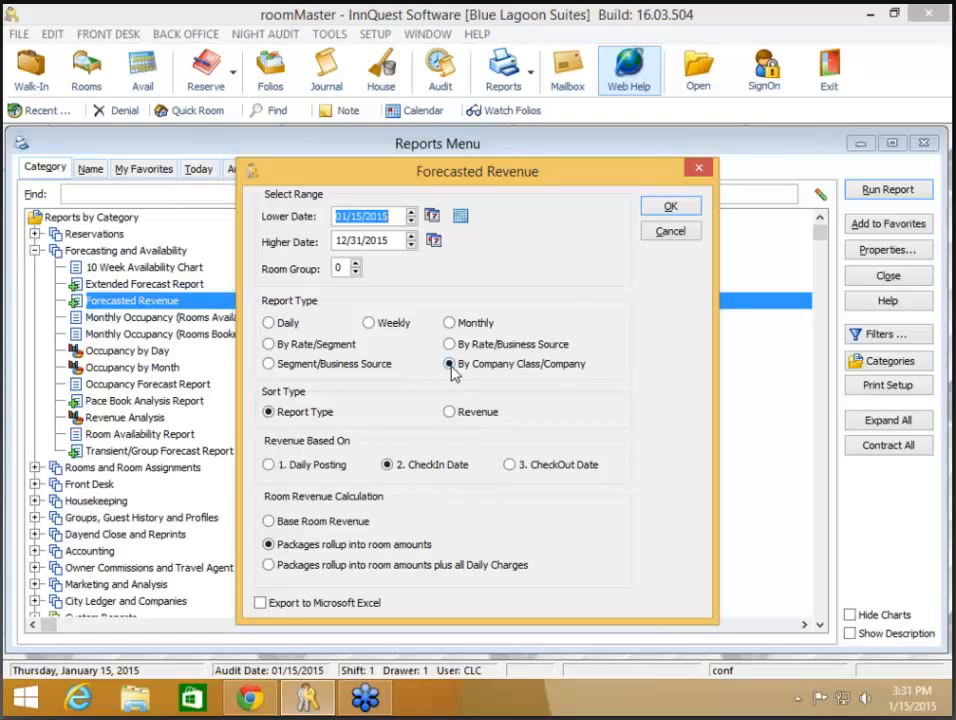
pyautogui.click(671, 206)
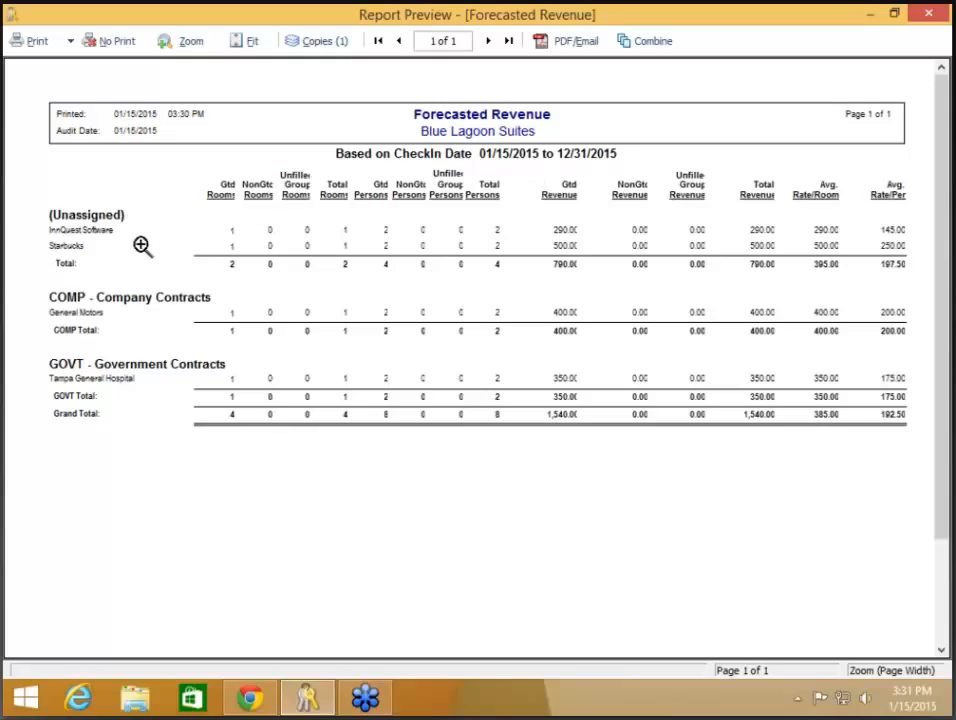
pyautogui.click(118, 47)
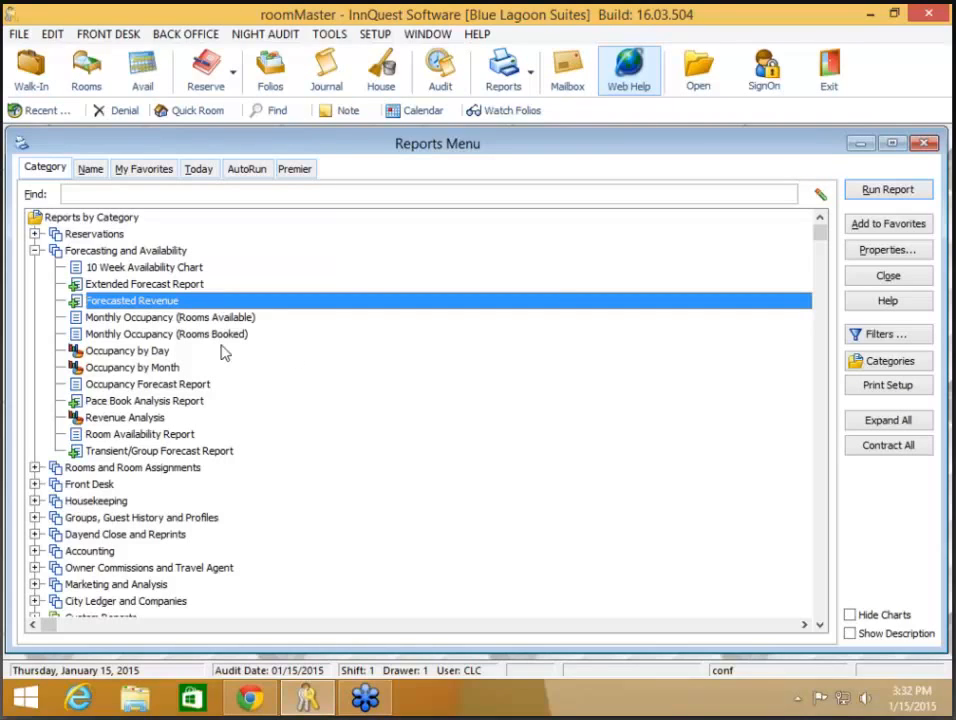
# - Move to Rooms and Room Assignments and run Room Use Detail to display the Room Usage pie chart
pyautogui.click(35, 251)
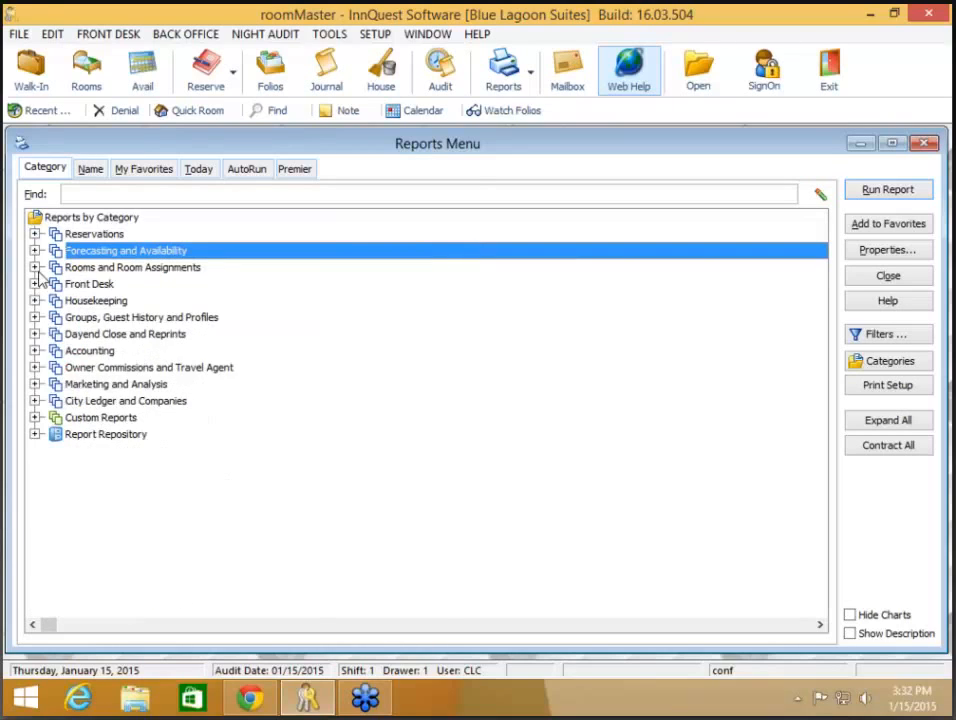
pyautogui.click(34, 267)
pyautogui.click(122, 334)
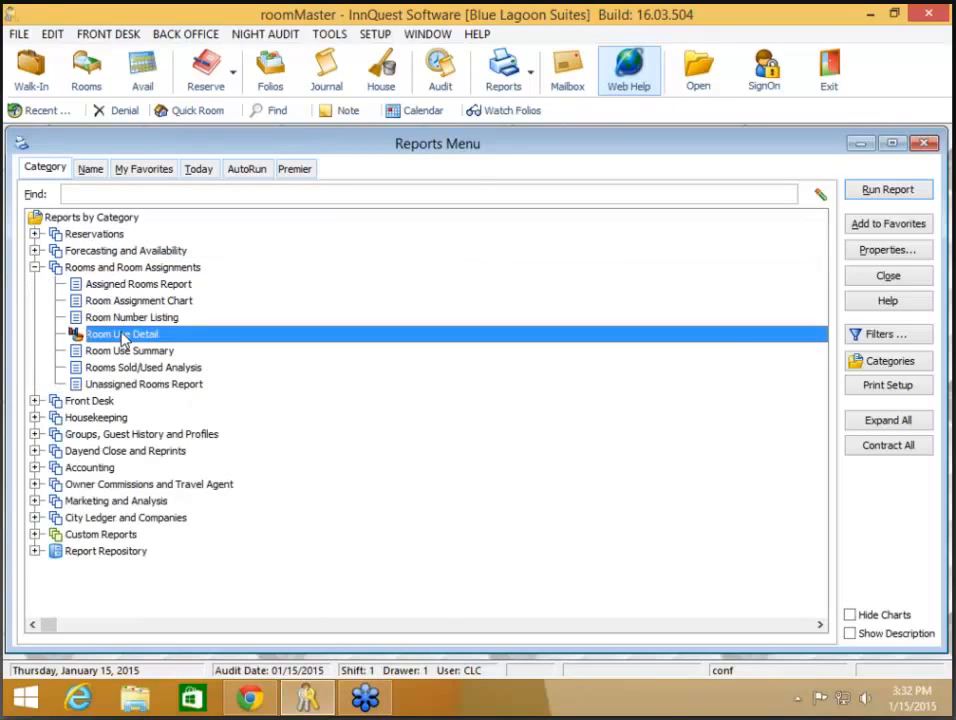
pyautogui.doubleClick(247, 341)
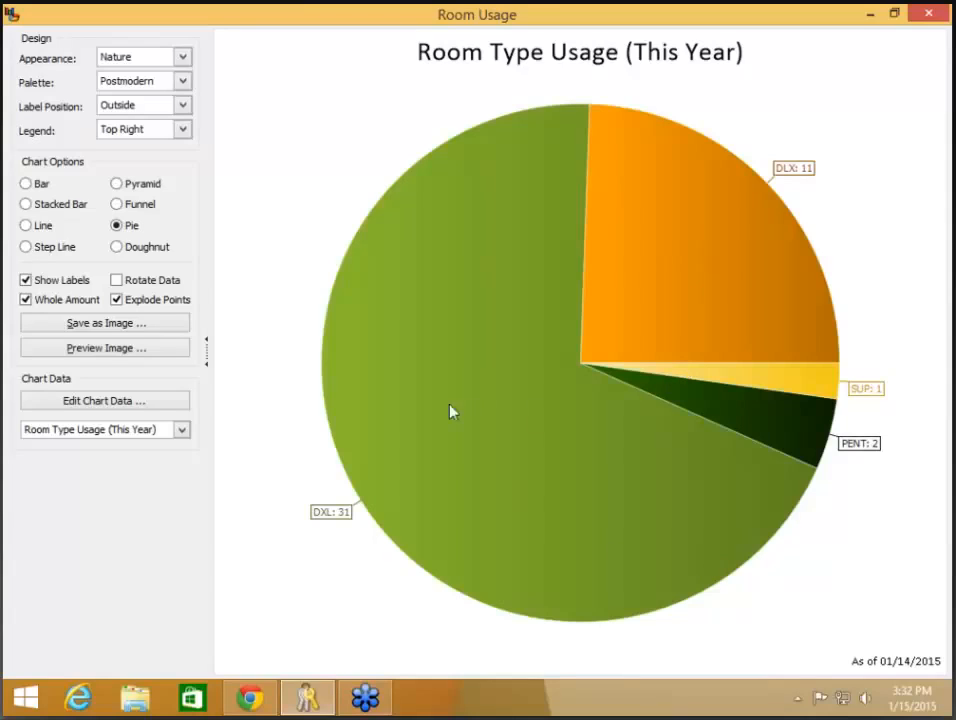
# - Cycle the chart through Room Type Usage (Last Year), Room Type Usage Comparison, Room Usage (This Year), then Room Usage (Last Year)
pyautogui.click(164, 437)
pyautogui.click(164, 437)
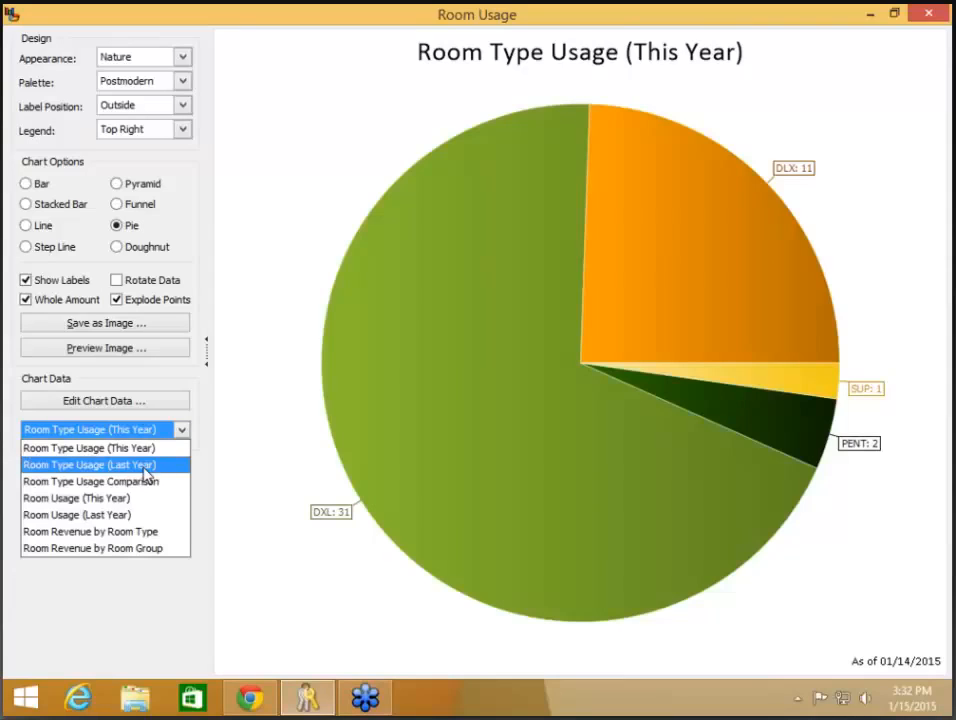
pyautogui.click(147, 466)
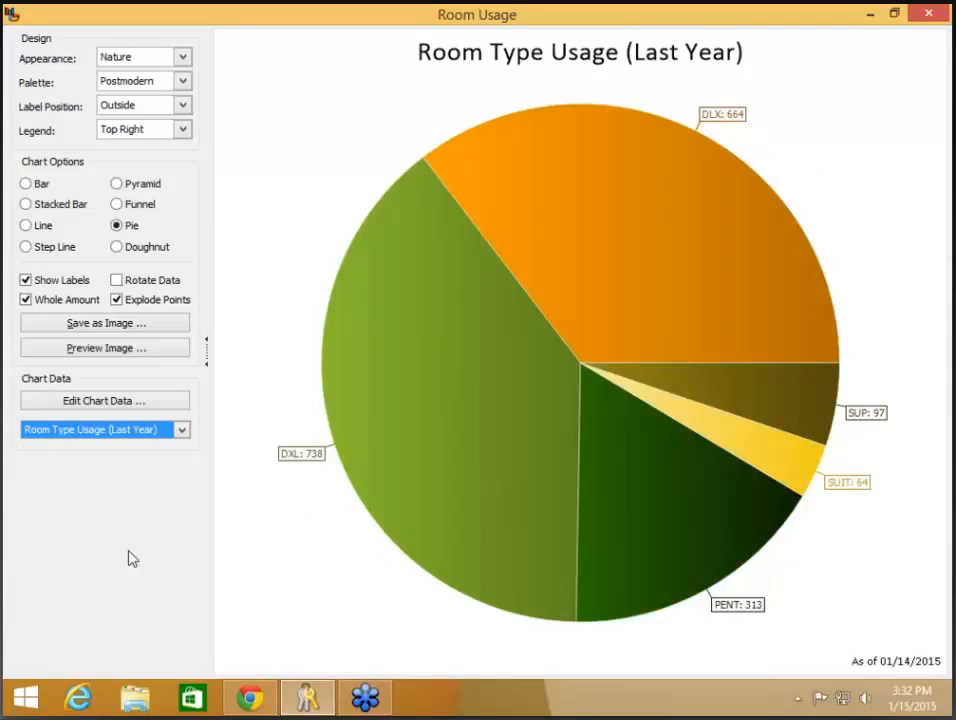
pyautogui.click(183, 434)
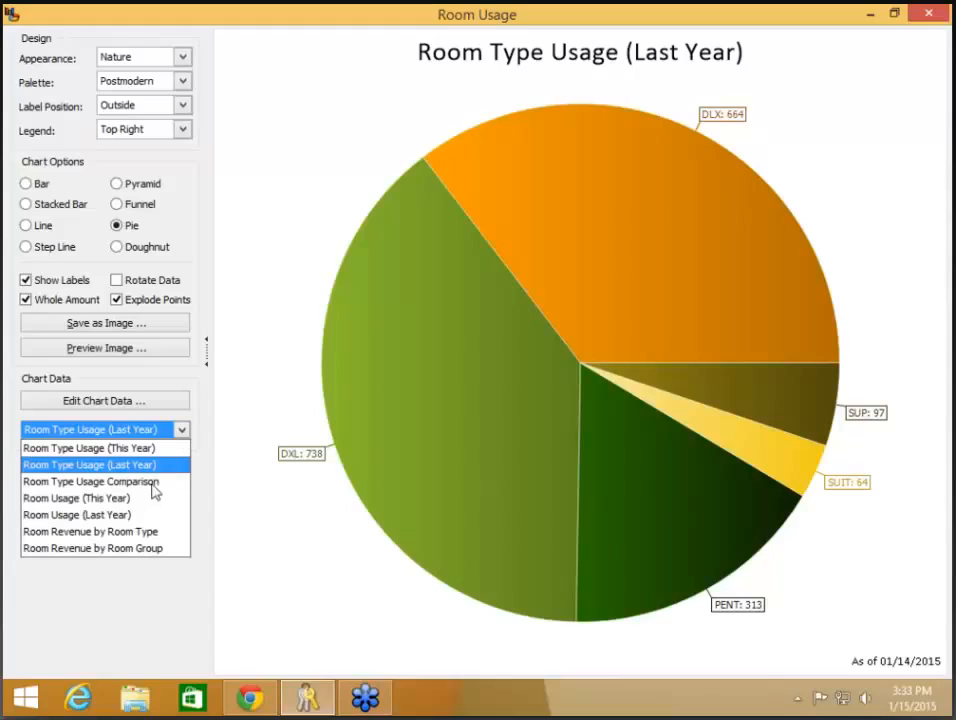
pyautogui.click(153, 484)
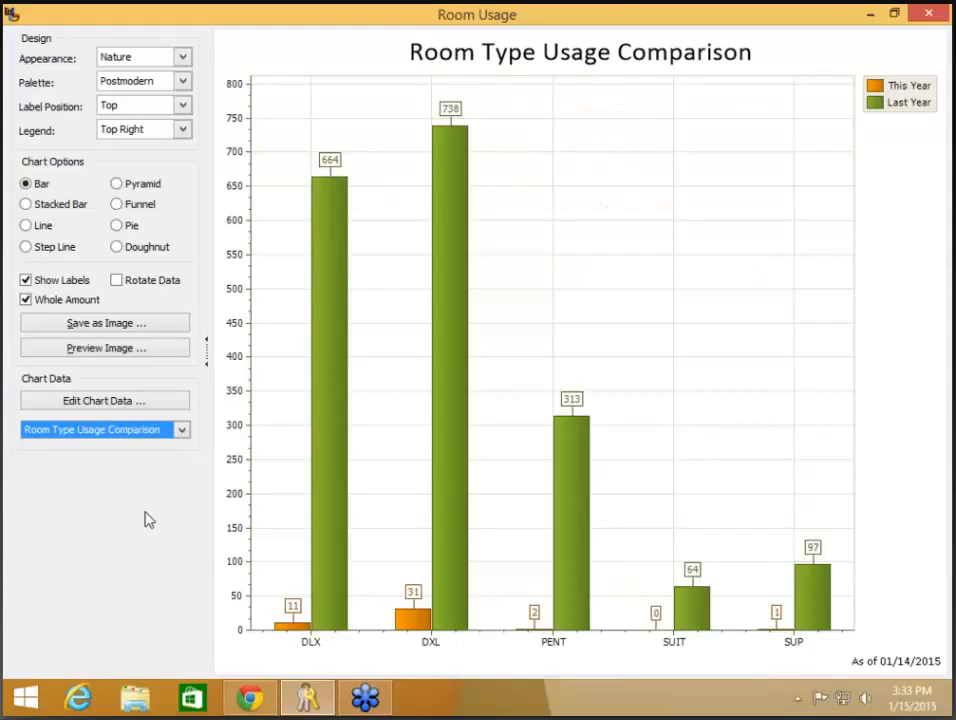
pyautogui.click(183, 432)
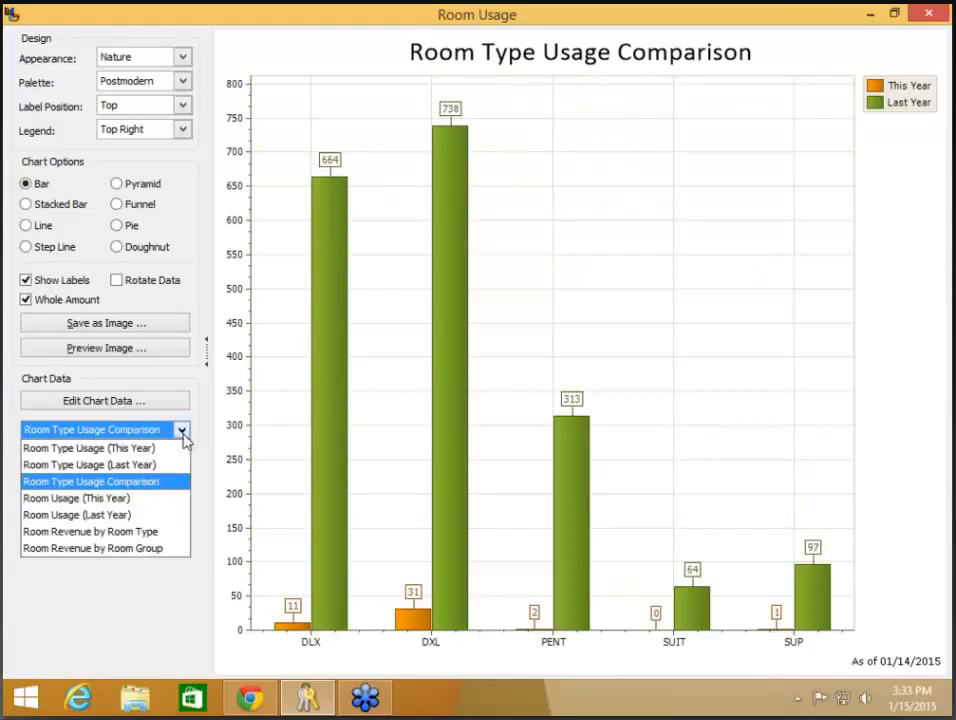
pyautogui.click(110, 498)
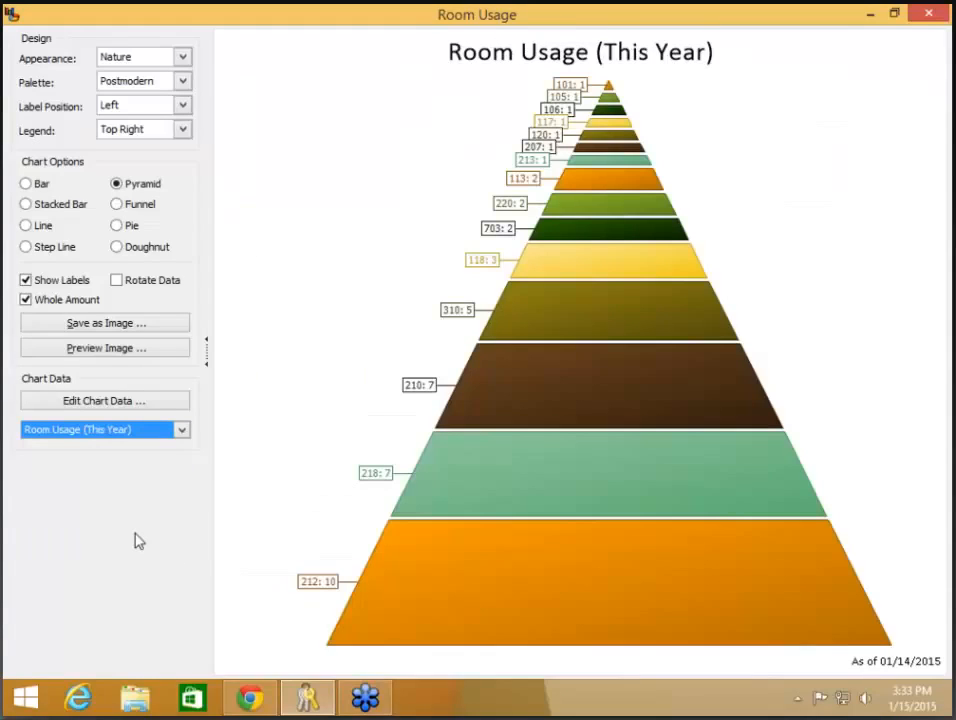
pyautogui.click(183, 432)
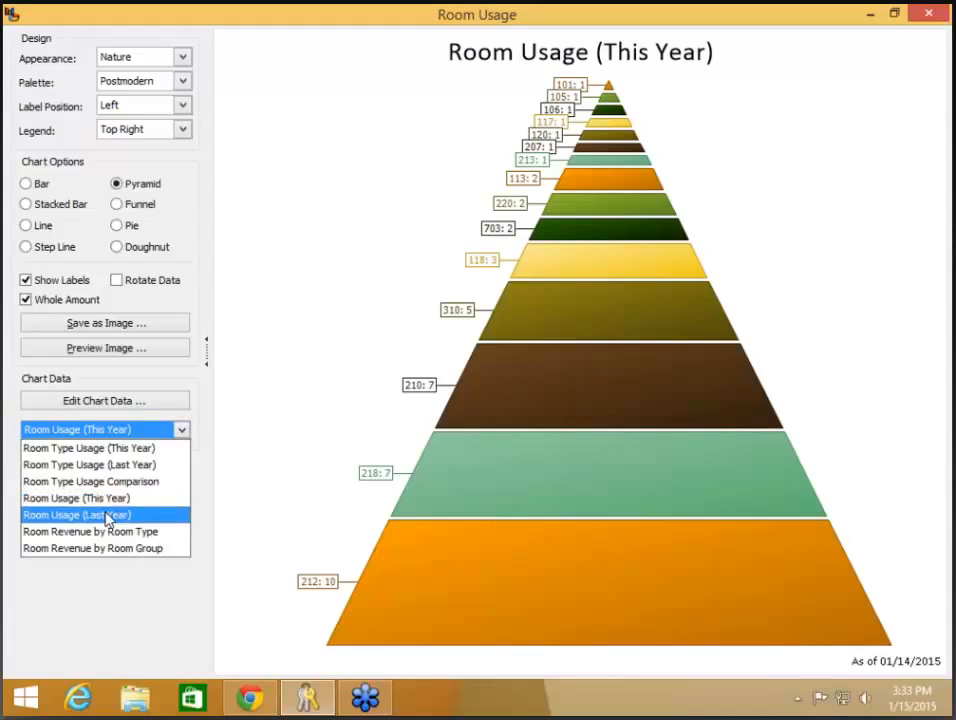
pyautogui.click(108, 515)
pyautogui.click(184, 433)
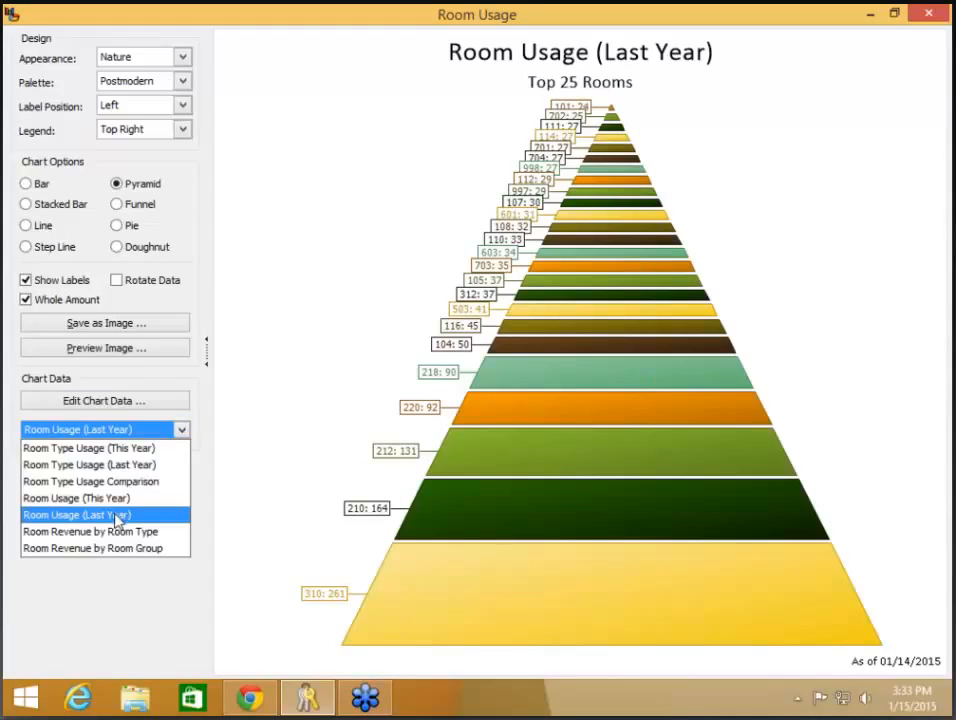
# - Chart Room Revenue by Room Type, then by Room Group, then return to Room Type Usage Comparison
pyautogui.click(121, 532)
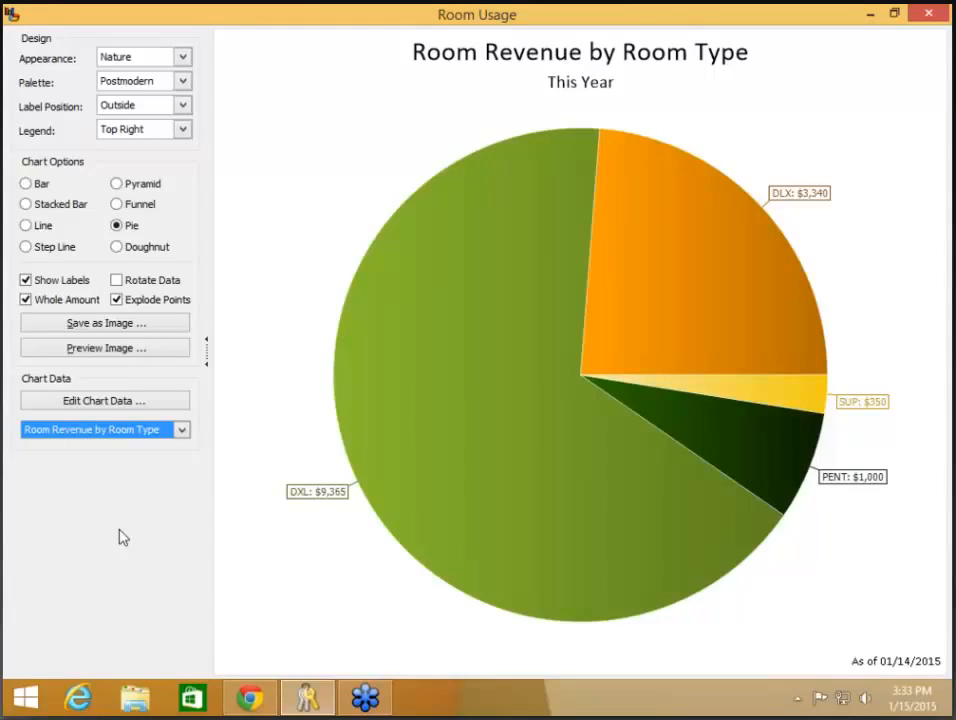
pyautogui.click(183, 430)
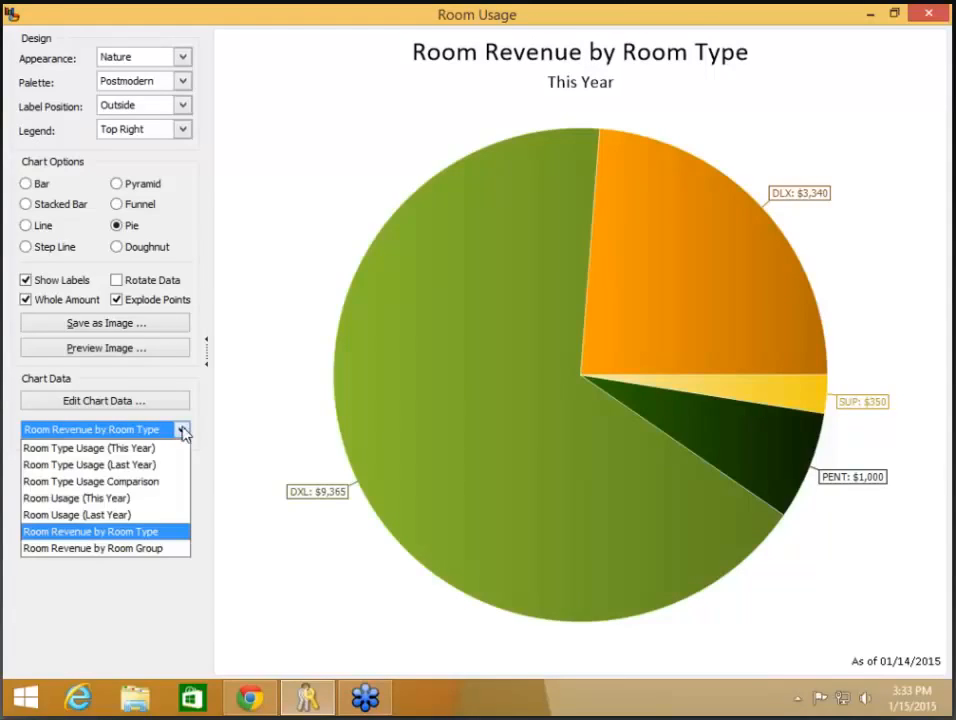
pyautogui.click(97, 548)
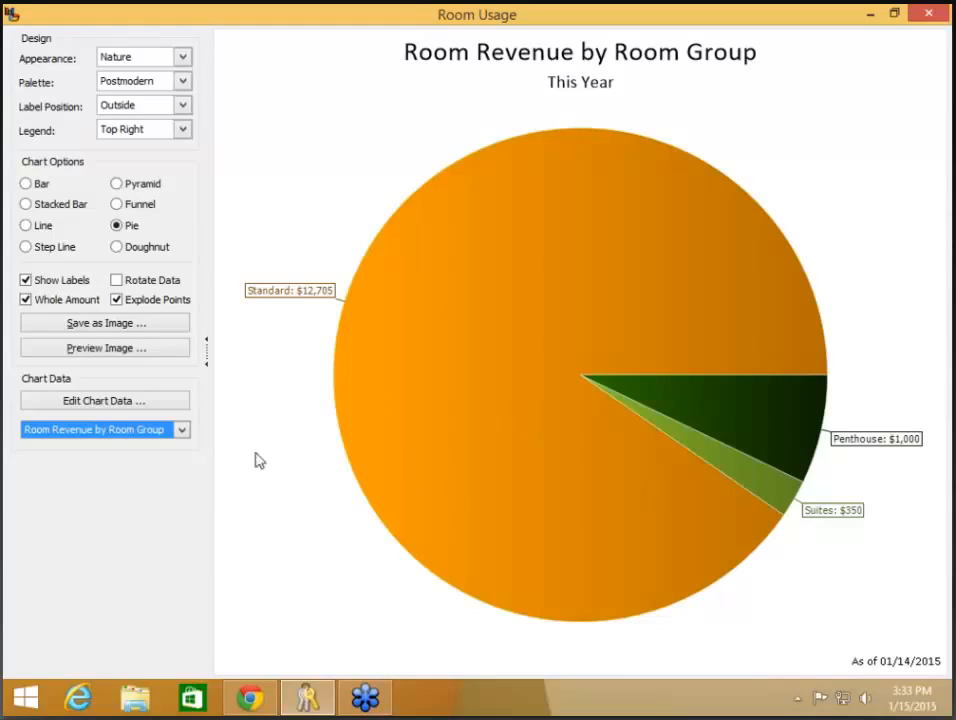
pyautogui.click(182, 431)
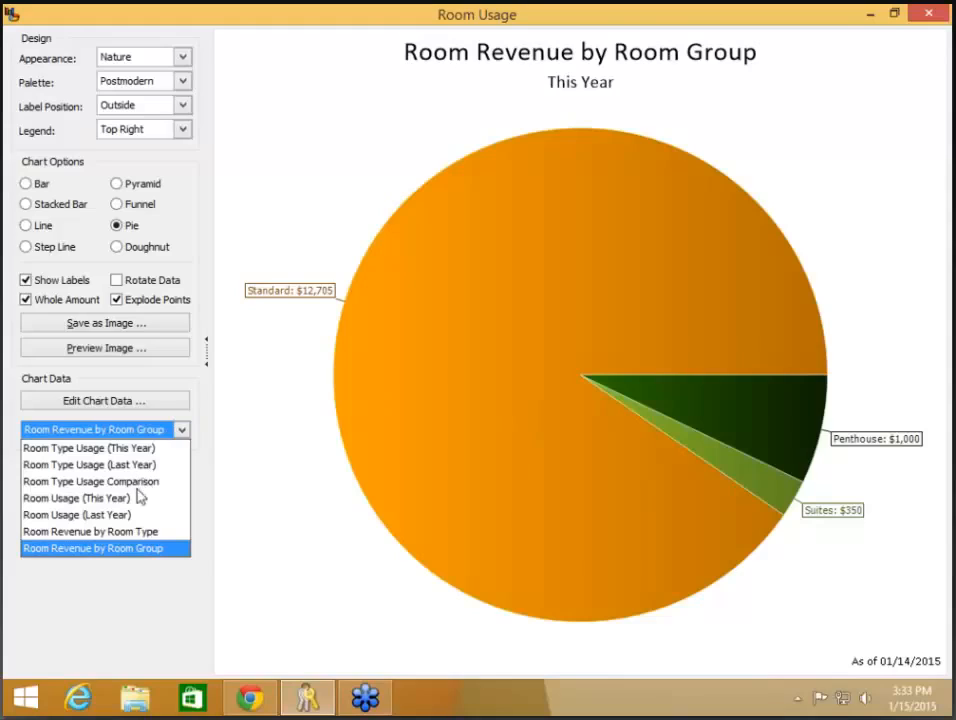
pyautogui.click(143, 483)
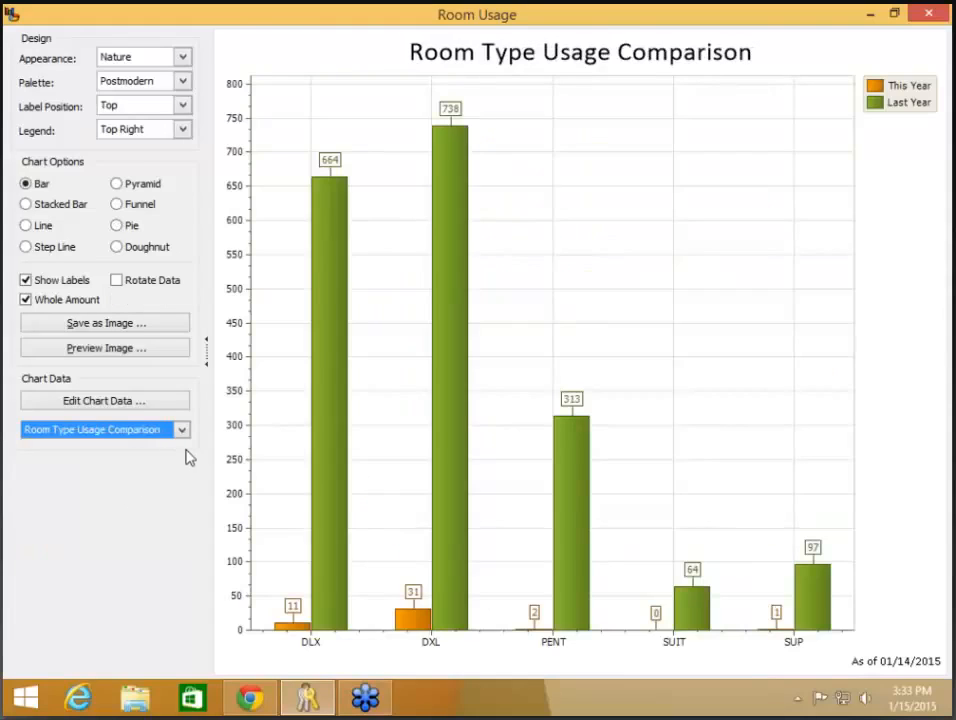
# - Relabel all This Year rows in the chart data as 2015
pyautogui.click(138, 404)
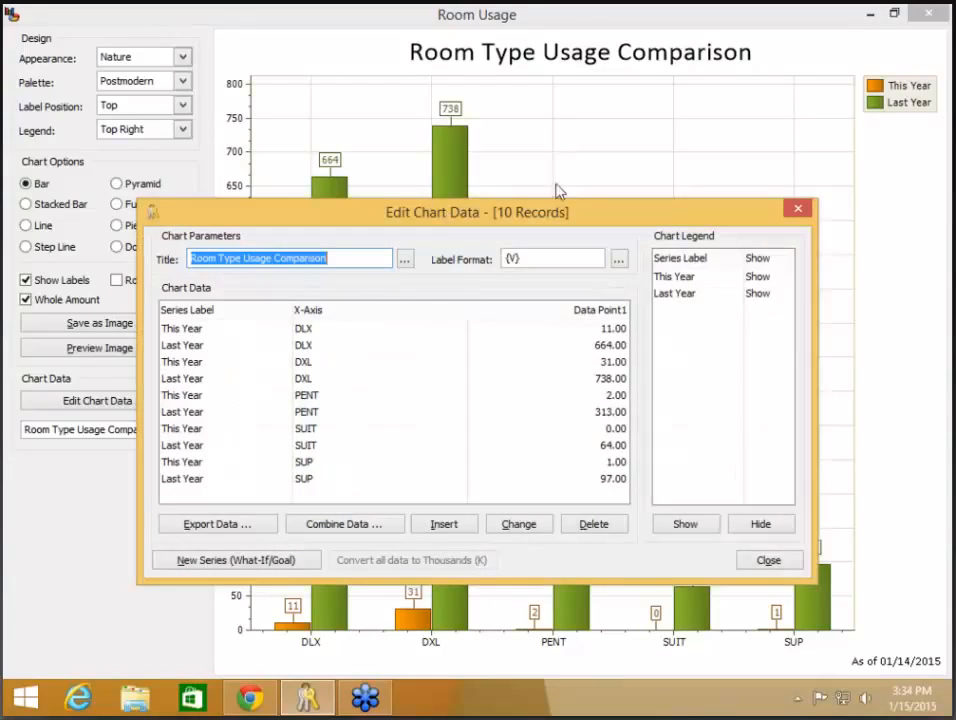
pyautogui.doubleClick(241, 340)
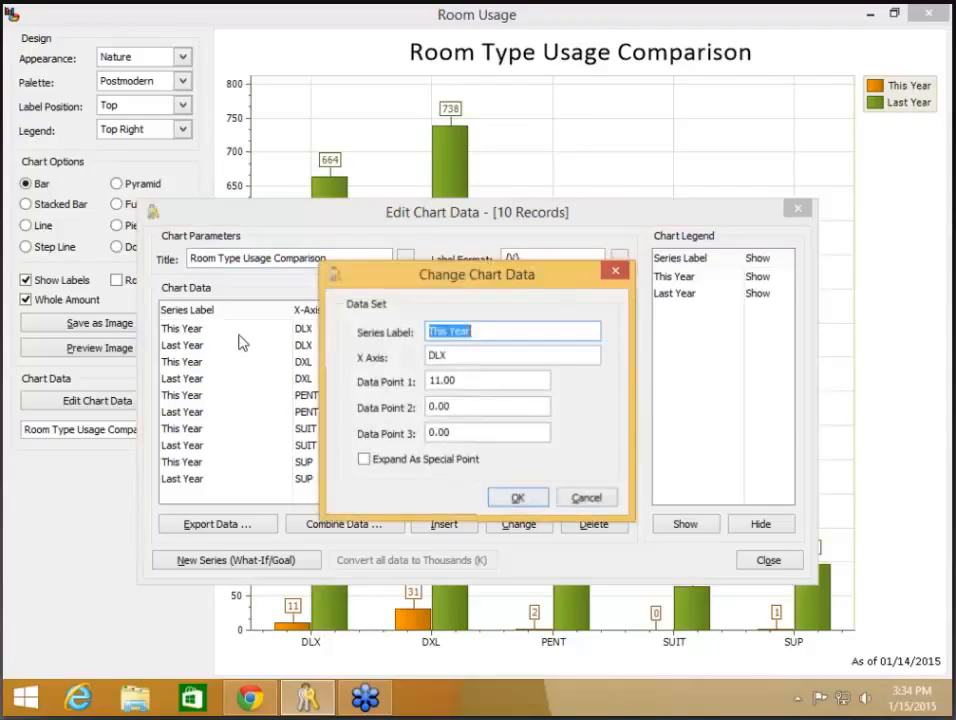
pyautogui.write('2015')
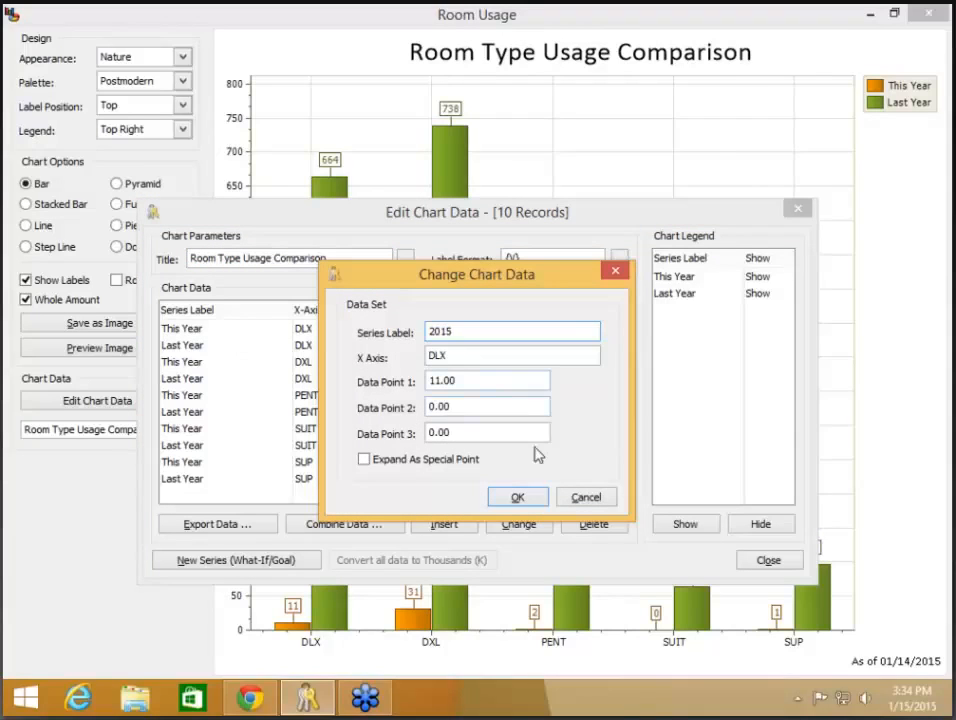
pyautogui.click(520, 499)
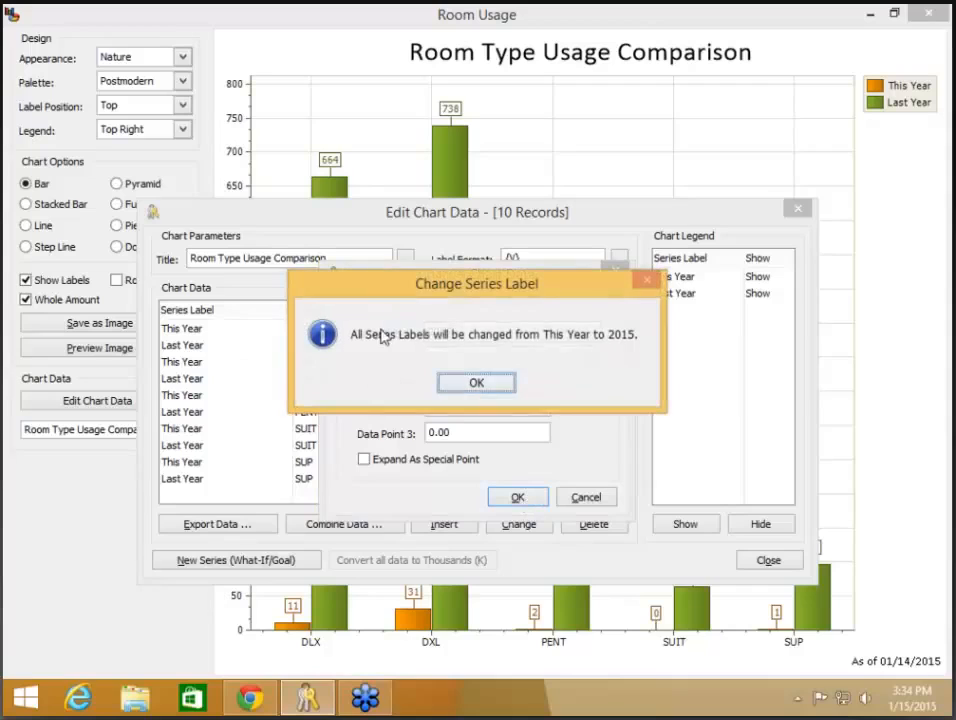
pyautogui.click(489, 389)
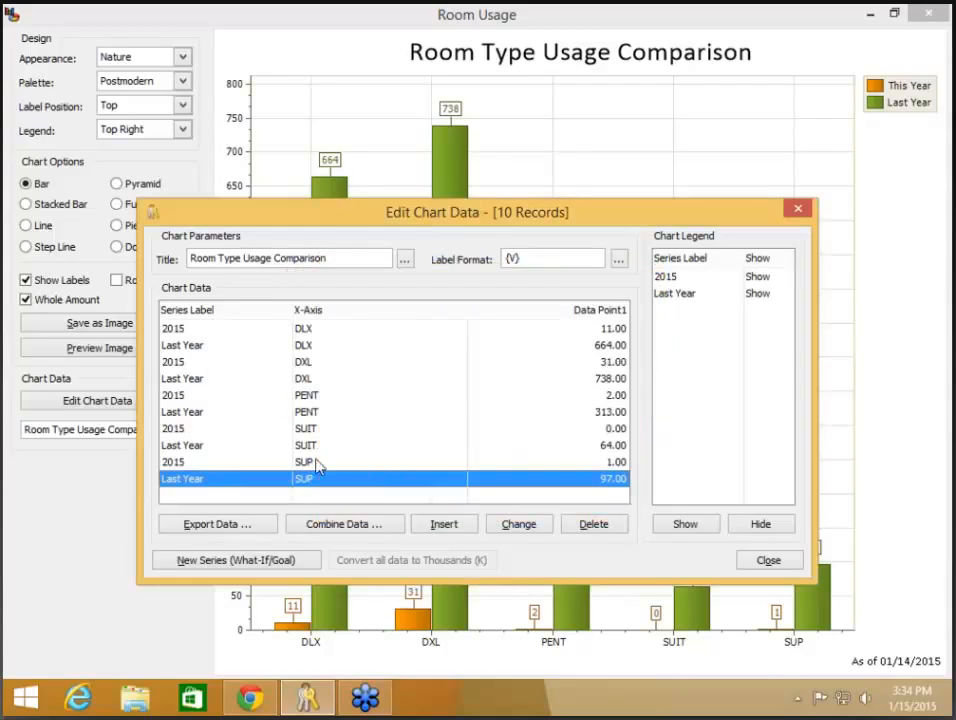
# - Relabel all Last Year rows as 2014 and close the data editor to update the legend
pyautogui.doubleClick(196, 347)
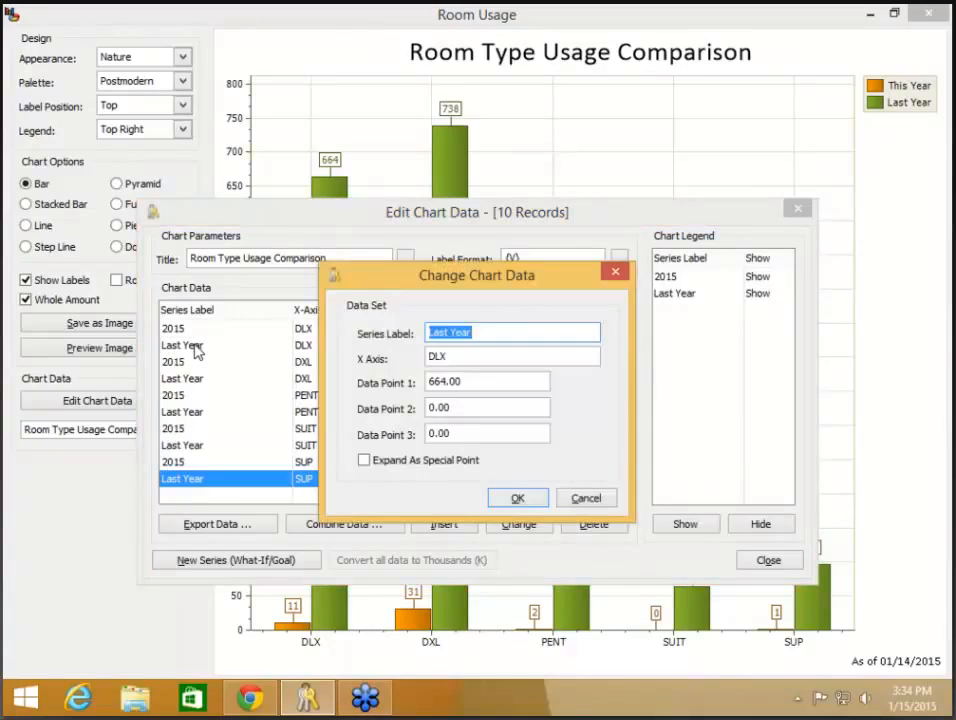
pyautogui.write('2014')
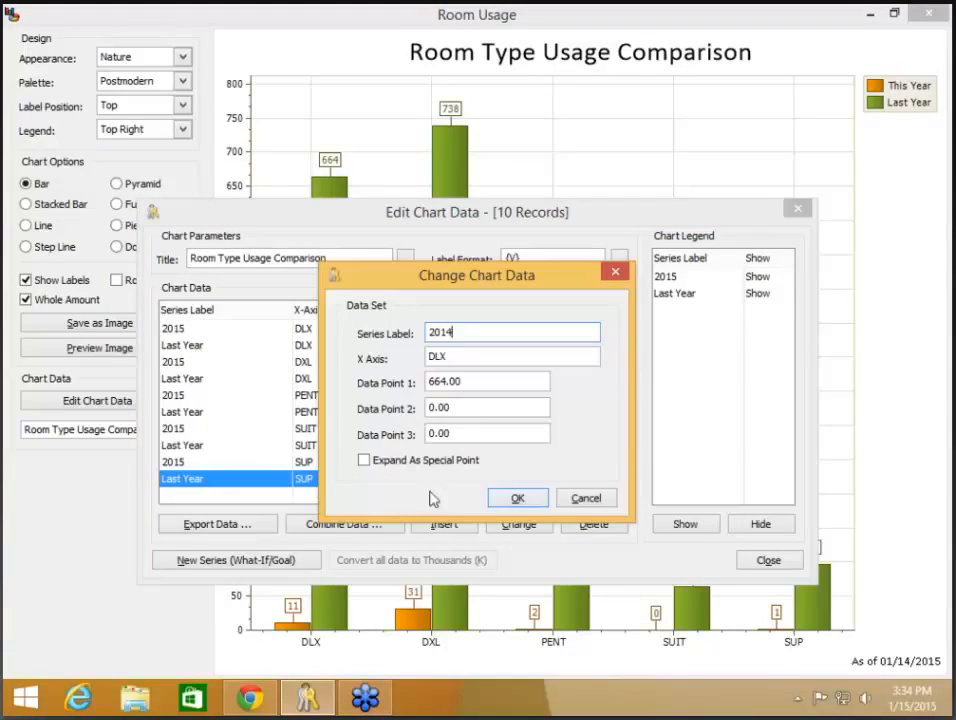
pyautogui.click(516, 500)
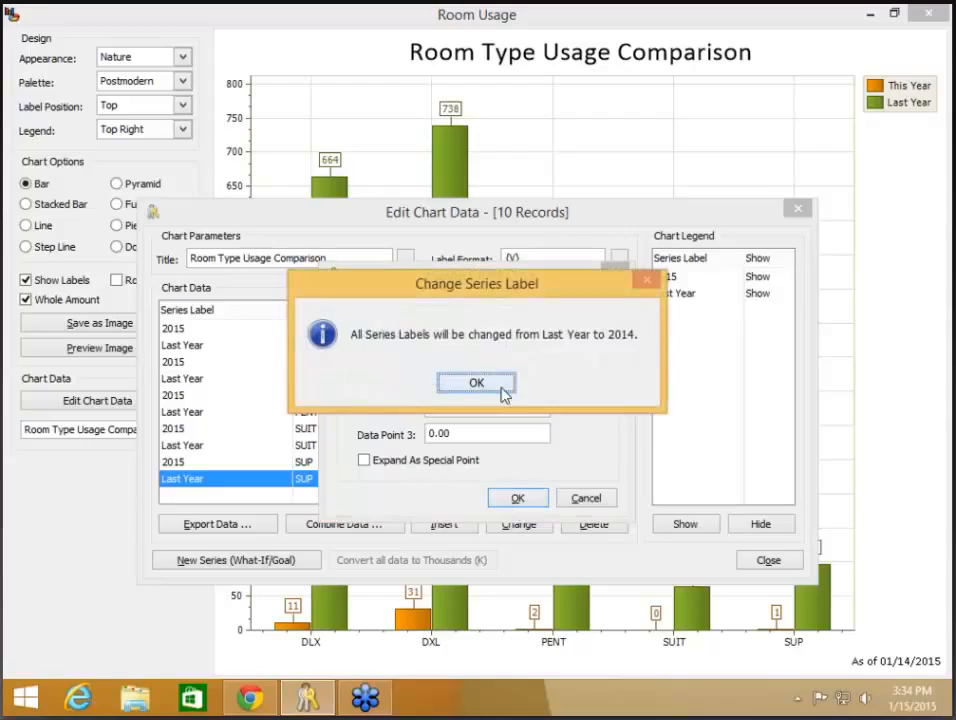
pyautogui.click(512, 379)
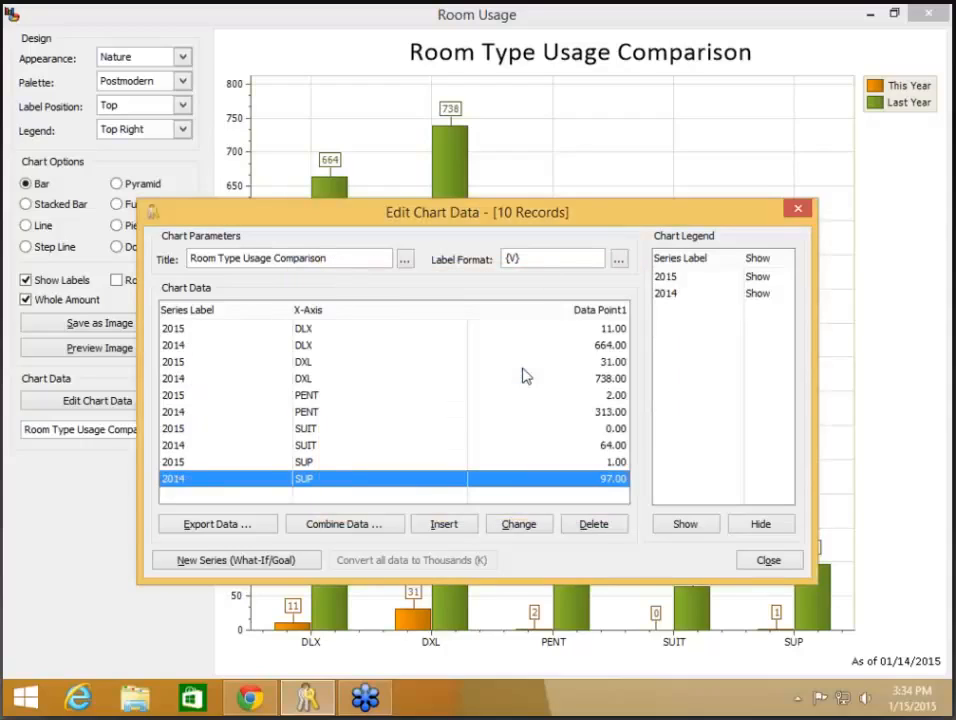
pyautogui.click(767, 562)
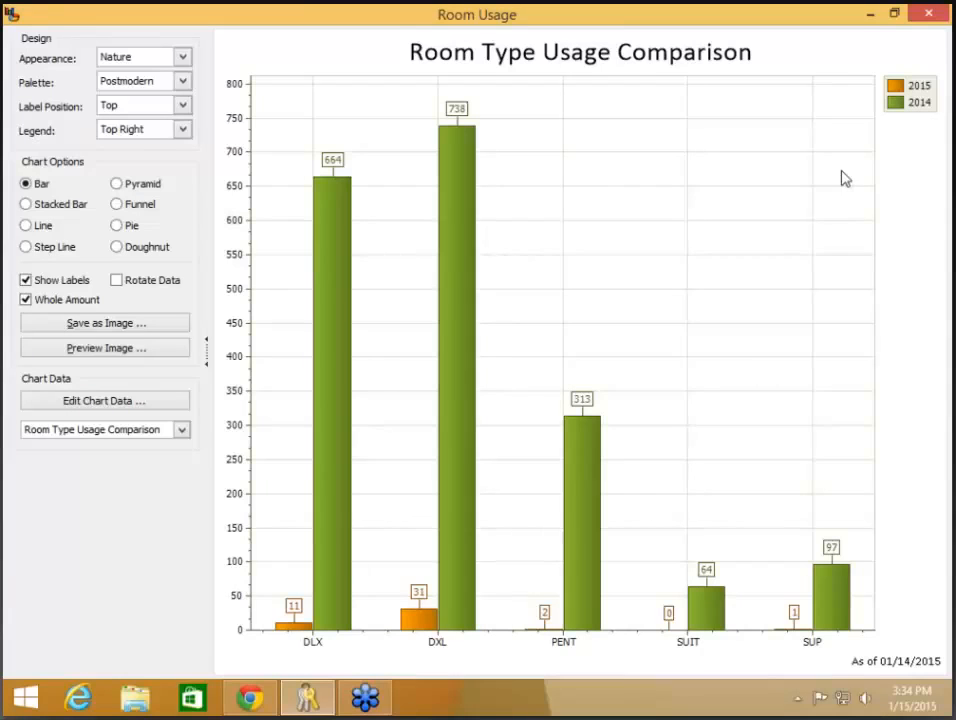
# - Close the Room Usage chart window through its system menu
pyautogui.click(13, 13)
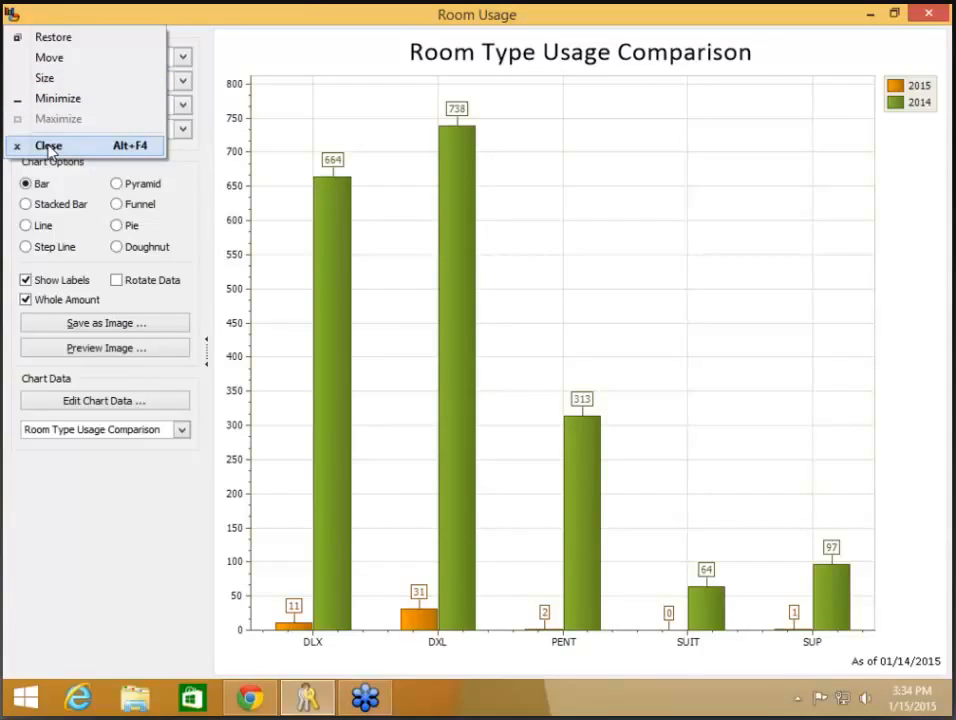
pyautogui.click(48, 150)
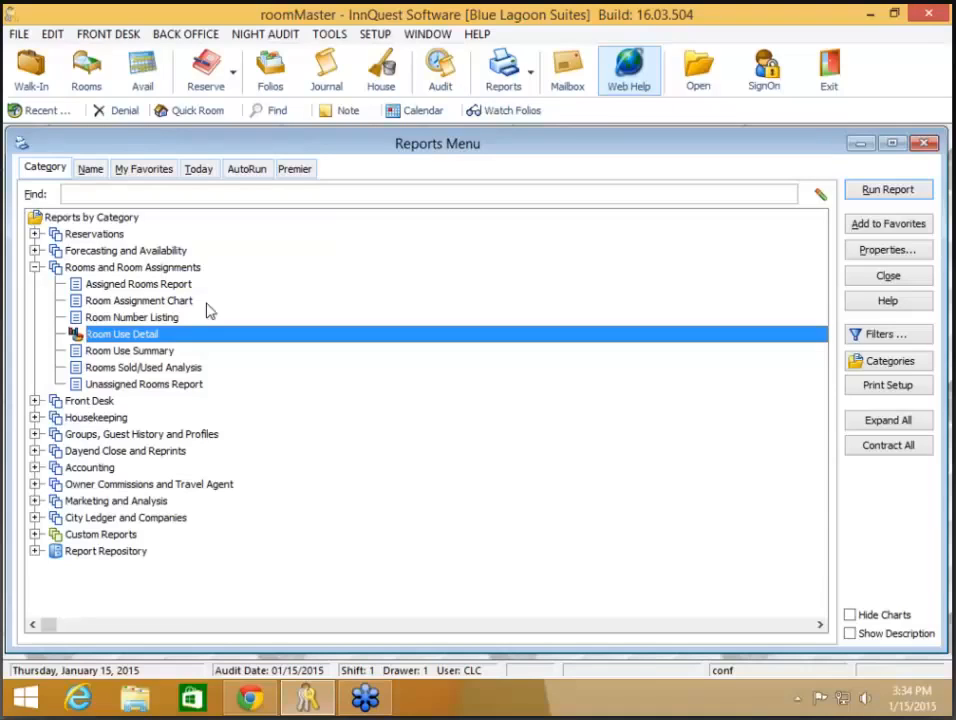
# - Switch to the Front Desk category and open Mass Print Inhouse Folios options (rooms 101–STAR, checkout 01/15/2015)
pyautogui.click(35, 267)
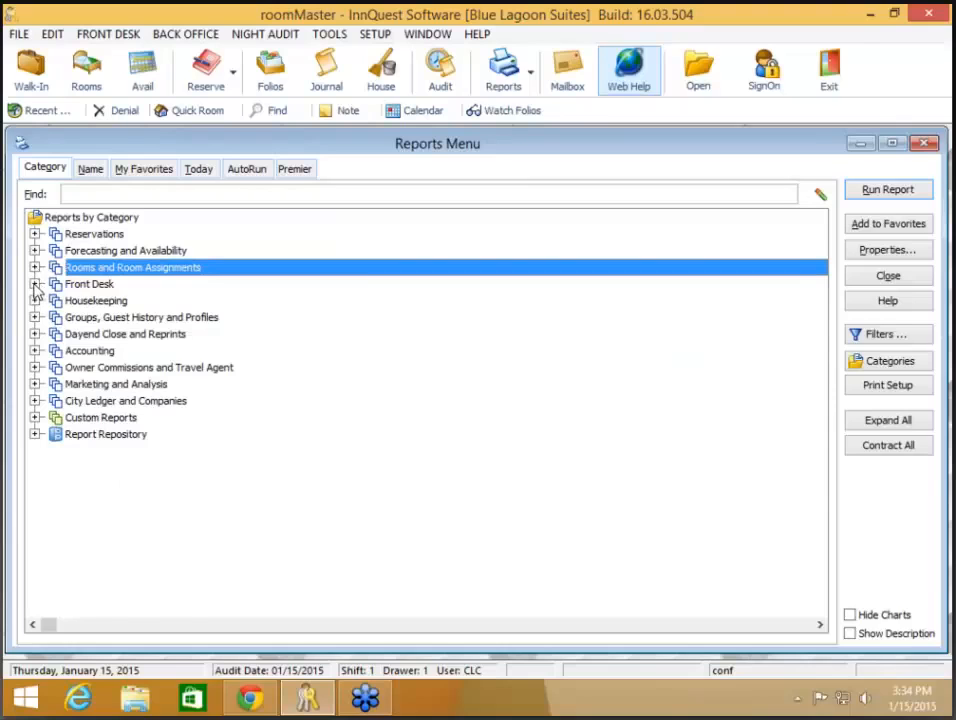
pyautogui.click(35, 284)
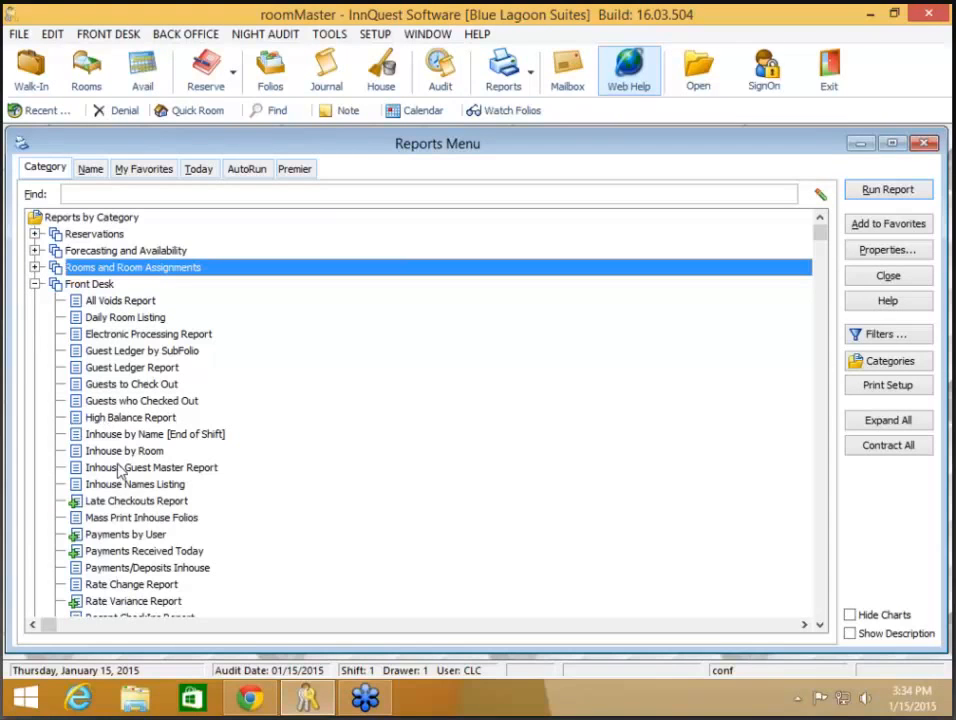
pyautogui.click(130, 518)
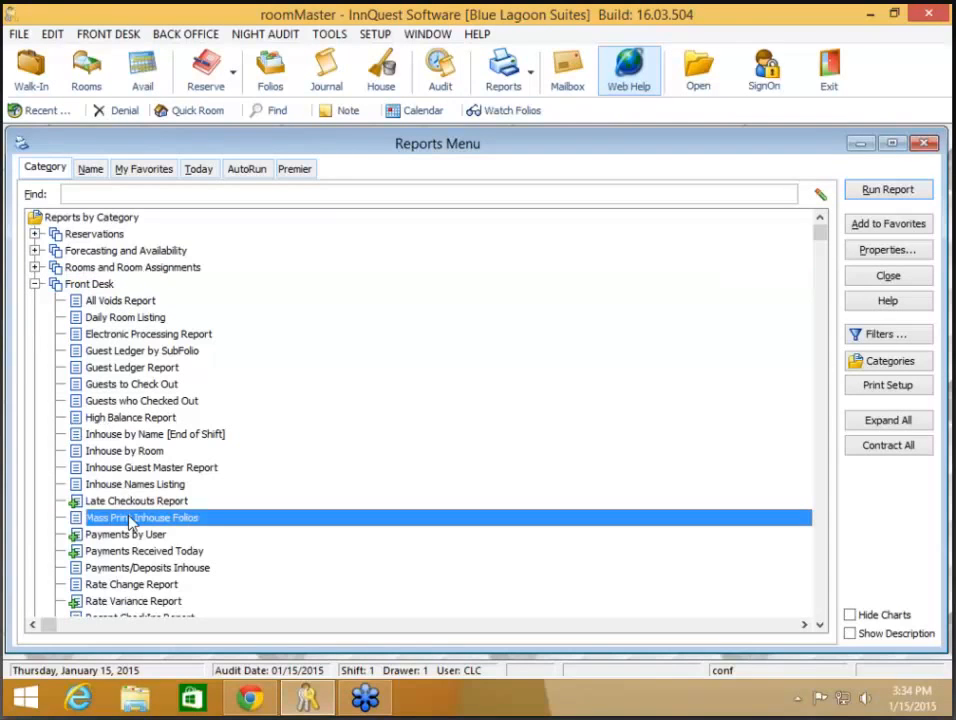
pyautogui.doubleClick(130, 519)
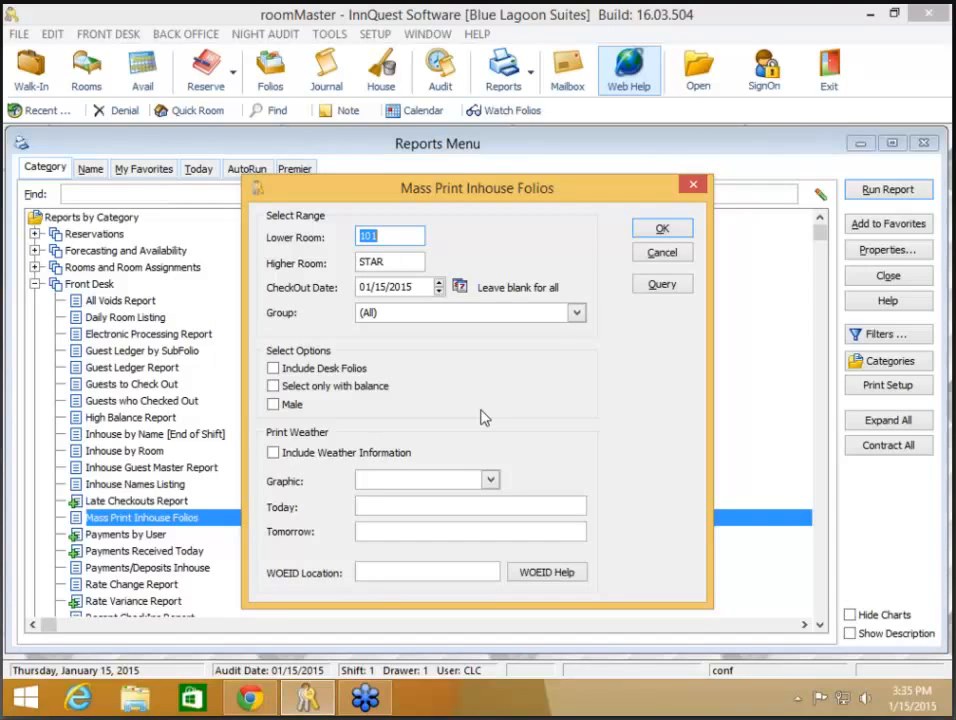
# - Check Include Weather Information, look over the Graphic choices, and open the WOEID Help topic
pyautogui.click(381, 455)
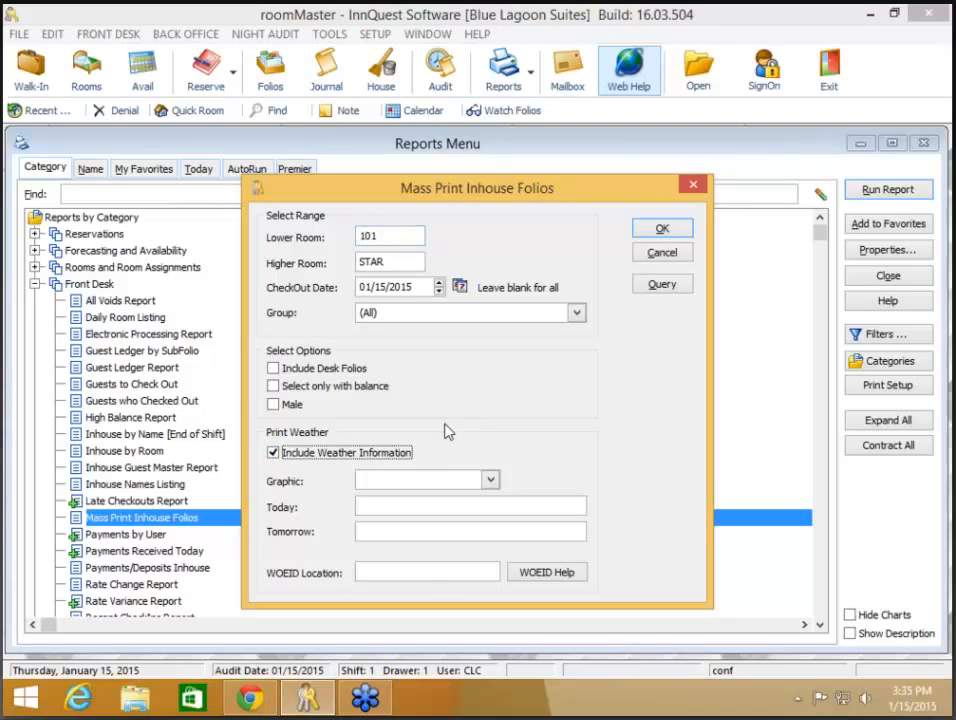
pyautogui.click(491, 481)
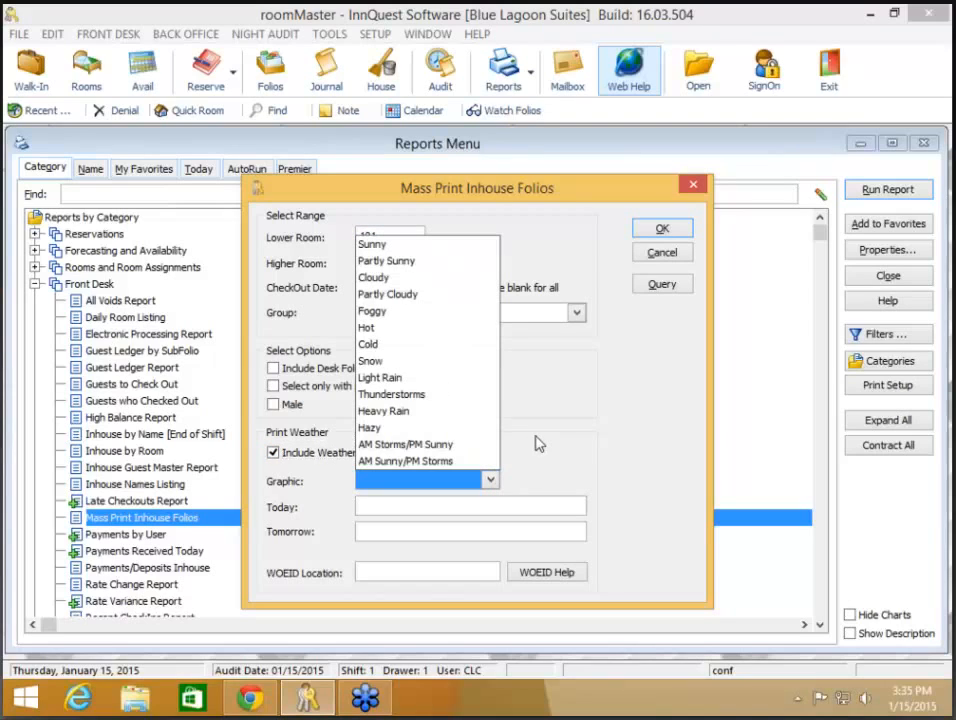
pyautogui.click(497, 484)
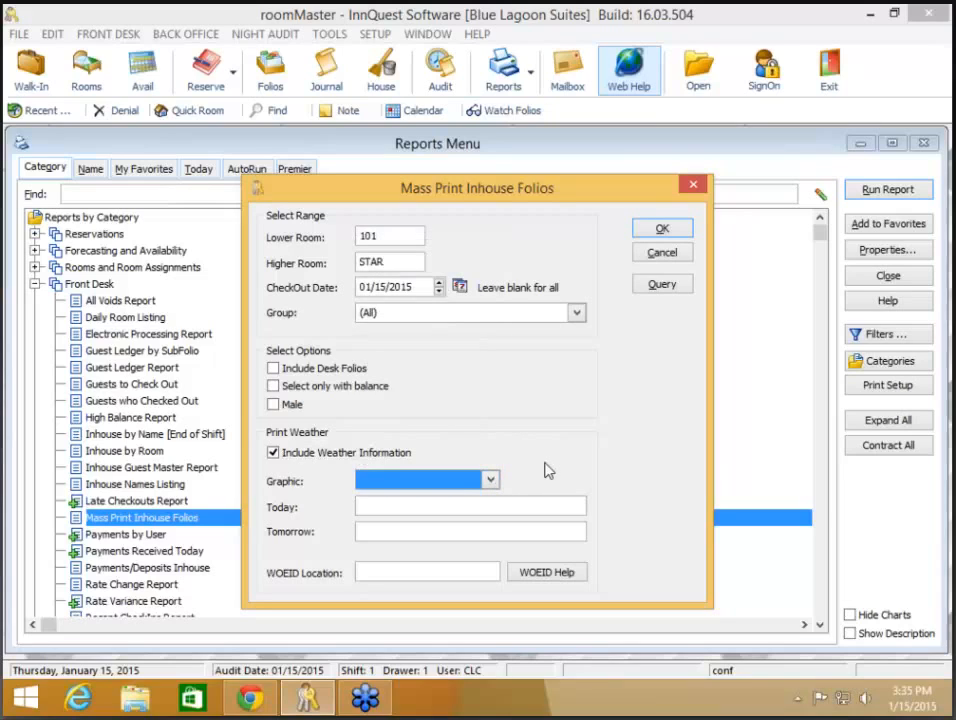
pyautogui.click(544, 572)
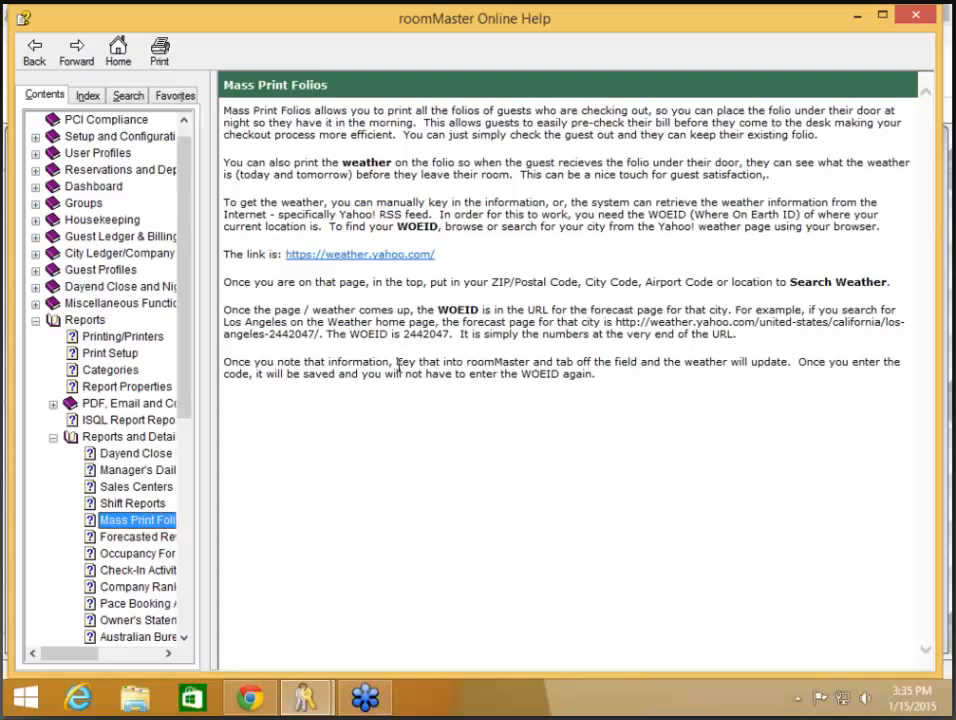
pyautogui.click(922, 16)
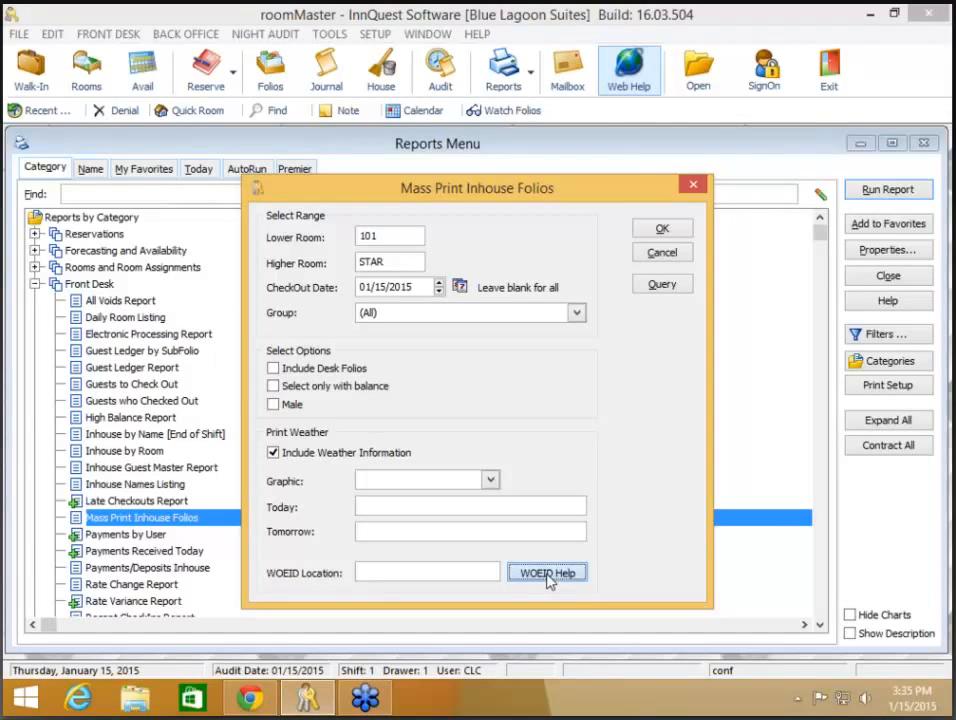
pyautogui.click(548, 582)
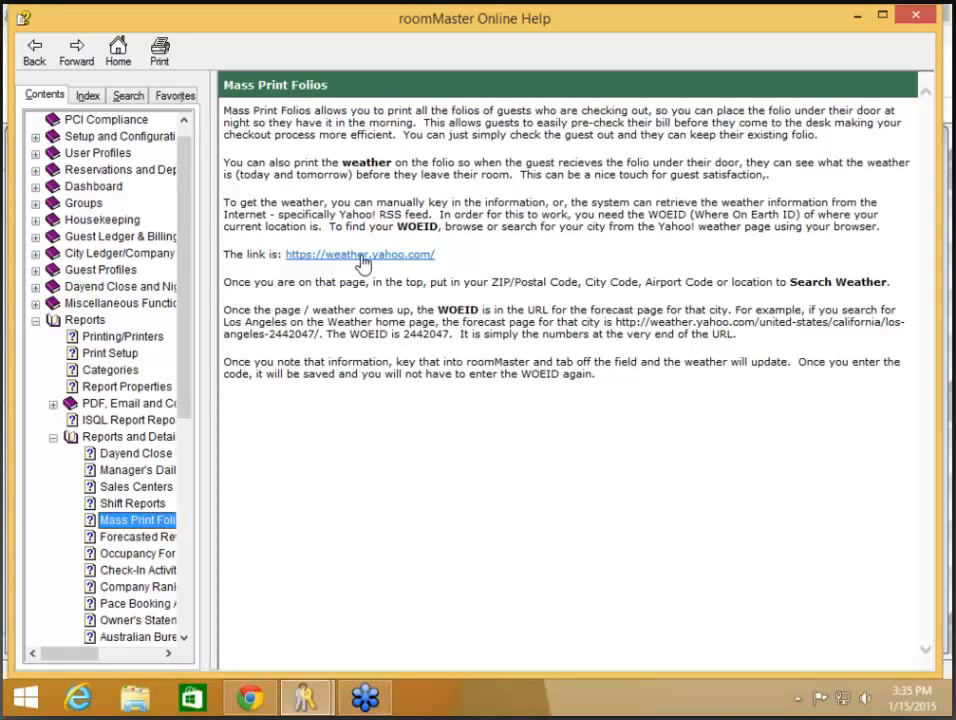
pyautogui.click(362, 260)
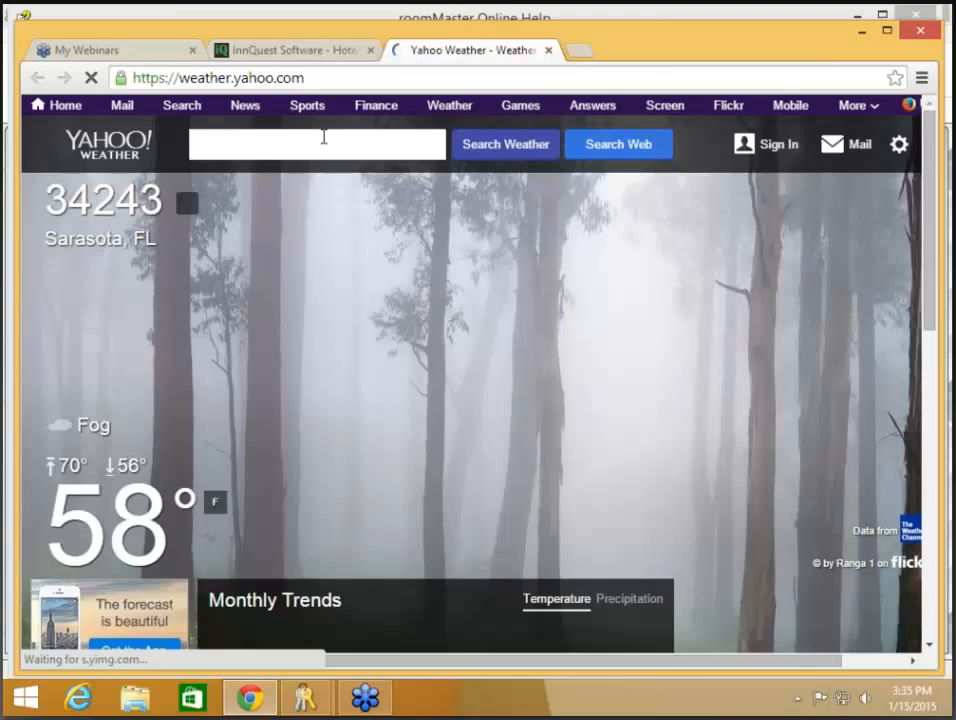
# - Search Yahoo Weather for zip 33607, then go back to the main weather page
pyautogui.click(323, 137)
pyautogui.write('33607')
pyautogui.click(489, 147)
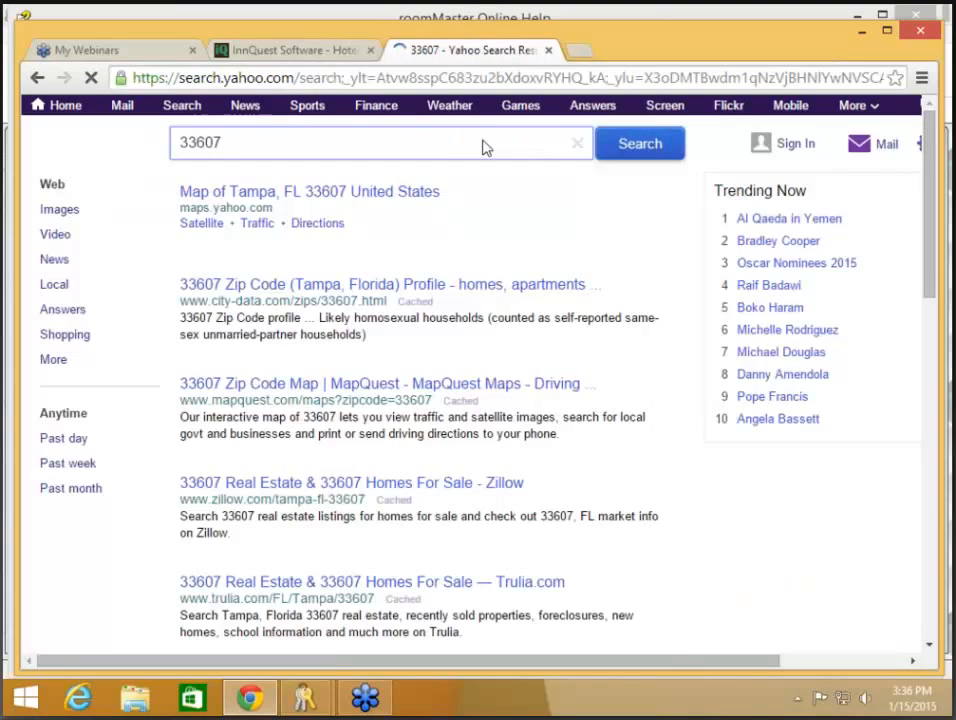
pyautogui.hotkey('alt', 'Left')
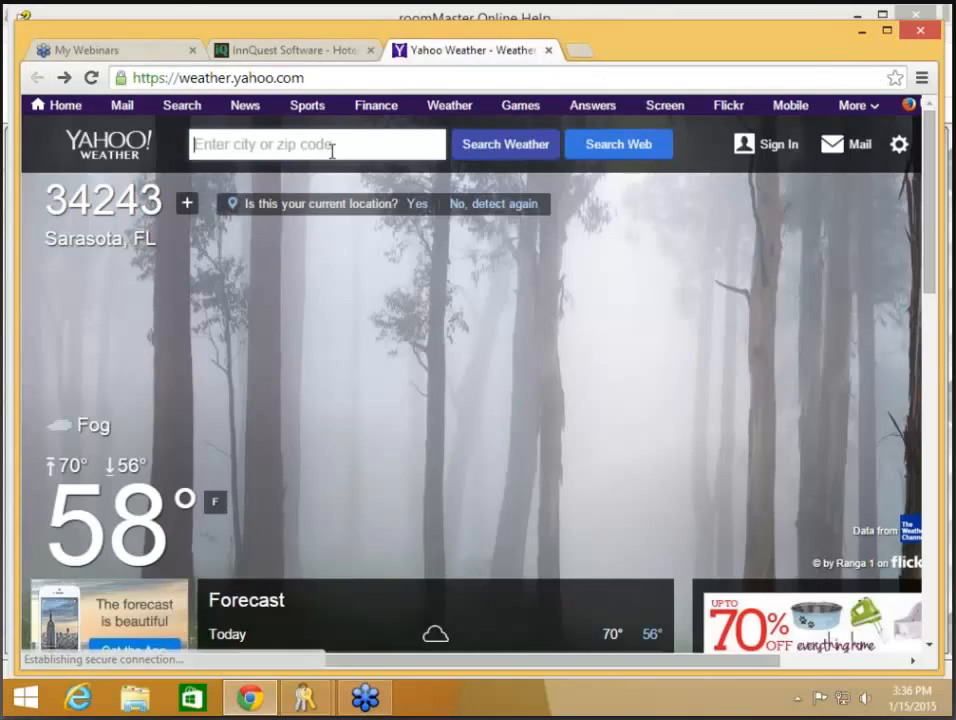
# - Open the Tampa, FL forecast and select WOEID 12772404 from the page address
pyautogui.click(315, 145)
pyautogui.write('336')
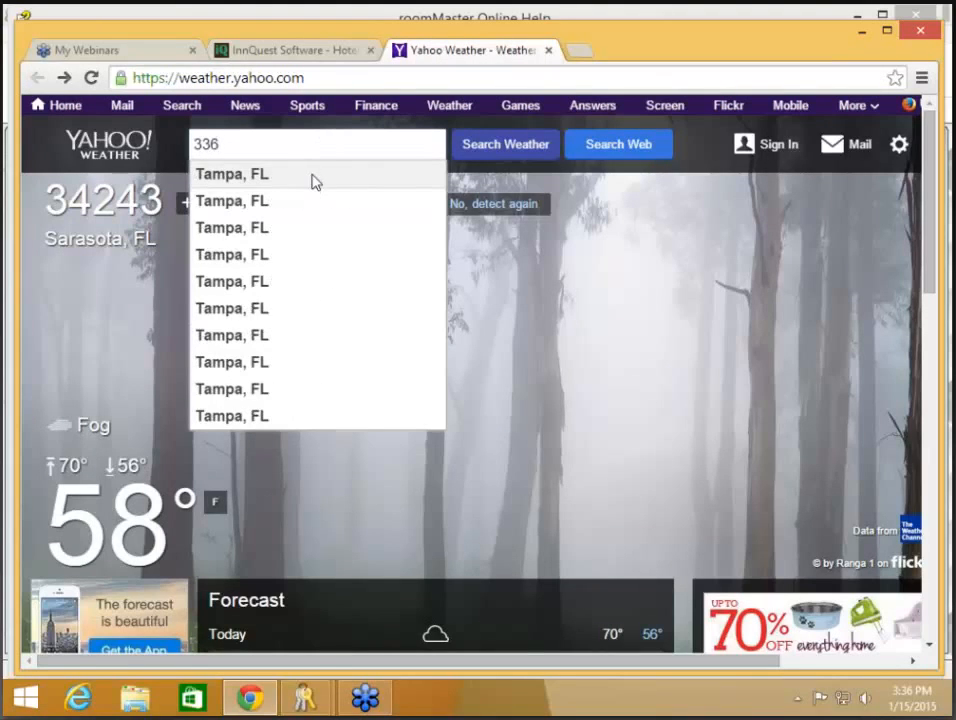
pyautogui.click(314, 178)
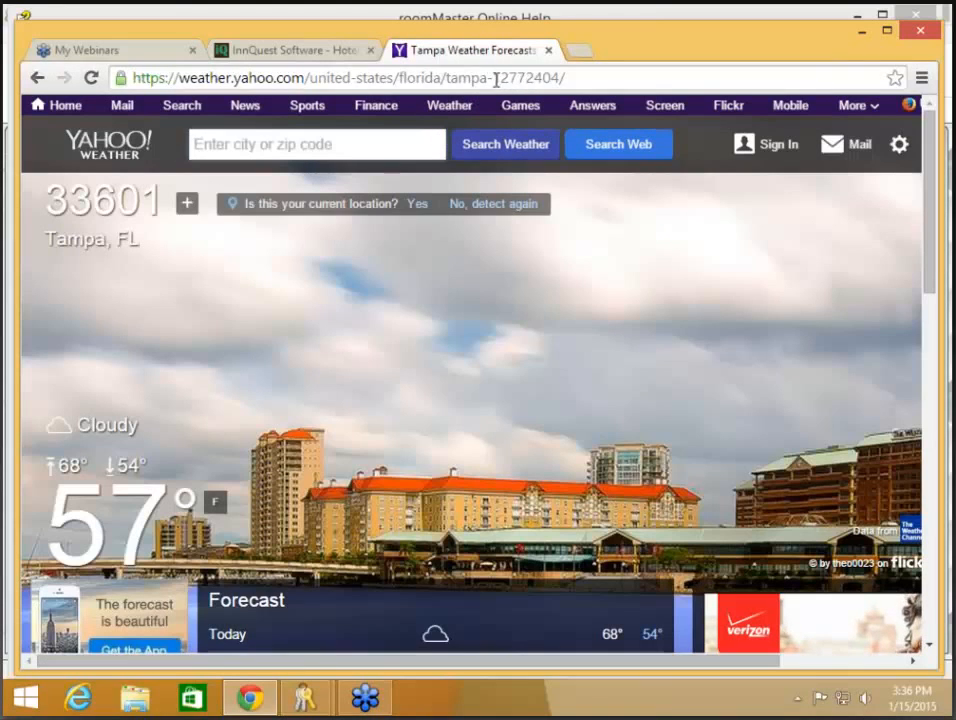
pyautogui.moveTo(494, 77); pyautogui.dragTo(561, 80)
pyautogui.hotkey('ctrl', 'c')
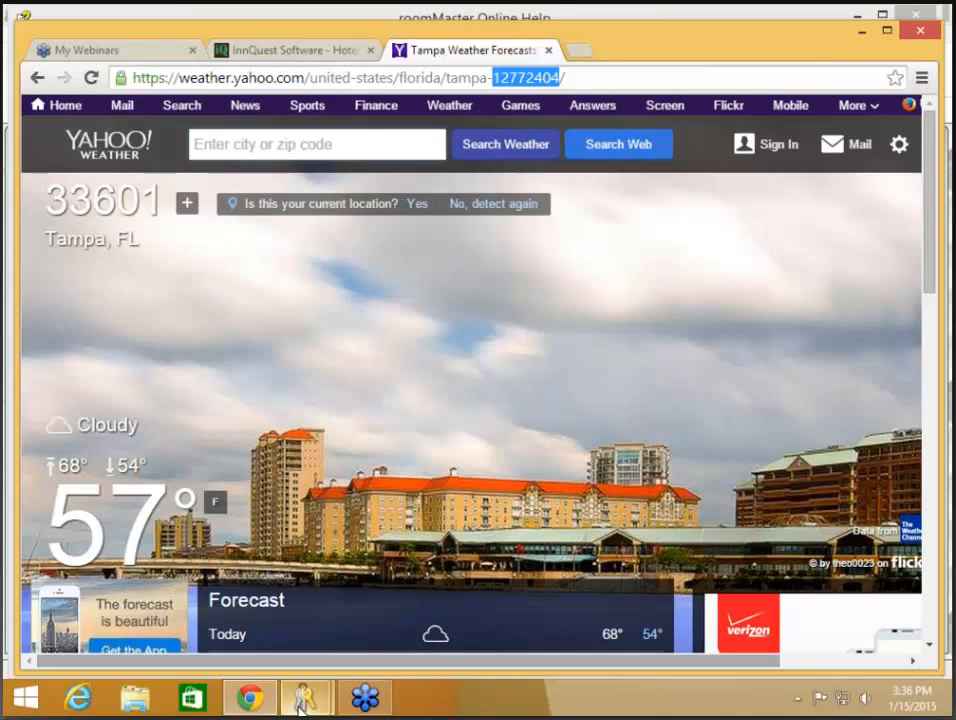
# - Paste WOEID 12772404 into WOEID Location to load Tampa's weather, then cancel the folio options
pyautogui.moveTo(301, 700)
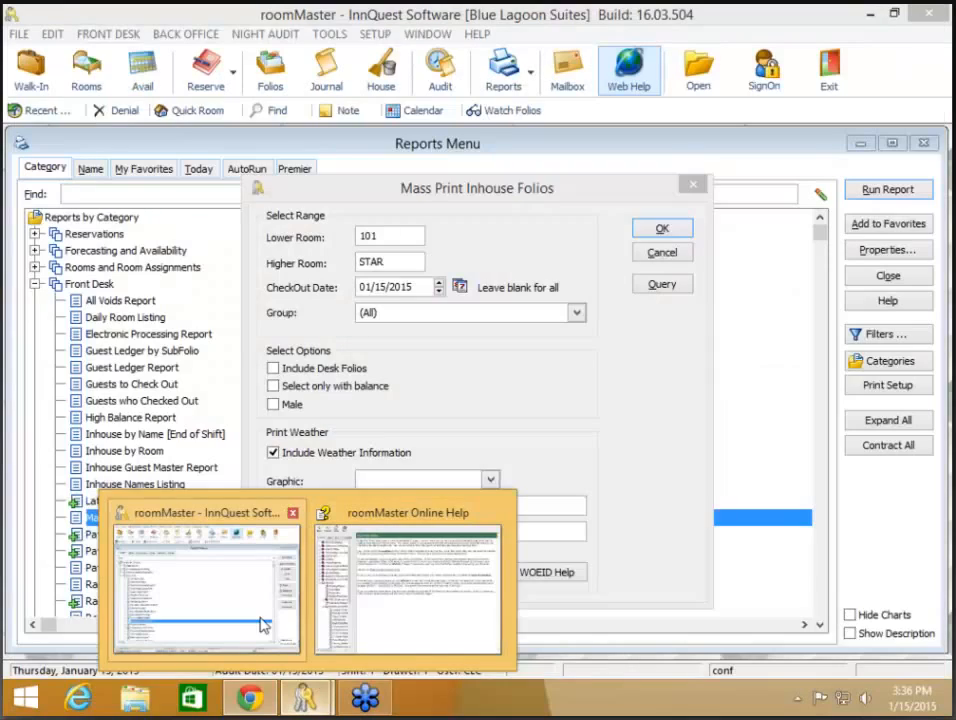
pyautogui.click(263, 625)
pyautogui.click(376, 568)
pyautogui.hotkey('ctrl', 'v')
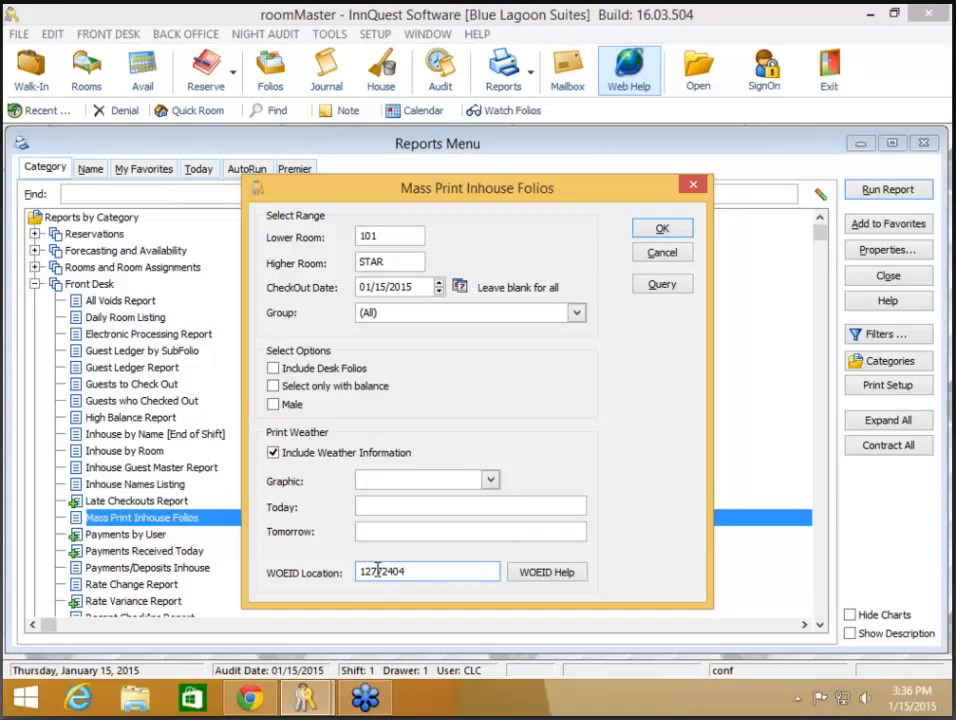
pyautogui.press('Tab')
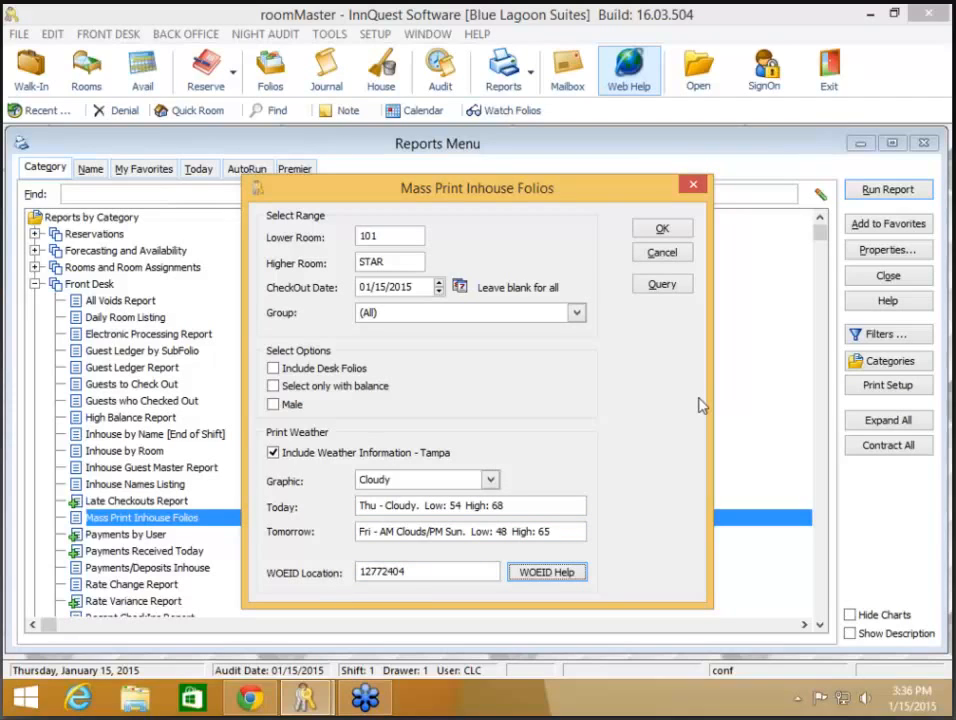
pyautogui.click(662, 254)
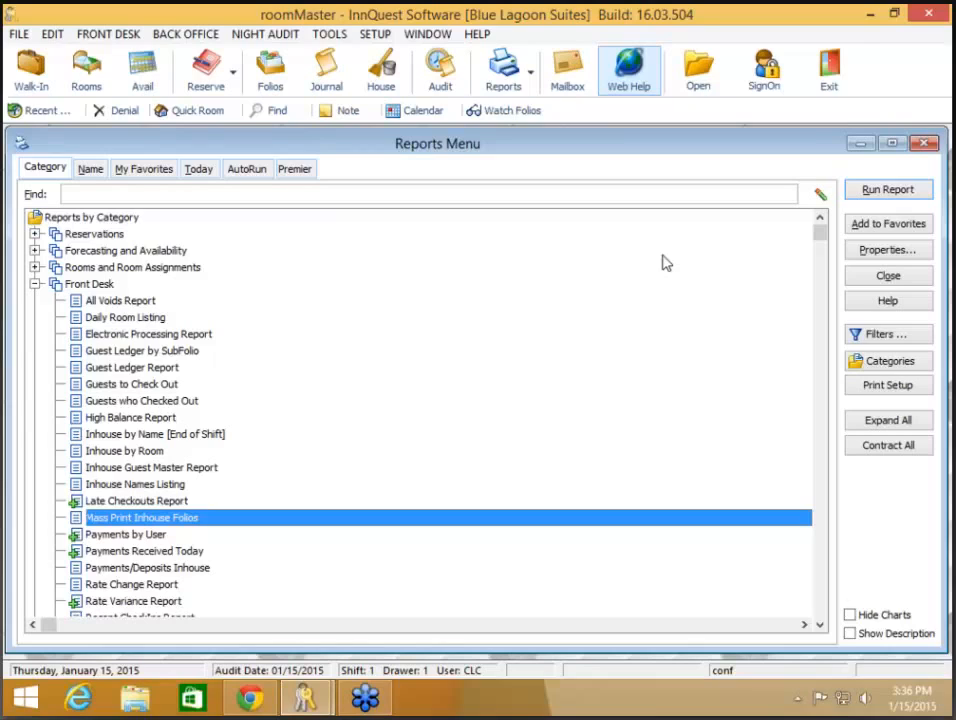
# - Collapse Front Desk, expand Accounting, and open the Transaction History Detail report options
pyautogui.click(35, 285)
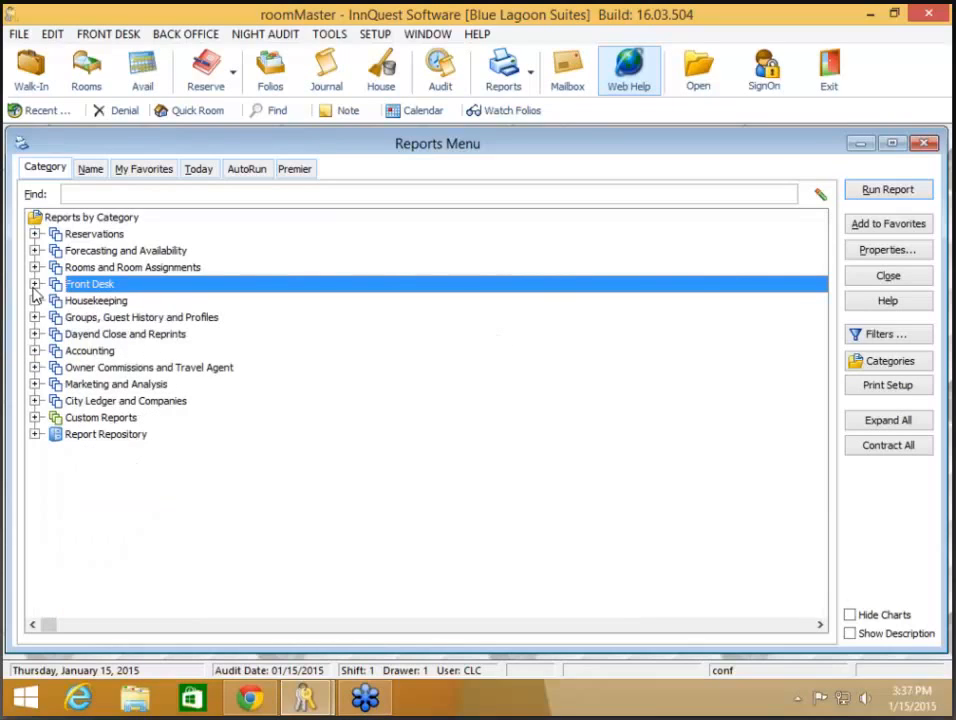
pyautogui.click(35, 351)
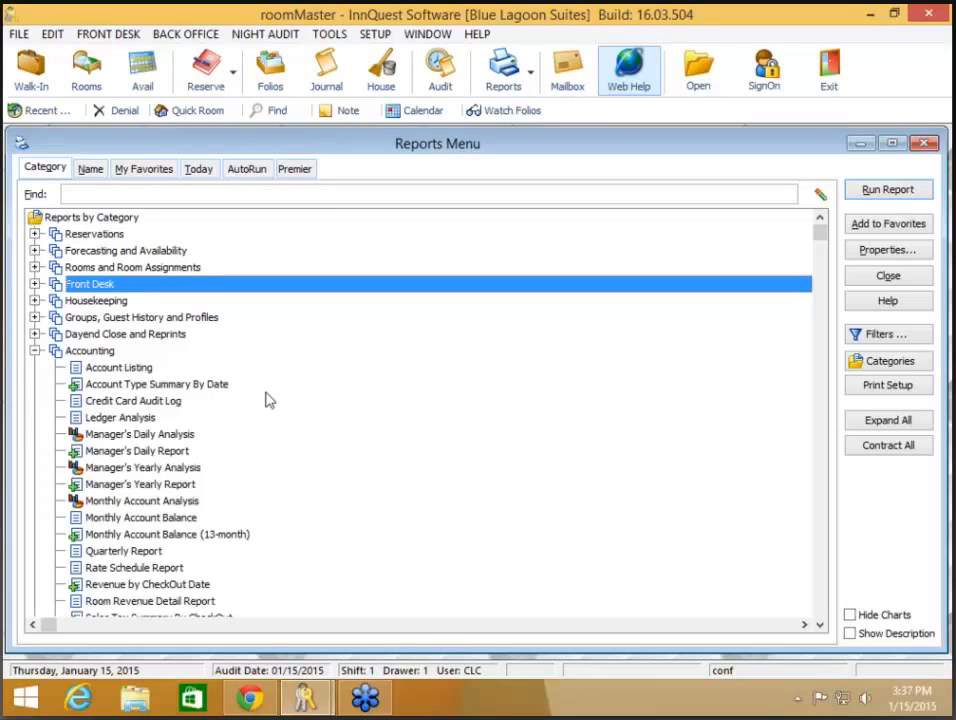
pyautogui.scroll(-3, 267, 399)
pyautogui.scroll(-2, 267, 399)
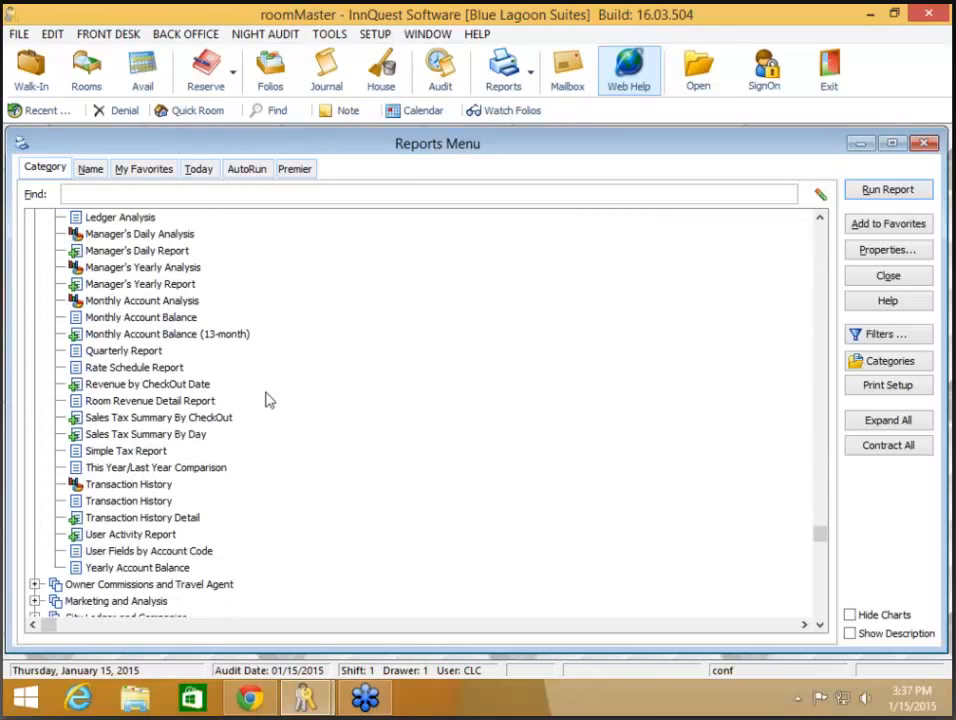
pyautogui.click(160, 518)
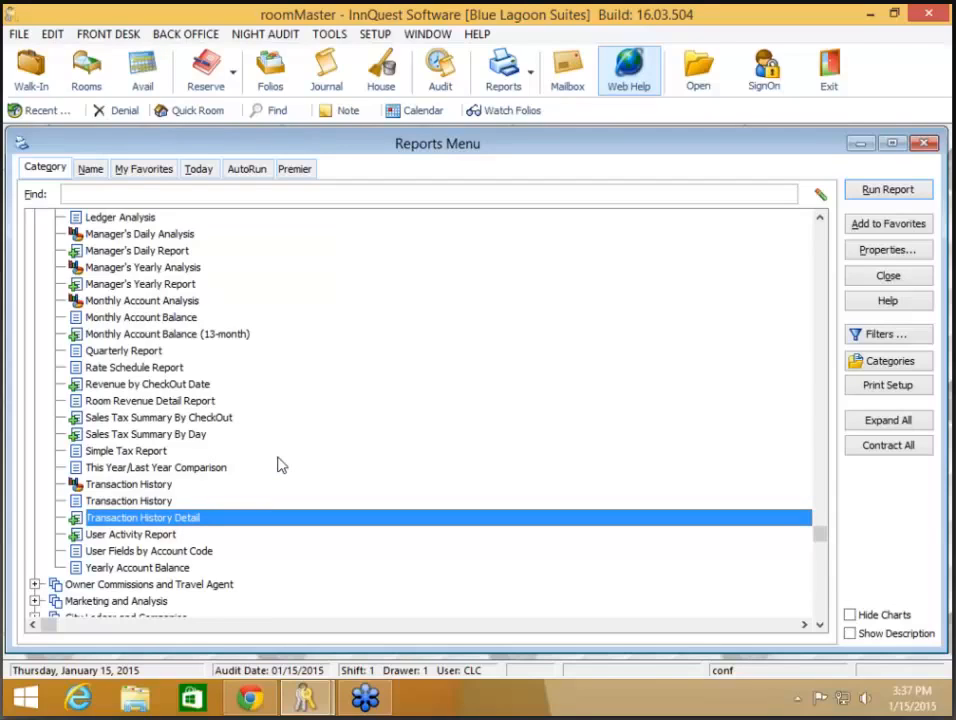
pyautogui.click(122, 503)
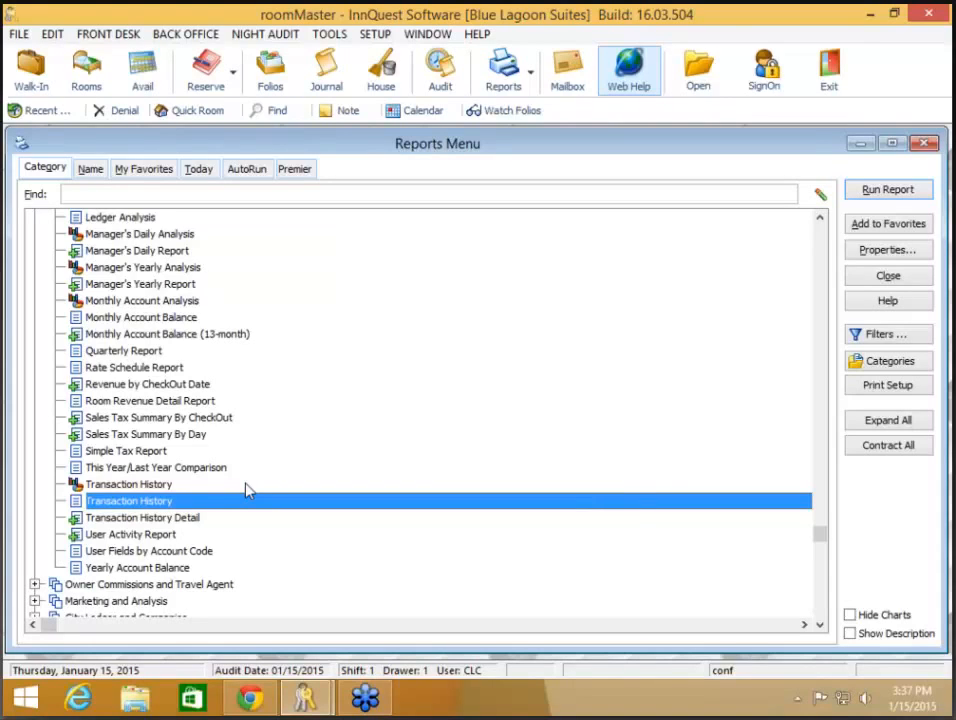
pyautogui.click(198, 522)
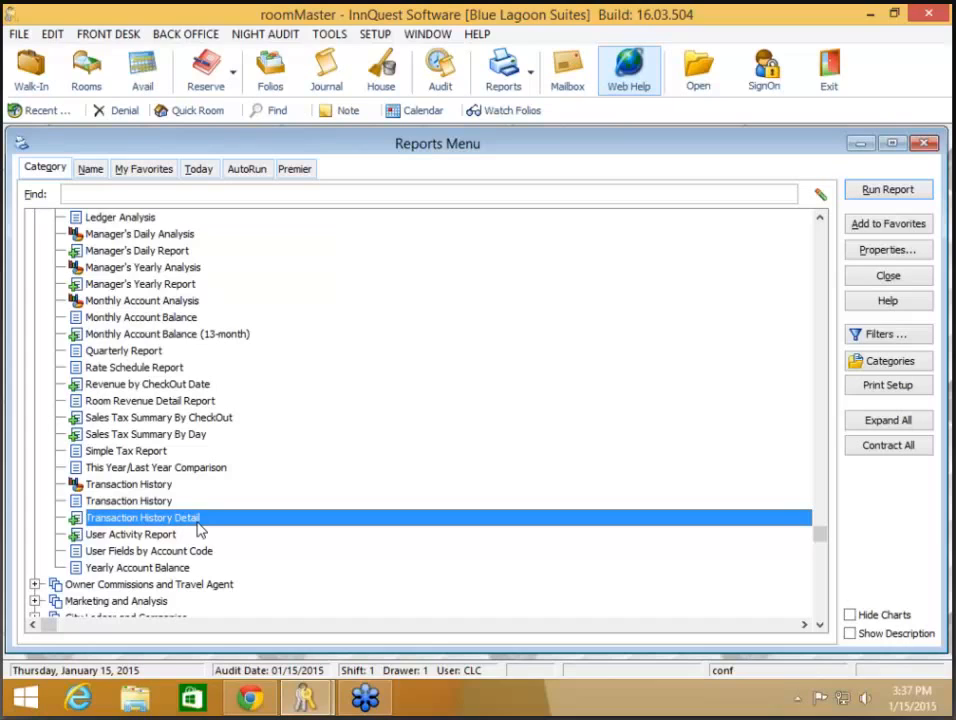
pyautogui.doubleClick(198, 521)
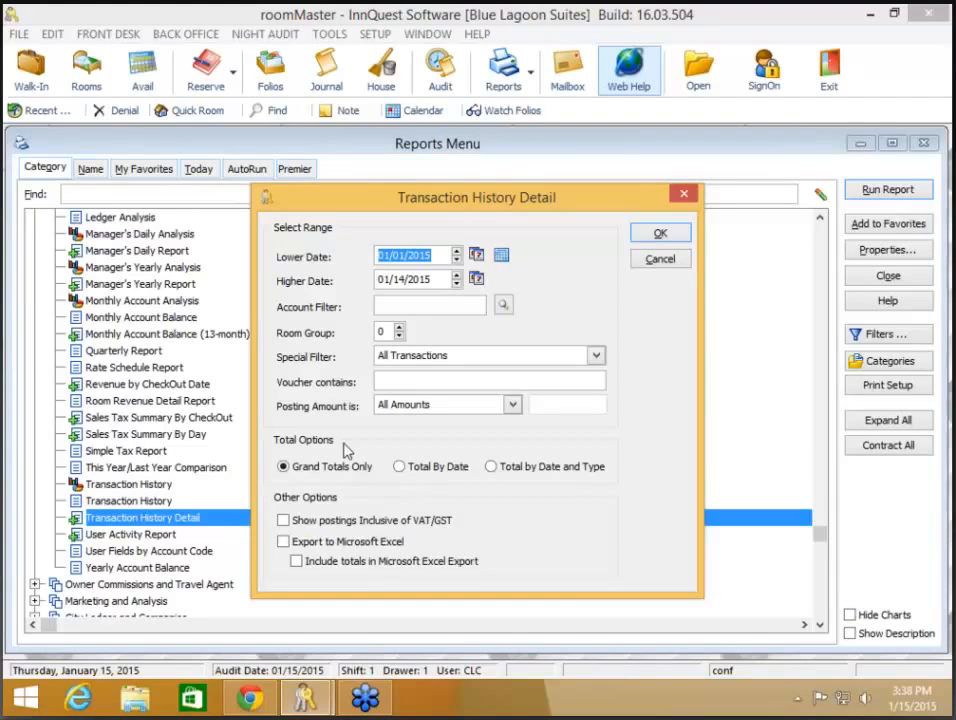
# - Set the report dates to the This Month preset and choose the ROOMREV account filter
pyautogui.click(510, 258)
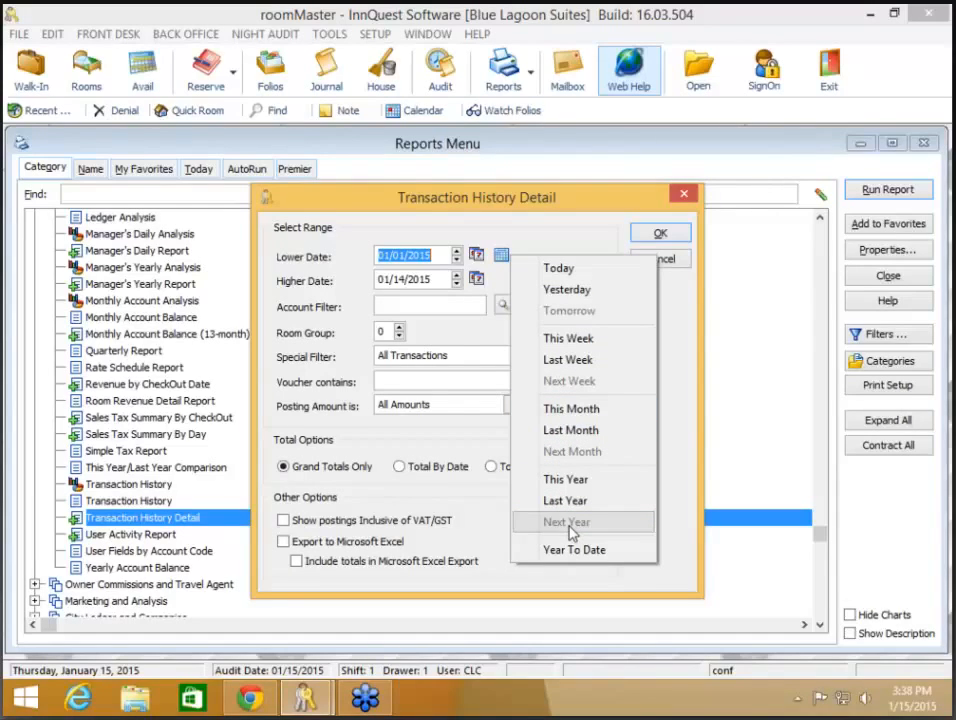
pyautogui.click(587, 410)
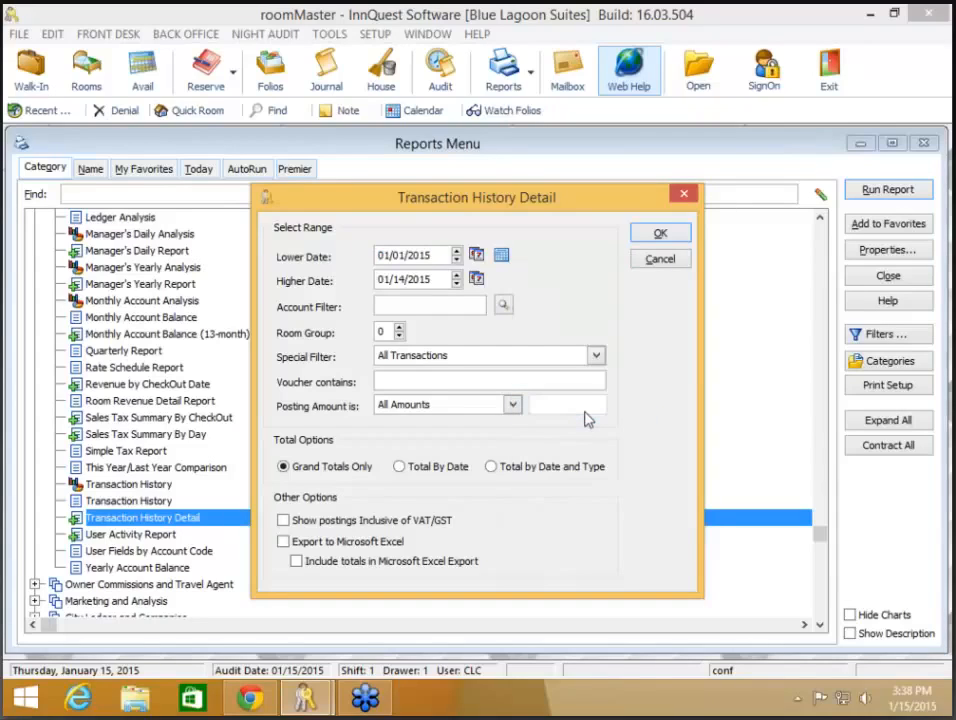
pyautogui.click(505, 309)
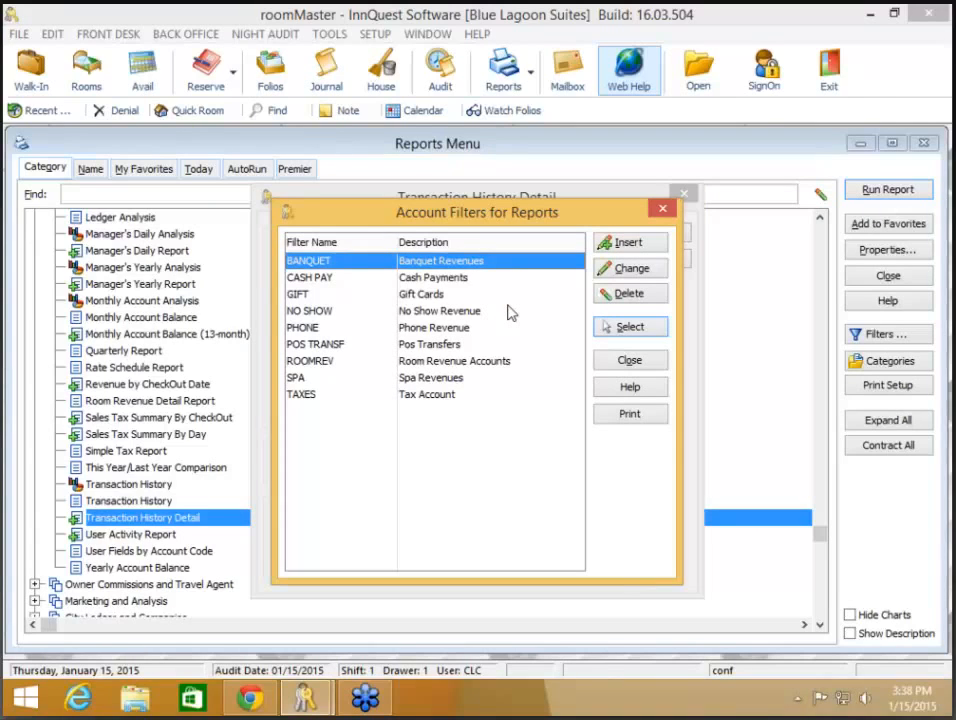
pyautogui.click(444, 362)
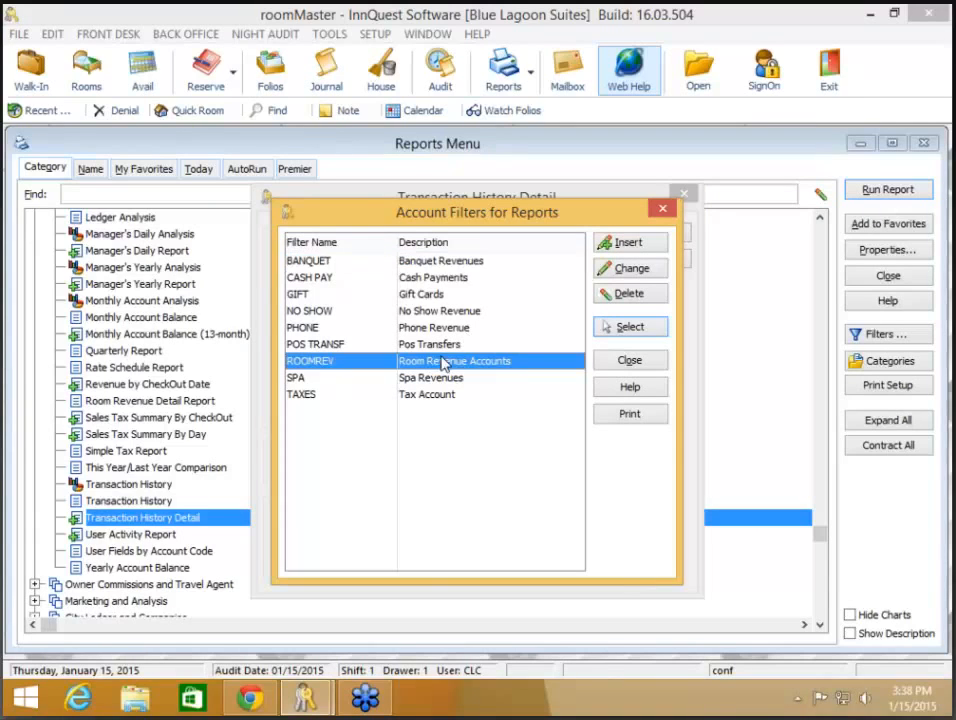
# - Review the room revenue accounts assigned to ROOMREV and apply it as the report's filter
pyautogui.click(629, 269)
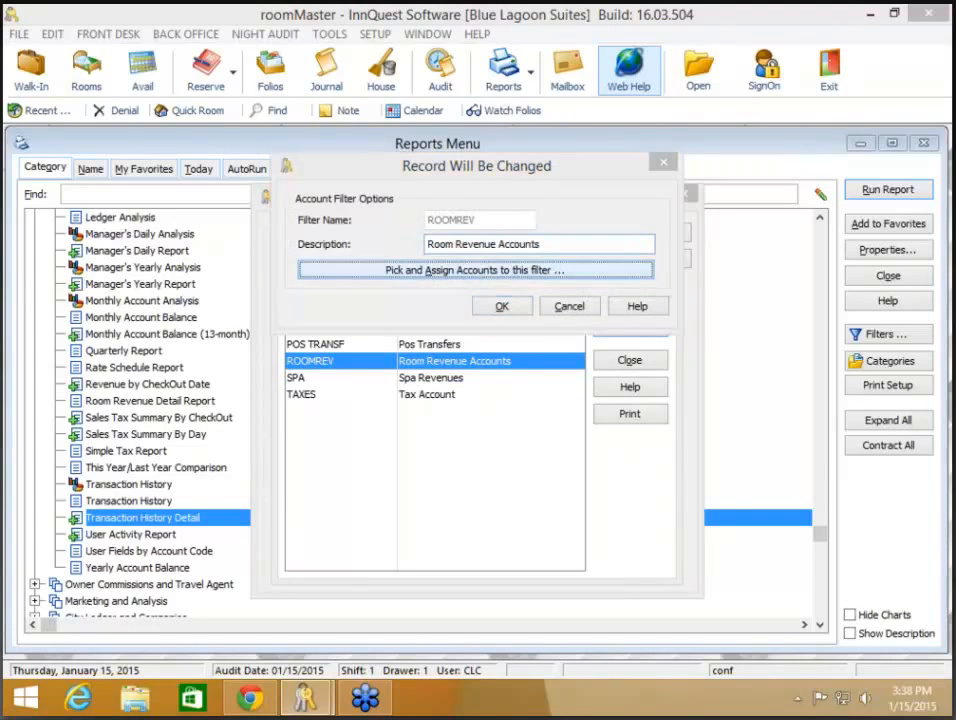
pyautogui.click(556, 272)
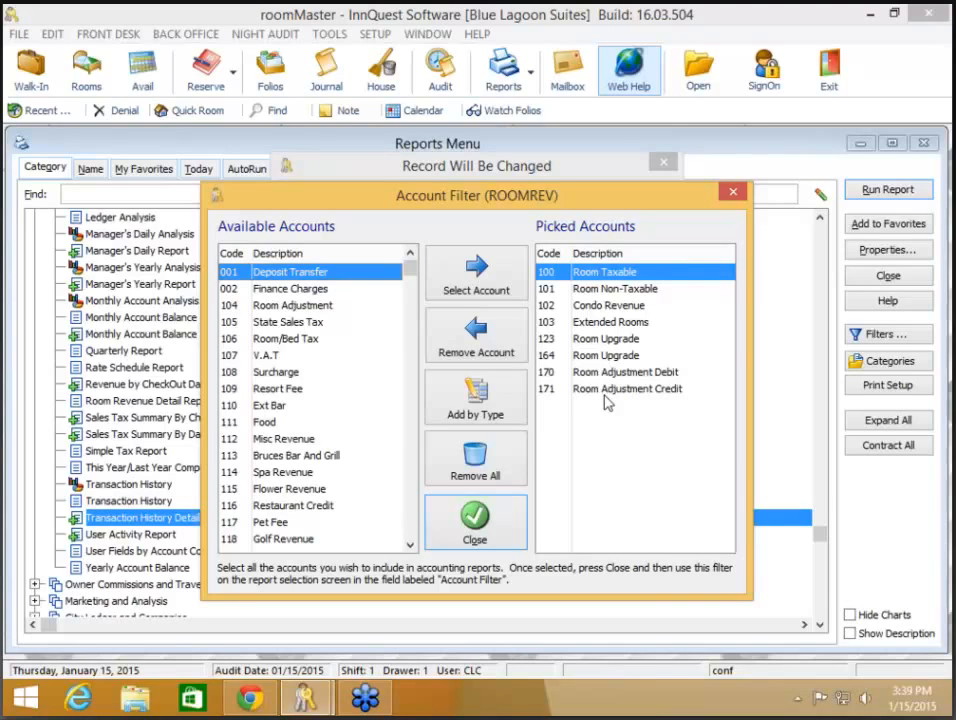
pyautogui.click(494, 530)
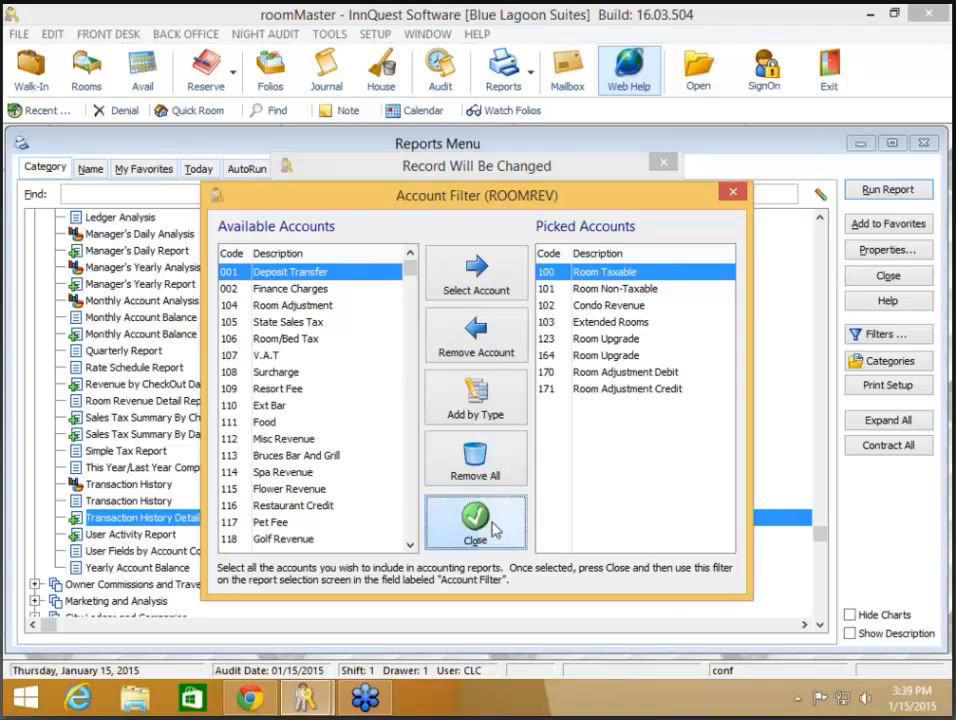
pyautogui.click(504, 309)
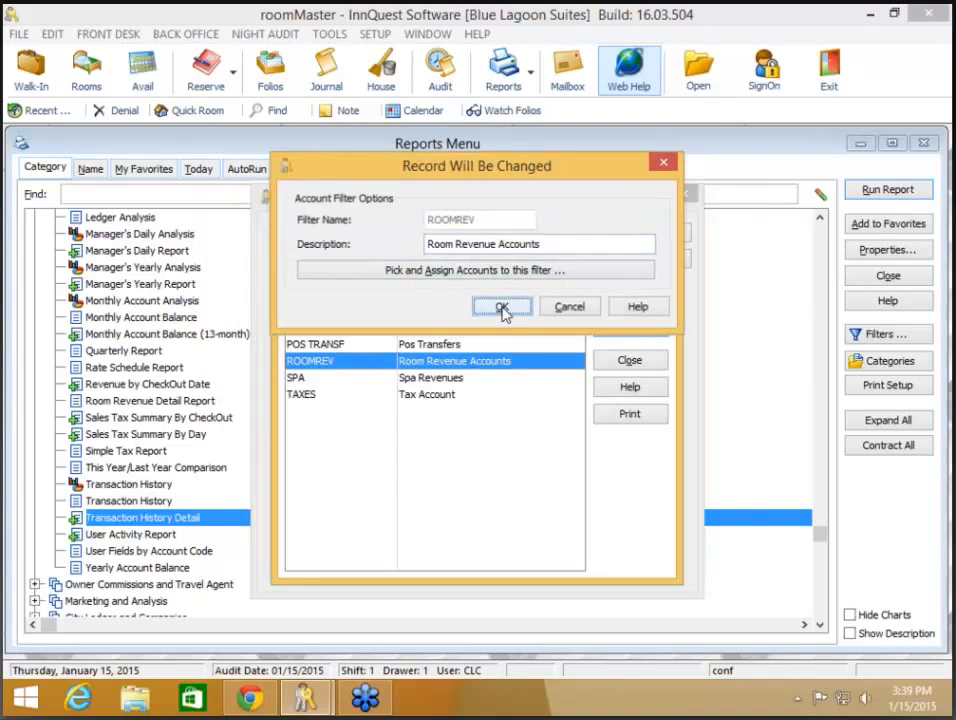
pyautogui.click(625, 327)
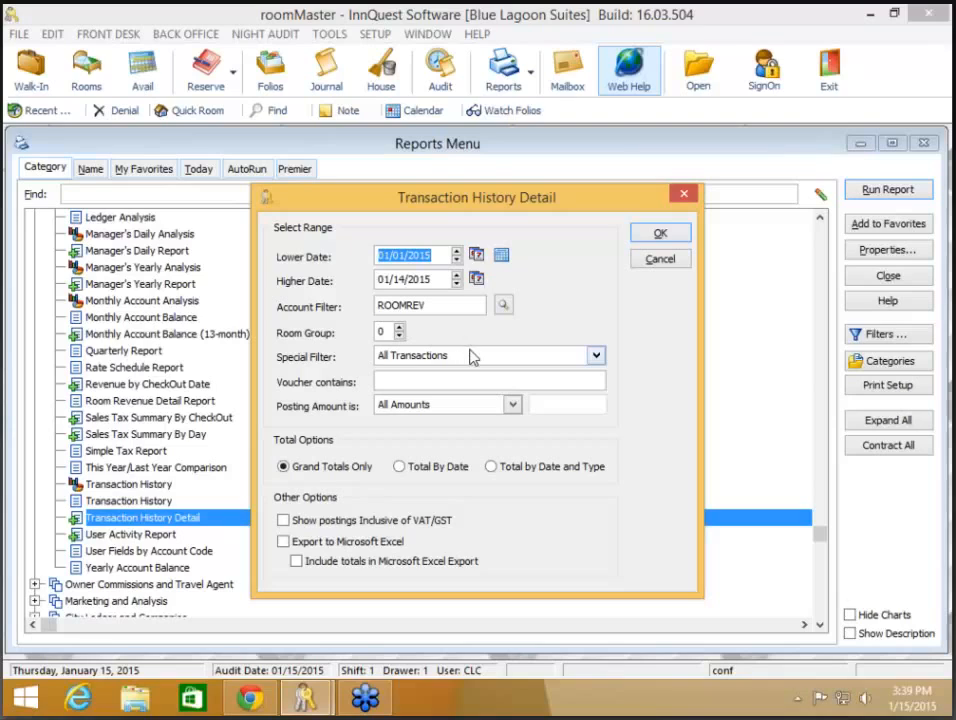
pyautogui.click(596, 357)
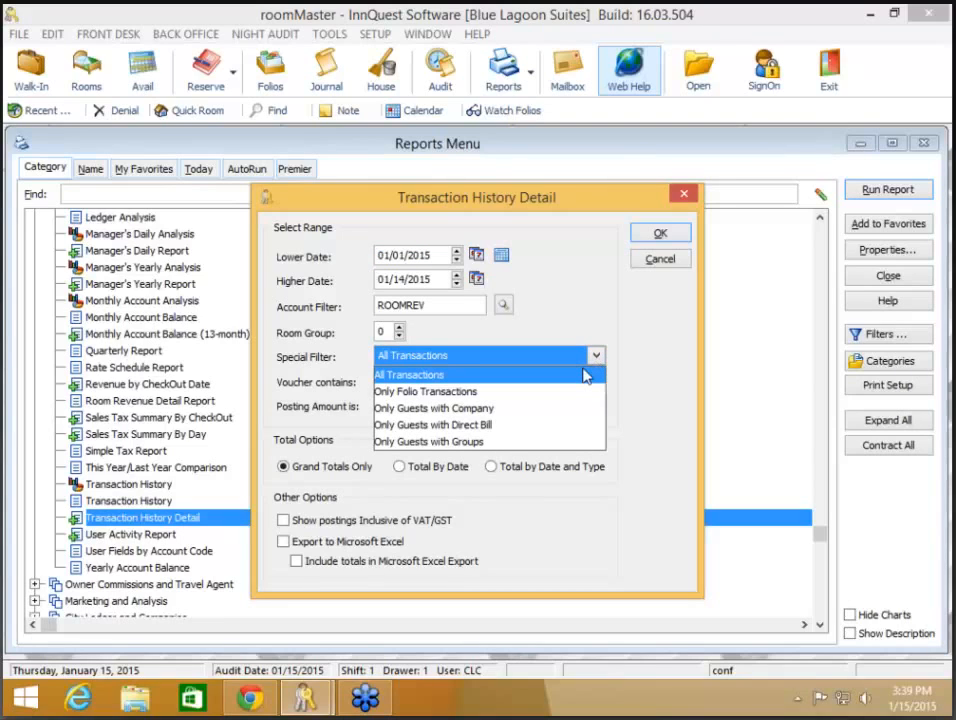
pyautogui.click(492, 410)
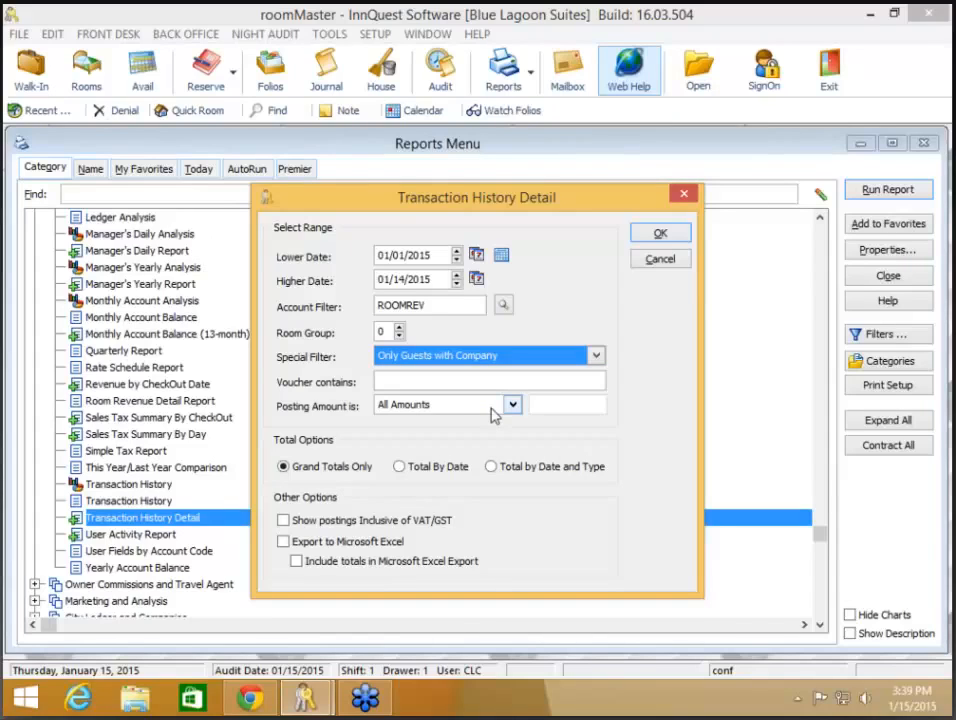
pyautogui.click(540, 359)
pyautogui.click(527, 374)
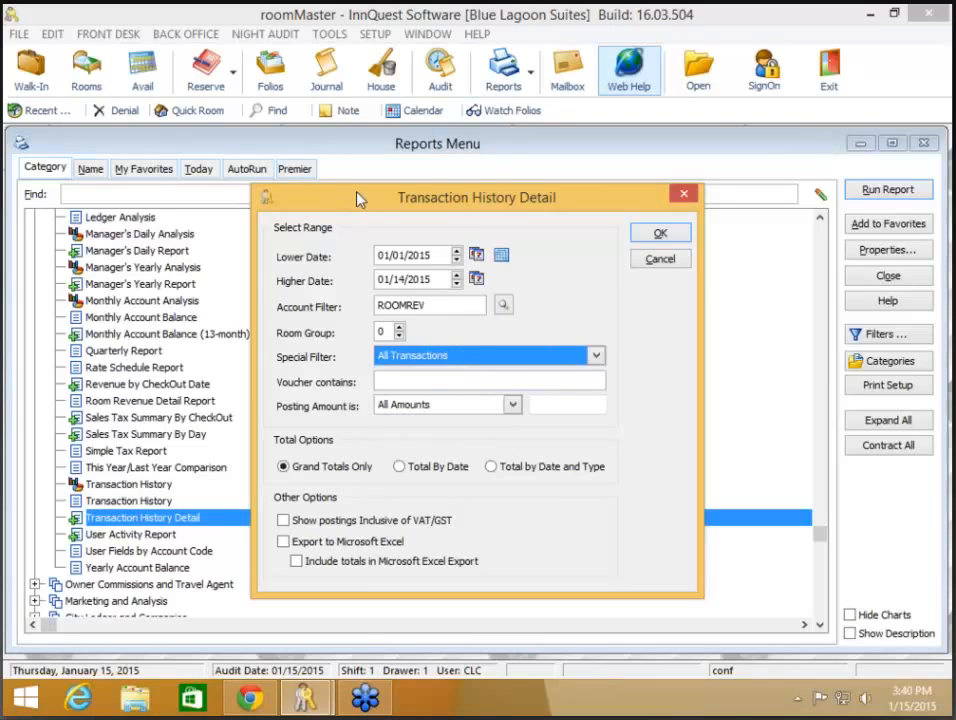
pyautogui.click(451, 378)
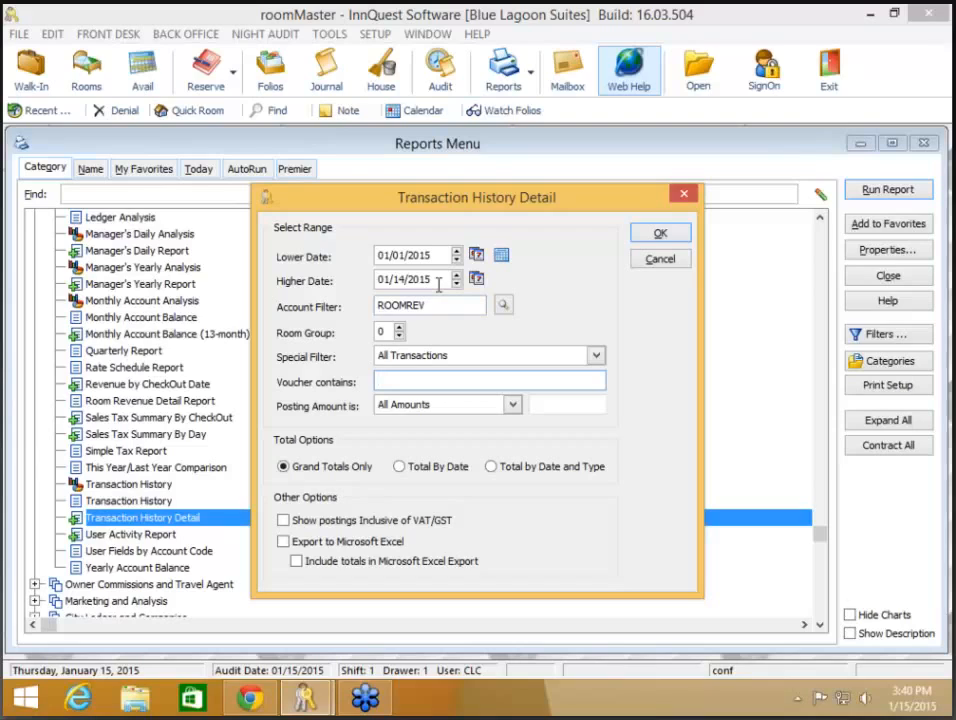
pyautogui.click(512, 405)
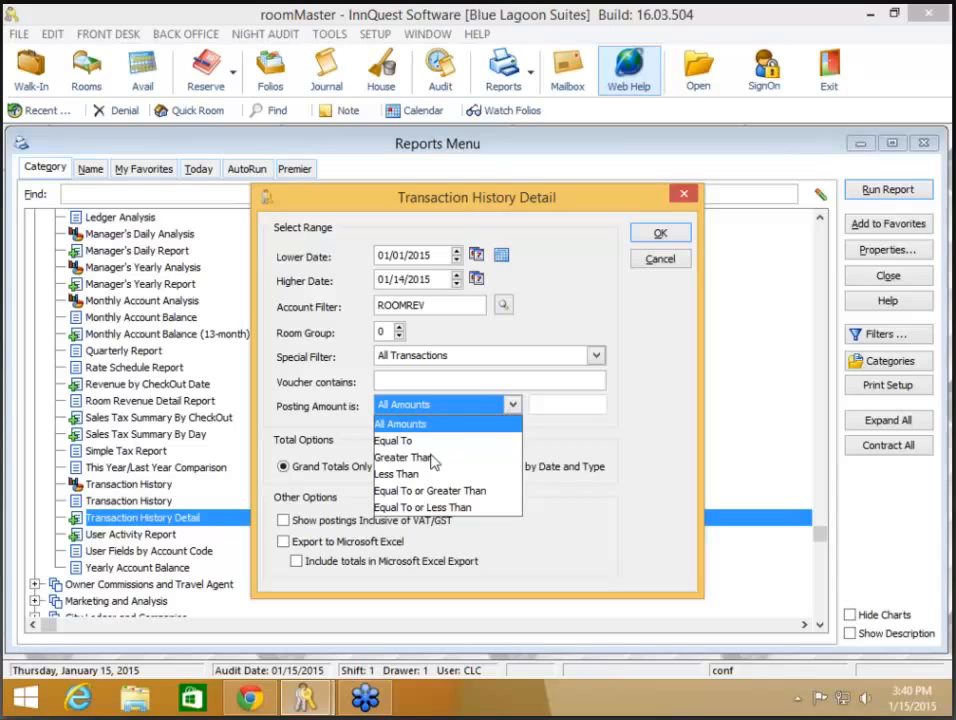
pyautogui.click(435, 457)
pyautogui.click(514, 405)
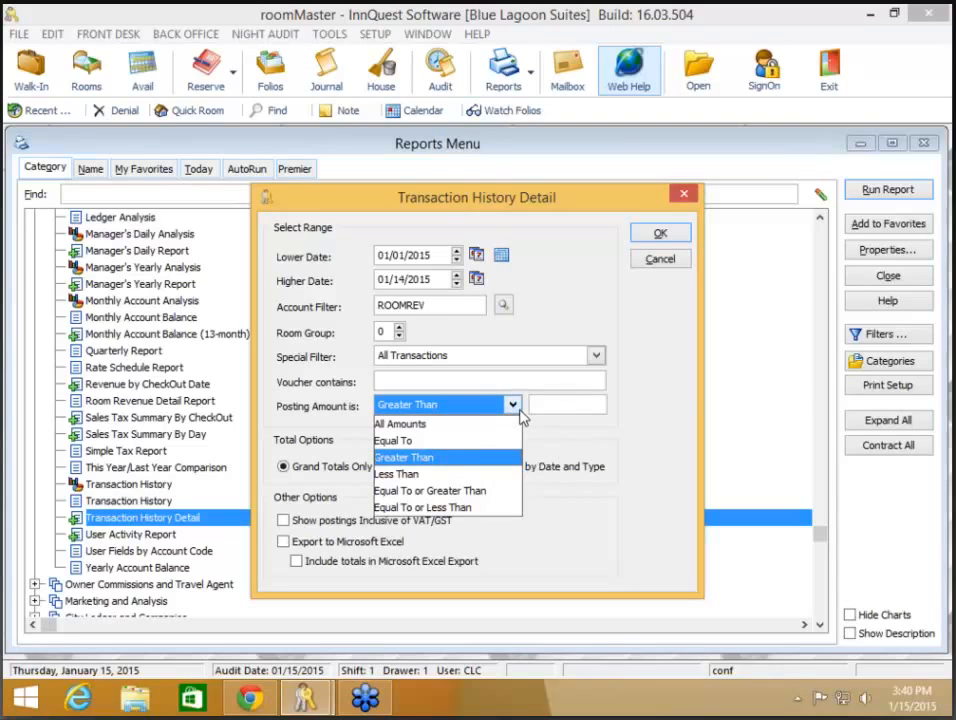
pyautogui.click(445, 477)
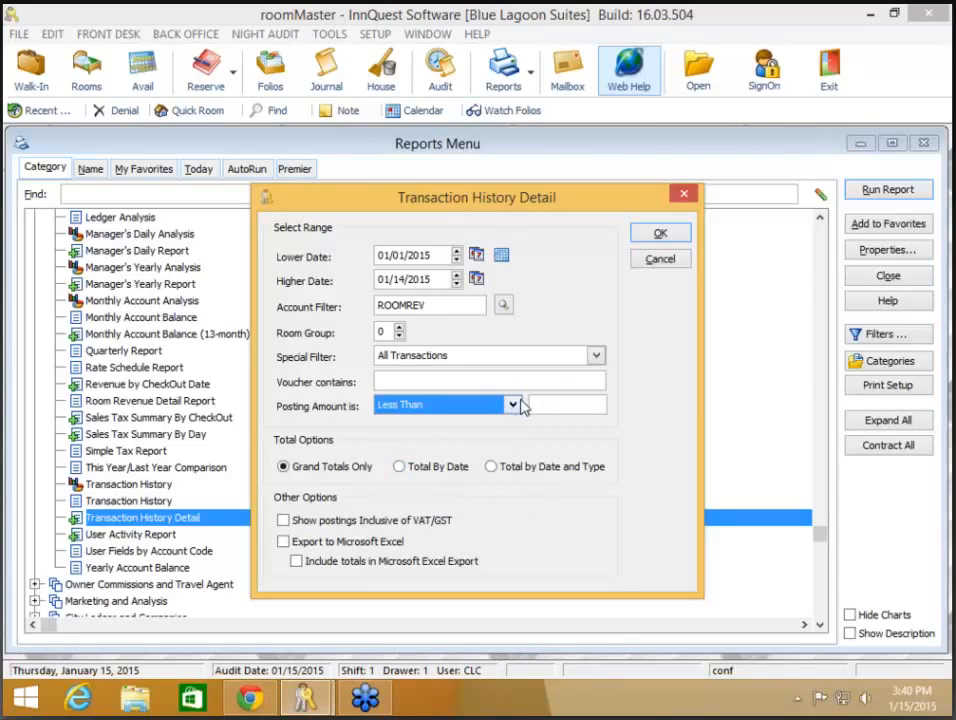
pyautogui.click(513, 405)
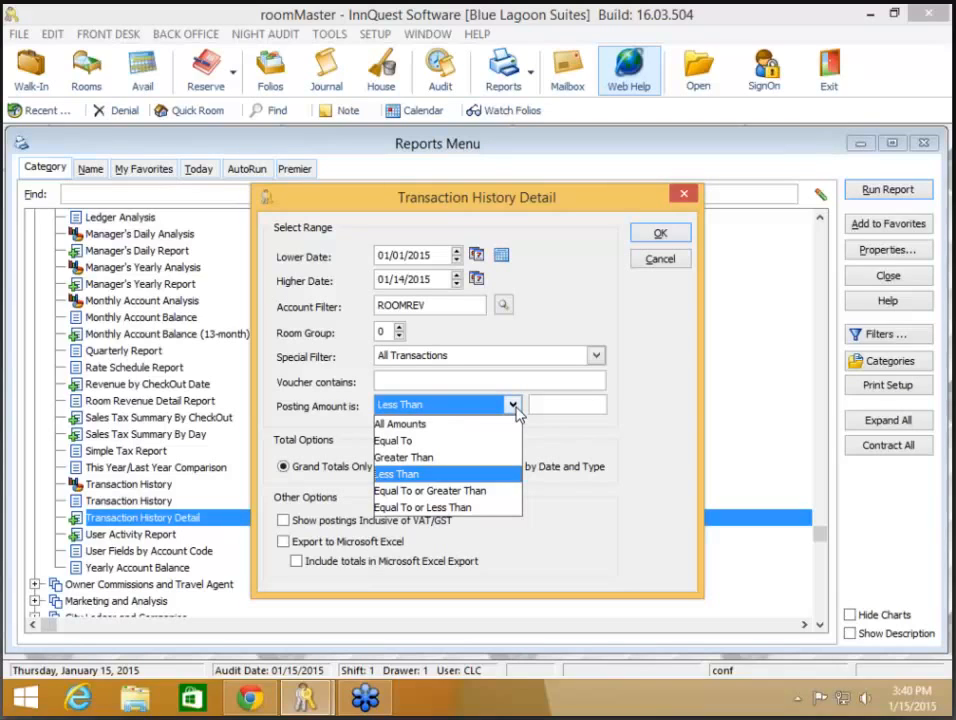
pyautogui.click(476, 425)
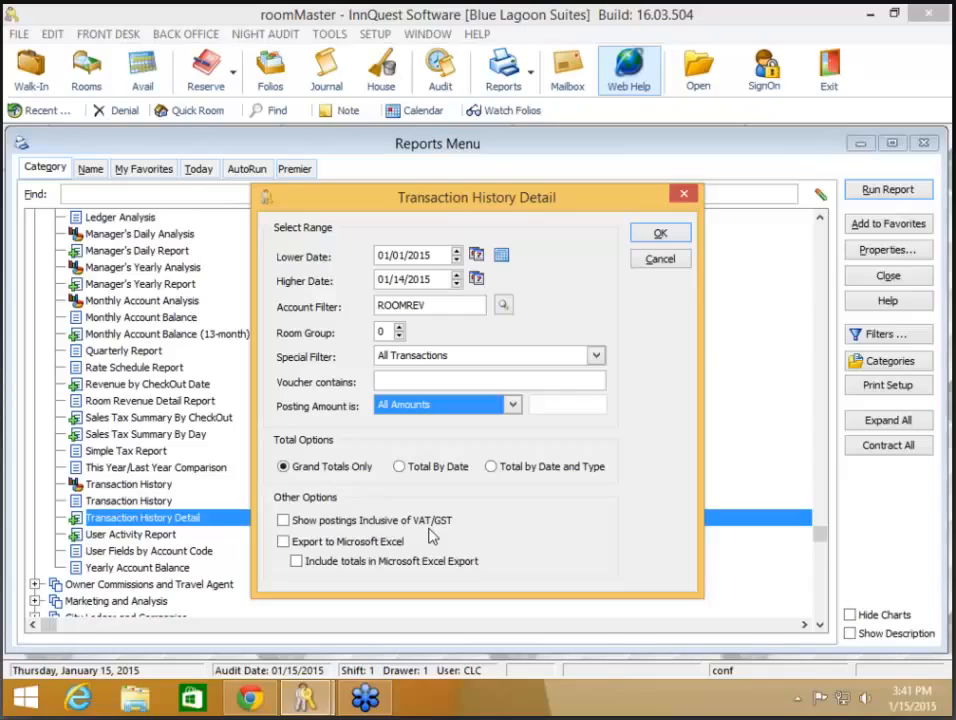
# - Leave VAT/GST-inclusive postings and Excel export off, then generate the ROOMREV report preview
pyautogui.click(313, 531)
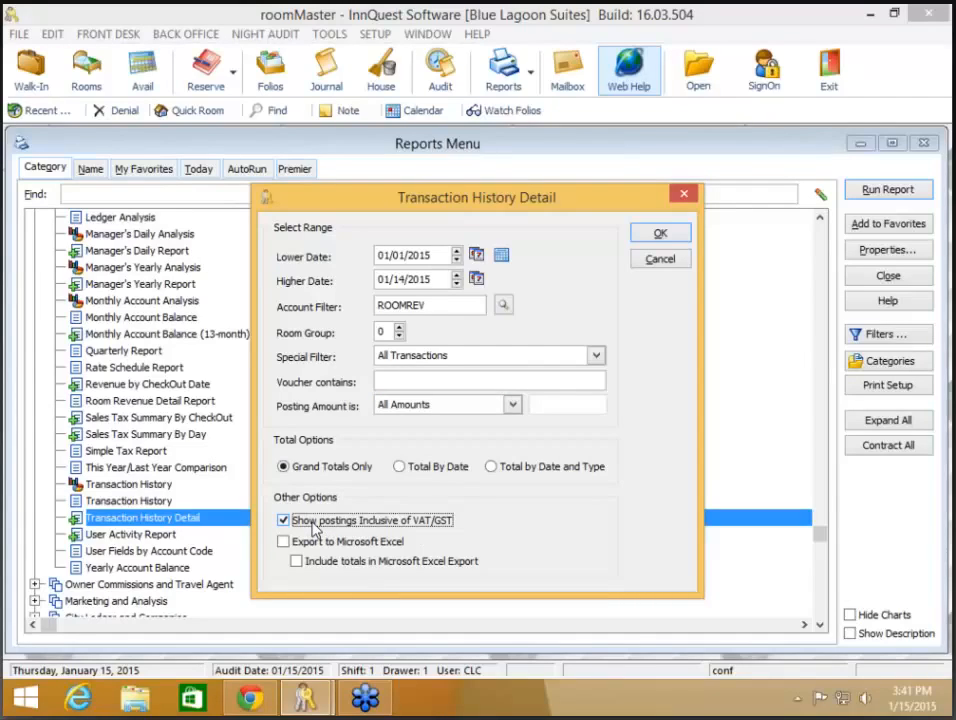
pyautogui.click(306, 527)
pyautogui.click(284, 542)
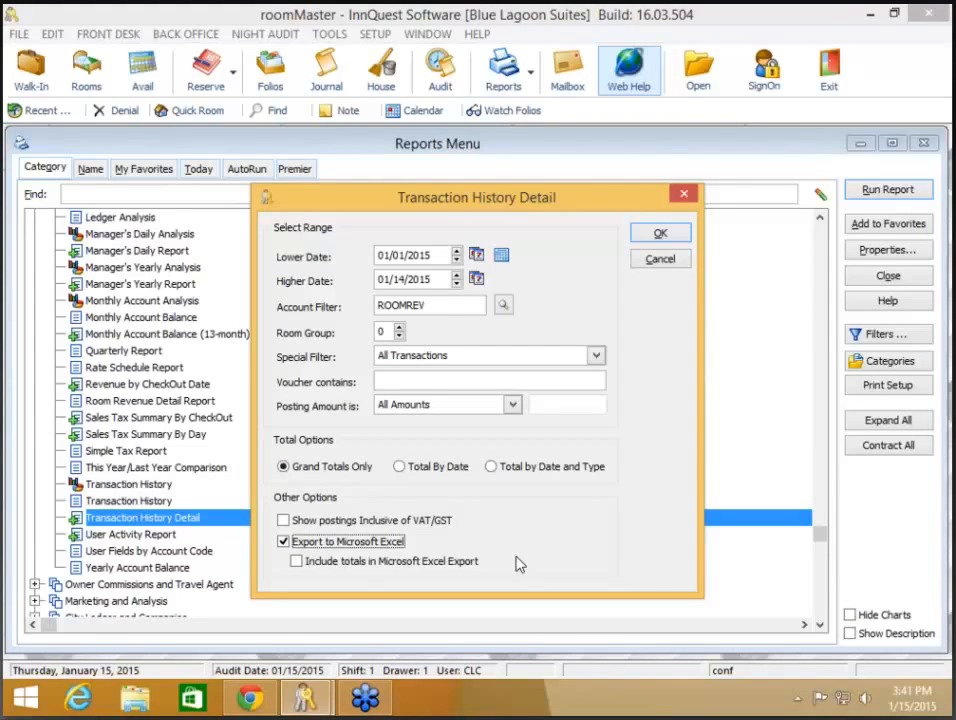
pyautogui.click(474, 561)
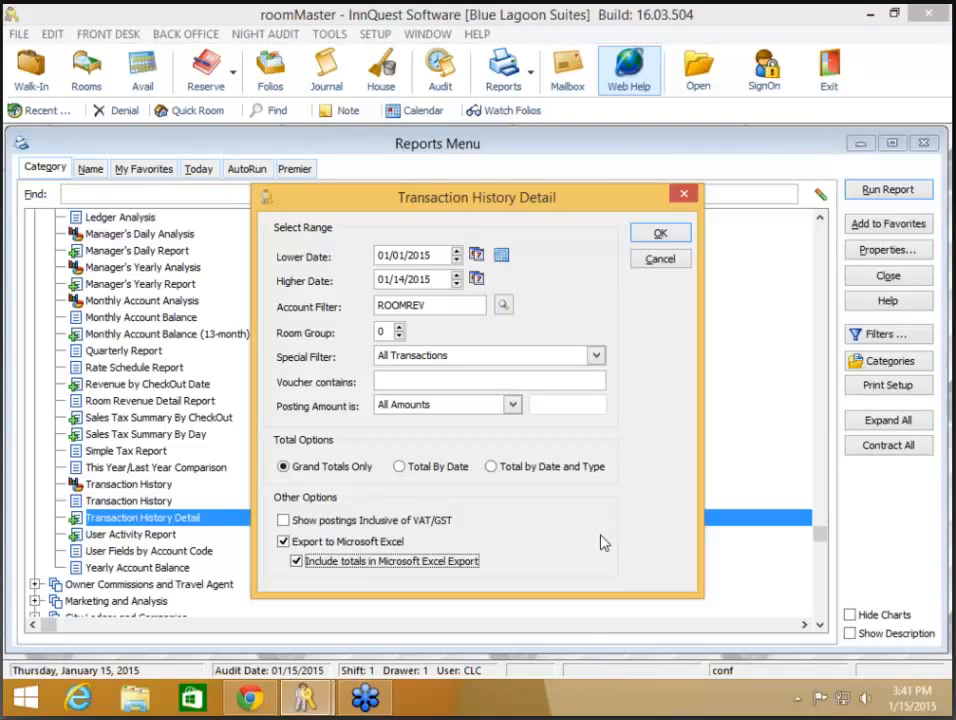
pyautogui.click(468, 561)
pyautogui.click(390, 544)
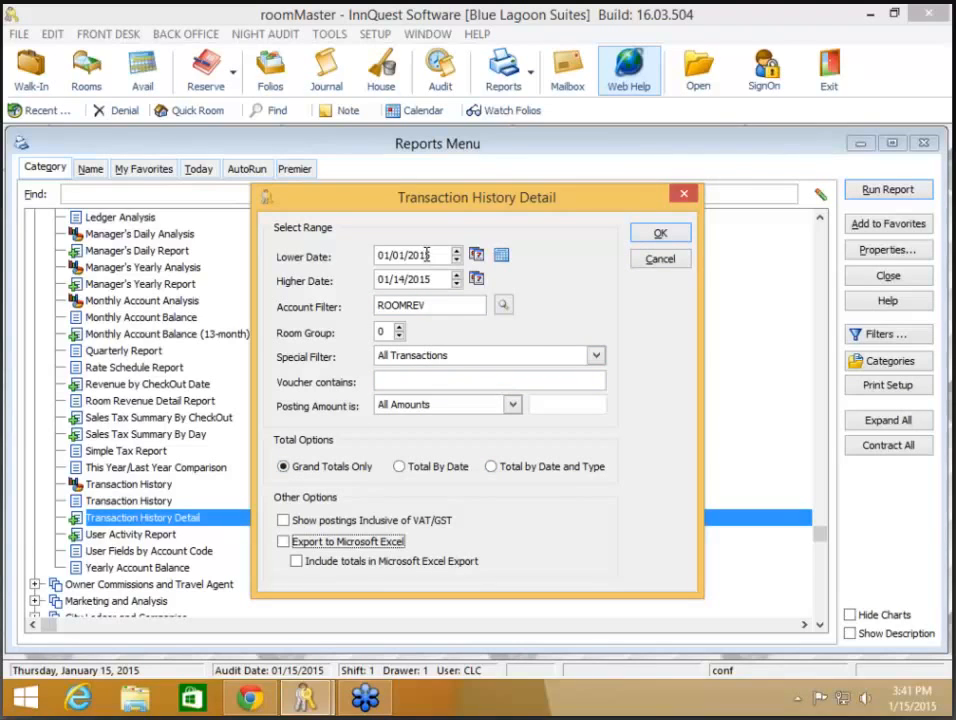
pyautogui.click(661, 234)
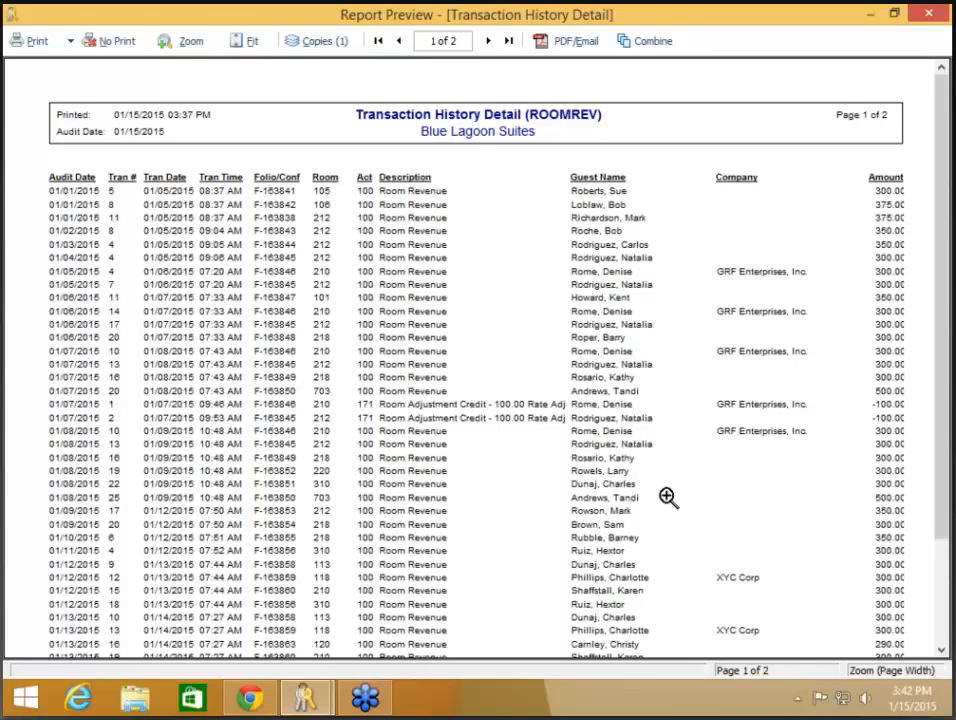
# - Scroll through both pages of the ROOMREV preview, then close it without printing
pyautogui.scroll(-1, 667, 497)
pyautogui.scroll(-1, 667, 497)
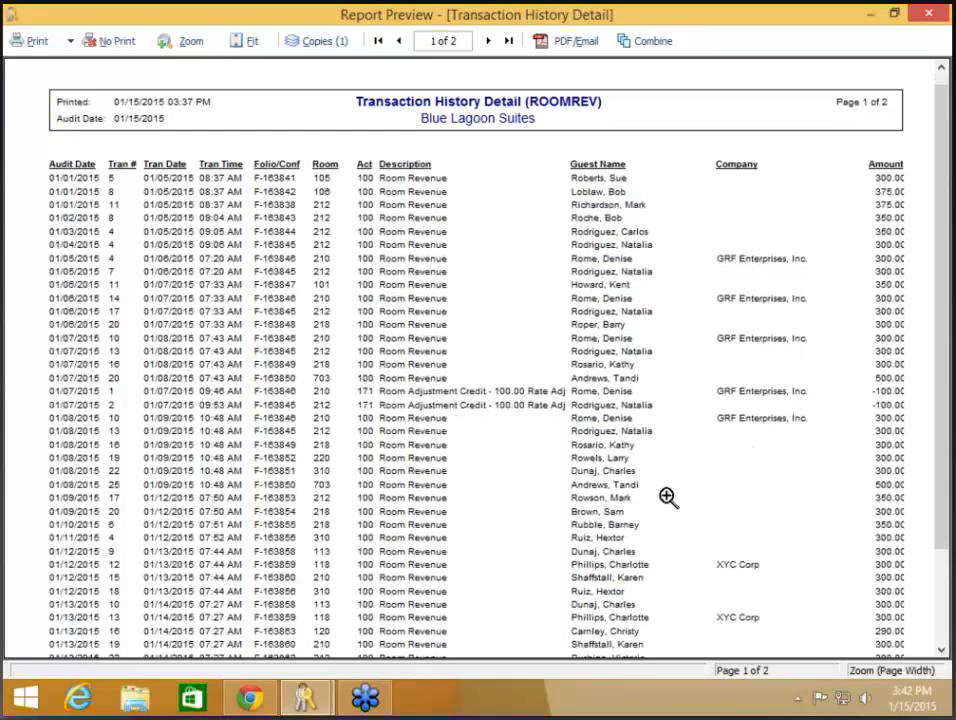
pyautogui.click(488, 41)
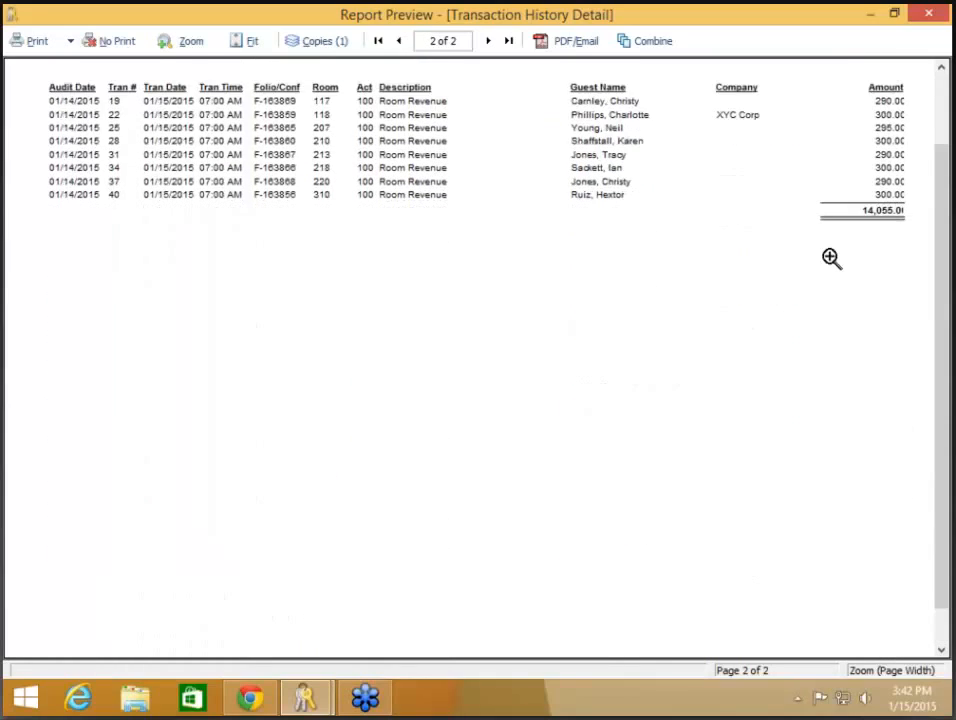
pyautogui.scroll(1, 834, 258)
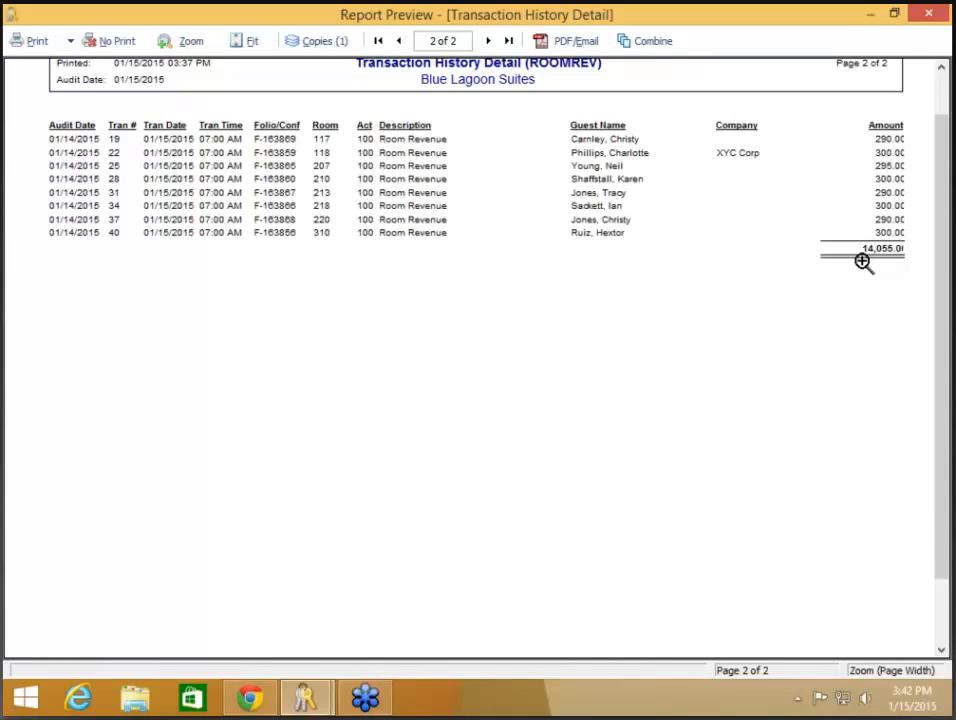
pyautogui.click(113, 42)
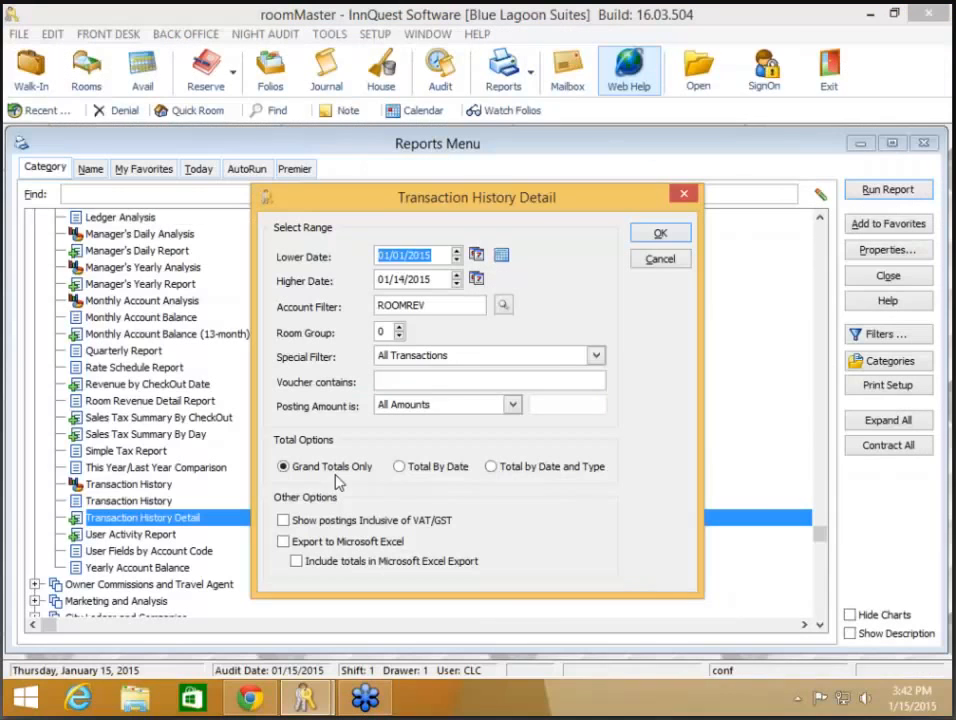
# - Rerun the report totalled by date and type, then close the 3-page preview unprinted
pyautogui.click(401, 466)
pyautogui.click(505, 472)
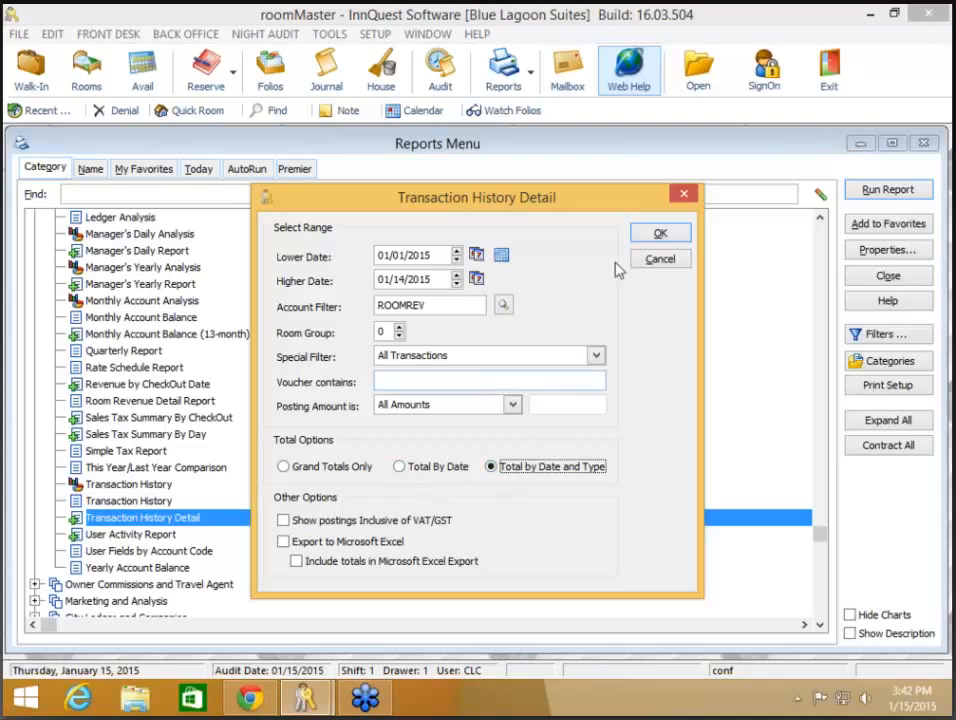
pyautogui.click(660, 236)
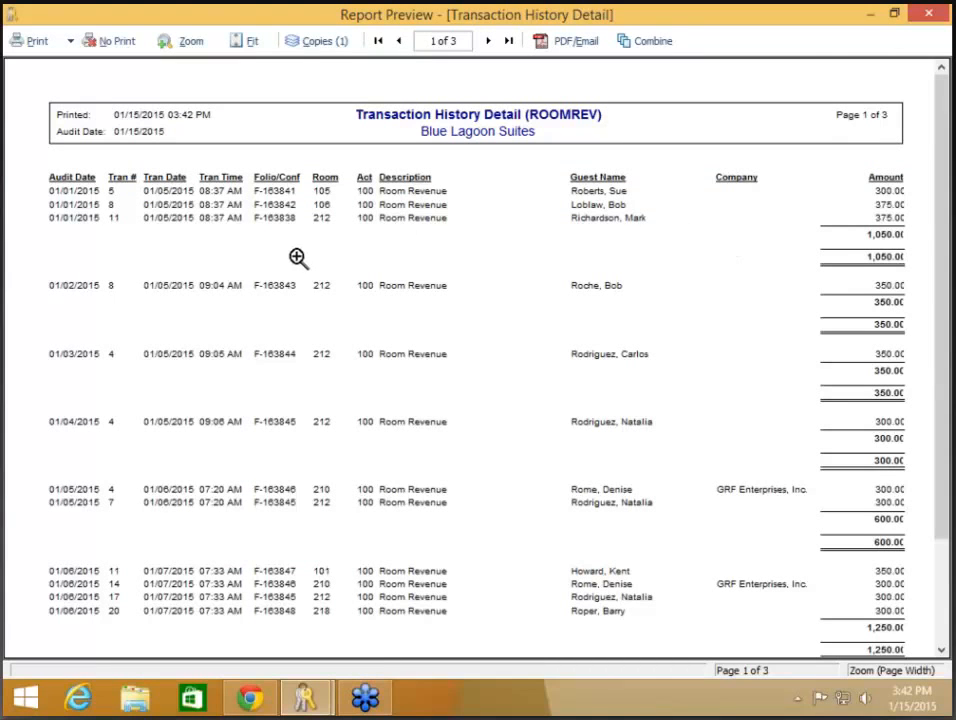
pyautogui.click(120, 35)
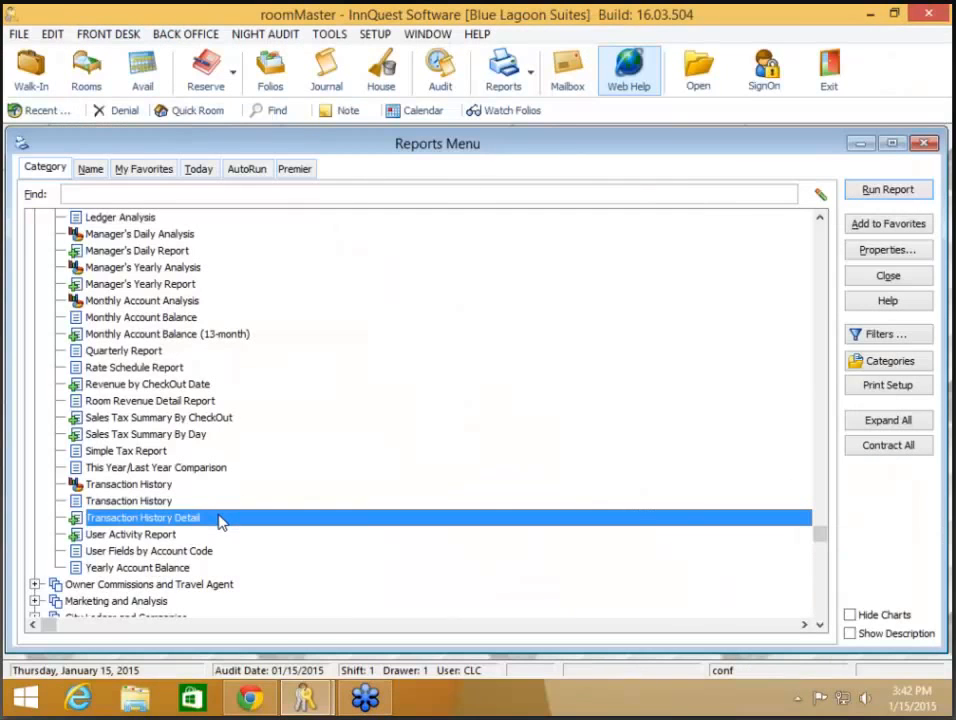
# - Cancel the report, then confirm Configuration History keeps journal transactions unlimited (0)
pyautogui.doubleClick(221, 521)
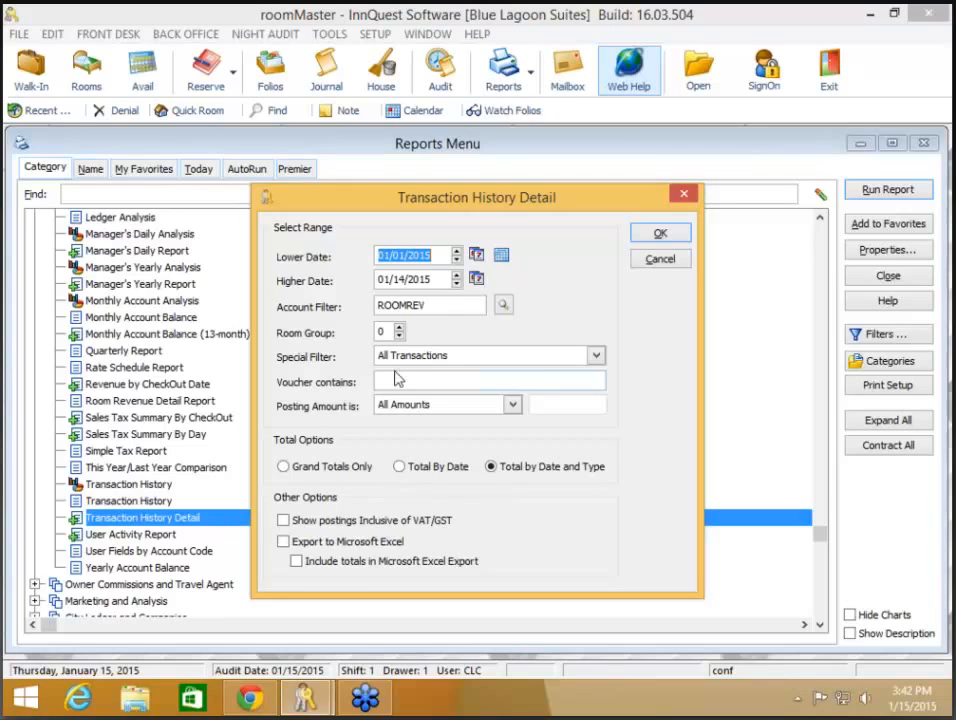
pyautogui.click(669, 265)
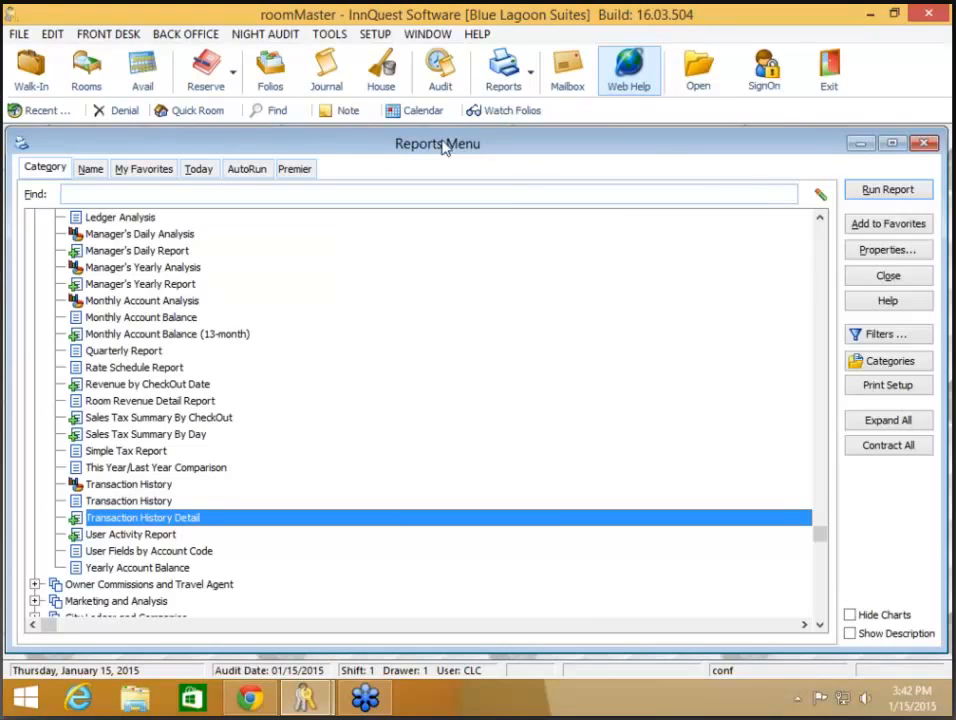
pyautogui.click(375, 35)
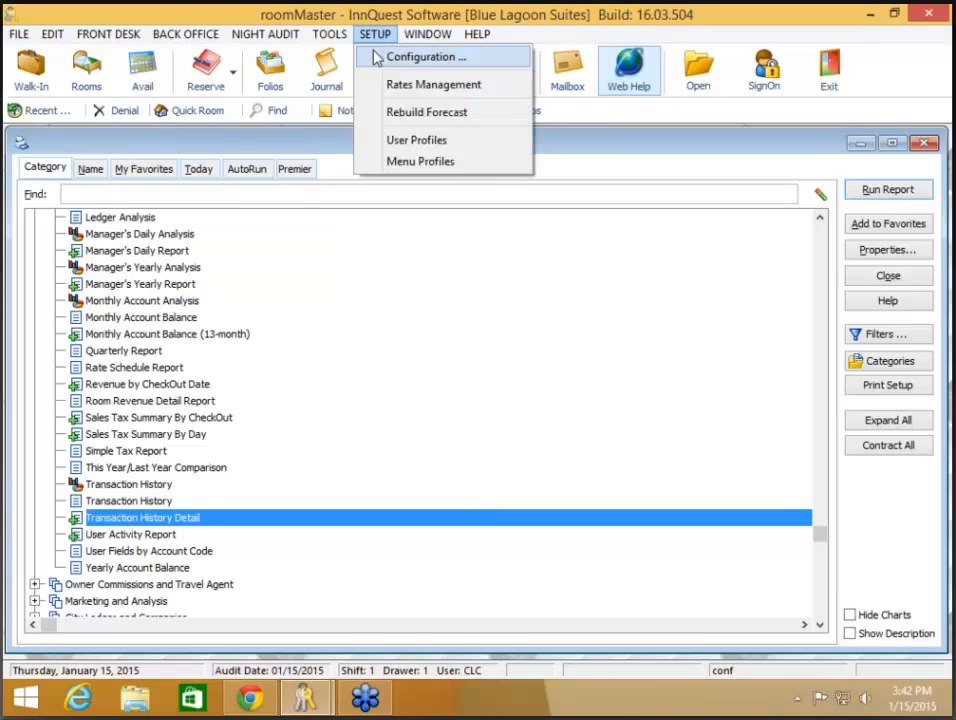
pyautogui.click(420, 58)
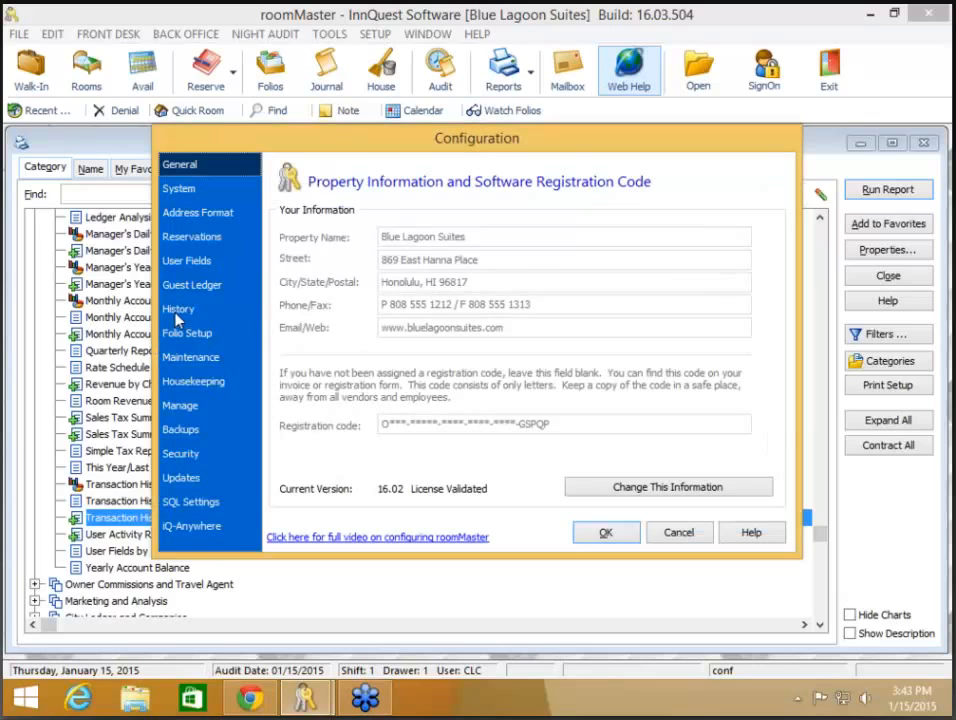
pyautogui.click(177, 314)
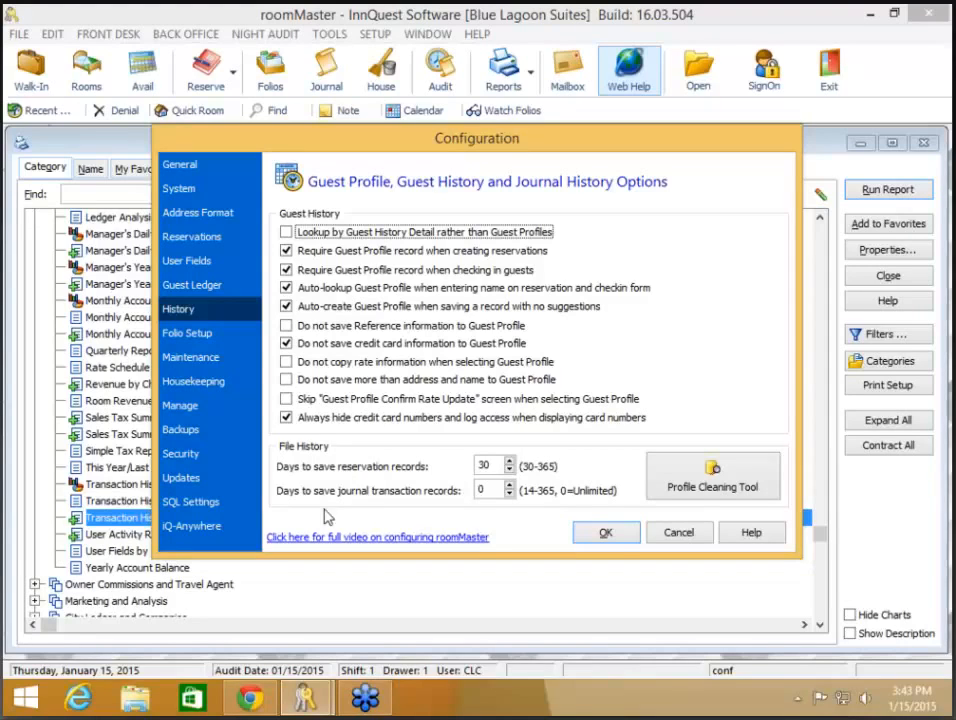
pyautogui.click(606, 533)
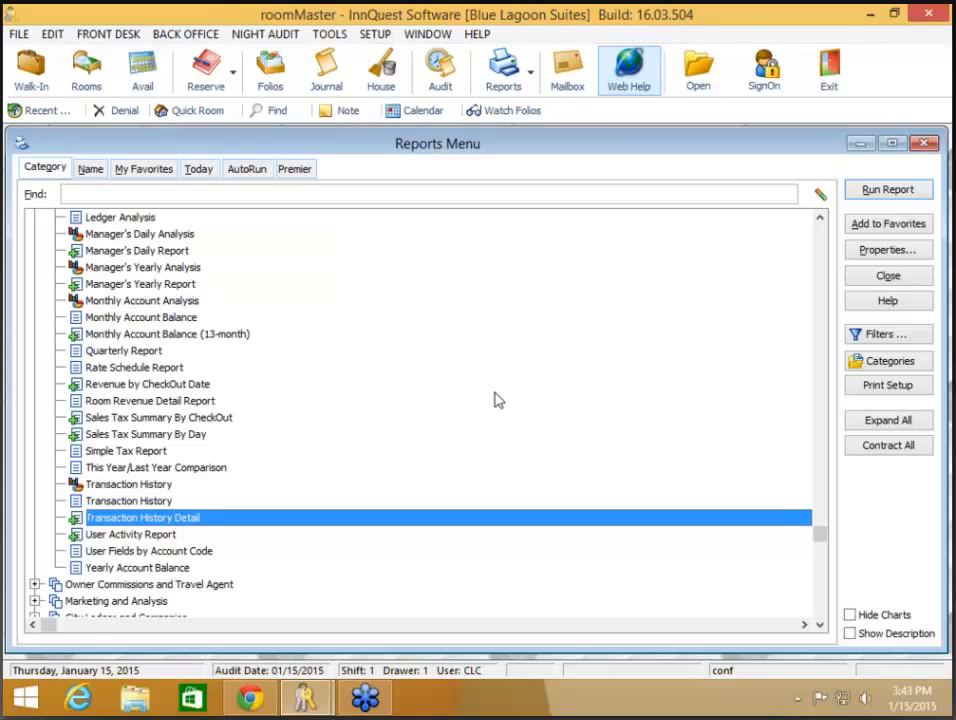
# - Set Room Revenue Detail options to This Month, Room Summary Only, with higher date 01/15/2015
pyautogui.click(221, 402)
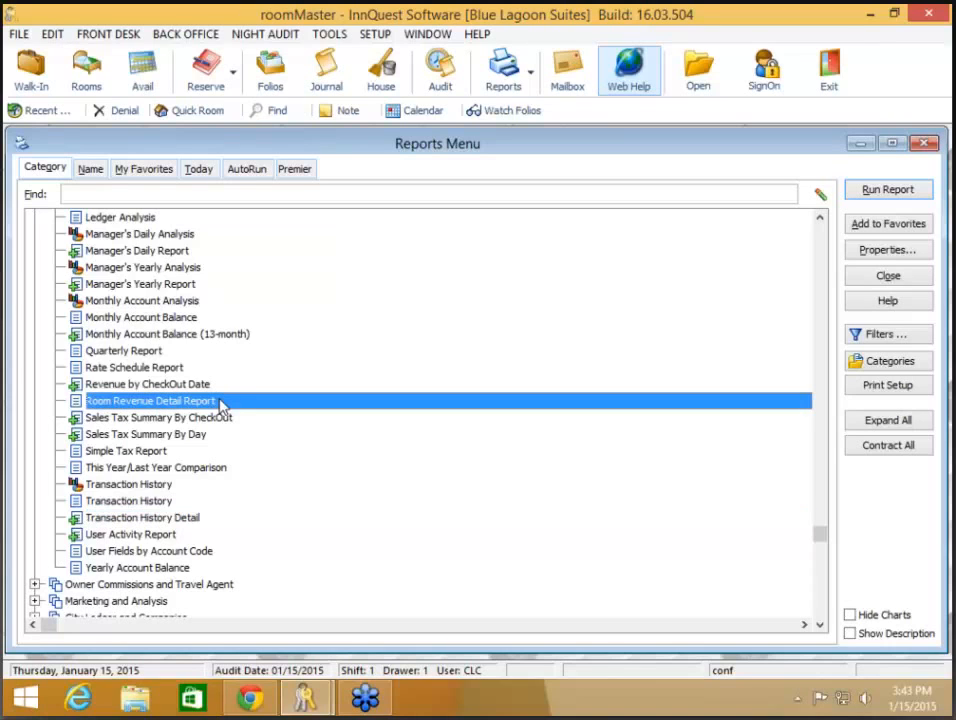
pyautogui.doubleClick(221, 402)
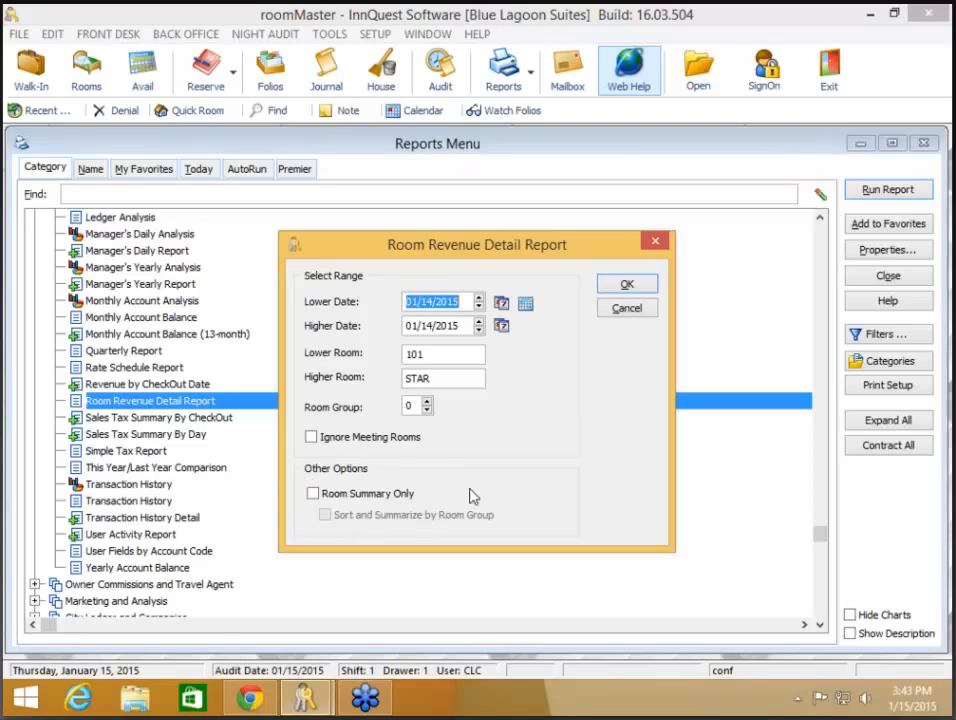
pyautogui.click(526, 305)
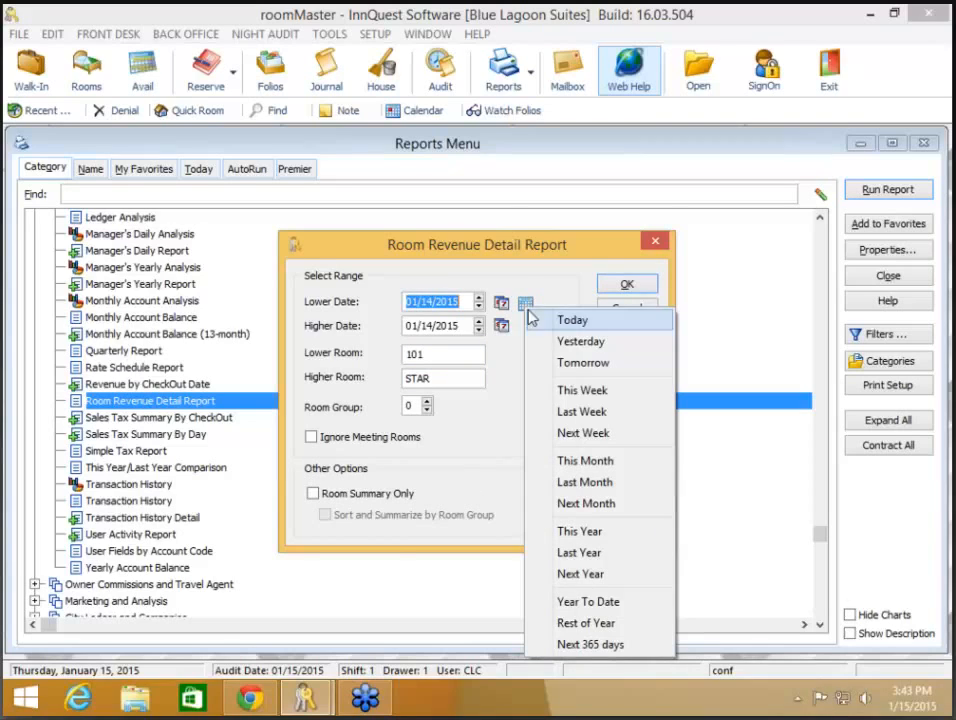
pyautogui.click(583, 463)
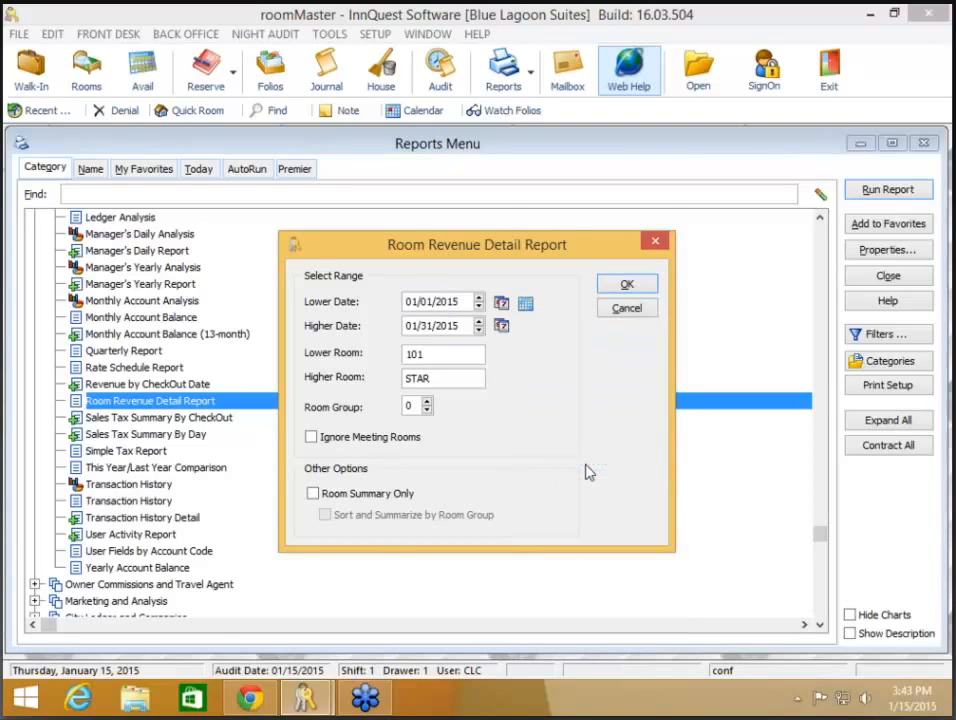
pyautogui.click(402, 494)
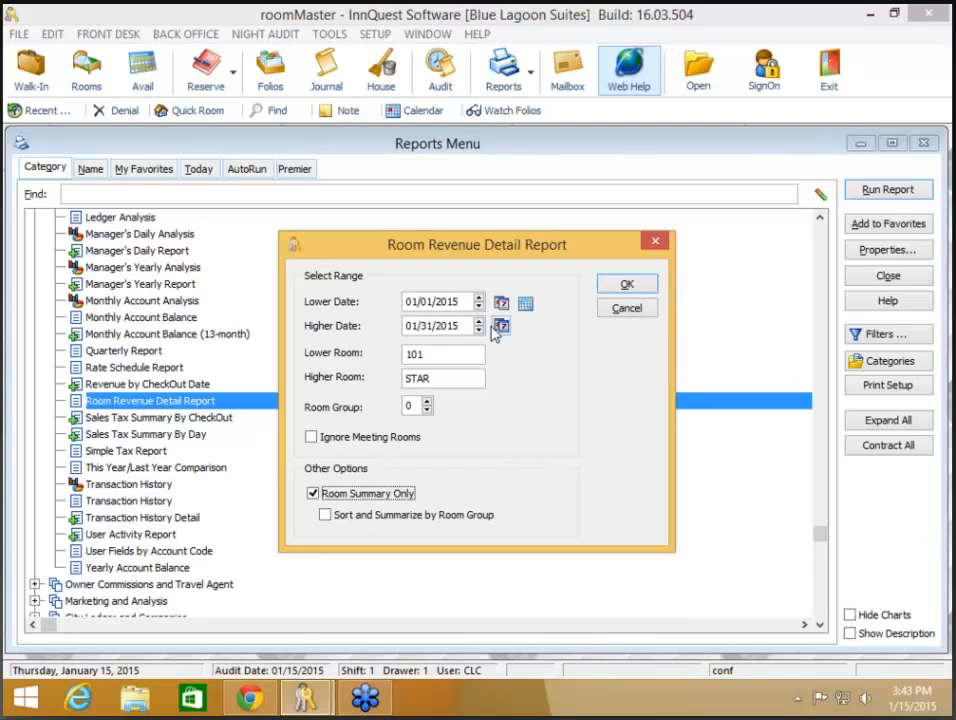
pyautogui.moveTo(468, 326); pyautogui.dragTo(306, 330)
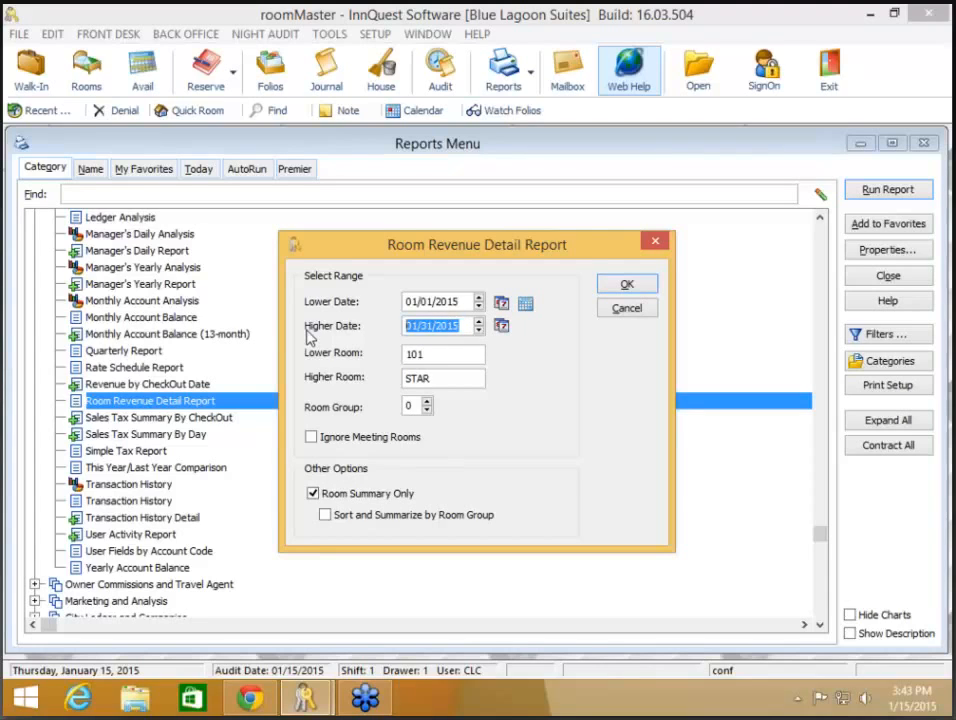
pyautogui.write('0115')
pyautogui.press('Tab')
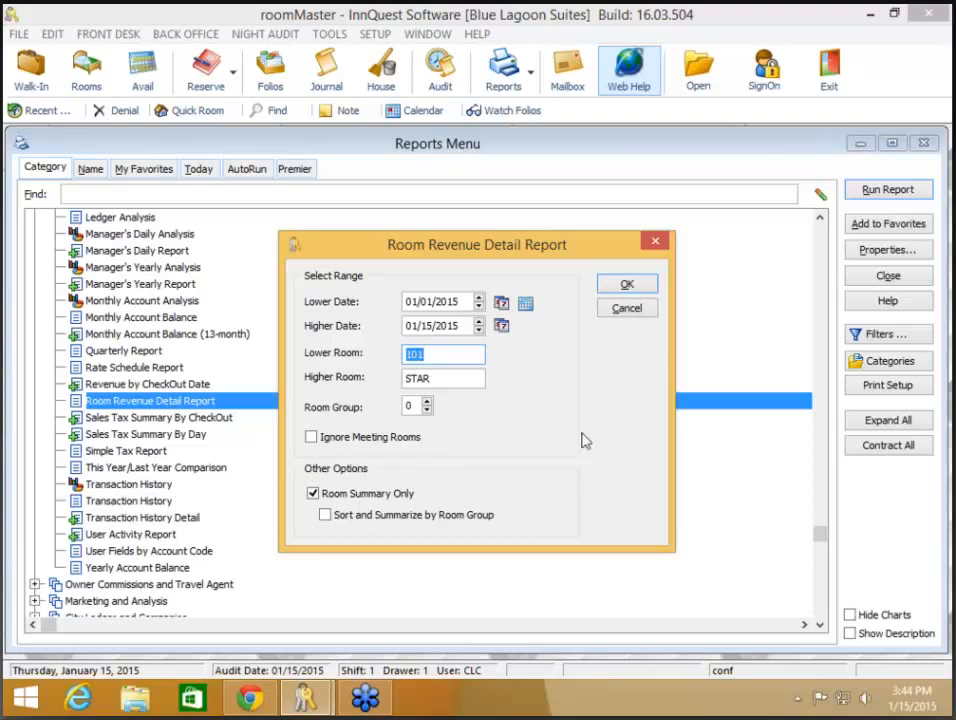
# - Preview the Room Revenue Detail Report (16,775.00 total) and close it without printing
pyautogui.click(628, 287)
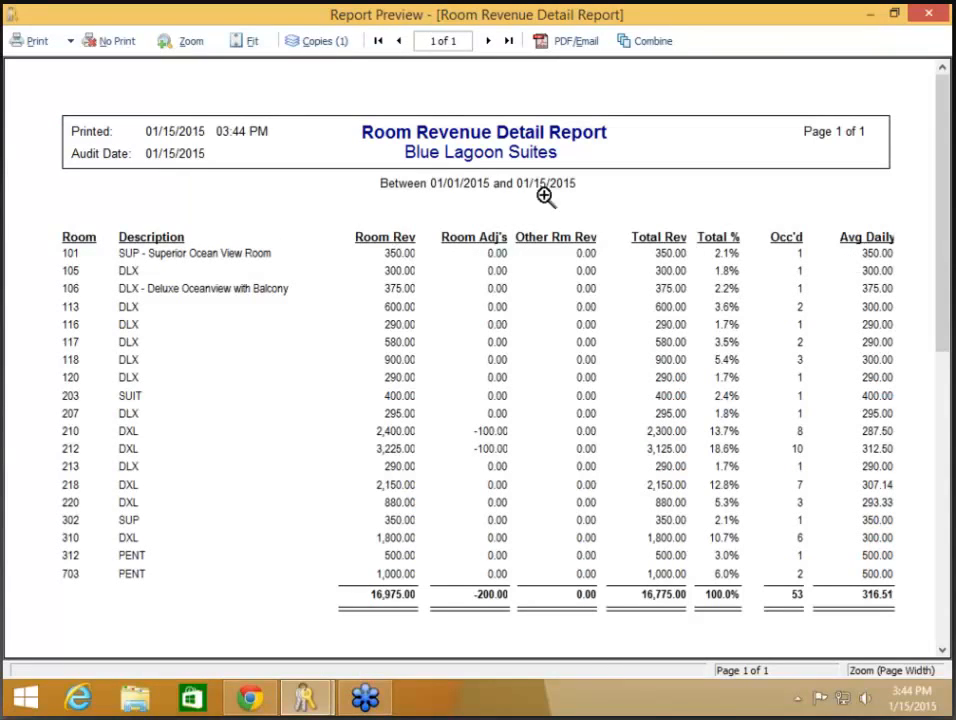
pyautogui.click(116, 42)
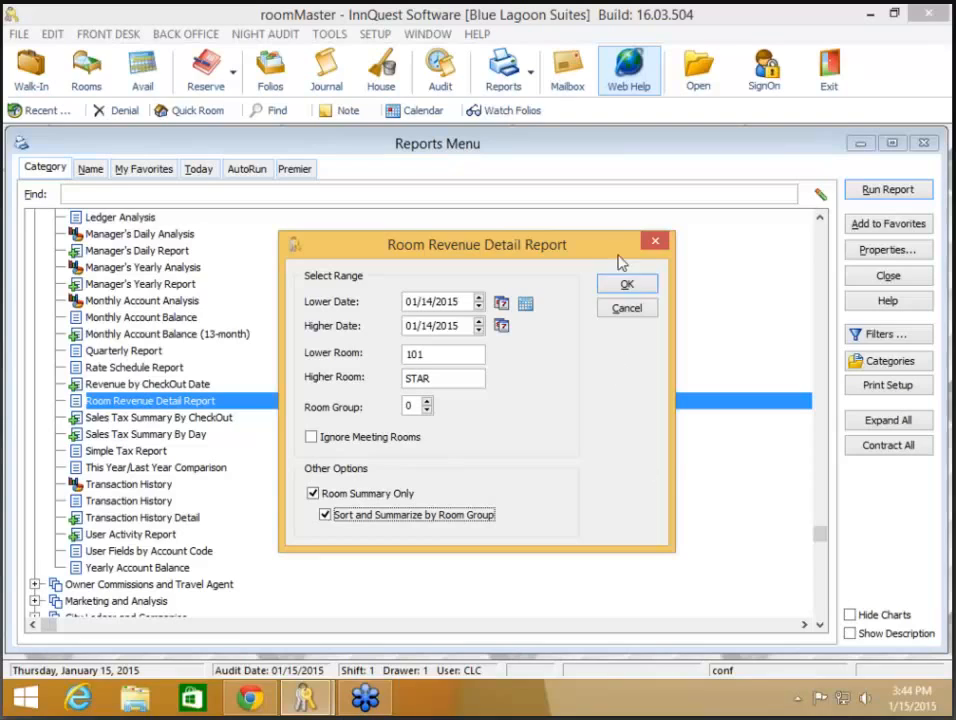
# - Set lower date 01/01/2015, preview room-group revenue totals (Standard, Suites, Penthouse), and close unprinted
pyautogui.click(465, 301)
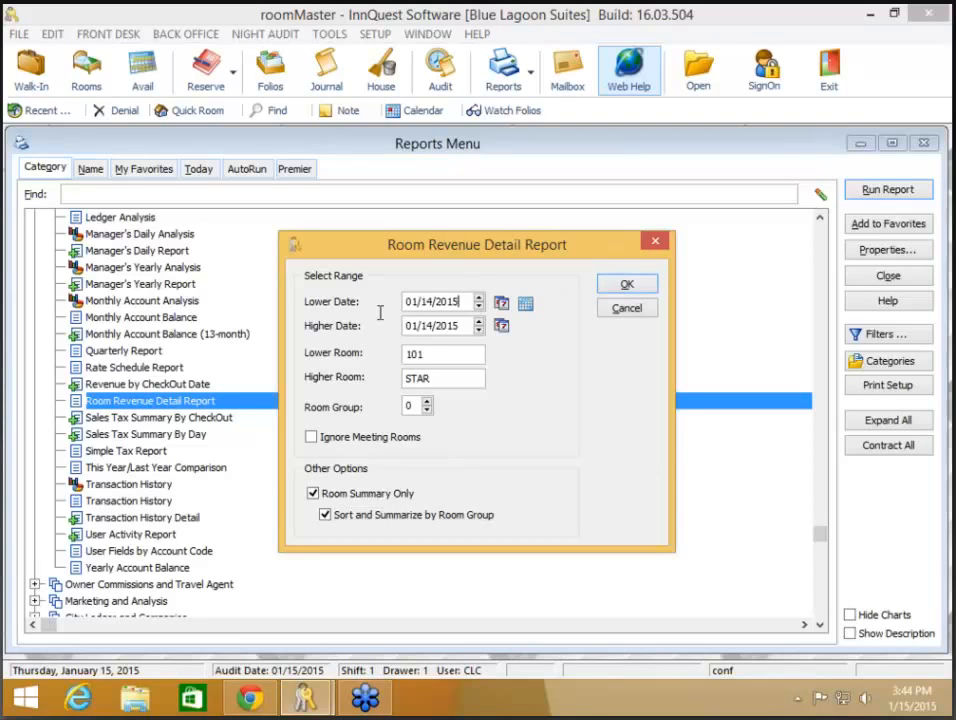
pyautogui.write('0115')
pyautogui.press('BackSpace')
pyautogui.press('BackSpace')
pyautogui.press('BackSpace')
pyautogui.write('11')
pyautogui.press('BackSpace')
pyautogui.press('BackSpace')
pyautogui.write('1/01/2015')
pyautogui.press('Tab')
pyautogui.click(625, 288)
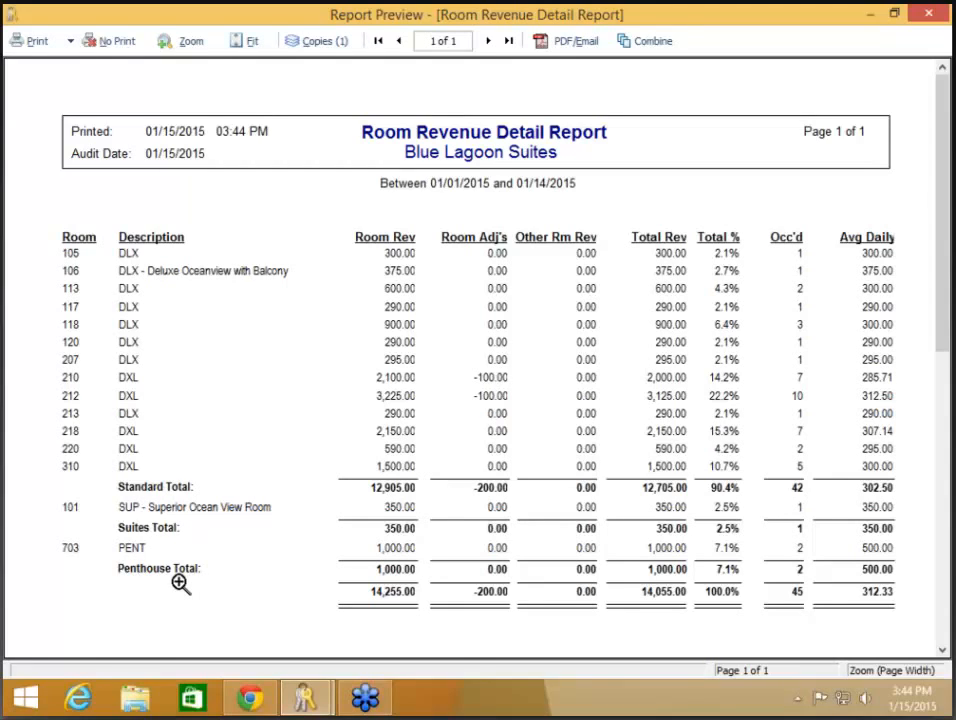
pyautogui.click(106, 41)
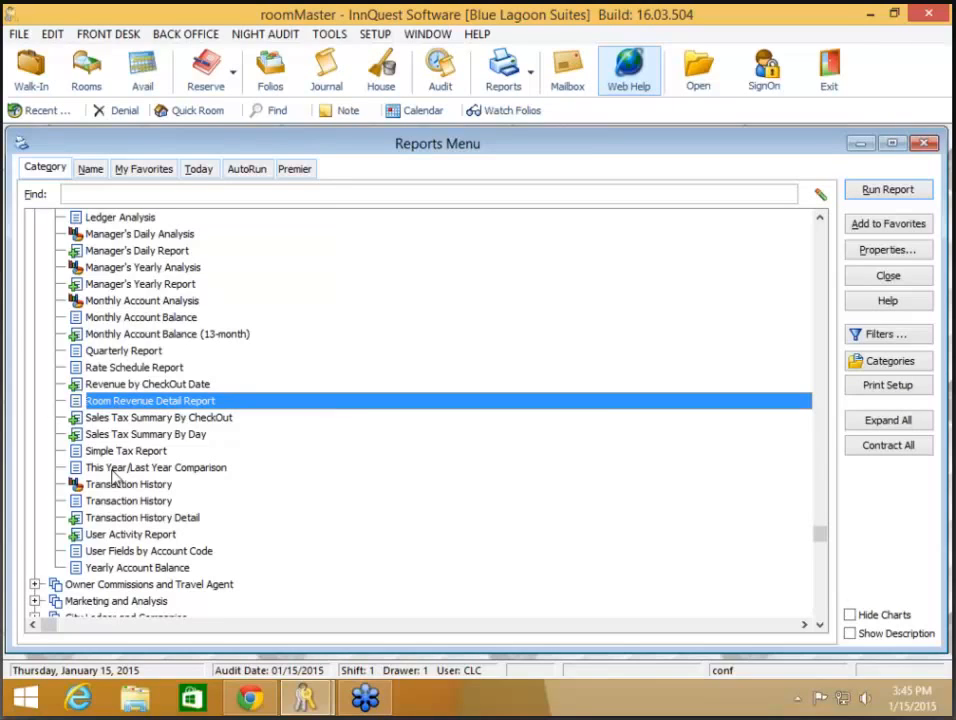
# - Open Manager's Daily Analysis for 01/01/2015 to 01/05/2015 to show the Room Revenue chart
pyautogui.scroll(-1, 96, 484)
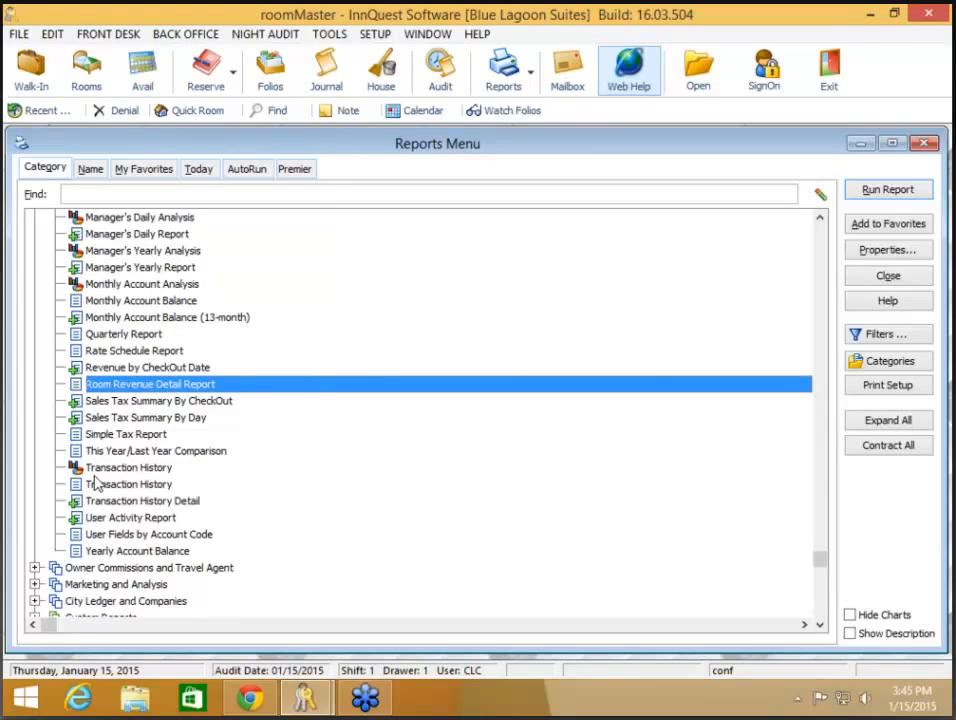
pyautogui.scroll(-1, 96, 484)
pyautogui.scroll(8, 96, 484)
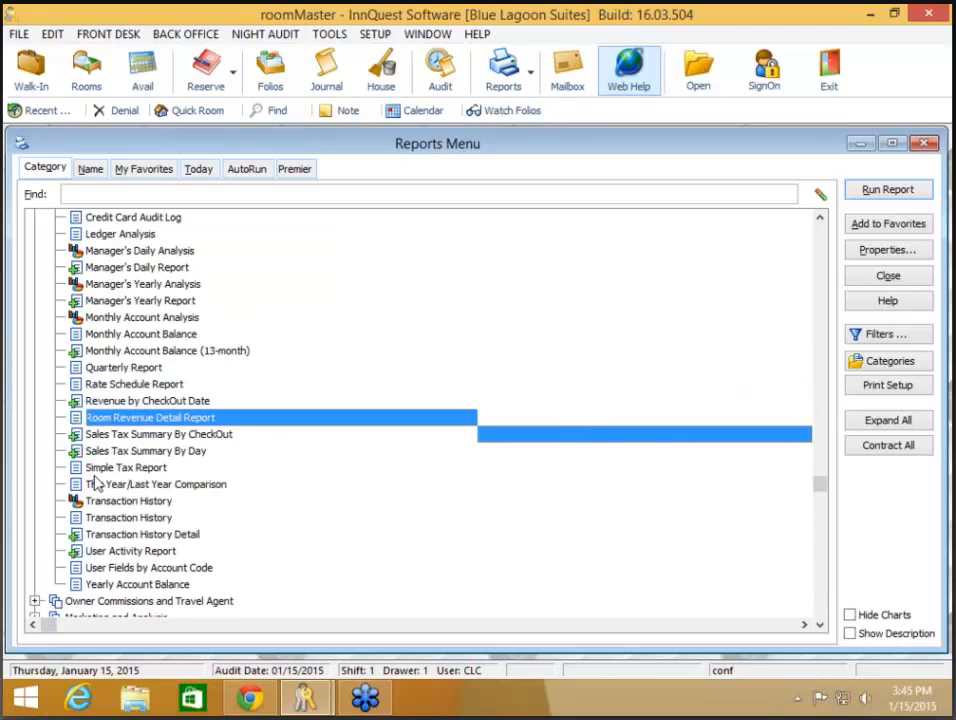
pyautogui.click(145, 336)
pyautogui.doubleClick(145, 336)
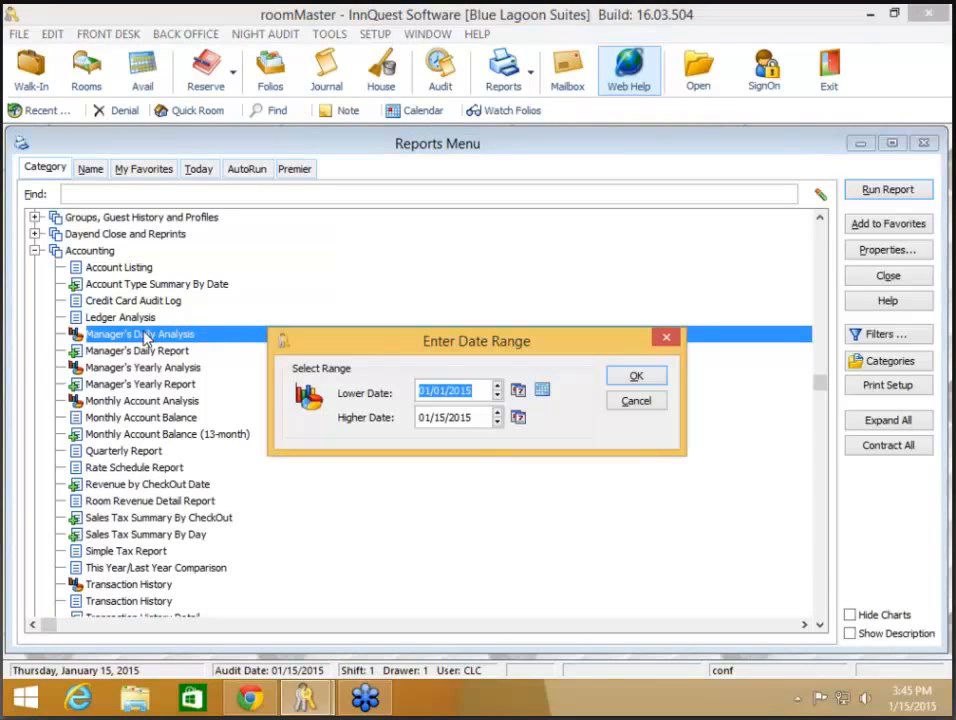
pyautogui.write('01/01/2015')
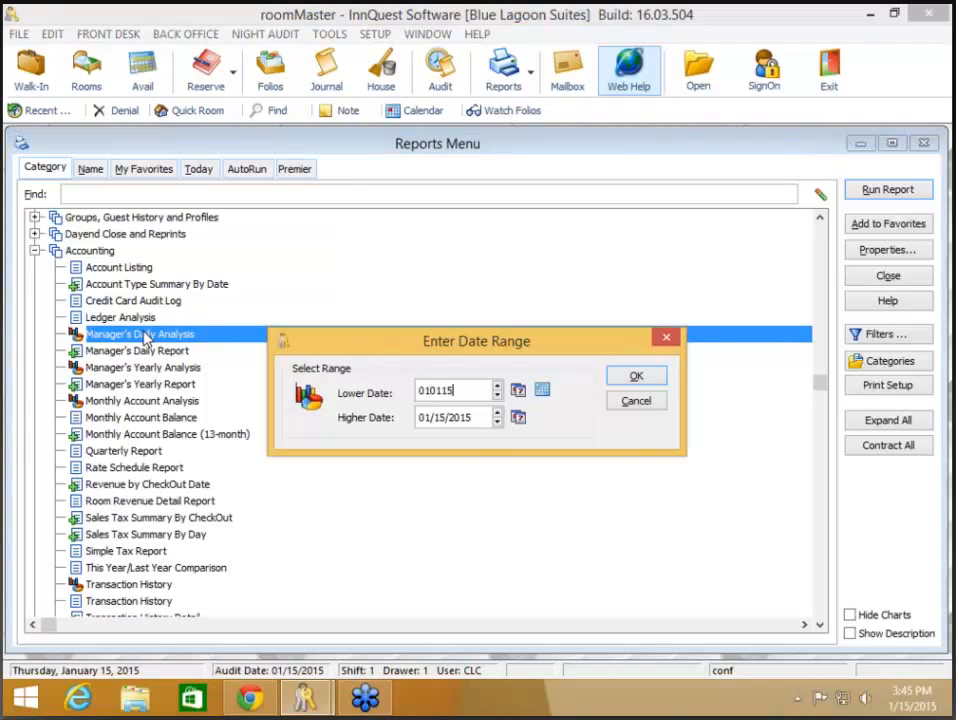
pyautogui.press('Tab')
pyautogui.write('01/05/2015')
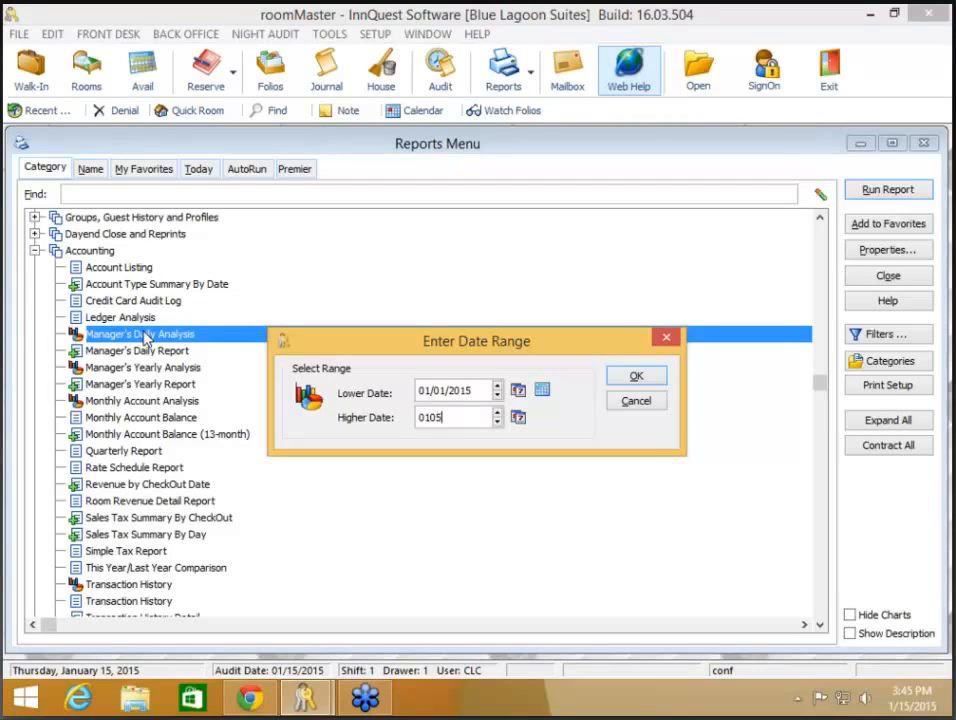
pyautogui.click(632, 377)
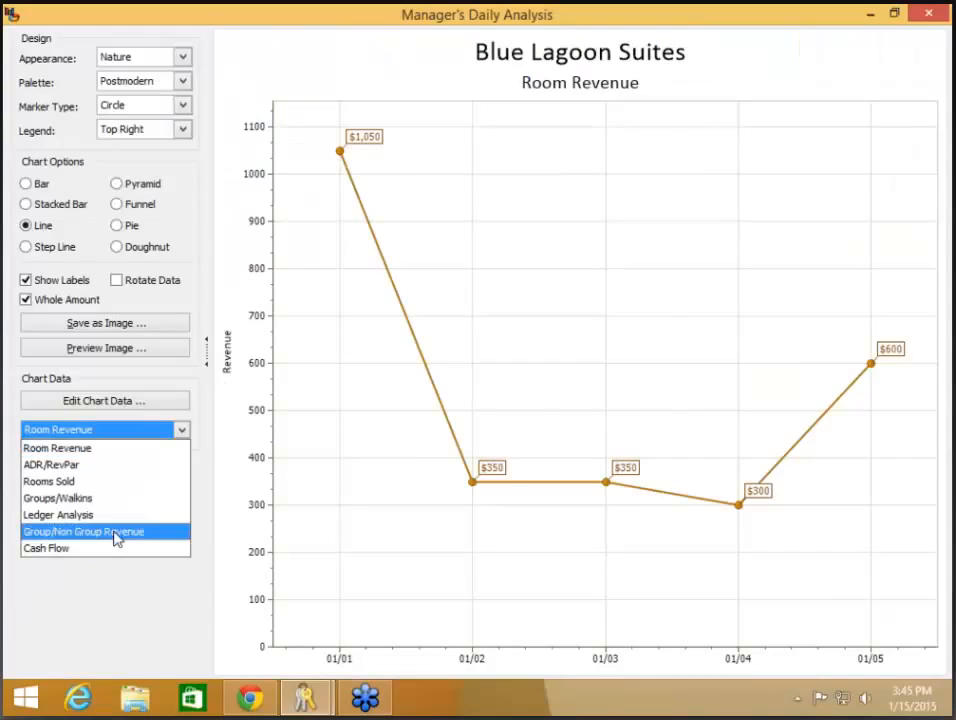
# - Switch the chart to Group/Non Group Revenue bars, then close the analysis window
pyautogui.click(115, 533)
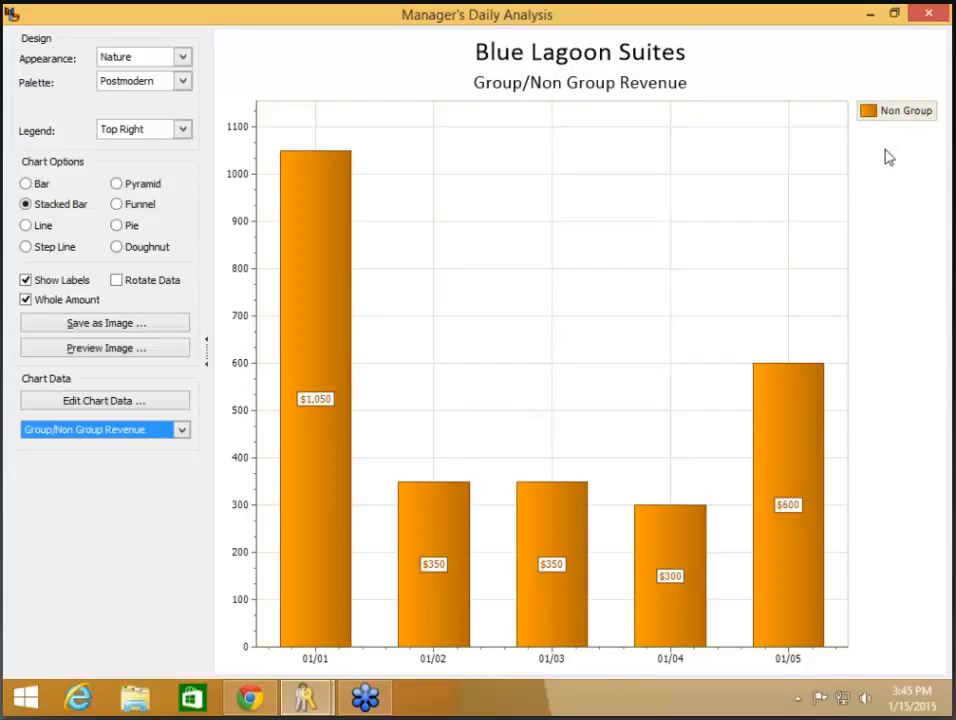
pyautogui.click(929, 14)
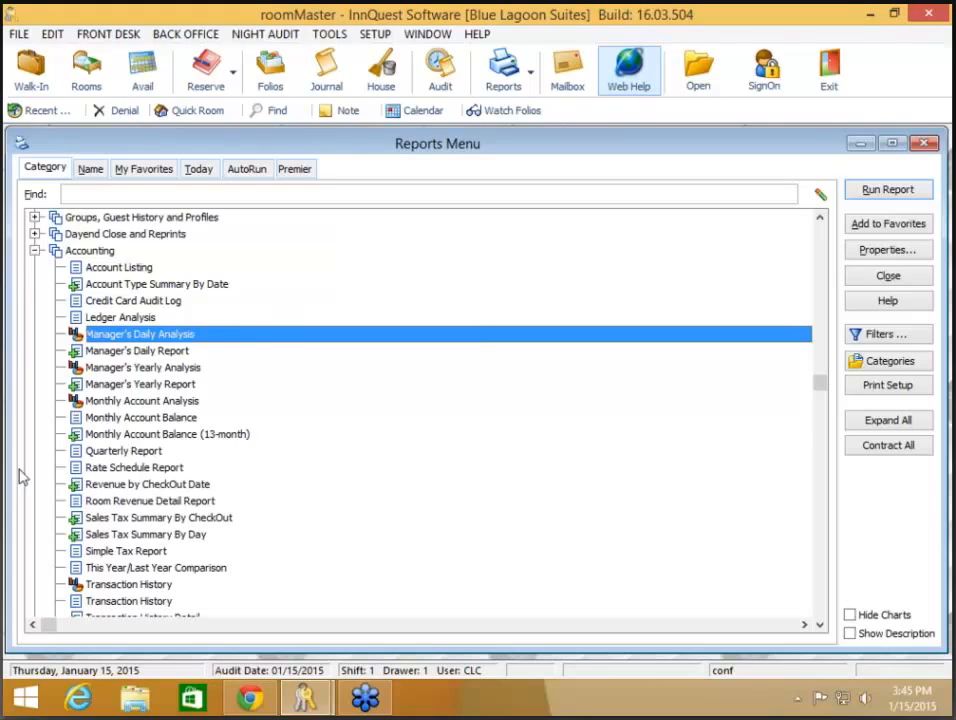
# - Preview the Rate Schedule Report for rate code RACK, close it unprinted, and reopen its options
pyautogui.doubleClick(235, 476)
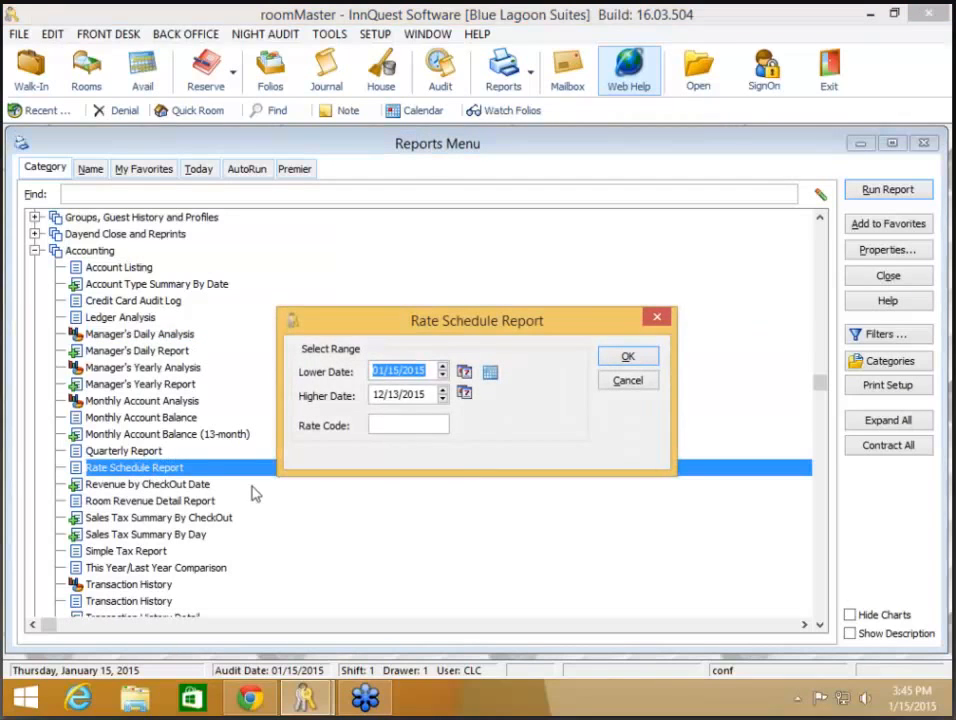
pyautogui.click(395, 426)
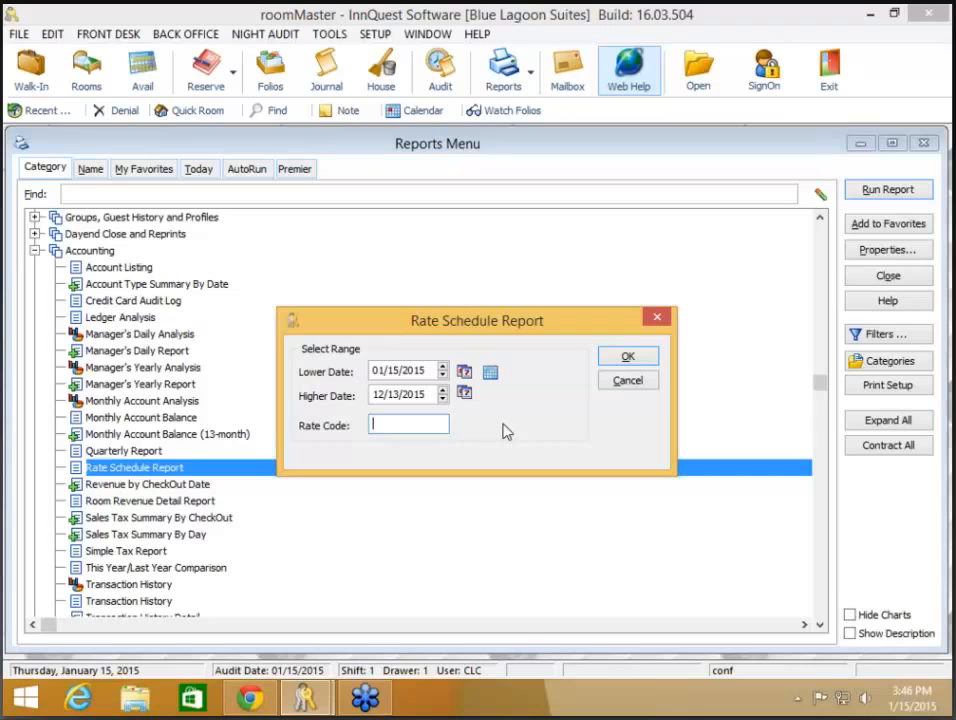
pyautogui.write('RACK')
pyautogui.click(628, 357)
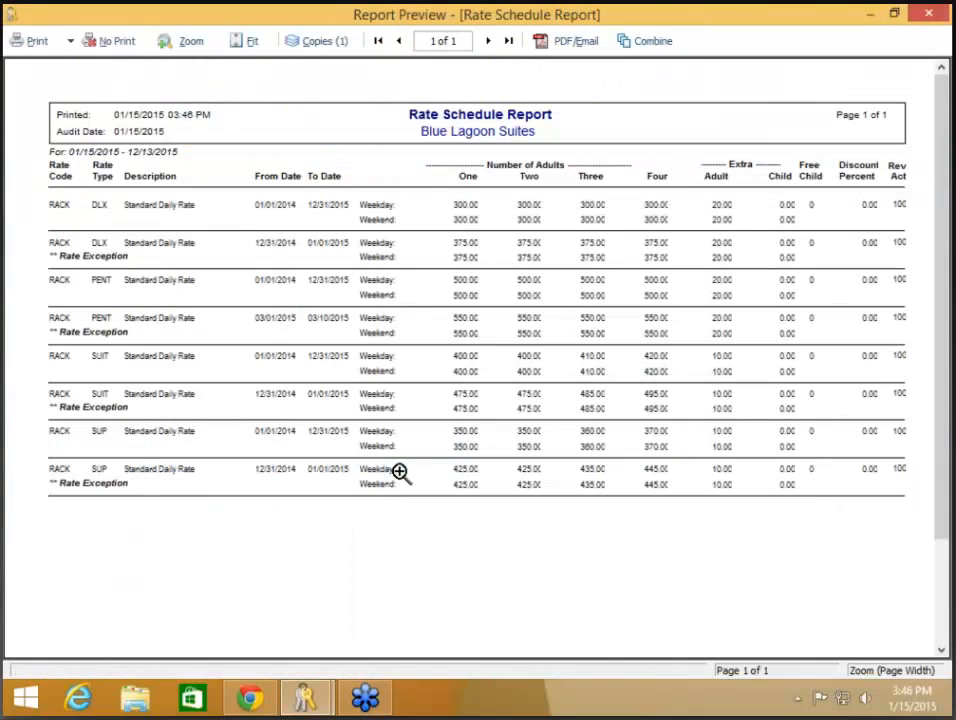
pyautogui.click(122, 41)
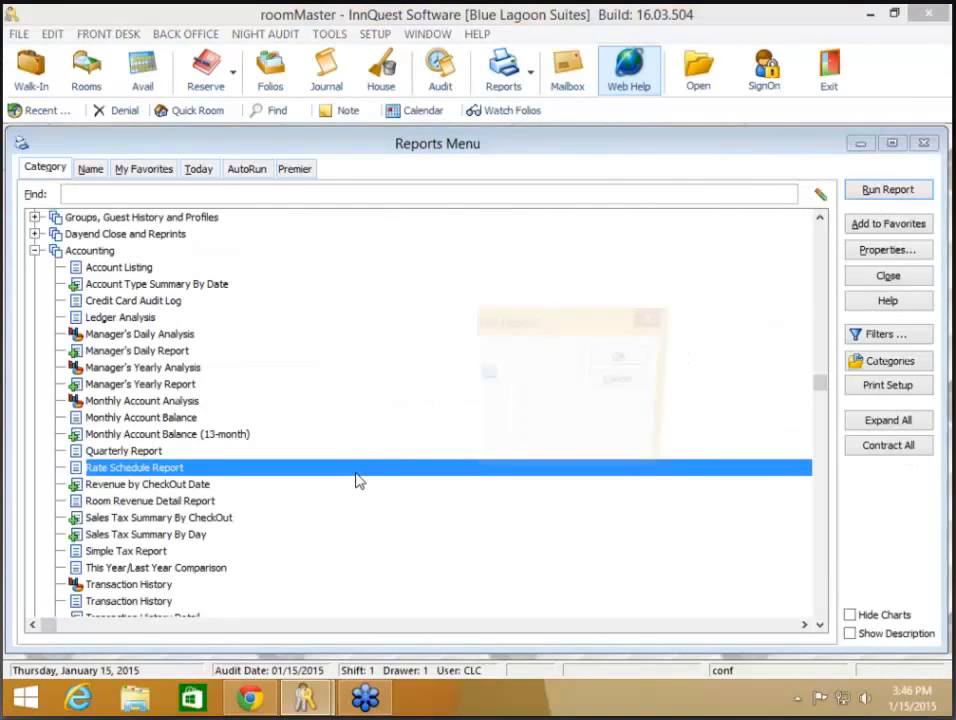
pyautogui.doubleClick(384, 472)
# - Cancel the Rate Schedule Report options and select Manager's Daily Report in the Reports Menu
pyautogui.click(643, 389)
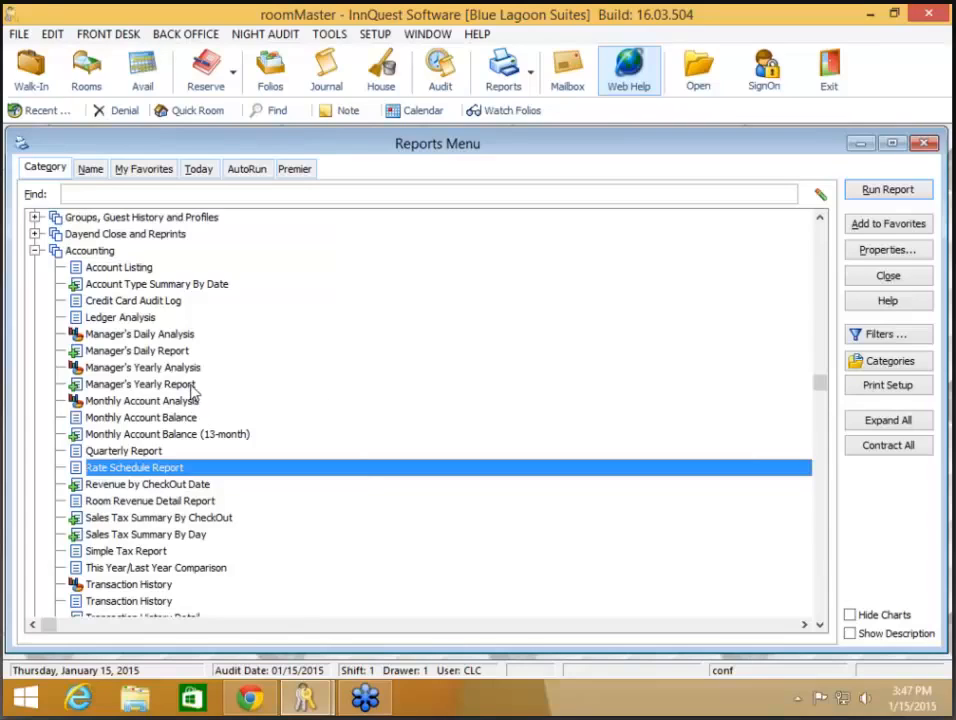
pyautogui.click(190, 352)
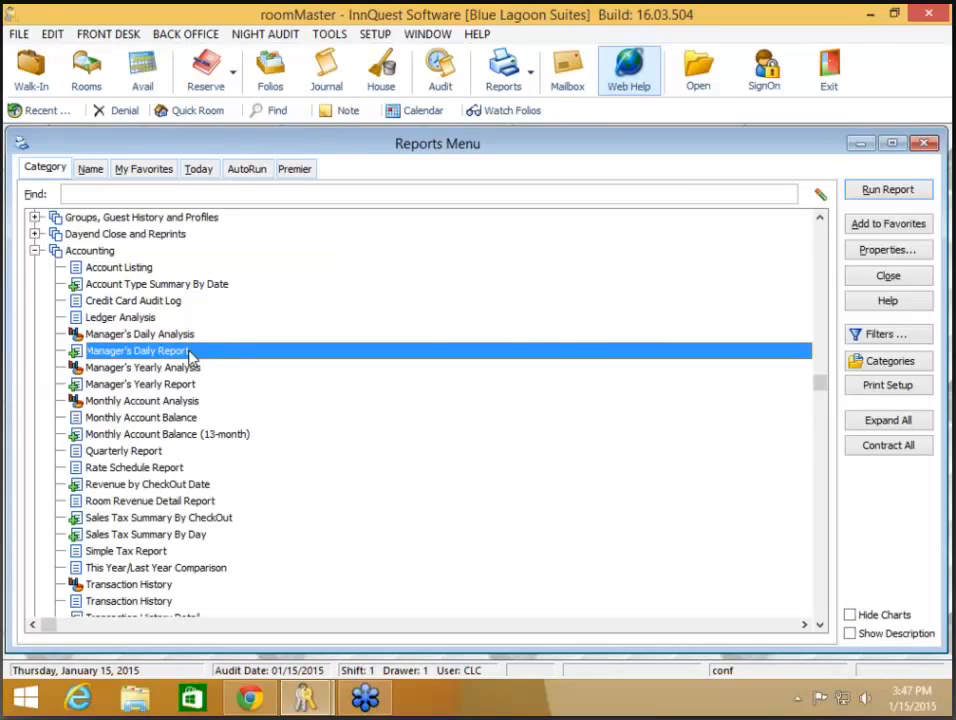
# - Run the Manager's Daily Report for 01/14/2015 and collect its preview for combining later
pyautogui.doubleClick(190, 352)
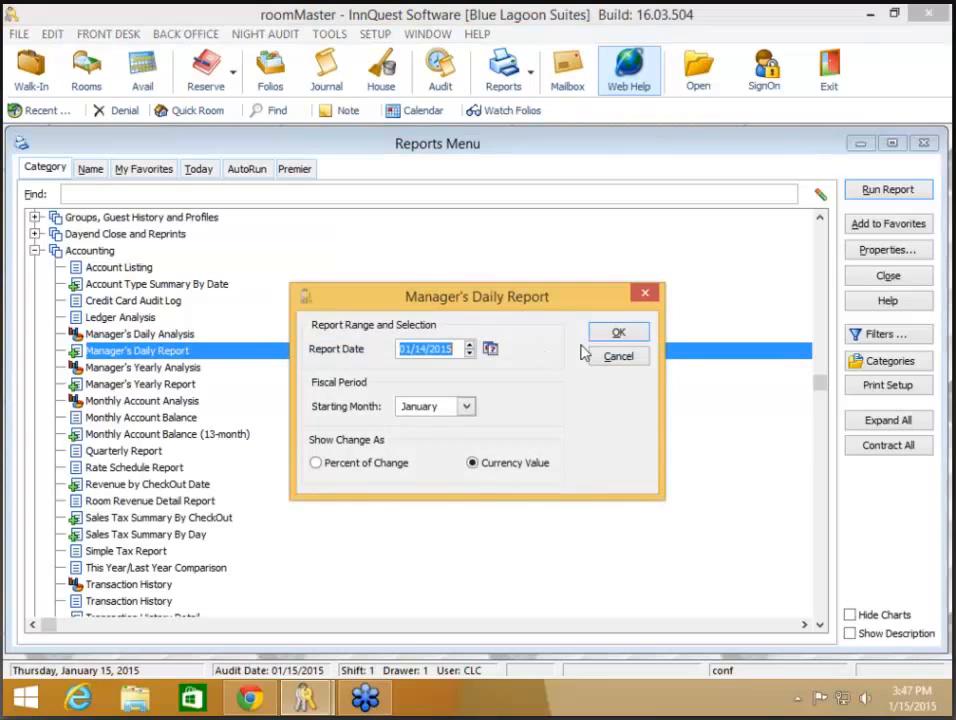
pyautogui.click(620, 334)
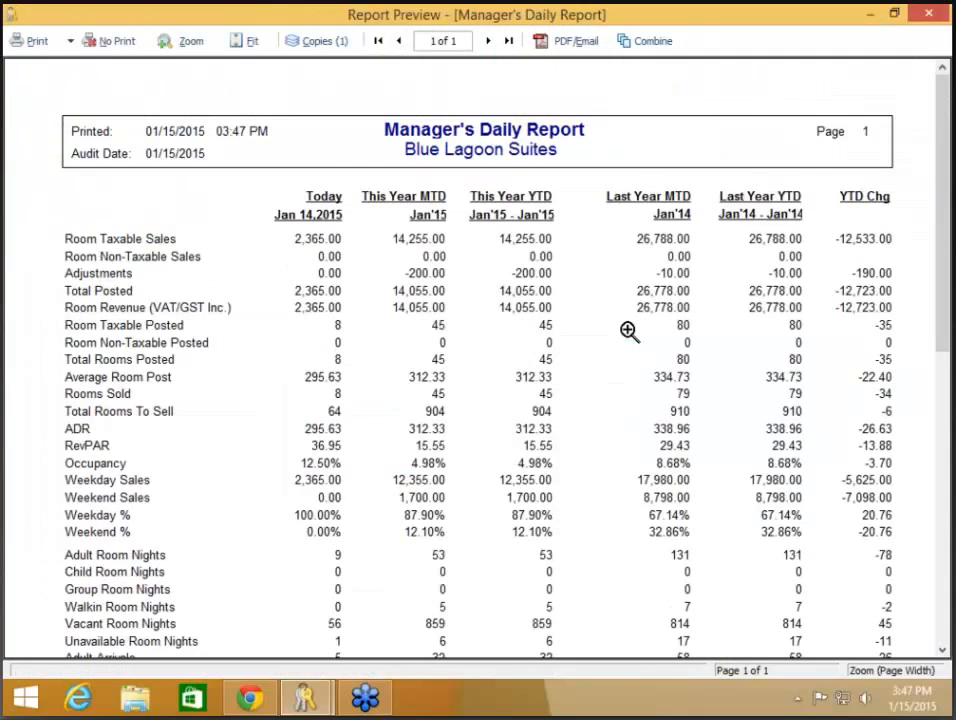
pyautogui.click(660, 45)
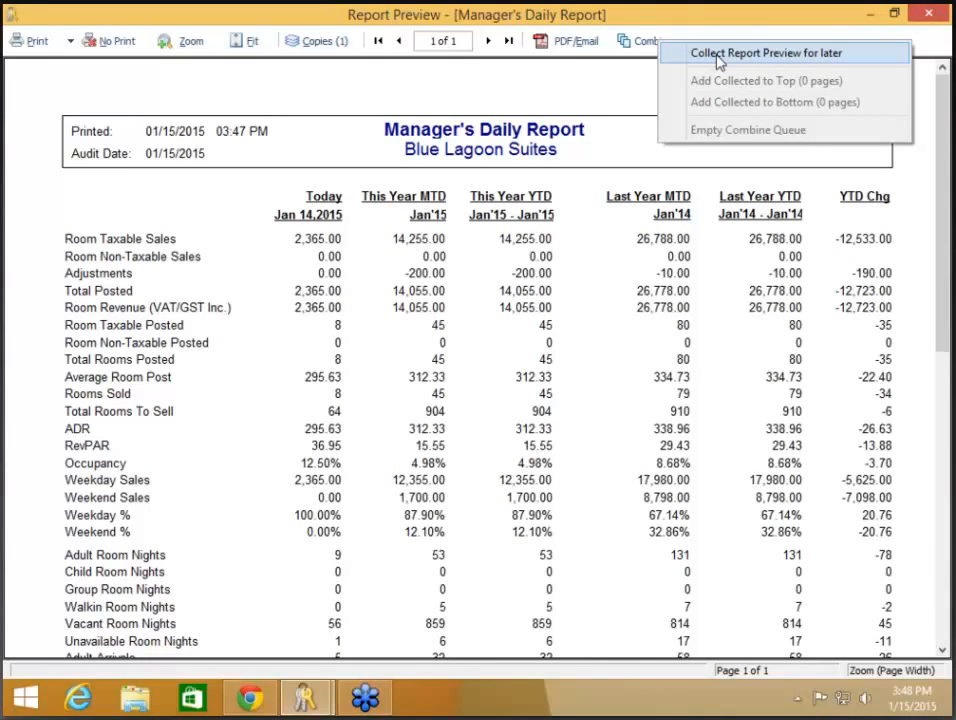
pyautogui.click(718, 55)
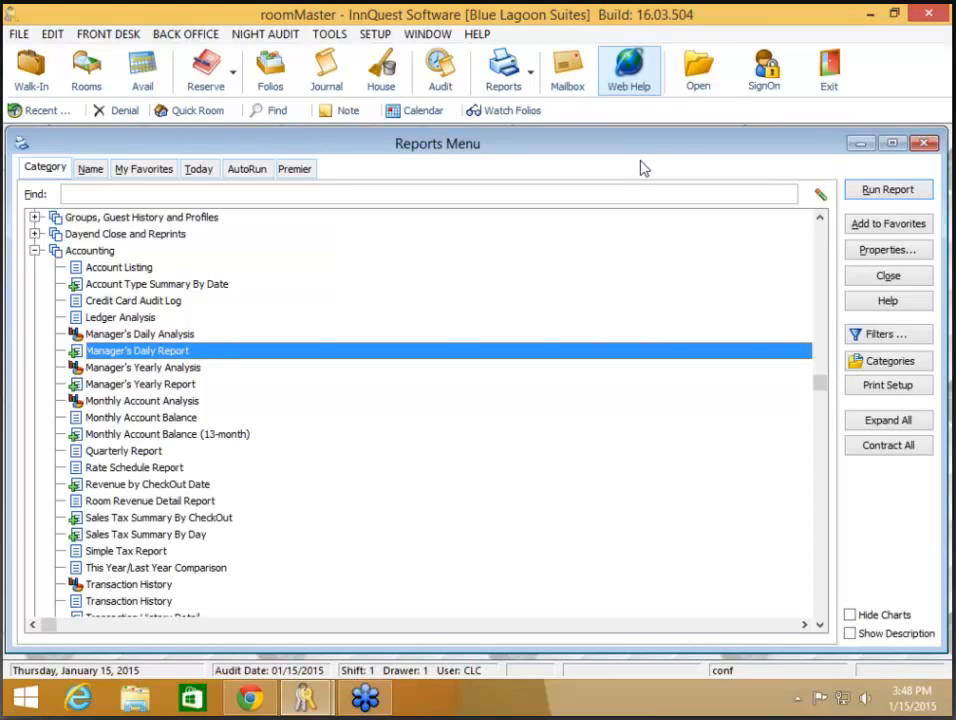
# - Reprint the Dayend Close Report for January 14, 2015 and collect its preview for combining
pyautogui.click(35, 234)
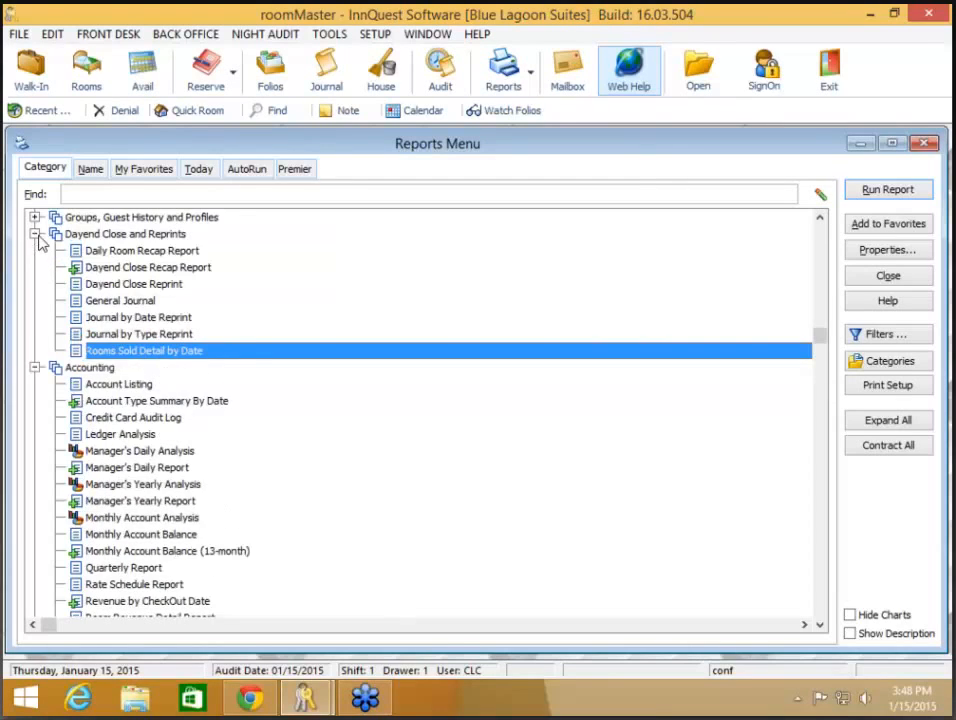
pyautogui.doubleClick(131, 287)
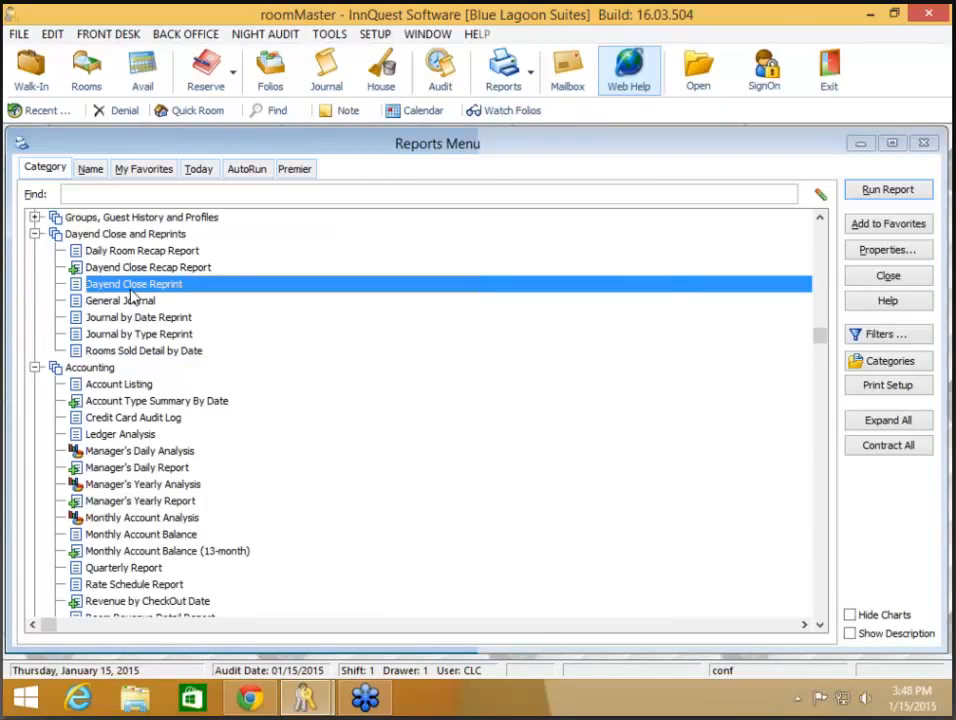
pyautogui.click(480, 385)
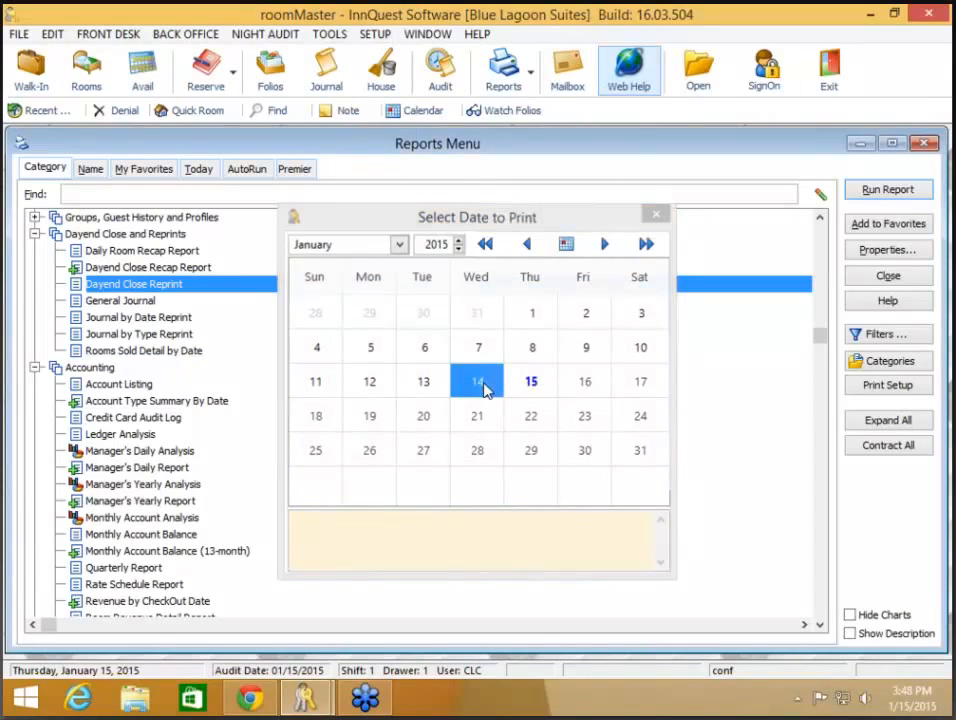
pyautogui.doubleClick(482, 387)
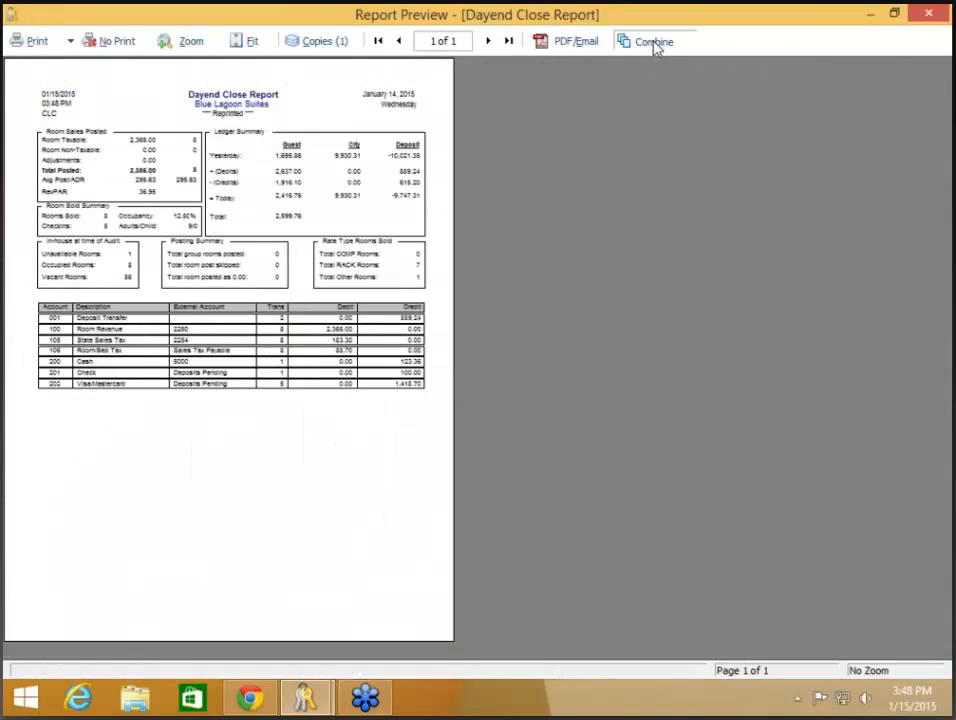
pyautogui.click(654, 44)
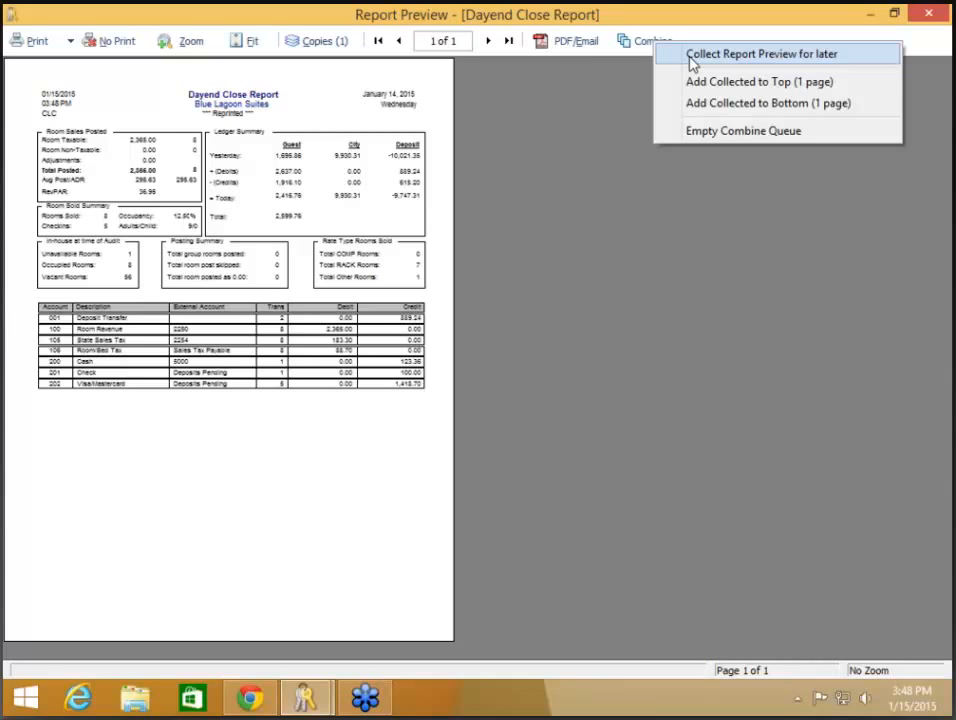
pyautogui.click(693, 64)
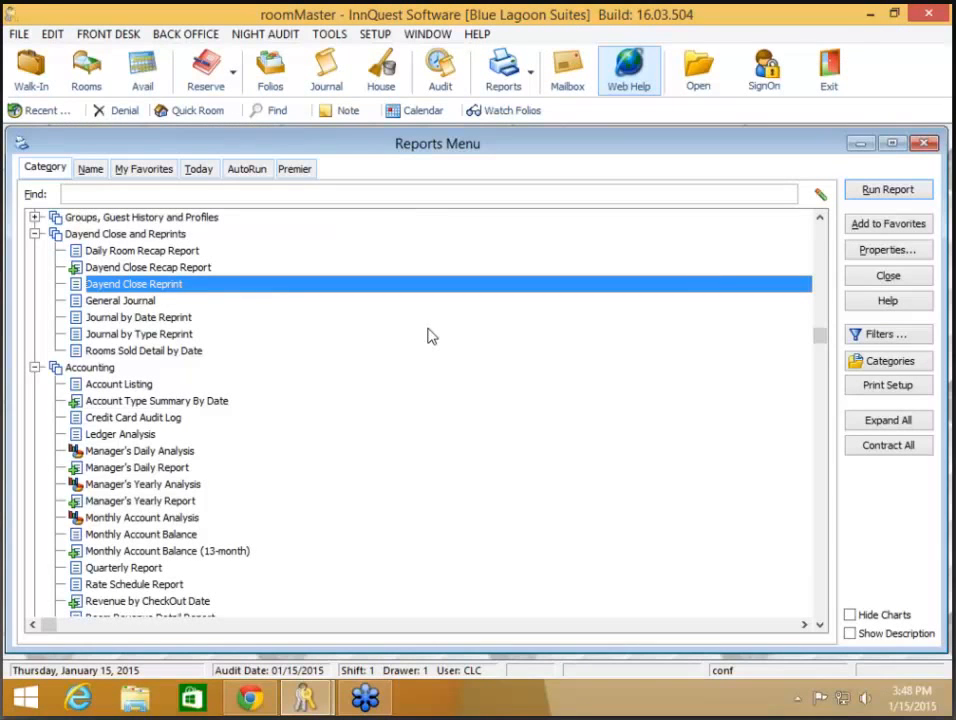
pyautogui.click(149, 305)
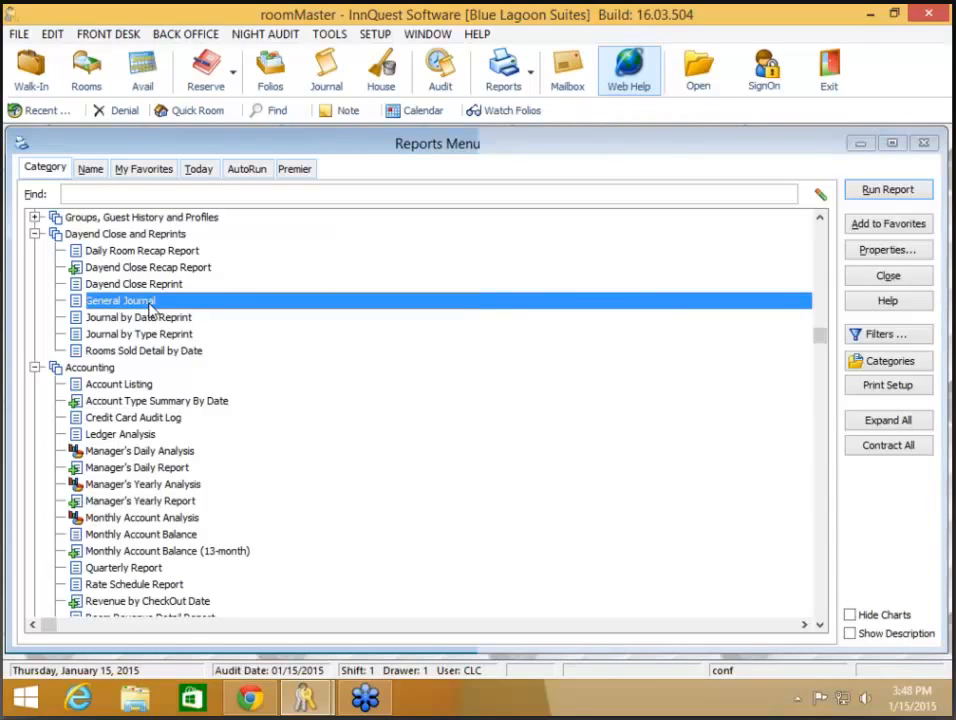
# - Run the General Journal with both lower and higher dates set to 01/14/2015
pyautogui.doubleClick(150, 310)
pyautogui.click(443, 377)
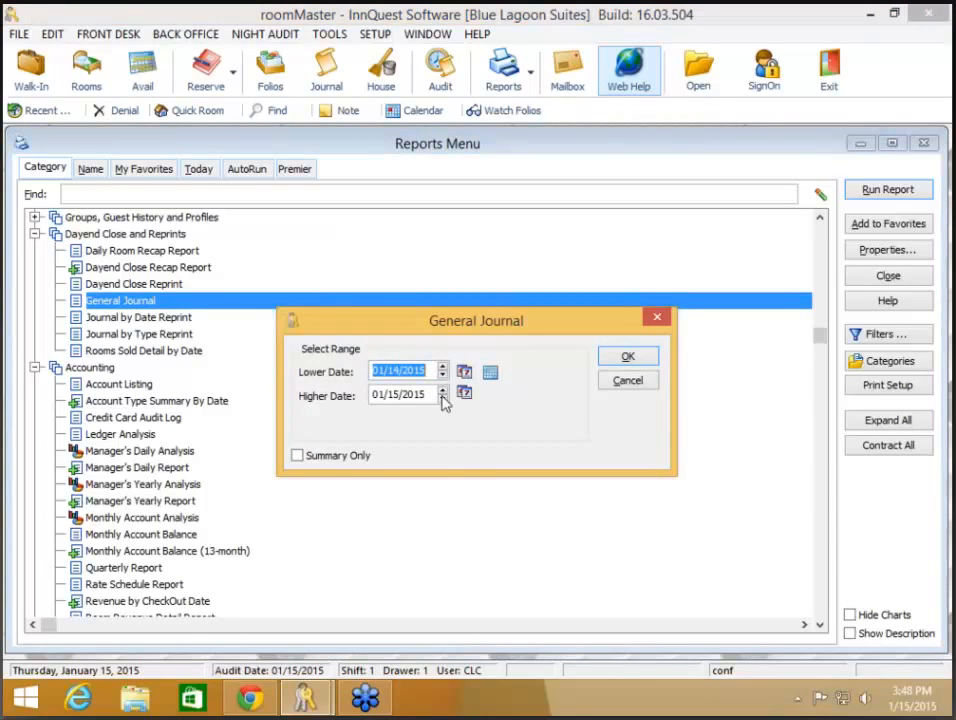
pyautogui.click(443, 398)
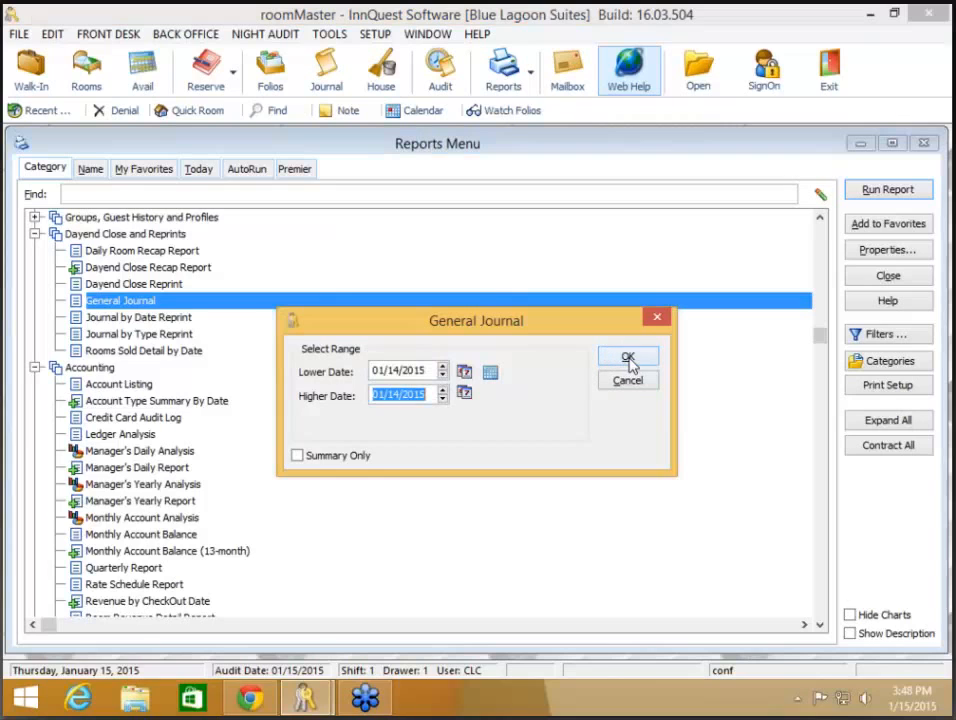
pyautogui.click(629, 362)
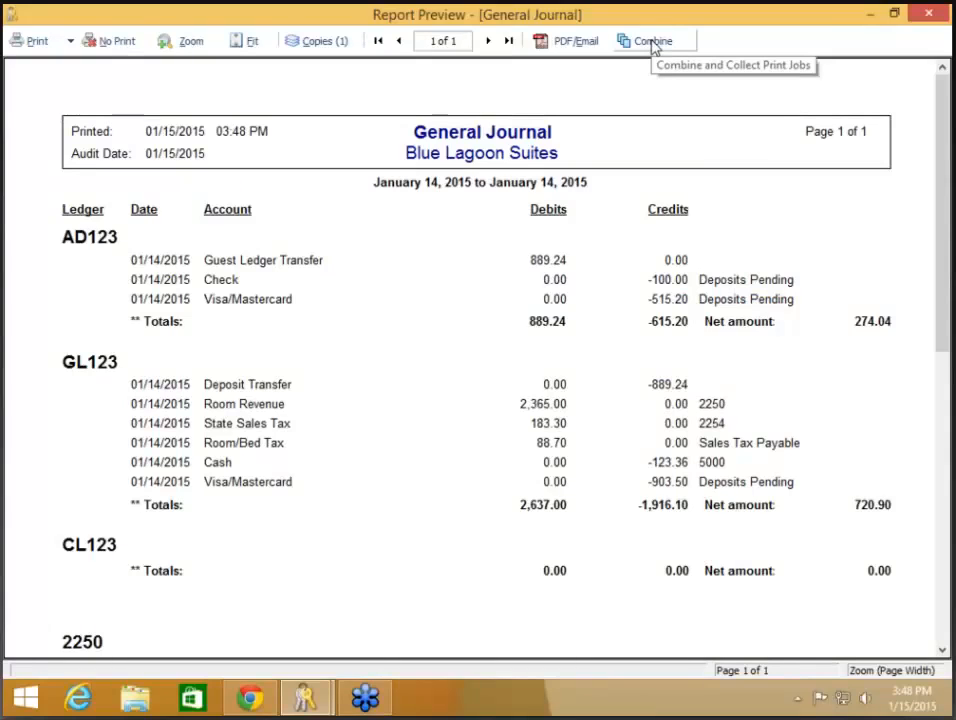
pyautogui.click(652, 44)
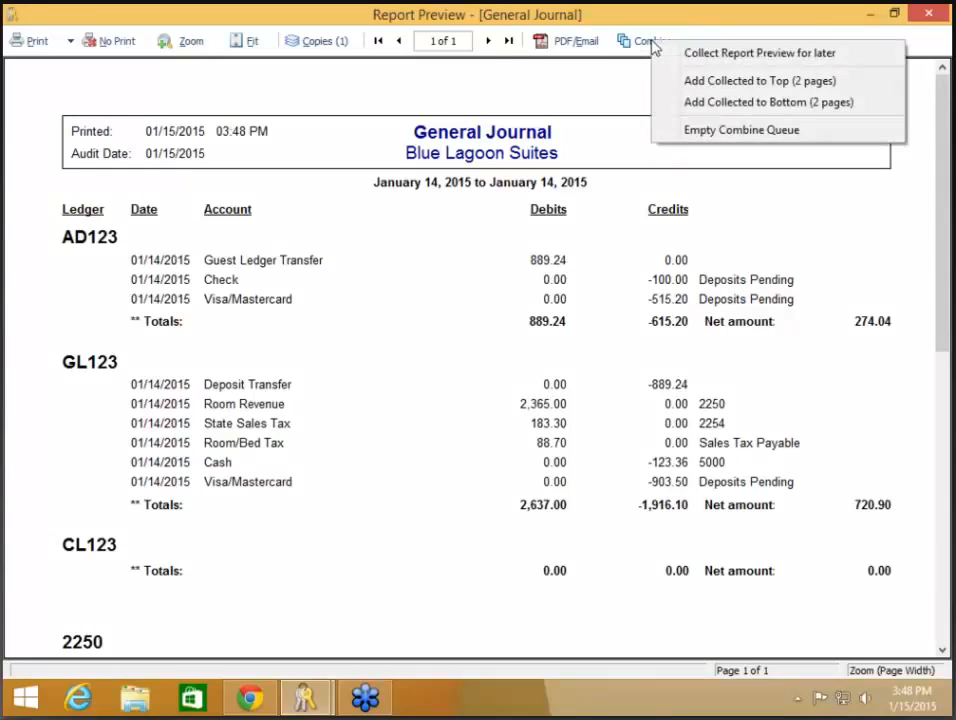
# - Add the two collected reports to the top, then review all three combined pages
pyautogui.click(820, 90)
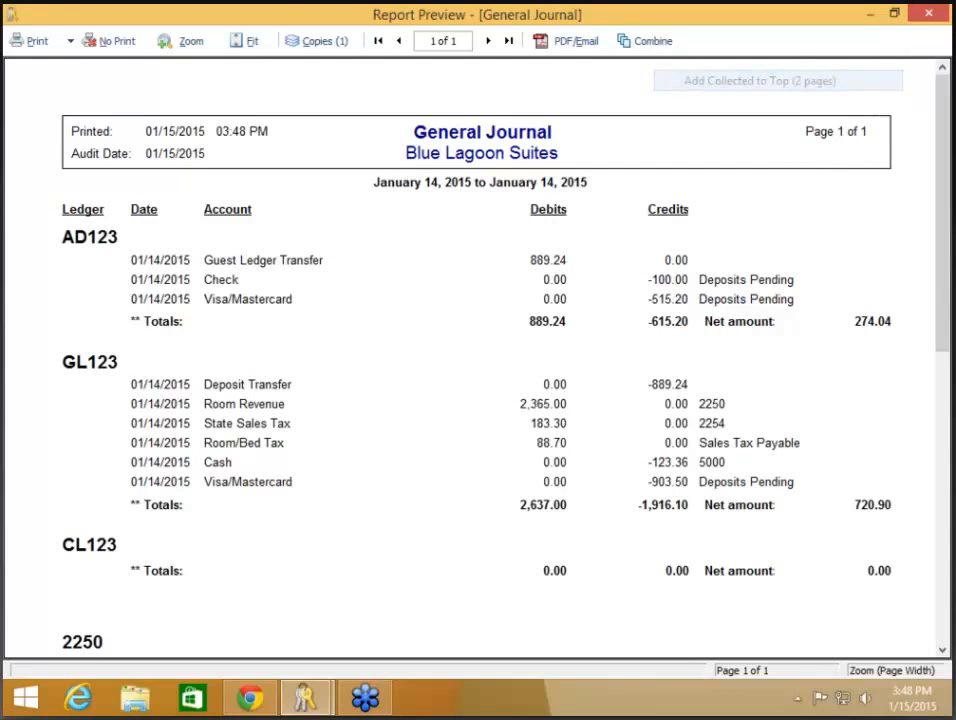
pyautogui.click(815, 81)
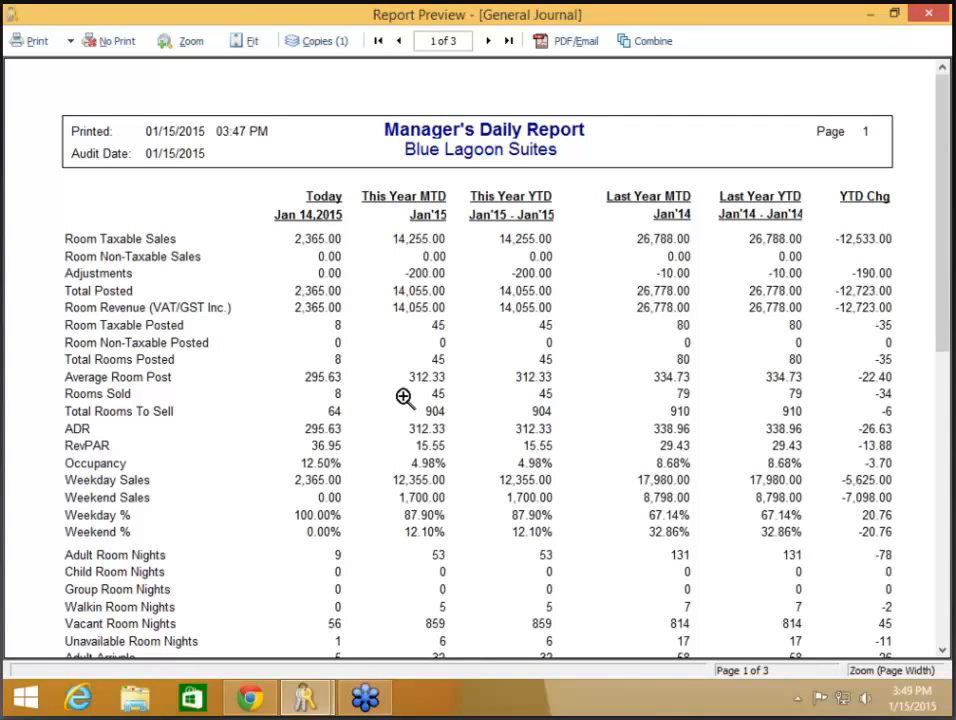
pyautogui.scroll(-1, 403, 397)
pyautogui.scroll(-3, 403, 397)
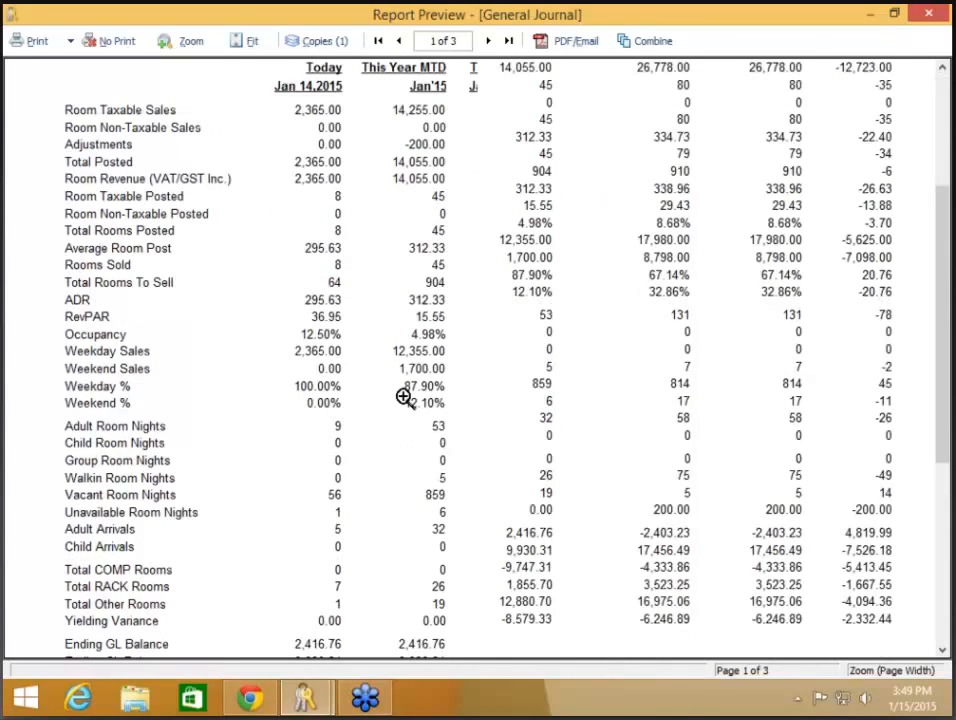
pyautogui.scroll(-4, 403, 397)
pyautogui.click(489, 43)
pyautogui.scroll(4, 514, 346)
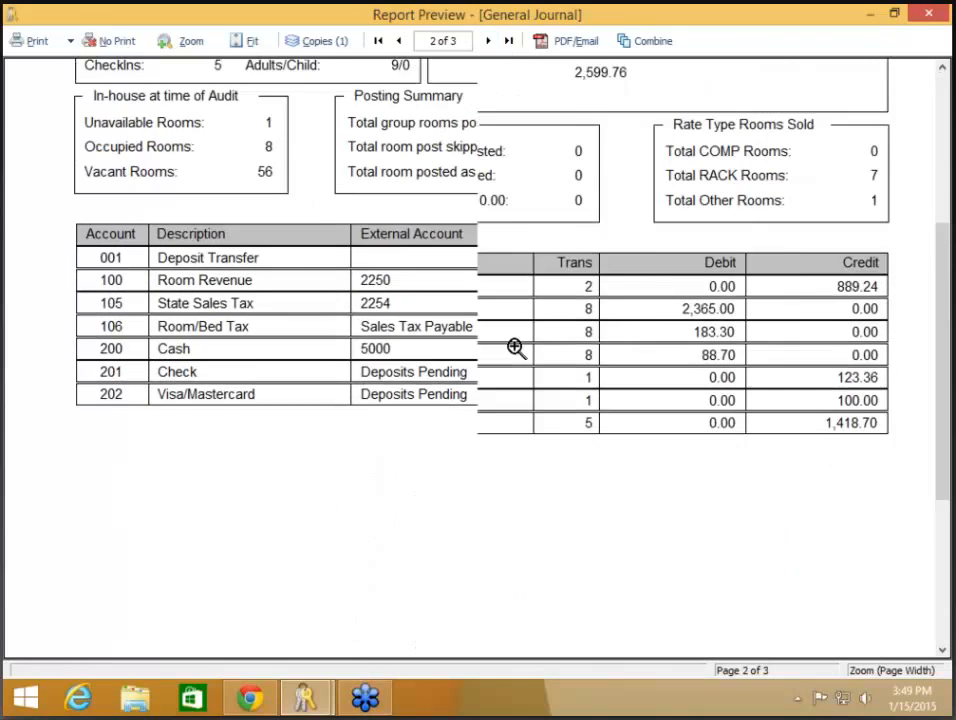
pyautogui.scroll(5, 514, 346)
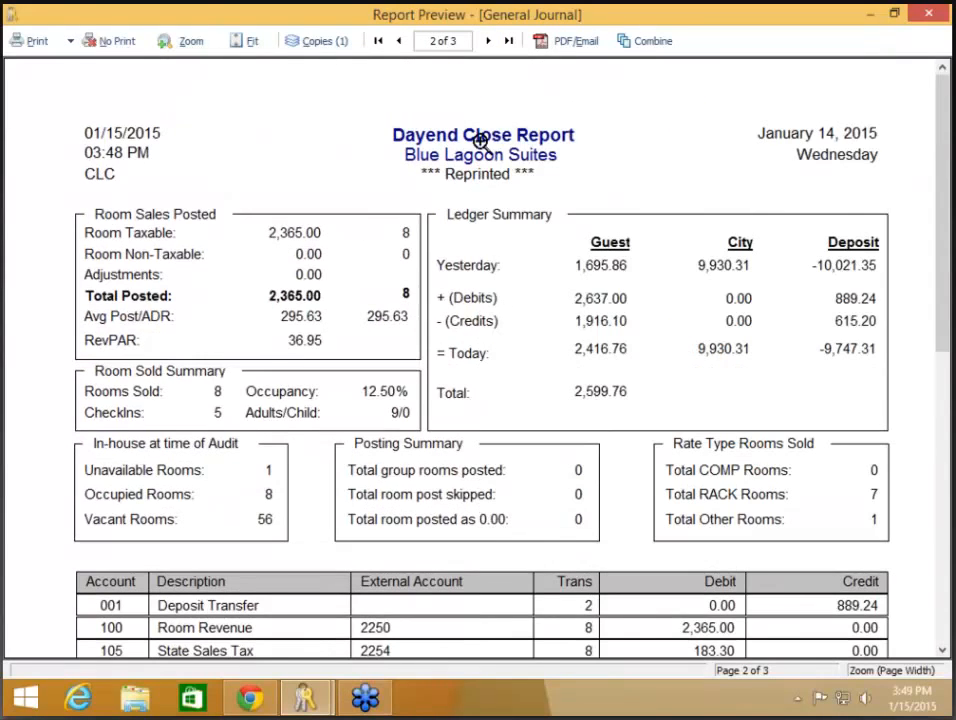
pyautogui.click(489, 41)
pyautogui.scroll(-7, 514, 353)
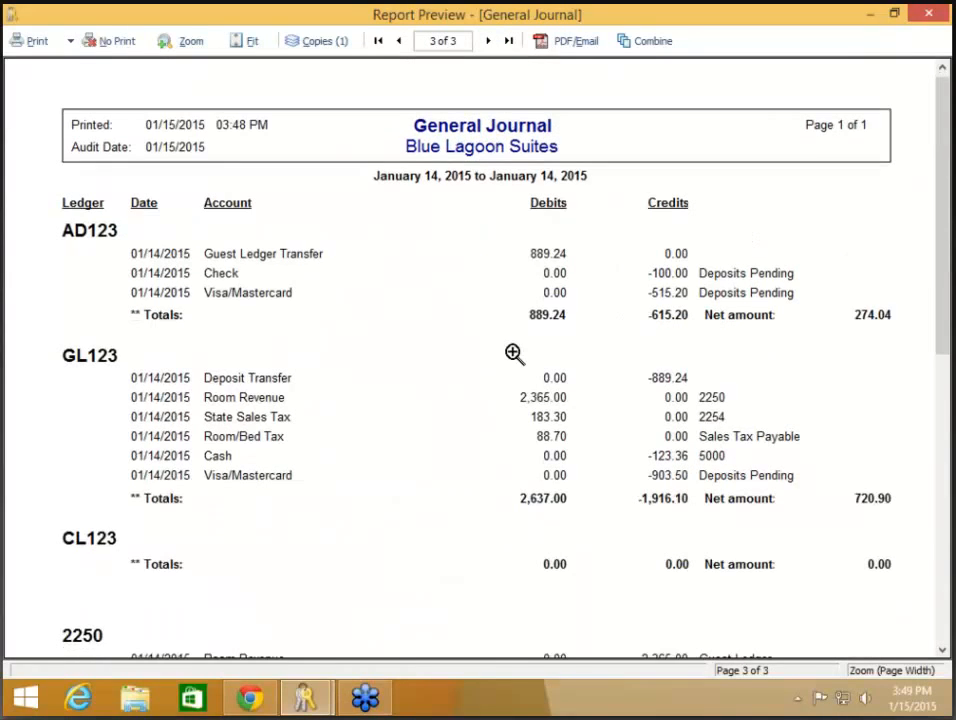
pyautogui.scroll(-3, 514, 353)
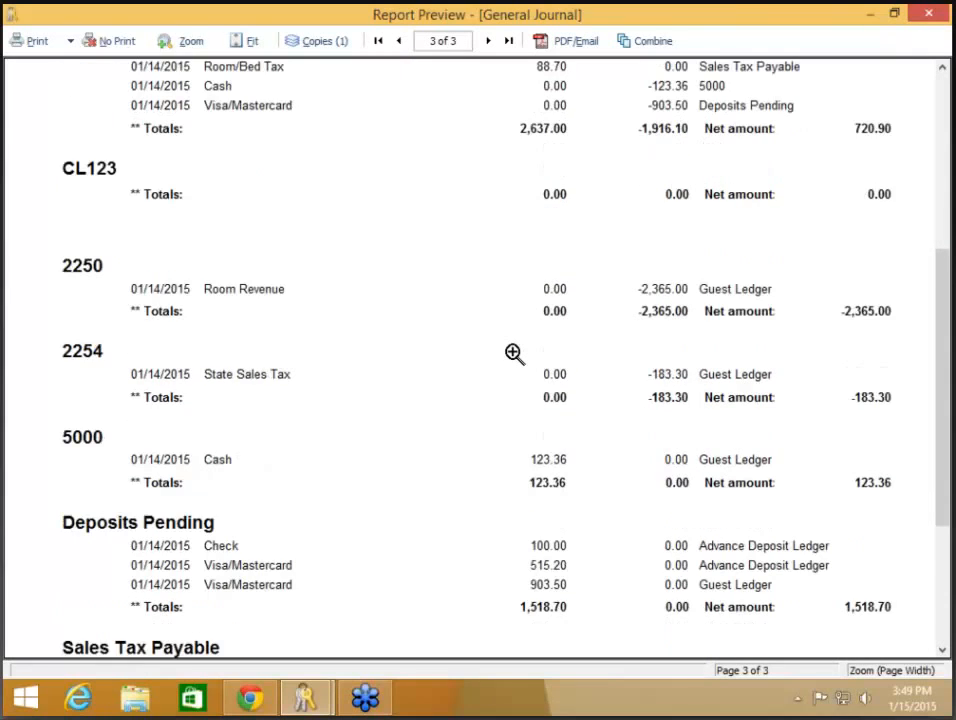
pyautogui.scroll(9, 514, 353)
pyautogui.scroll(1, 514, 353)
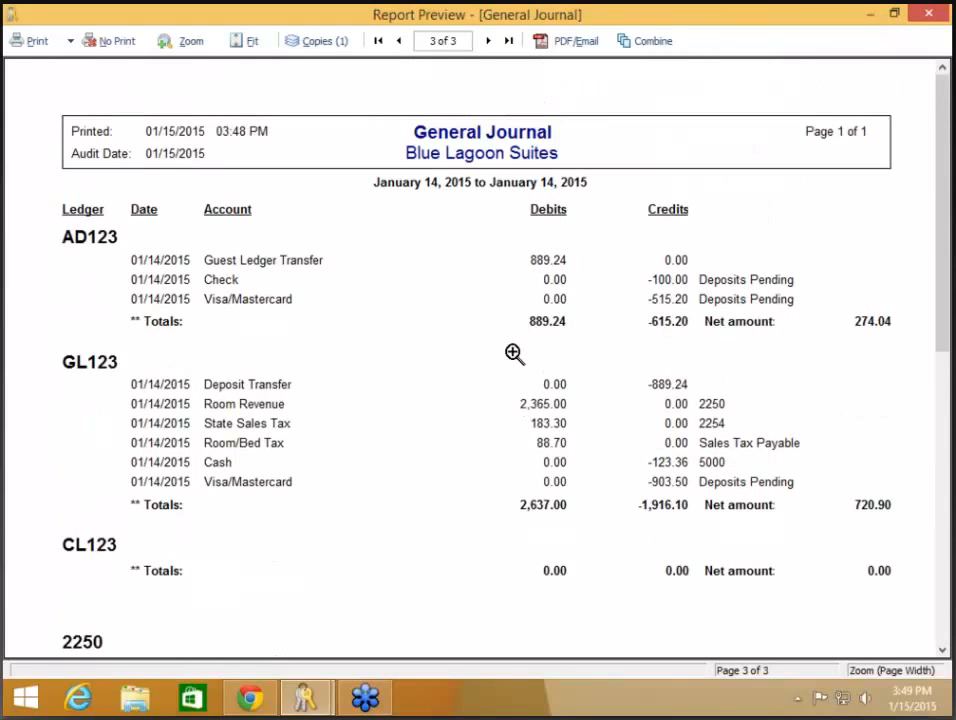
# - Open the PDF/Email options and browse back to the PDFReports folder as the save location
pyautogui.click(576, 47)
pyautogui.click(627, 268)
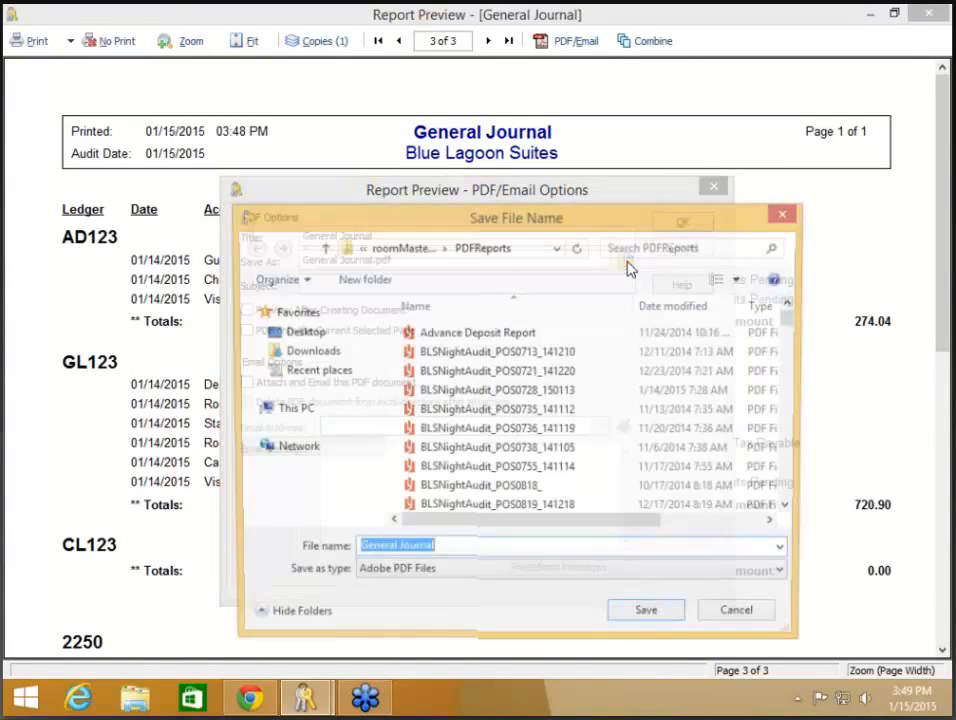
pyautogui.click(297, 410)
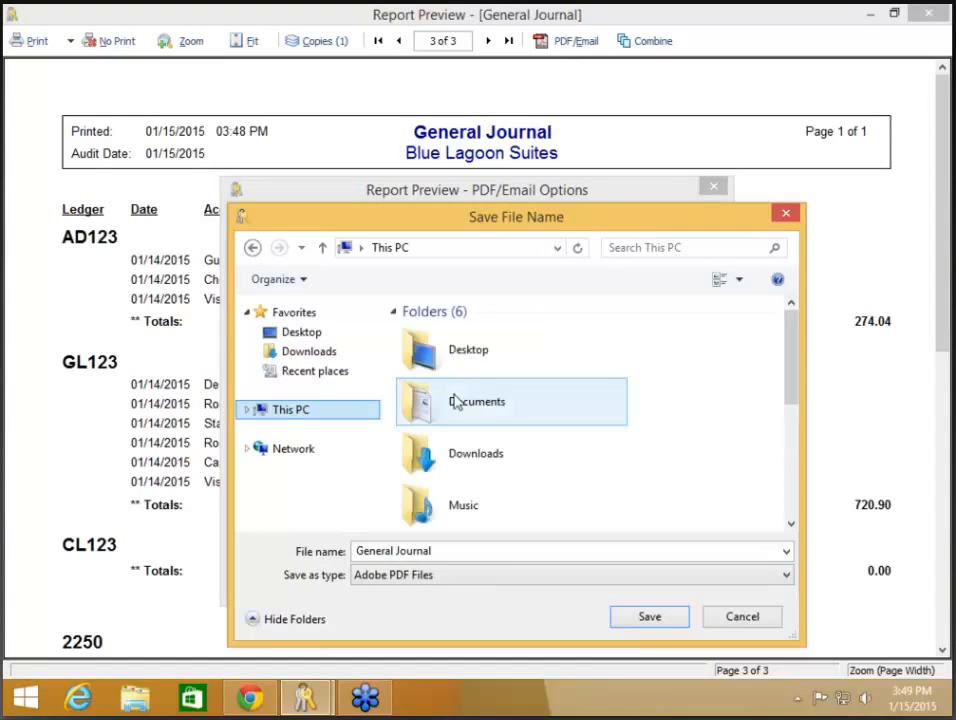
pyautogui.click(293, 452)
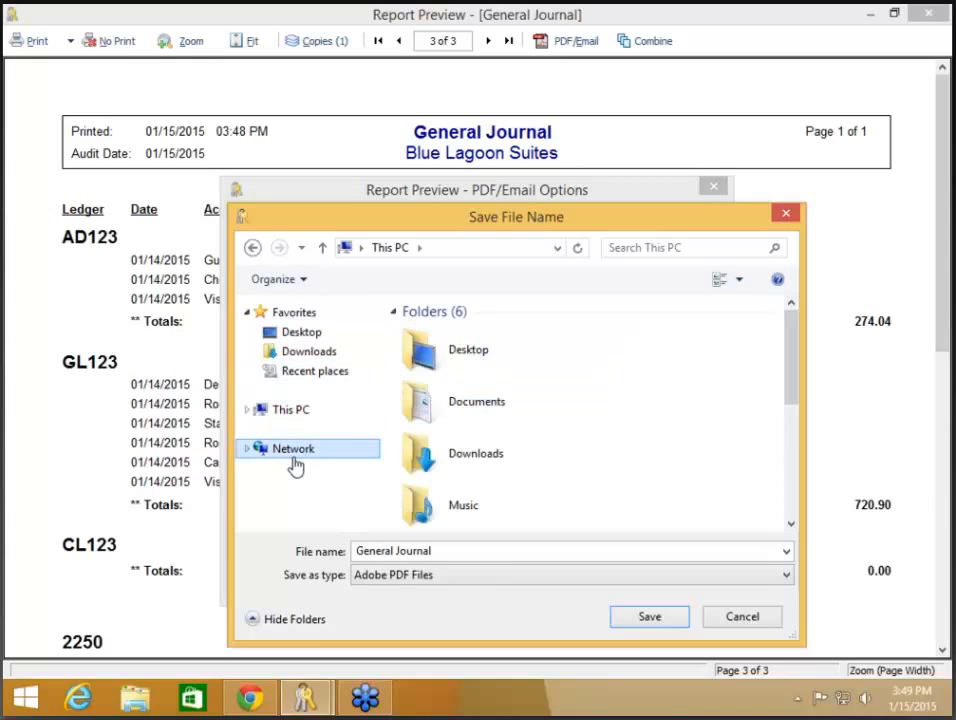
pyautogui.click(252, 250)
pyautogui.click(252, 250)
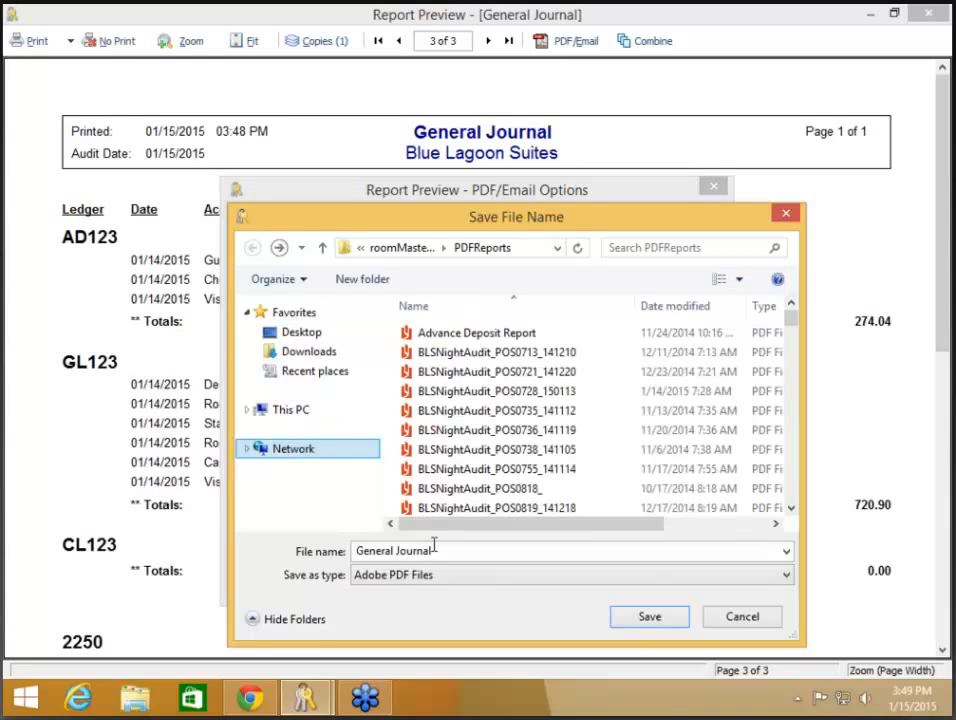
# - Name the PDF 'Reports for' followed by the recipient's name and save the setting
pyautogui.click(491, 551)
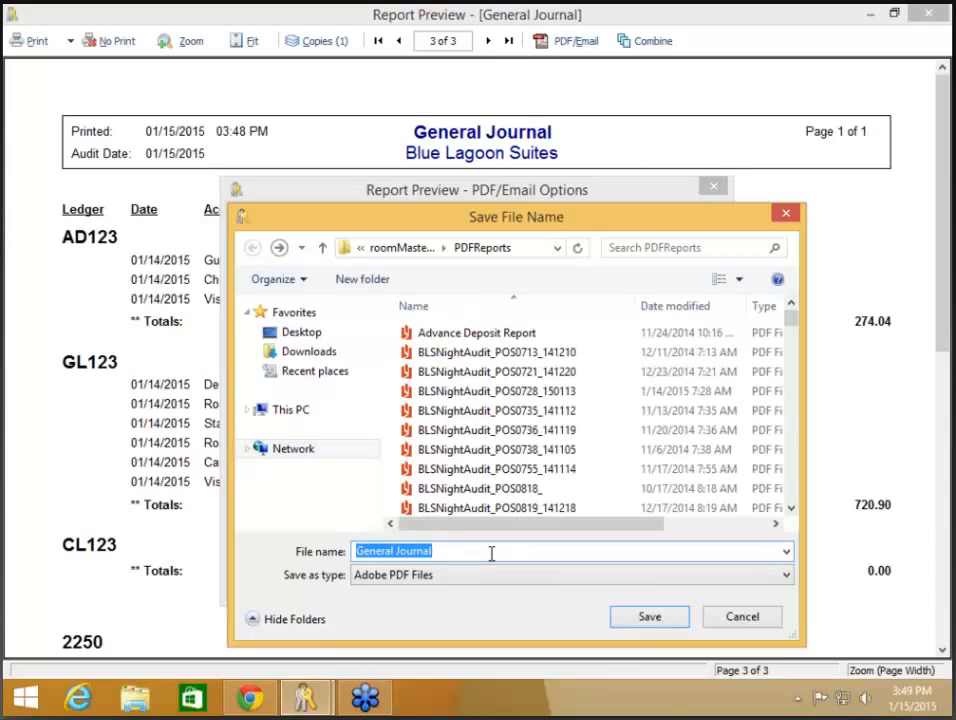
pyautogui.write('R')
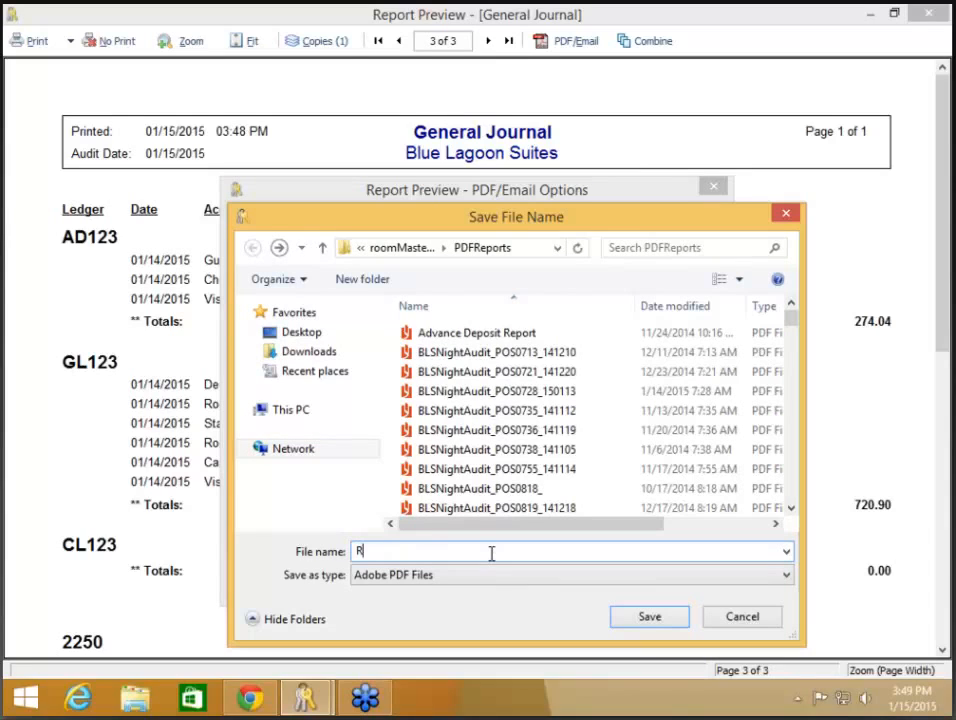
pyautogui.write('eports for Christy')
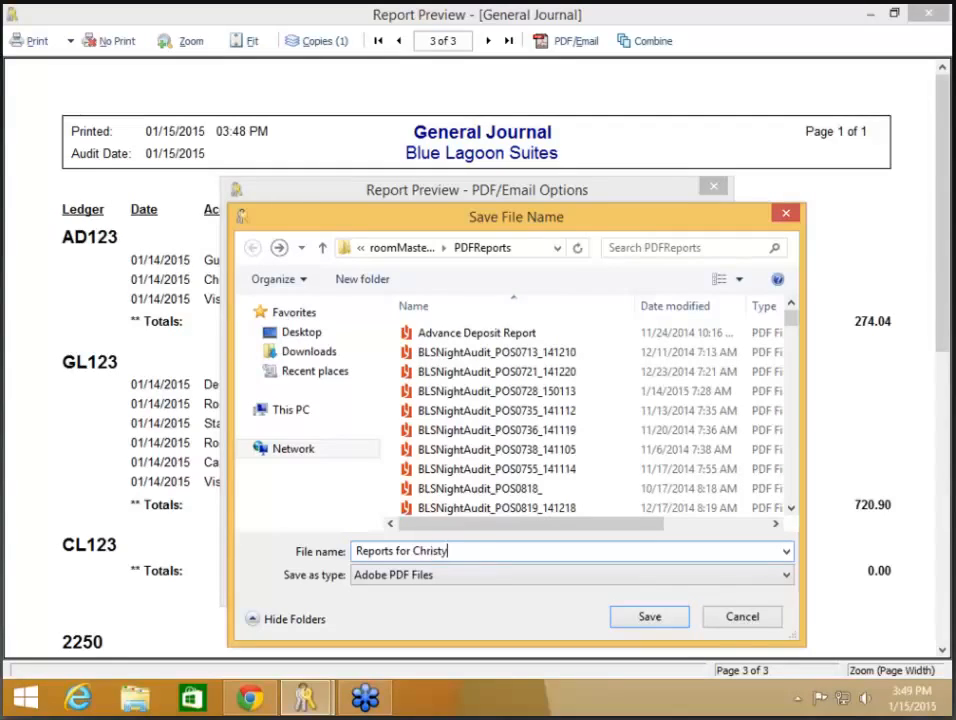
pyautogui.click(643, 619)
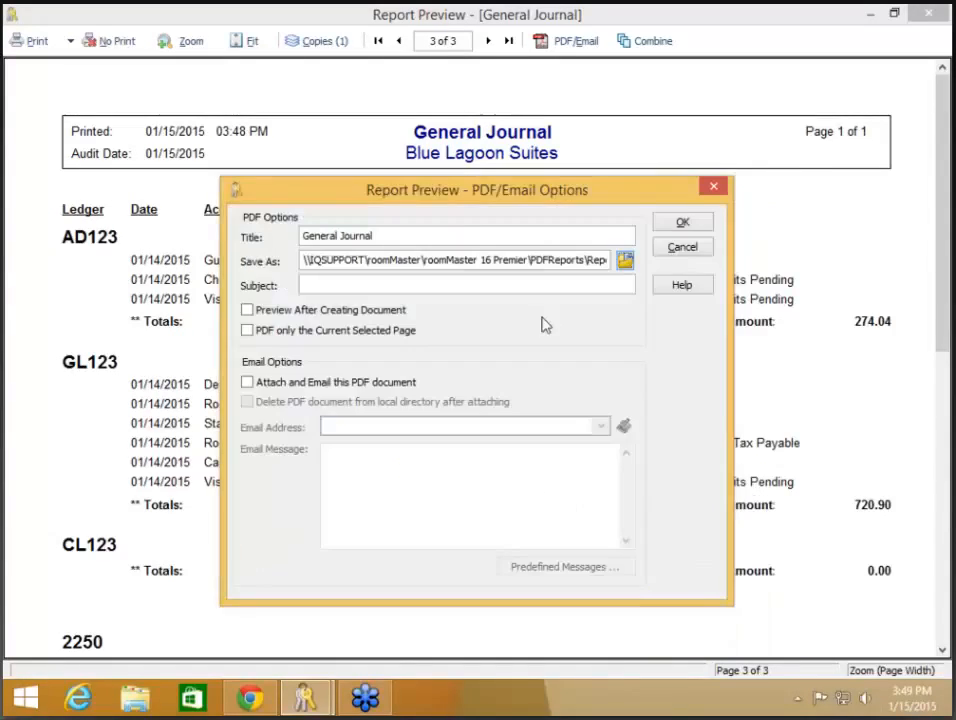
# - Leave emailing turned off and write the combined report out as a PDF only
pyautogui.click(376, 384)
pyautogui.click(389, 427)
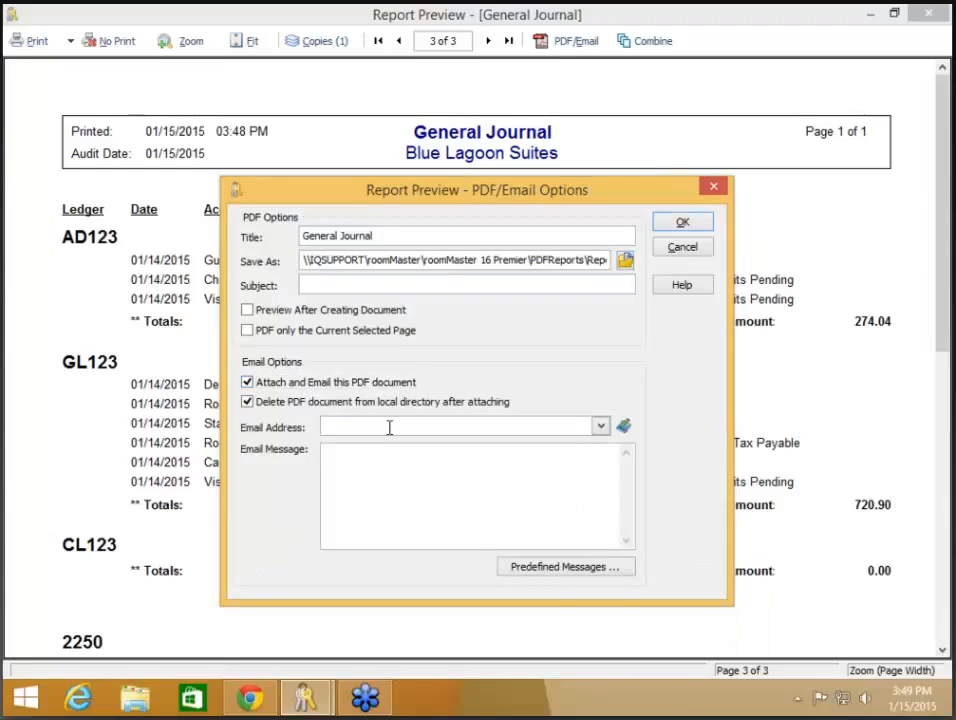
pyautogui.click(354, 384)
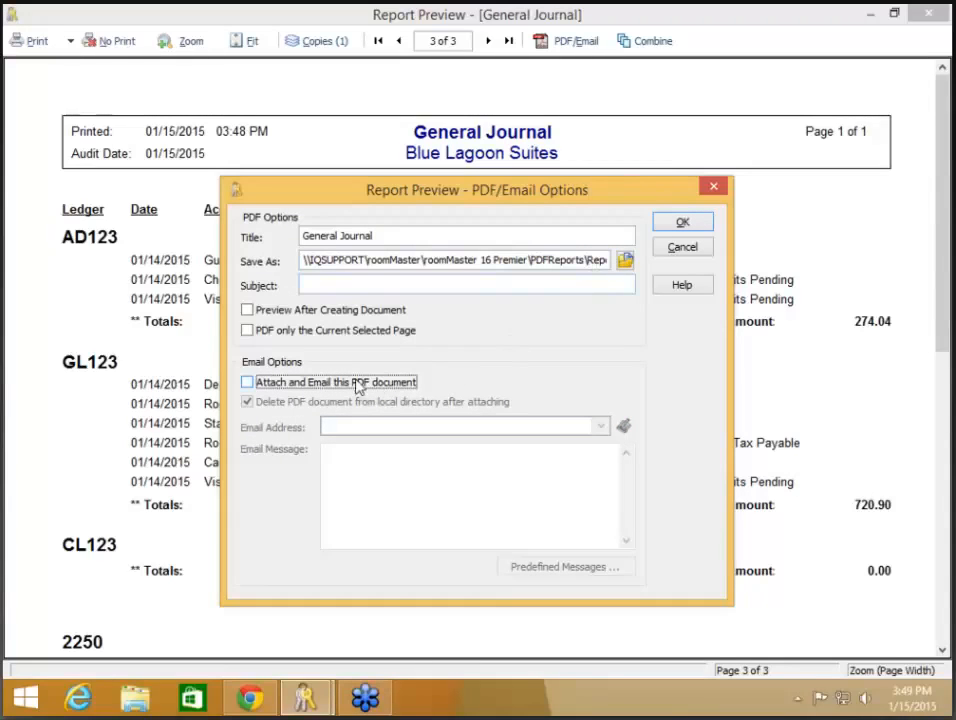
pyautogui.click(358, 386)
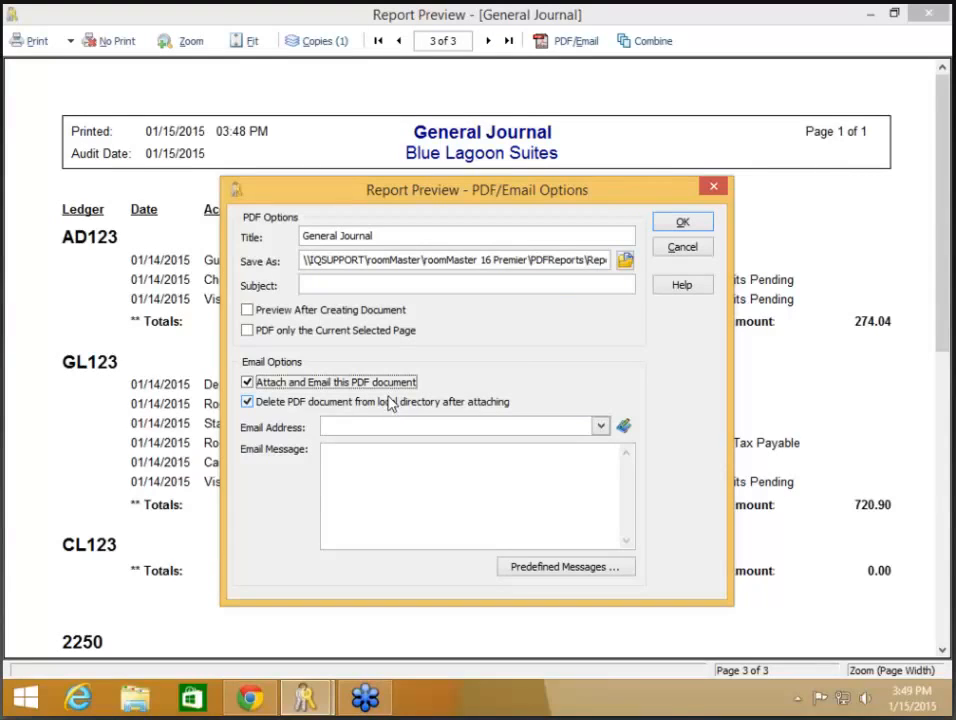
pyautogui.click(388, 384)
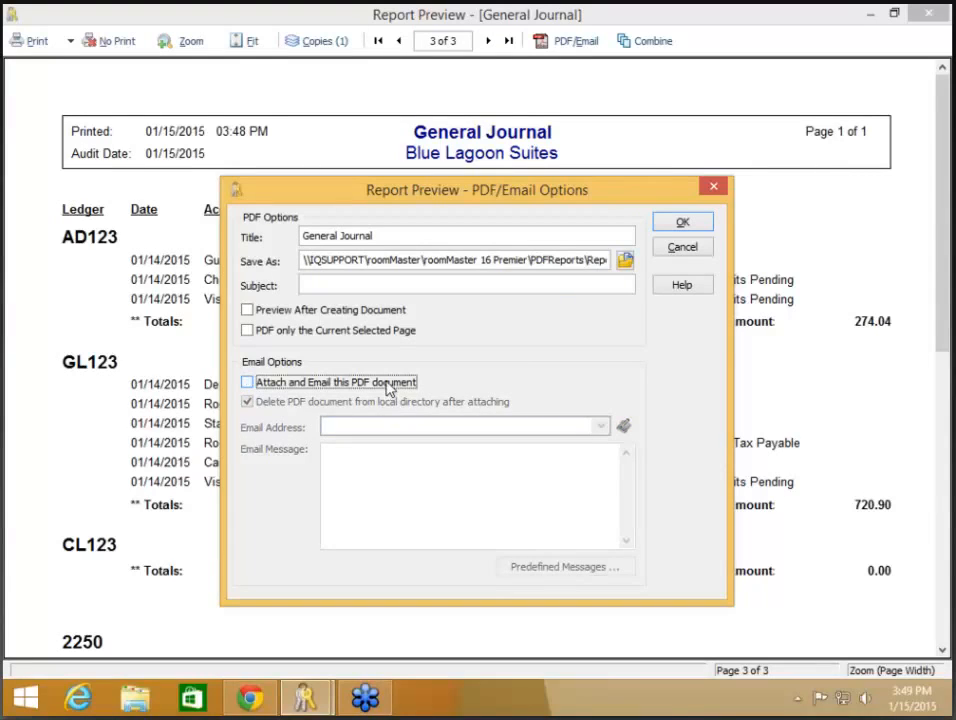
pyautogui.click(686, 224)
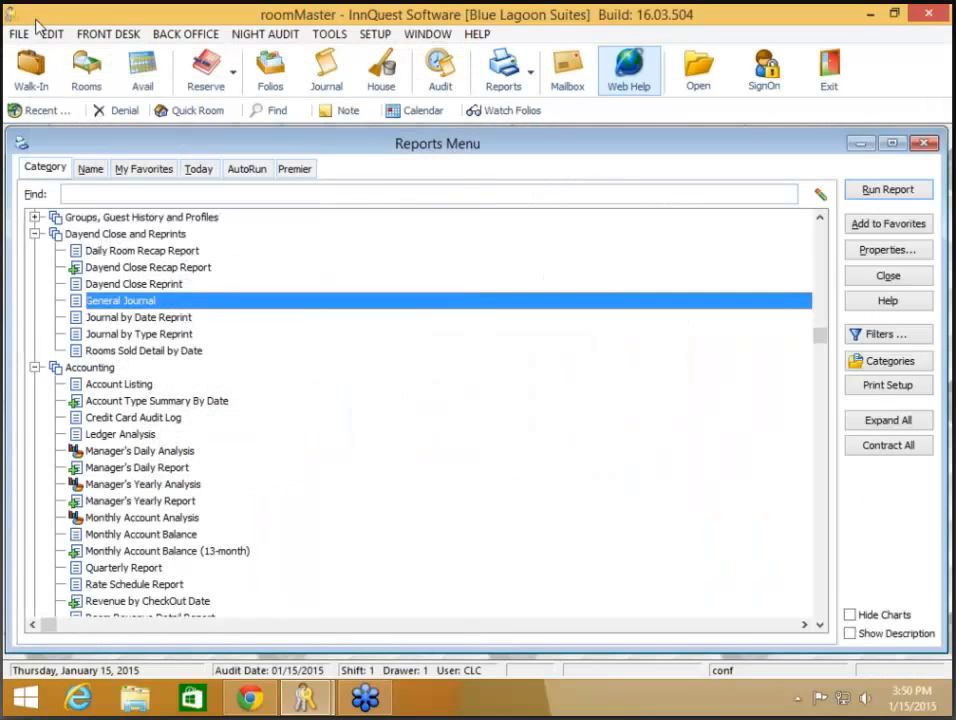
pyautogui.click(20, 33)
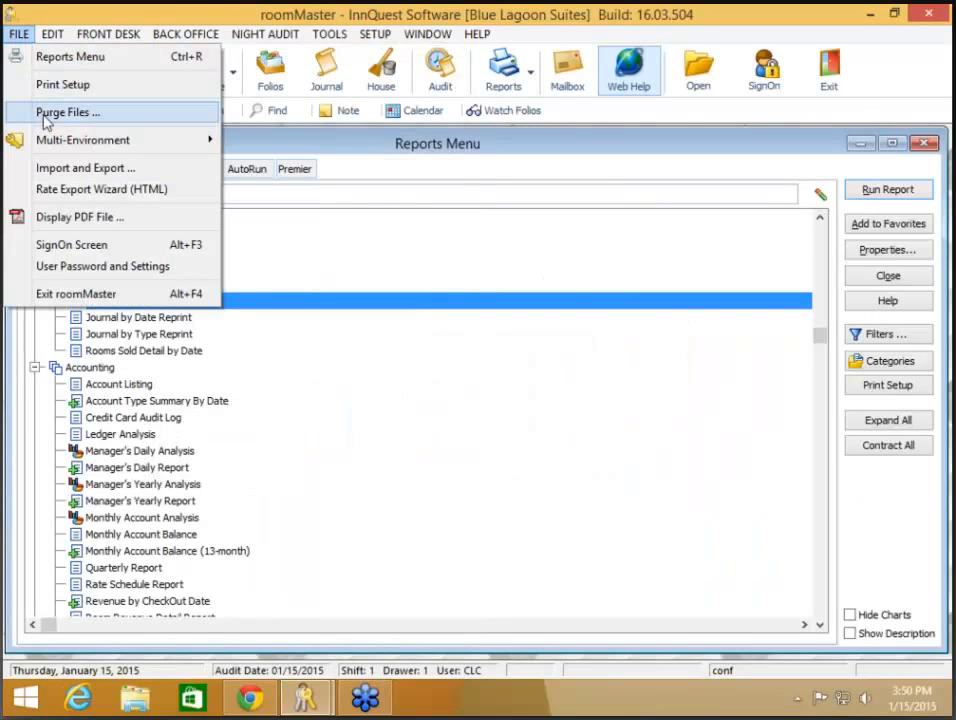
pyautogui.click(54, 218)
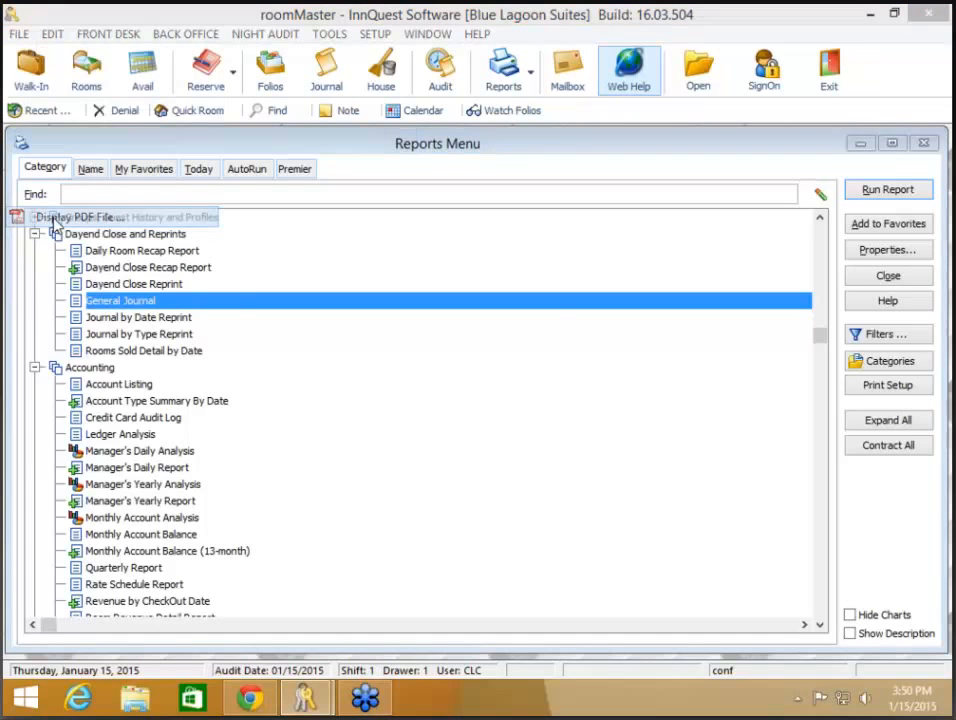
pyautogui.click(285, 330)
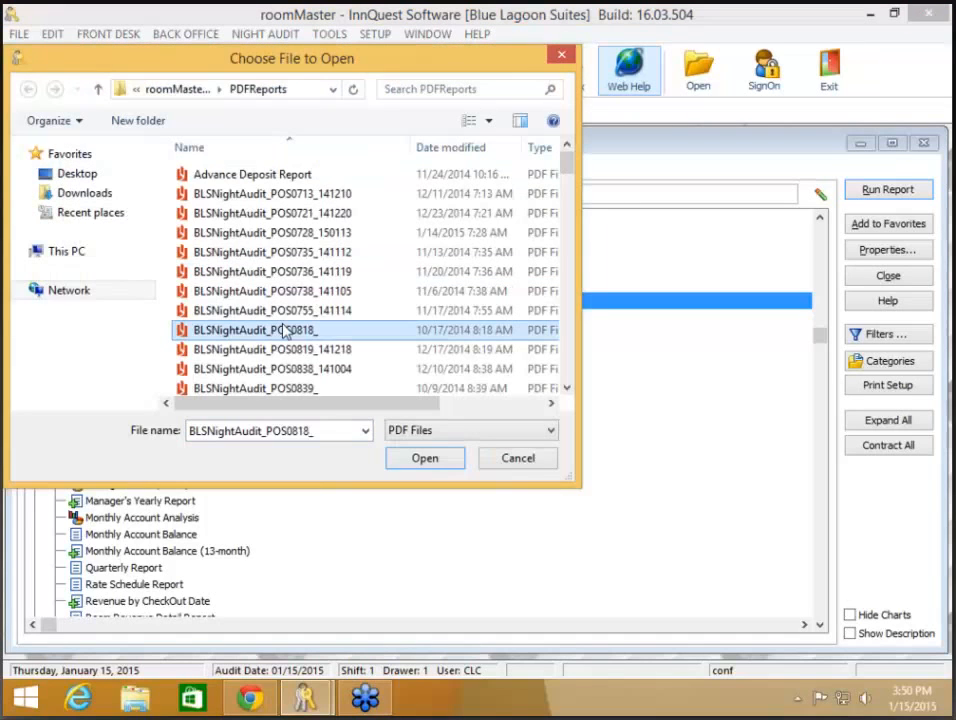
pyautogui.scroll(-5, 285, 330)
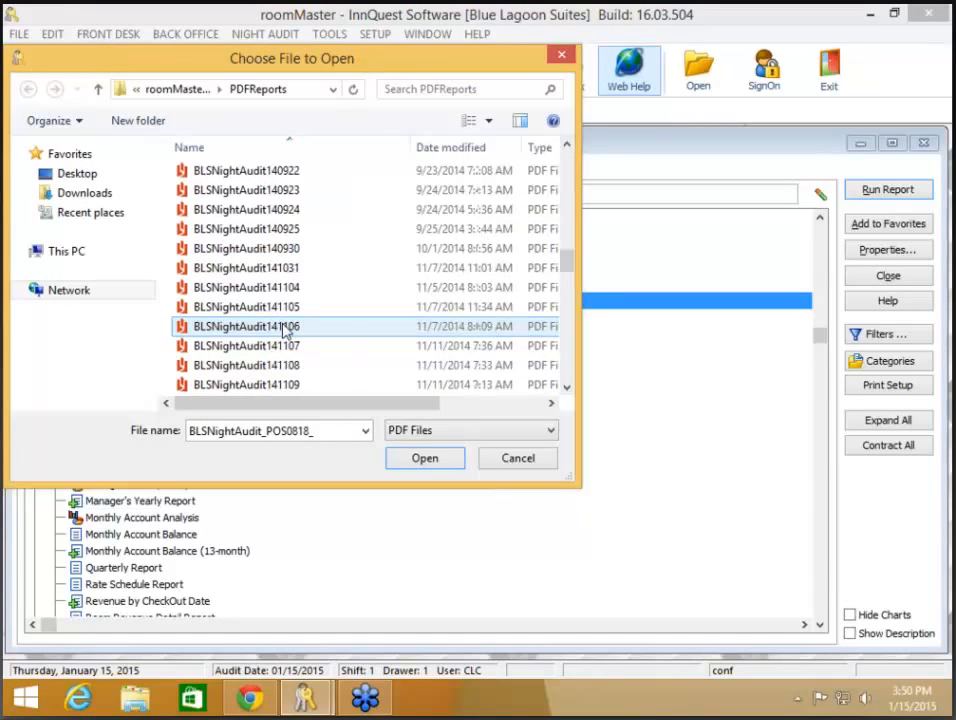
pyautogui.scroll(-5, 285, 330)
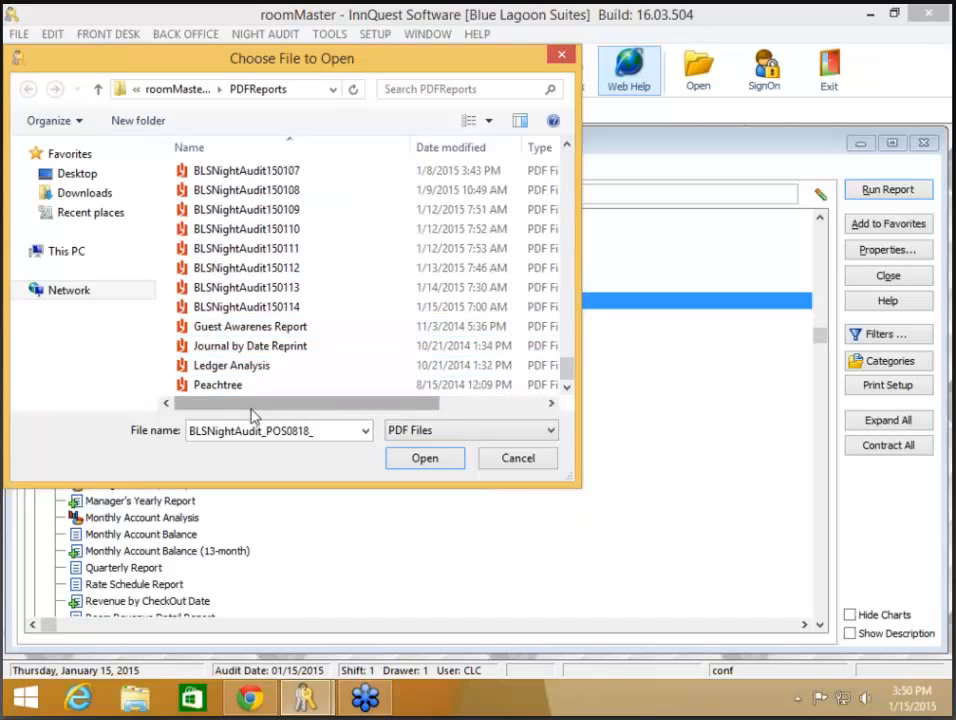
pyautogui.moveTo(256, 412); pyautogui.dragTo(181, 418)
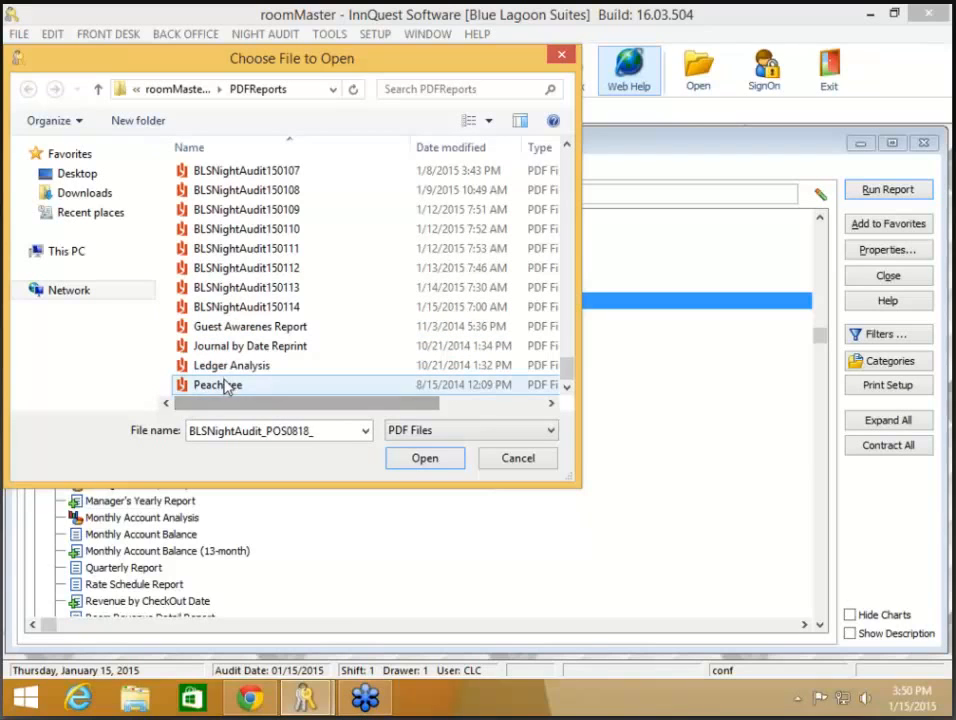
pyautogui.scroll(2, 258, 384)
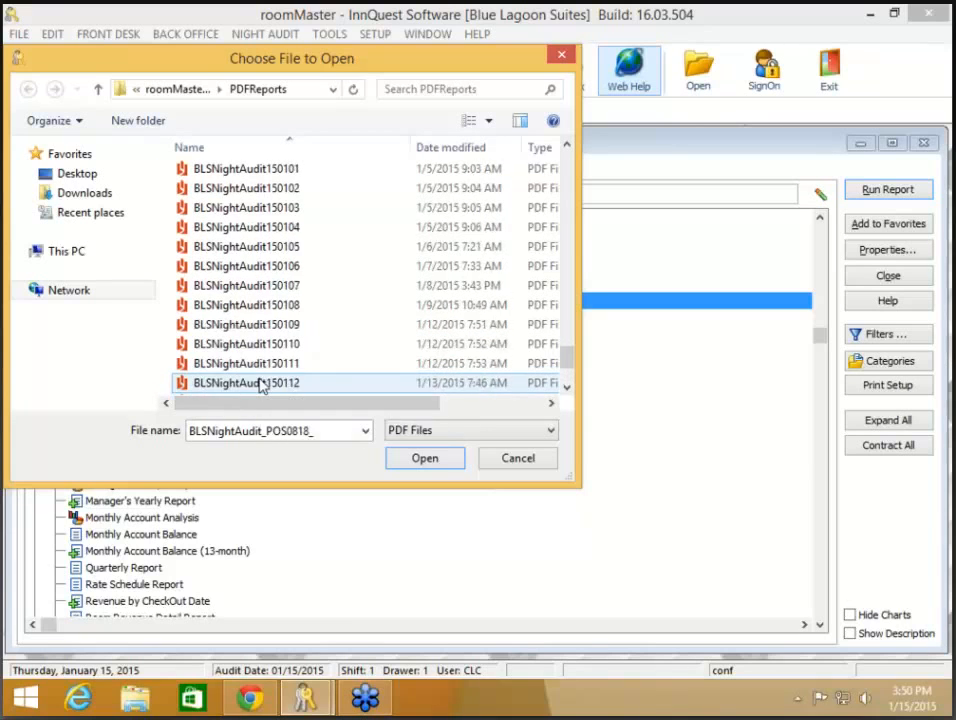
pyautogui.scroll(12, 260, 386)
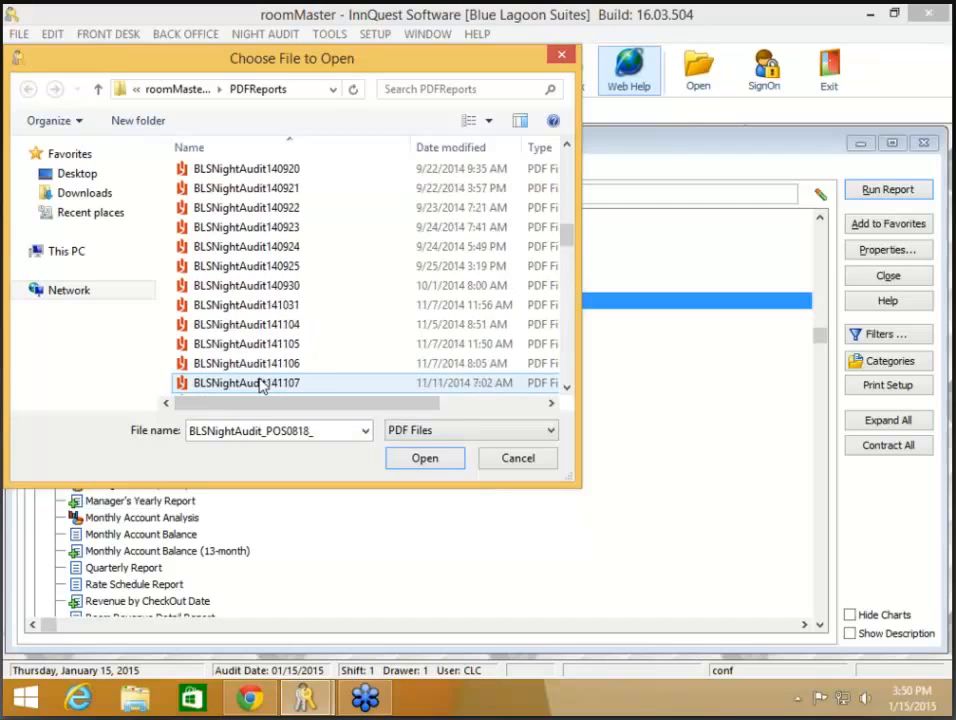
pyautogui.scroll(10, 260, 386)
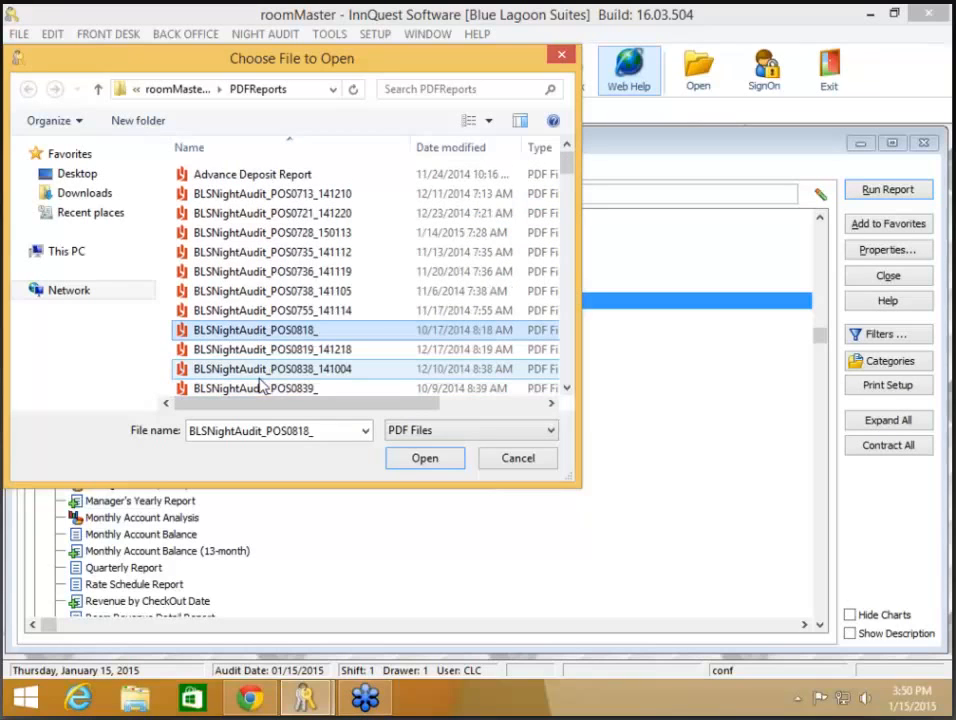
pyautogui.scroll(-6, 260, 386)
pyautogui.scroll(5, 260, 386)
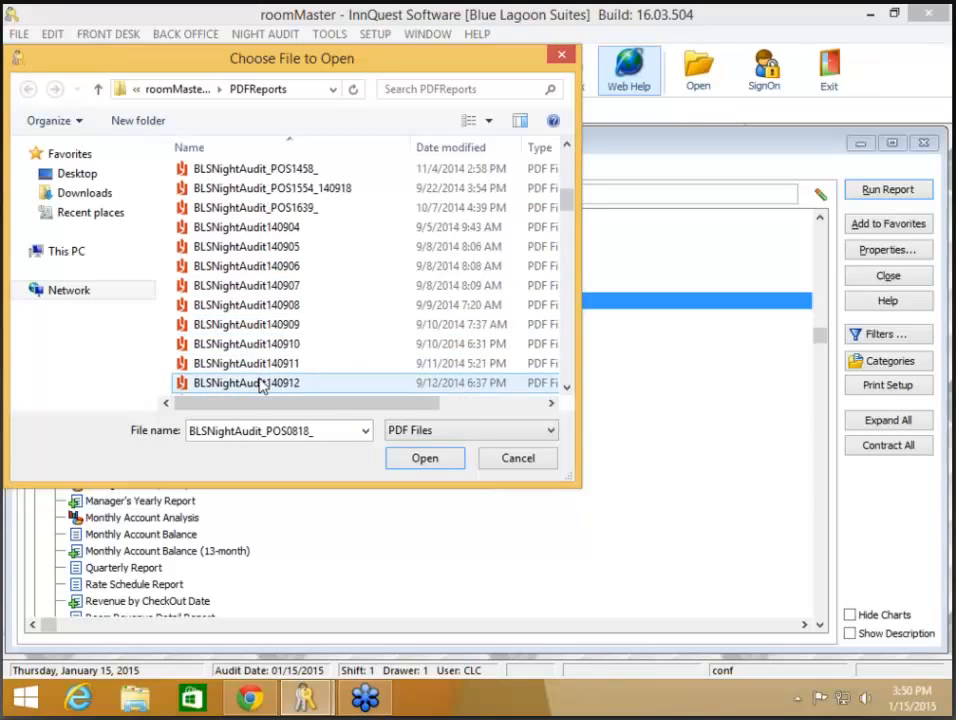
pyautogui.scroll(2, 260, 386)
pyautogui.scroll(-15, 260, 386)
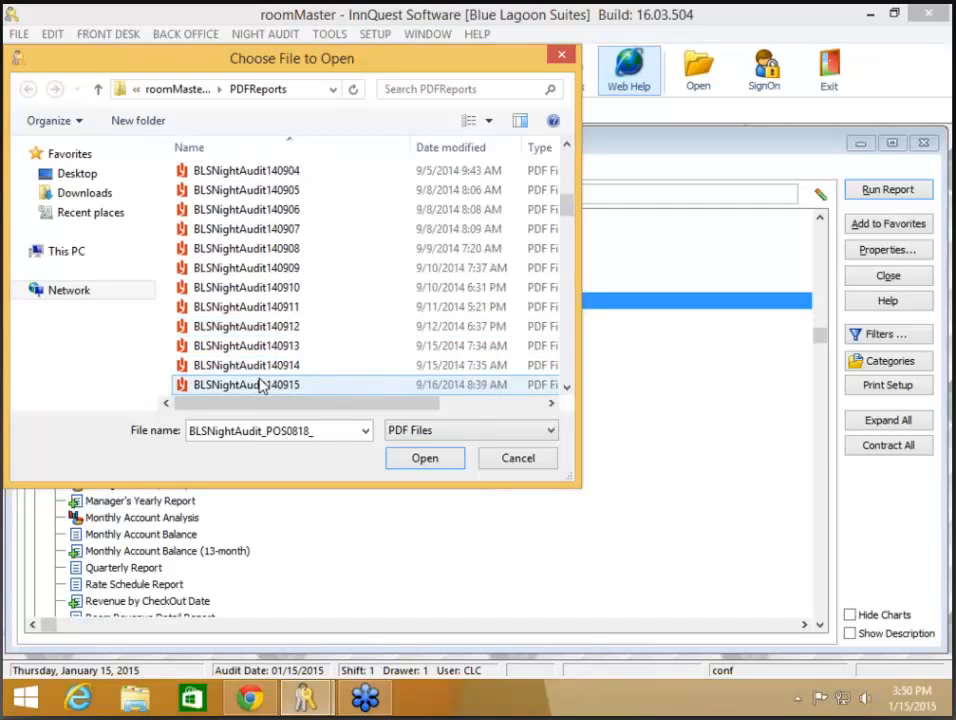
pyautogui.scroll(-20, 260, 386)
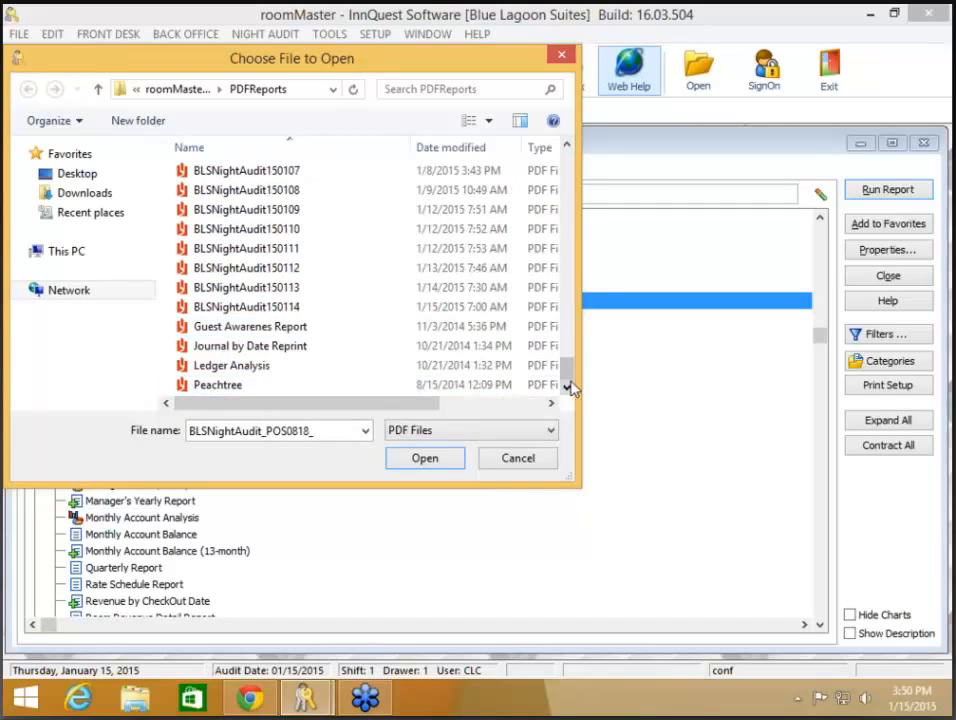
pyautogui.moveTo(570, 384); pyautogui.dragTo(576, 160)
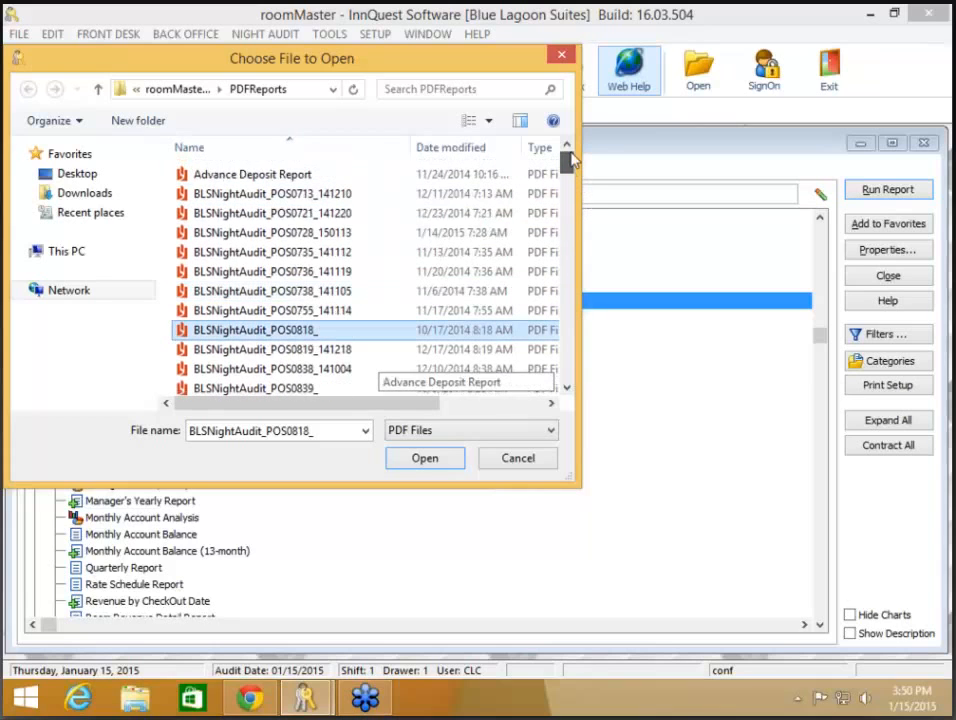
pyautogui.click(541, 457)
# - Run and collect the General Journal for 01/14/2015, then generate the Manager's Daily Report
pyautogui.doubleClick(111, 304)
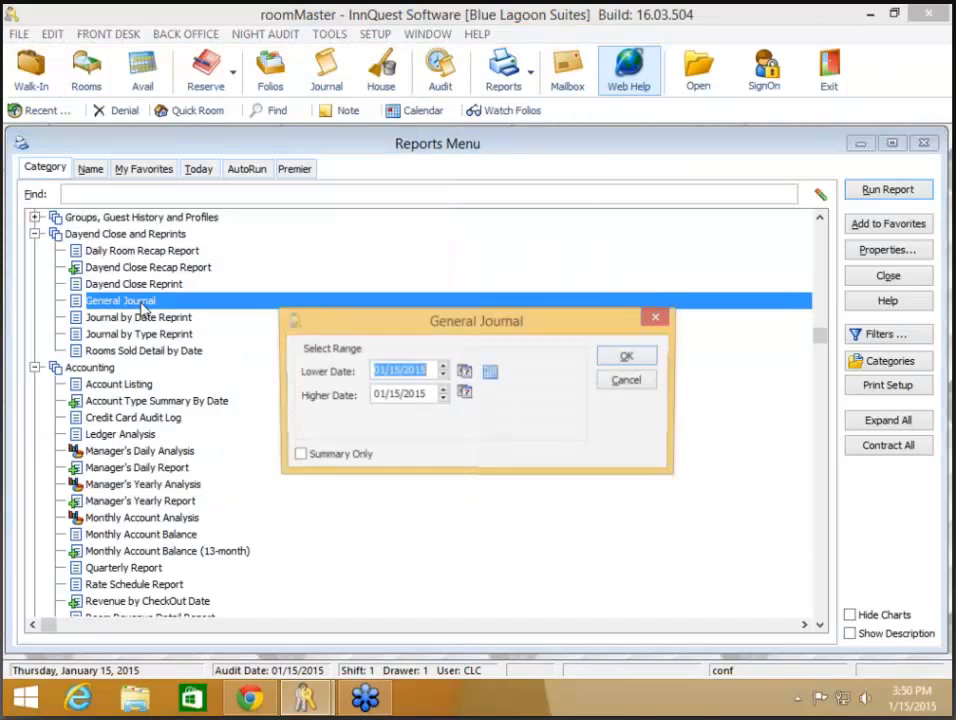
pyautogui.click(442, 375)
pyautogui.click(442, 399)
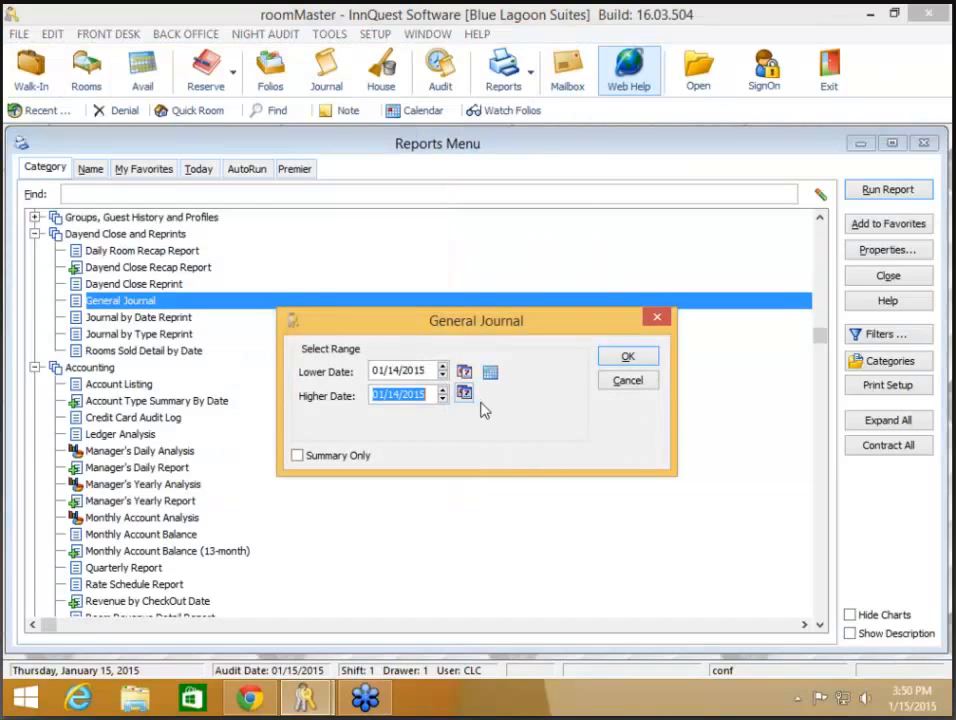
pyautogui.click(626, 360)
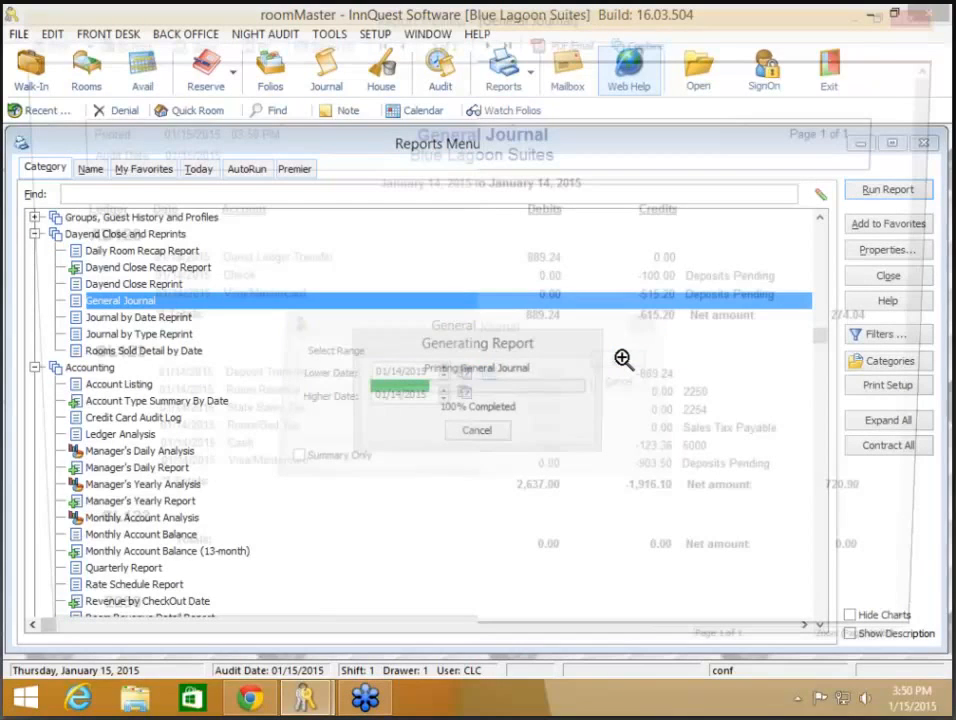
pyautogui.click(646, 43)
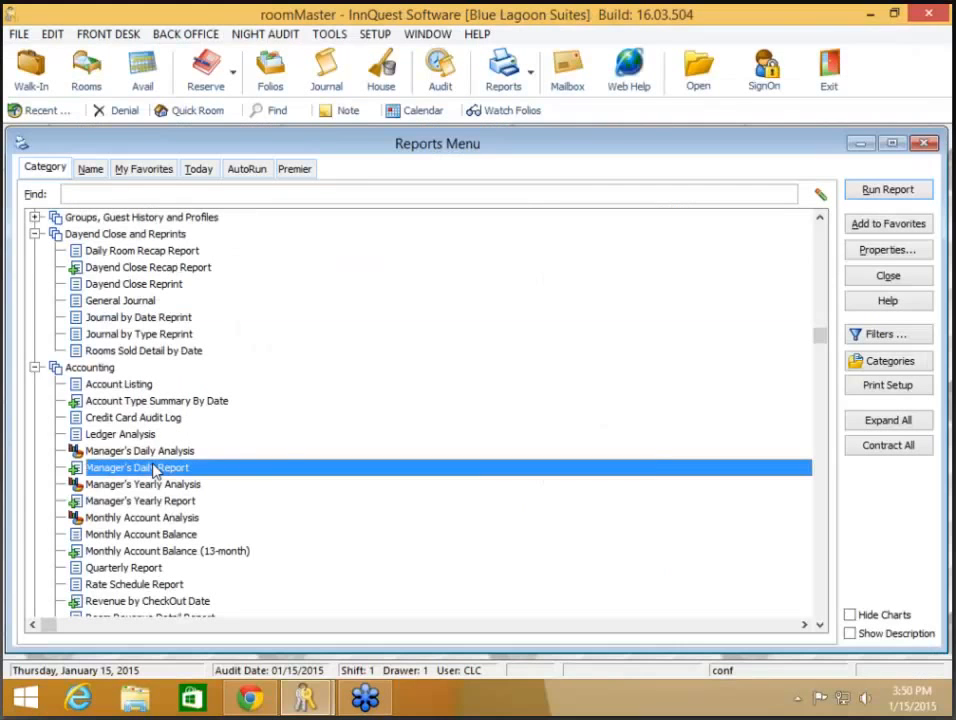
pyautogui.doubleClick(183, 467)
pyautogui.click(614, 334)
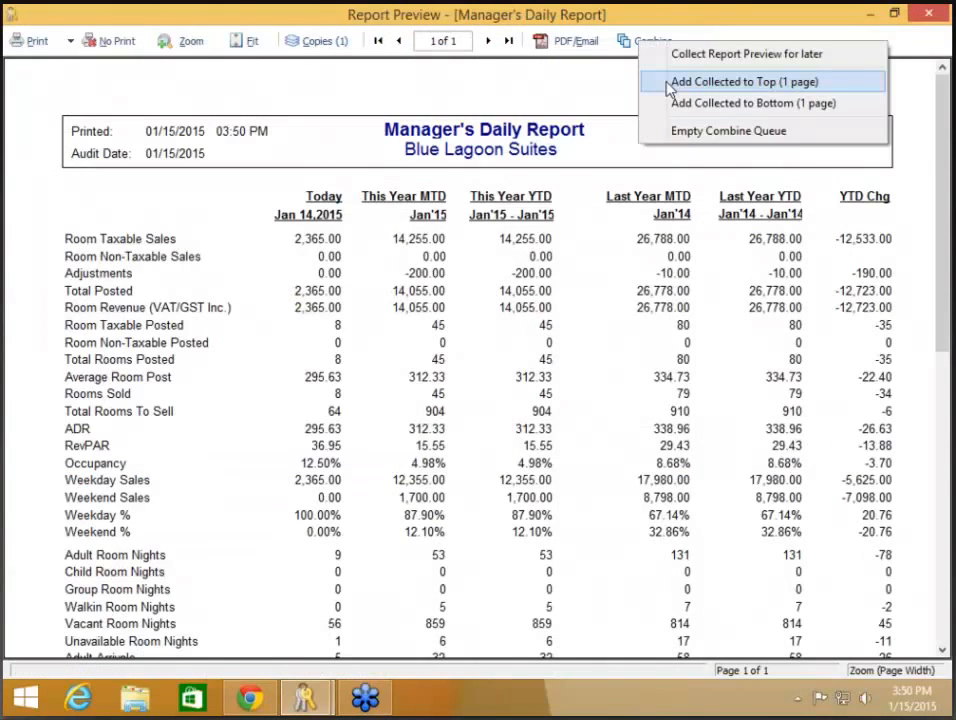
# - Put the collected General Journal on top and save the PDF to the roomMaster 16 Premier folder
pyautogui.click(669, 86)
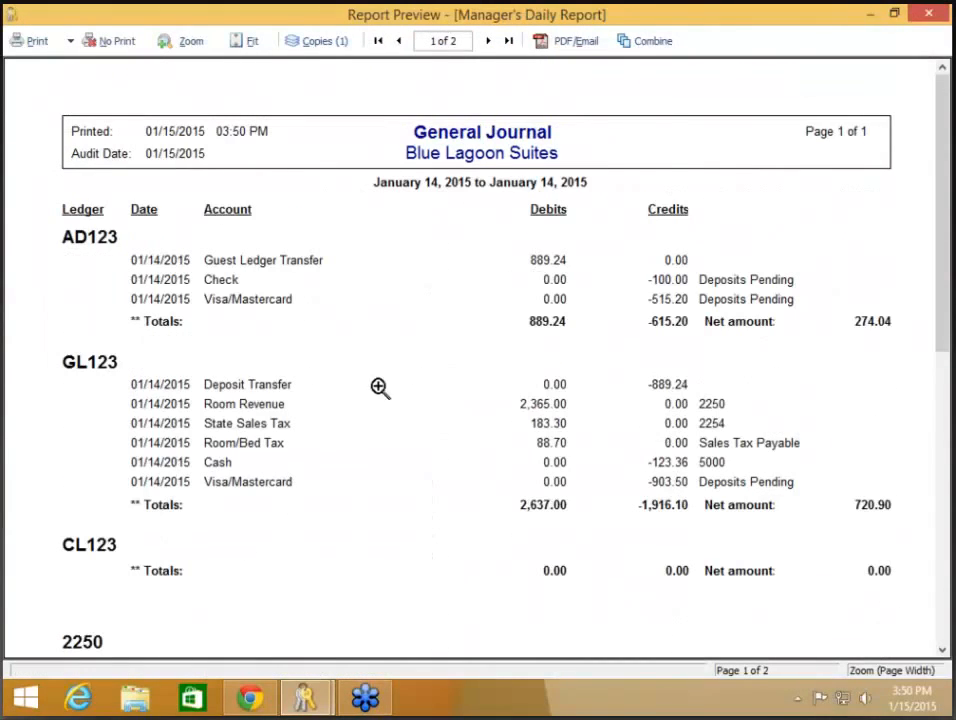
pyautogui.click(575, 48)
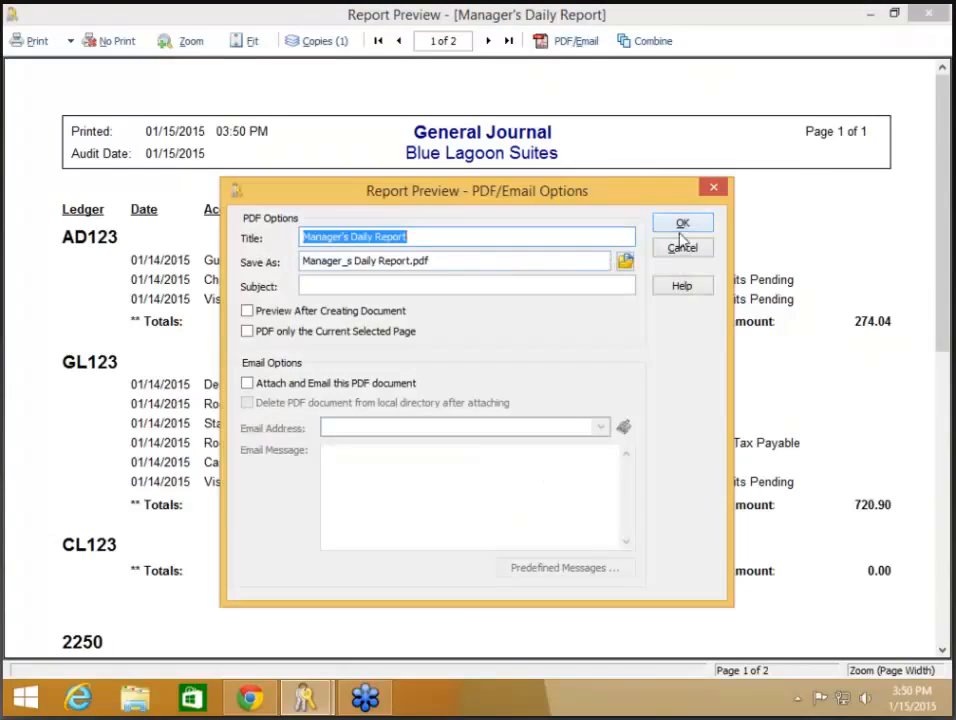
pyautogui.click(625, 261)
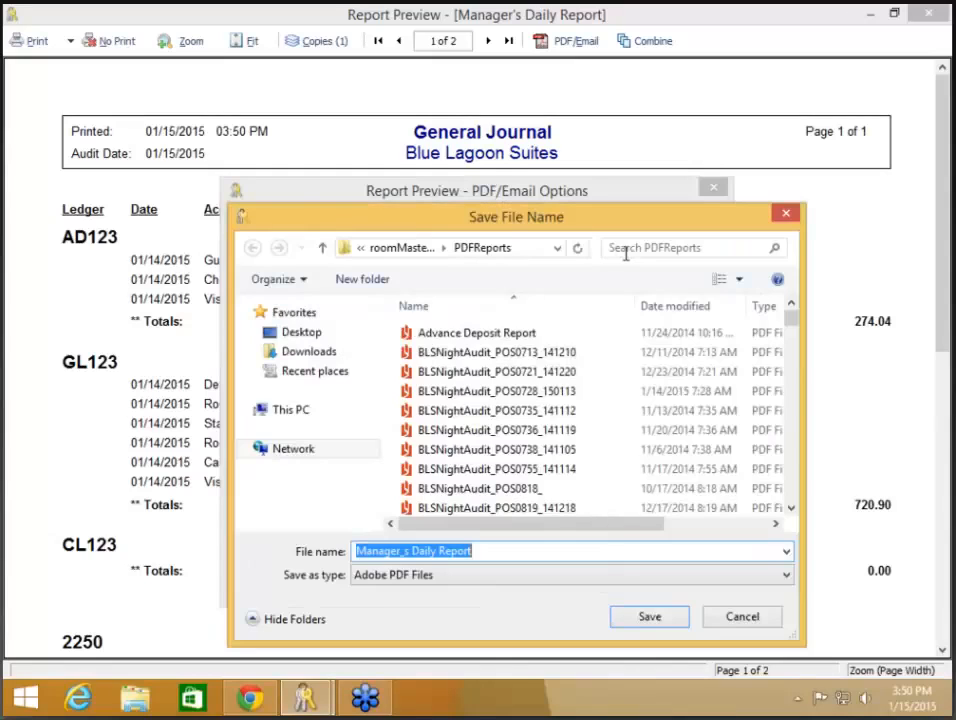
pyautogui.click(420, 248)
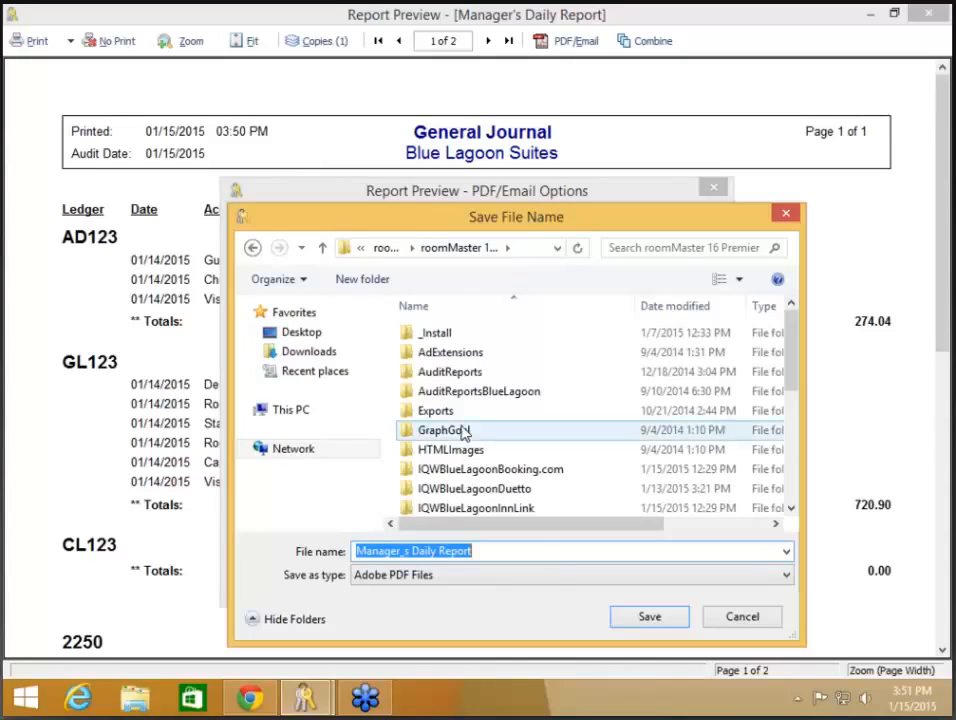
pyautogui.click(652, 617)
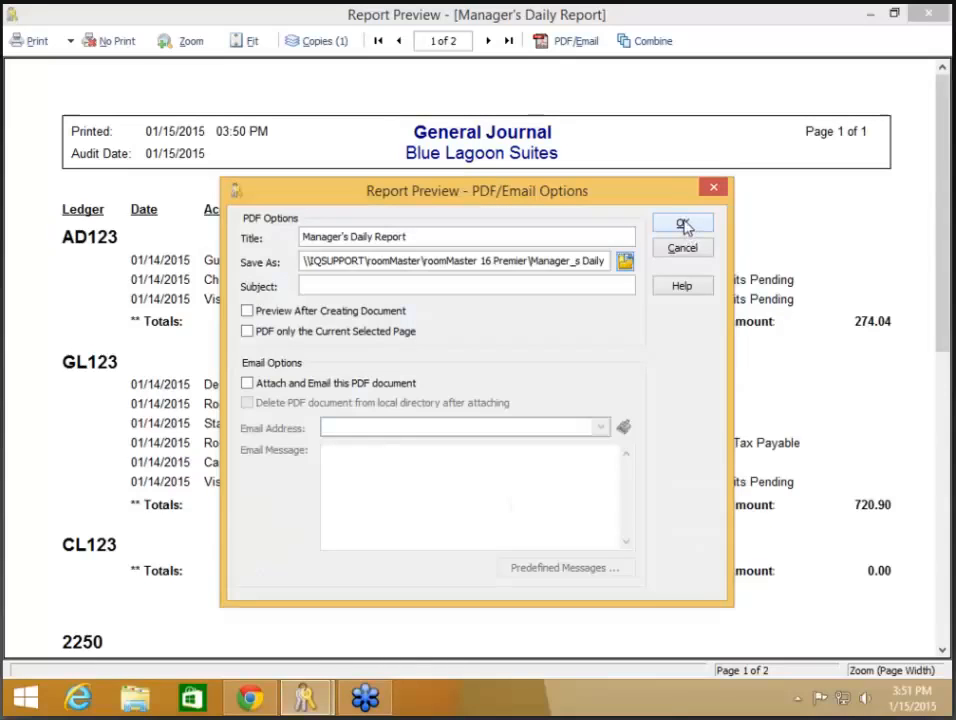
# - Write the combined PDF, then open the saved Manager_s Daily Report file via Display PDF File
pyautogui.click(684, 225)
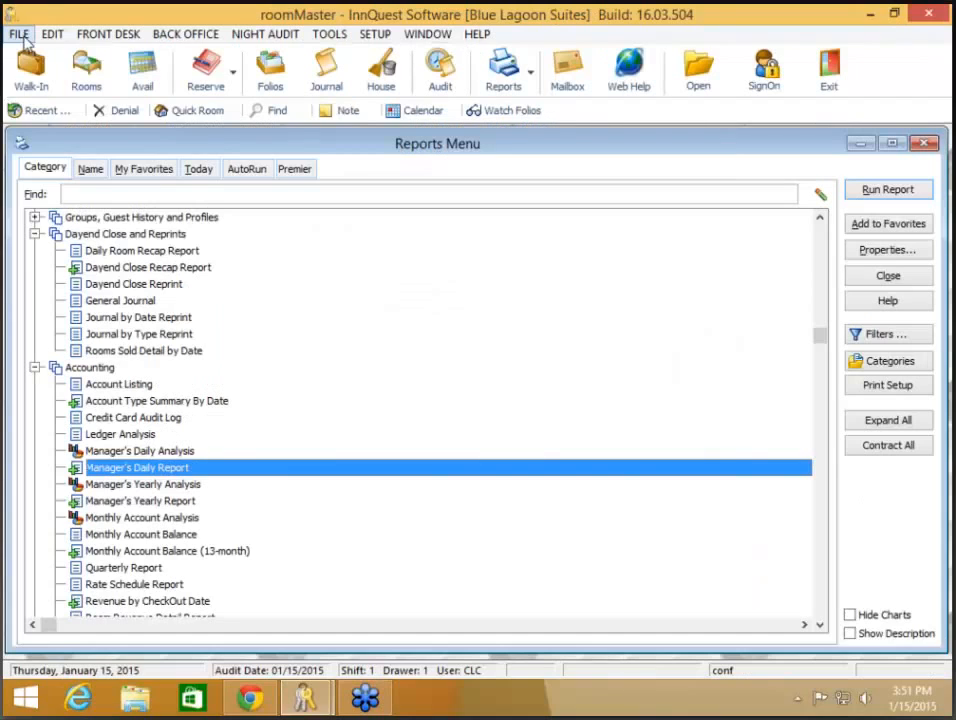
pyautogui.click(20, 36)
pyautogui.click(78, 216)
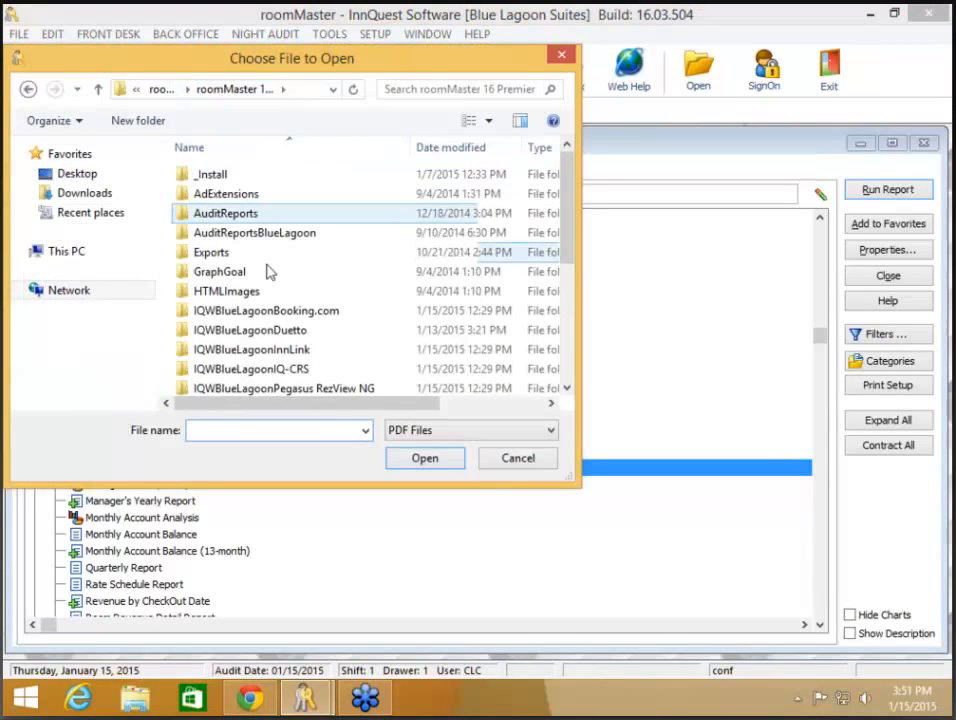
pyautogui.click(343, 363)
pyautogui.scroll(-1, 343, 365)
pyautogui.scroll(-3, 343, 363)
pyautogui.click(341, 365)
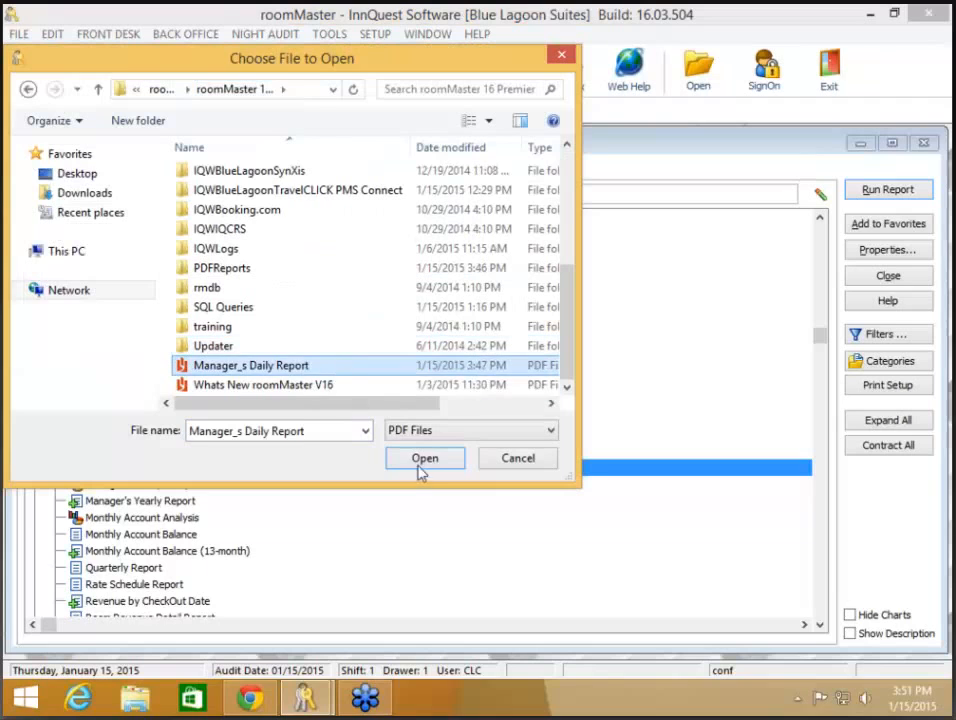
pyautogui.click(426, 466)
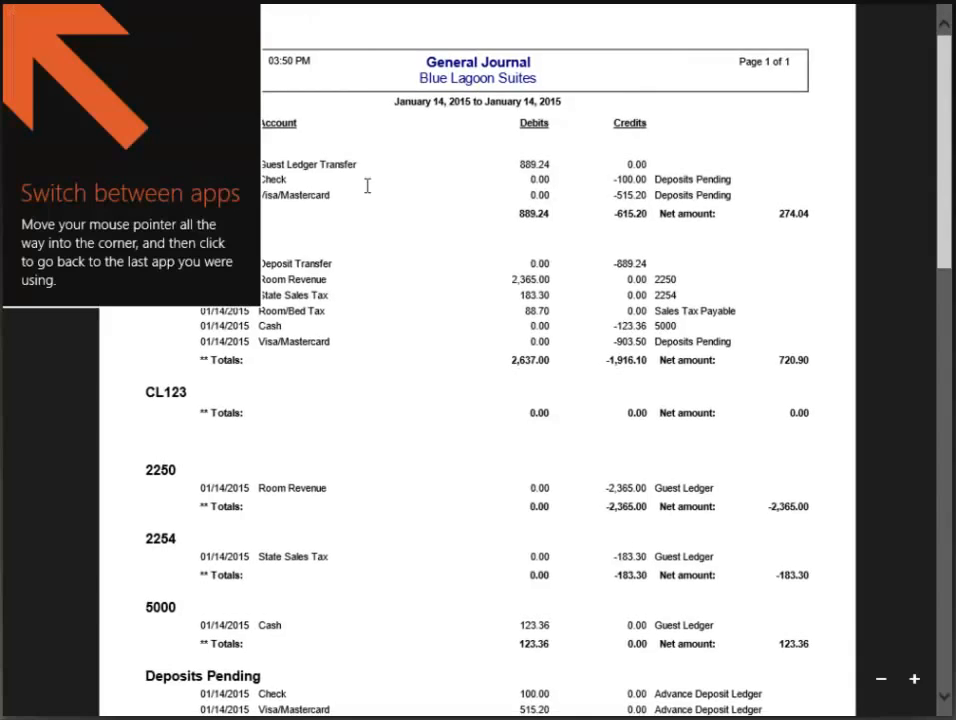
# - Scroll through the combined General Journal and Manager's Daily Report PDF, then close Reader
pyautogui.scroll(-15, 369, 194)
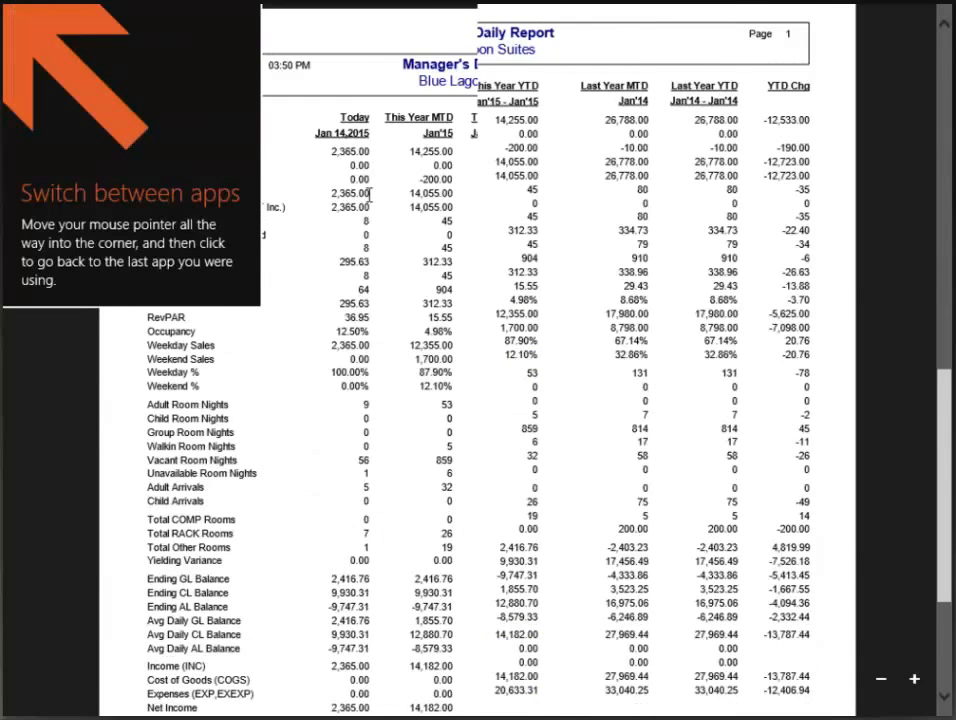
pyautogui.scroll(15, 369, 194)
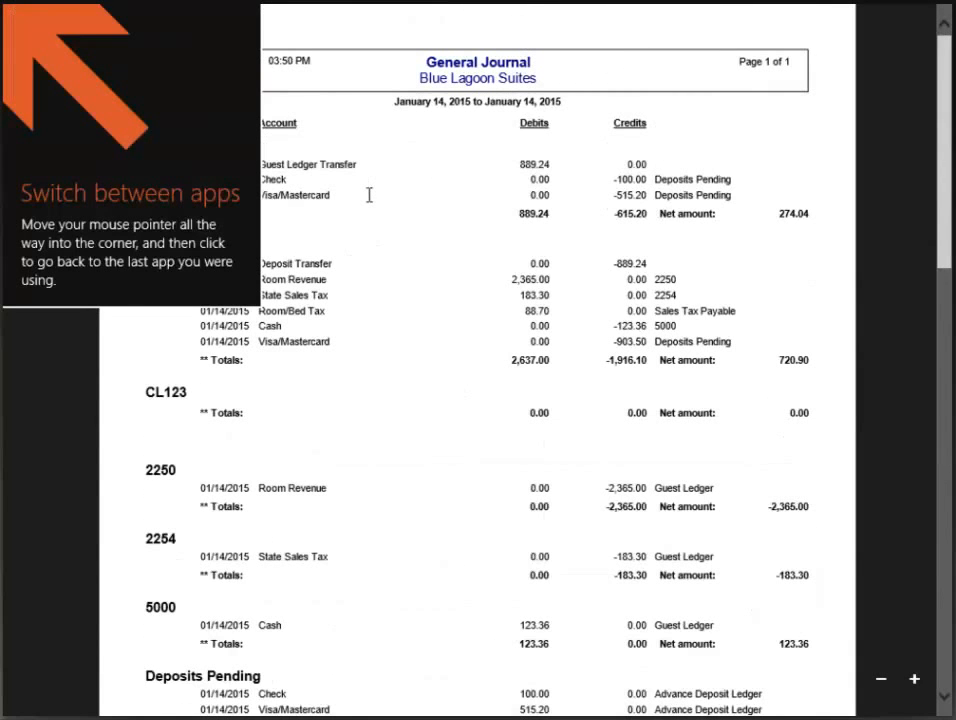
pyautogui.moveTo(935, 28)
pyautogui.scroll(-10, 583, 361)
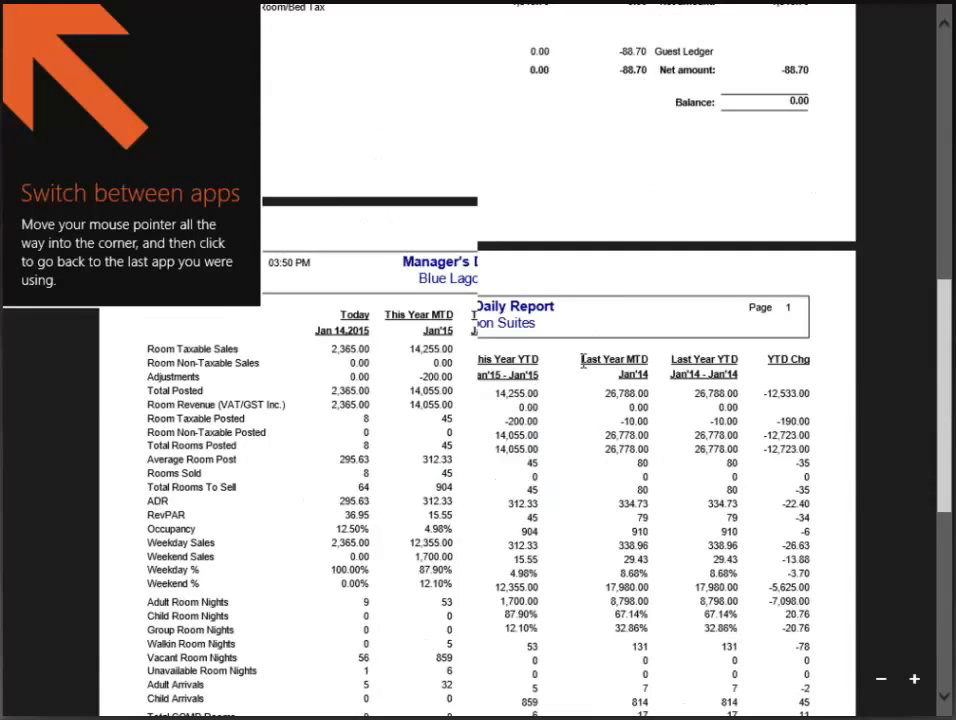
pyautogui.click(932, 14)
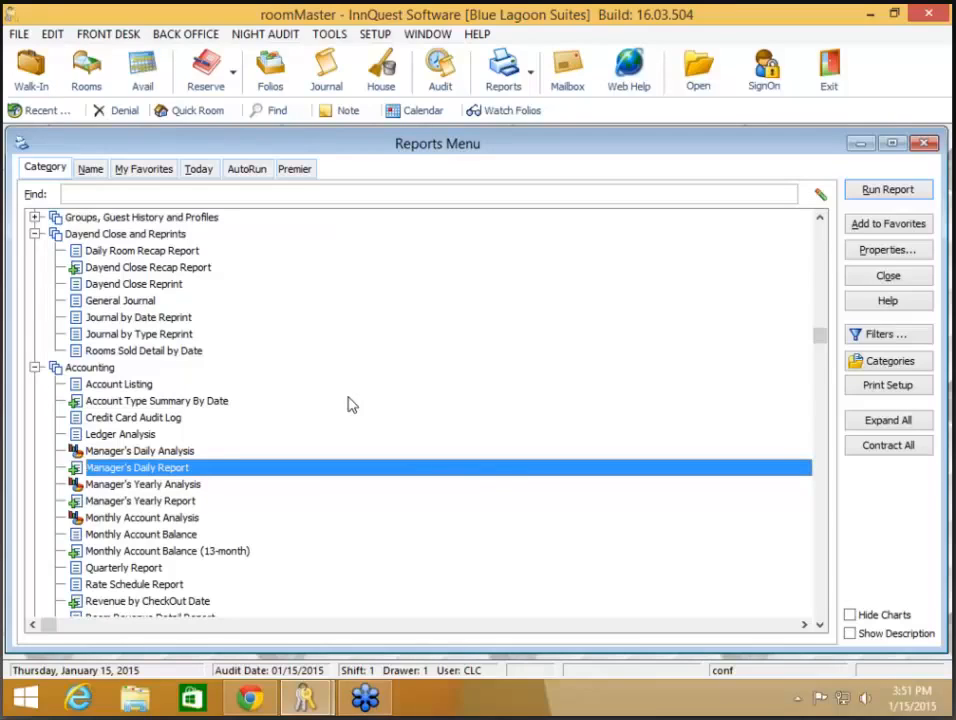
# - Close roomMaster's Reports Menu window
pyautogui.click(880, 286)
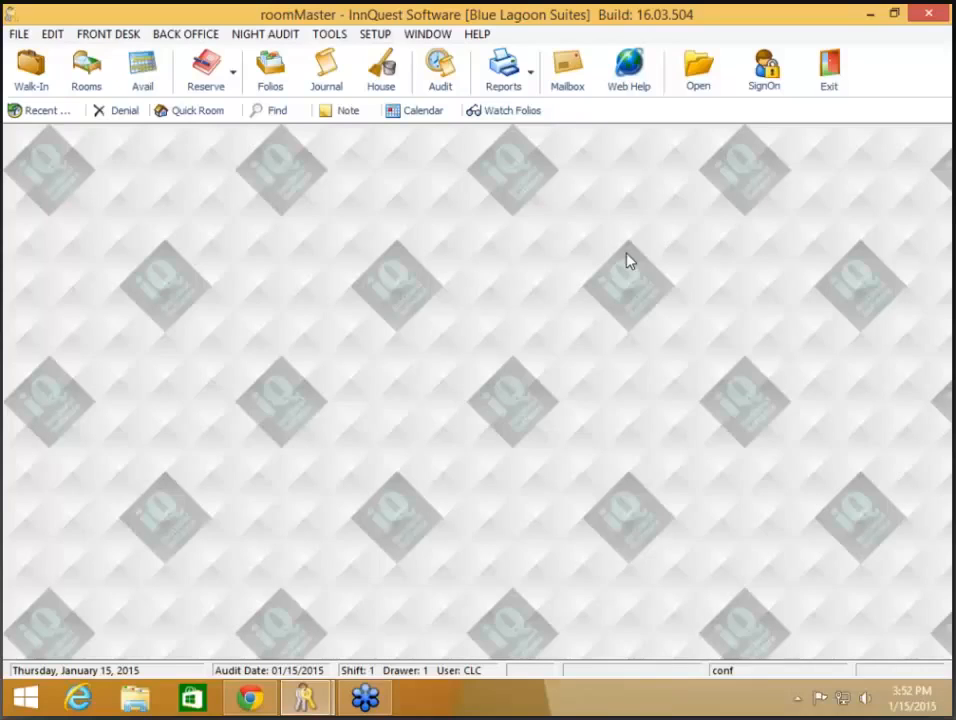
# - Bring Chrome forward on the InnQuest webinars tab listing roomMaster Version 16 sessions
pyautogui.click(250, 698)
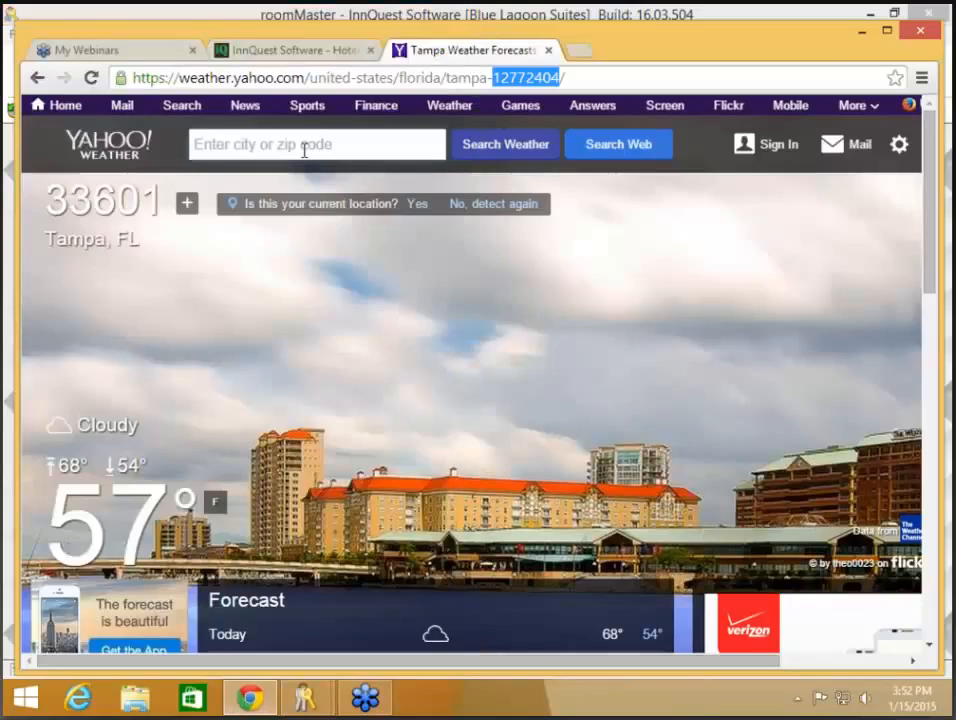
pyautogui.click(275, 48)
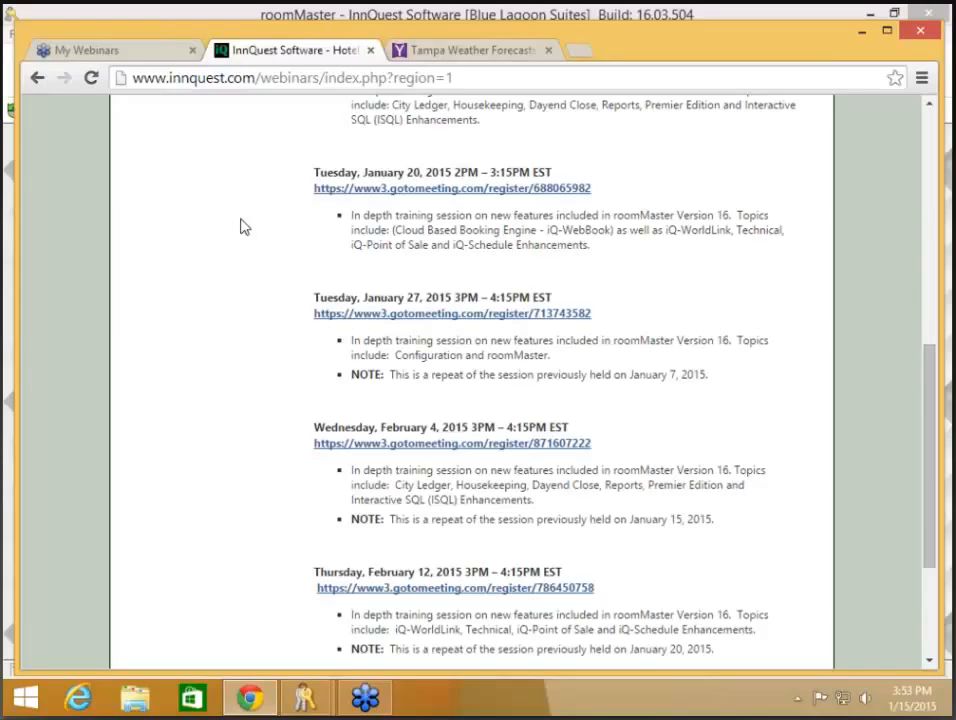
# - Run HELP > Check for Updates, confirm build 16.03.504 is current, and dismiss the result
pyautogui.click(305, 700)
pyautogui.click(290, 640)
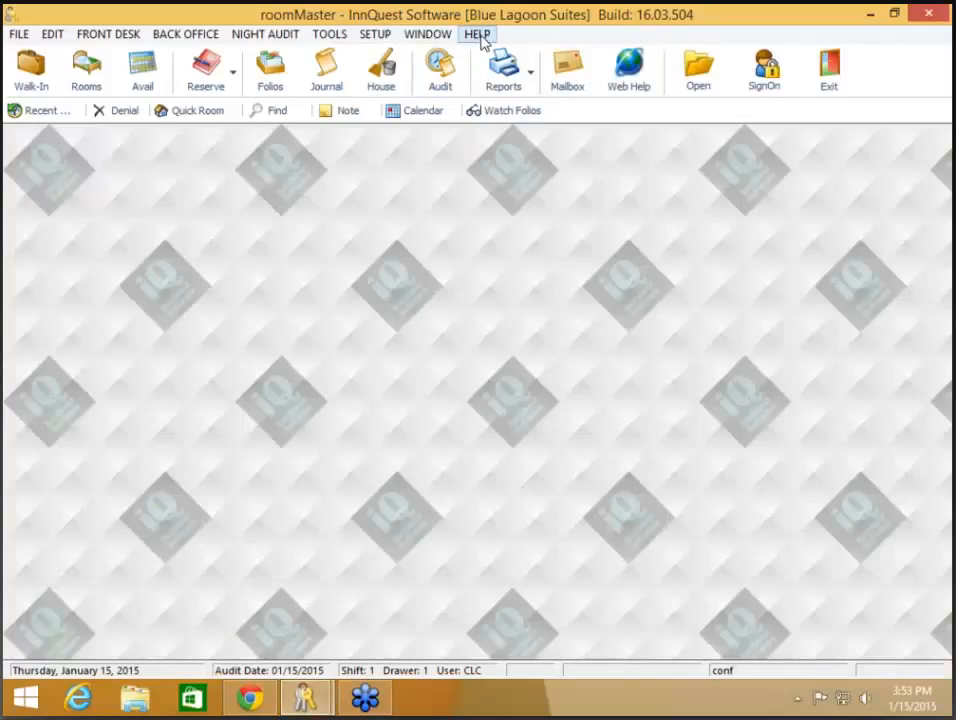
pyautogui.click(478, 34)
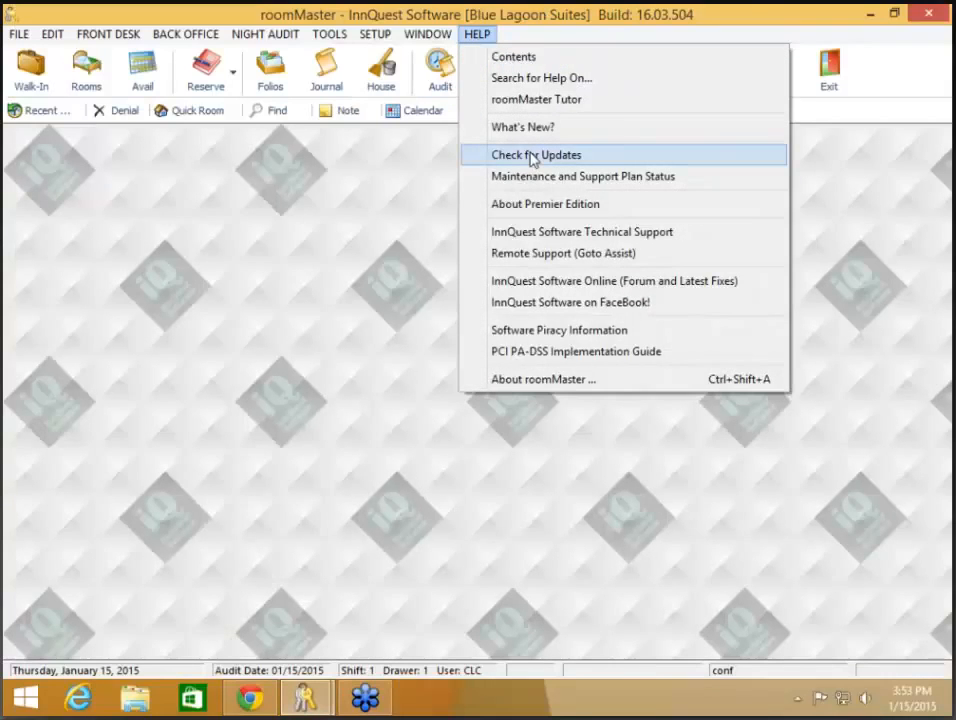
pyautogui.click(533, 157)
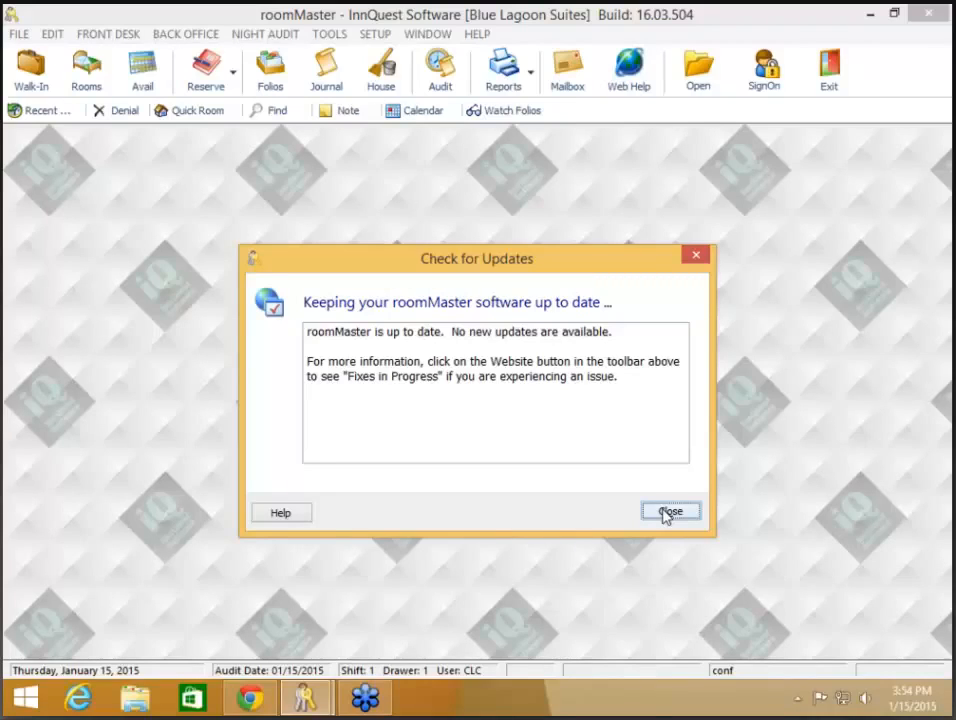
pyautogui.click(664, 514)
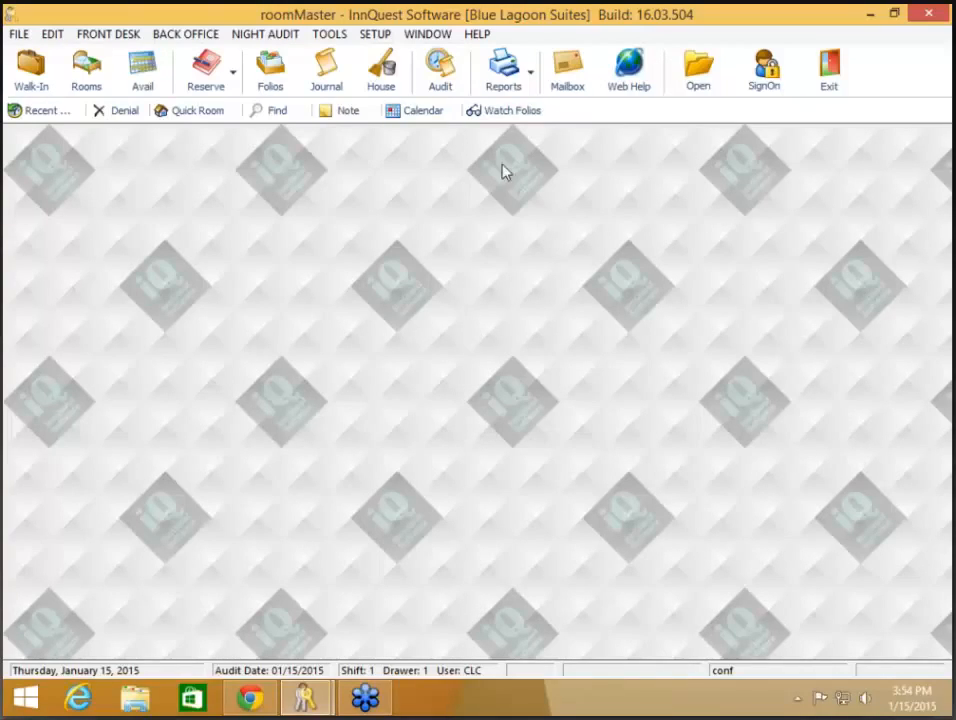
# - Preview the General Journal for 01/07/2015 to 01/15/2015, after backing out of the Manager's Daily Report
pyautogui.click(513, 80)
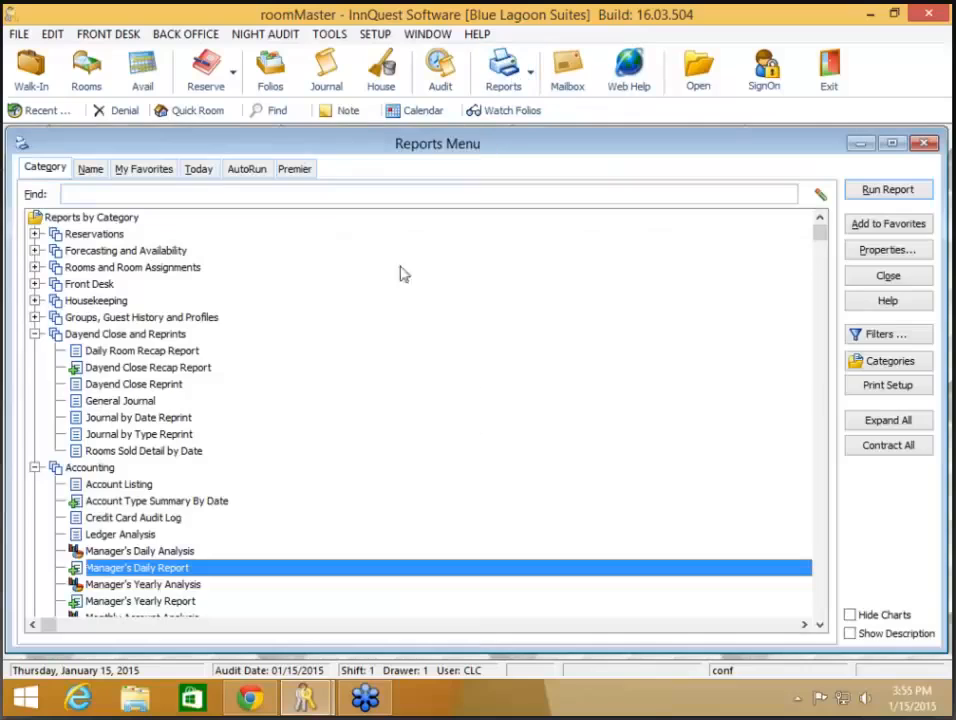
pyautogui.doubleClick(175, 568)
pyautogui.click(620, 358)
pyautogui.doubleClick(132, 403)
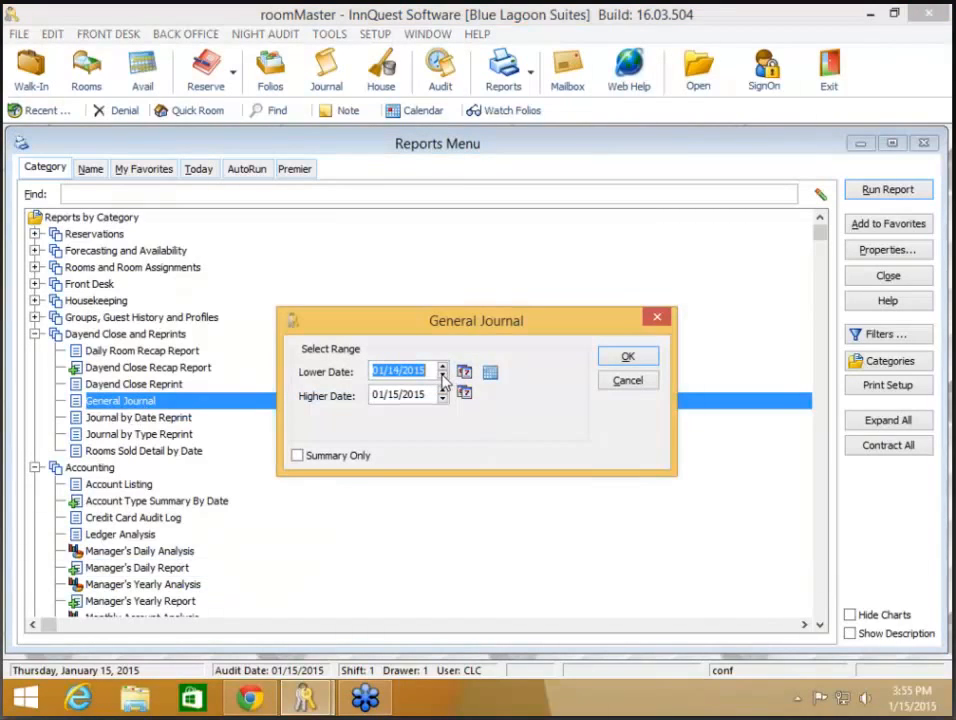
pyautogui.click(443, 376)
pyautogui.click(646, 357)
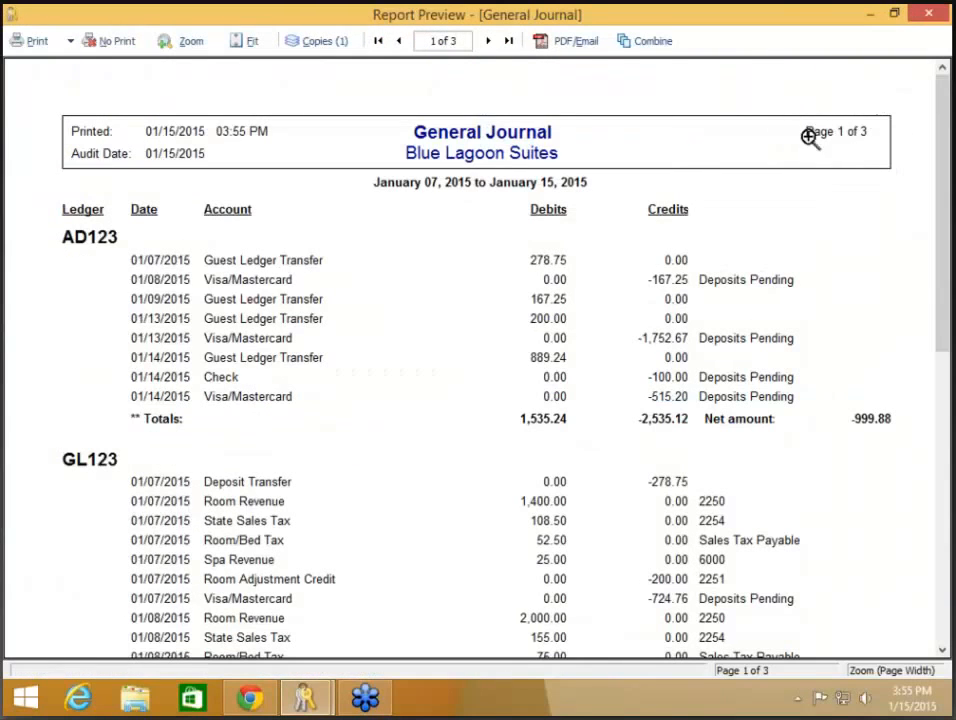
# - Page forward and back through General Journal pages 1–3 twice, then close the preview with No Print
pyautogui.click(489, 44)
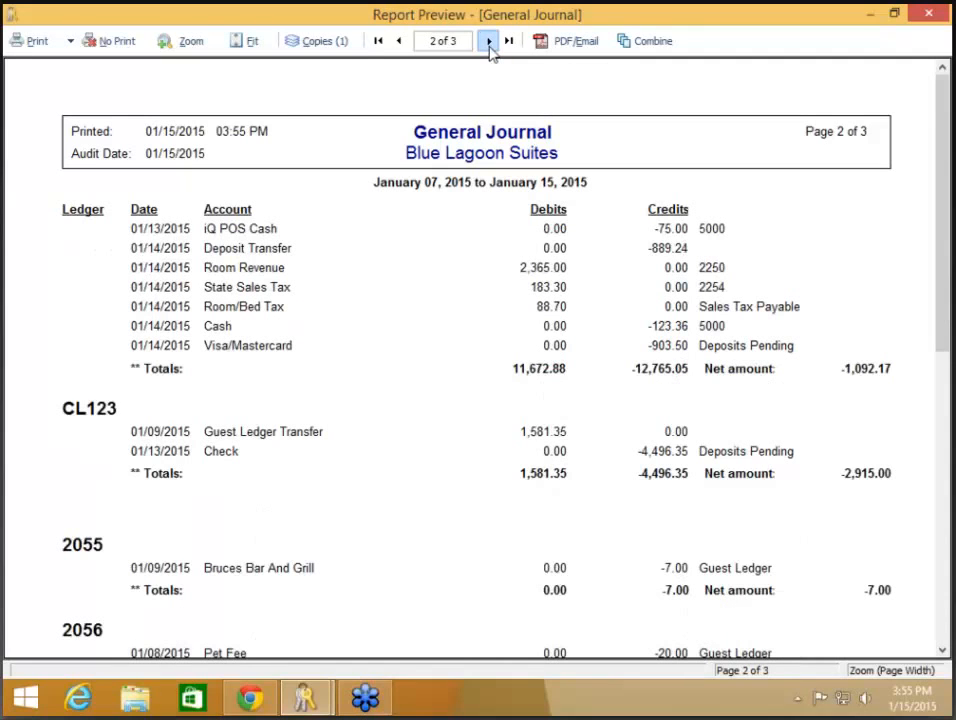
pyautogui.click(489, 43)
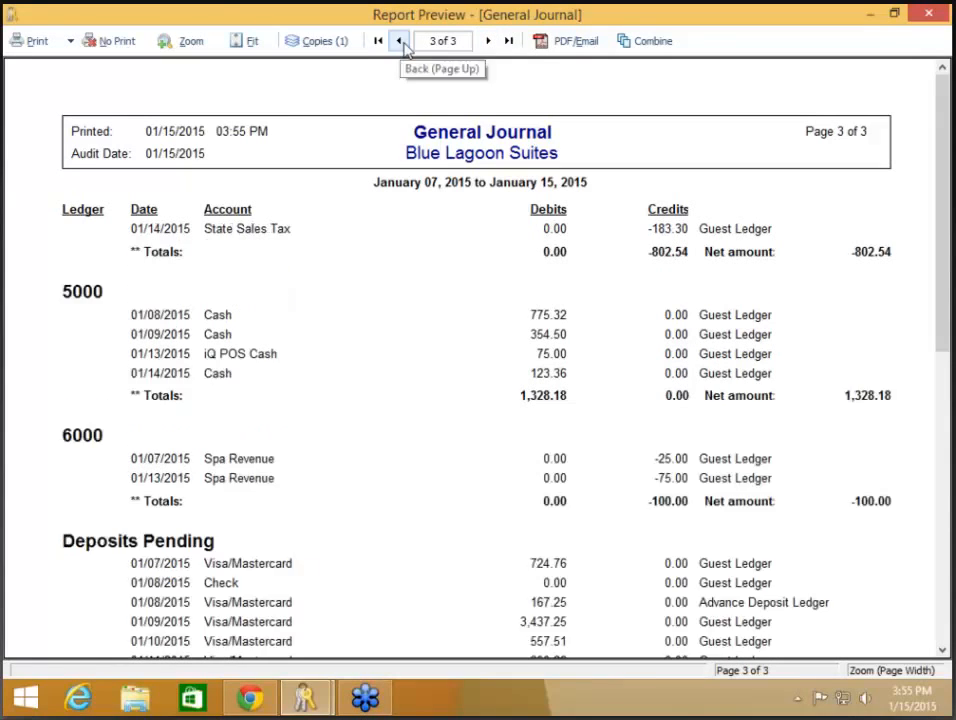
pyautogui.click(402, 45)
pyautogui.click(401, 43)
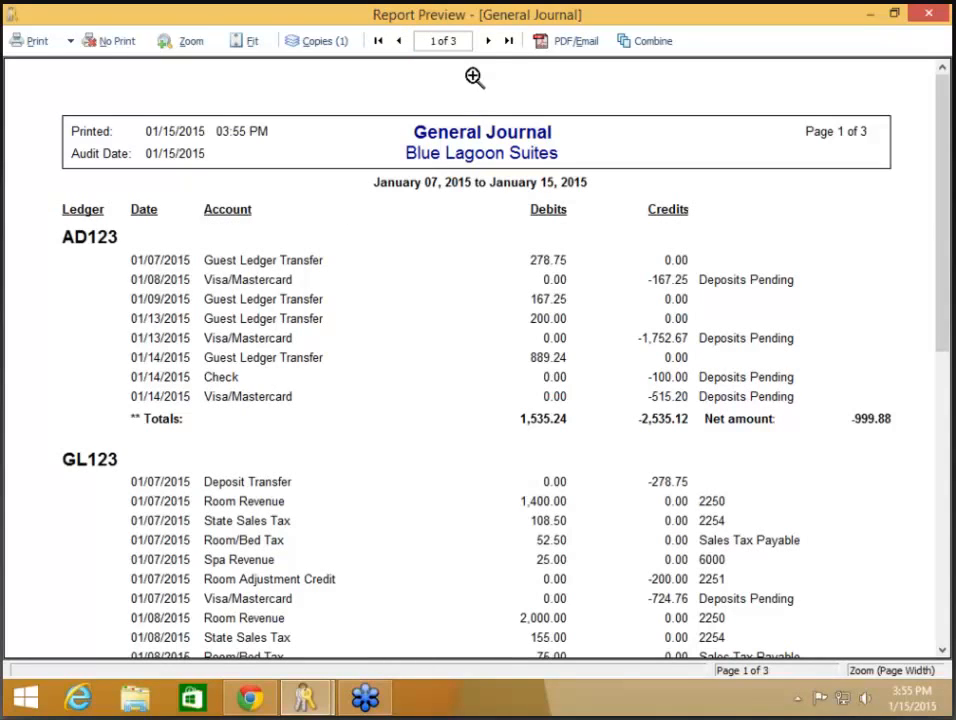
pyautogui.click(488, 43)
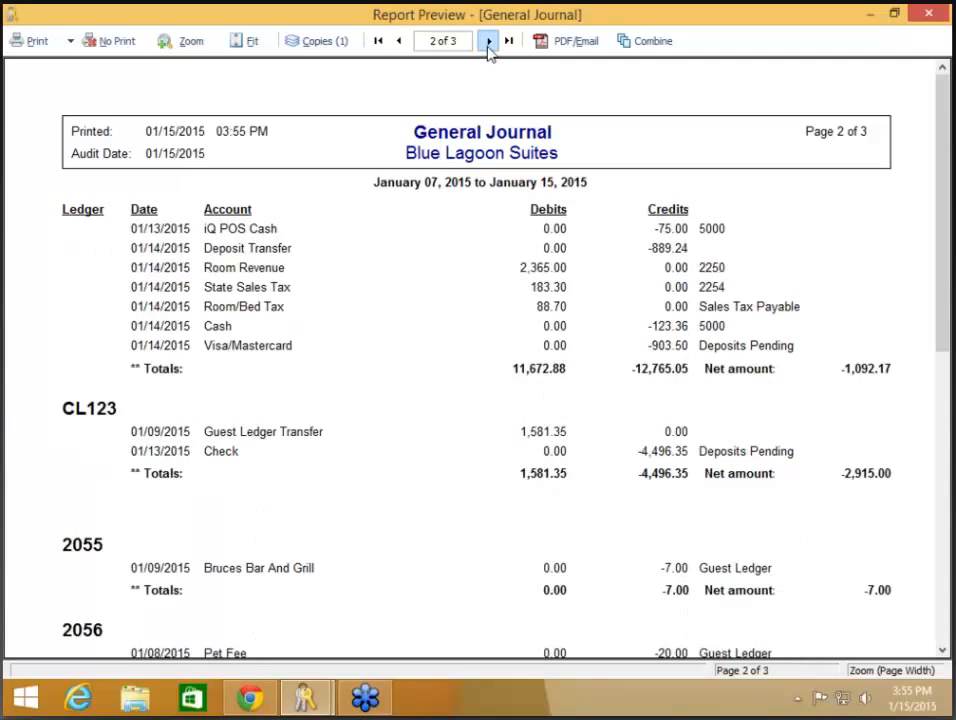
pyautogui.click(488, 45)
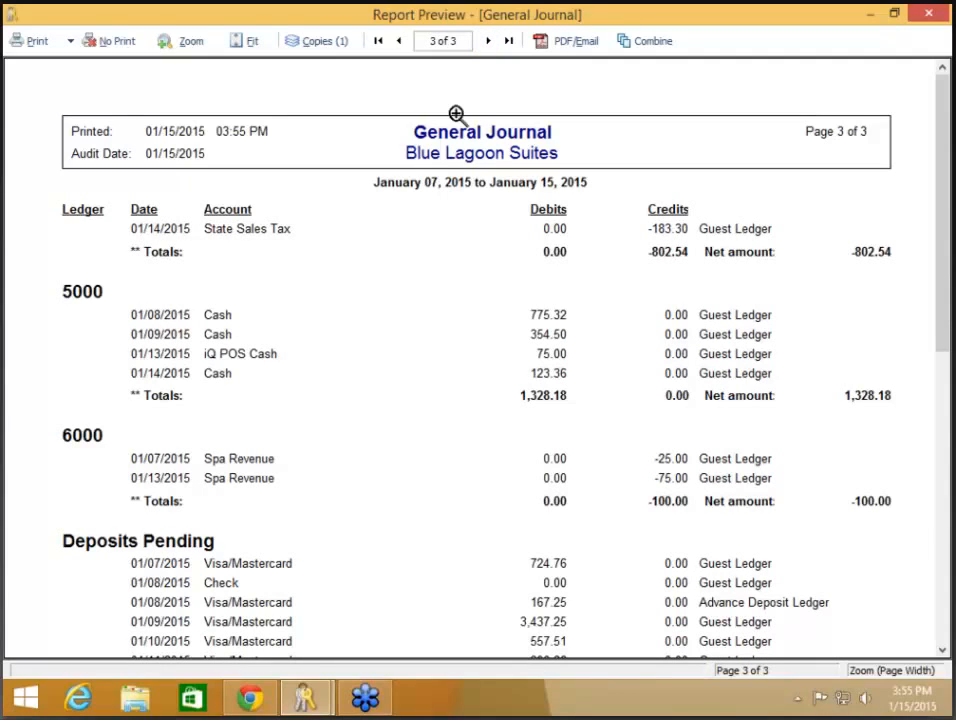
pyautogui.click(398, 41)
pyautogui.click(398, 40)
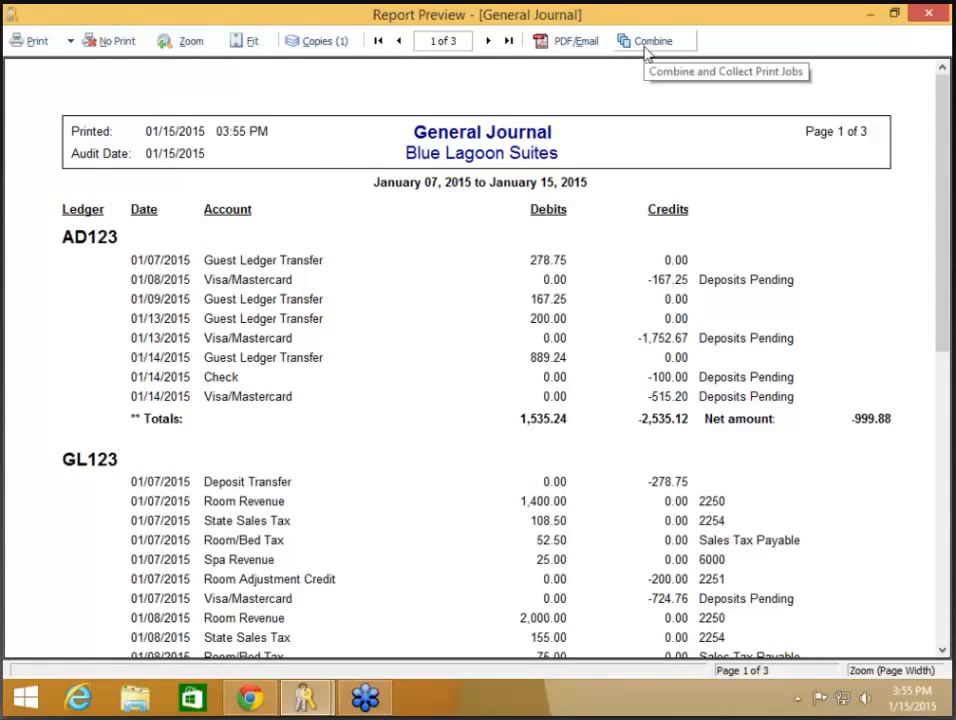
pyautogui.click(113, 45)
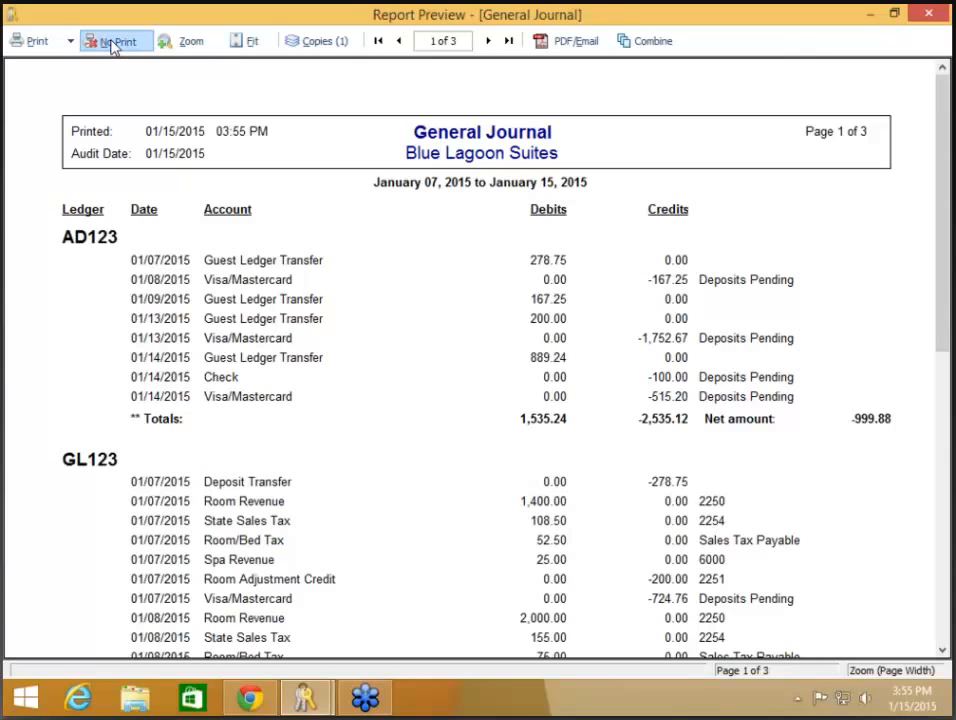
pyautogui.click(375, 33)
# - In the Product Manager's Report Access, toggle Disable Ability to PDF Reports on then off, save, and close
pyautogui.click(396, 144)
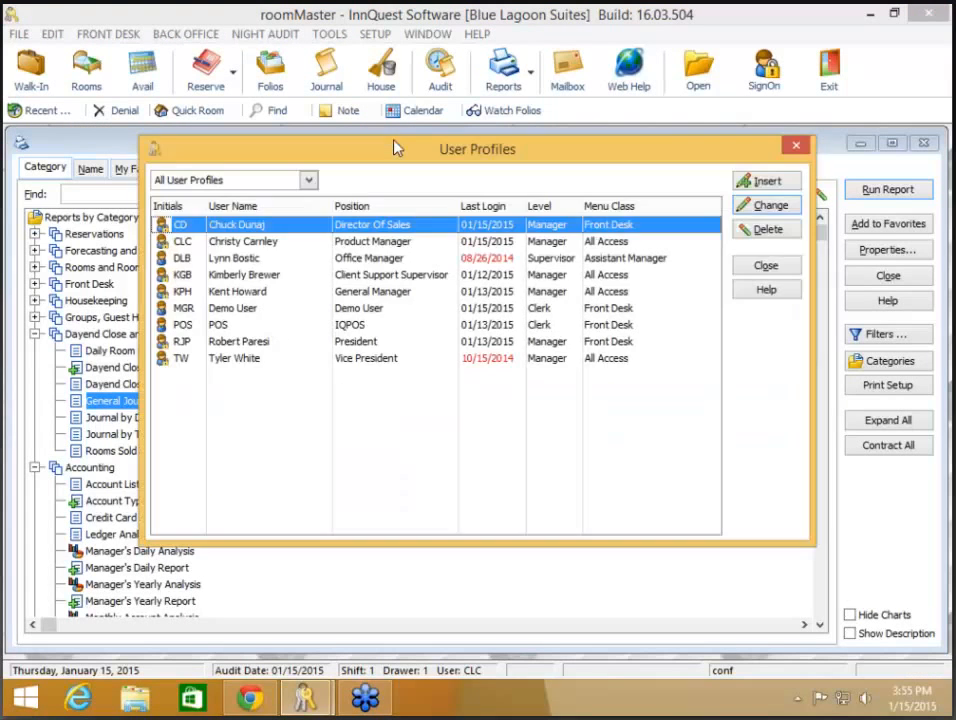
pyautogui.click(376, 244)
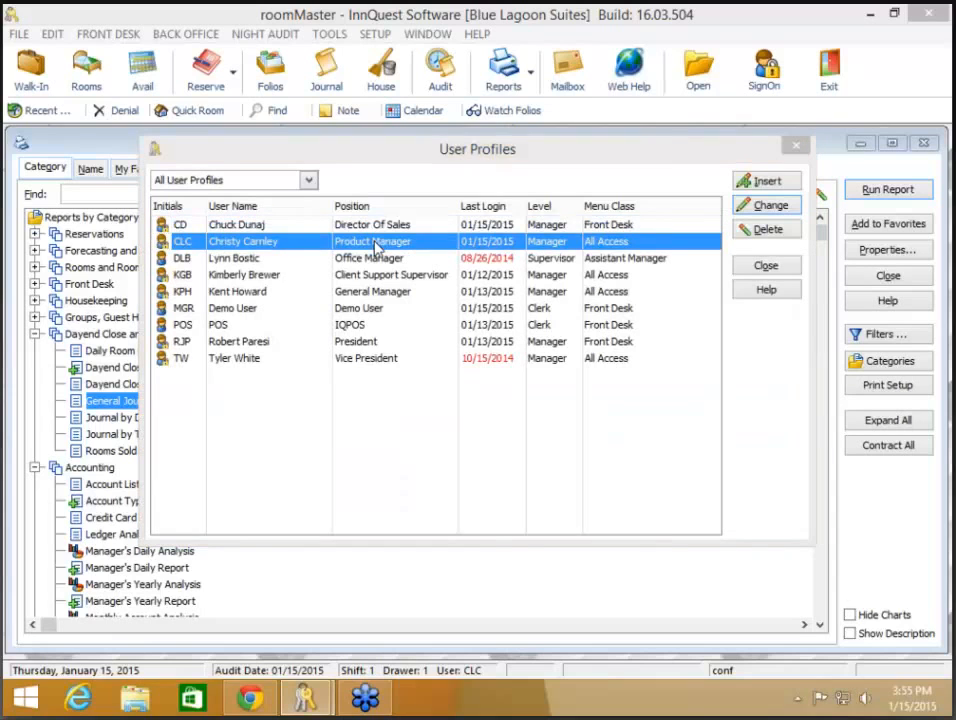
pyautogui.doubleClick(375, 245)
pyautogui.click(457, 187)
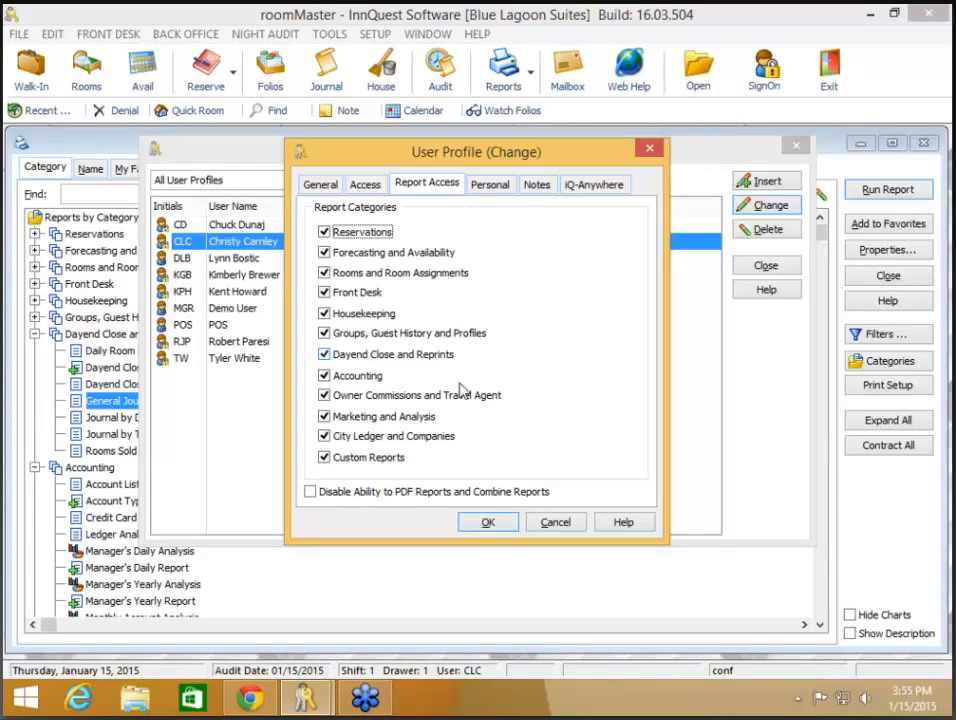
pyautogui.click(446, 494)
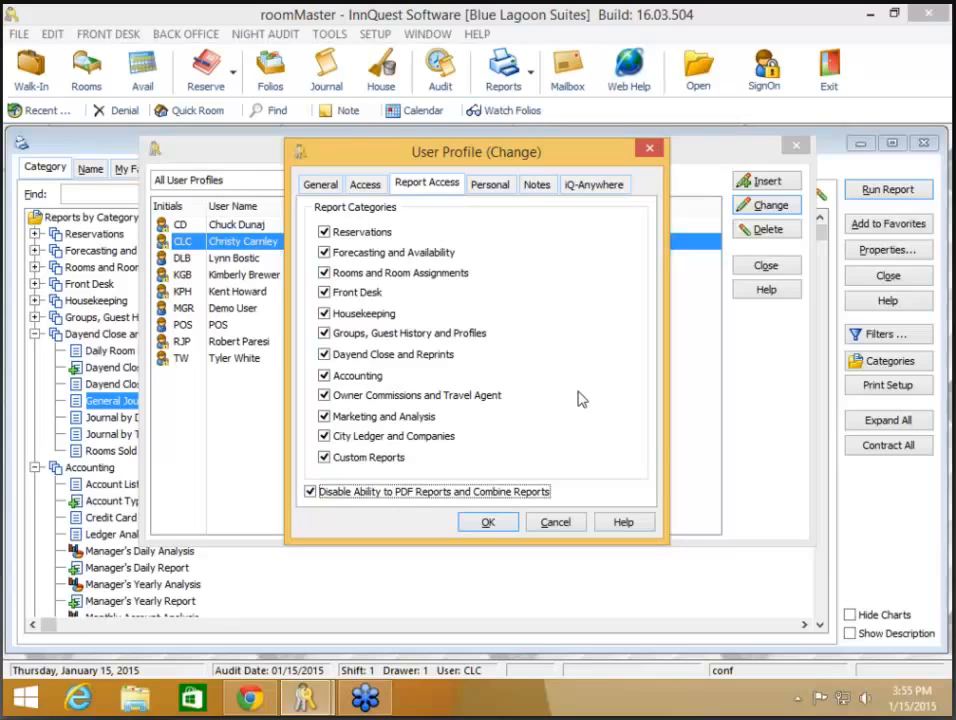
pyautogui.click(462, 492)
pyautogui.click(490, 523)
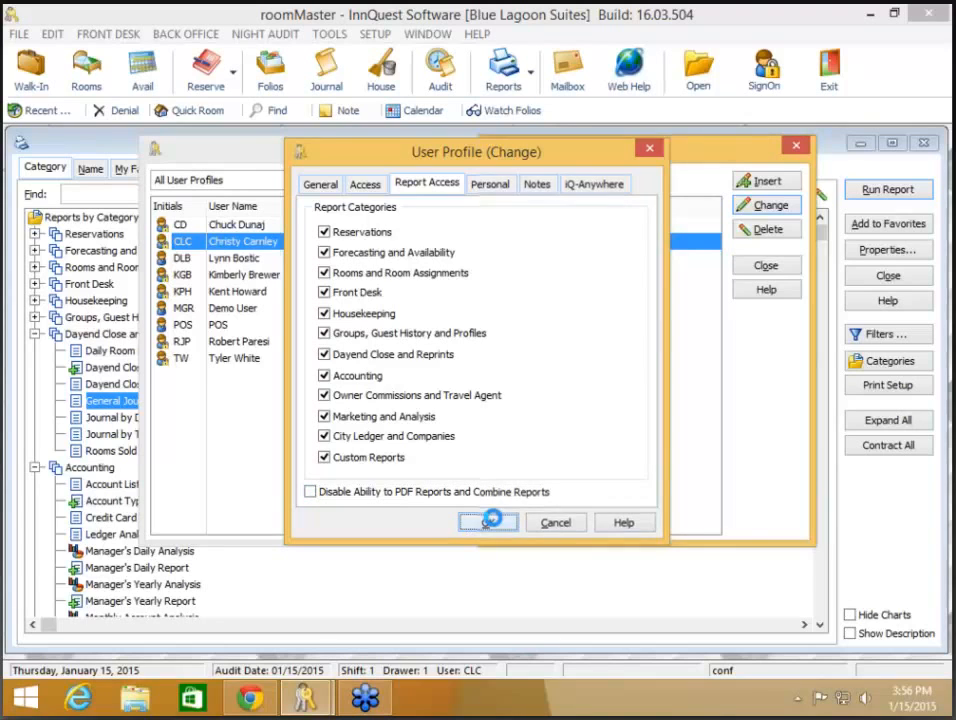
pyautogui.click(764, 268)
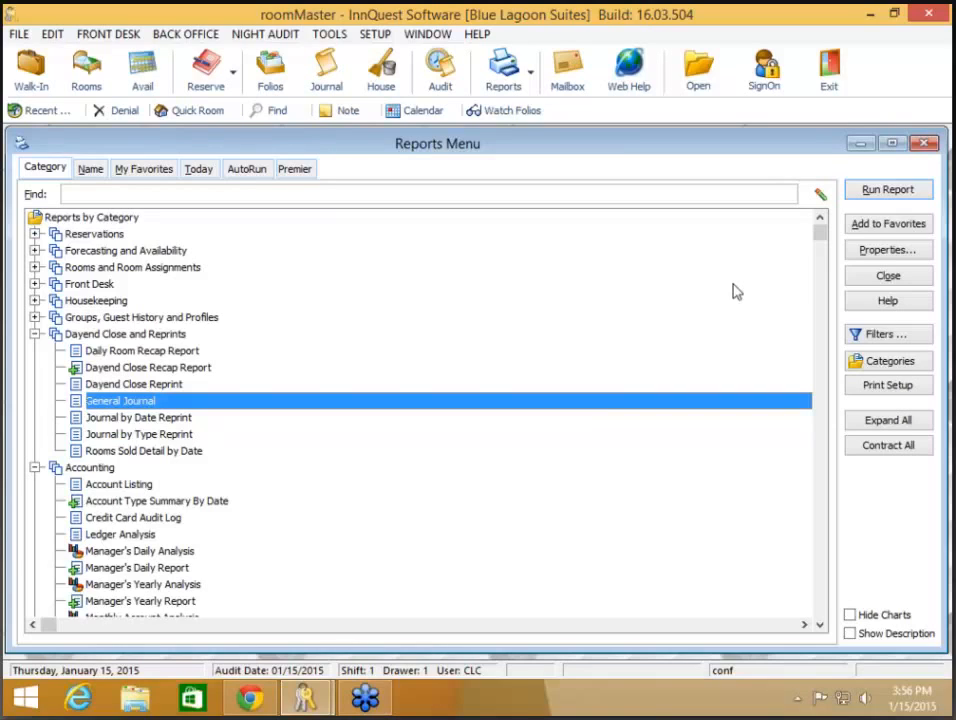
# - Switch back to Chrome showing the InnQuest Version 16 webinars page
pyautogui.click(240, 702)
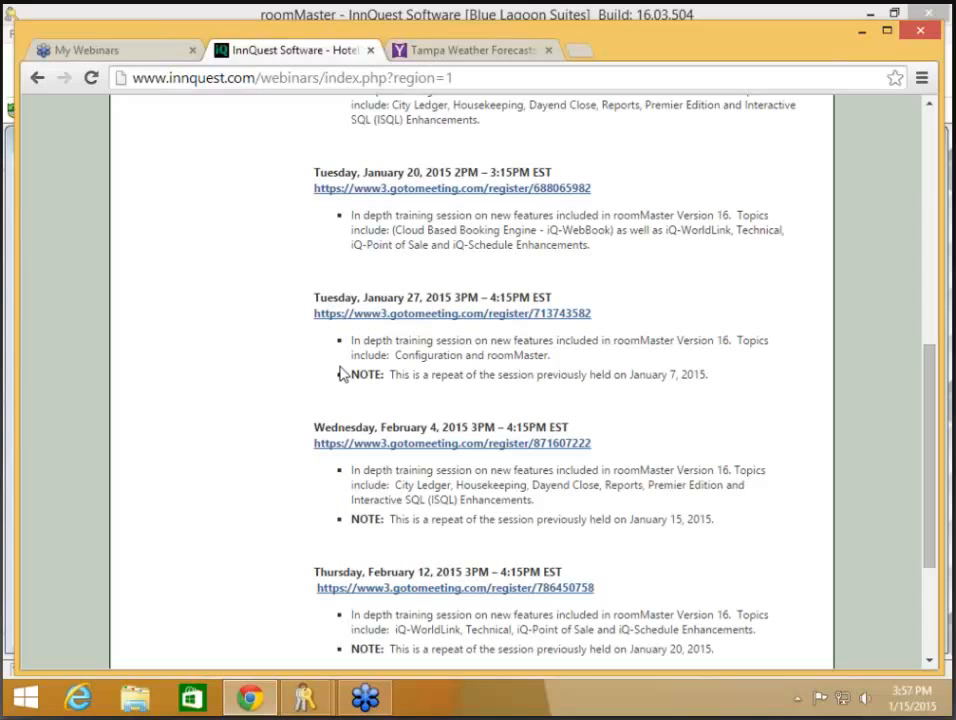
pyautogui.scroll(-1, 341, 374)
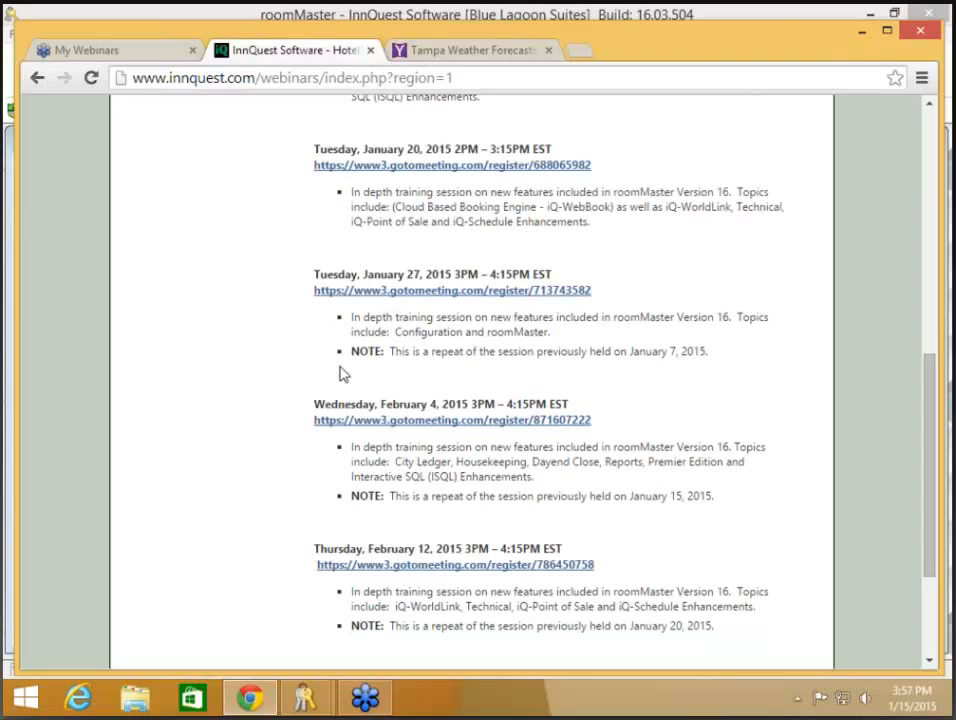